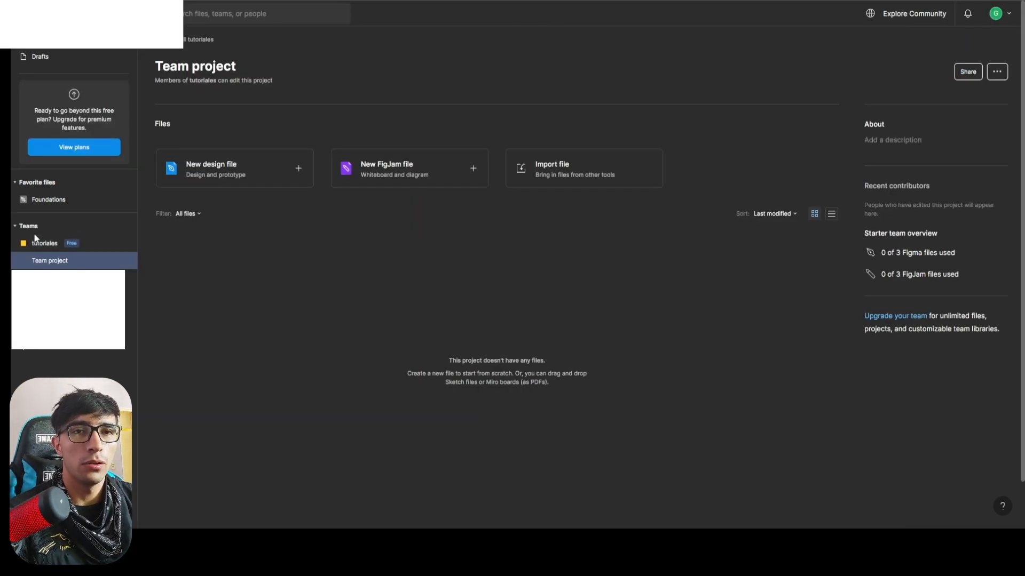
Create a new design file in the team project and rename its first page as Main.
left_click(101, 258)
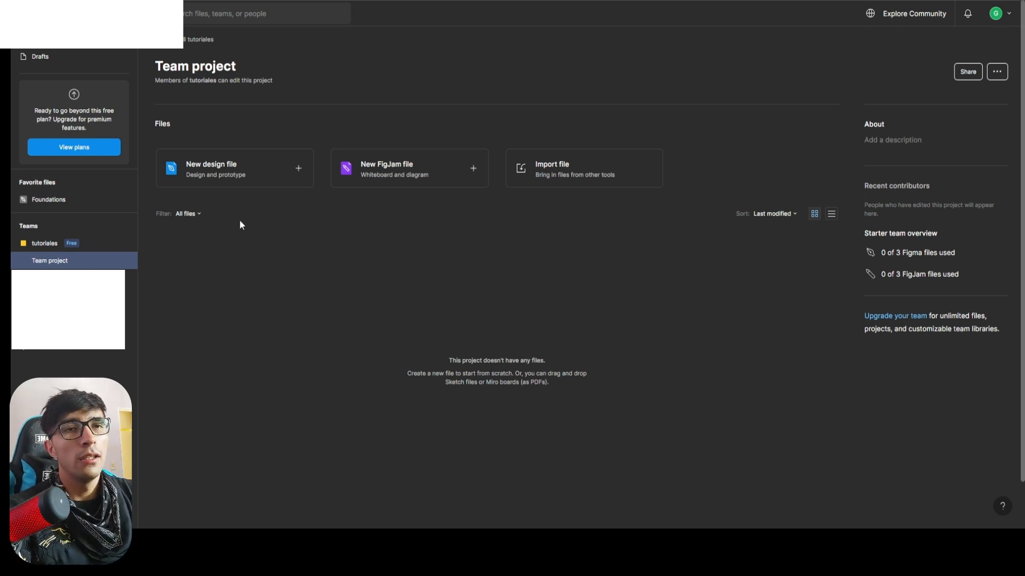
left_click(249, 174)
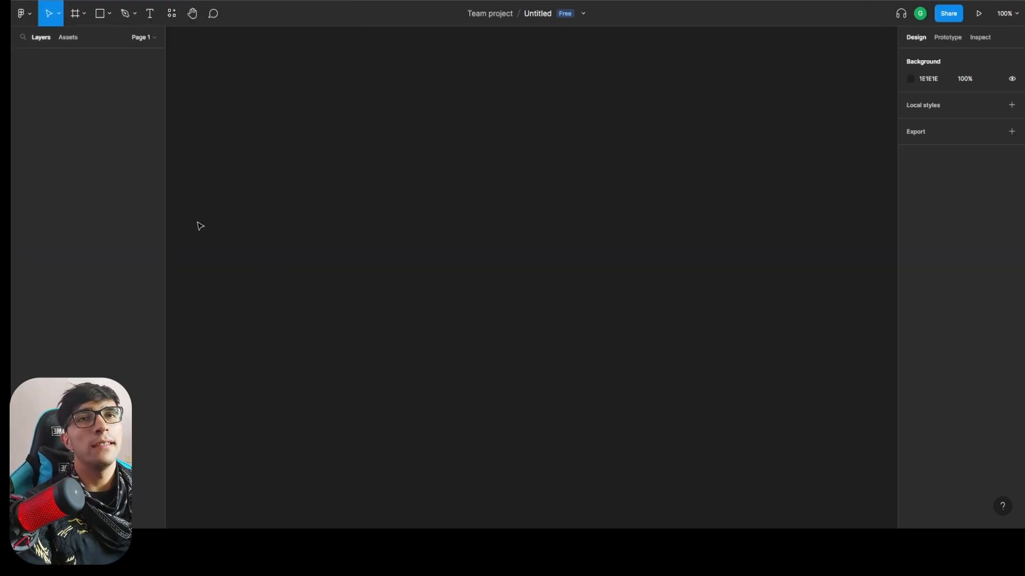
left_click(137, 38)
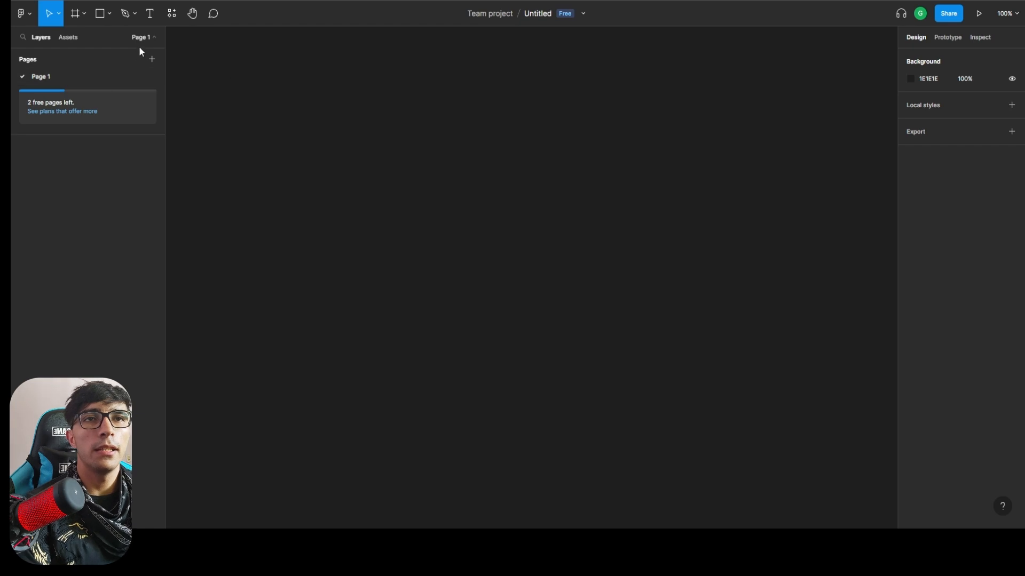
double_click(62, 77)
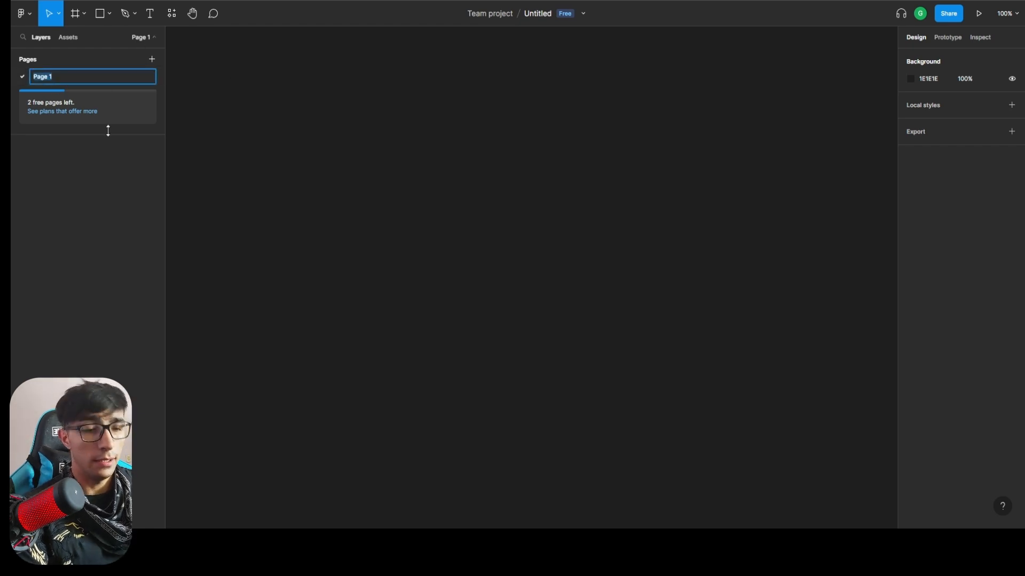
type("Main")
key("Return")
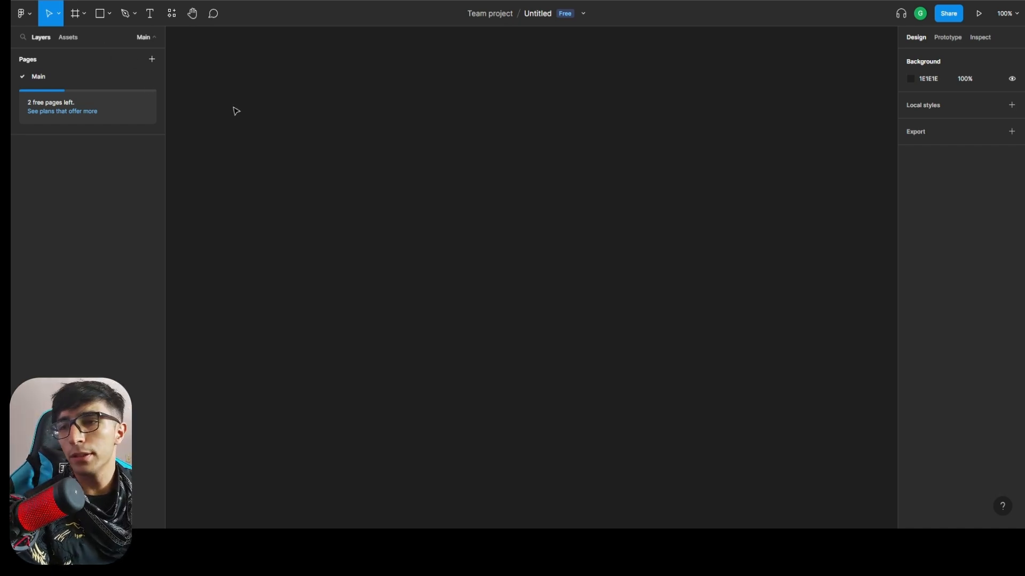
Add a frame from the Slide 16:9 presentation preset (1920 × 1080) and name it Chat Page.
scroll(406, 242, "down", 3)
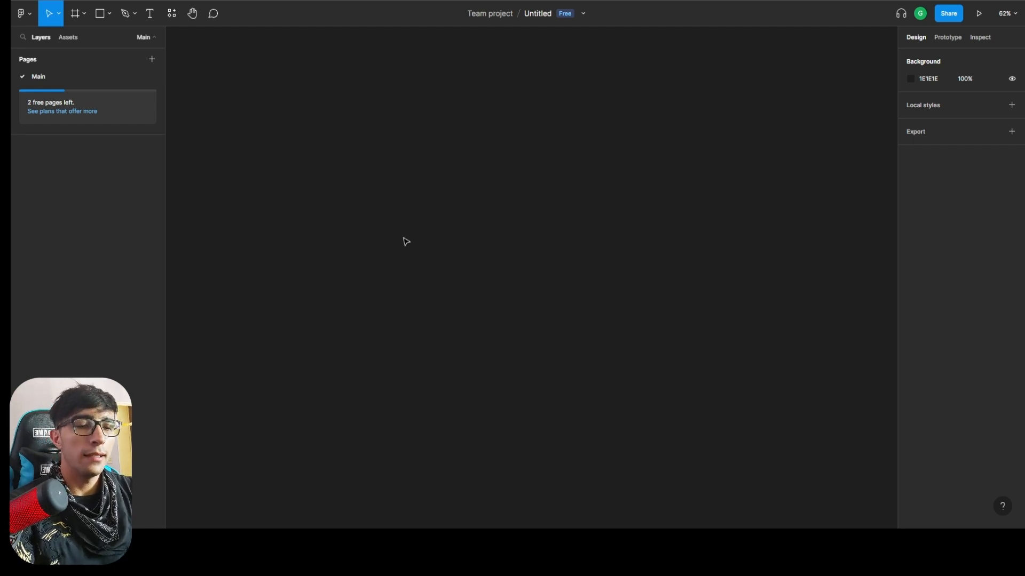
key("f")
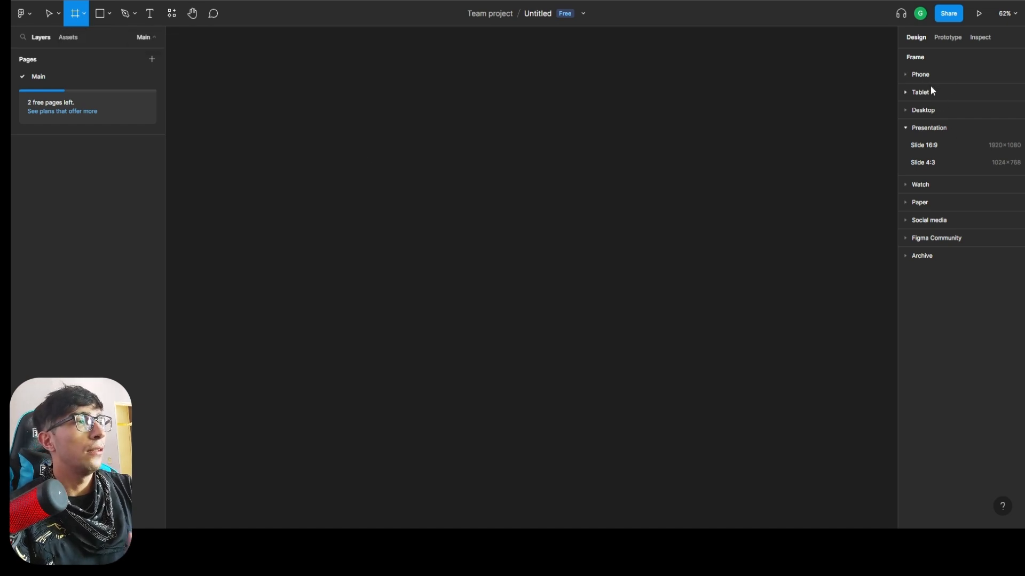
left_click(908, 110)
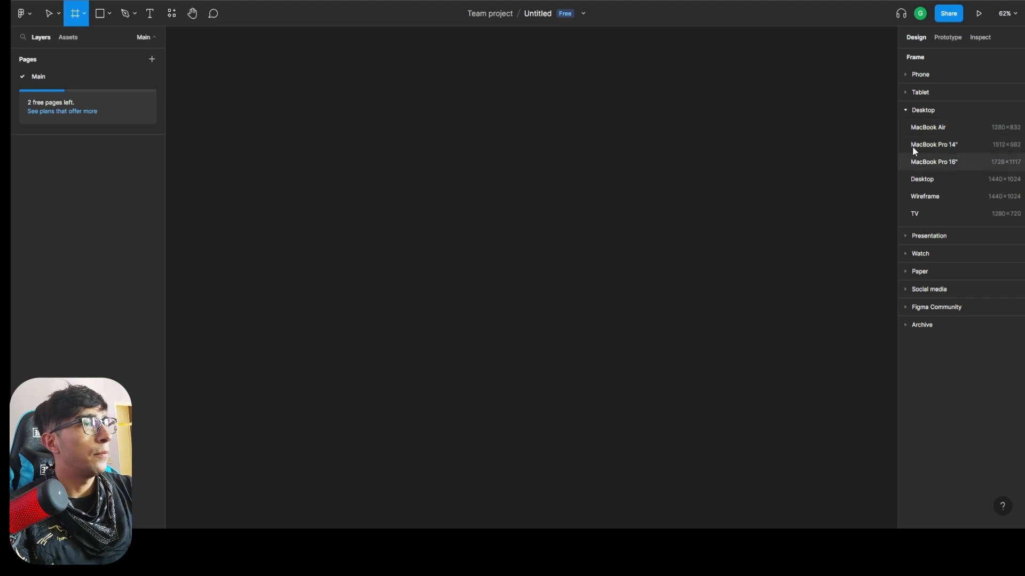
left_click(907, 236)
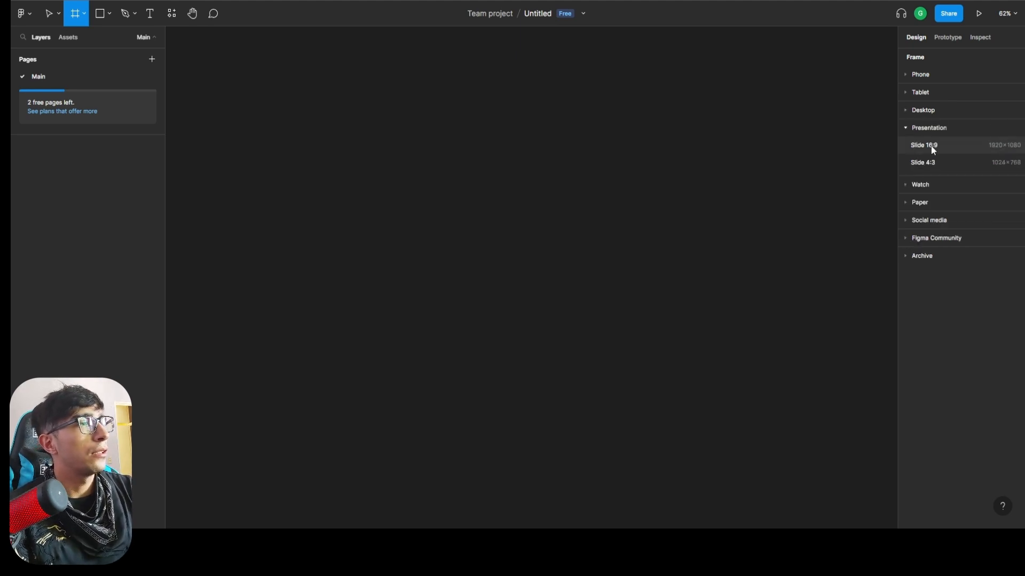
left_click(933, 147)
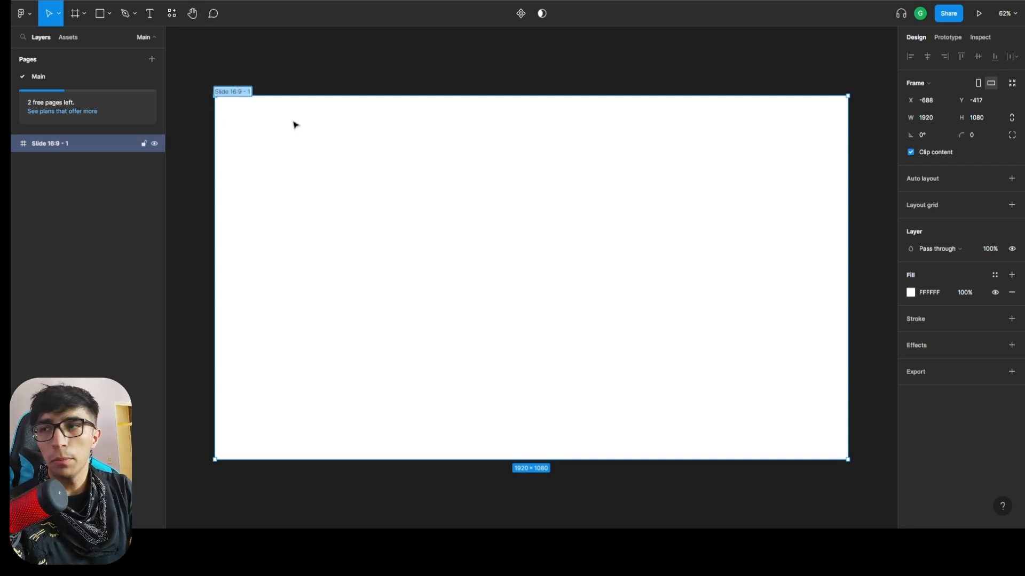
type("Chat Page")
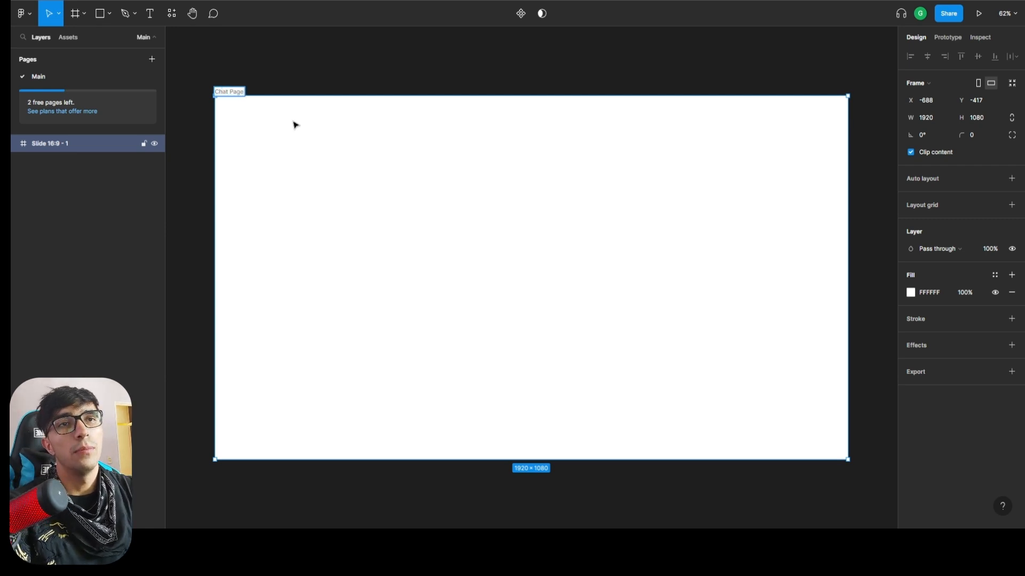
left_click(304, 73)
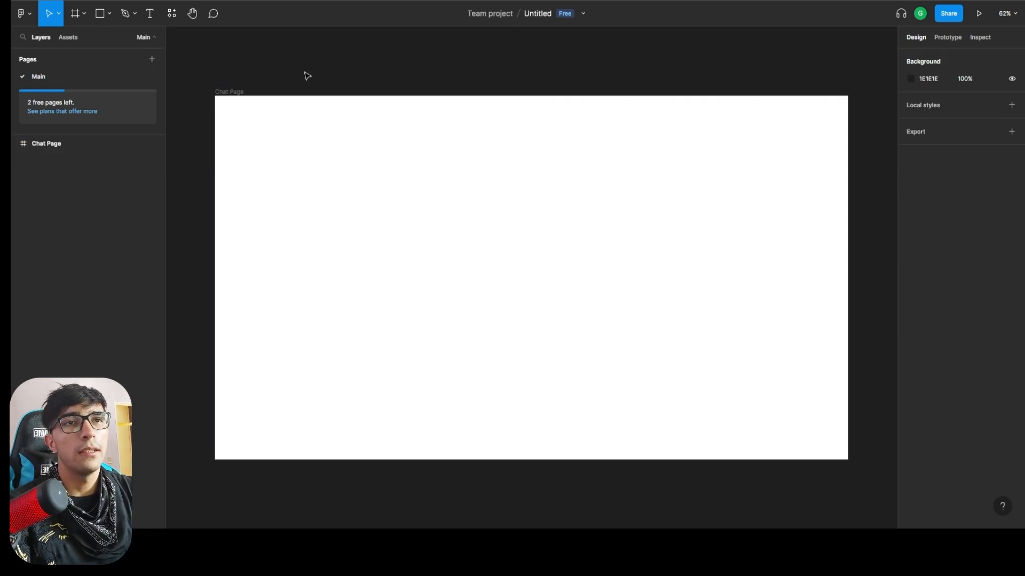
Draw a second frame of about 1198 × 782 to the right of Chat Page and name it Colors.
scroll(597, 194, "down", 2)
key("f")
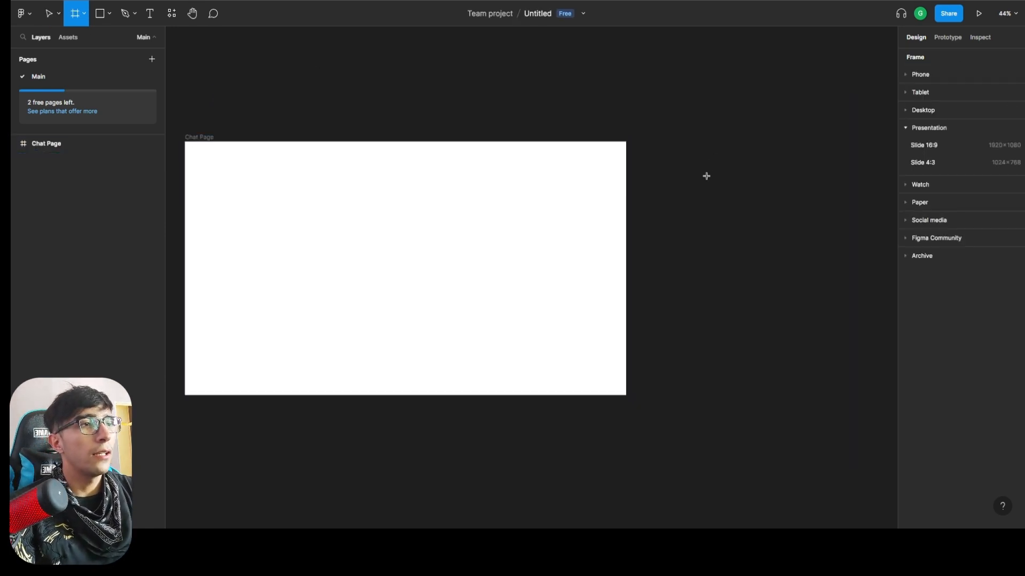
left_click_drag(680, 142, 782, 326)
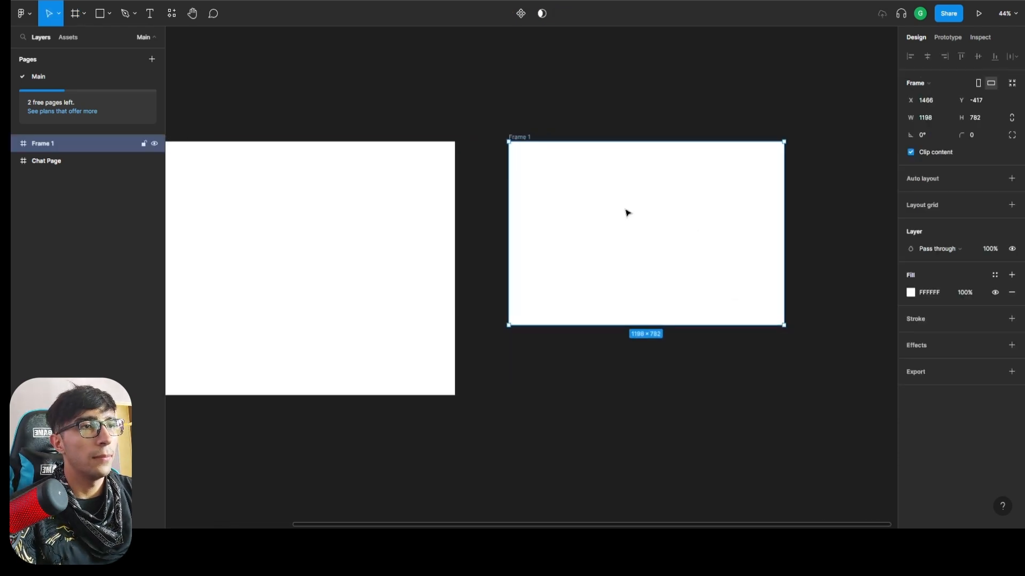
left_click(583, 119)
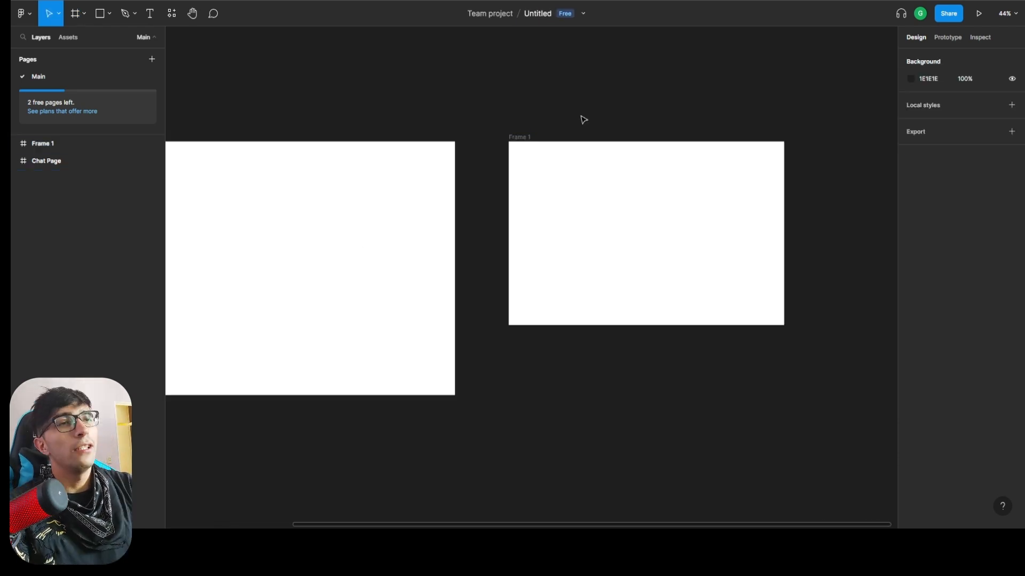
double_click(524, 138)
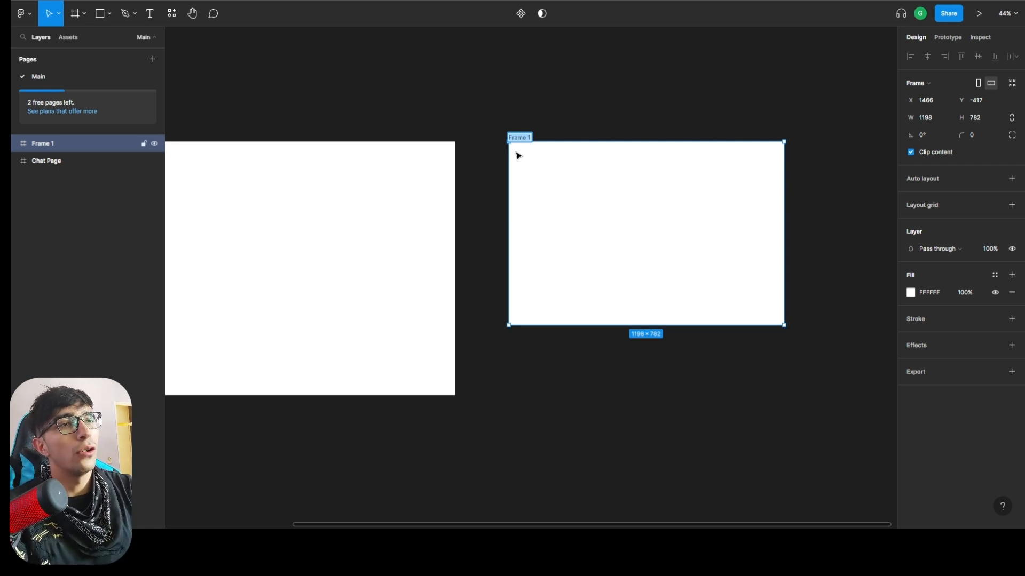
type("Colors")
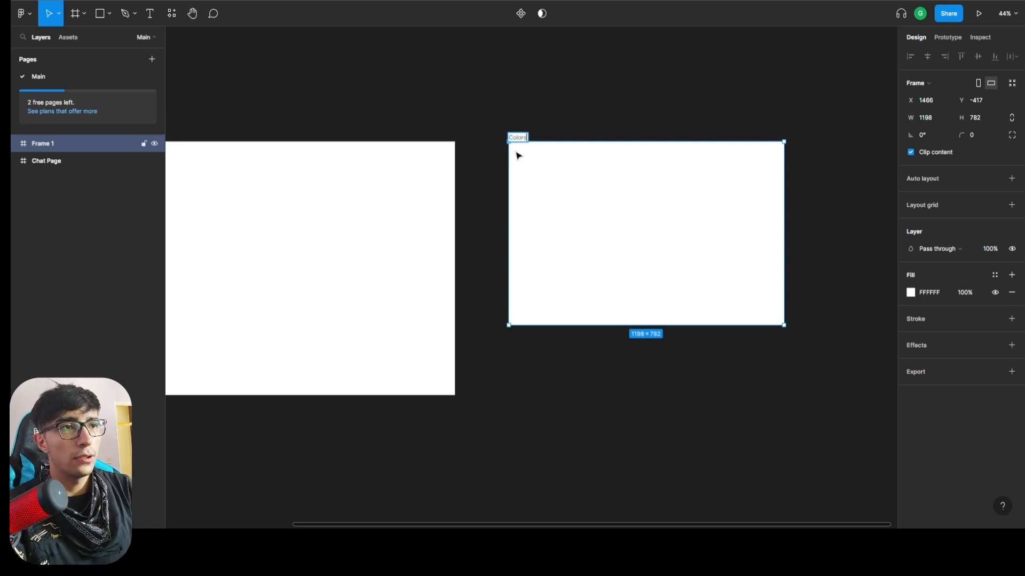
key("Return")
key("Escape")
Draw a rectangle of about 215 × 196 in the upper-left part of the Colors frame.
key("r")
left_click(538, 193)
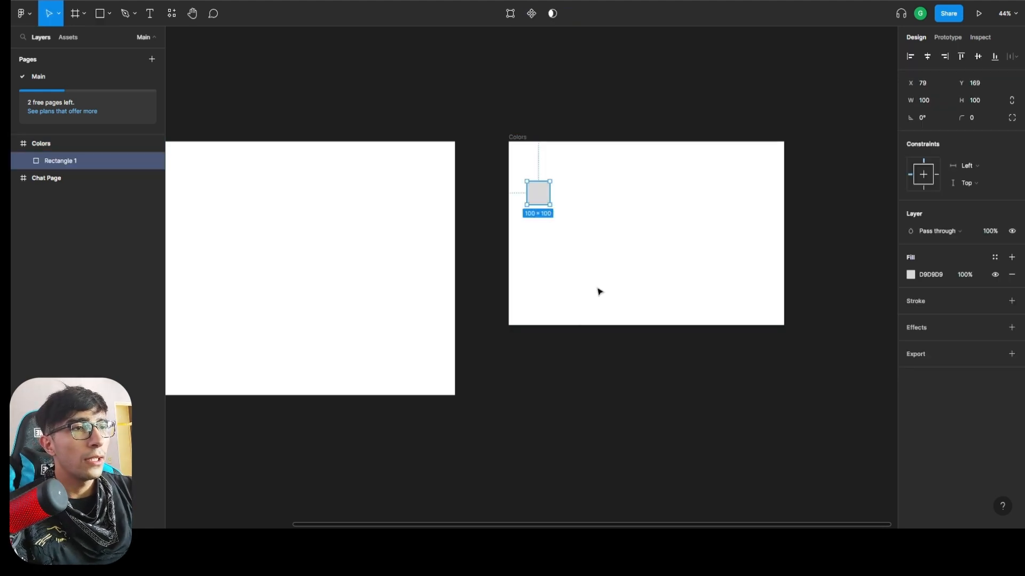
scroll(647, 199, "up", 5)
scroll(693, 203, "down", 2)
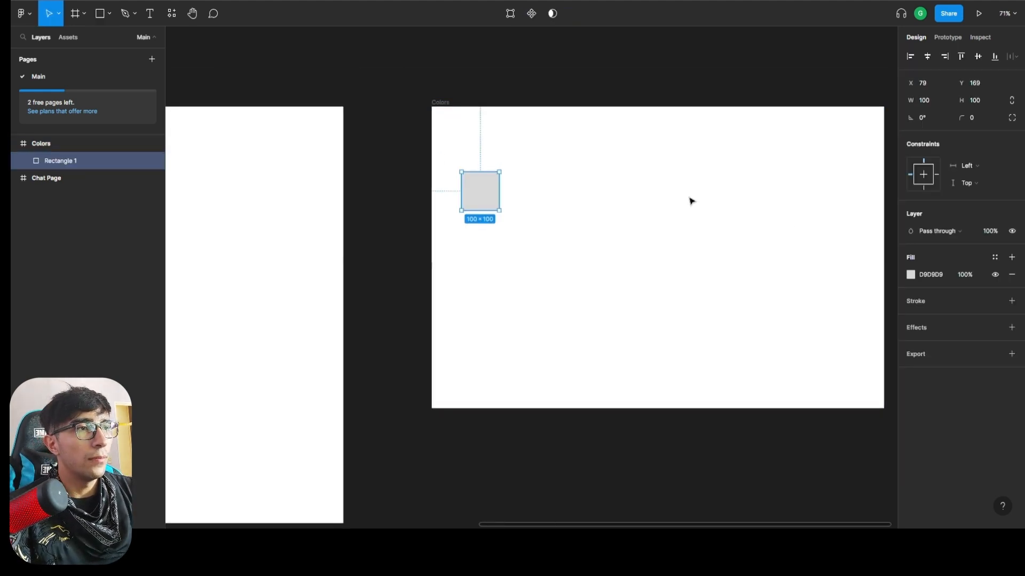
scroll(690, 199, "right", 3)
scroll(416, 197, "up", 1)
left_click_drag(313, 199, 399, 252)
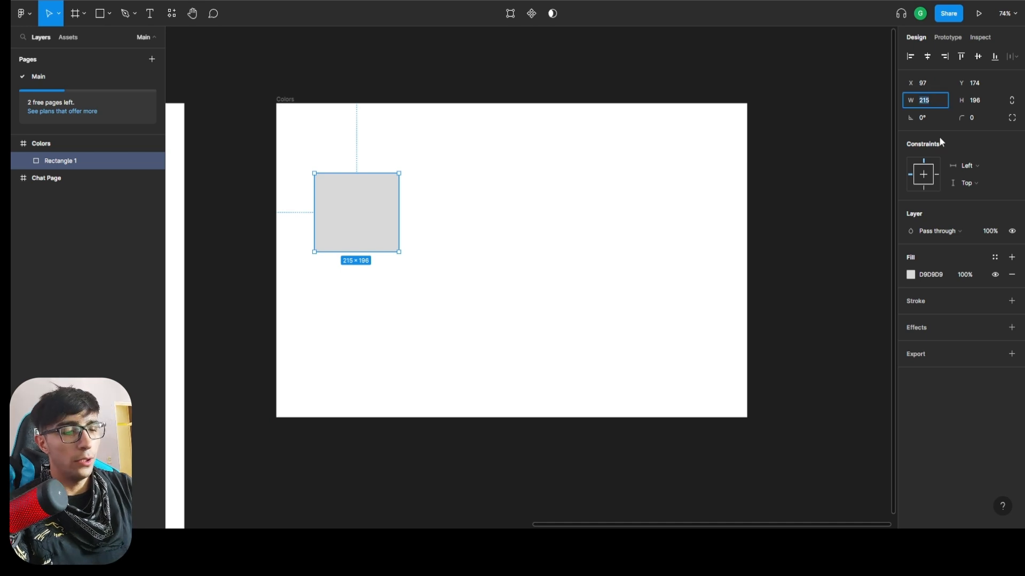
Set the rectangle's size to 200 × 400 and move it to about X 153, Y 207 in the Colors frame.
type("200")
key("Tab")
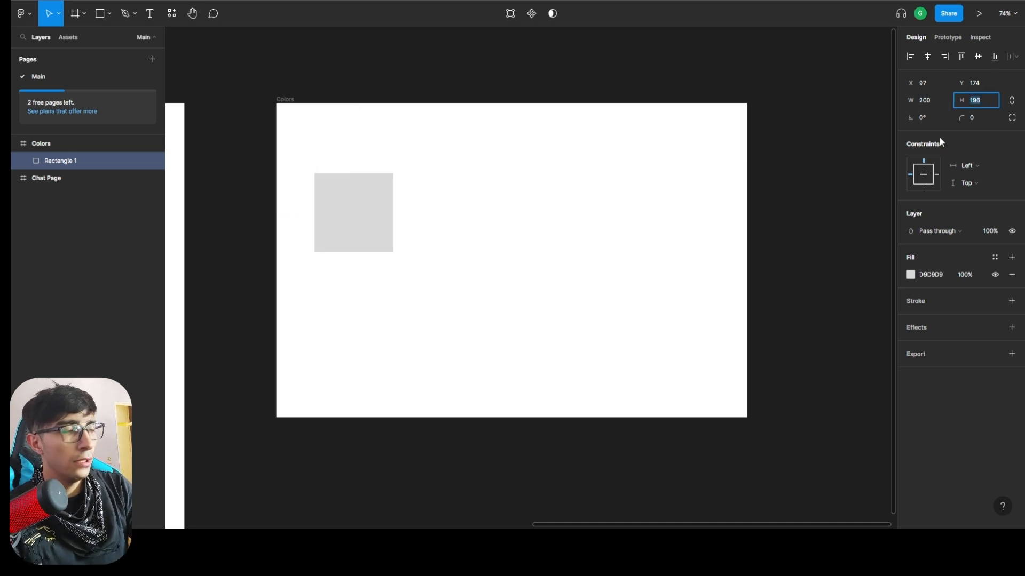
type("400")
key("Return")
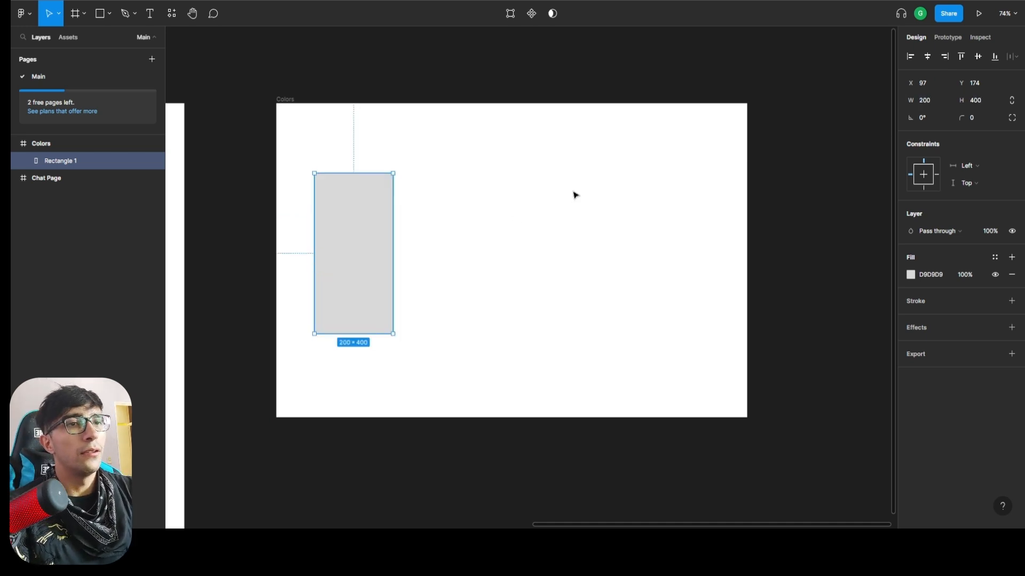
left_click_drag(362, 241, 383, 261)
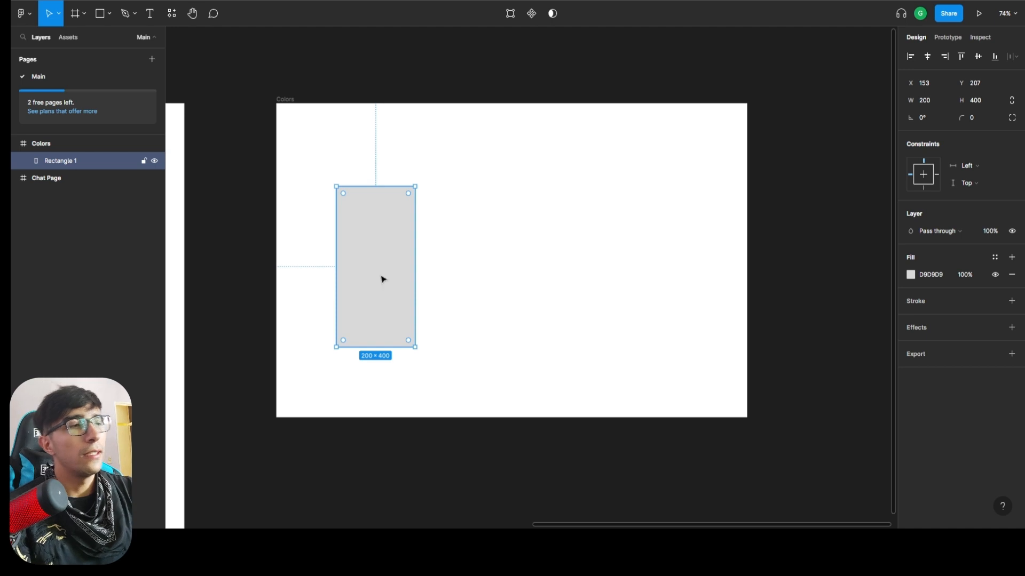
left_click(795, 289)
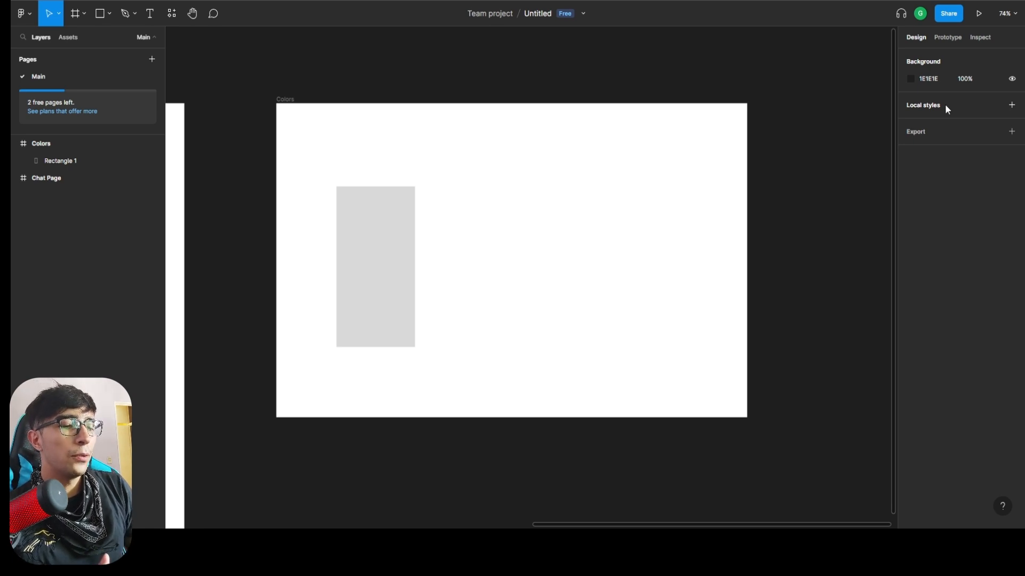
Create a local color style named $primary with the color 6D67E4.
left_click(1011, 104)
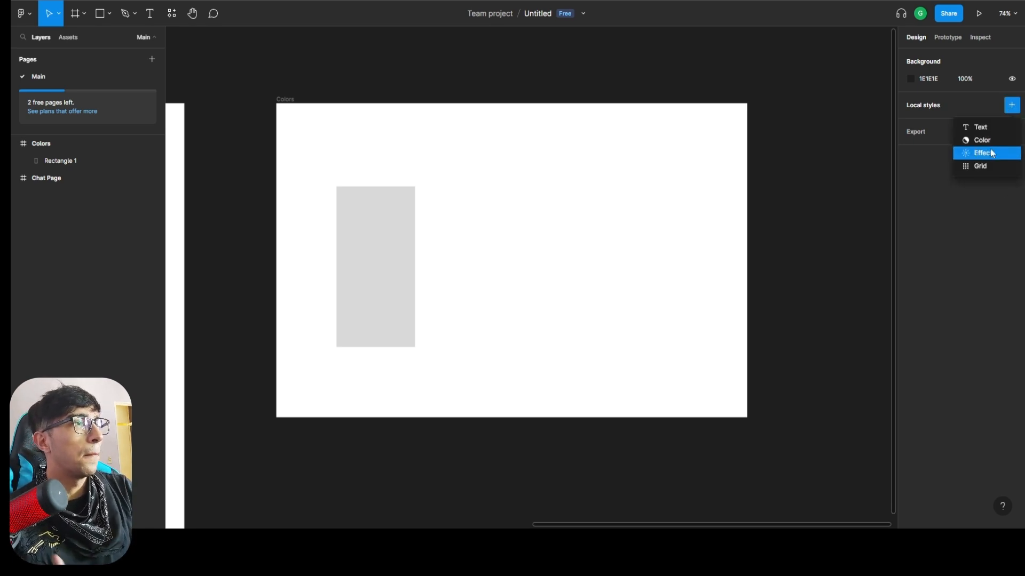
left_click(963, 211)
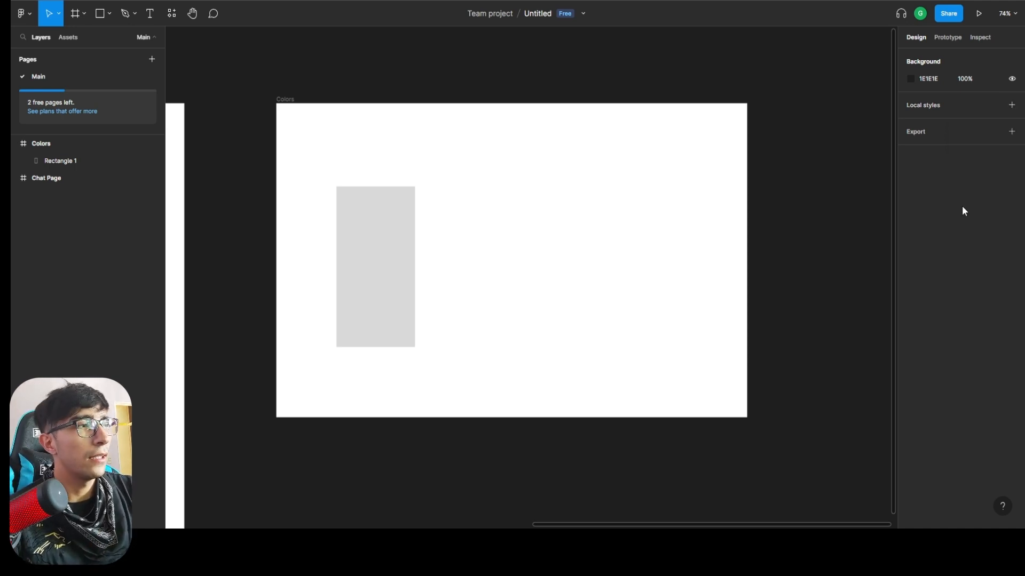
left_click(1011, 105)
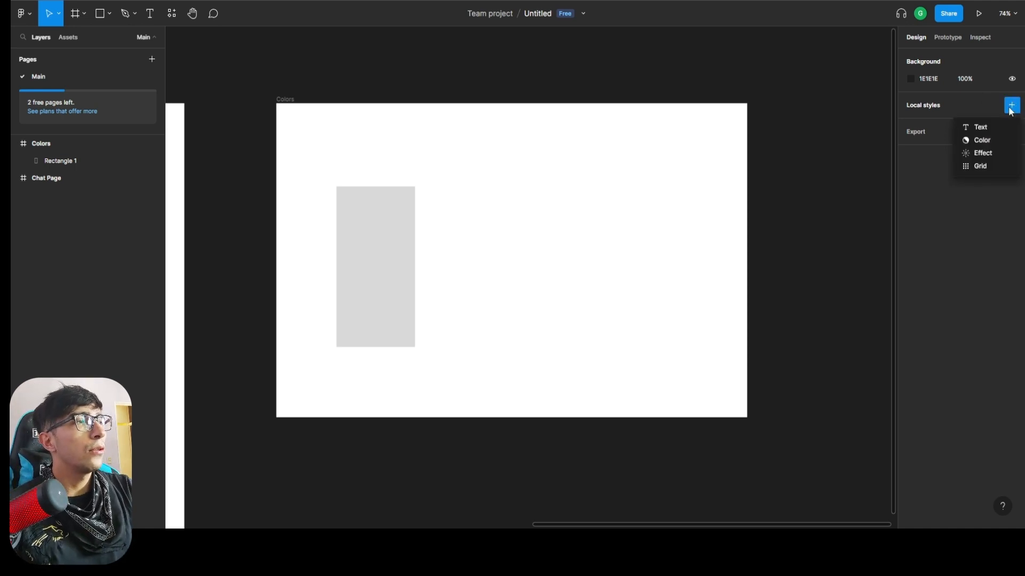
left_click(986, 141)
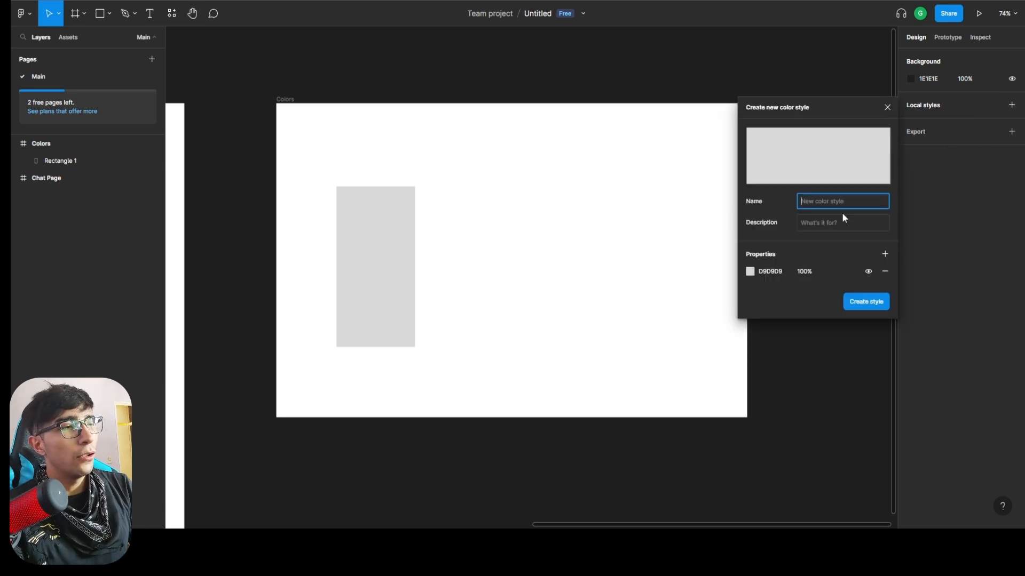
type("$pl")
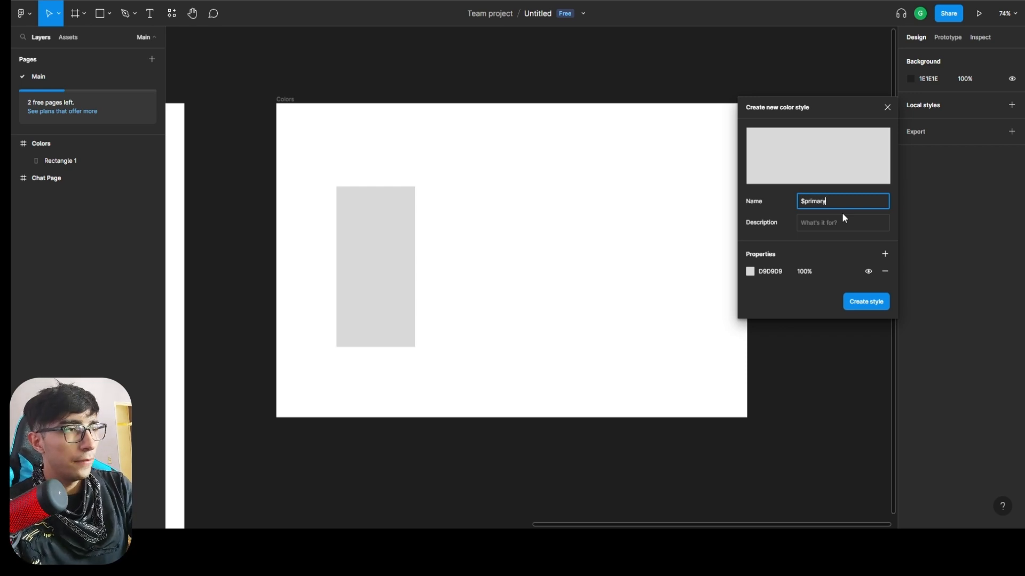
left_click(770, 271)
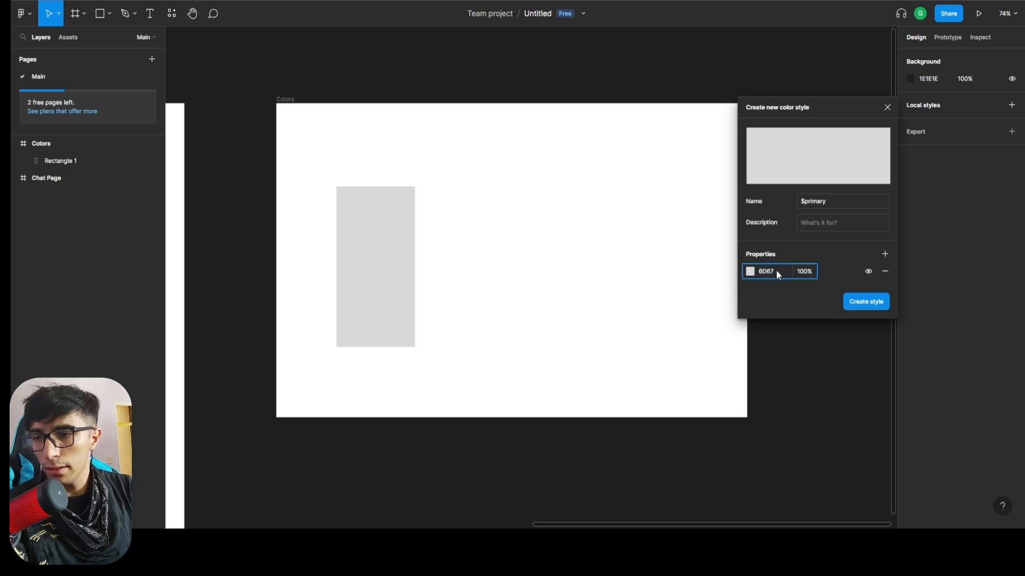
type("6D67E4")
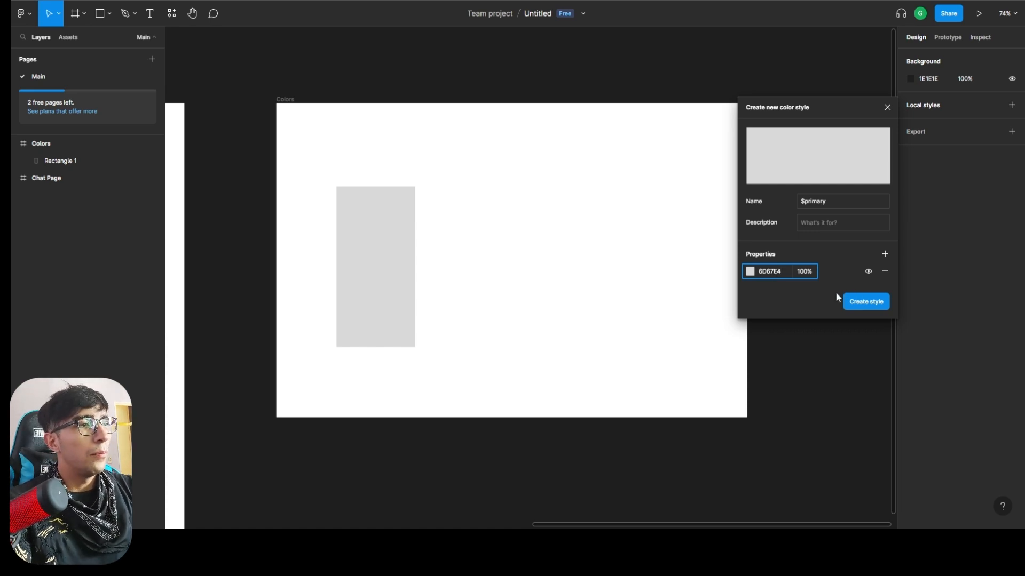
left_click(832, 277)
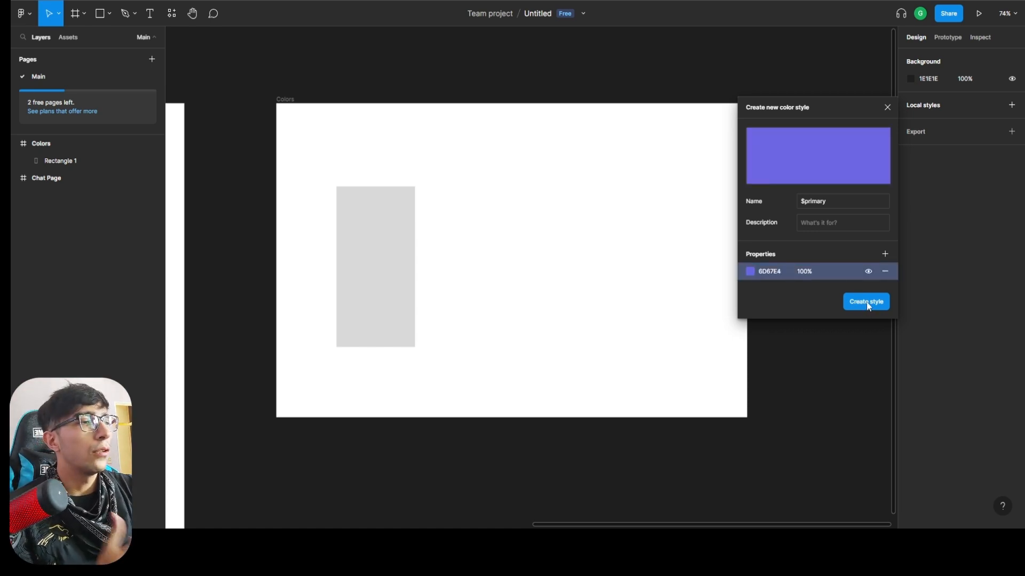
left_click(866, 303)
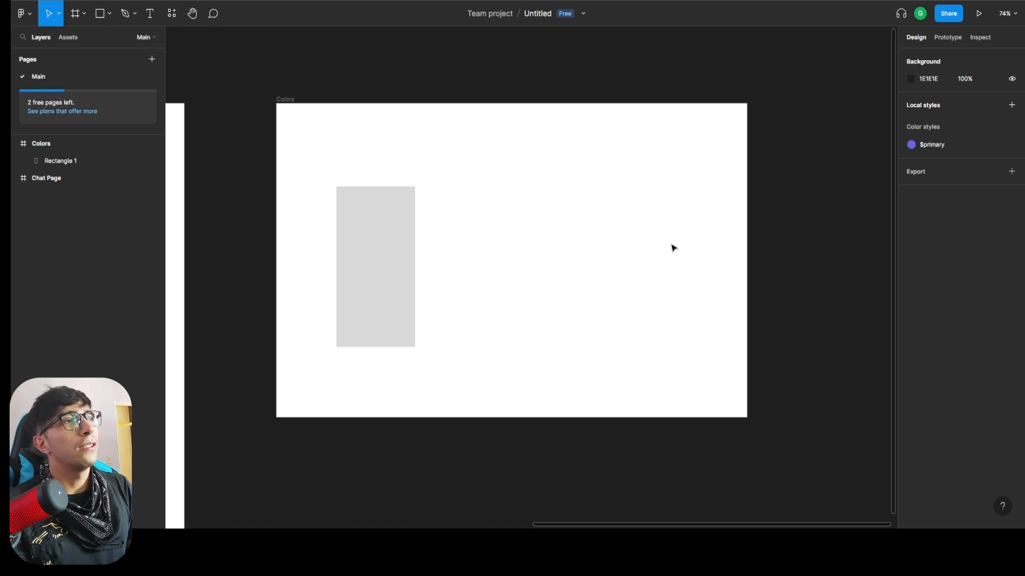
Create a local color style named $primary-dark with the color 373651.
left_click(1008, 129)
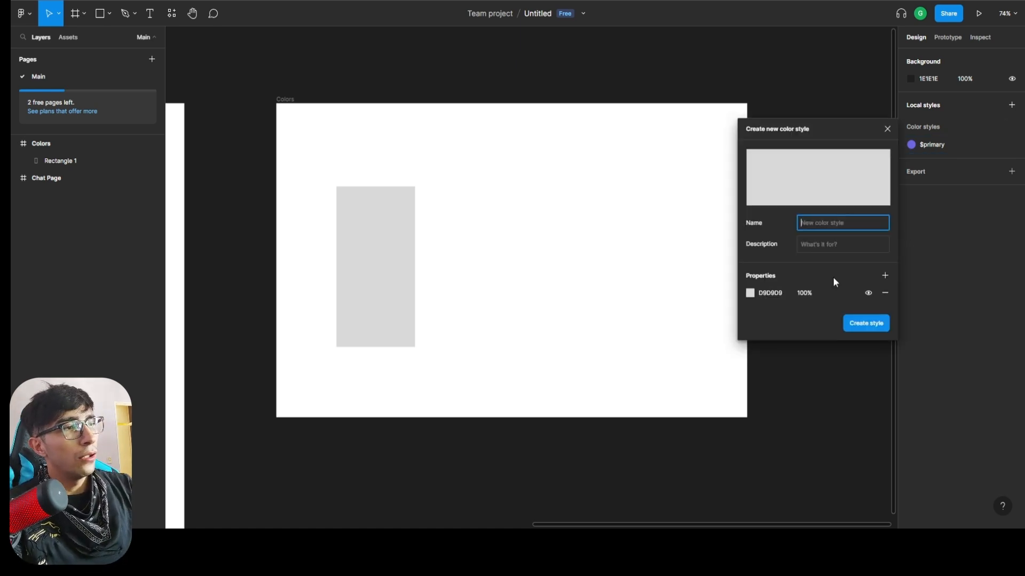
type("$prim")
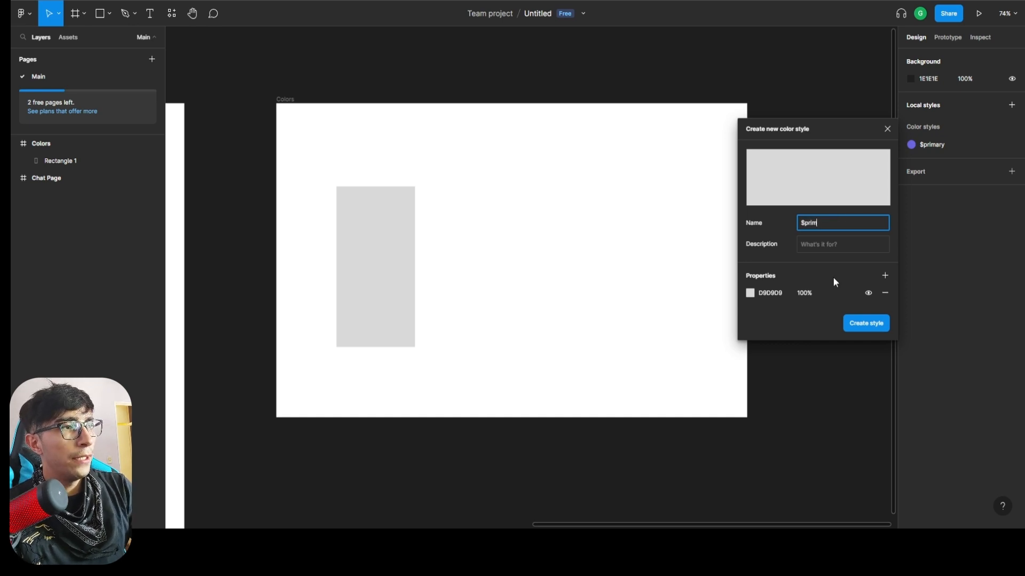
type("ary-dark")
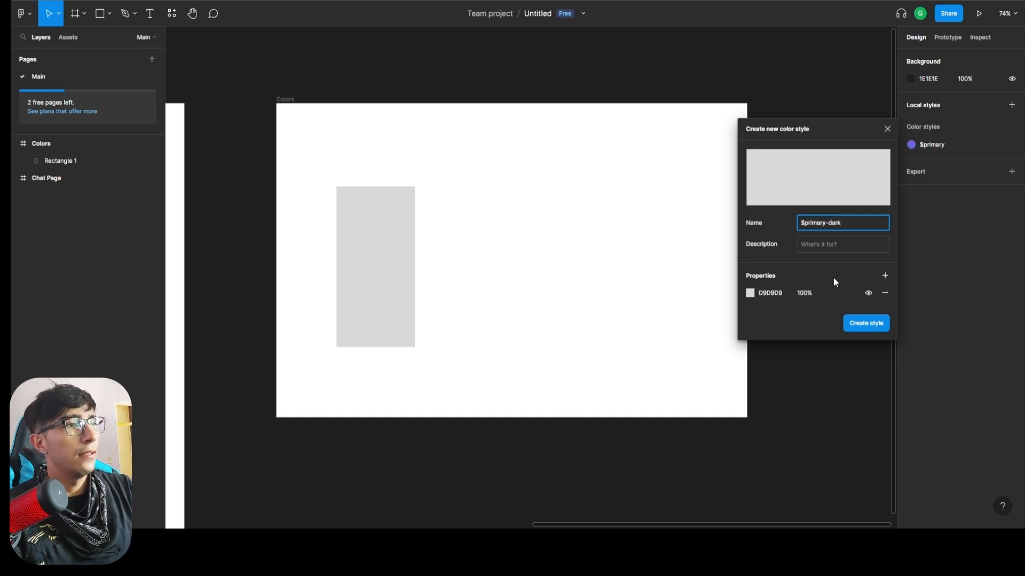
left_click(780, 293)
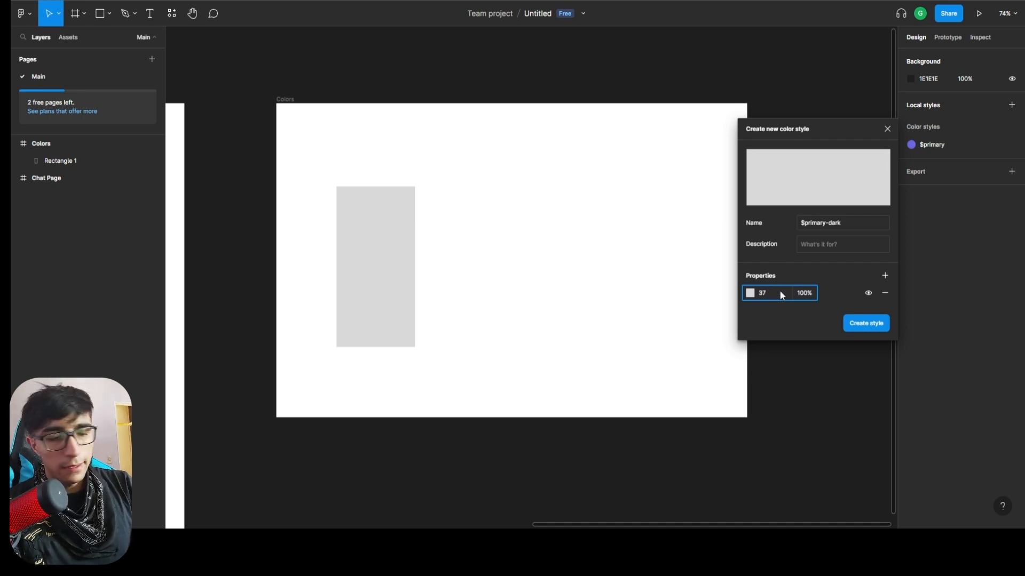
type("373651")
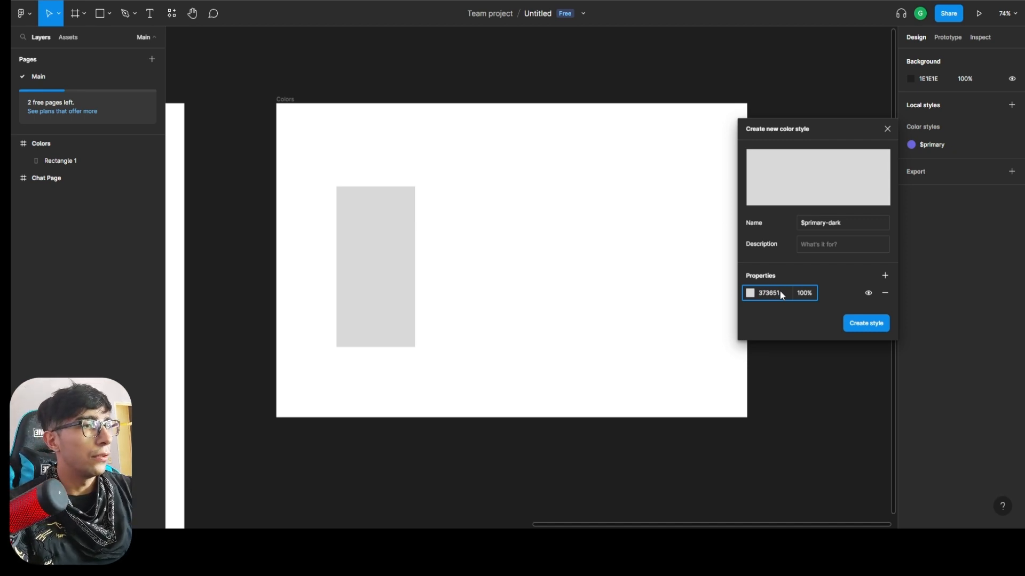
key("Return")
left_click(867, 323)
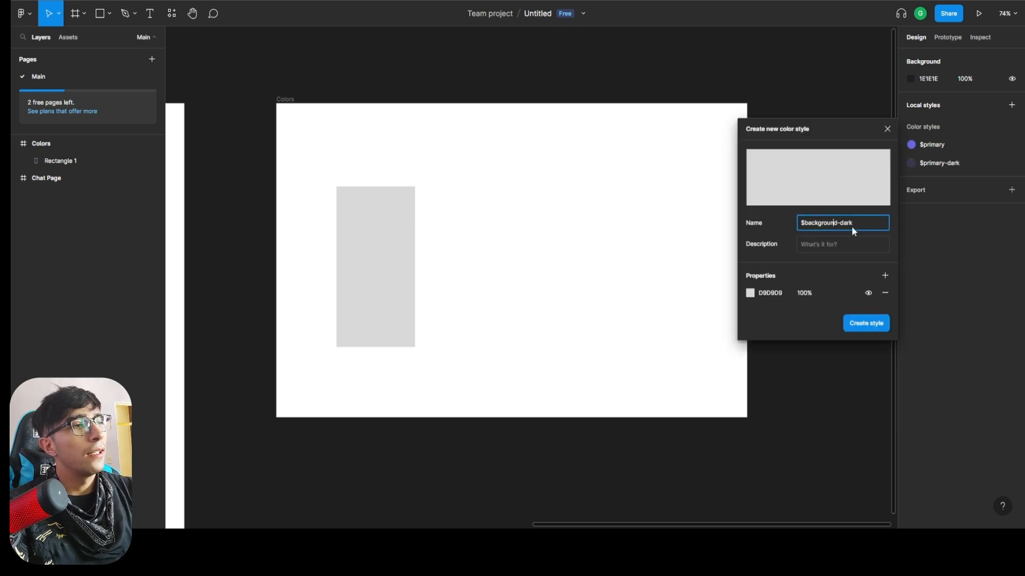
Create the color styles $background-dark with the color 1B1C1D and $background with a dark gray whose hex code begins with 2B2C.
left_click(764, 297)
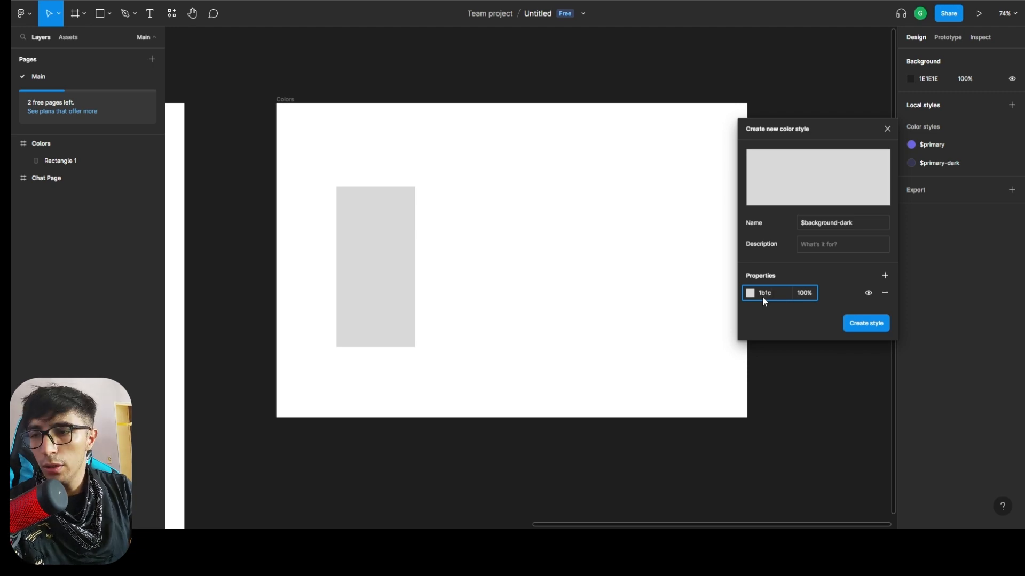
type("1b1c1d")
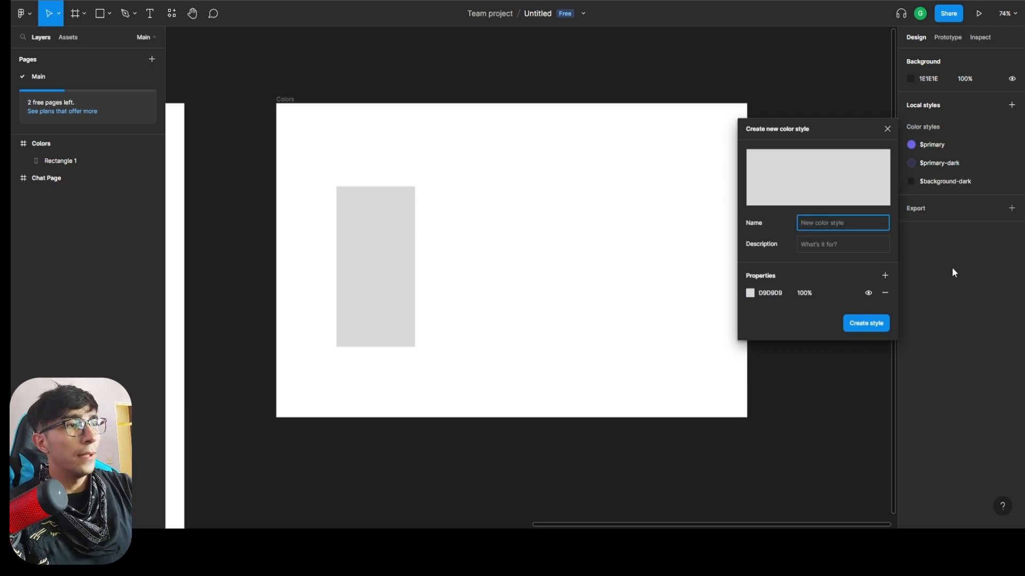
type("$")
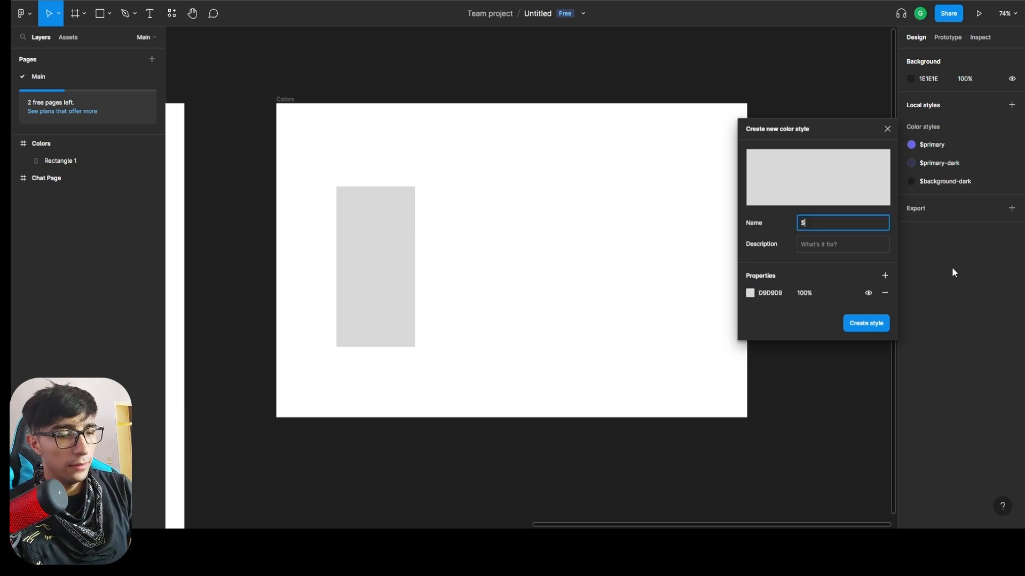
type("background")
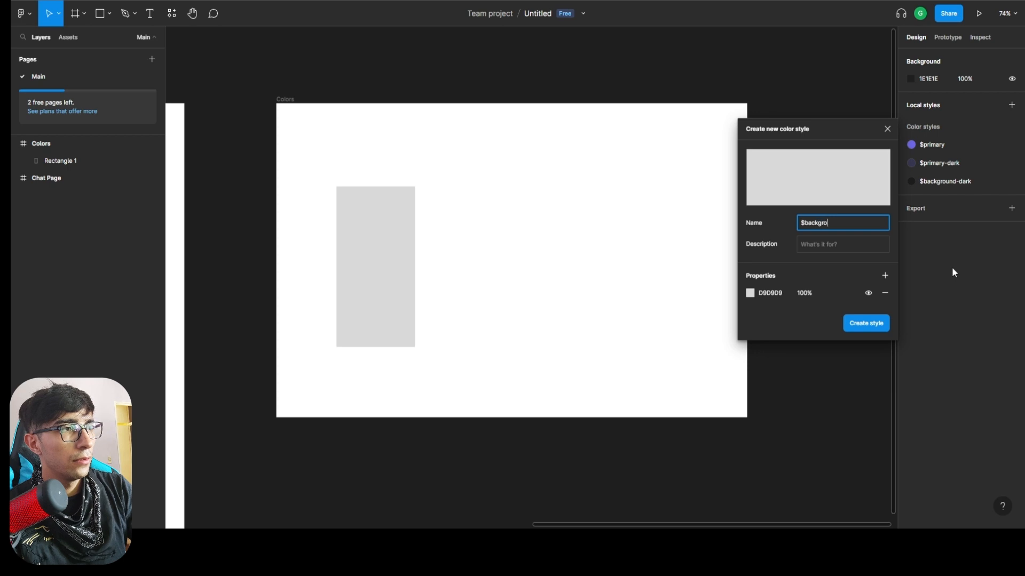
key("Tab")
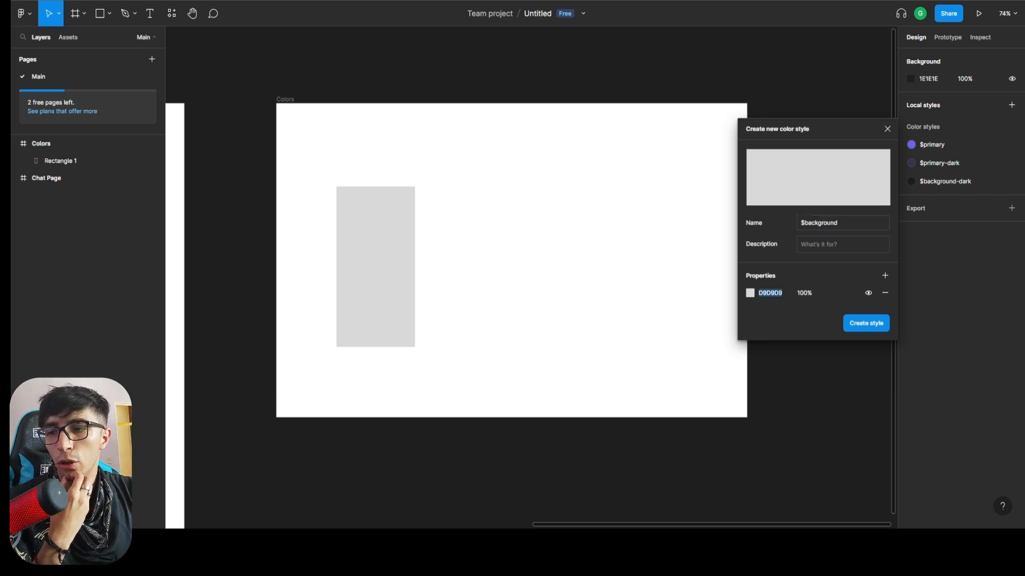
left_click(783, 296)
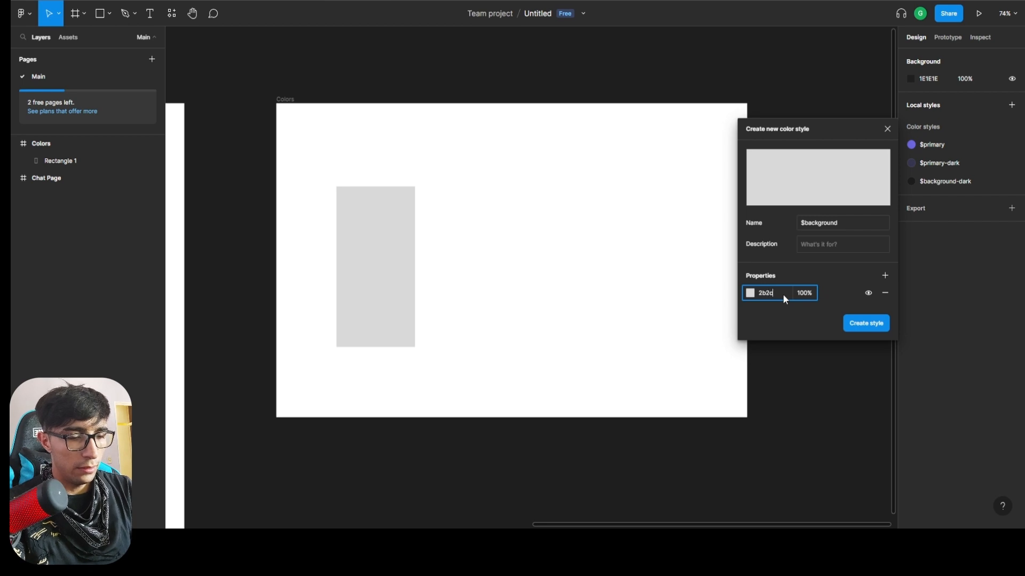
key("Return")
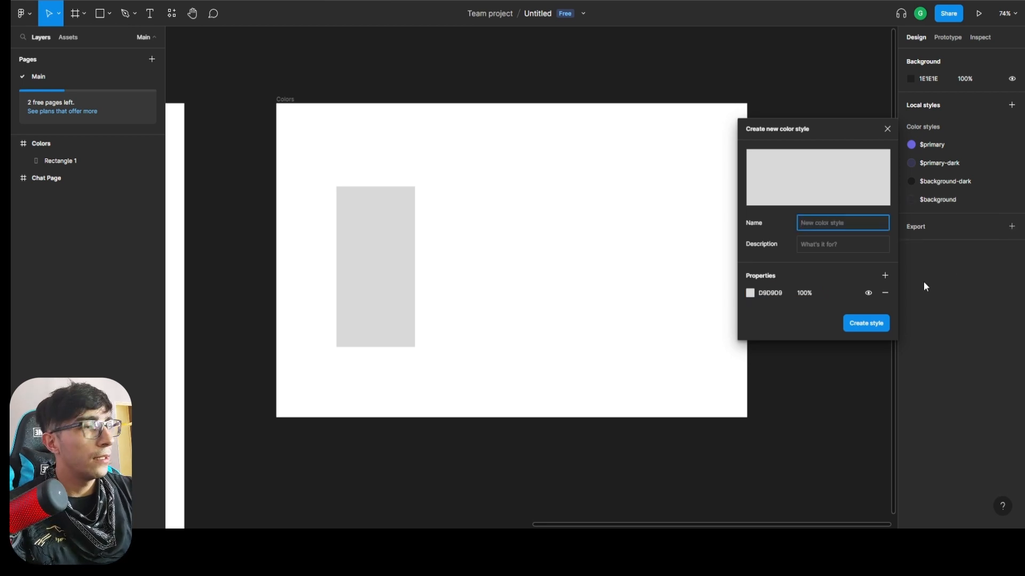
Create a local color style named $white with the color FFFFFF.
type("$white")
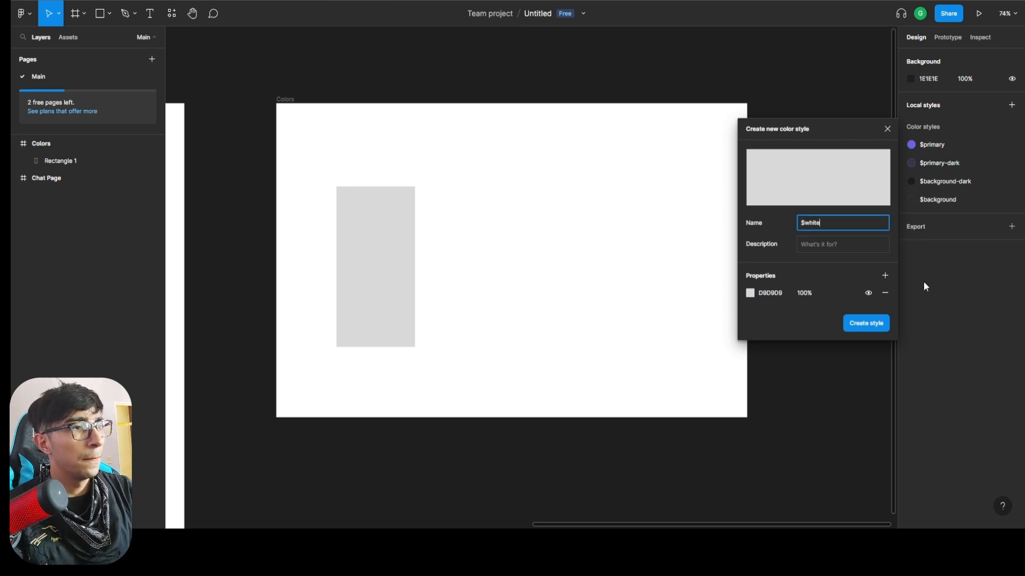
left_click(772, 294)
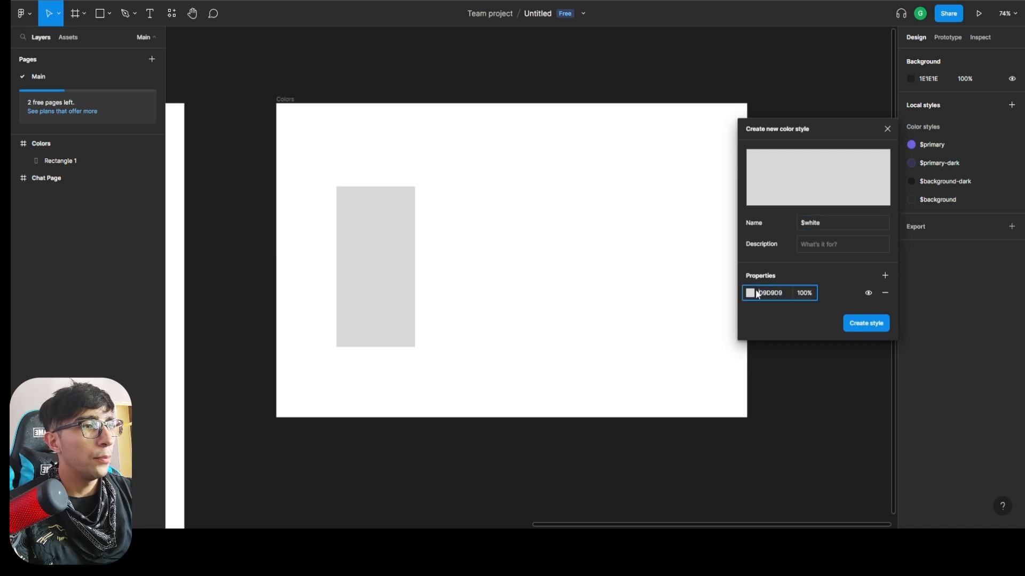
left_click(750, 293)
type("FFFFFF")
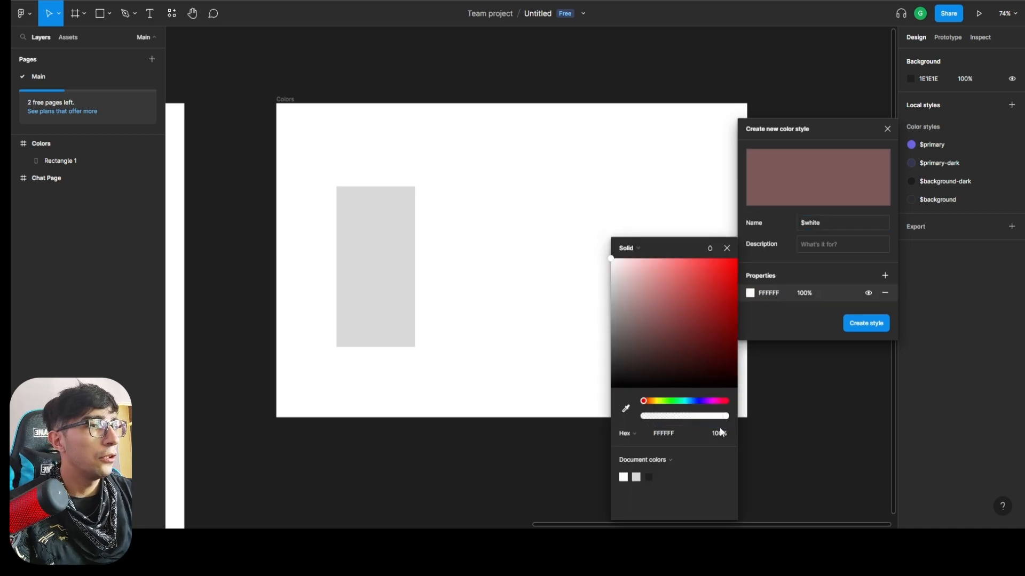
left_click(873, 326)
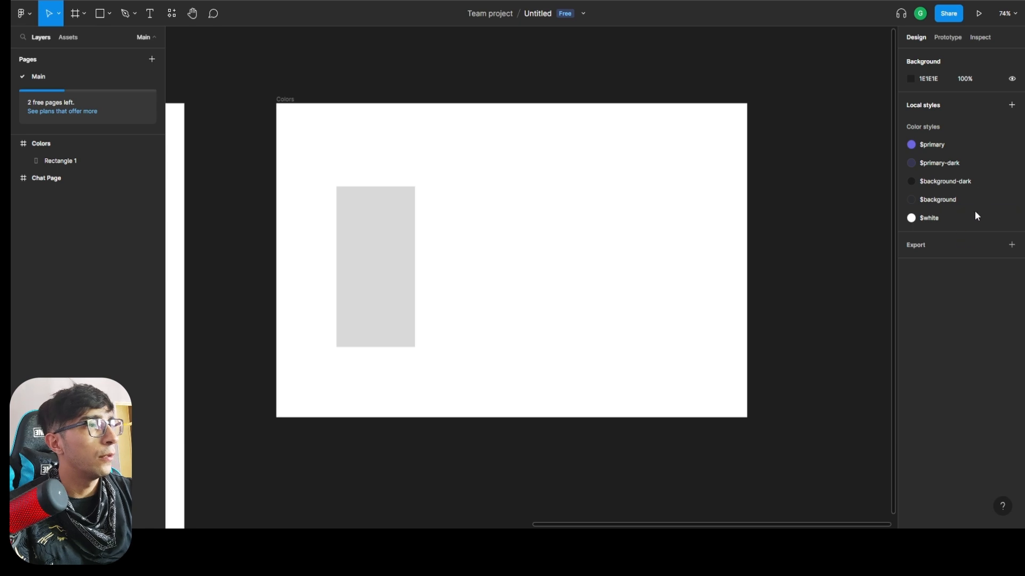
Create a local color style named $black with the color 000000.
left_click(1011, 128)
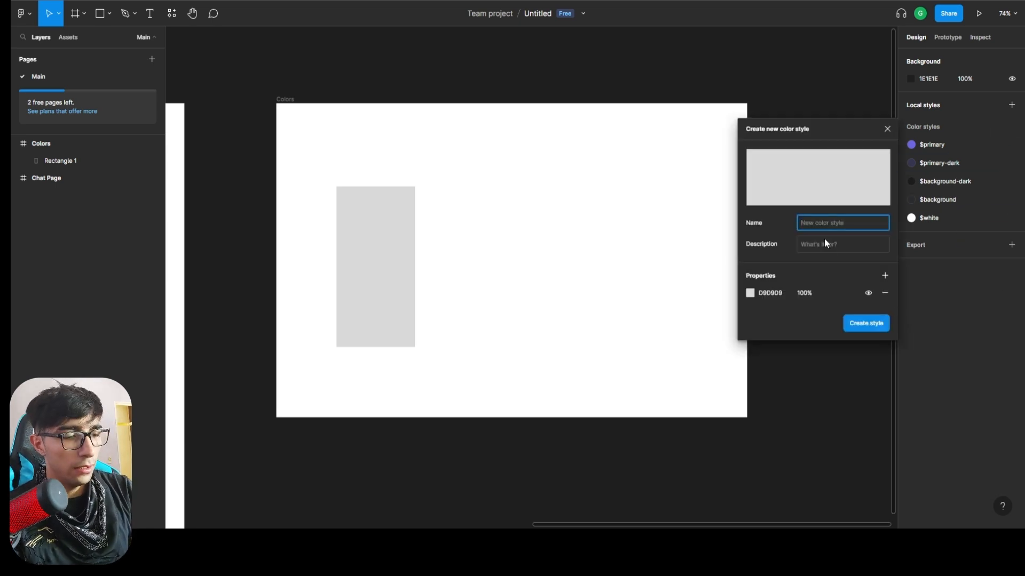
left_click(766, 297)
left_click(748, 293)
type("000000")
key("Return")
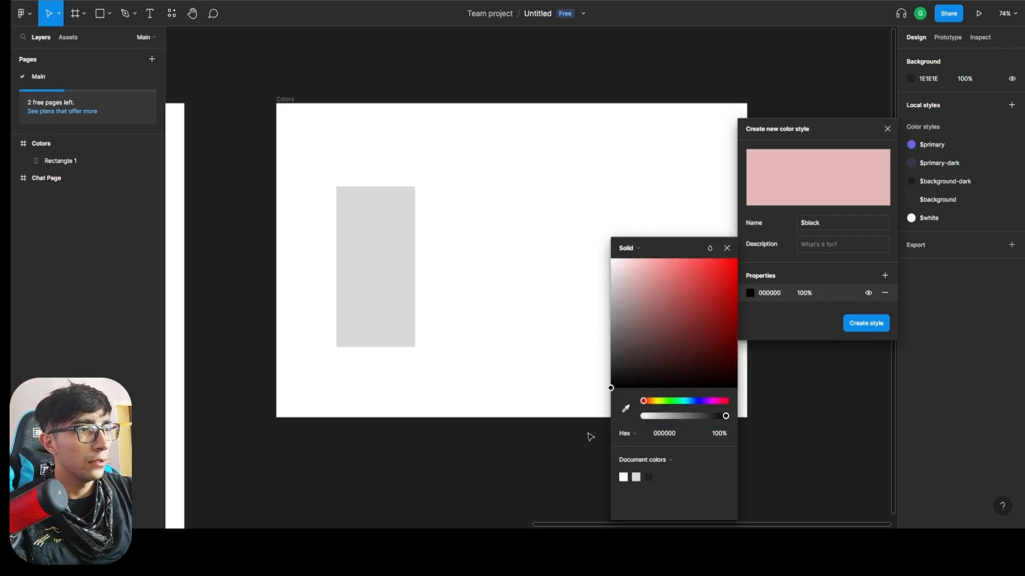
left_click(871, 325)
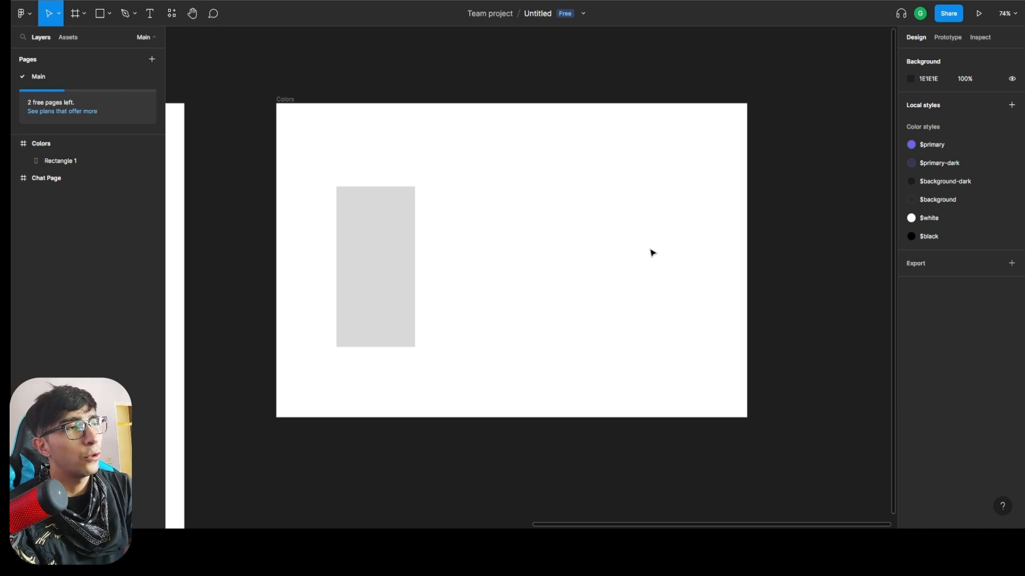
Move the gray rectangle to about X 141, Y 183 in the Colors frame and set its corner radius to 50.
left_click(376, 305)
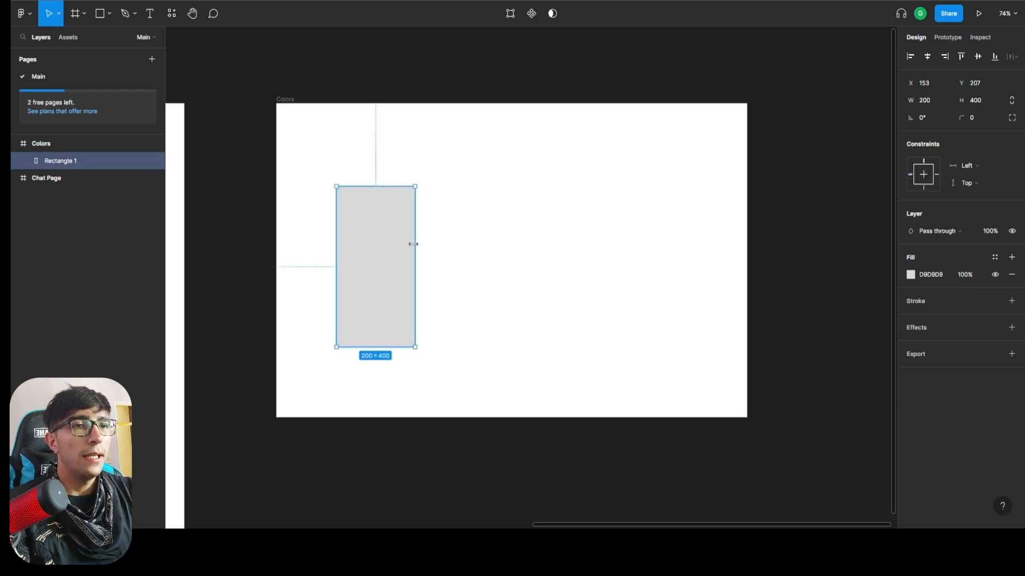
mouse_move(395, 257)
left_mouse_down()
mouse_move(380, 253)
mouse_move(390, 256)
left_mouse_up()
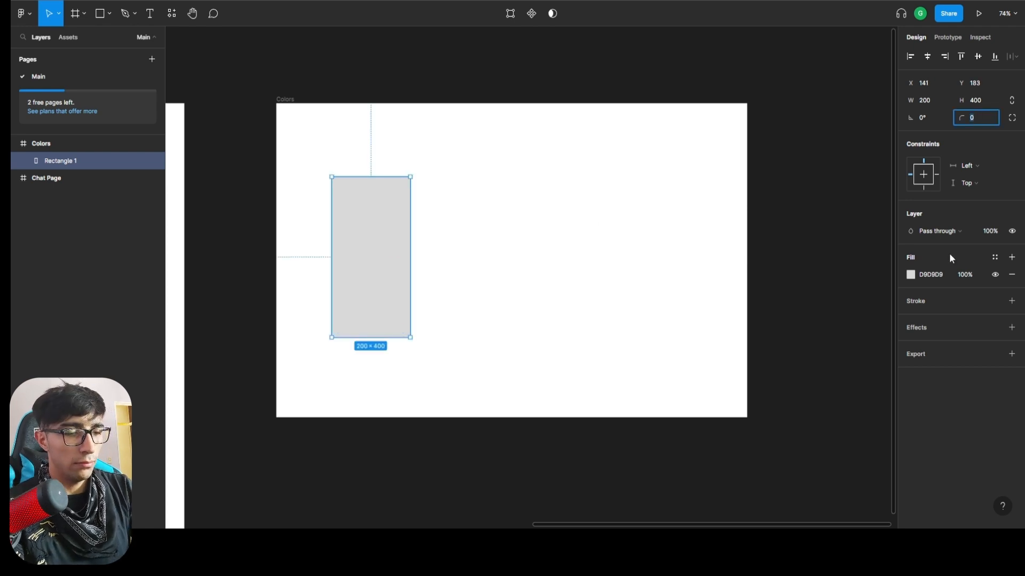
type("50")
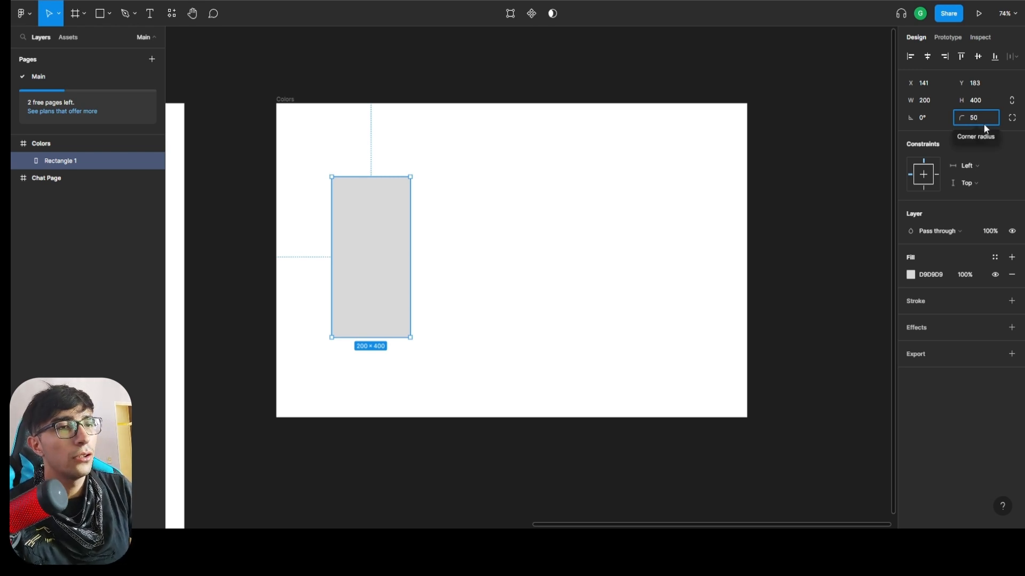
key("Return")
left_click(503, 179)
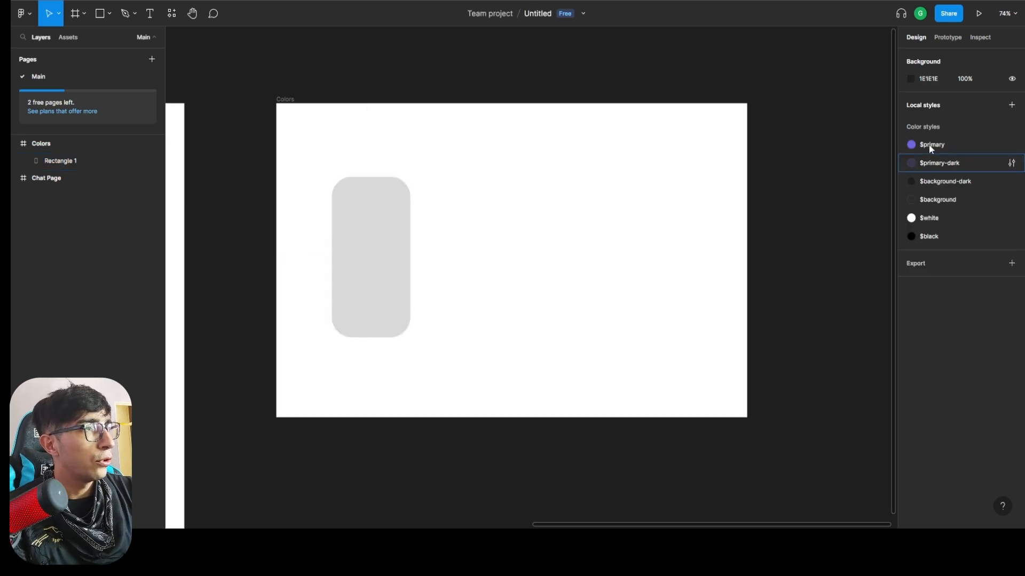
Apply the $primary color style to the fill of the rounded rectangle.
left_click(407, 238)
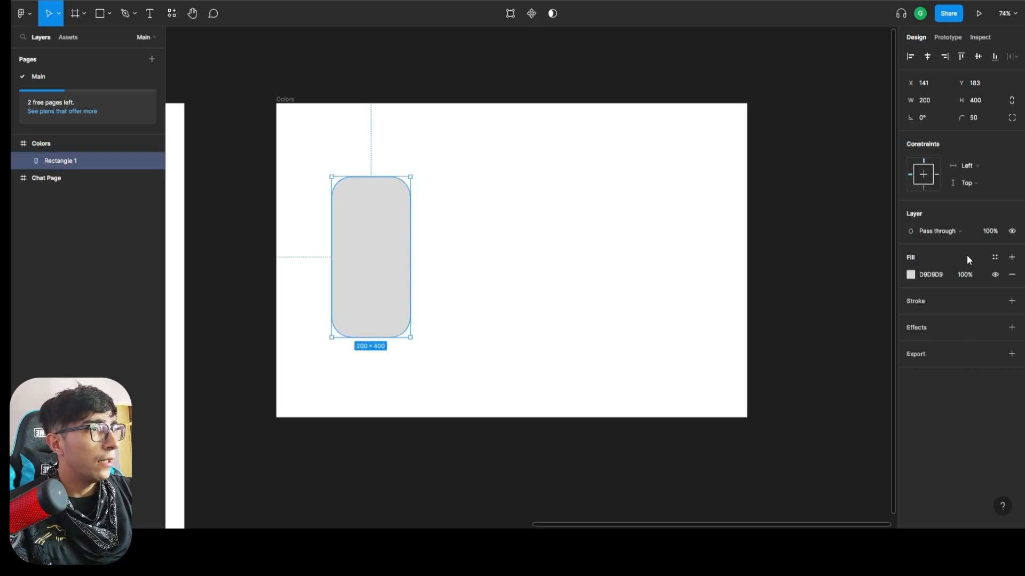
left_click(994, 258)
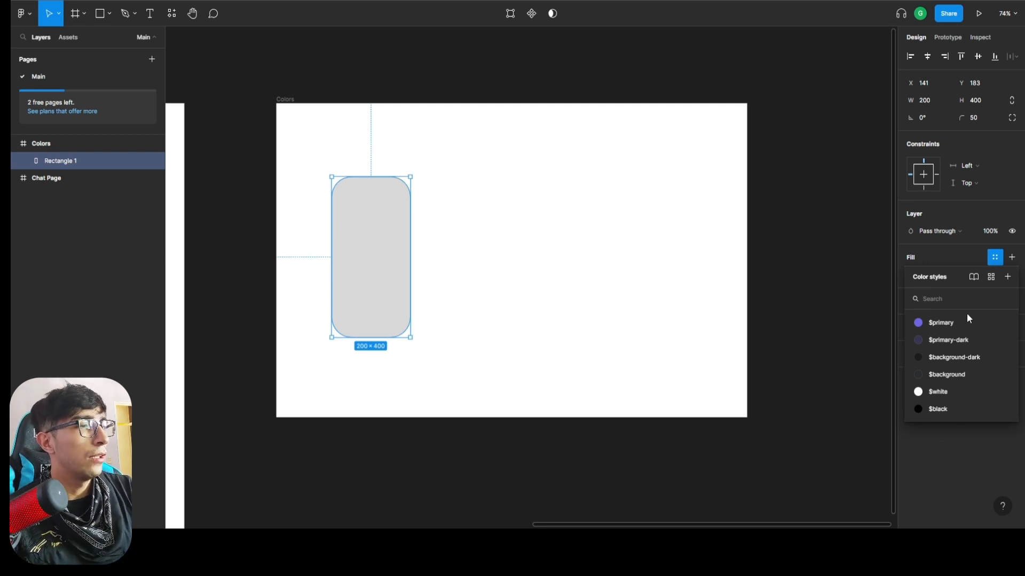
left_click(991, 258)
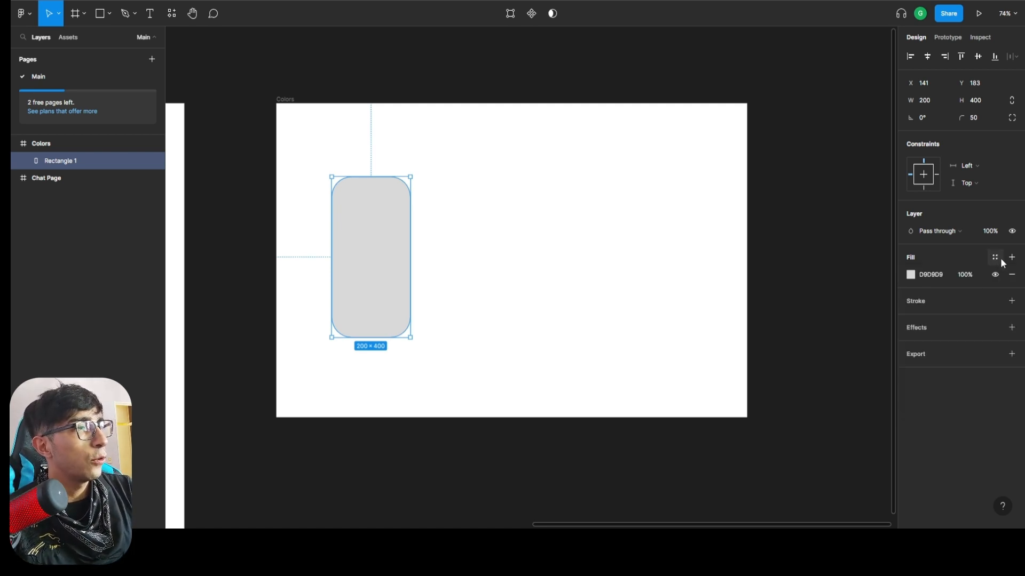
left_click(994, 258)
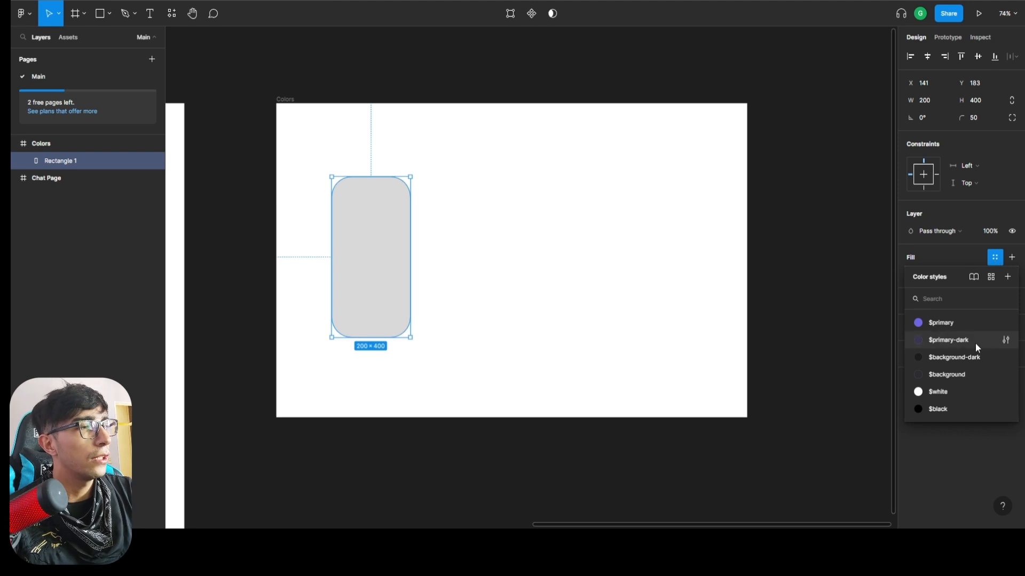
left_click(958, 324)
left_click(562, 324)
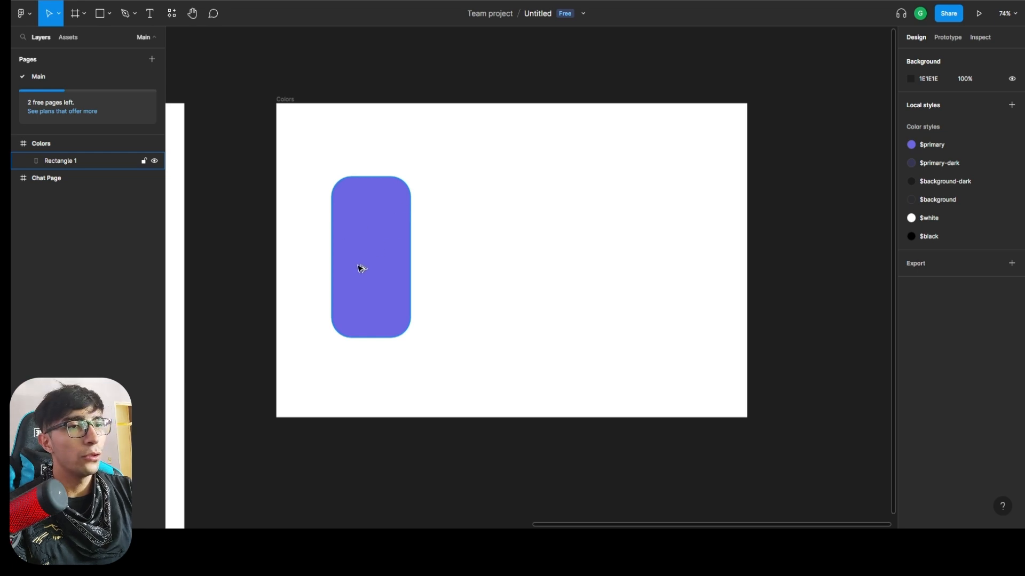
Duplicate the purple rectangle three times in a row across the Colors frame and apply the $primary-dark style to Rectangle 2.
left_click_drag(359, 268, 675, 263, "alt")
left_click(476, 272)
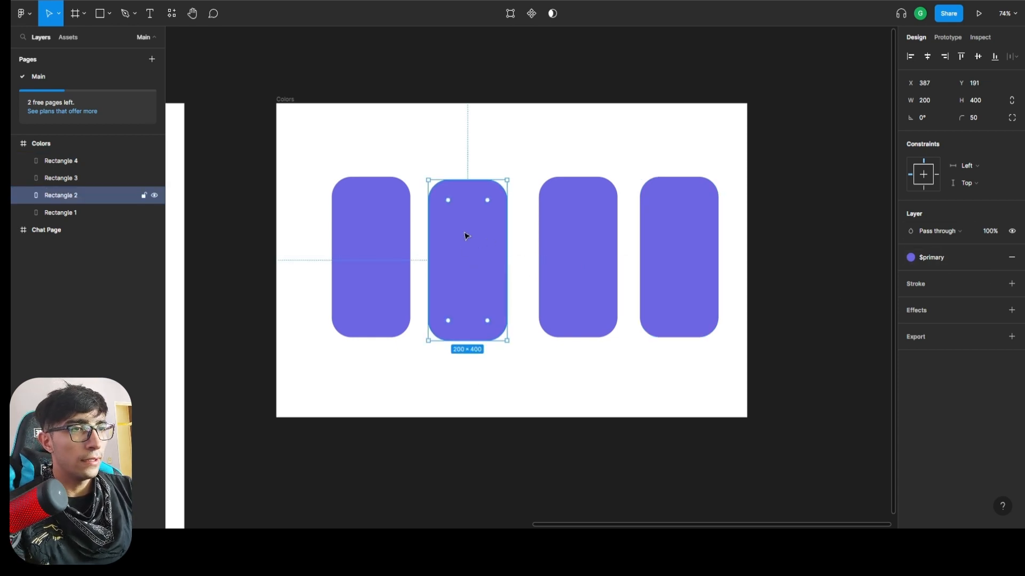
left_click(932, 259)
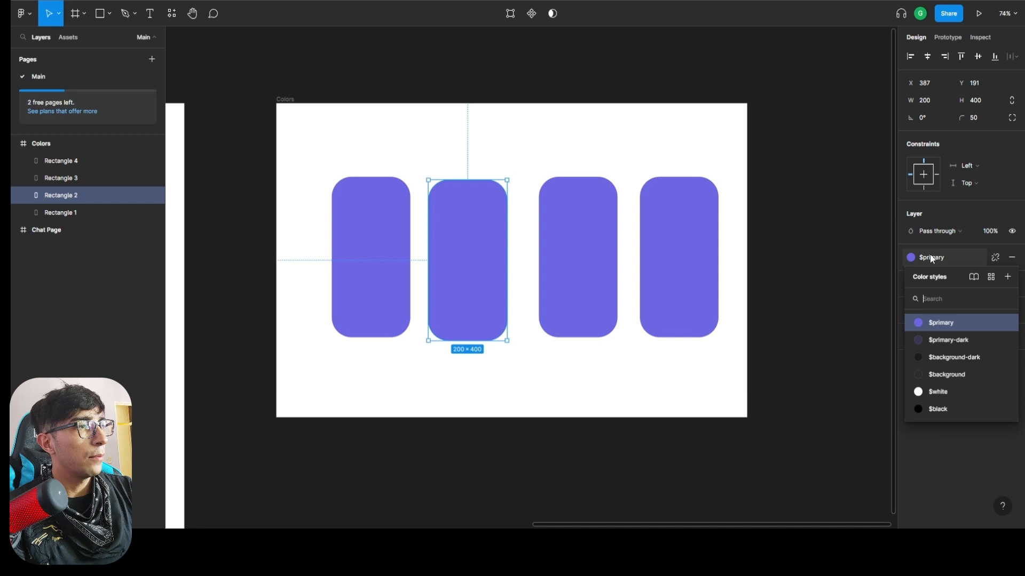
left_click(956, 340)
Apply the $background-dark style to Rectangle 3 and the $background style to Rectangle 4.
left_click(603, 272)
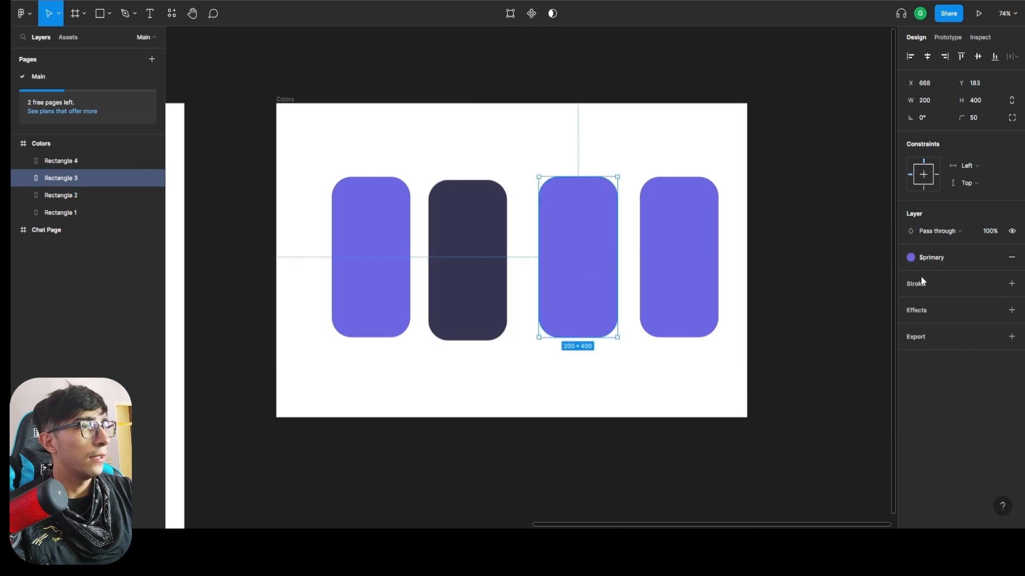
left_click(936, 256)
left_click(958, 357)
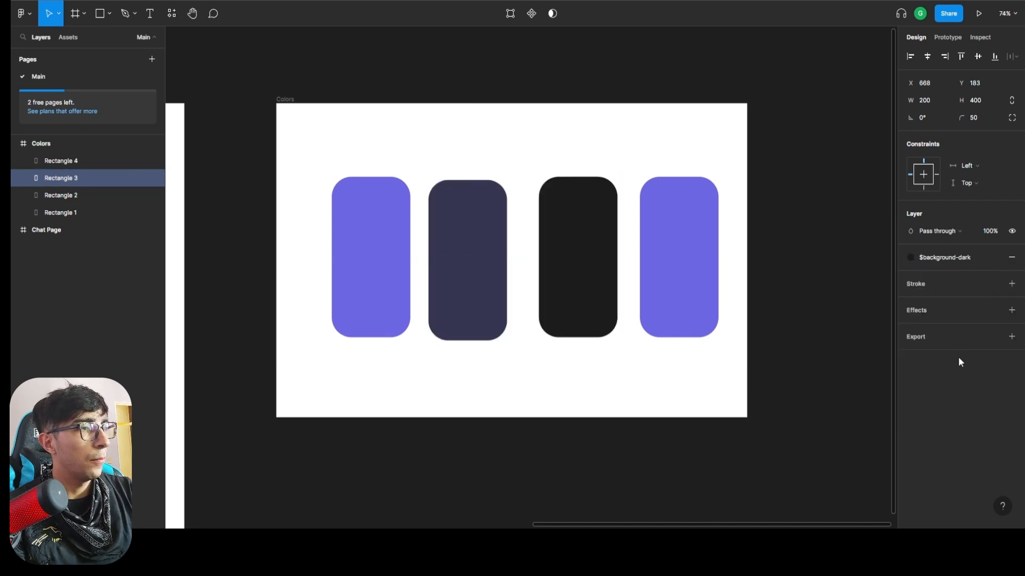
left_click(696, 267)
left_click(940, 259)
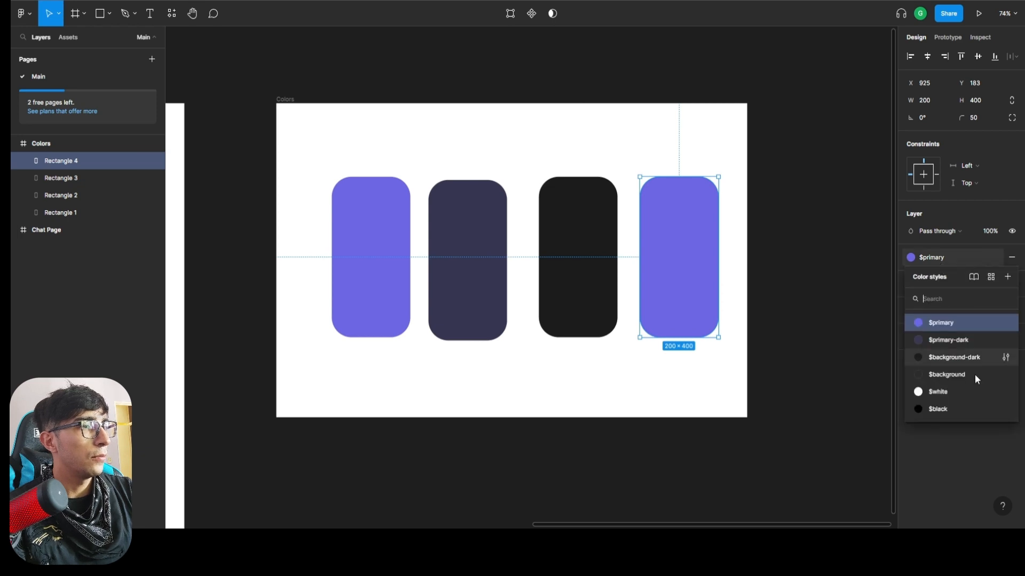
left_click(965, 374)
Move all four rectangles together about 42 px left and 4 px down in the Colors frame, and select only Rectangle 4.
left_click_drag(716, 387, 384, 224)
left_click_drag(410, 265, 377, 263)
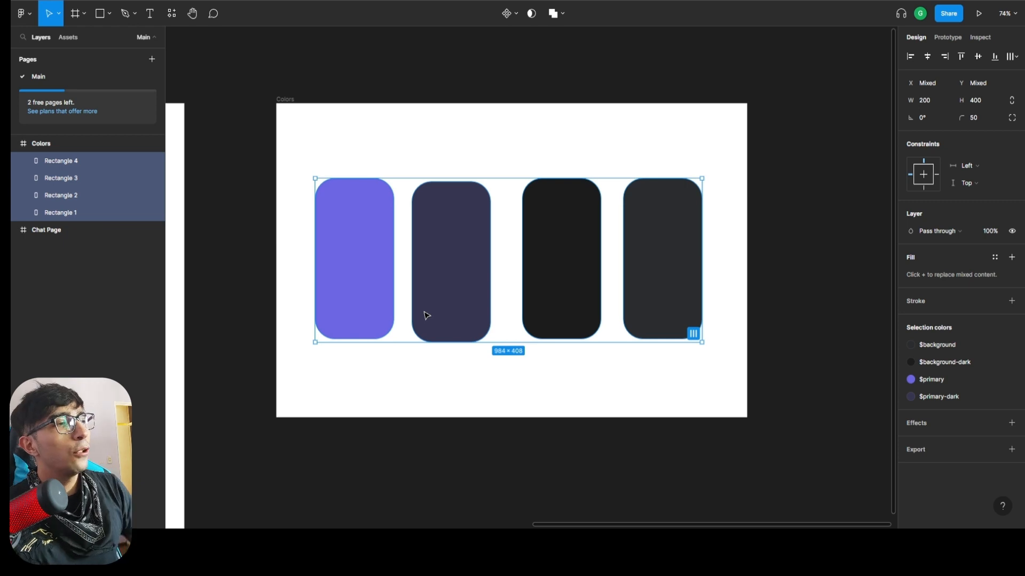
left_click(59, 165)
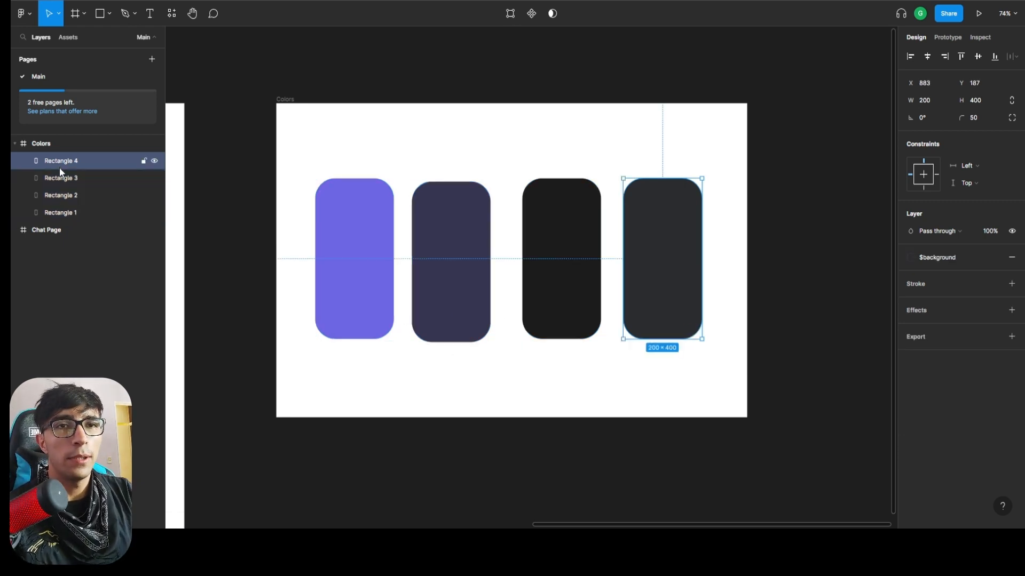
Try adding auto layout to the four selected rectangles in the Colors frame, and undo it.
left_click(62, 206, "shift")
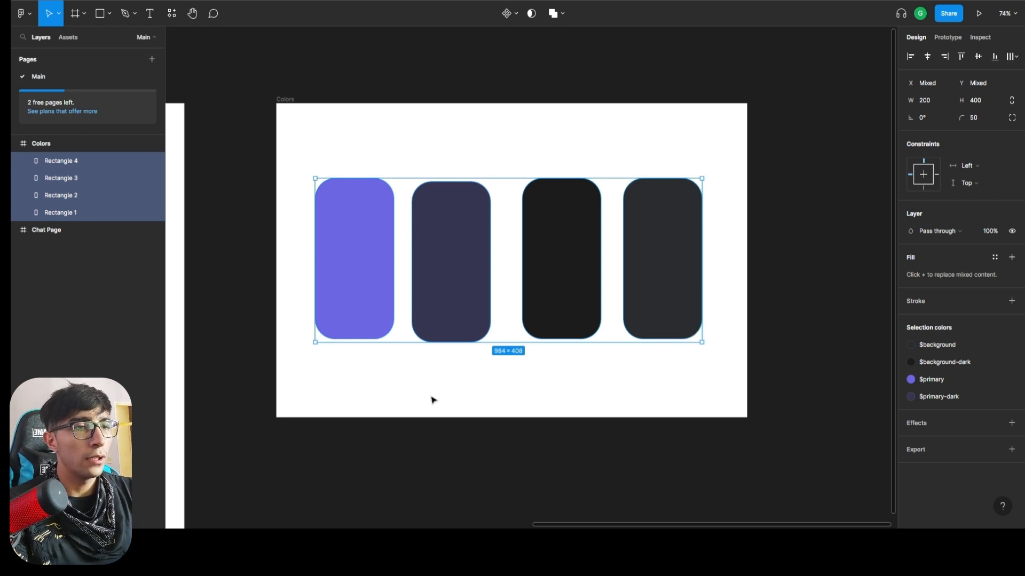
left_click(400, 395)
left_click_drag(348, 368, 671, 357)
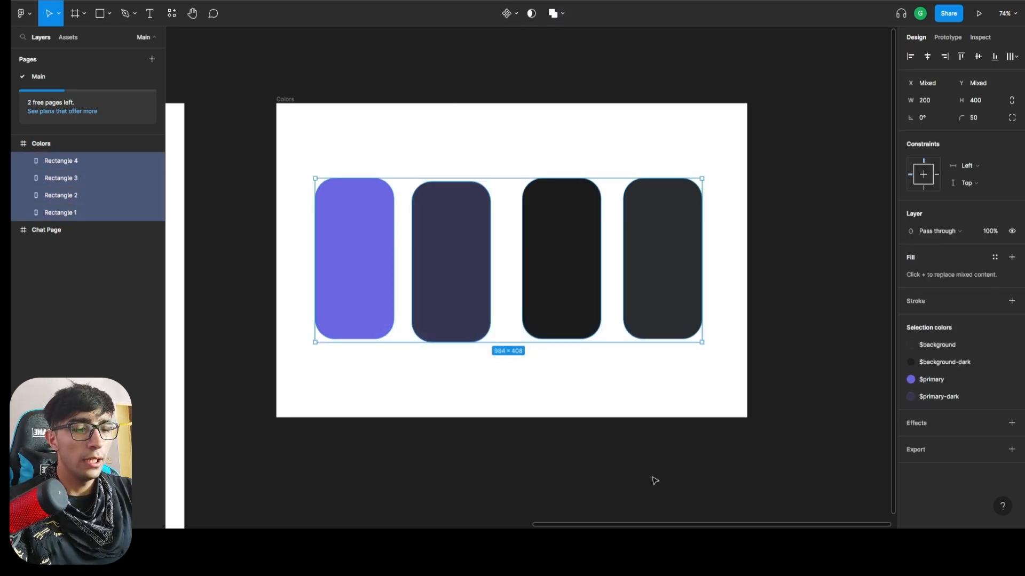
key("shift+a")
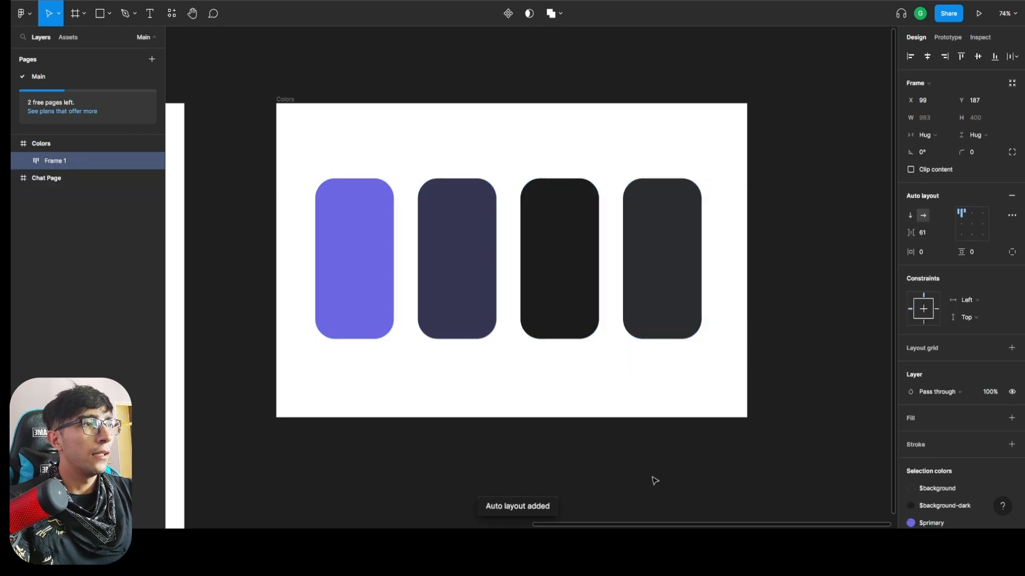
key("ctrl+z")
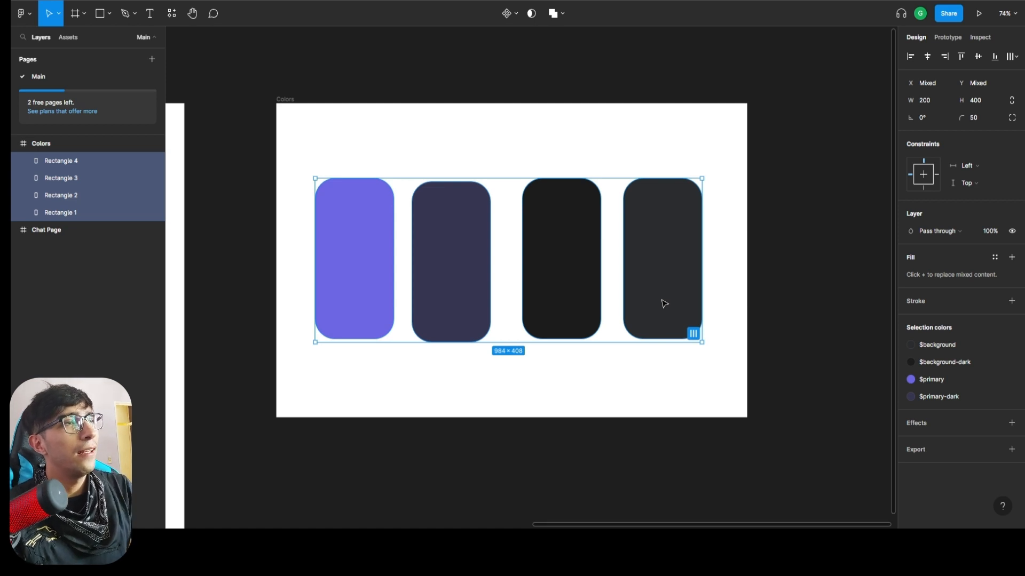
Select all four rectangles in the Colors frame and wrap them in a horizontal auto layout.
left_click(430, 377)
left_click_drag(354, 374, 675, 249)
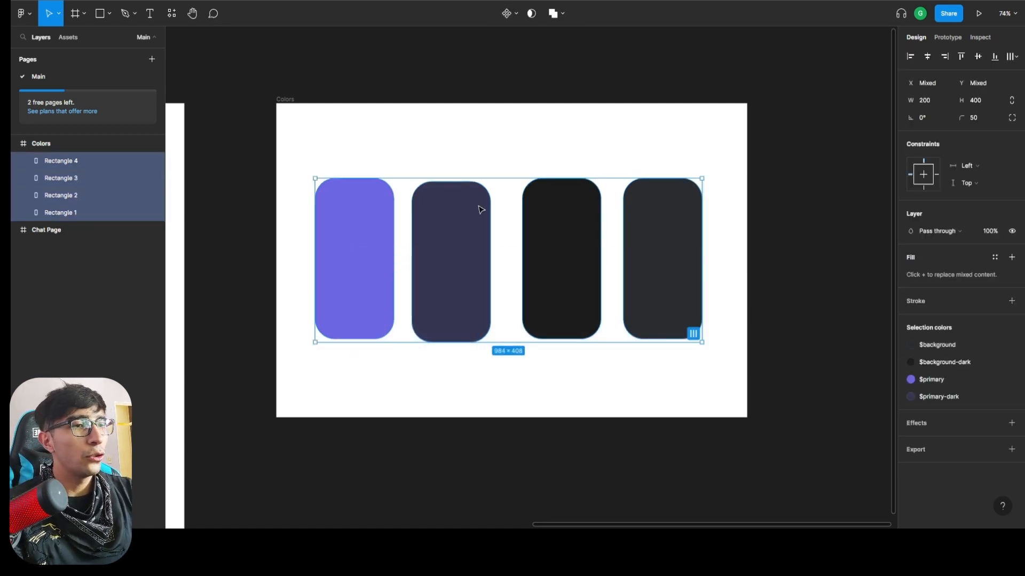
right_click(465, 267)
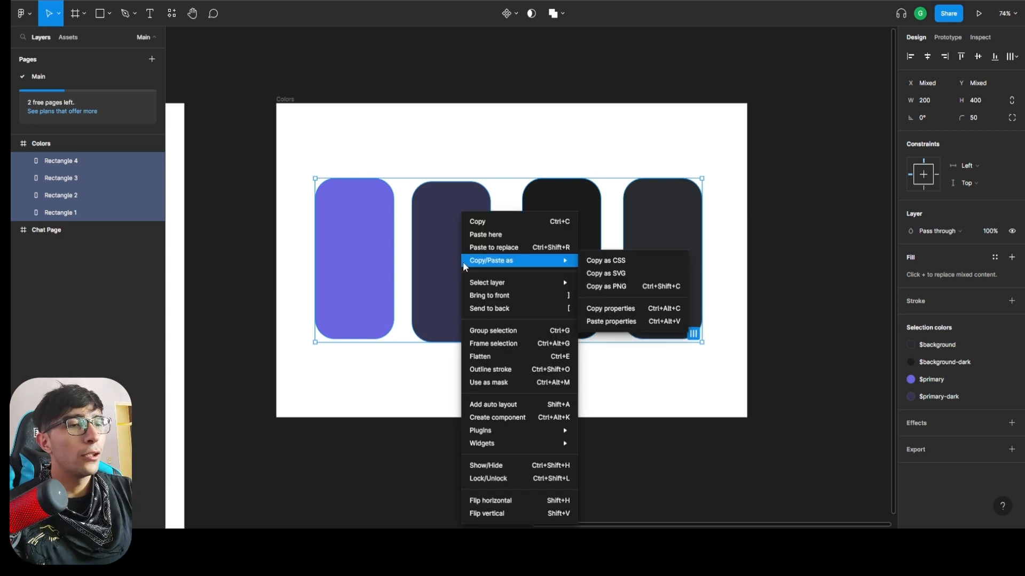
left_click(493, 406)
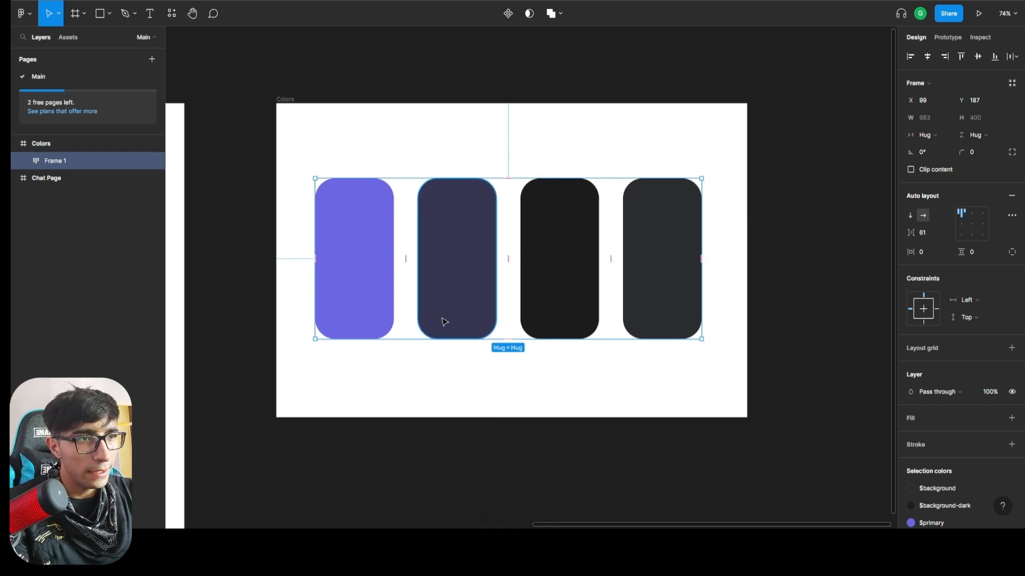
key("ctrl+z")
scroll(430, 219, "up", 5, "ctrl")
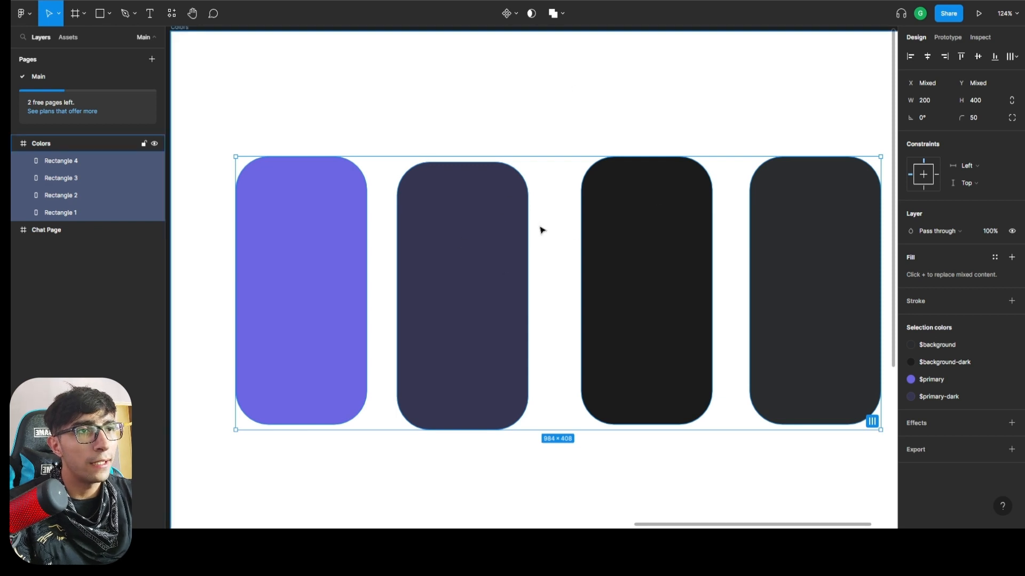
key("shift+a")
key("ctrl+z")
key("ctrl+shift+z")
key("ctrl+z")
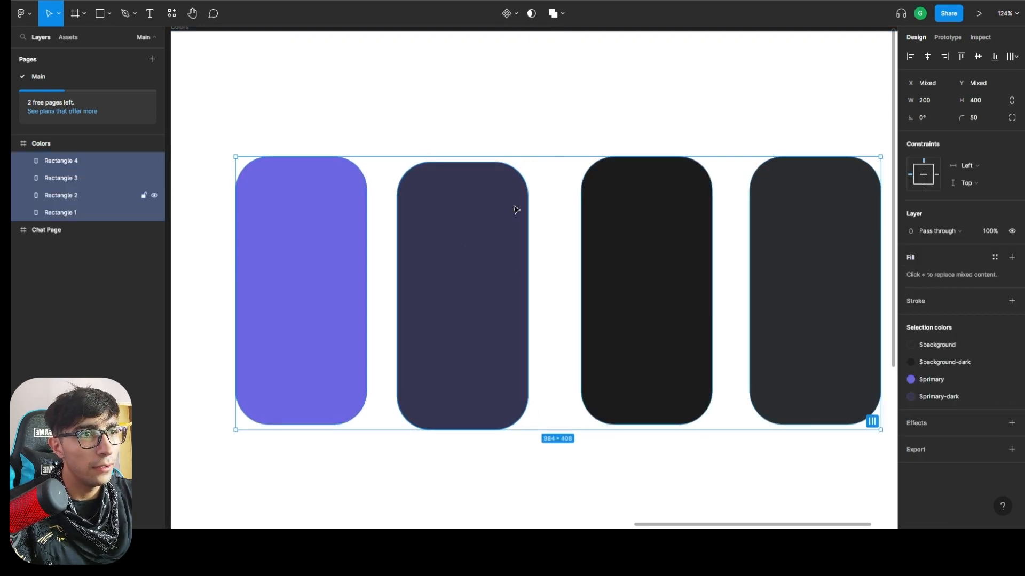
key("ctrl+shift+z")
scroll(594, 241, "down", 4, "ctrl")
scroll(659, 240, "up", 1, "ctrl")
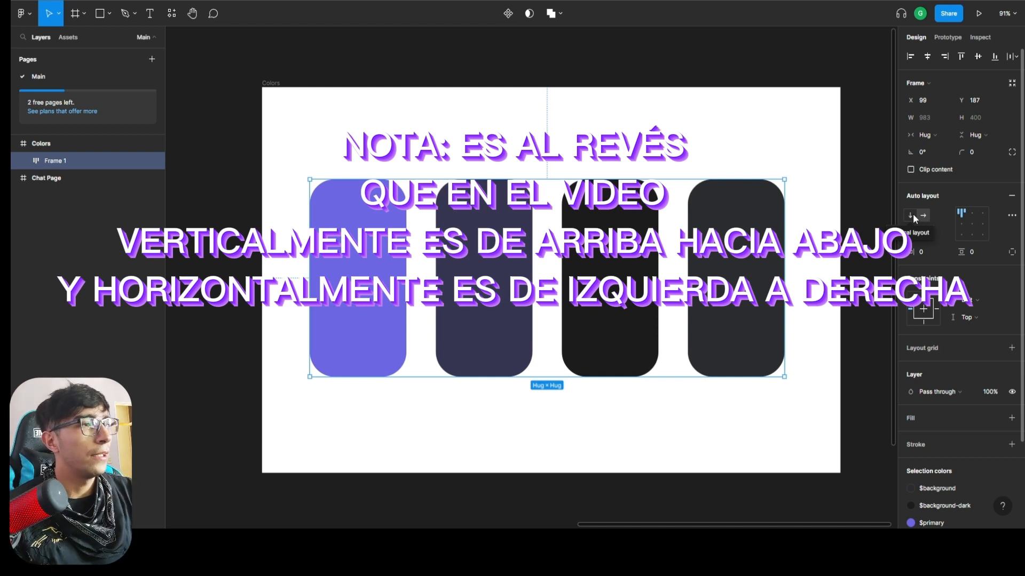
Try the vertical direction for the swatches' auto layout and switch back to horizontal, twice.
left_click(911, 214)
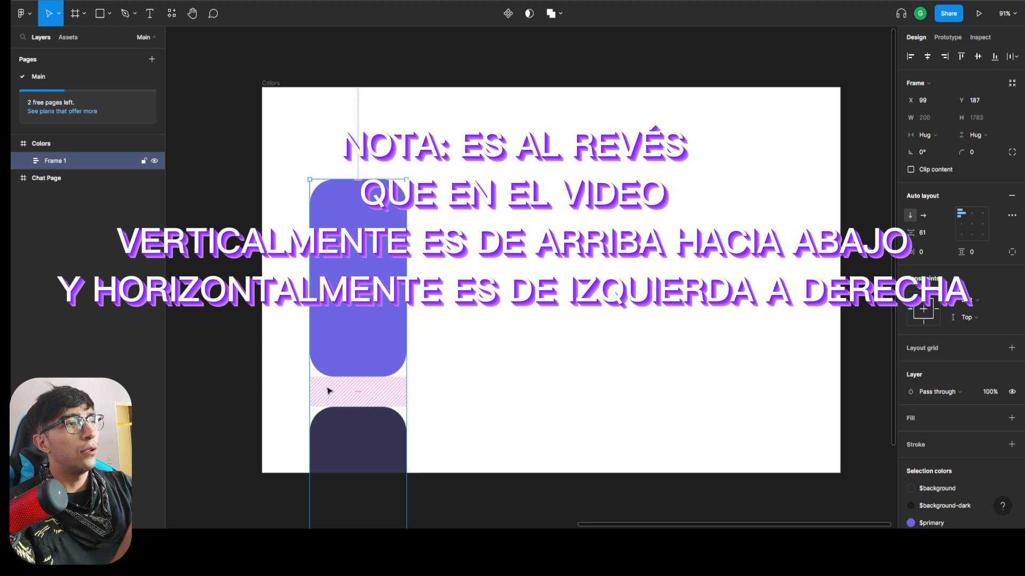
left_click(923, 215)
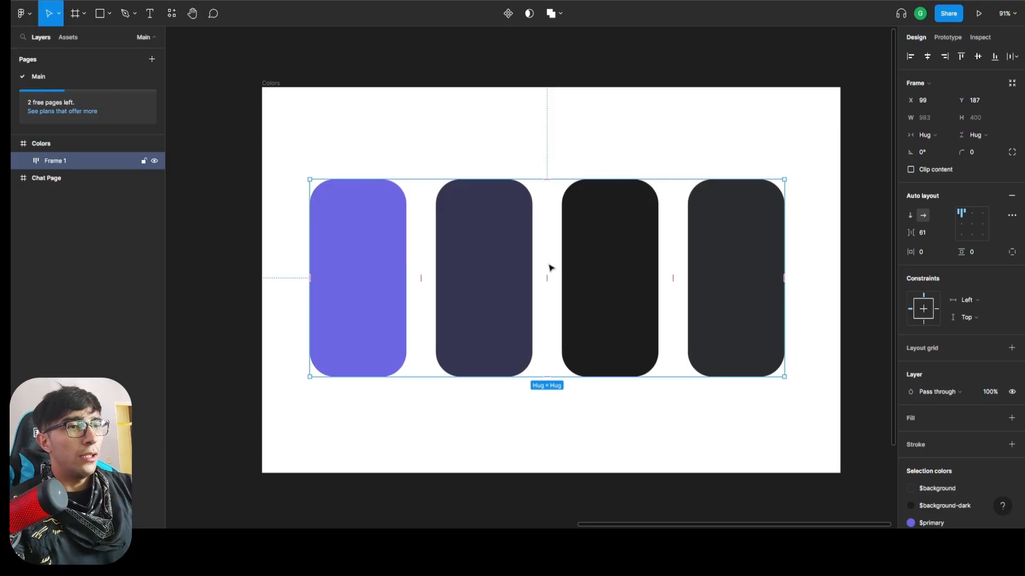
left_click(911, 216)
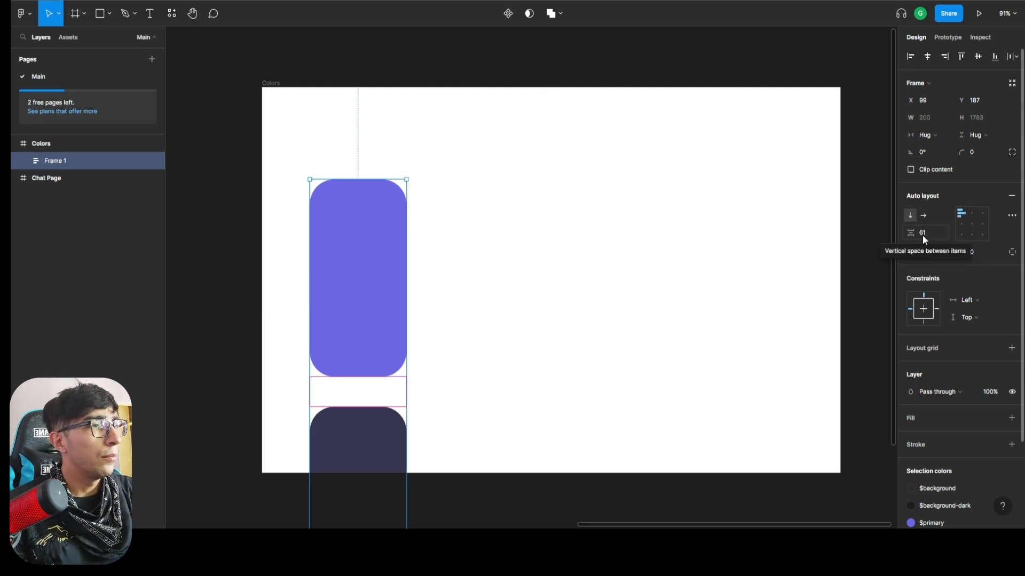
left_click(924, 216)
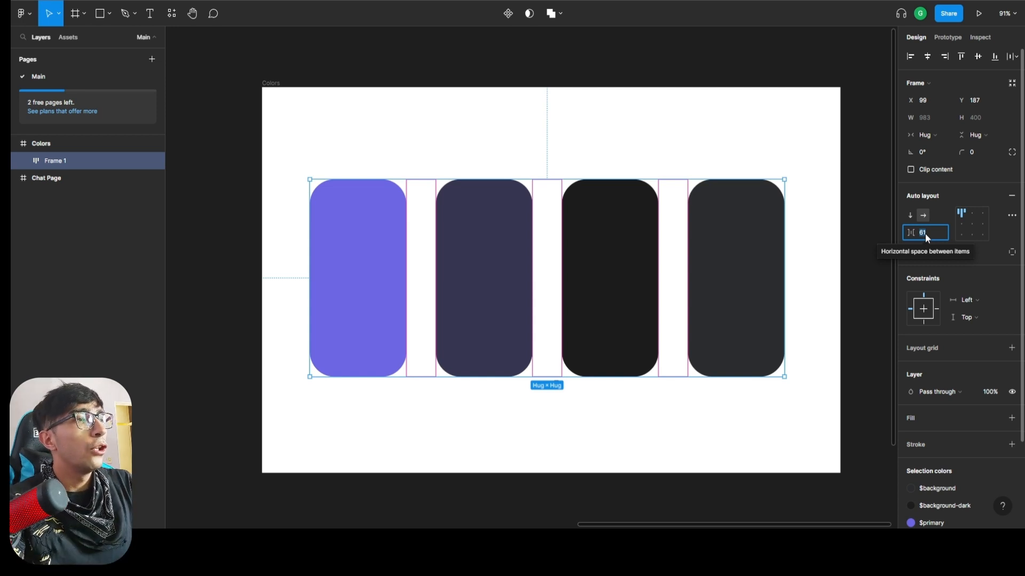
Set the horizontal spacing between the swatches in the auto layout frame to 40.
type("40")
key("Return")
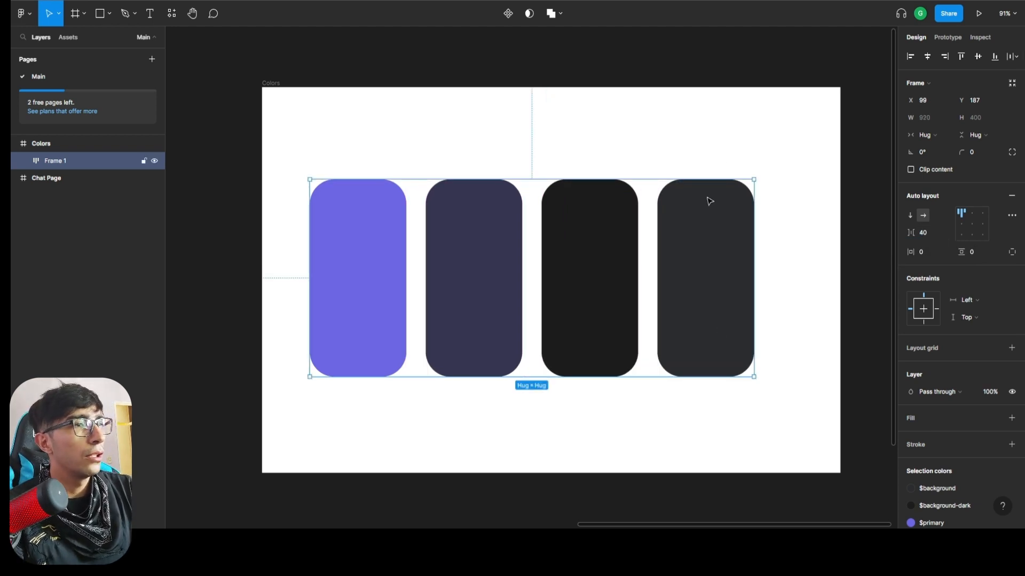
left_click(730, 149)
left_click(86, 160)
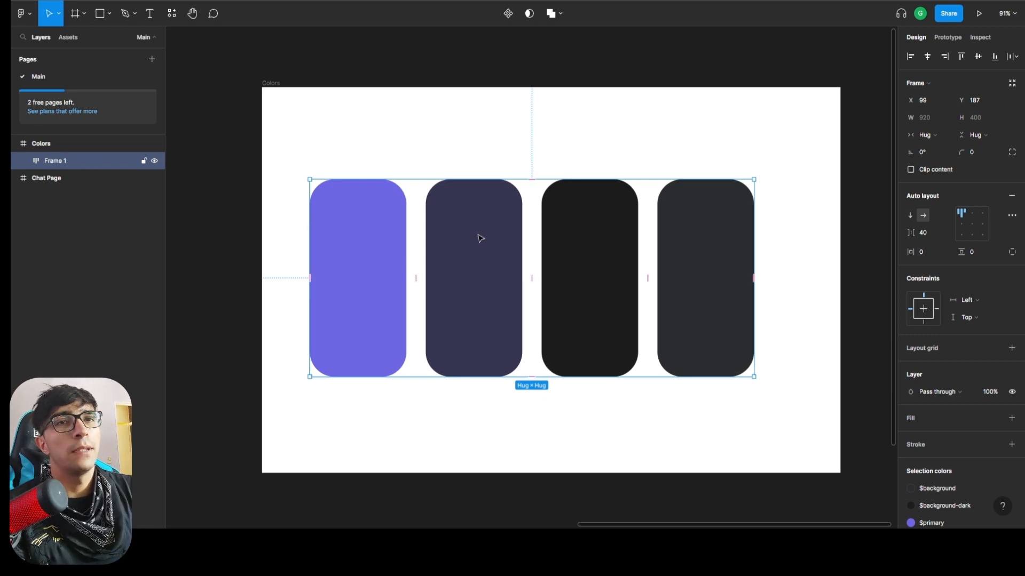
Rename the auto layout frame holding the swatches as colors-container.
double_click(55, 162)
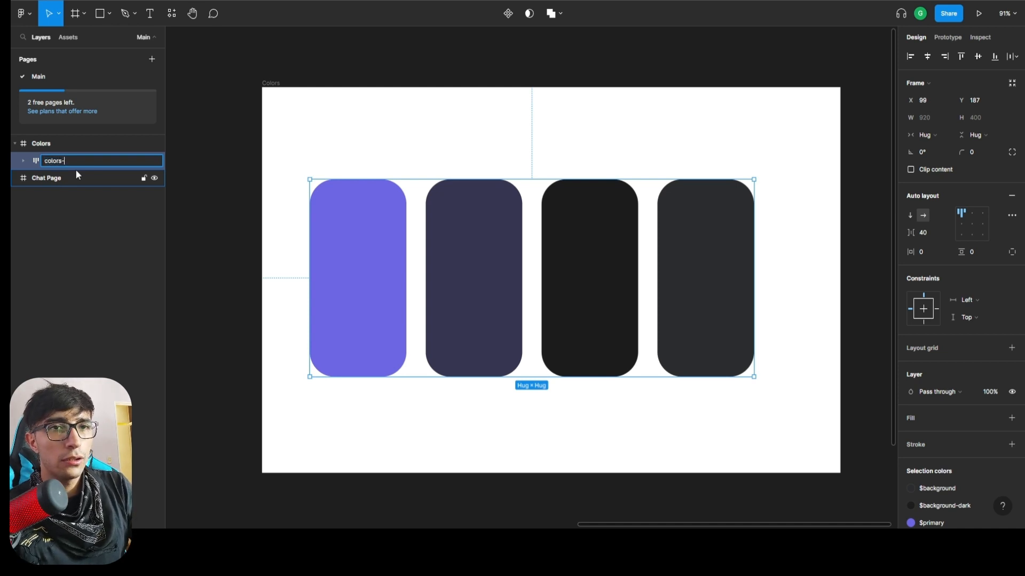
type("colors-container")
key("Return")
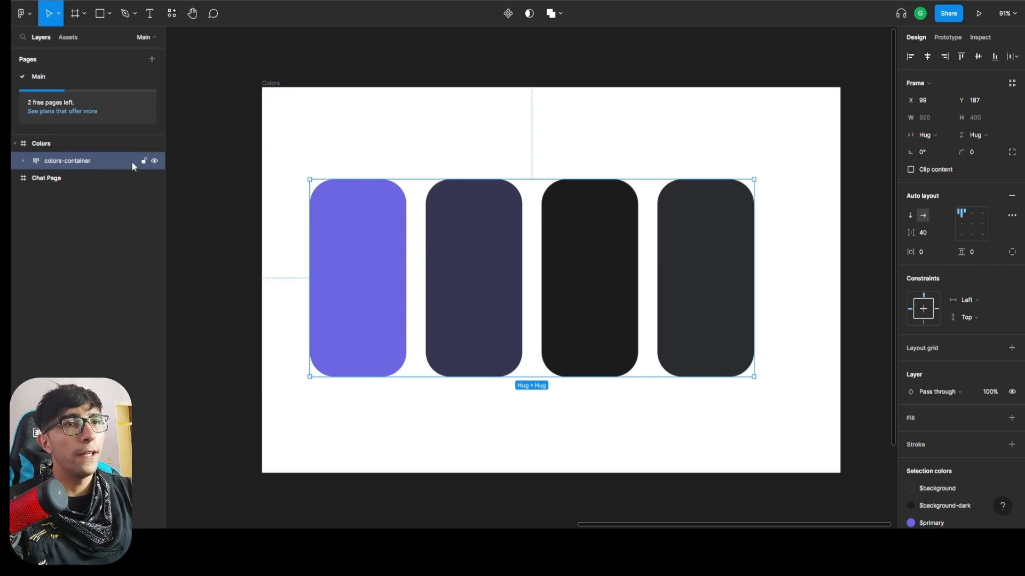
Try the left, top and bottom alignments for colors-container, and center it horizontally and vertically in the Colors frame.
left_click(928, 57)
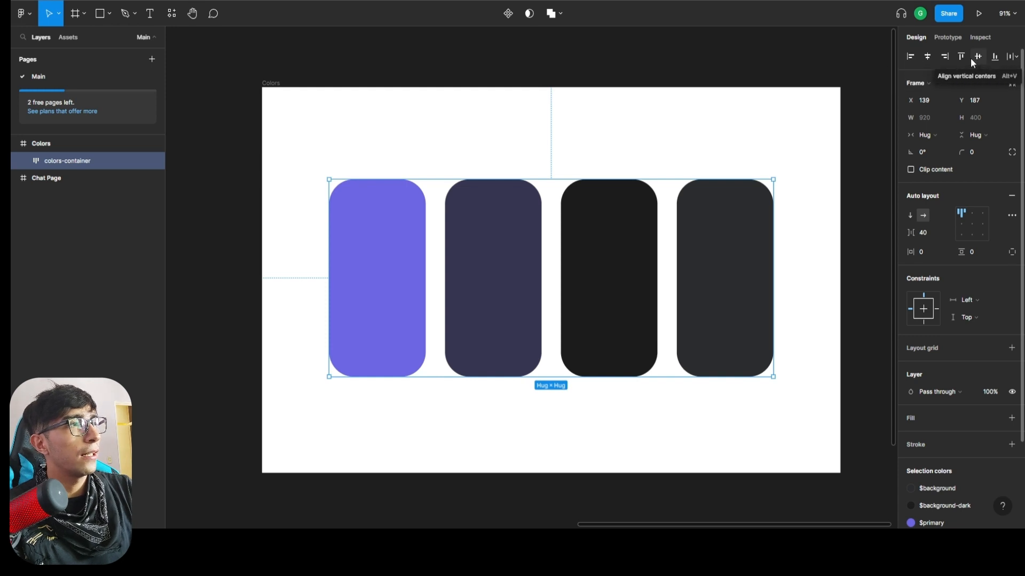
left_click(910, 58)
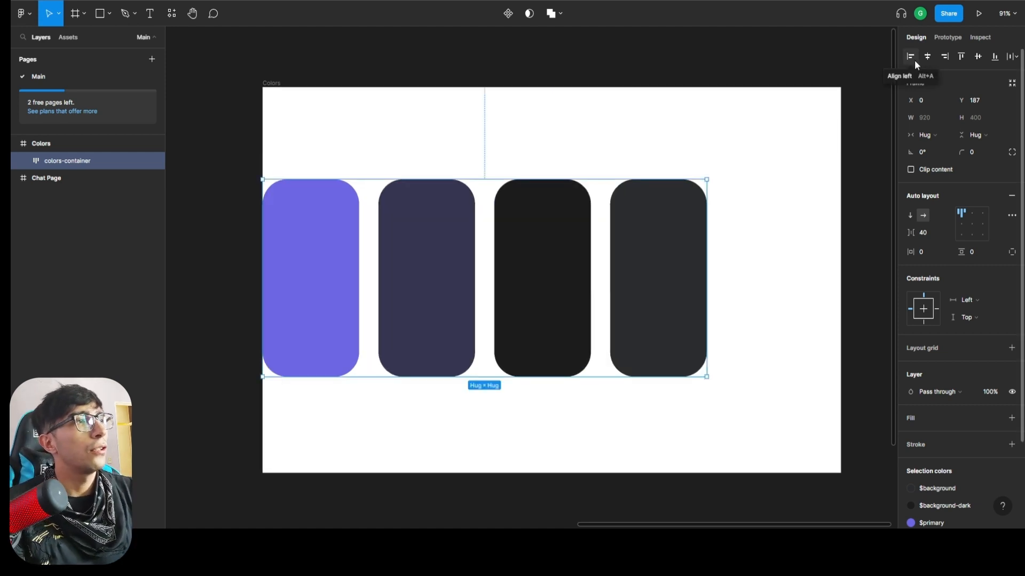
left_click(926, 56)
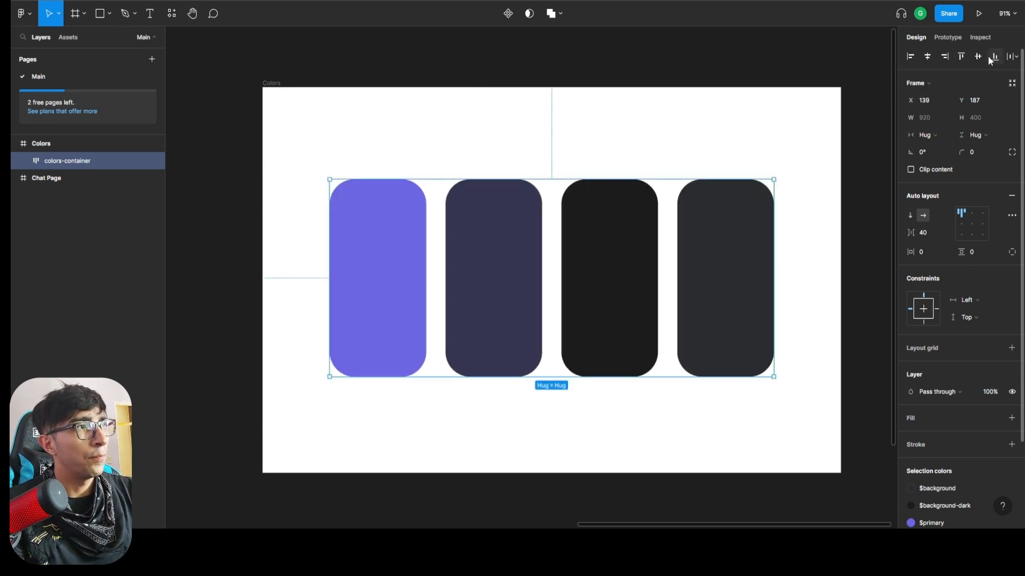
left_click(963, 55)
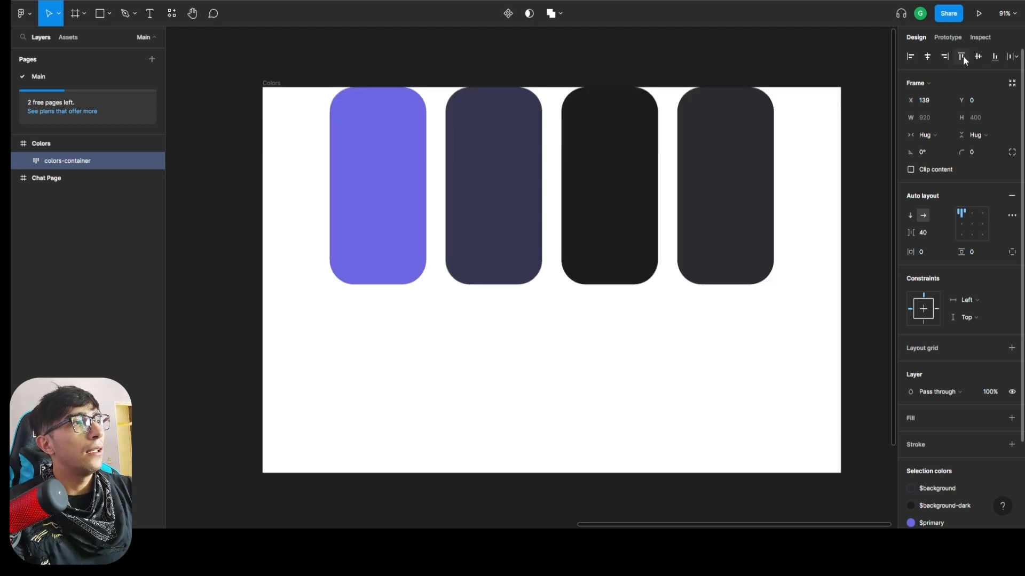
left_click(978, 55)
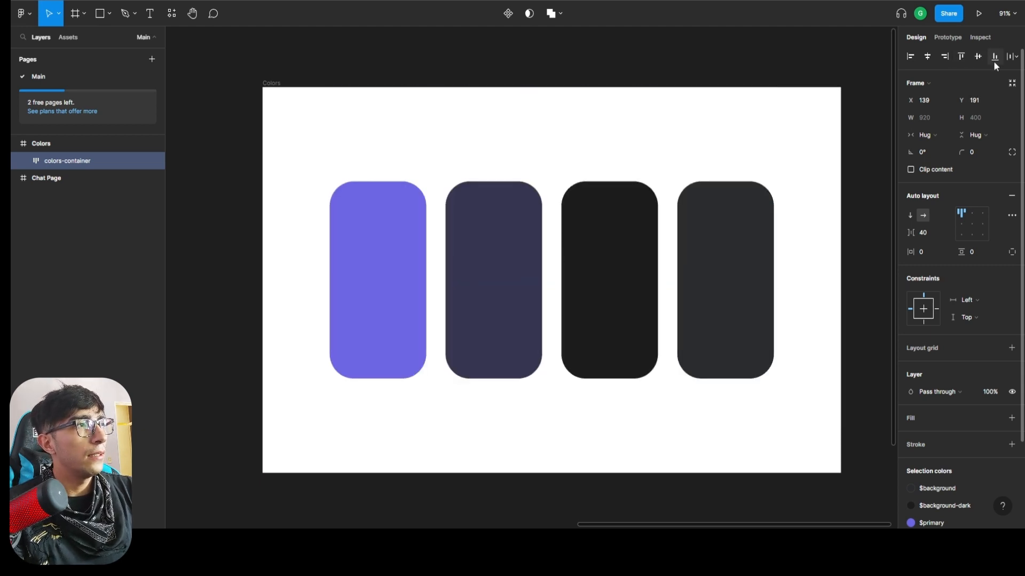
left_click(993, 58)
left_click(979, 57)
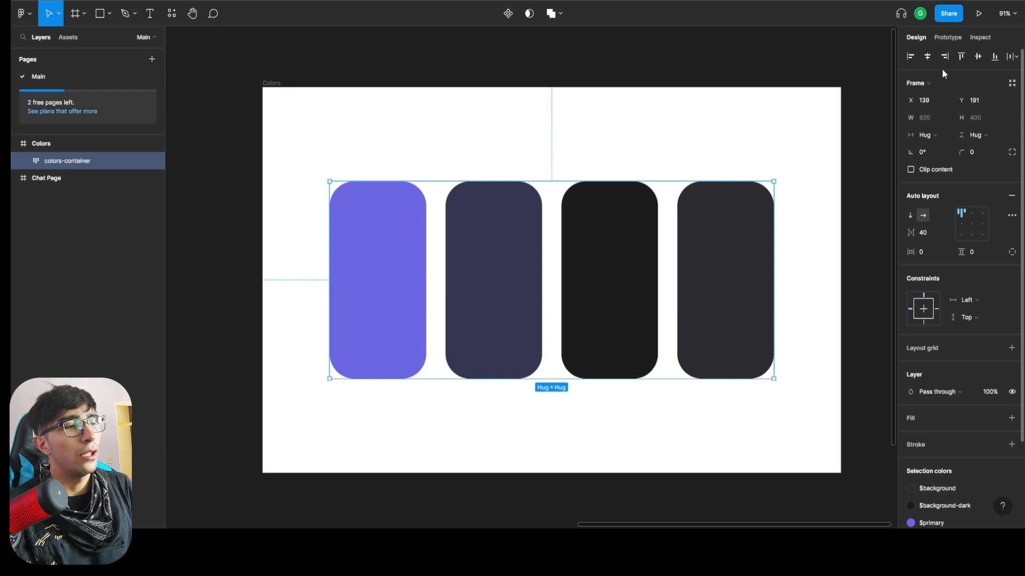
Set the auto layout alignment of colors-container to bottom center.
left_click(972, 234)
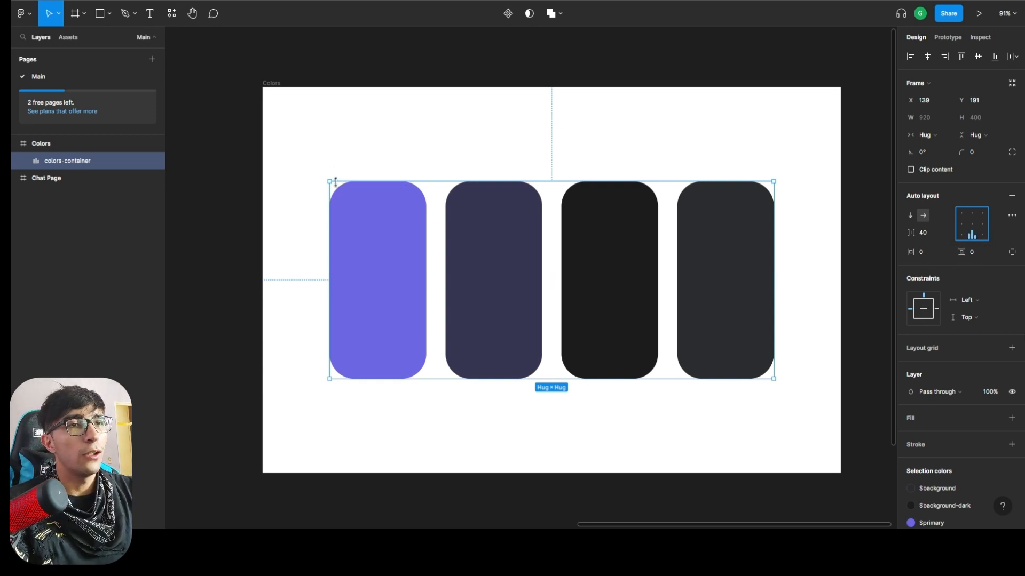
Try enlarging colors-container to fill the whole Colors frame at 1198 × 782, and undo both resizes.
left_click_drag(329, 182, 263, 89)
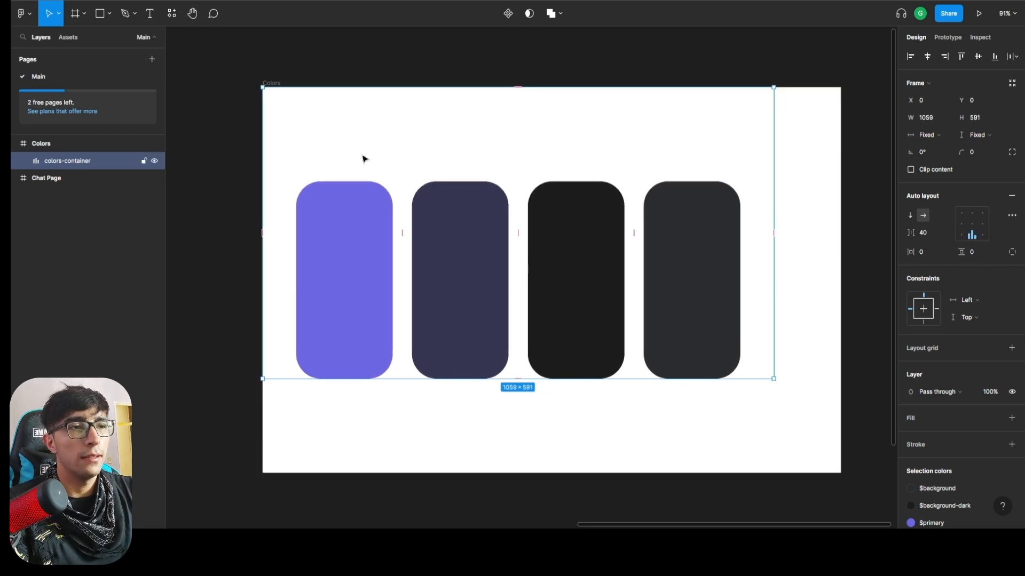
left_click_drag(773, 378, 841, 472)
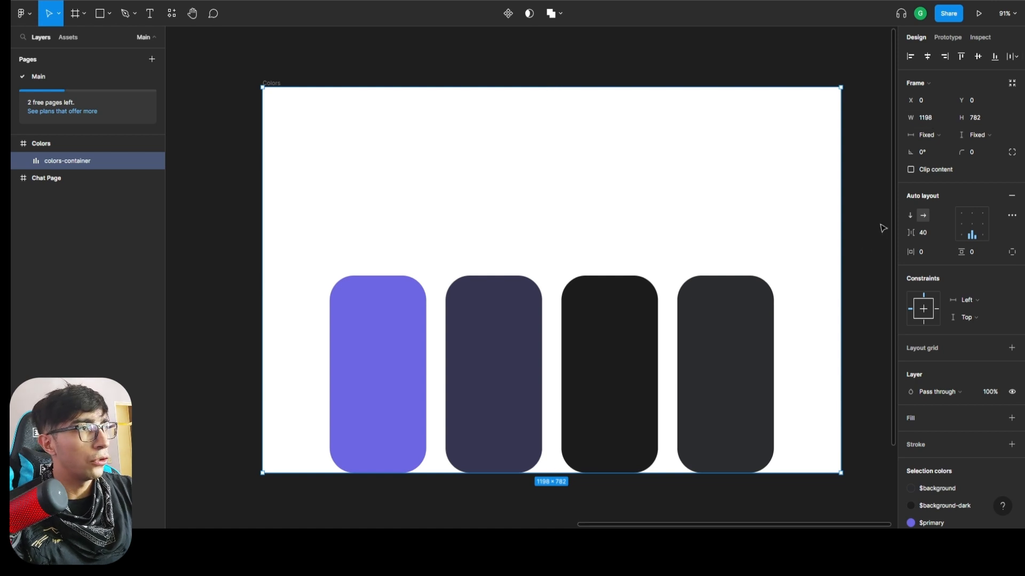
key("ctrl+z")
key("ctrl+z")
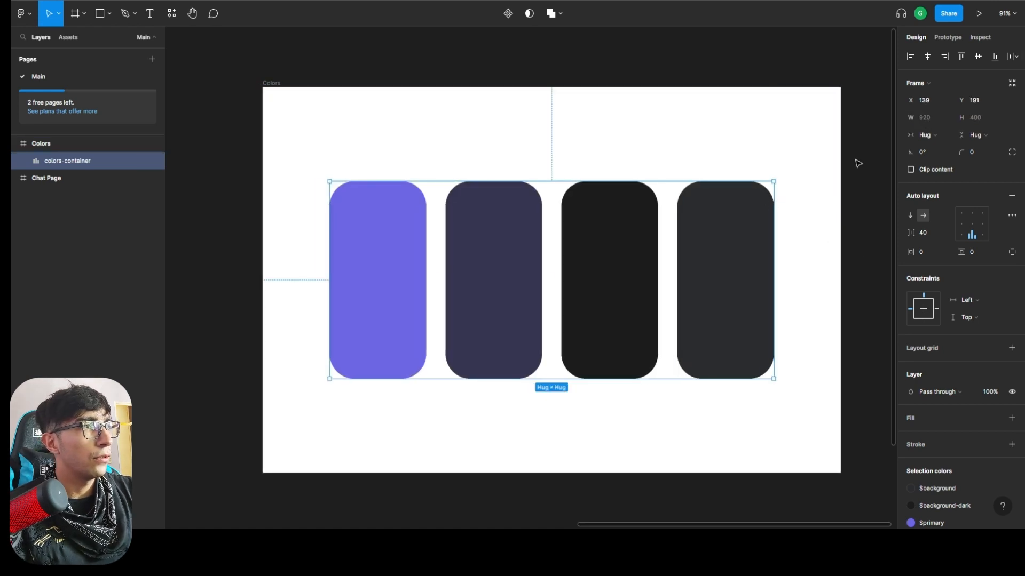
Set the horizontal resizing of colors-container to Fixed width and stretch it across the full width of the Colors frame, 1198 wide.
left_click(936, 132)
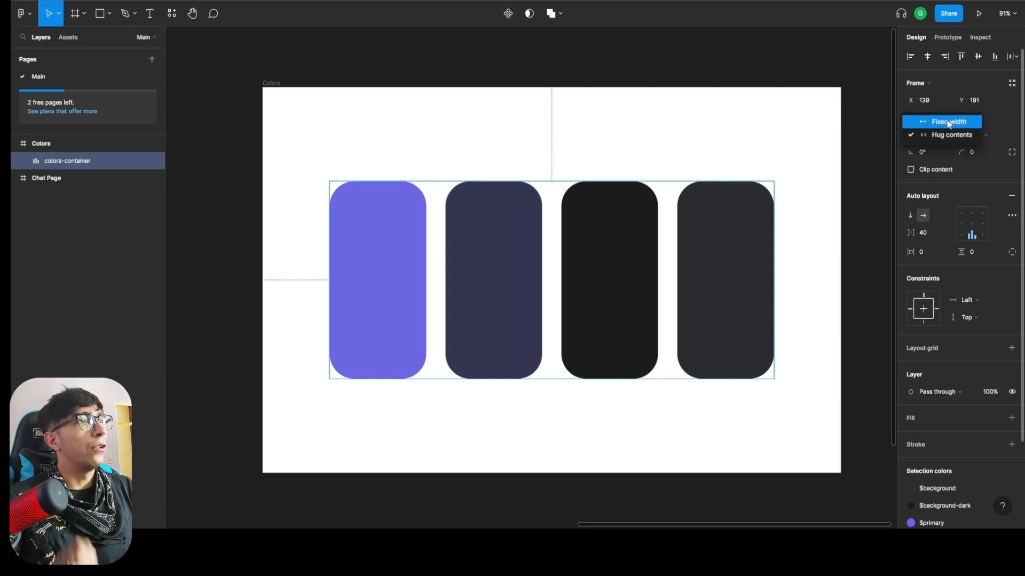
left_click(948, 123)
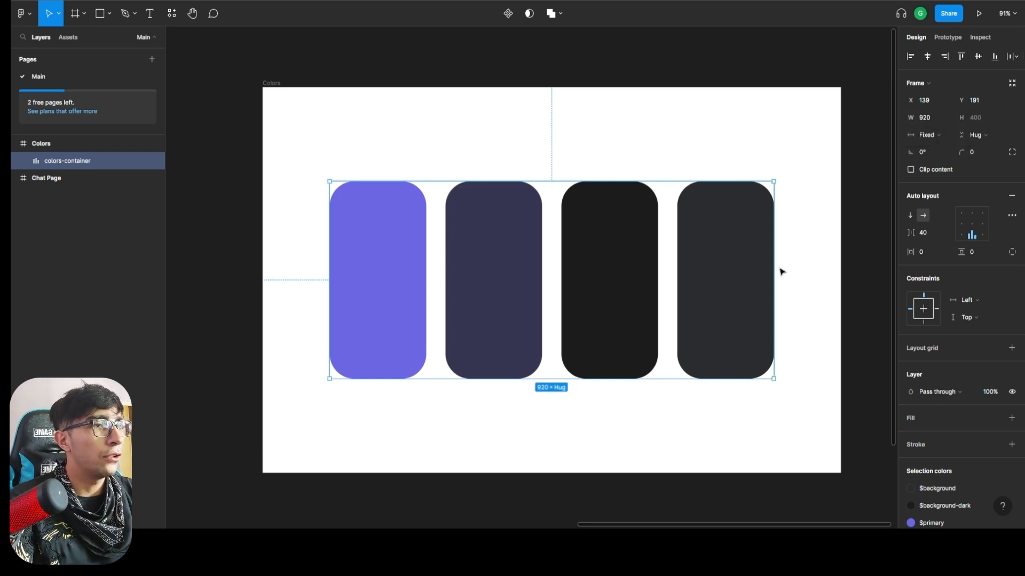
left_click(922, 137)
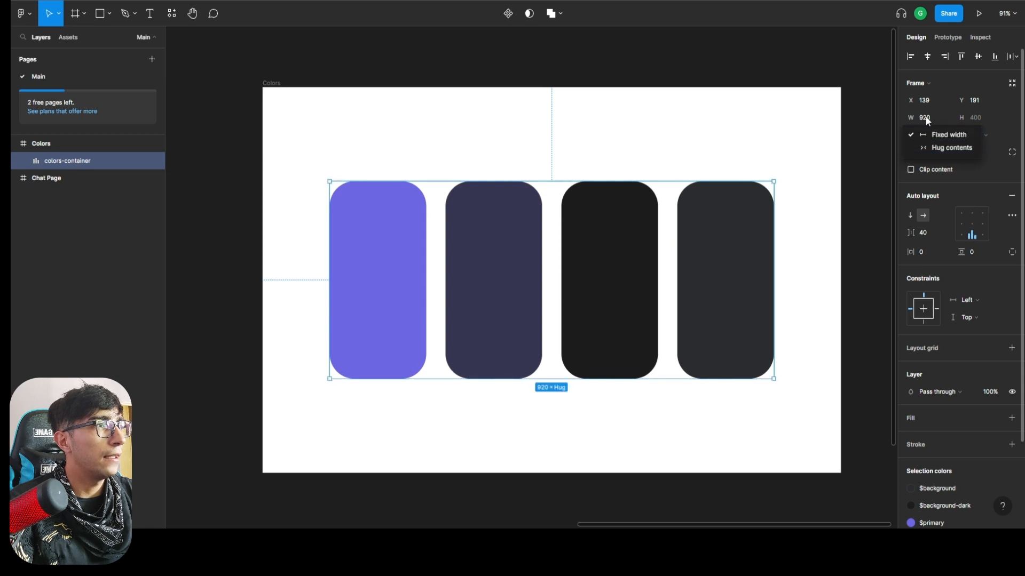
left_click(928, 117)
left_click_drag(774, 248, 841, 247)
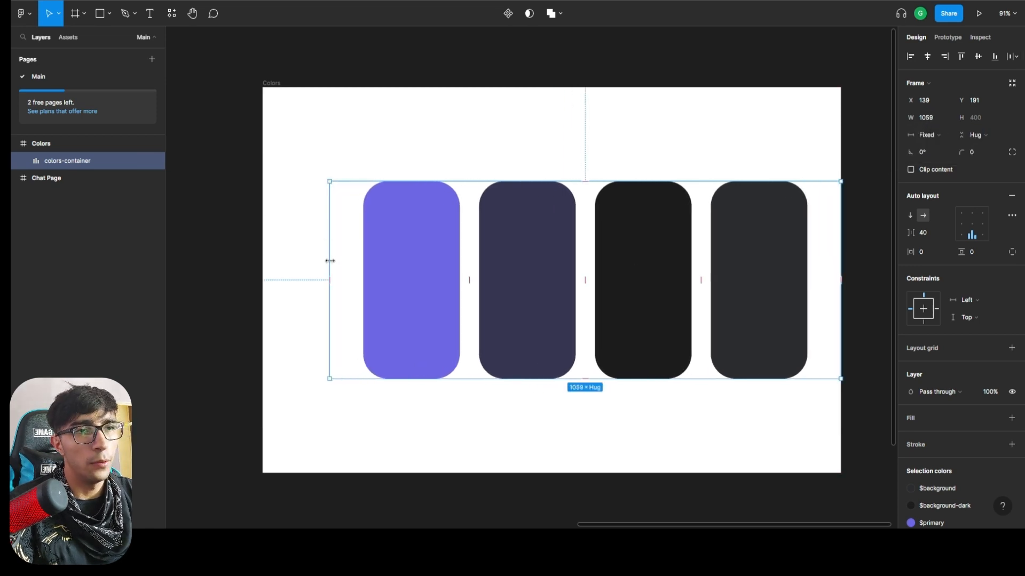
left_click_drag(328, 258, 262, 255)
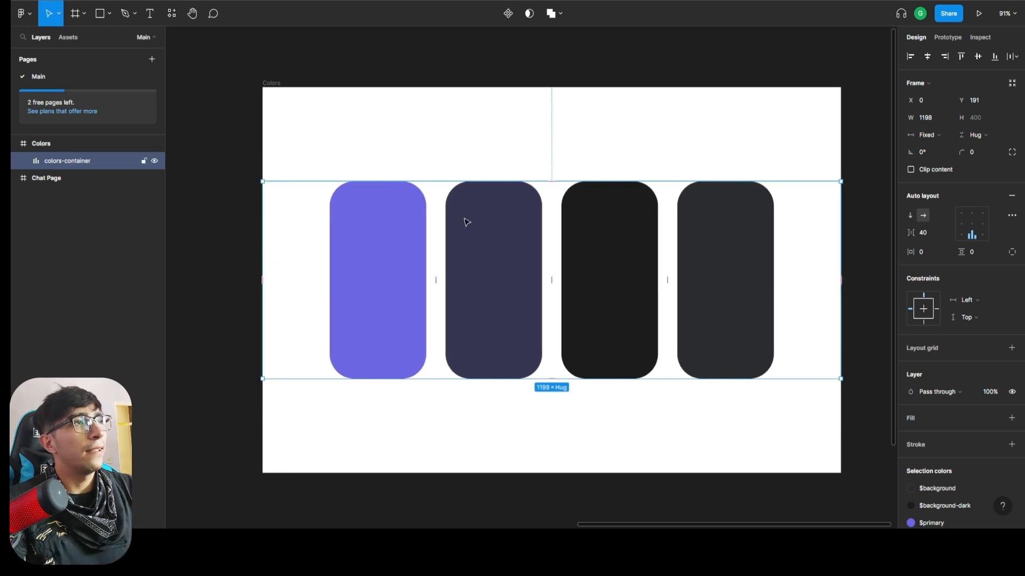
Stretch colors-container vertically to fill the whole Colors frame at 1198 × 782 and set its auto layout alignment to center.
left_click(979, 136)
left_click(562, 166)
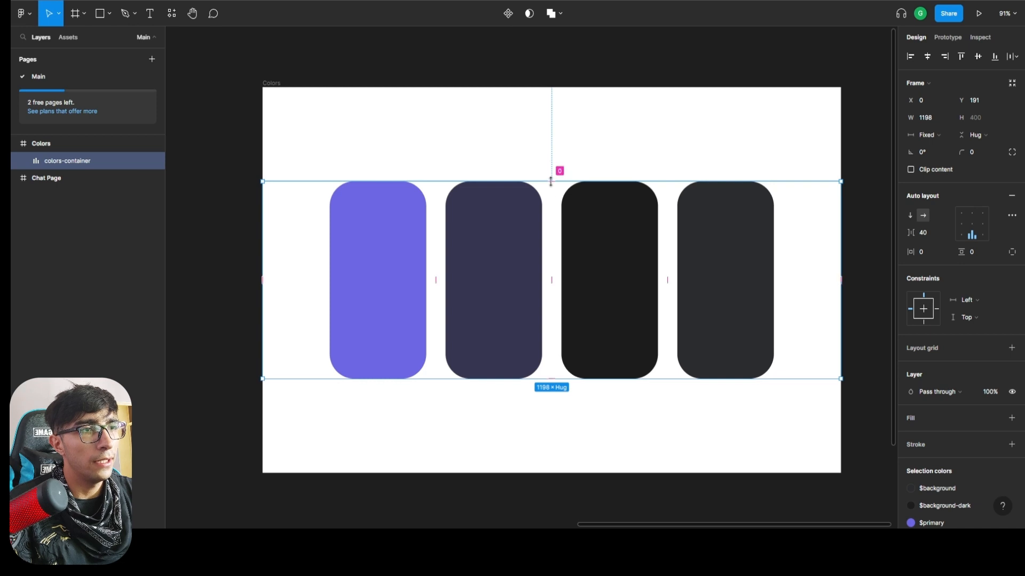
left_click_drag(551, 182, 559, 119)
left_click_drag(560, 181, 560, 84)
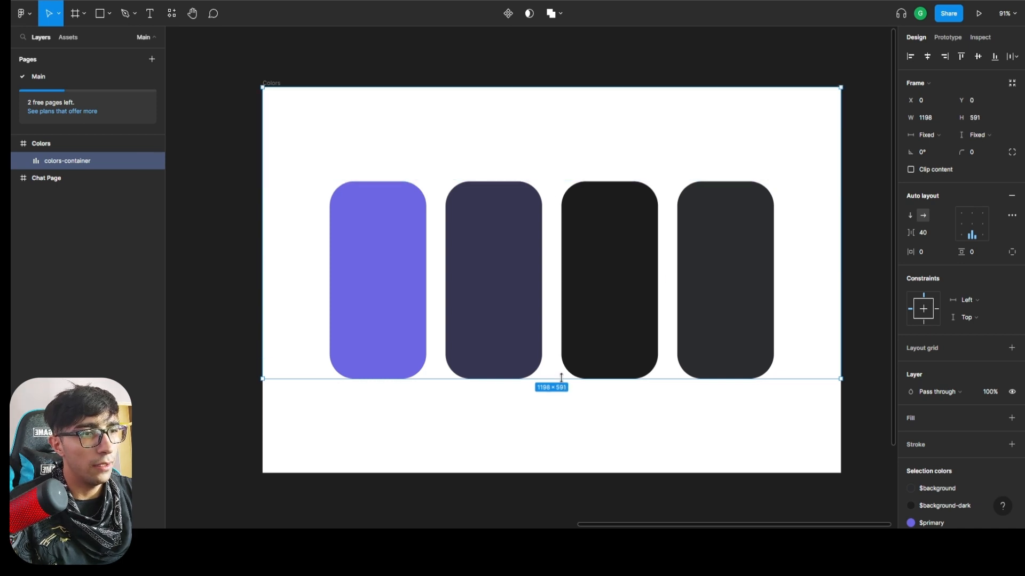
left_click_drag(561, 379, 566, 473)
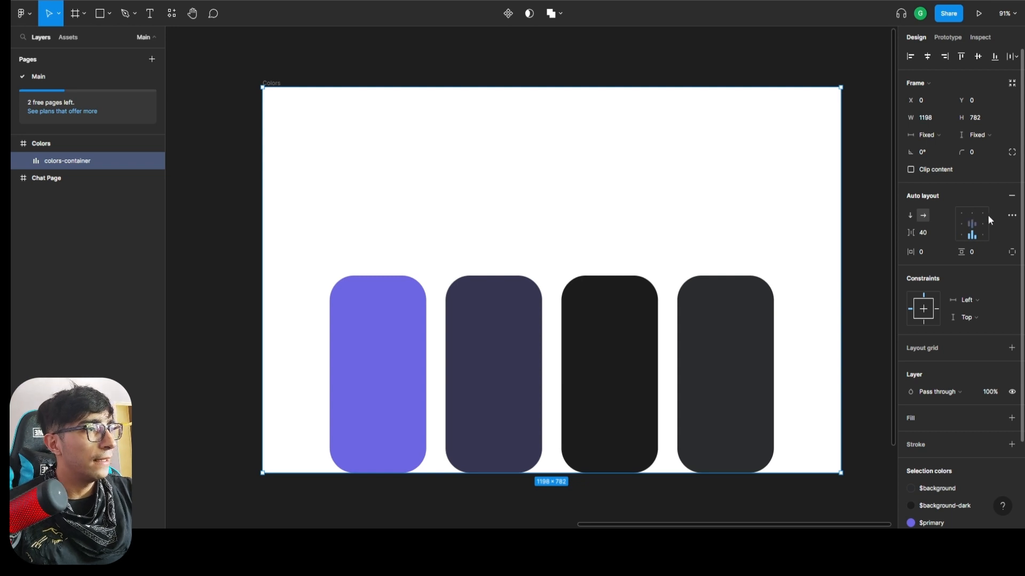
left_click(973, 222)
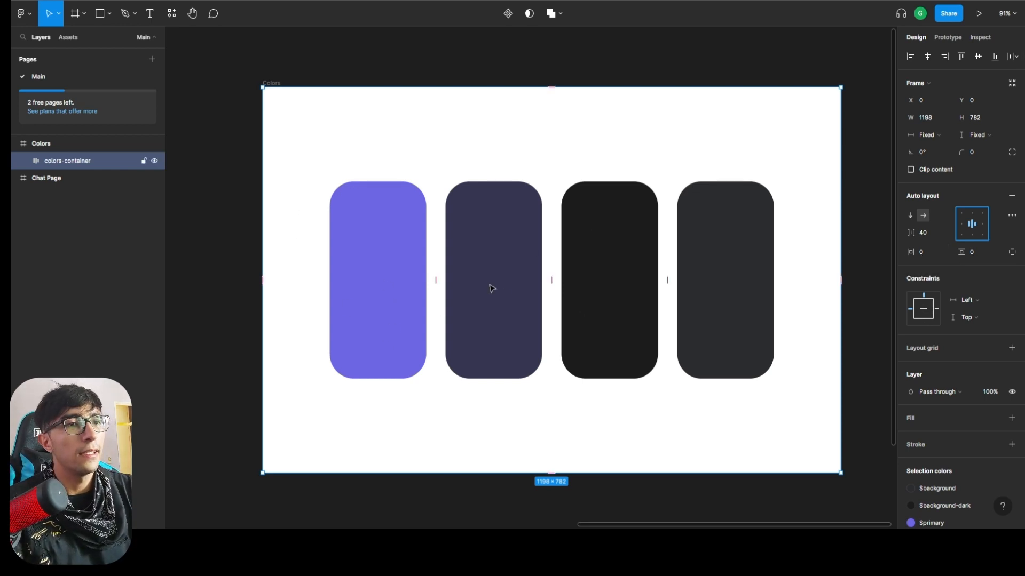
Try a vertical padding of 20 on colors-container and inspect the padding area along its upper edge.
left_click(975, 253)
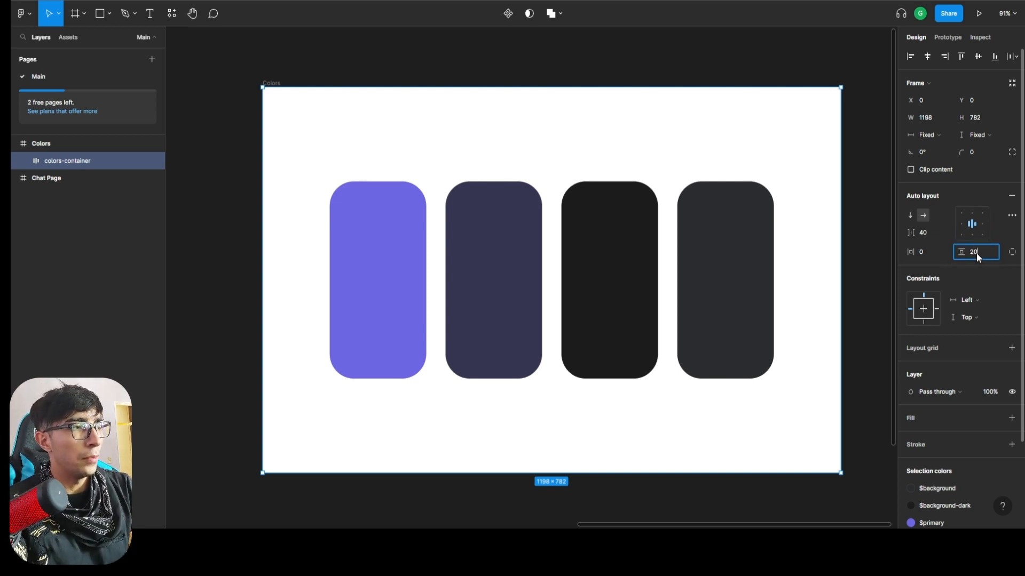
key("Return")
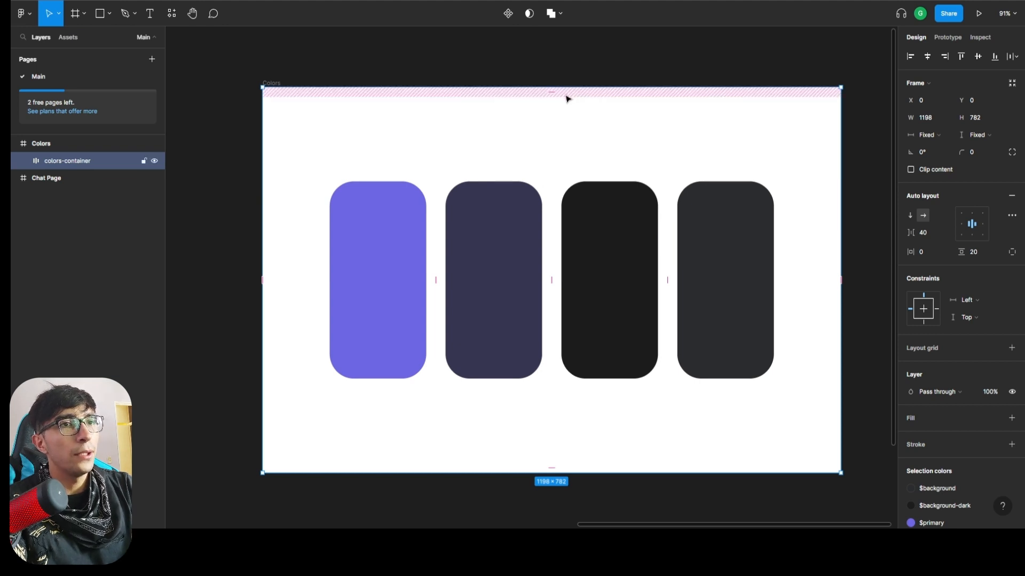
scroll(566, 98, "up", 5)
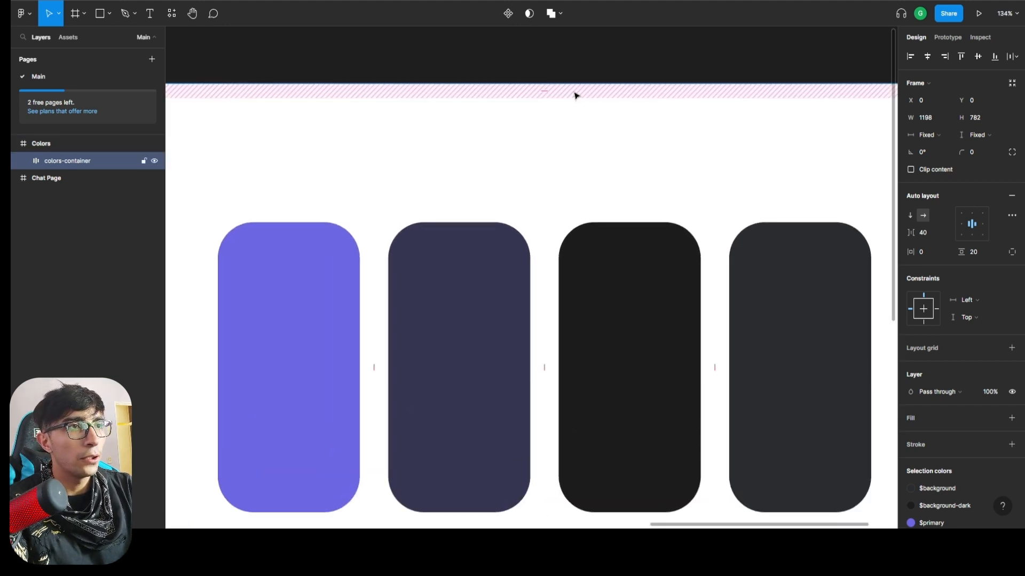
key("Escape")
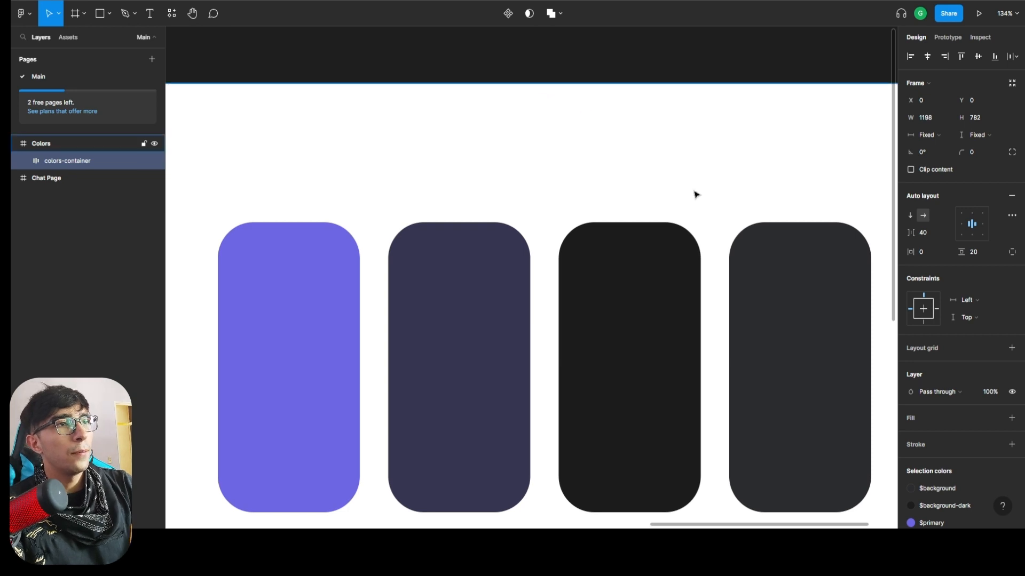
scroll(685, 143, "down", 5)
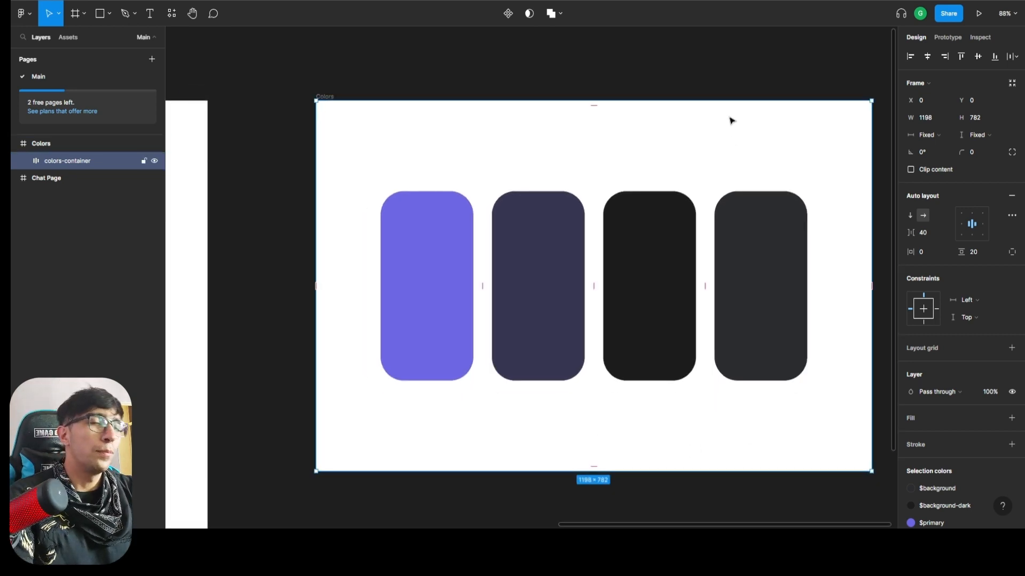
scroll(730, 119, "right", 1)
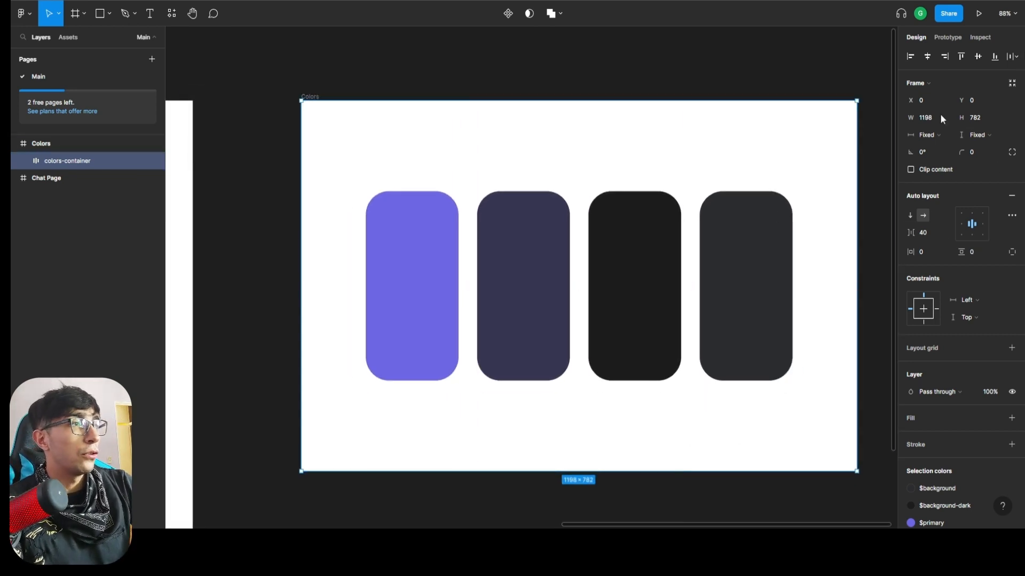
Set the horizontal and vertical resizing of colors-container to Hug contents and center it both ways in the Colors frame.
left_click(939, 137)
left_click(950, 147)
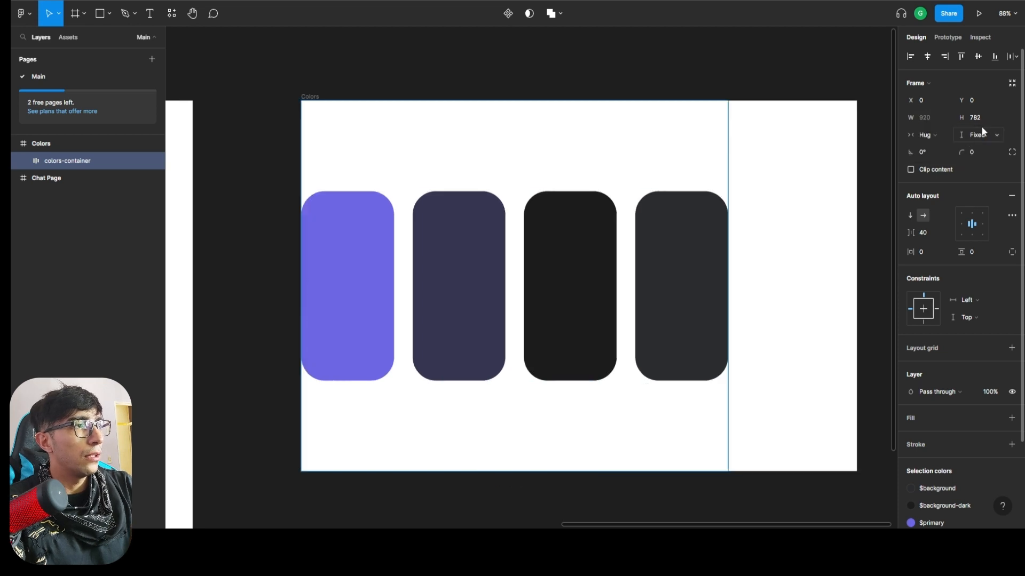
left_click(986, 135)
left_click(991, 146)
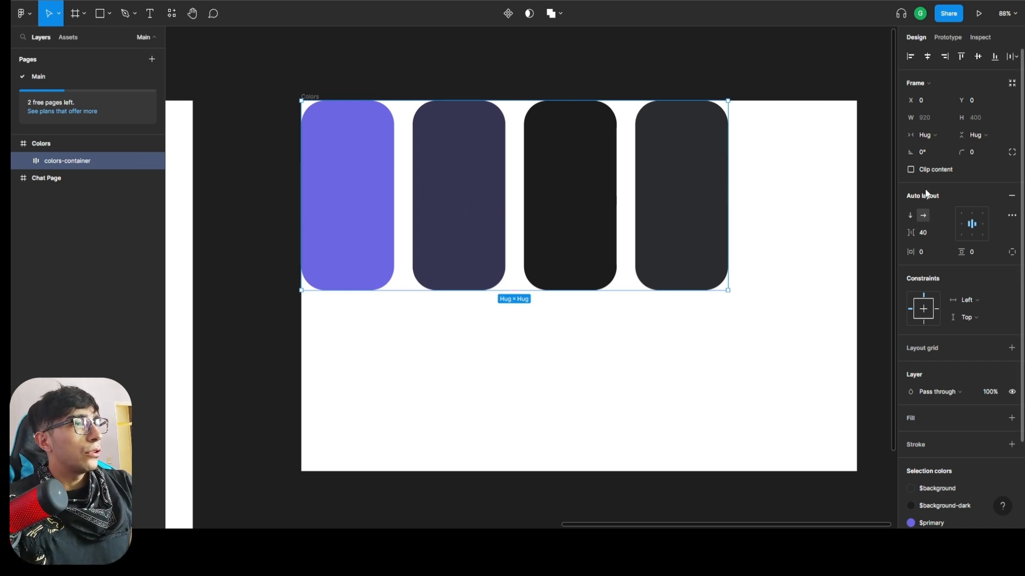
left_click(927, 56)
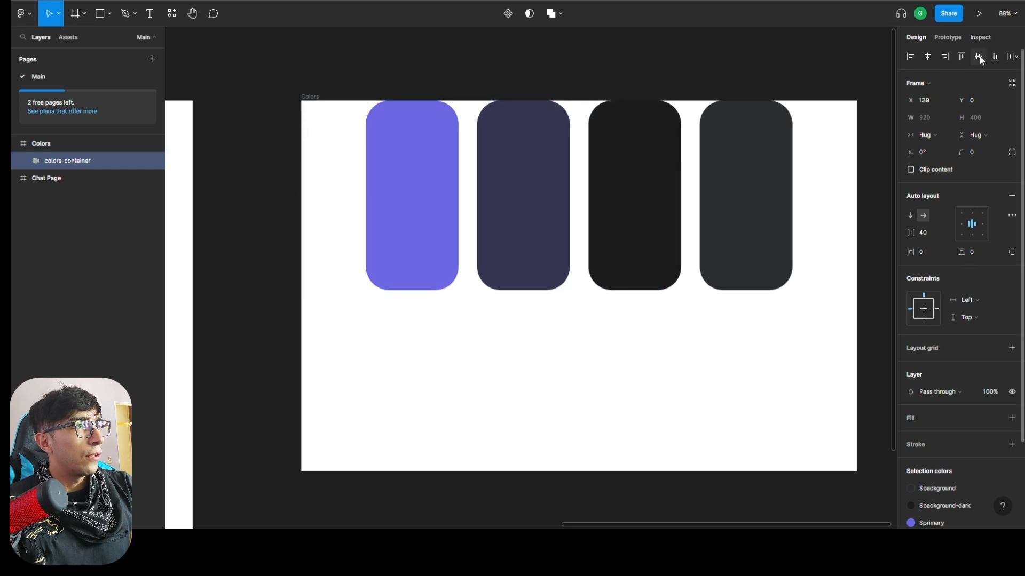
left_click(978, 56)
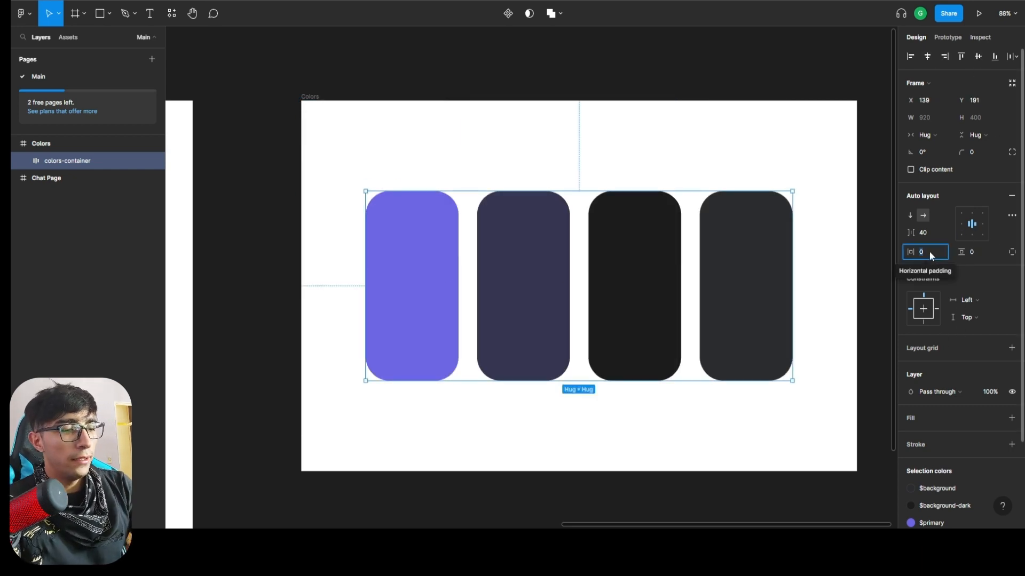
Set both the horizontal and the vertical padding of colors-container to 40.
type("2")
key("Return")
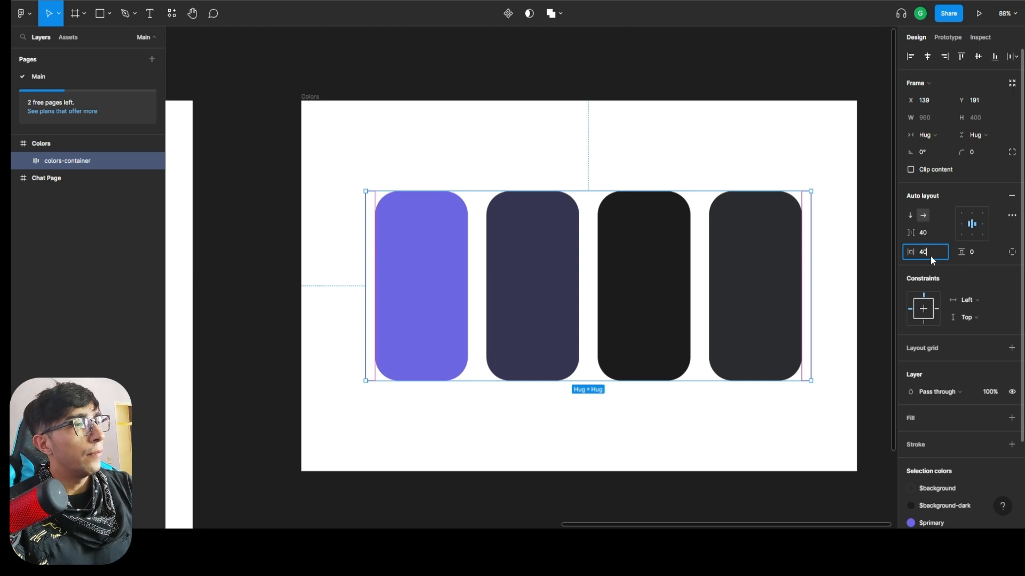
key("Tab")
type("40")
key("Return")
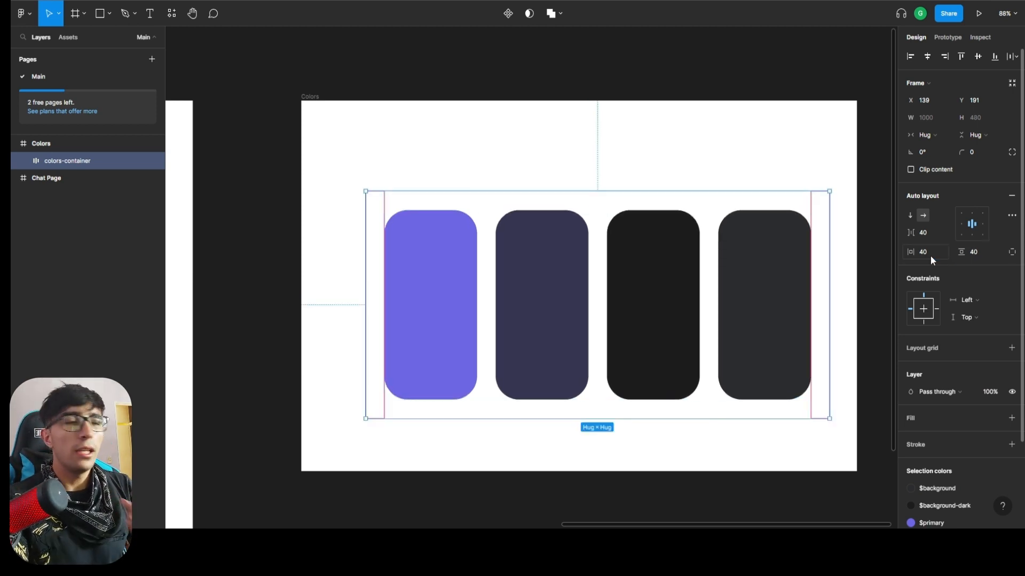
Increase the vertical padding of colors-container to 80.
left_click(930, 255)
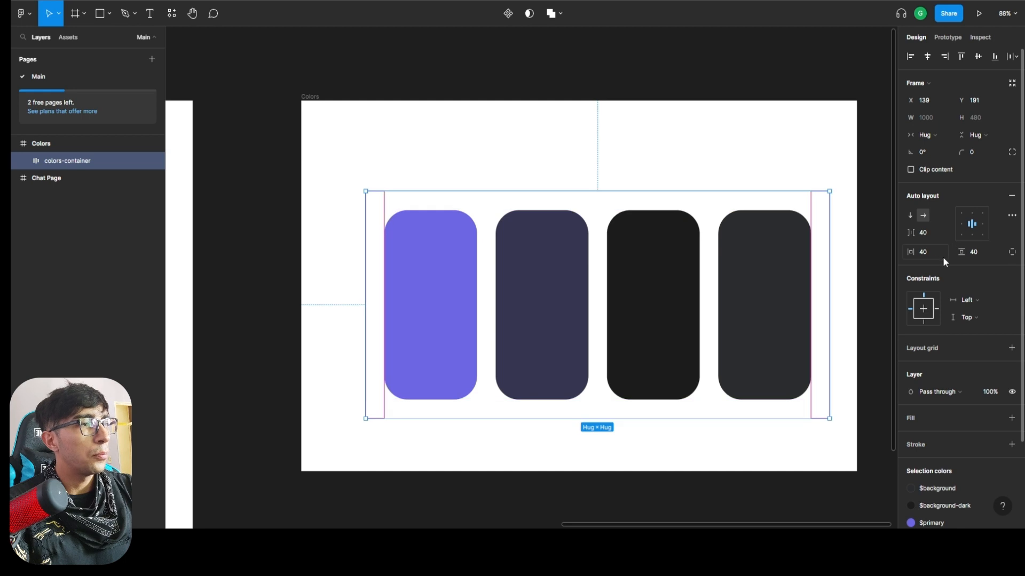
left_click(974, 254)
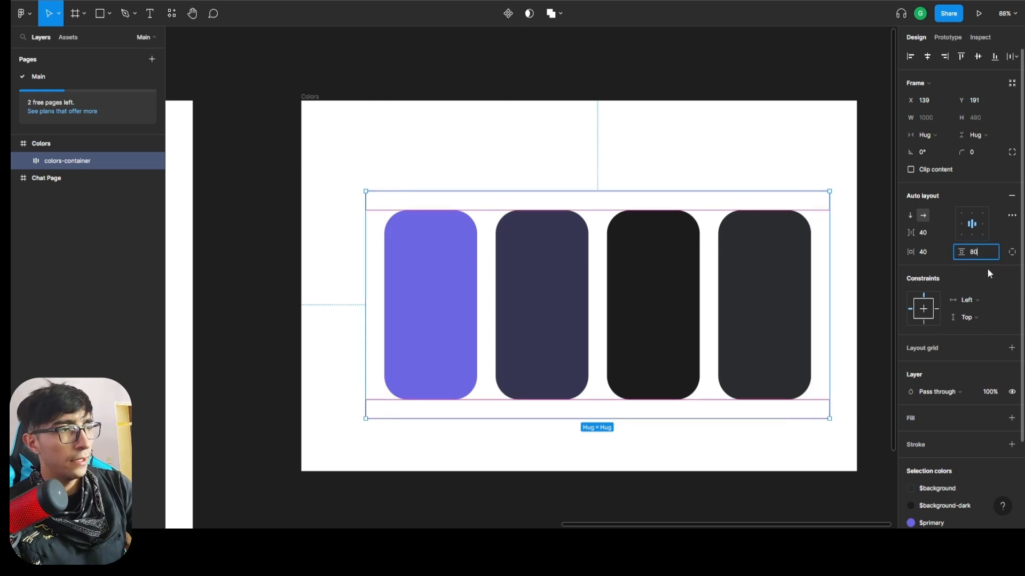
key("Return")
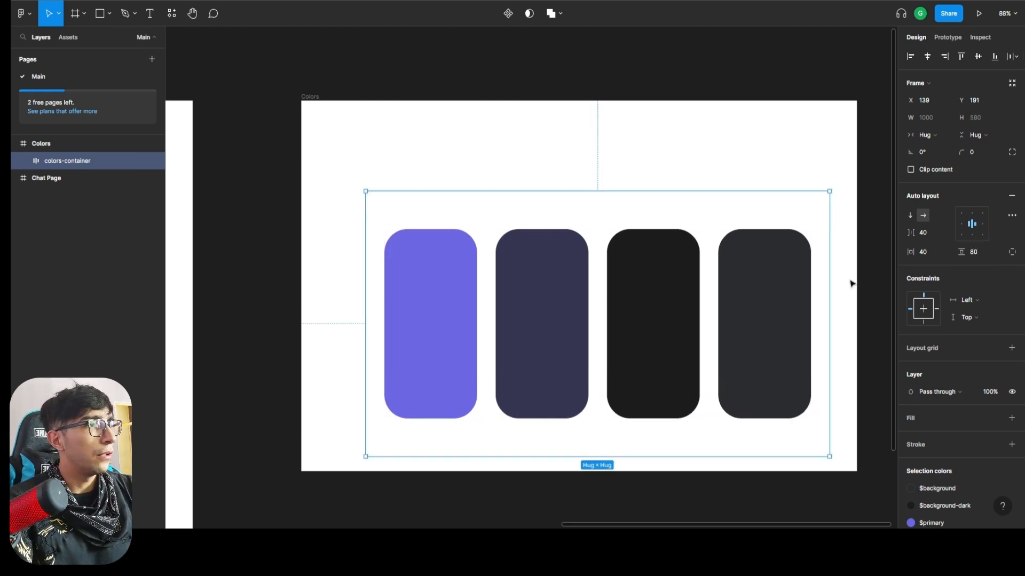
Fill colors-container with the $black color style.
scroll(966, 344, "down", 2)
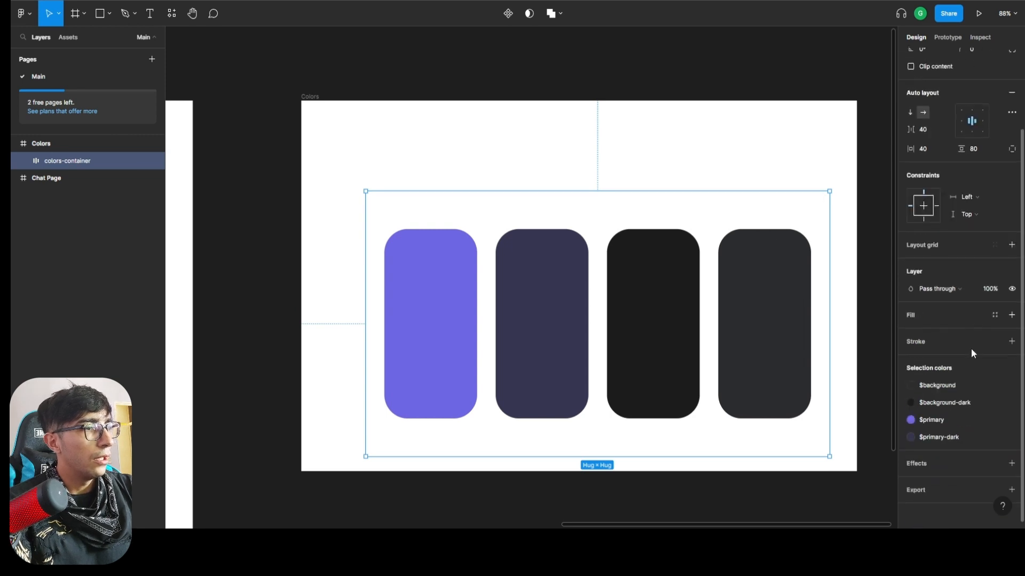
left_click(995, 314)
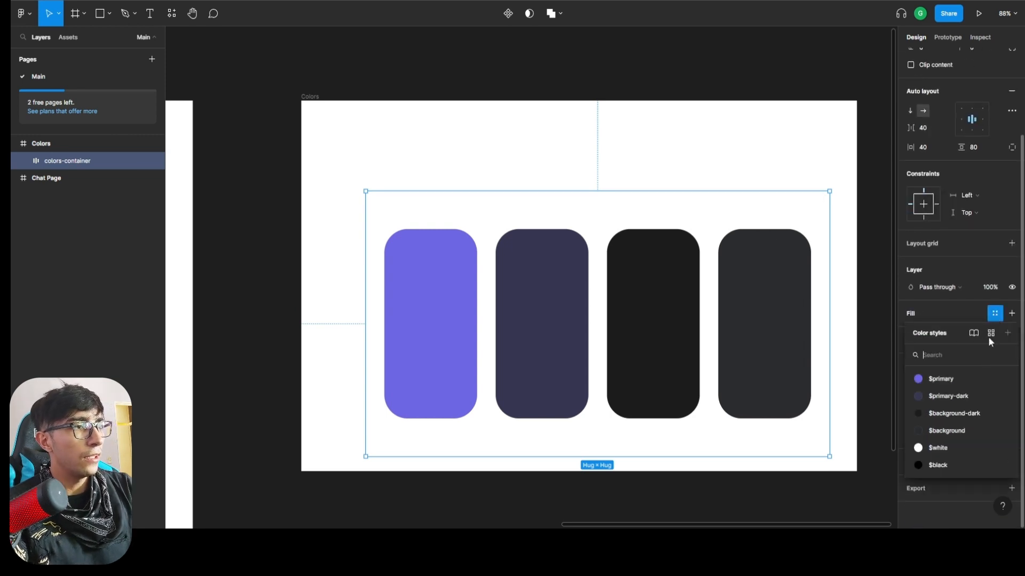
left_click(948, 464)
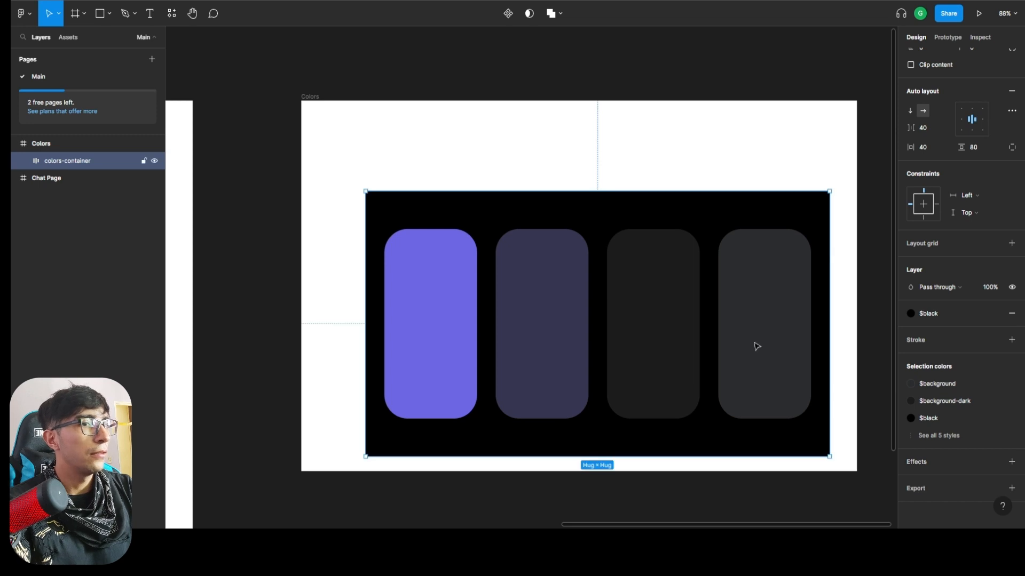
Set the corner radius of colors-container to 50 and move it to about X 92, Y 111 in the Colors frame.
scroll(977, 128, "up", 2)
left_click(977, 152)
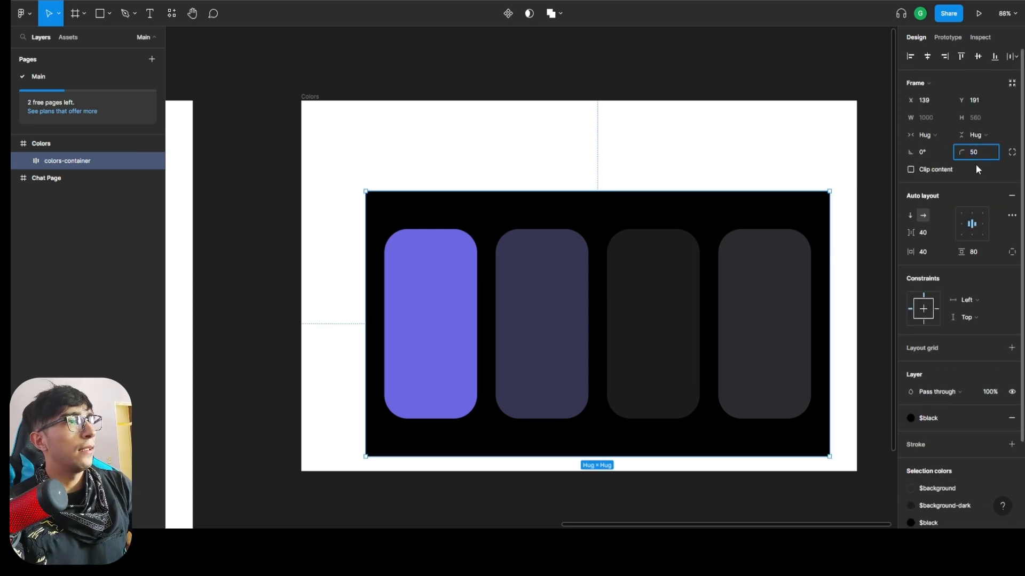
type("50")
key("Return")
left_click_drag(734, 206, 712, 168)
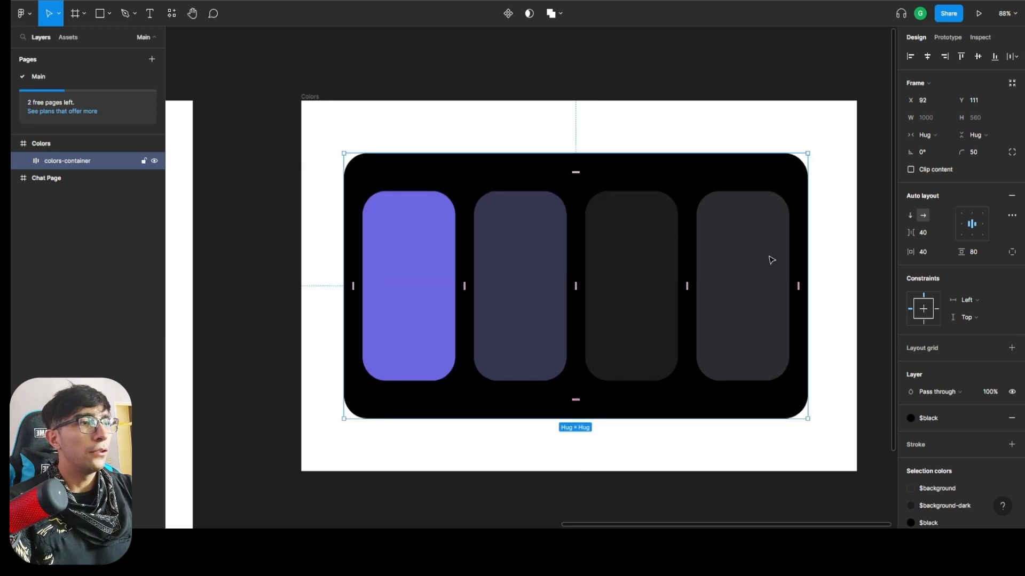
Add a drop shadow effect to colors-container, check its settings, and deselect the container.
scroll(953, 415, "down", 3)
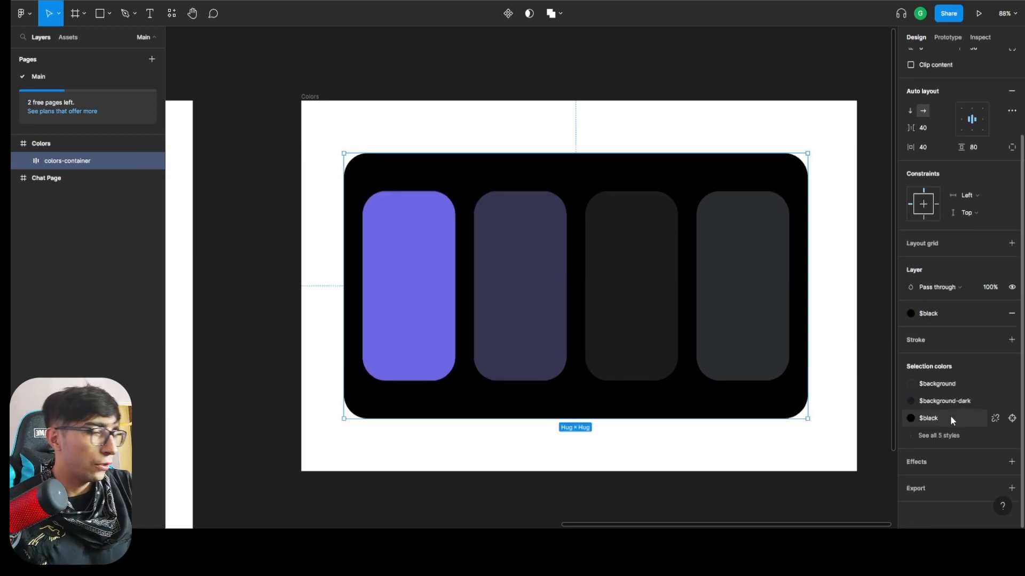
left_click(1010, 464)
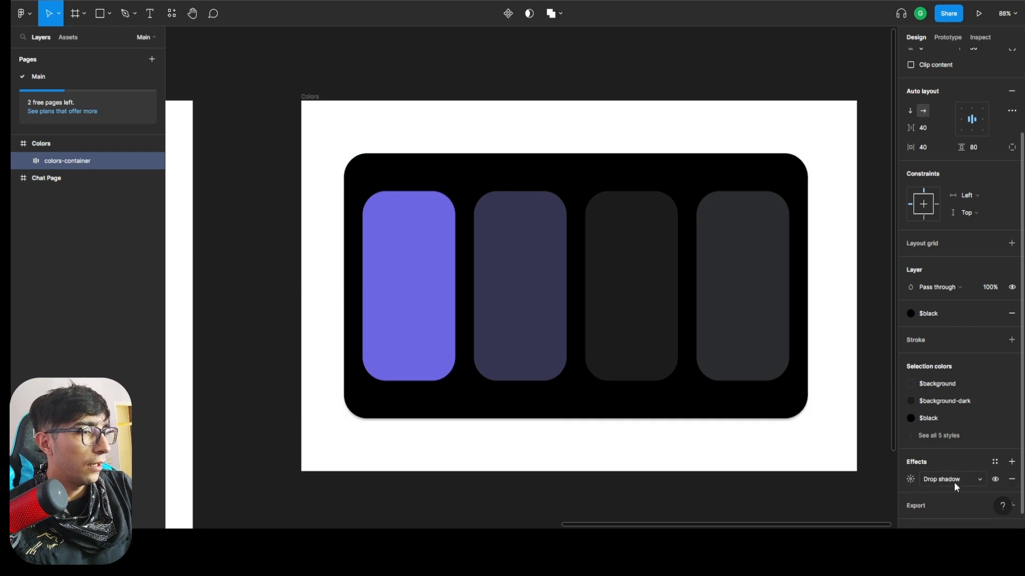
left_click(910, 480)
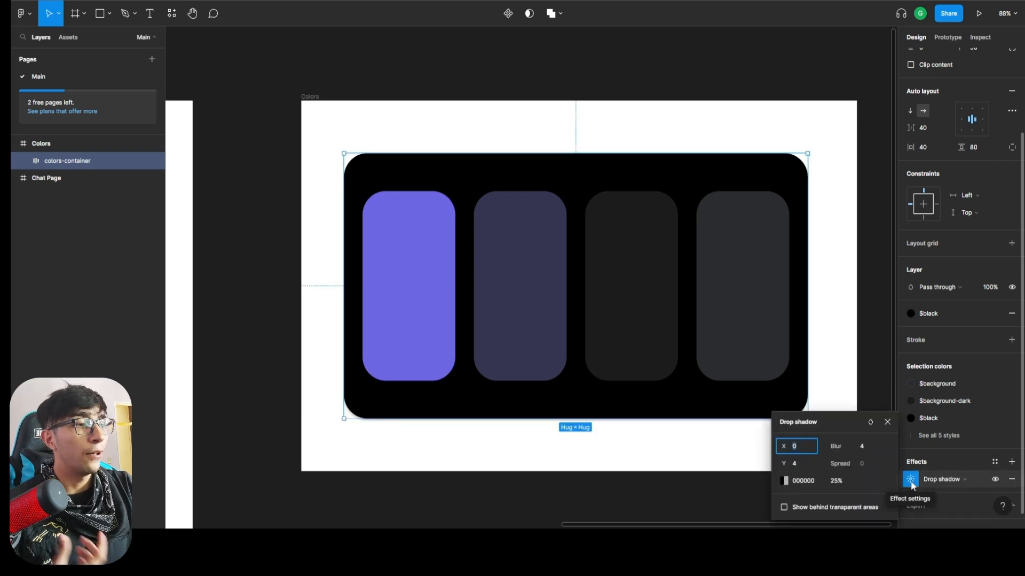
left_click(950, 452)
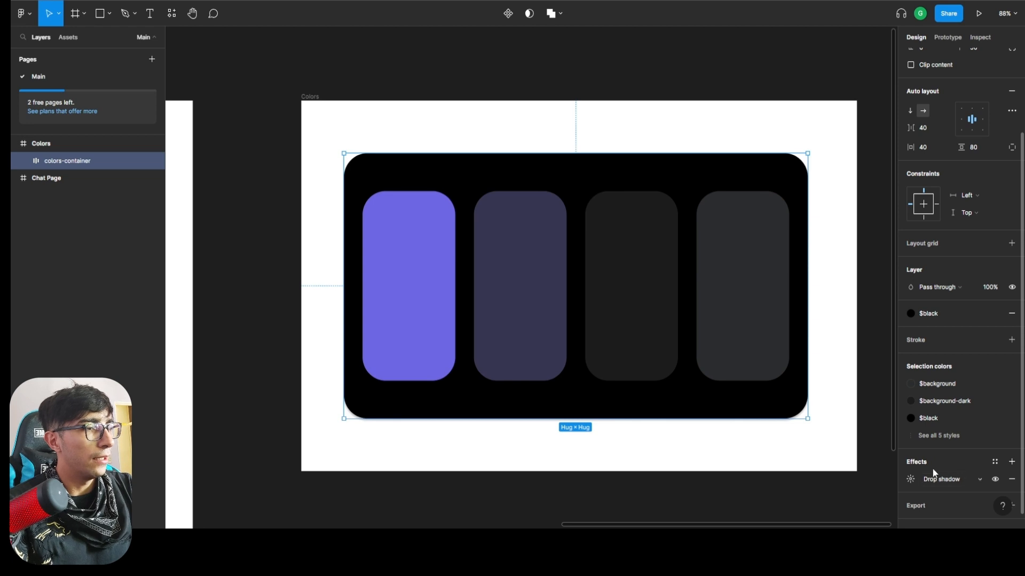
left_click(549, 467)
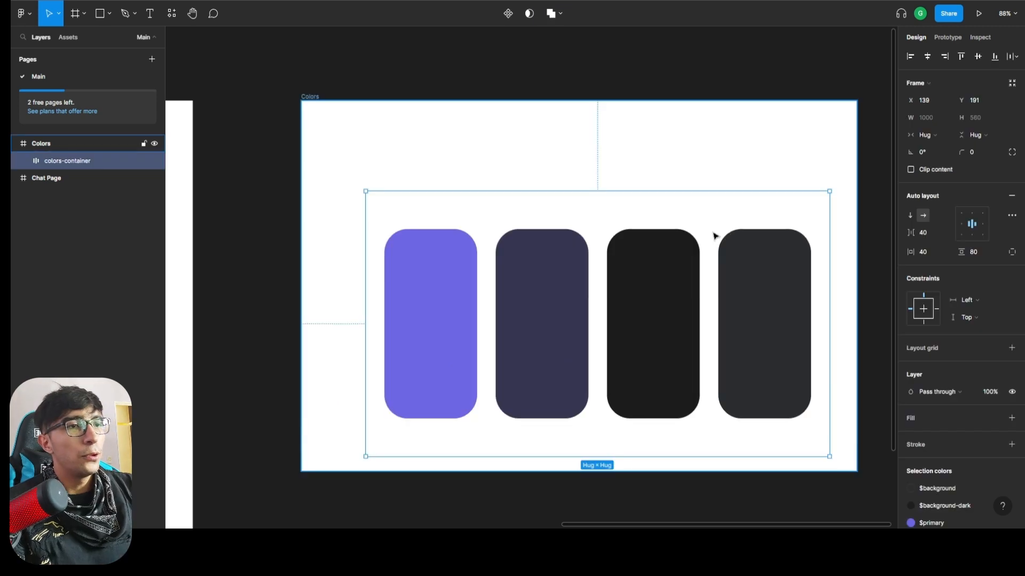
Undo the drop shadow, move, corner radius, black fill and padding changes on colors-container.
key("ctrl+z")
key("ctrl+z")
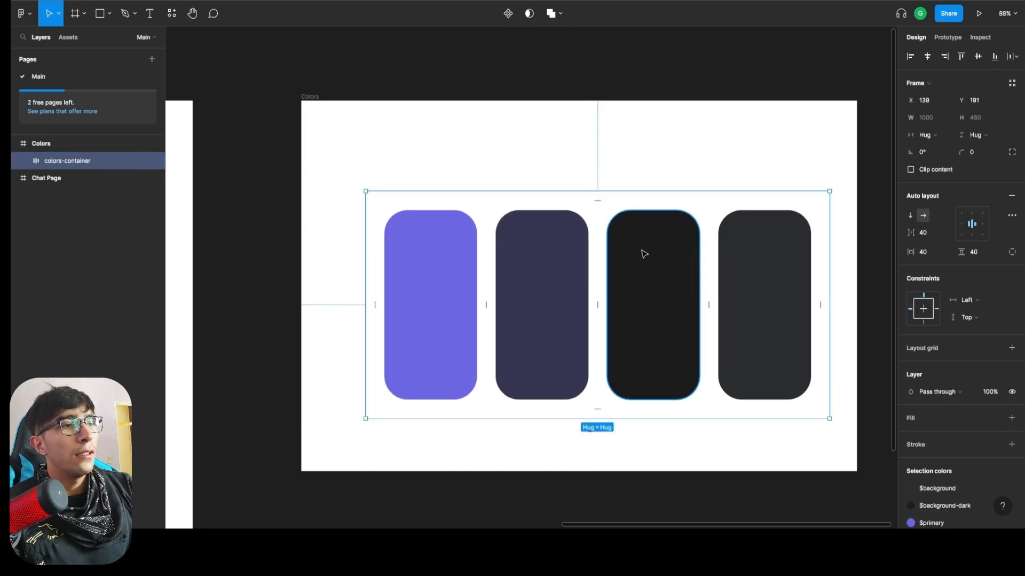
key("ctrl+z")
key("ctrl+z")
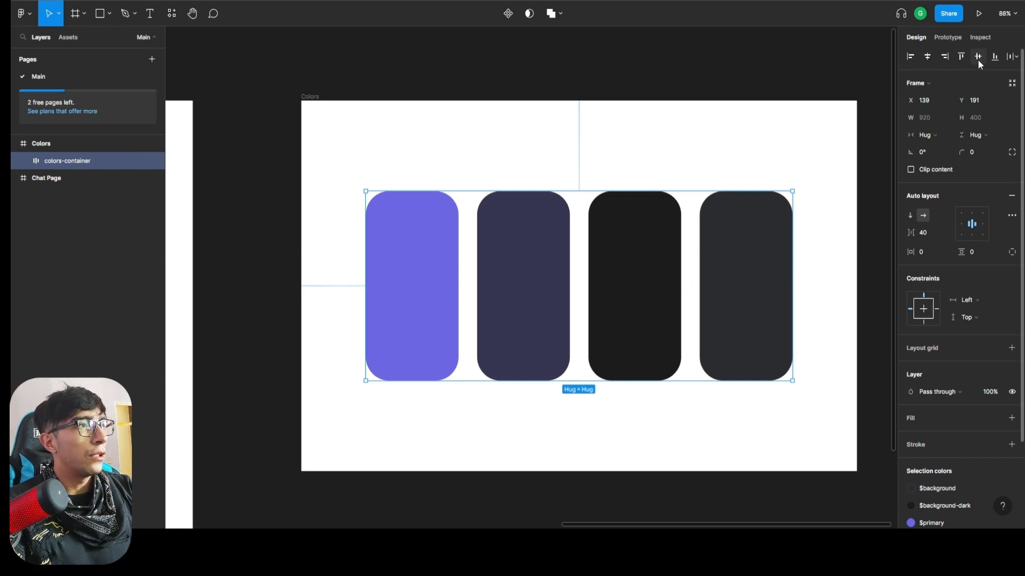
Try aligning colors-container to the bottom of the Colors frame, and center it vertically again.
left_click(995, 57)
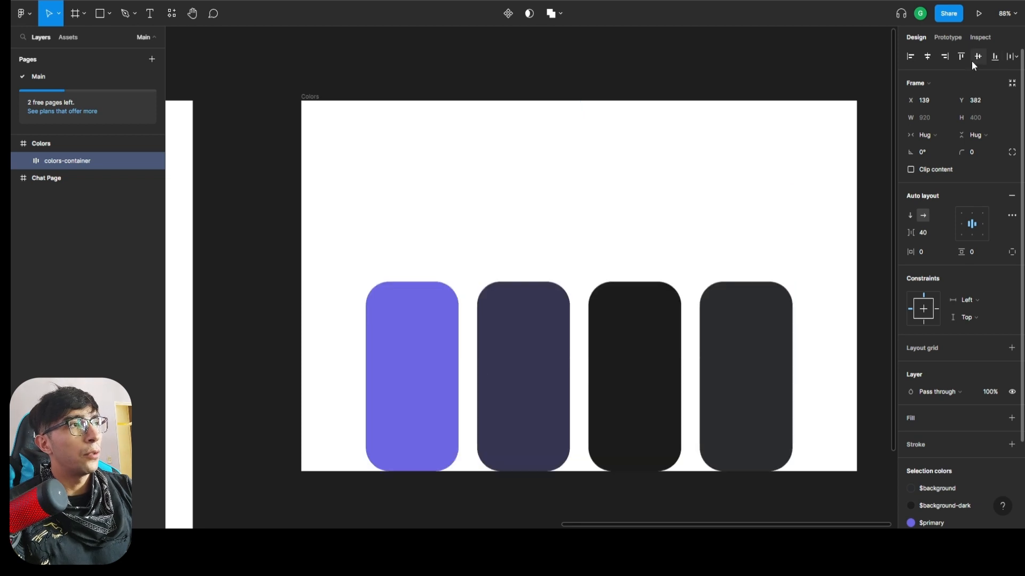
left_click(972, 62)
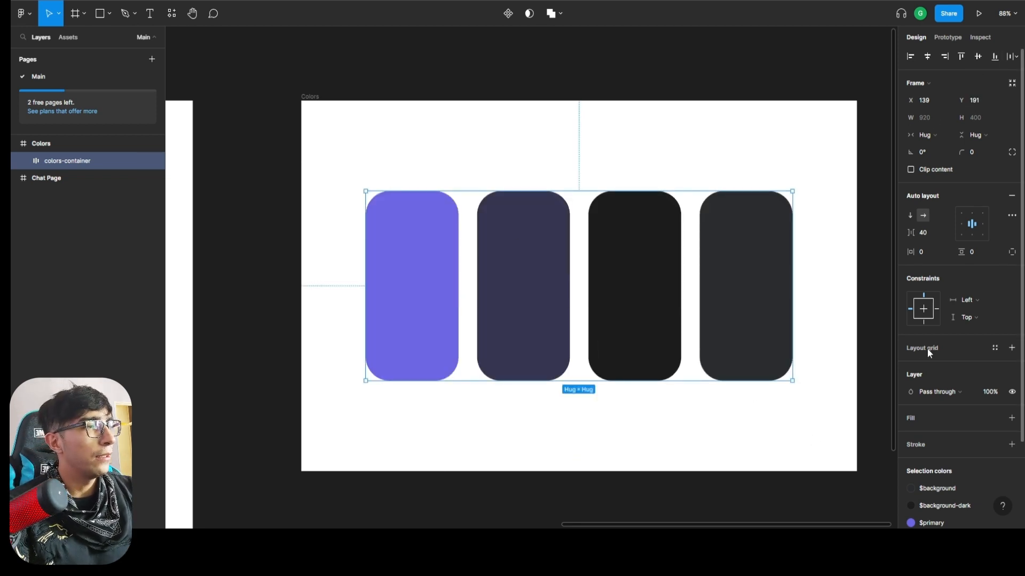
scroll(947, 442, "down", 1)
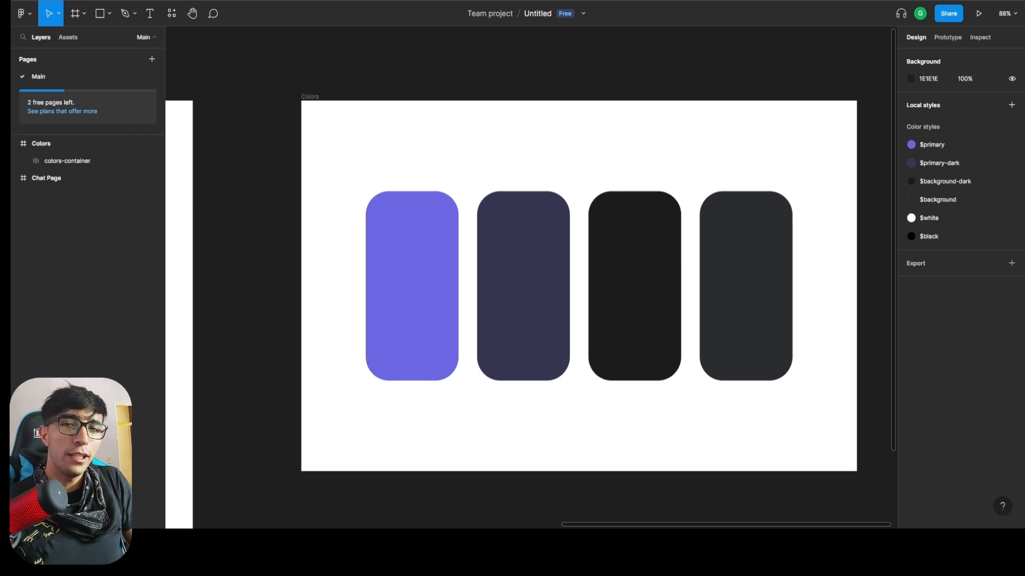
Start a new local effect style named $shadow, keep Drop shadow as its effect type, and open the shadow's settings.
left_click(1011, 104)
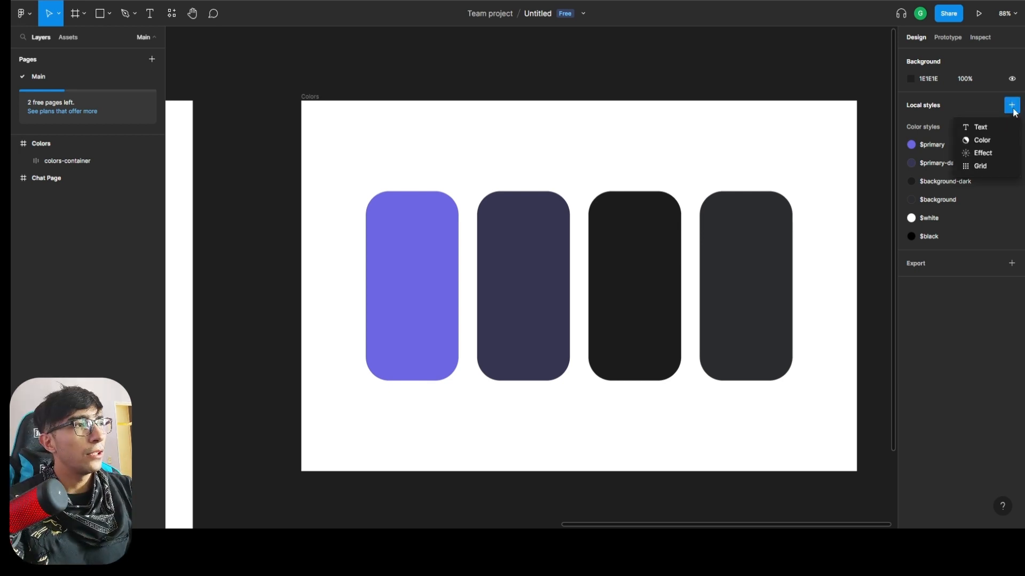
left_click(984, 154)
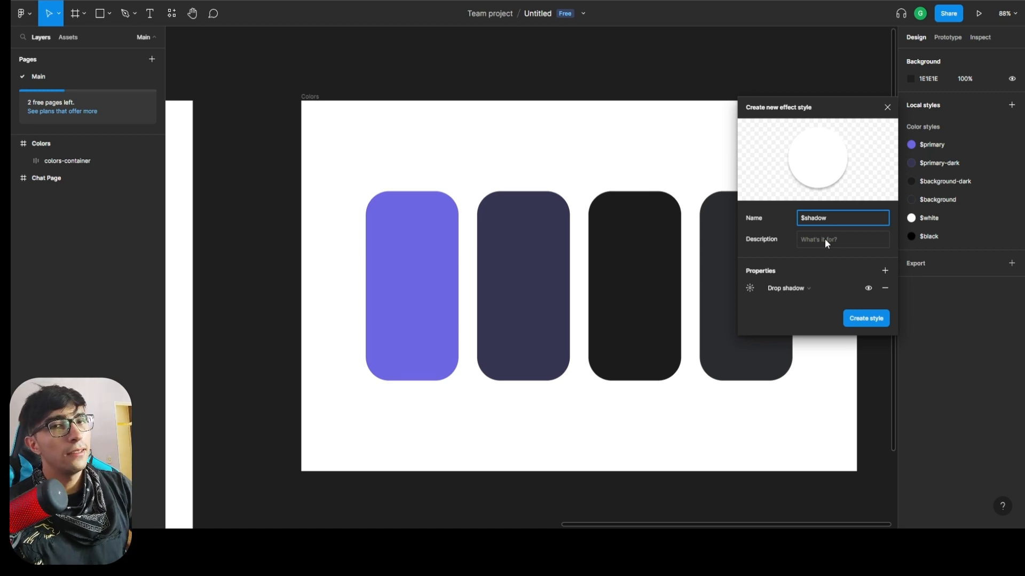
left_click(811, 288)
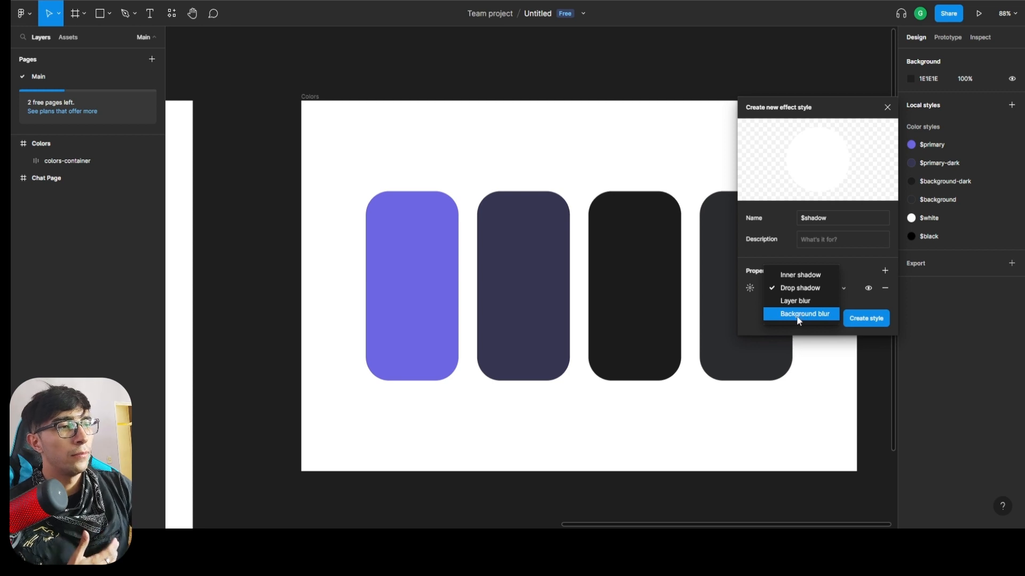
left_click(780, 291)
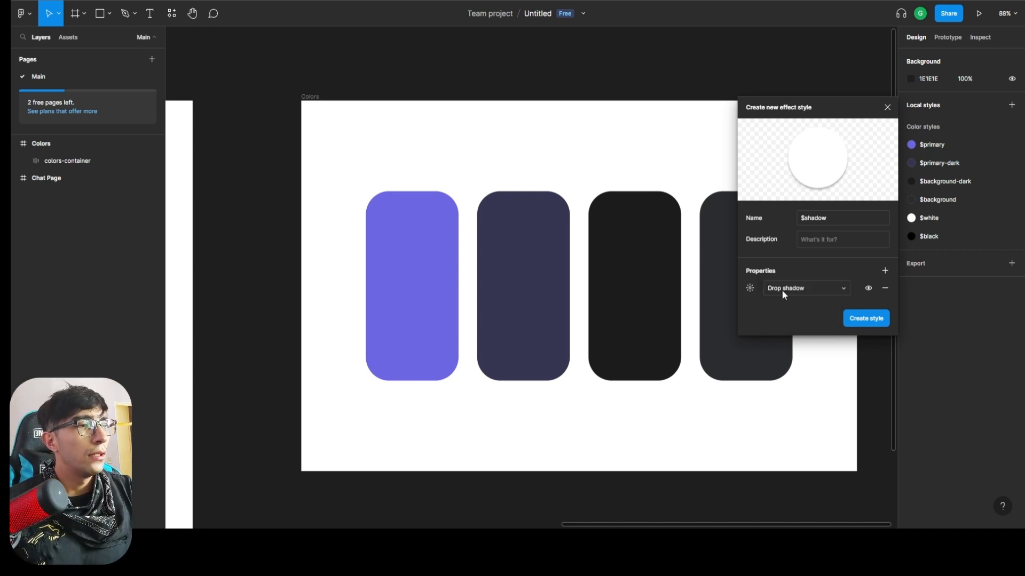
left_click(751, 289)
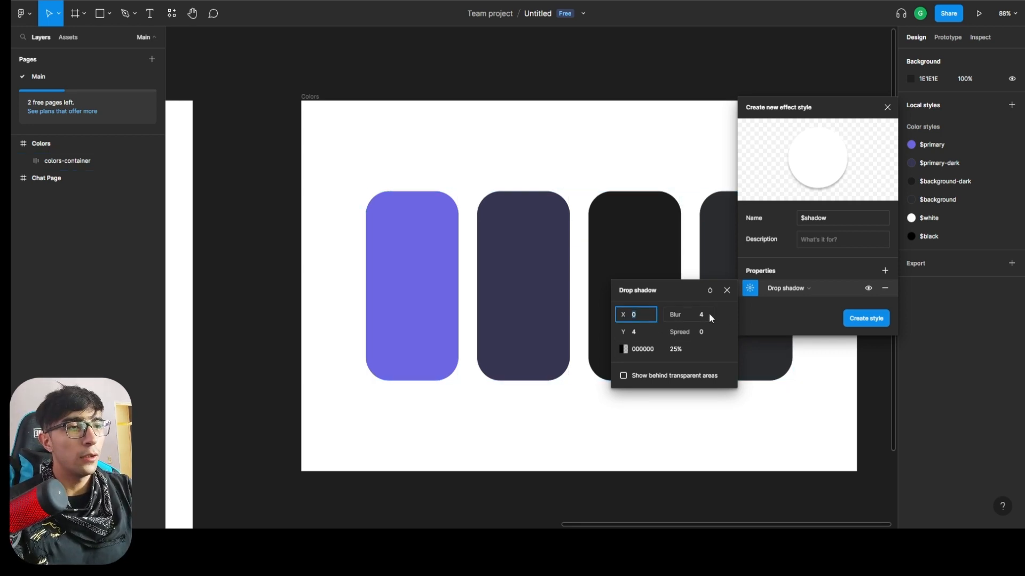
left_click(709, 315)
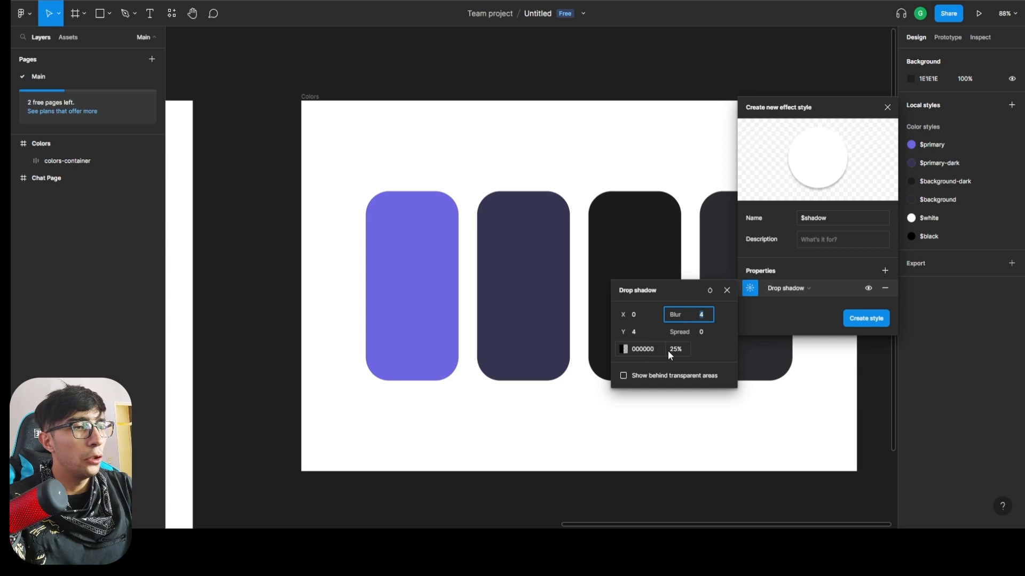
Try drop shadow opacities of 40%, 10% and 90% for the $shadow style.
left_click(668, 351)
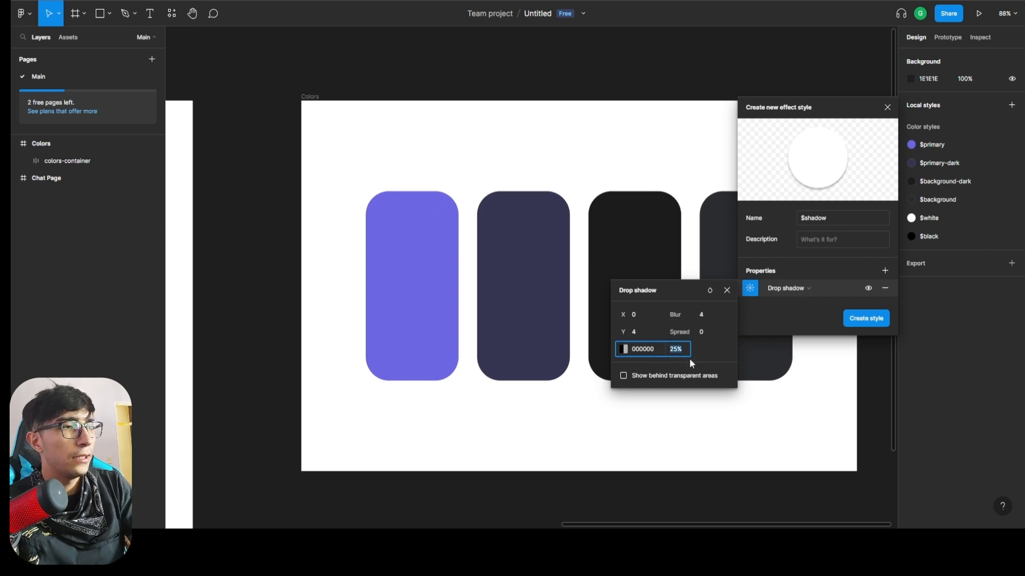
type("40")
key("Return")
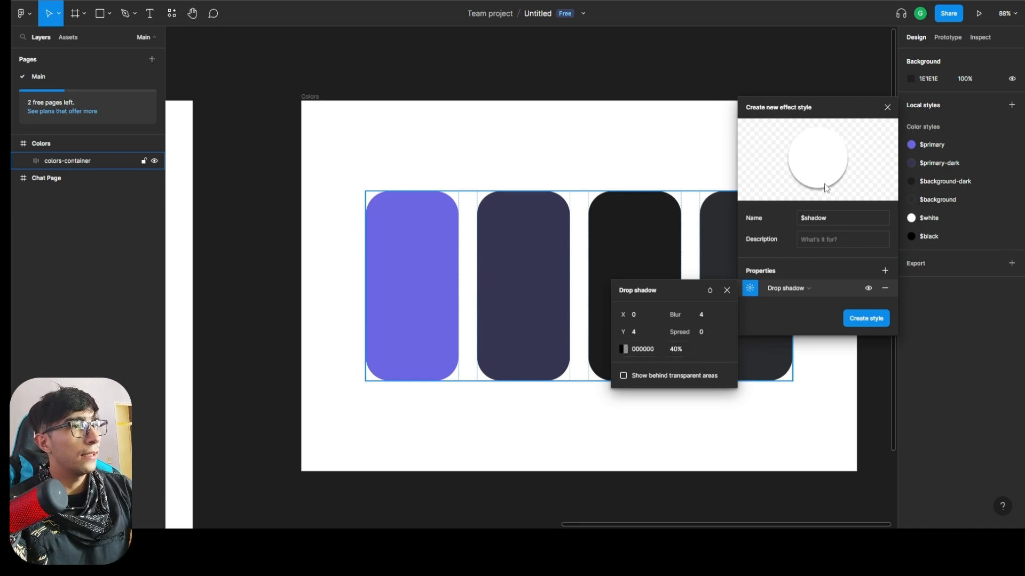
left_click(680, 353)
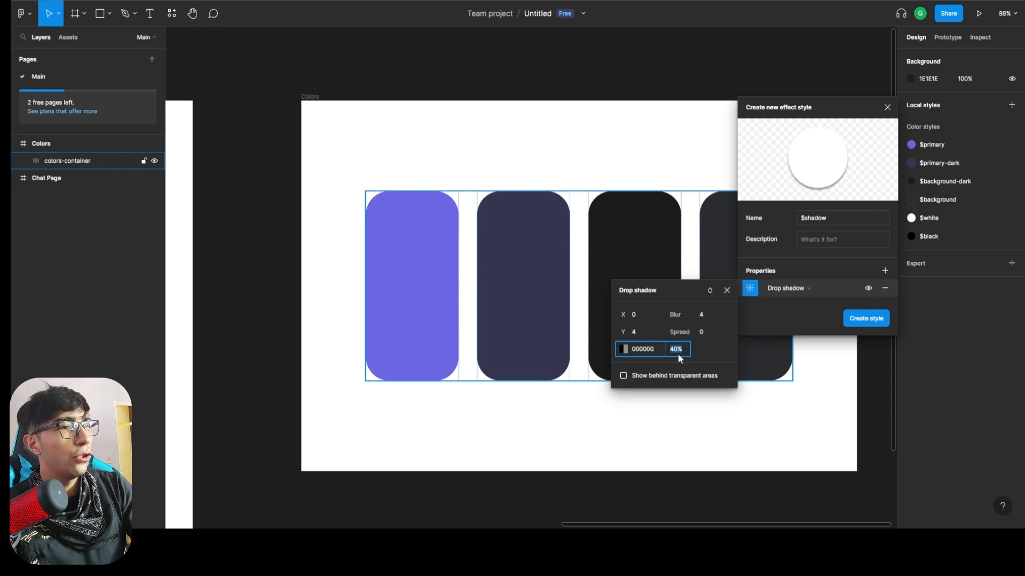
type("10")
key("Return")
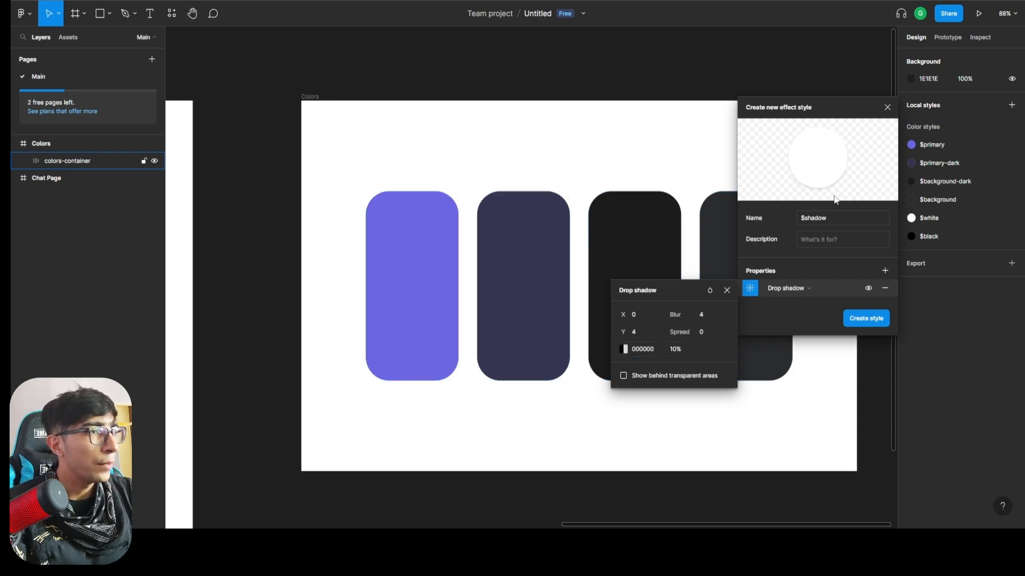
left_click(682, 357)
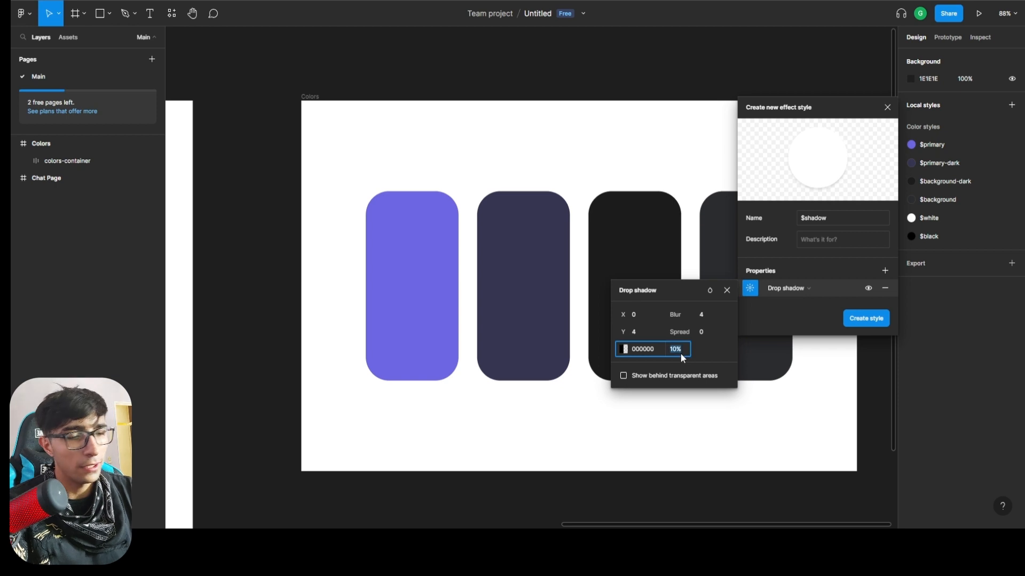
type("90")
key("Return")
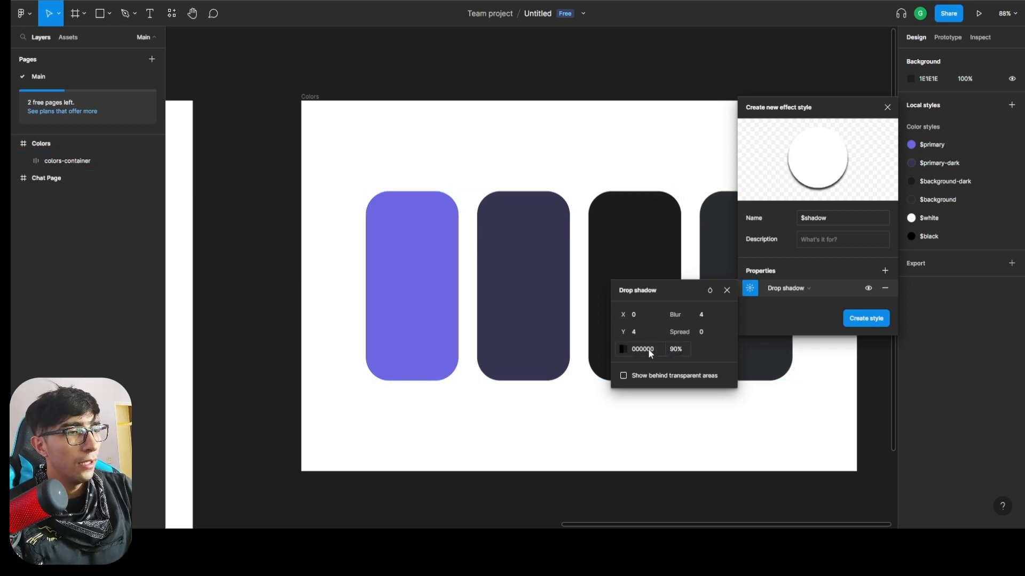
Set the drop shadow's opacity to 40% and create the effect style.
left_click(674, 355)
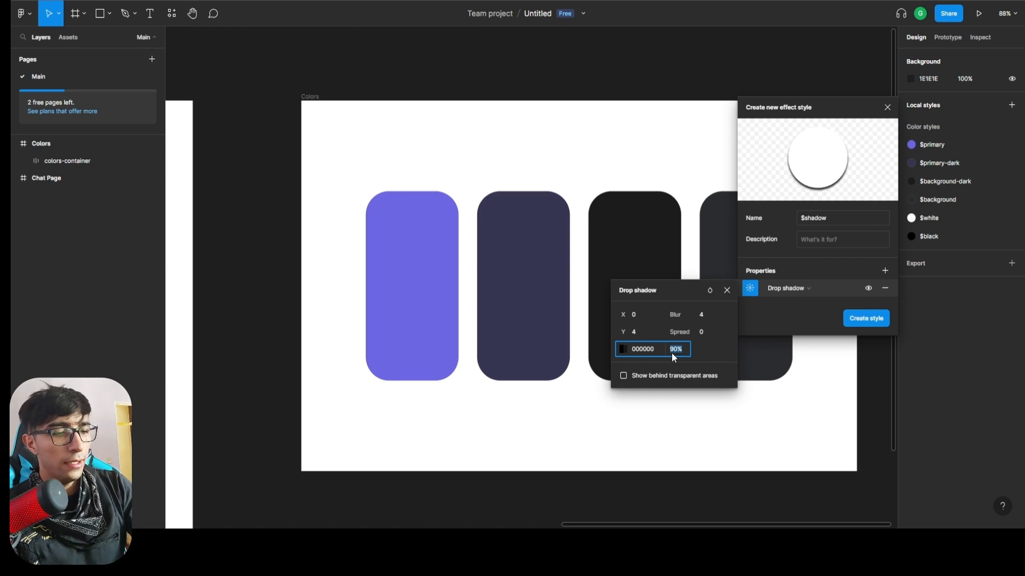
type("40")
key("Return")
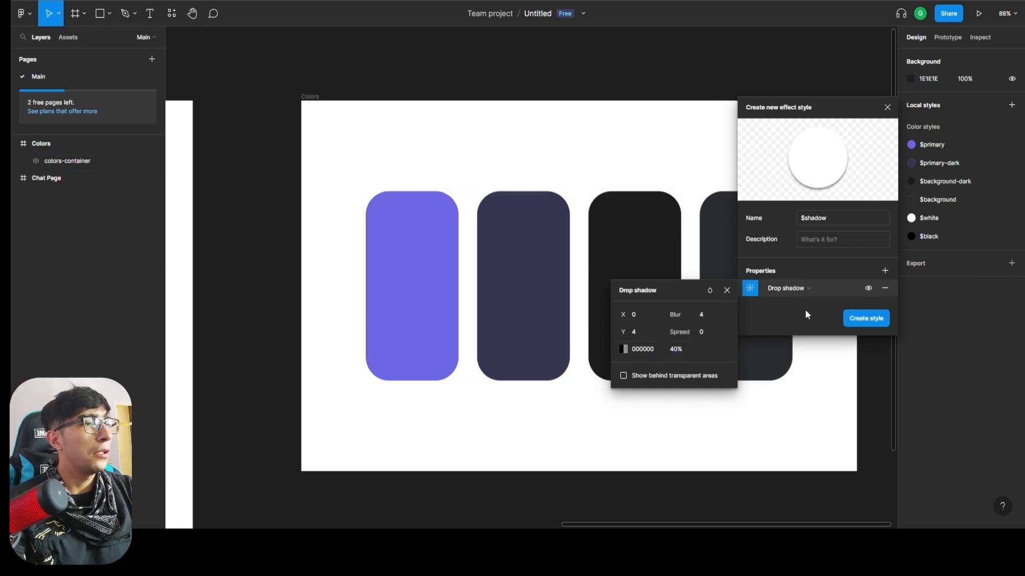
left_click(864, 320)
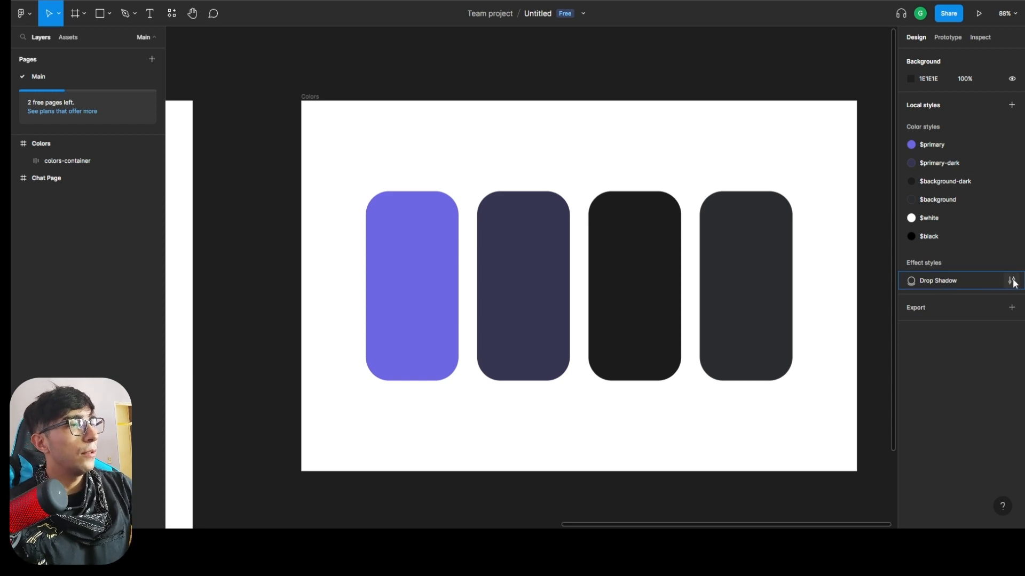
Rename the Drop Shadow effect style to $shadow.
left_click(1011, 280)
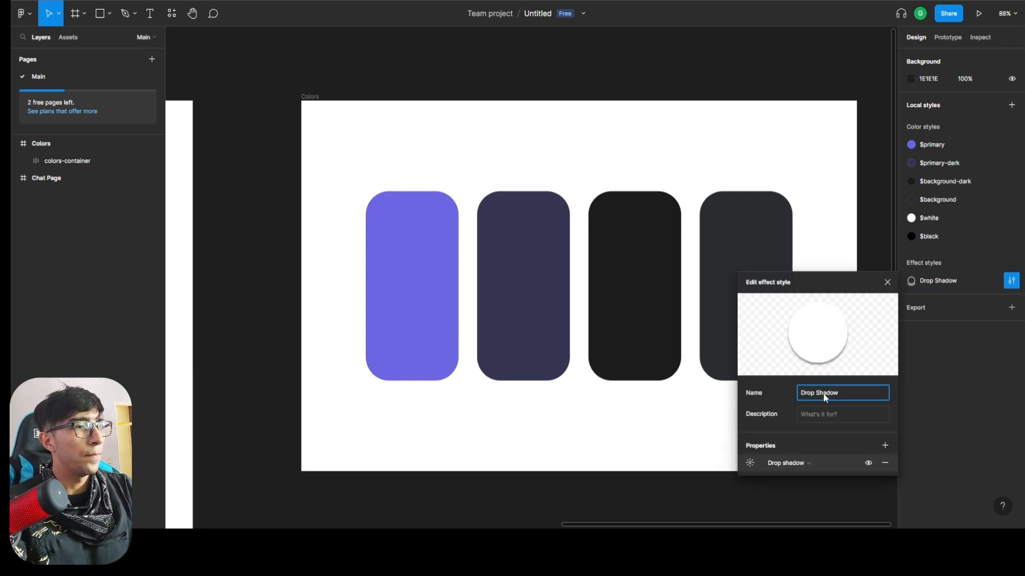
left_click(988, 373)
left_click(1011, 281)
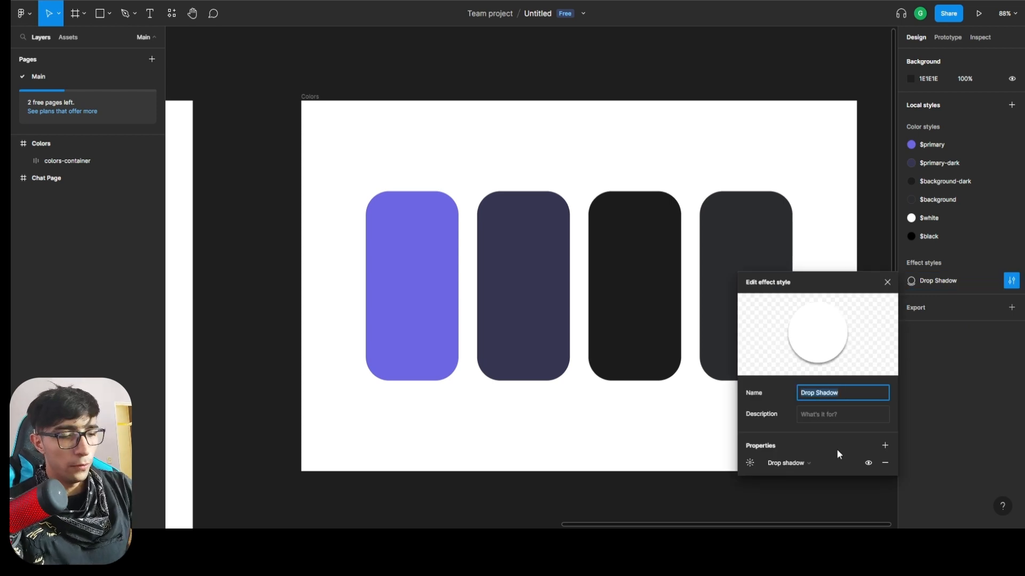
type("$shad")
key("BackSpace")
key("BackSpace")
key("BackSpace")
key("BackSpace")
type("shadow")
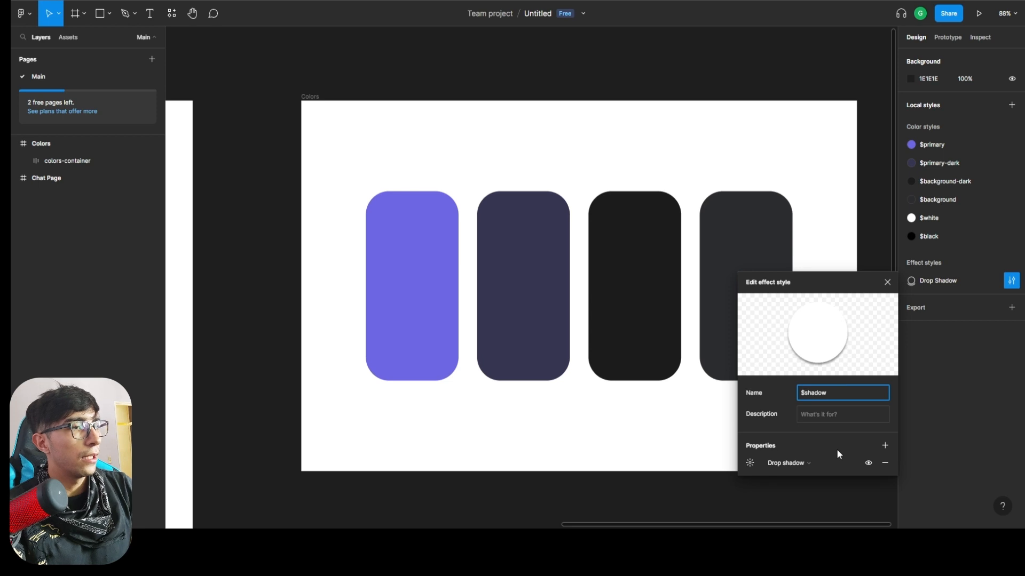
key("Return")
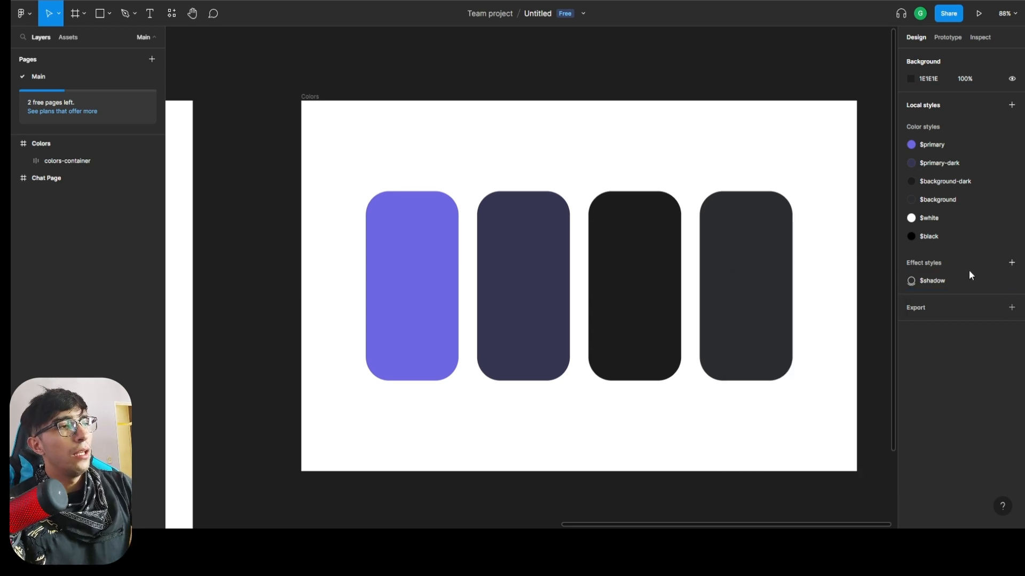
Start a second effect style and name it $shadow-white.
left_click(1010, 263)
type("$shad")
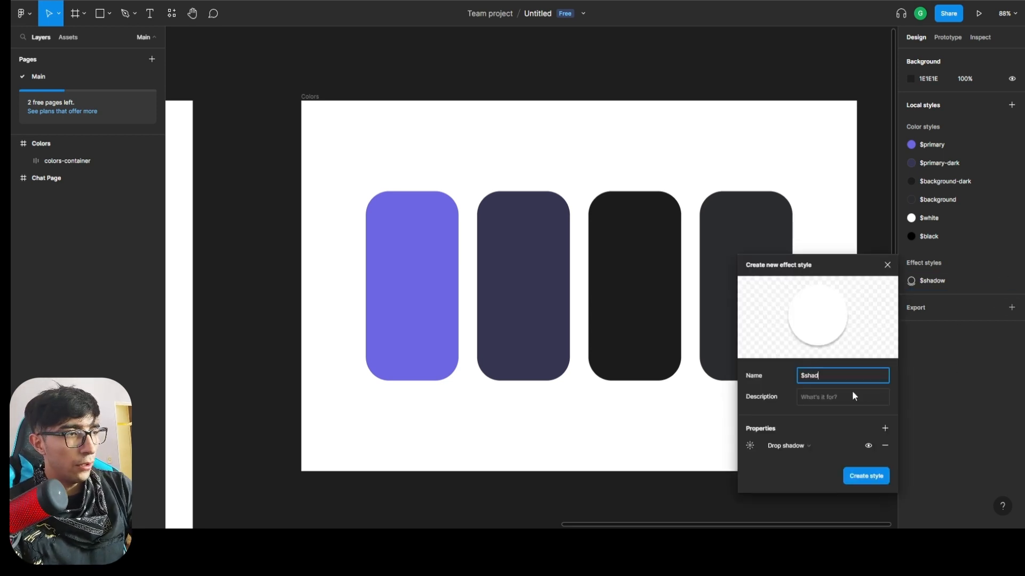
type("ow-white")
key("Return")
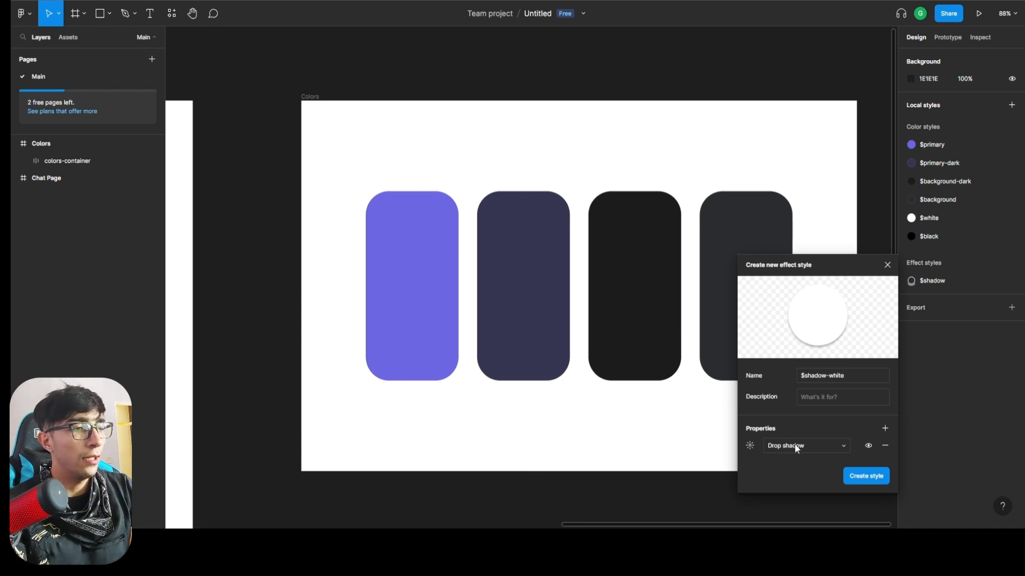
Set the $shadow-white drop shadow's Y offset to 0 and its color to white, FFFFFF.
left_click(750, 446)
left_click(651, 465)
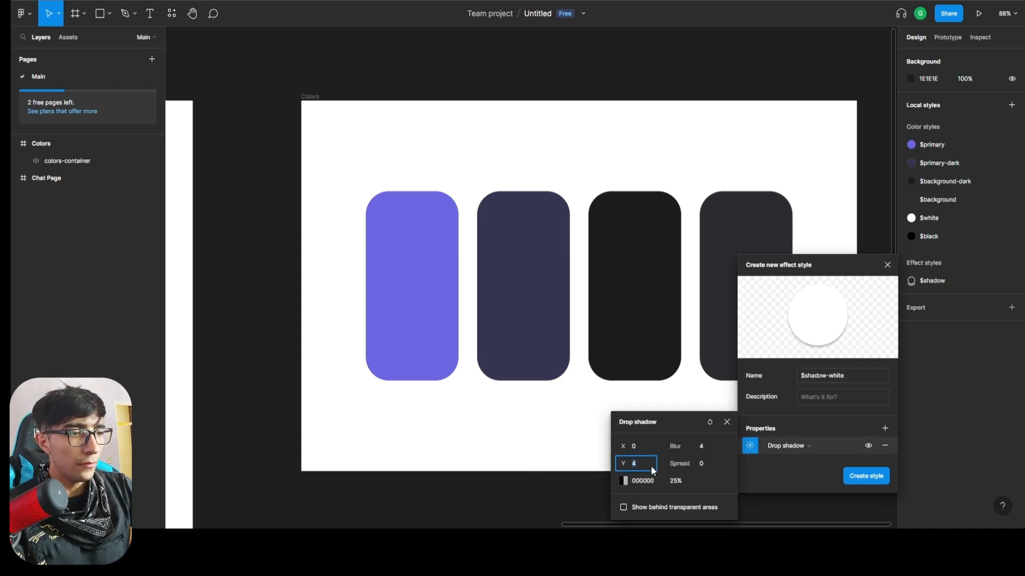
type("0")
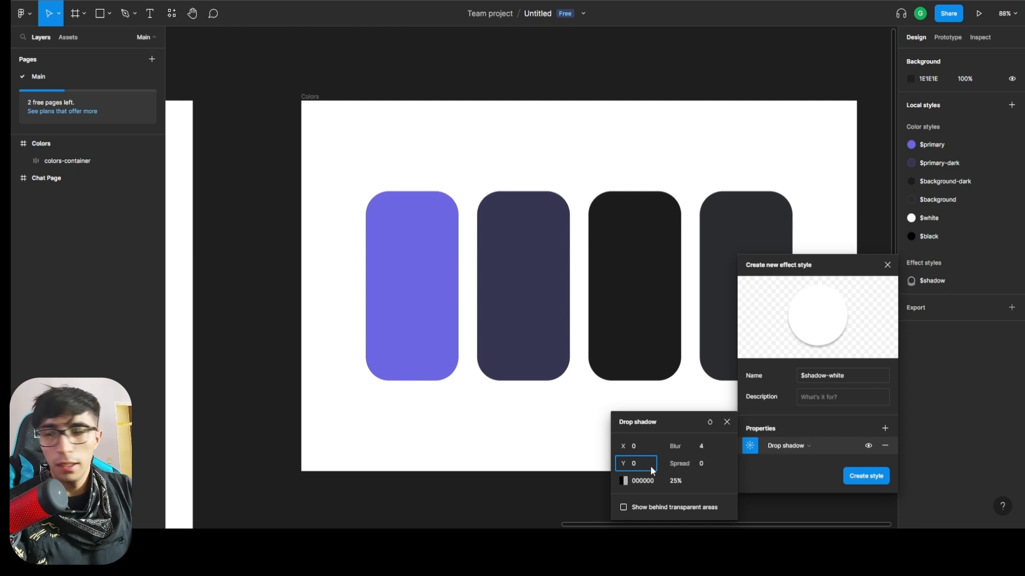
left_click(627, 482)
left_click(624, 481)
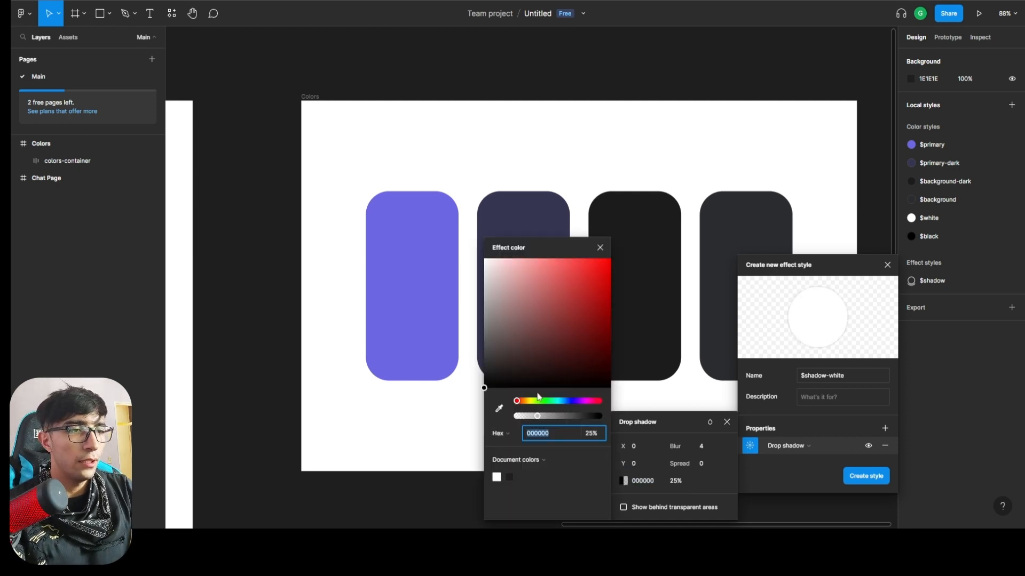
left_click_drag(522, 335, 464, 286)
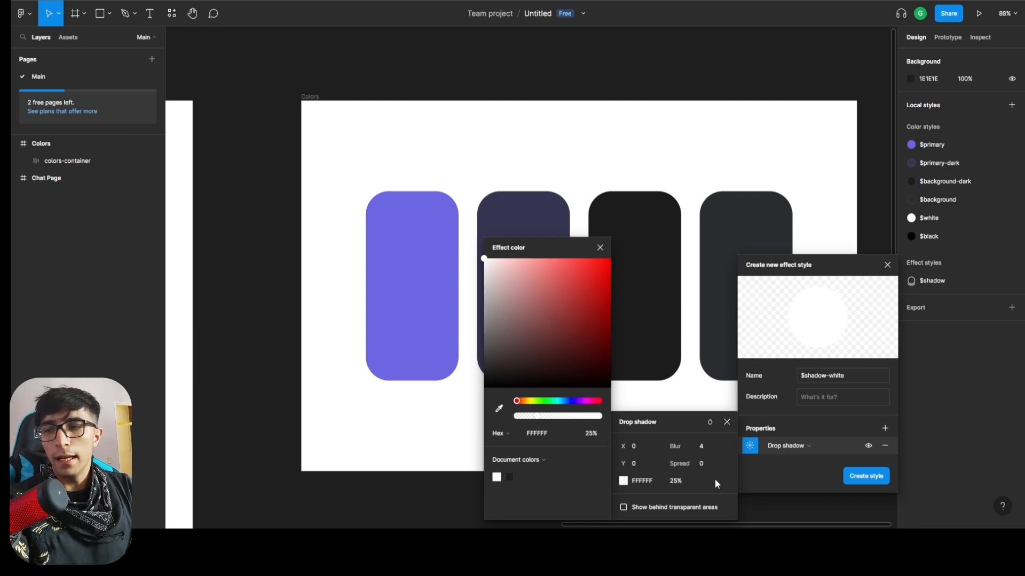
Set the white drop shadow's opacity to 40% and create the $shadow-white style.
left_click(674, 481)
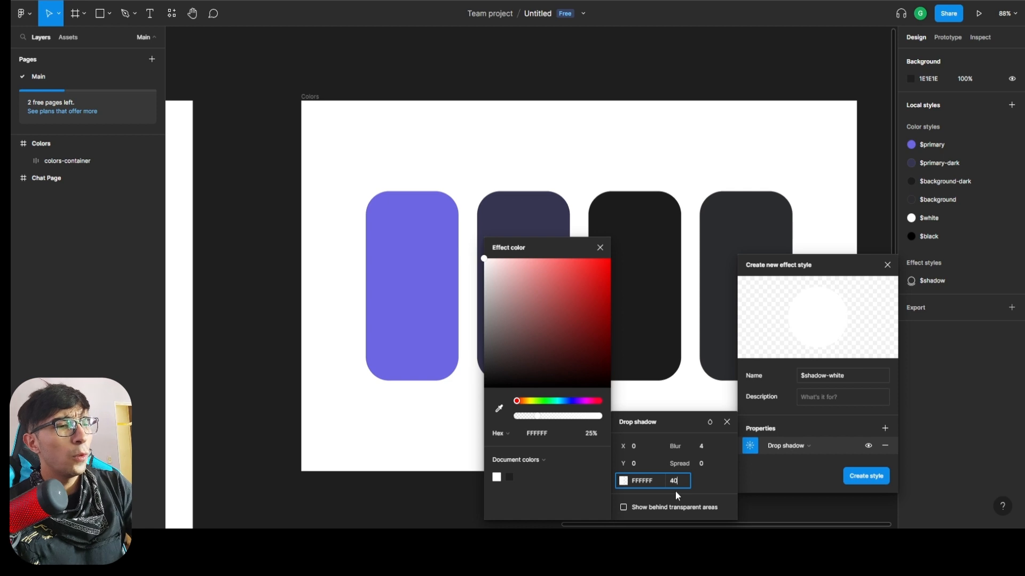
key("Return")
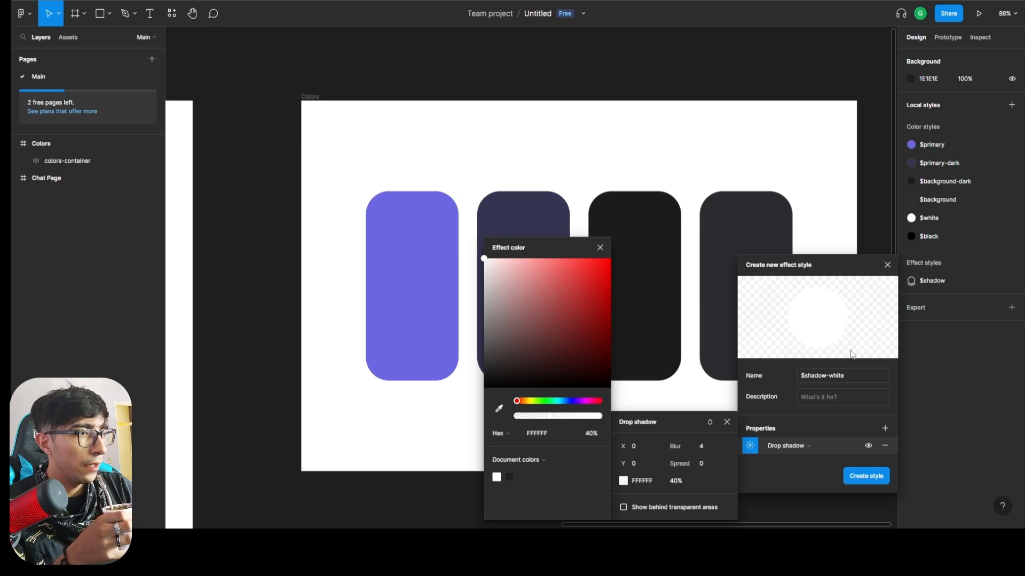
left_click(872, 477)
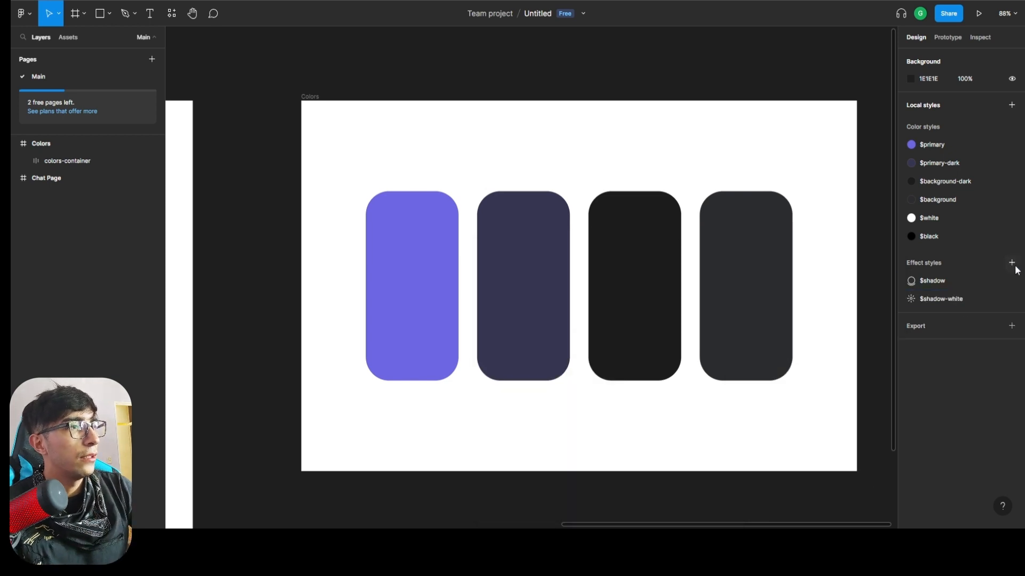
Start a third effect style and name it $shadow-violet.
left_click(1011, 263)
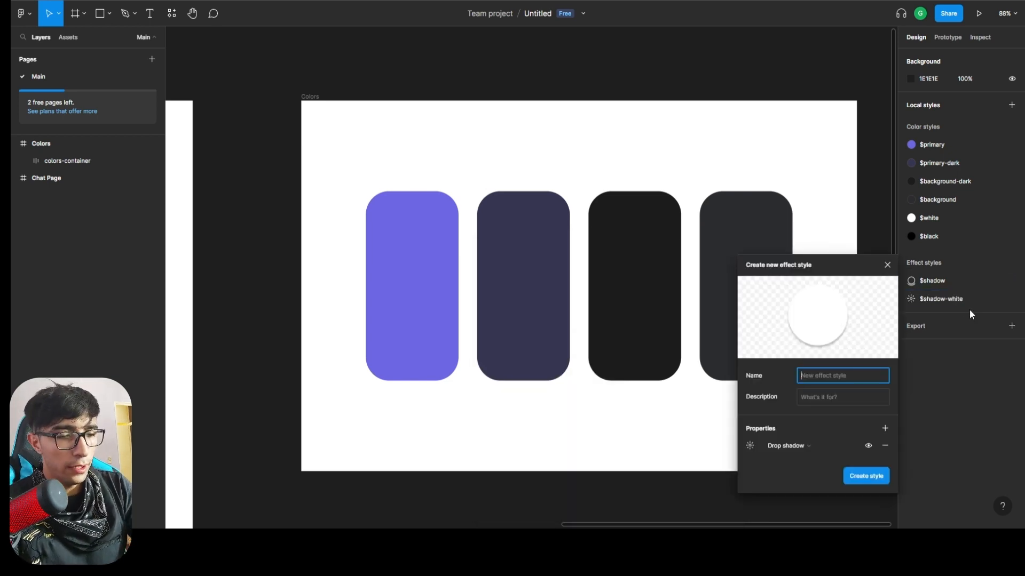
type("$shadow")
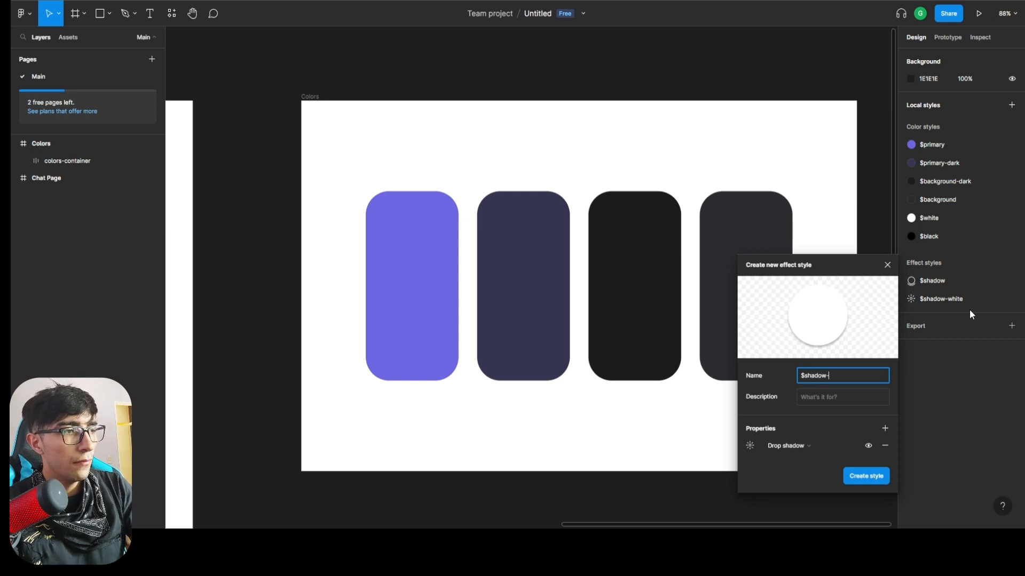
type("-violet")
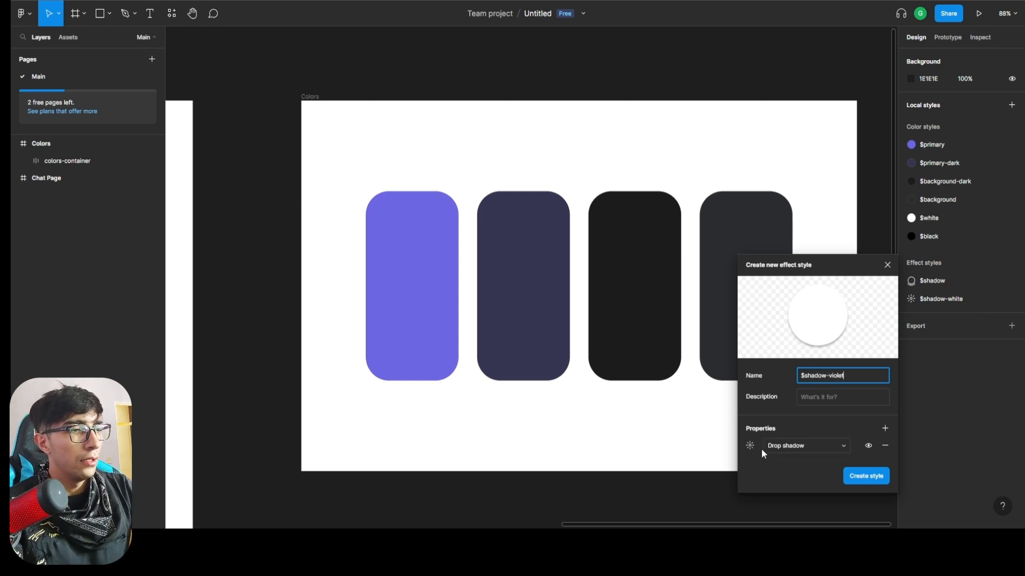
Set the $shadow-violet drop shadow's color to the local $primary violet, 6D67E4.
left_click(750, 446)
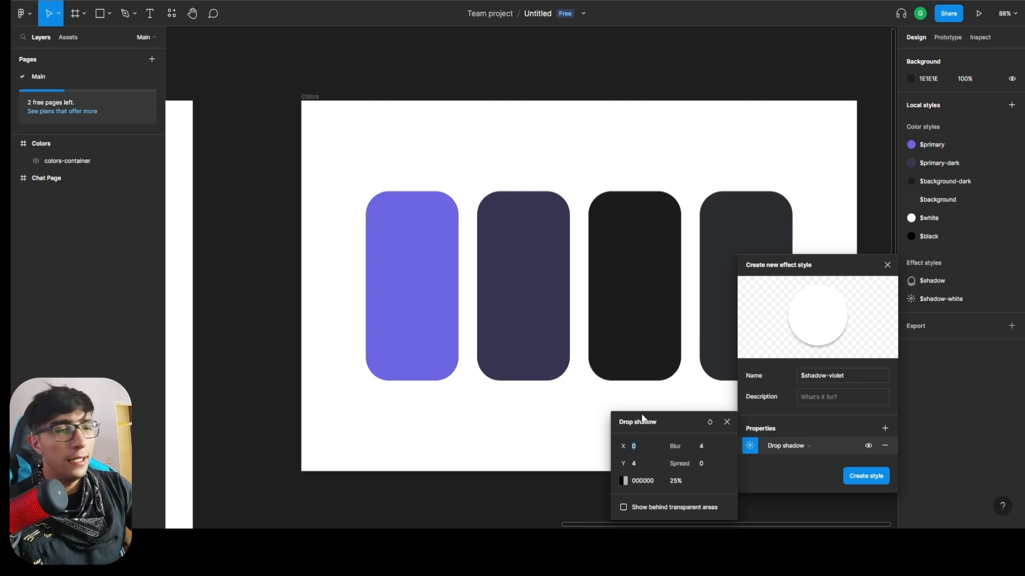
left_click(624, 481)
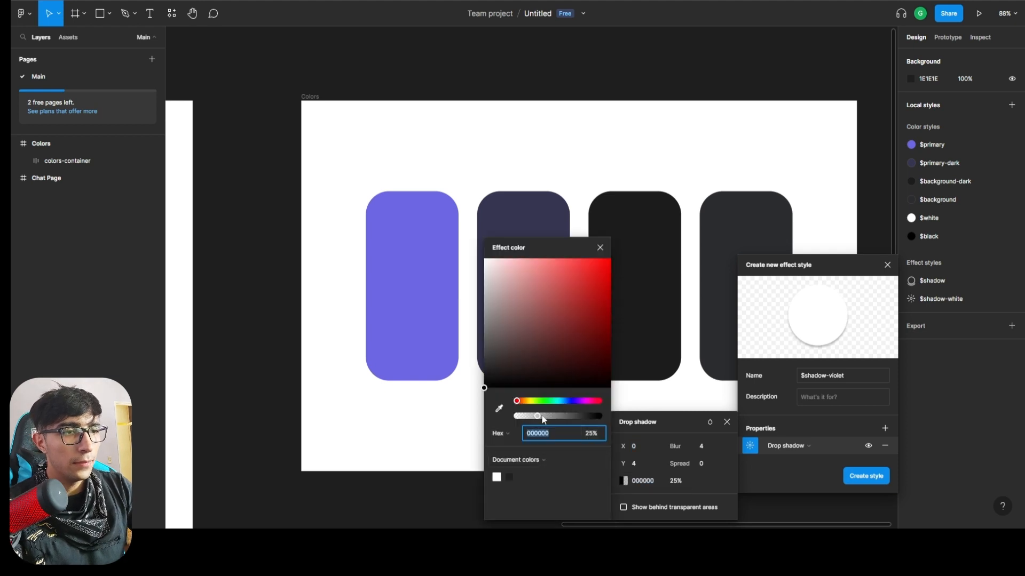
left_click(535, 460)
left_click(534, 472)
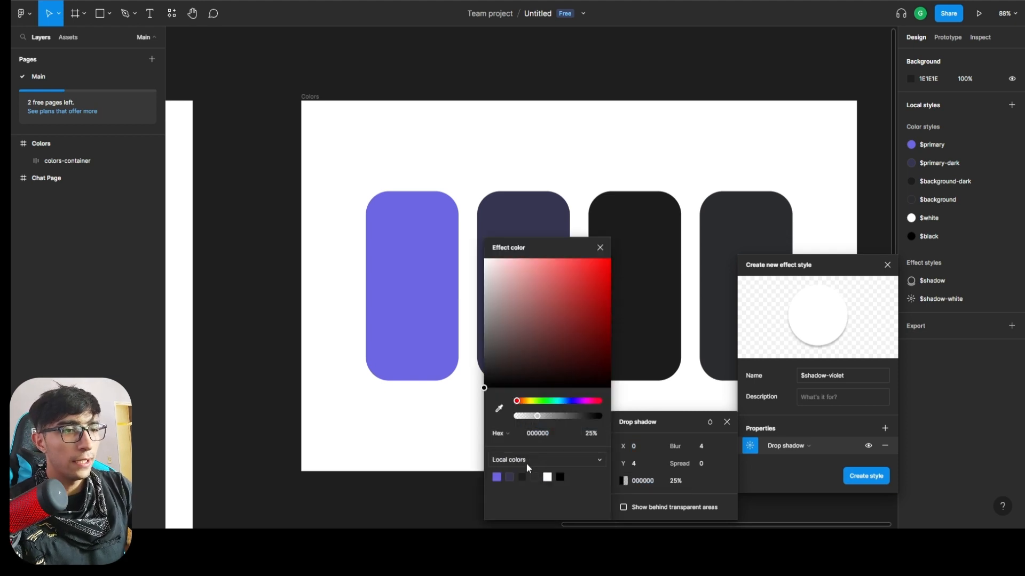
left_click(527, 462)
left_click(525, 460)
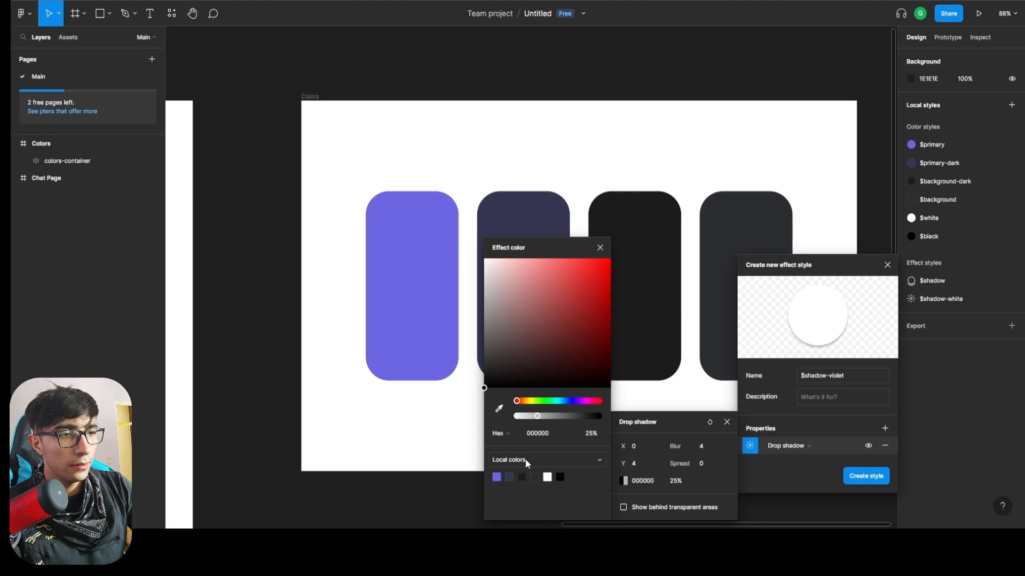
left_click(500, 471)
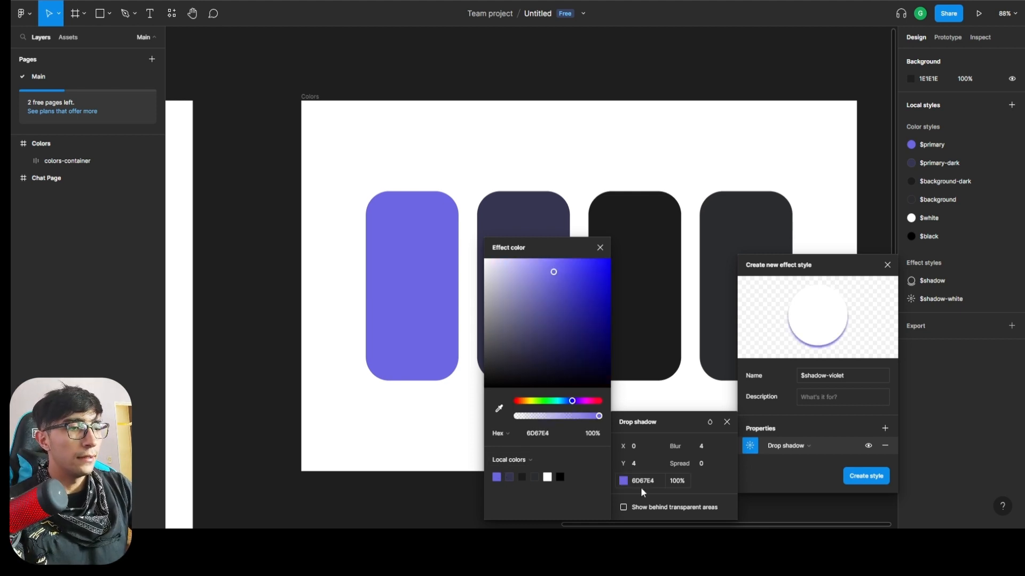
Set the violet drop shadow's opacity to 70% and Y offset to 0, and create the $shadow-violet style.
left_click(675, 482)
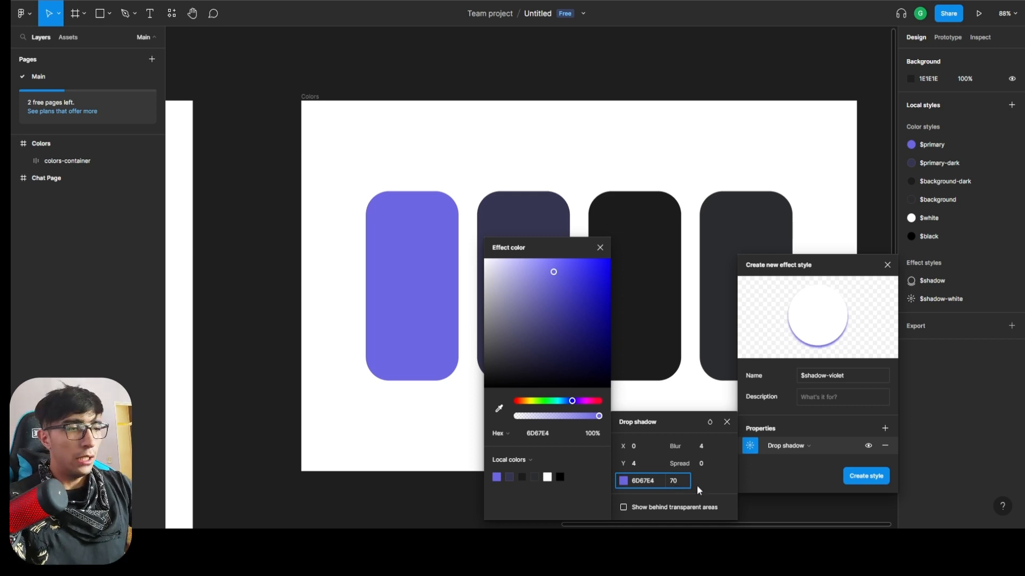
left_click(639, 463)
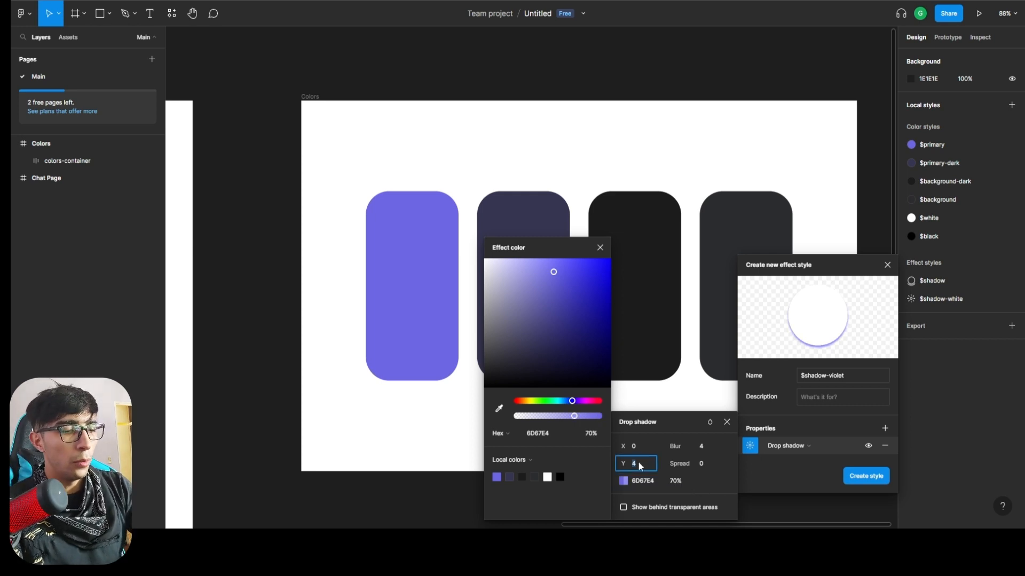
type("0")
key("Return")
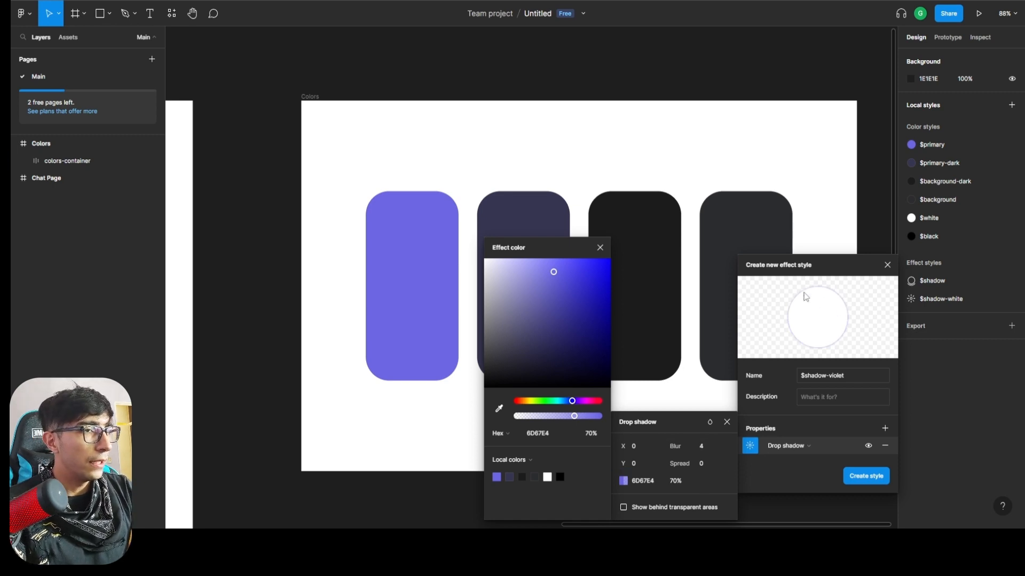
left_click(880, 476)
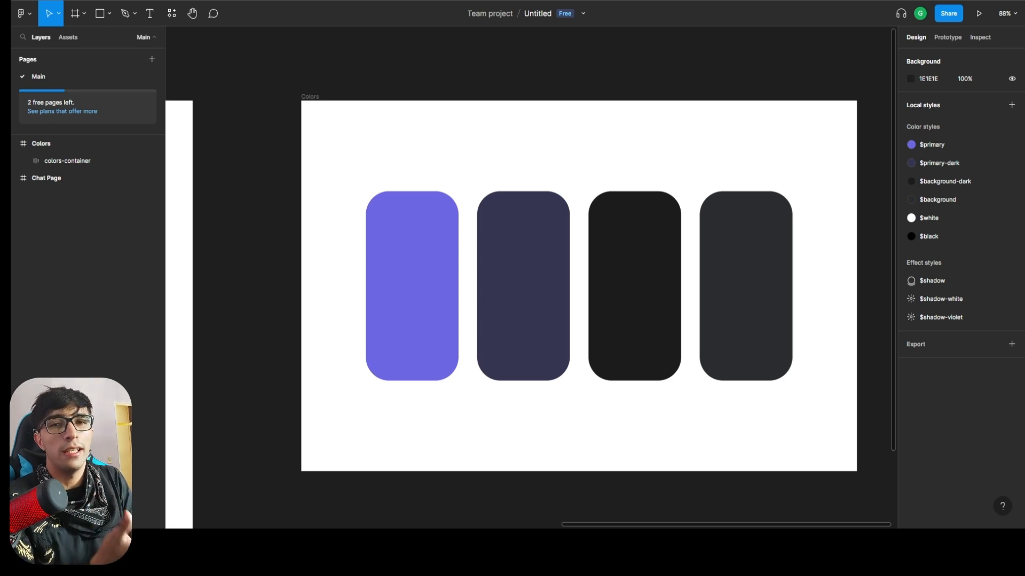
Start a new local text style named $h1 and set its font to Roboto.
left_click(1012, 105)
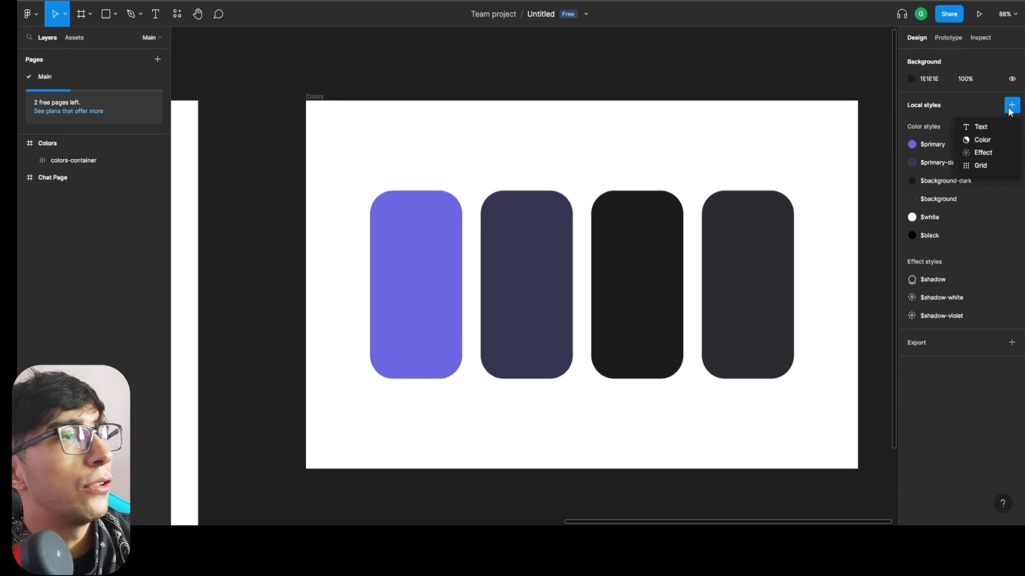
left_click(985, 129)
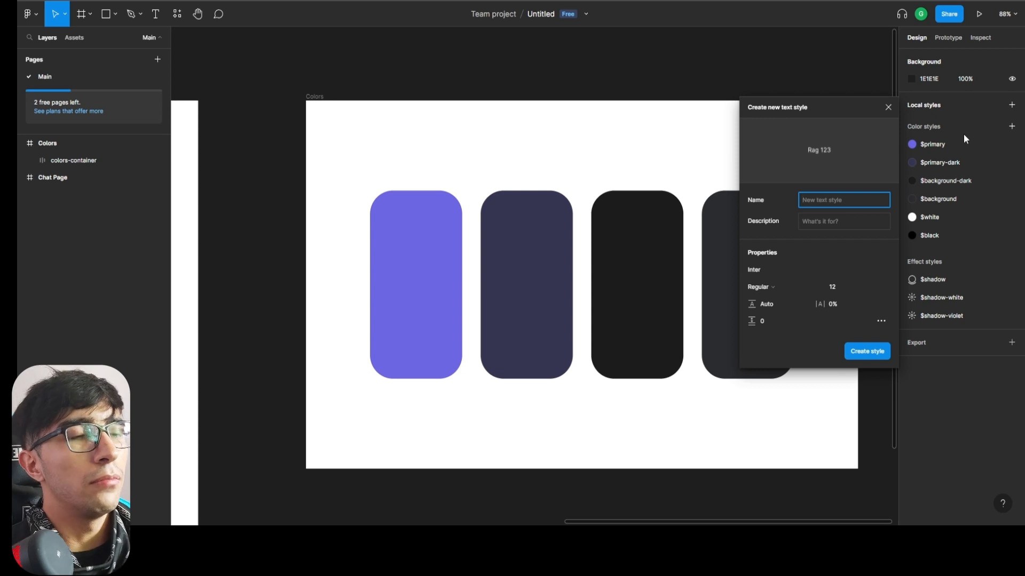
type("$h1")
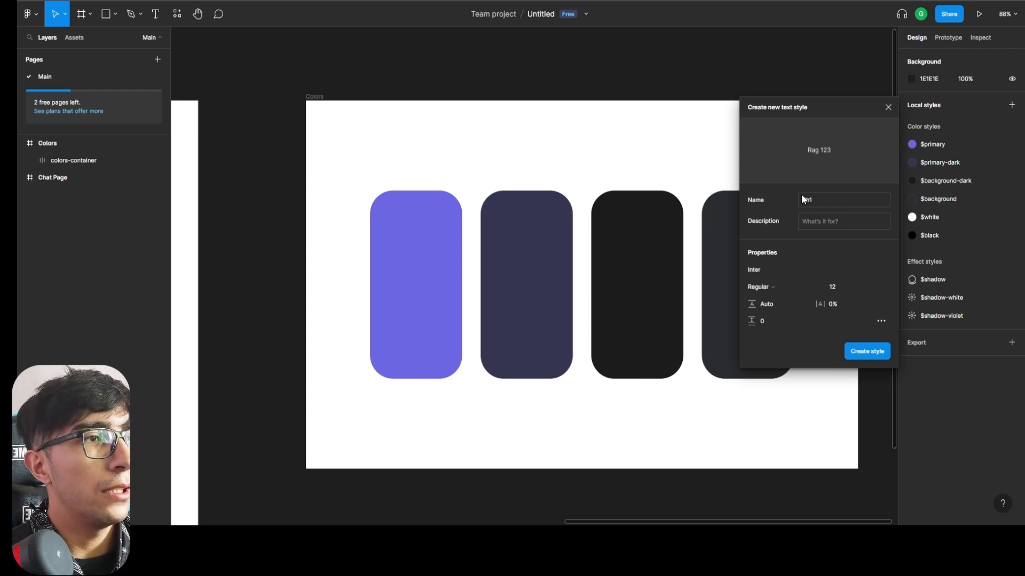
left_click(811, 270)
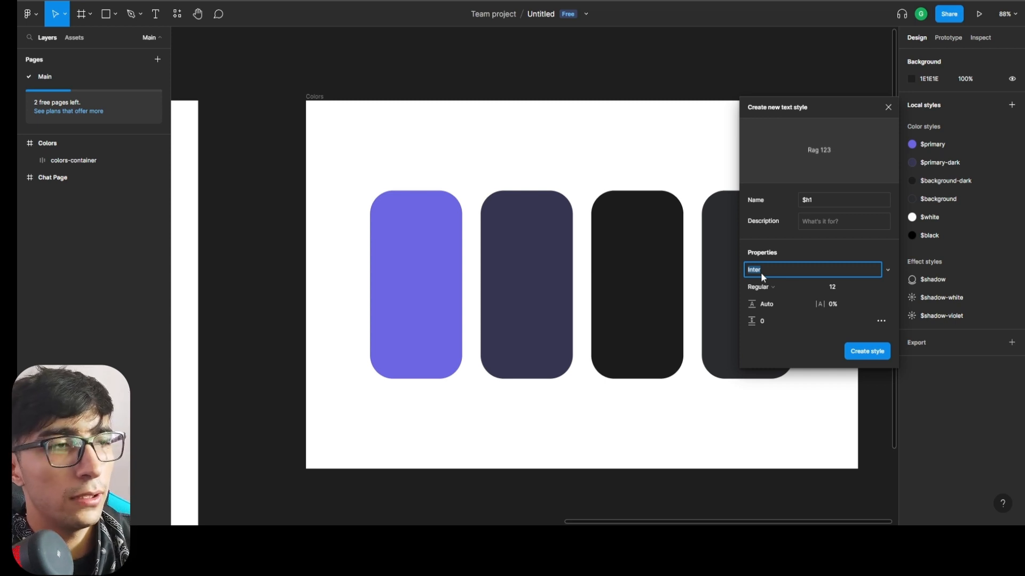
type("Roboto")
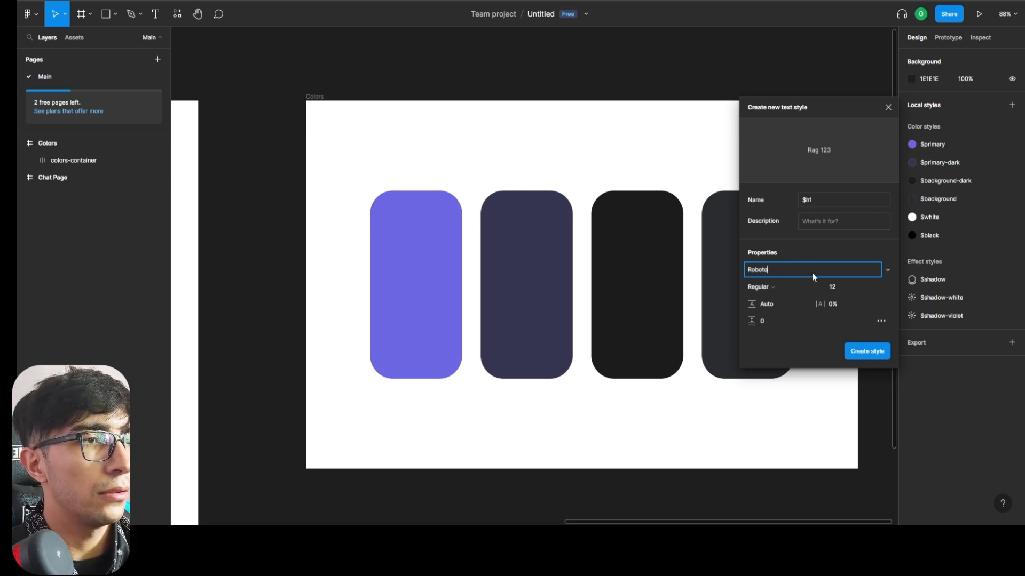
left_click(888, 293)
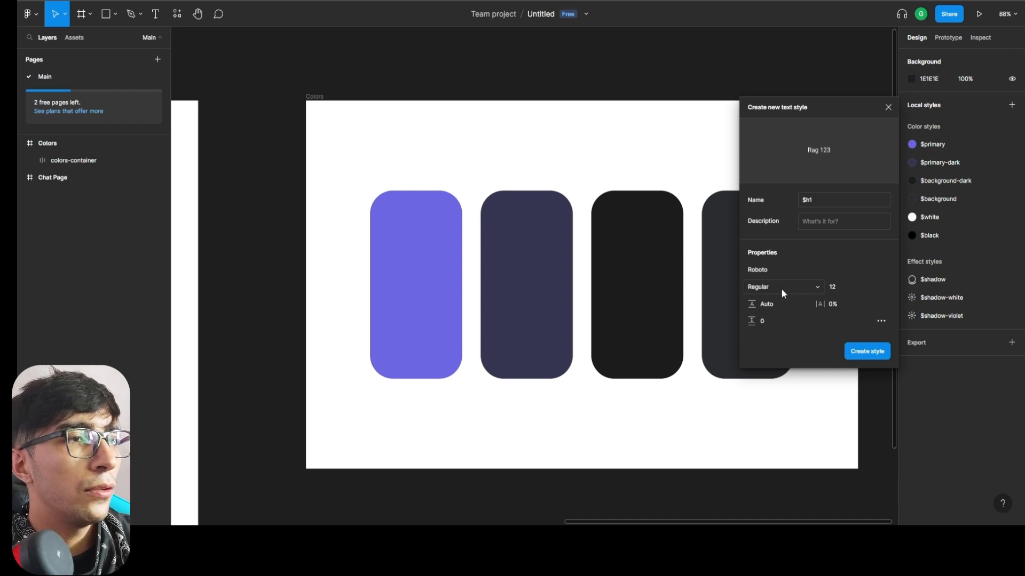
Keep the $h1 weight at Regular, set its font size to 36 and create the style.
left_click(781, 288)
left_click(880, 293)
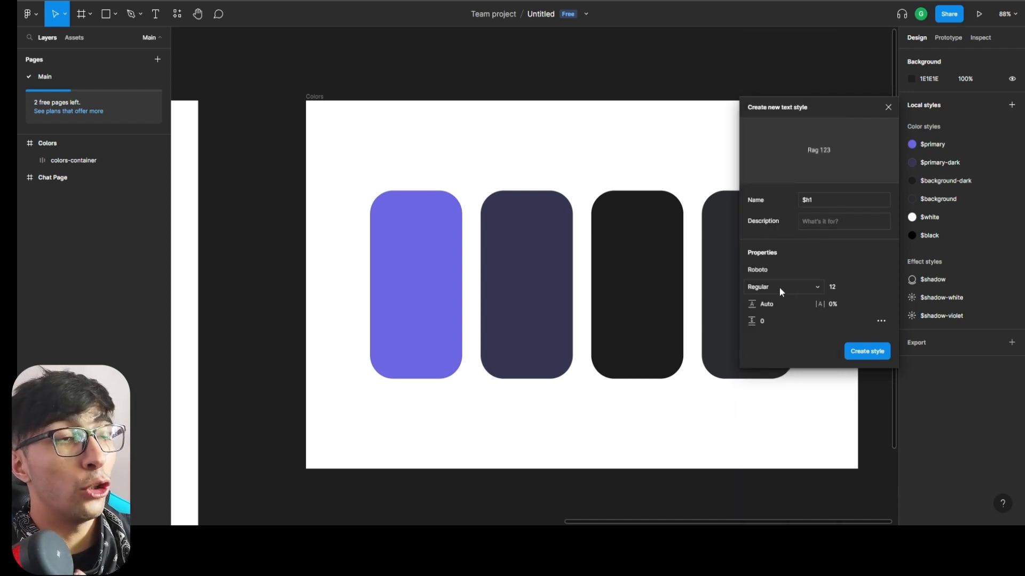
left_click(871, 288)
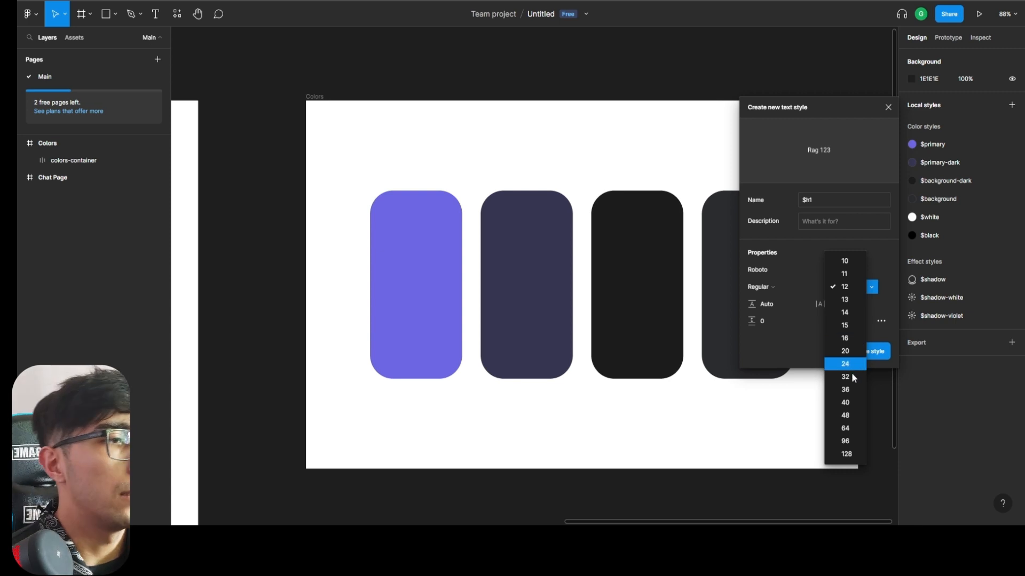
left_click(852, 389)
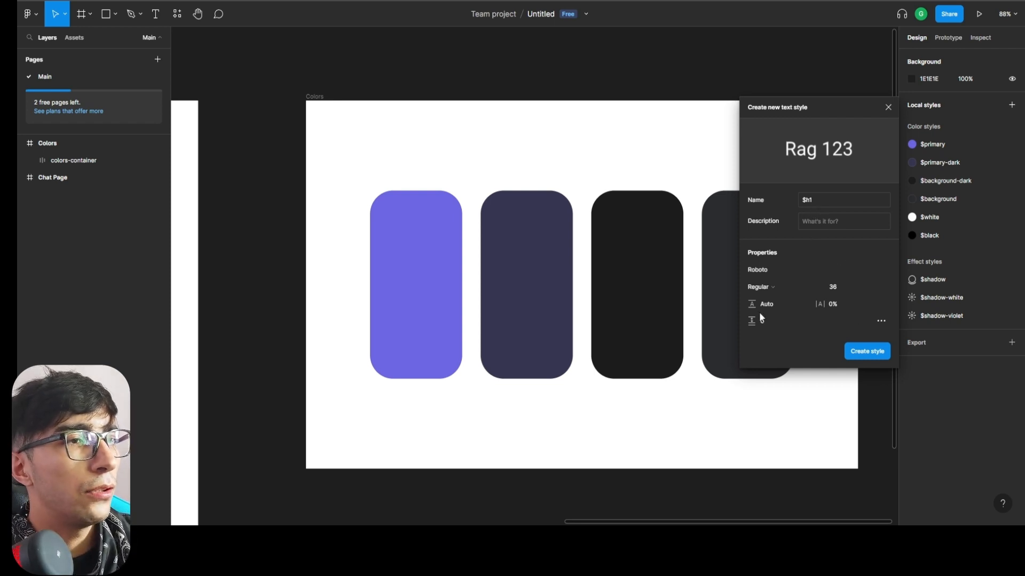
left_click(880, 353)
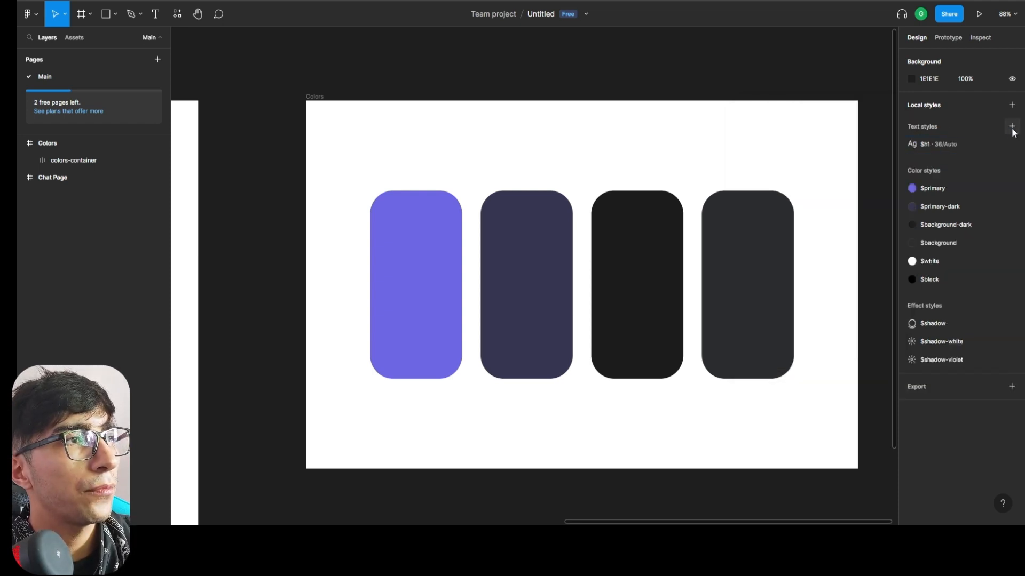
Start a second text style named $h2 with the Roboto font.
left_click(1011, 126)
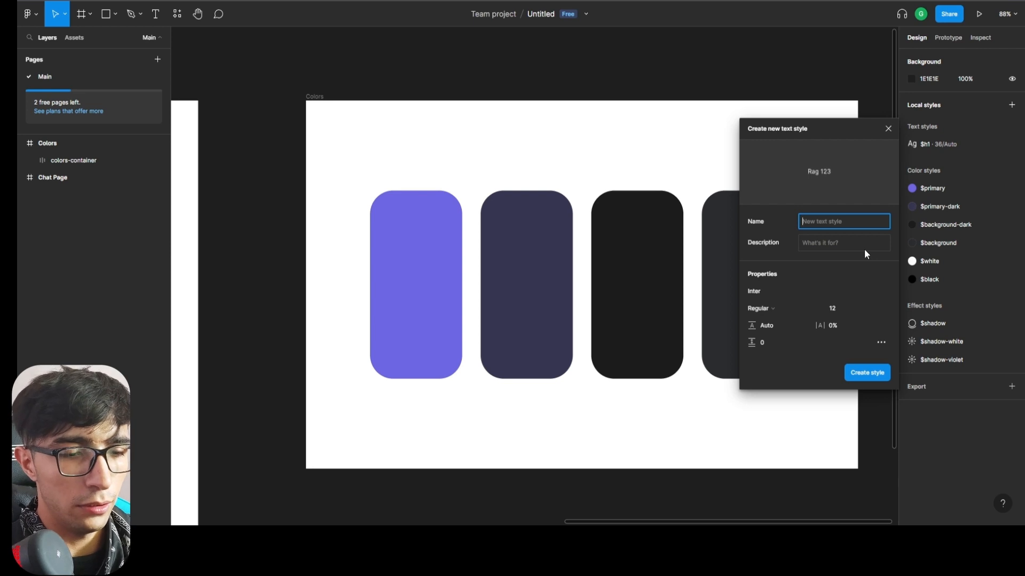
type("$h2")
left_click(786, 290)
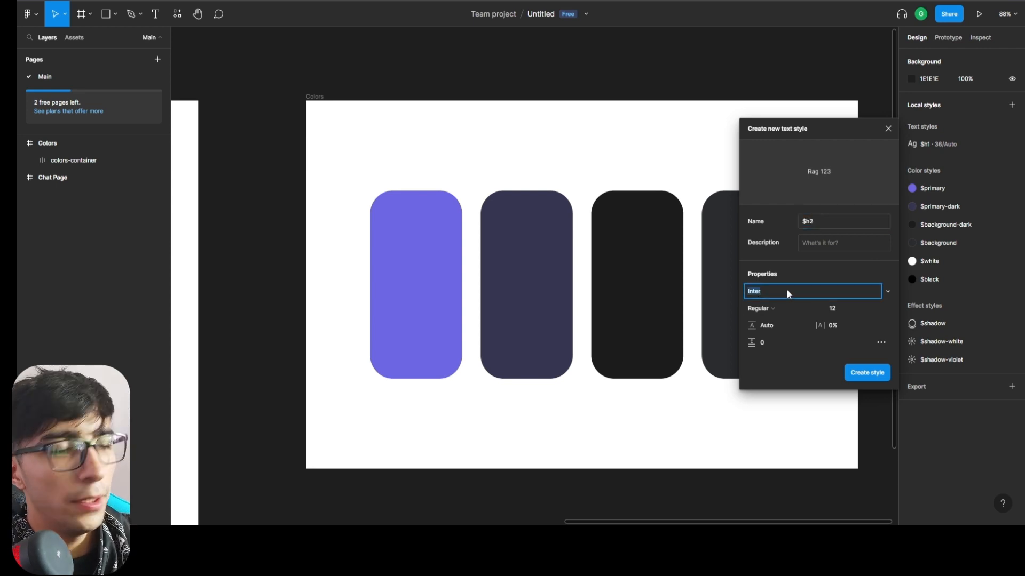
type("Rio")
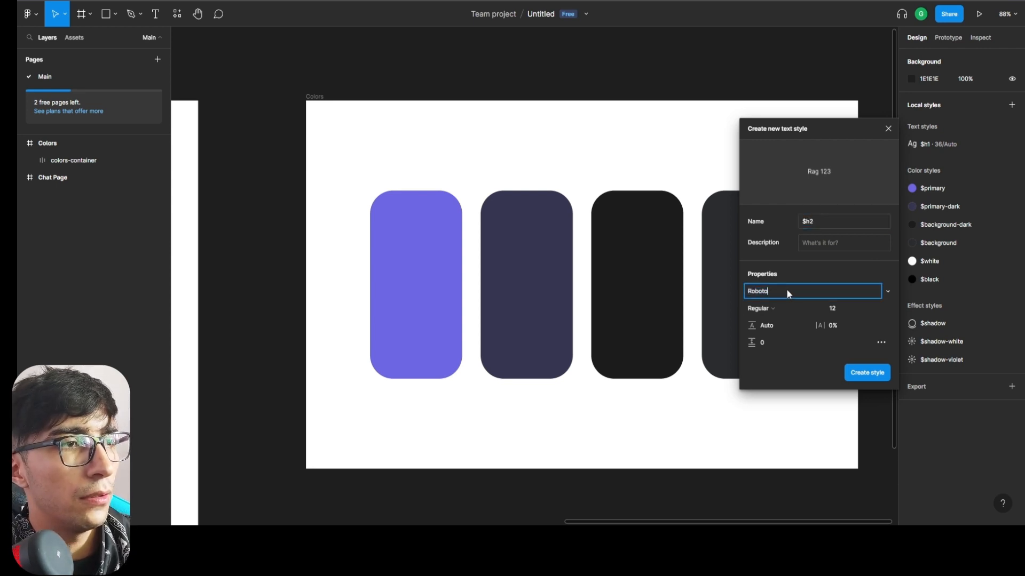
Set the $h2 font size to 24 and create the style.
left_click(846, 309)
left_click(870, 311)
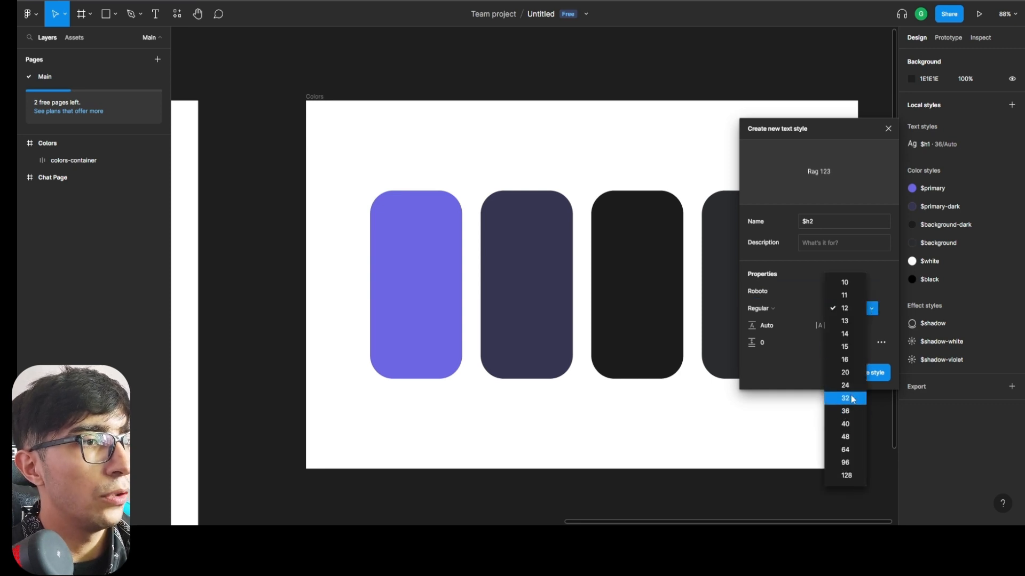
left_click(845, 398)
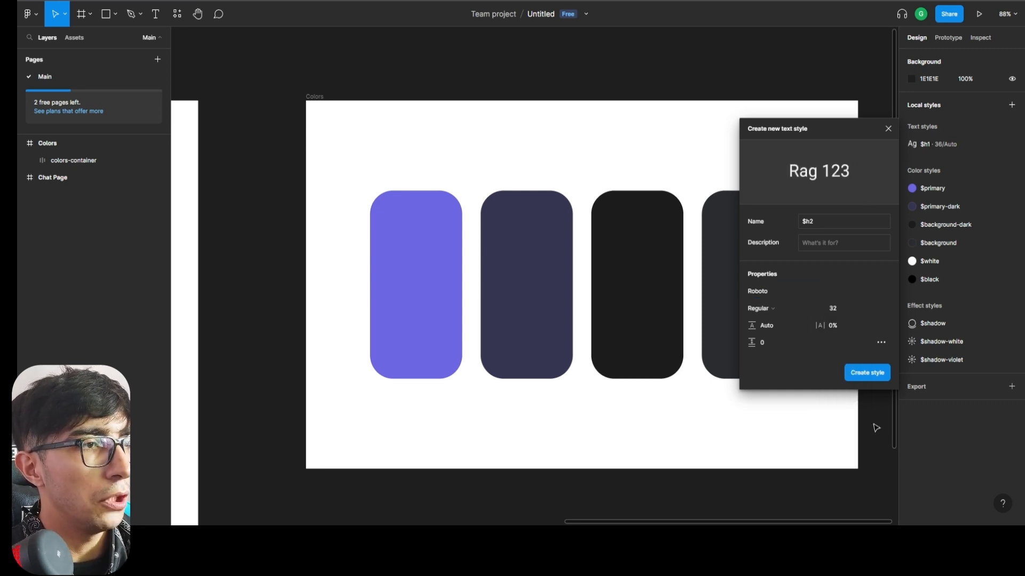
left_click(854, 309)
left_click(844, 295)
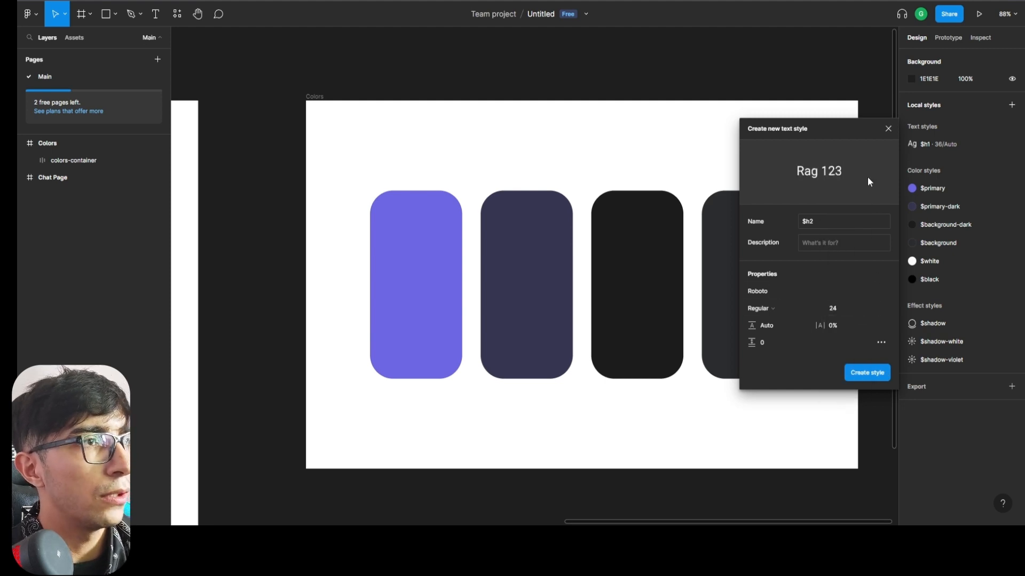
left_click(877, 370)
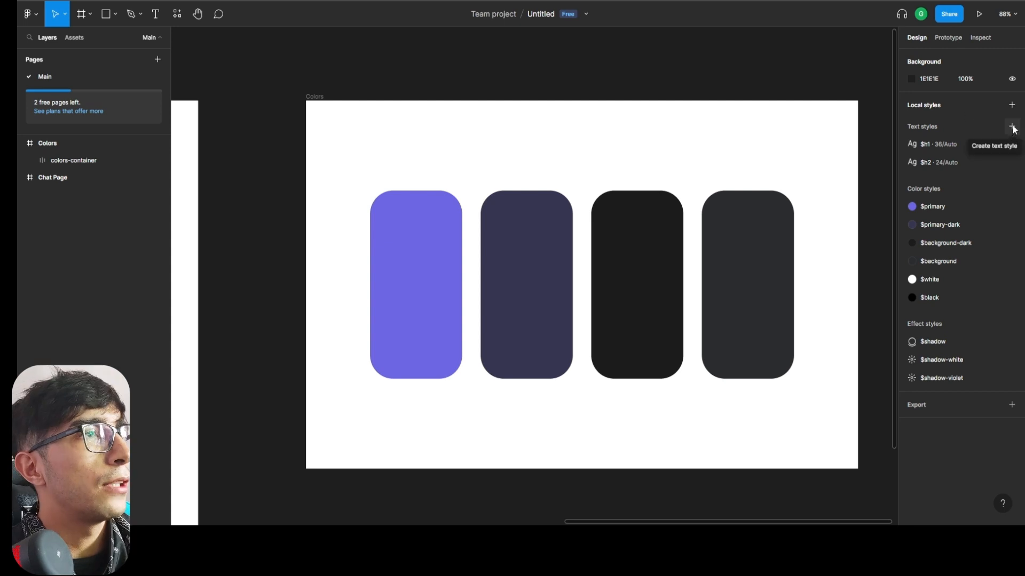
Start a third text style named $h3 with the Roboto font.
left_click(1012, 127)
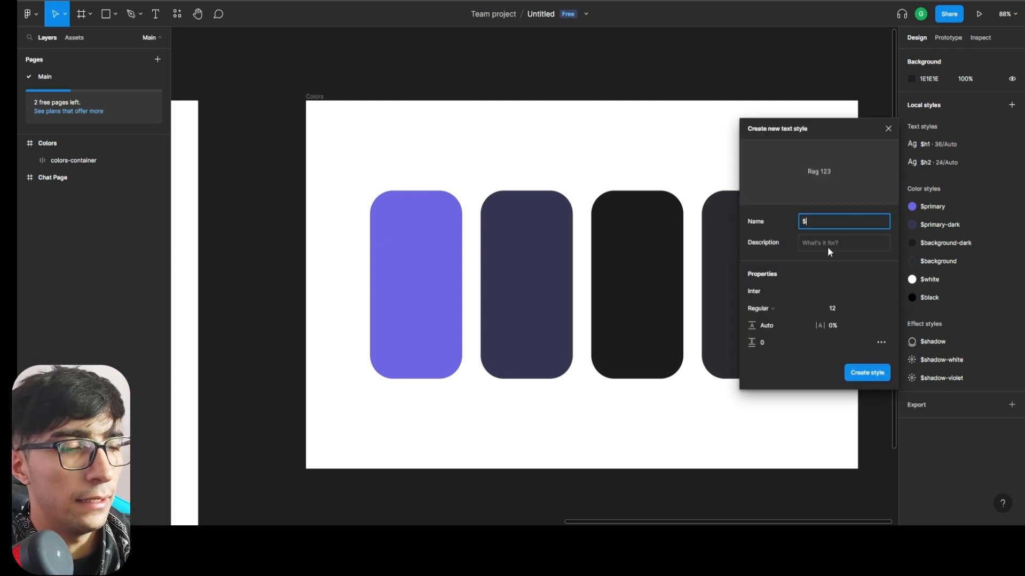
type("$h3")
left_click(854, 310)
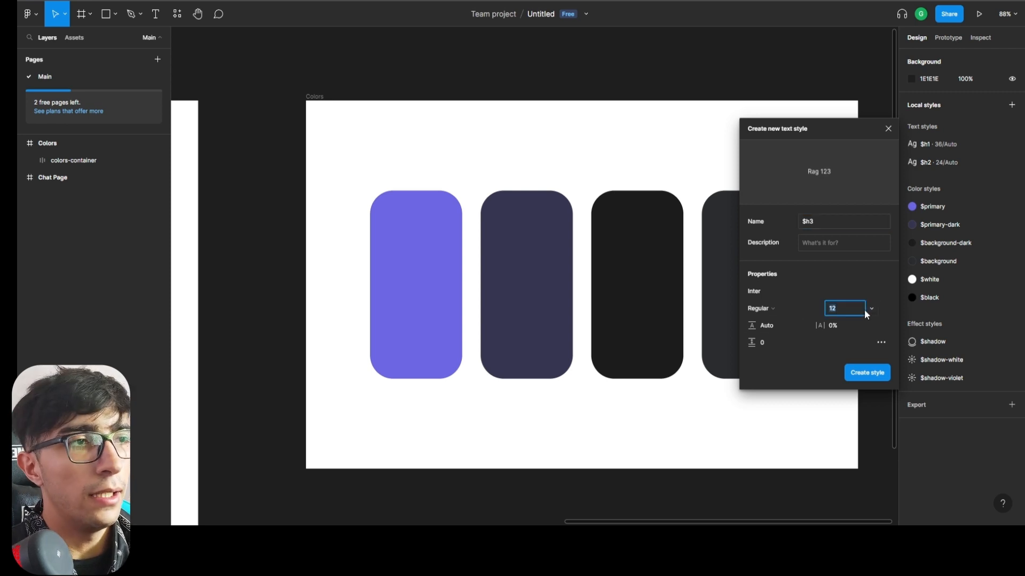
left_click(790, 286)
type("Roboto")
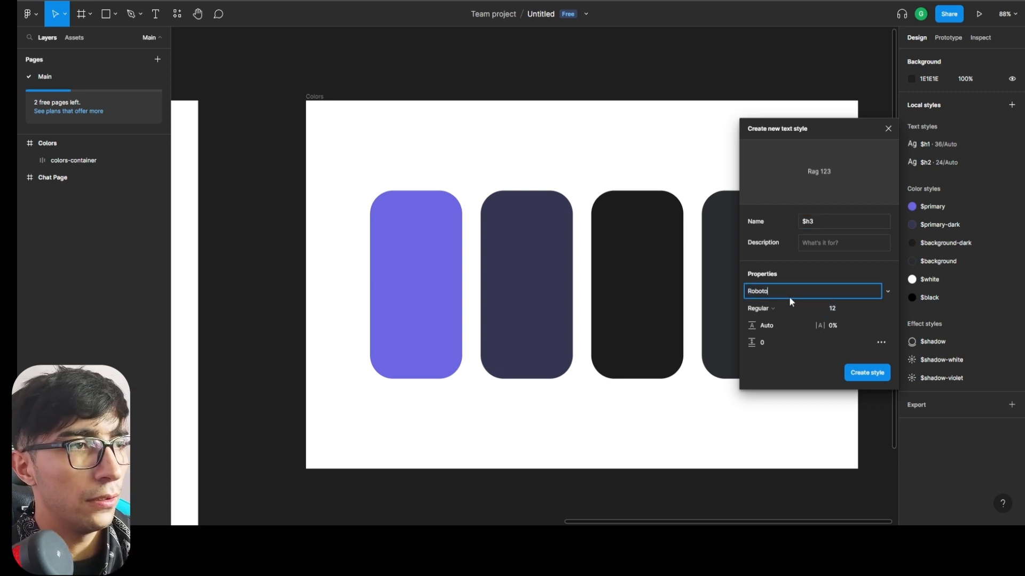
Set the $h3 font size to 20 and create the style.
left_click(870, 307)
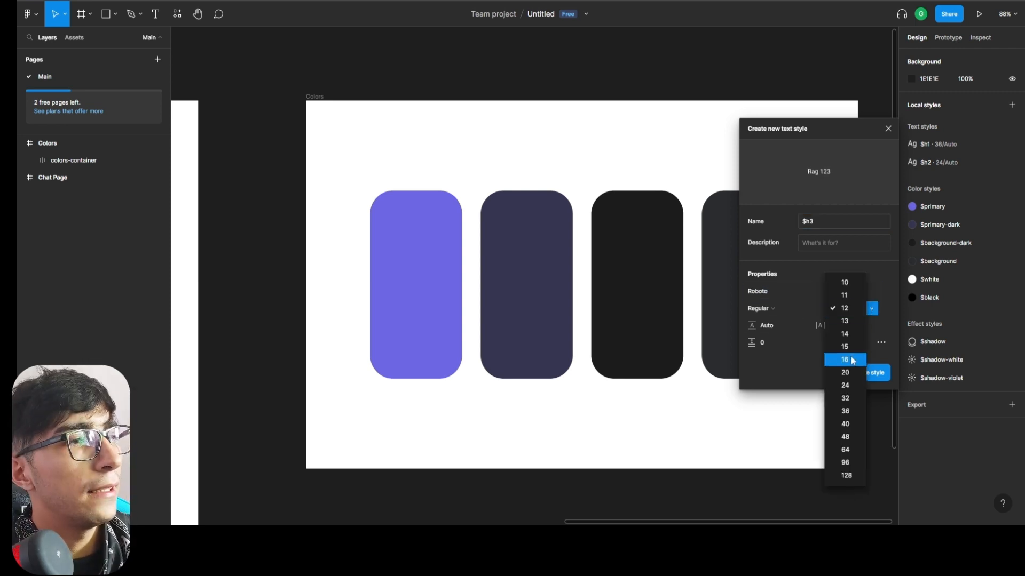
left_click(846, 373)
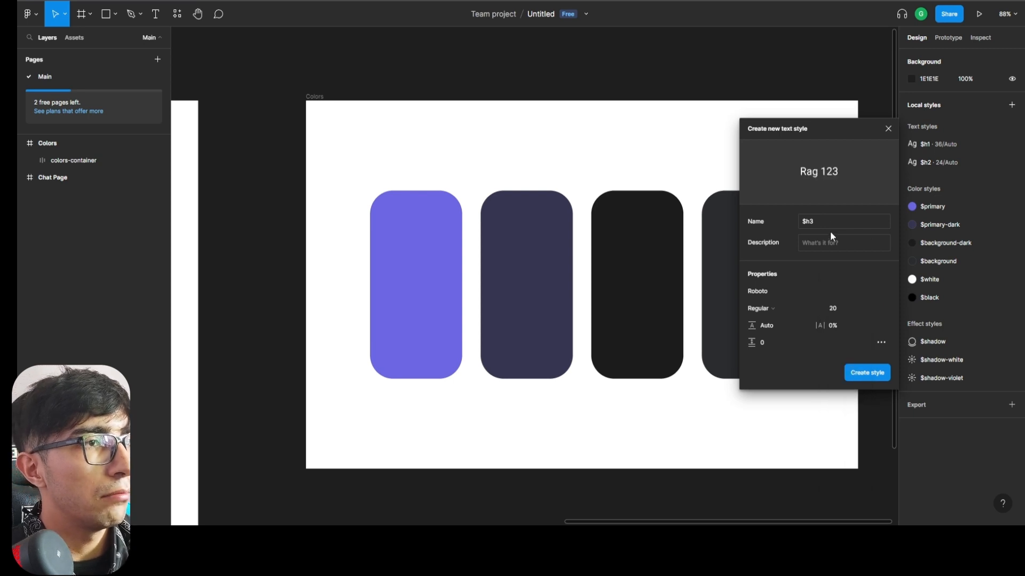
left_click(815, 311)
left_click(891, 273)
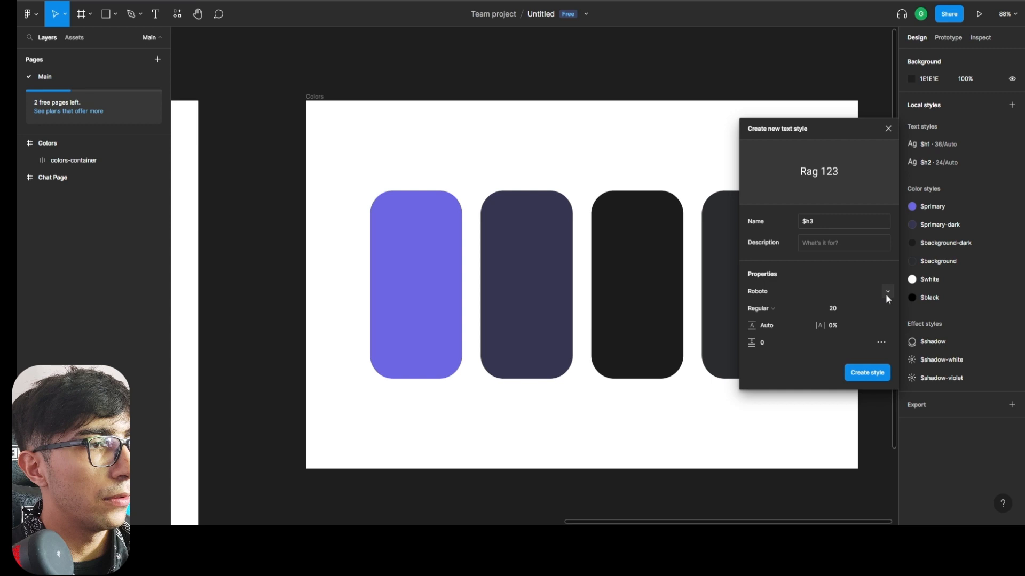
left_click(881, 372)
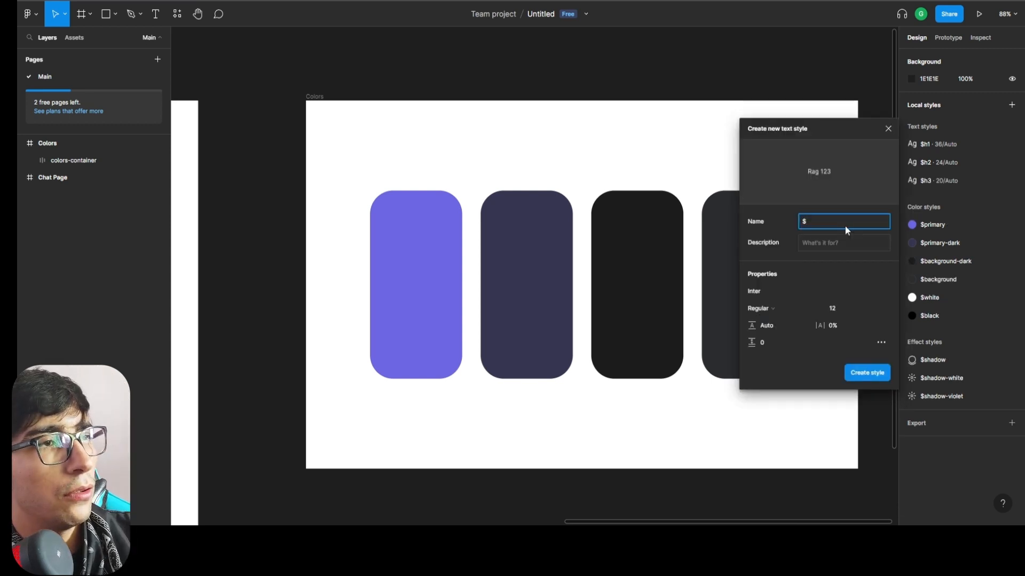
Start a fourth text style named $body-18 and set its font size to 16.
type("body-18")
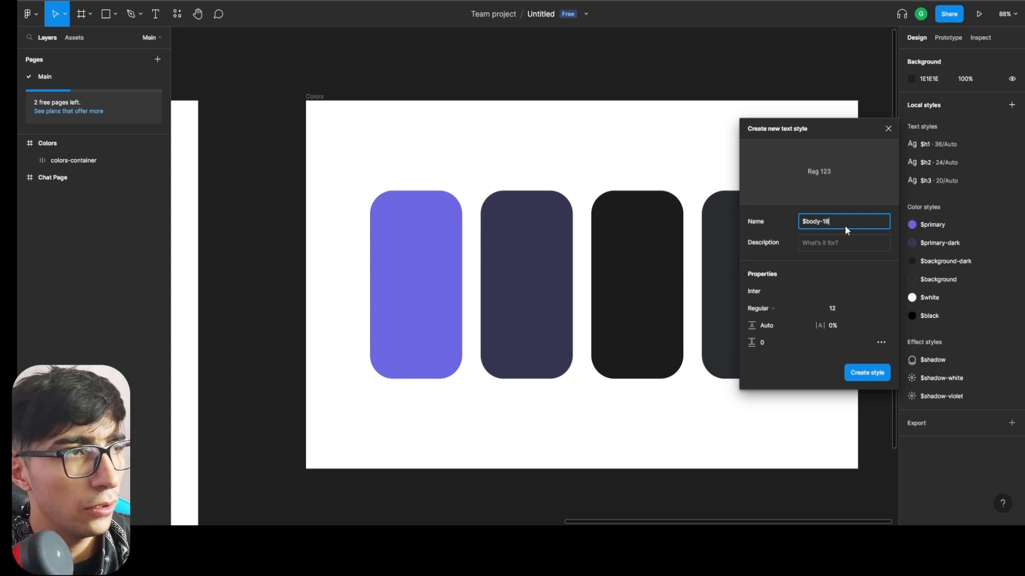
left_click(870, 309)
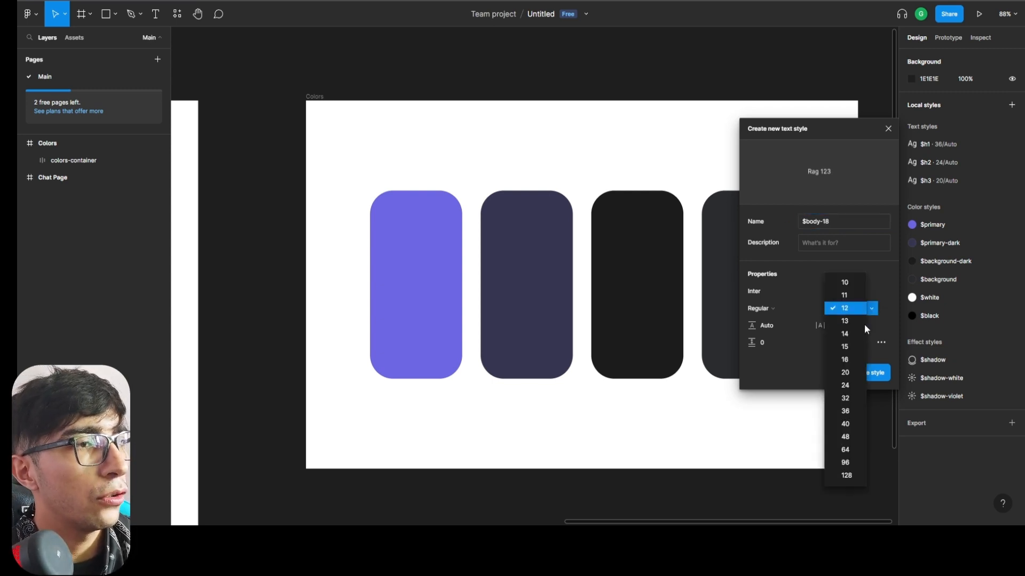
left_click(851, 360)
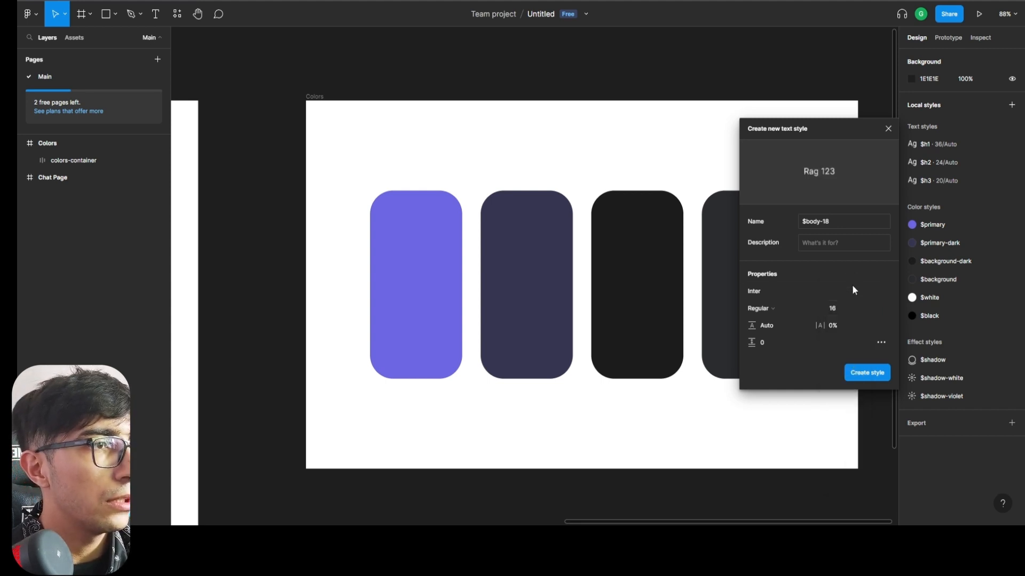
Set the $body-18 text style's font size to 18 and create the style.
left_click(842, 304)
type("18")
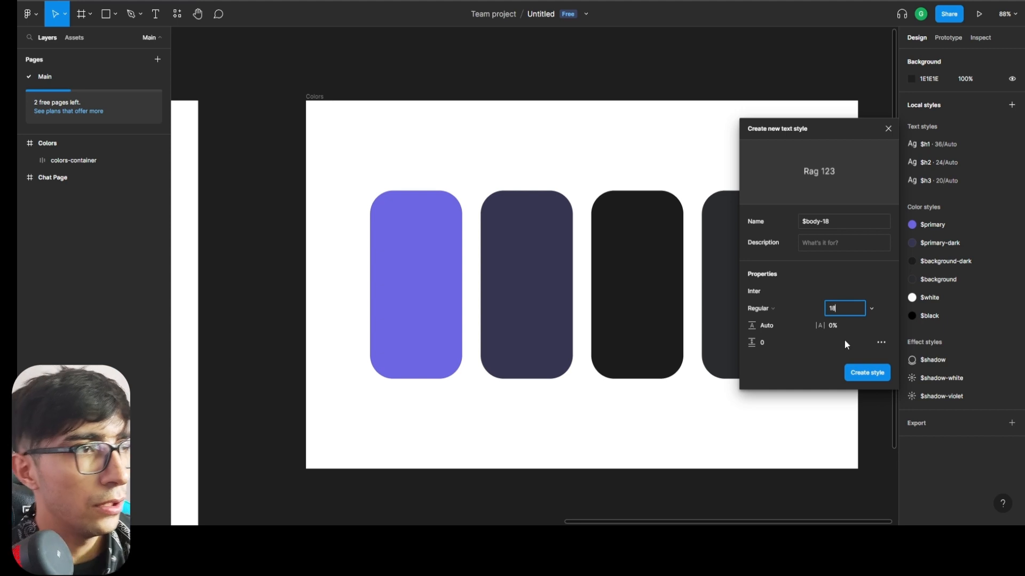
key("Return")
Create a fifth text style named $body-16 with the Roboto font at size 16.
type("$")
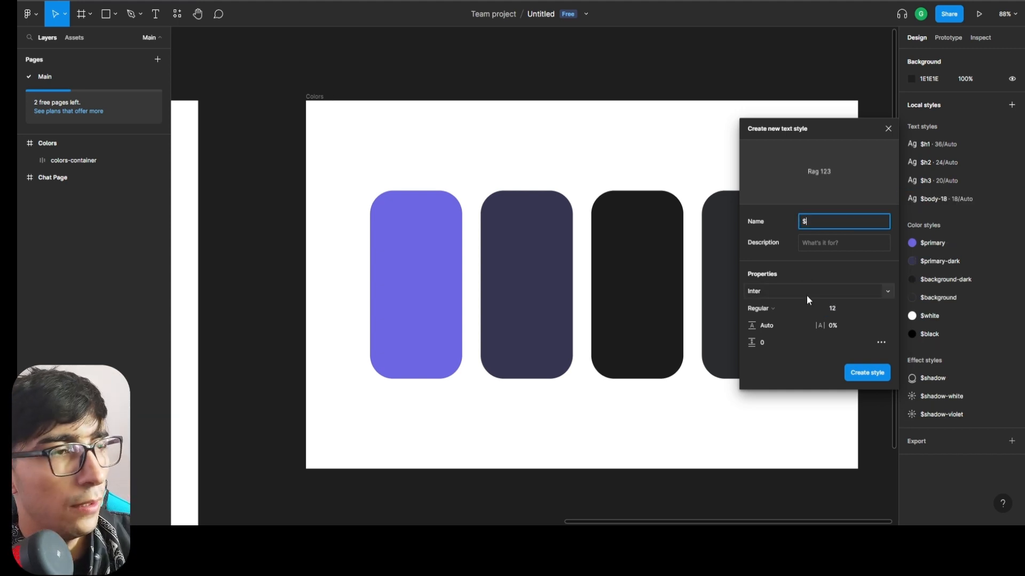
type("body-16")
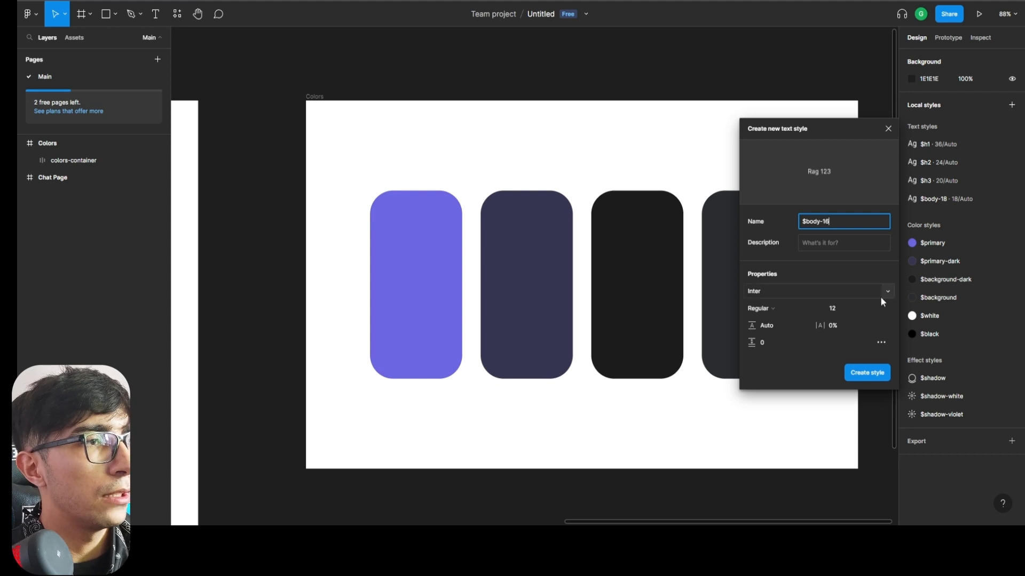
left_click(853, 287)
type("Roboto")
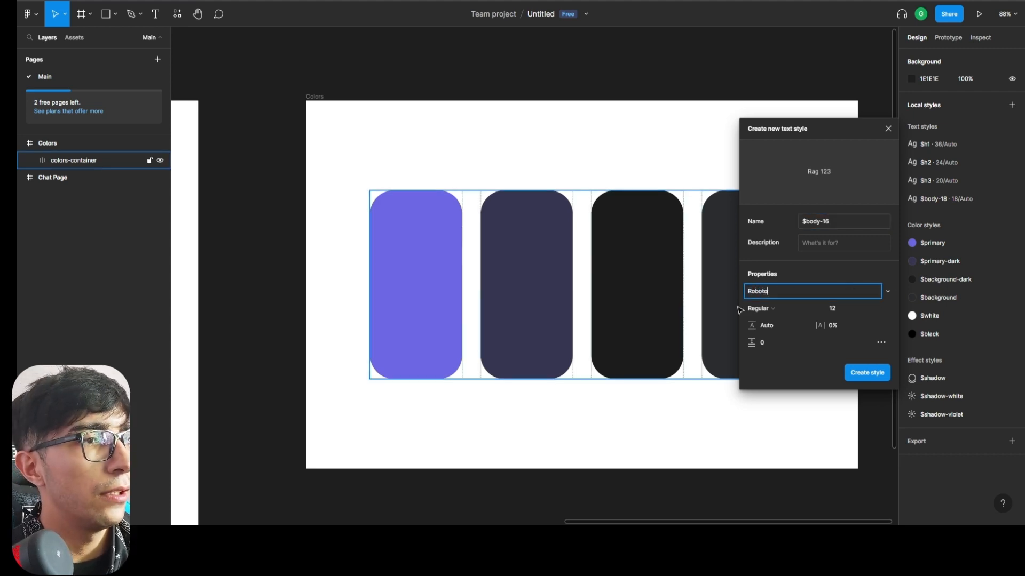
left_click(872, 309)
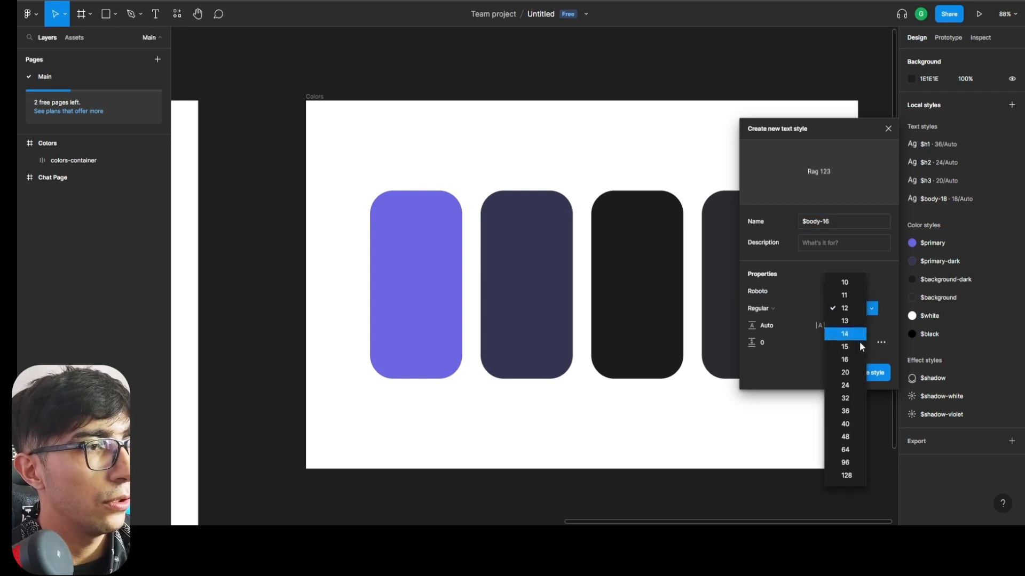
left_click(849, 361)
left_click(866, 369)
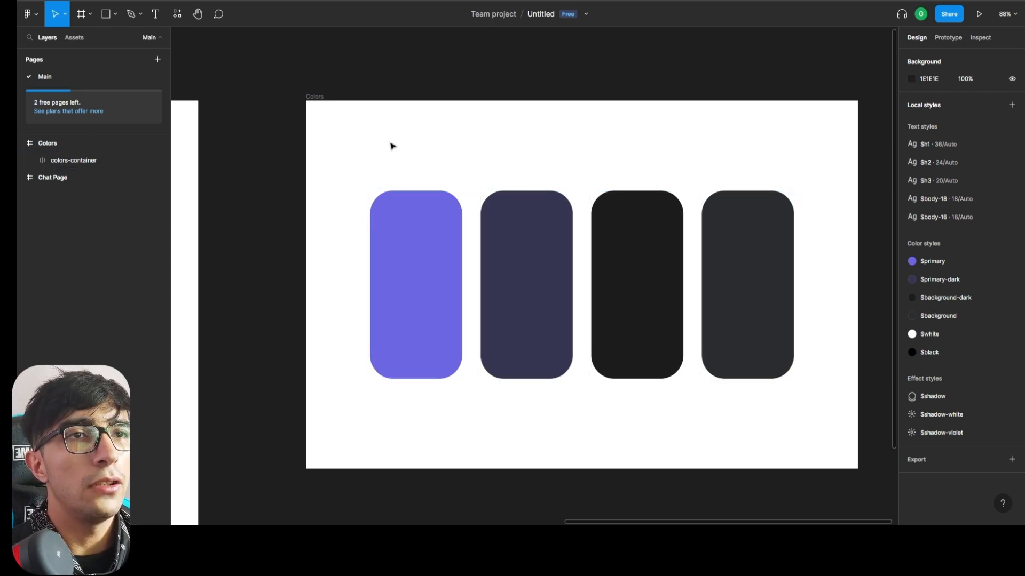
Examine the finished Chat Page layout in the chatgpt reference file and the empty Chat Page frame of this file.
scroll(250, 162, "down", 3)
left_click(335, 174)
scroll(347, 179, "left", 6)
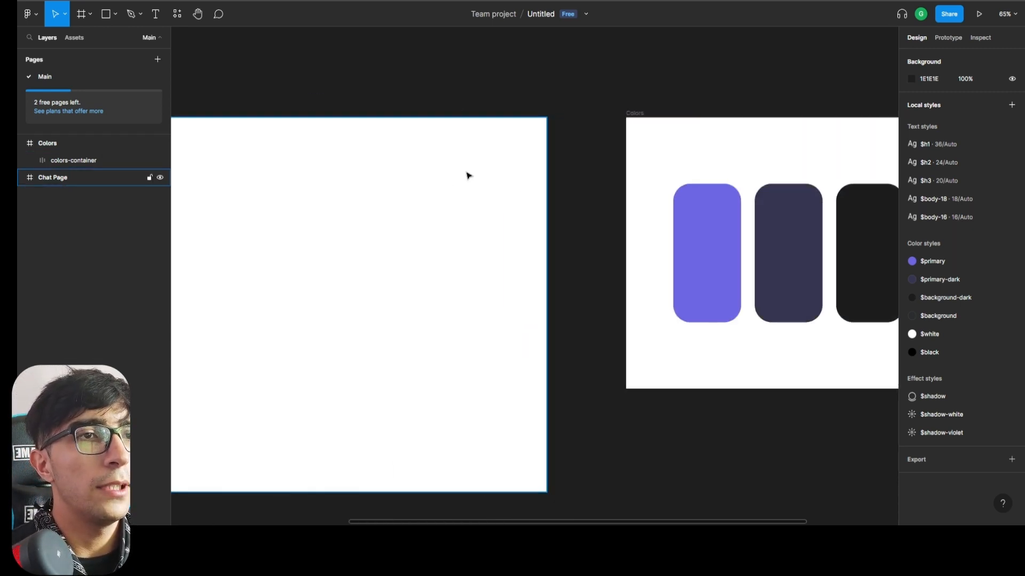
scroll(487, 168, "down", 4)
scroll(494, 166, "left", 3)
scroll(451, 153, "up", 3)
scroll(453, 155, "down", 1)
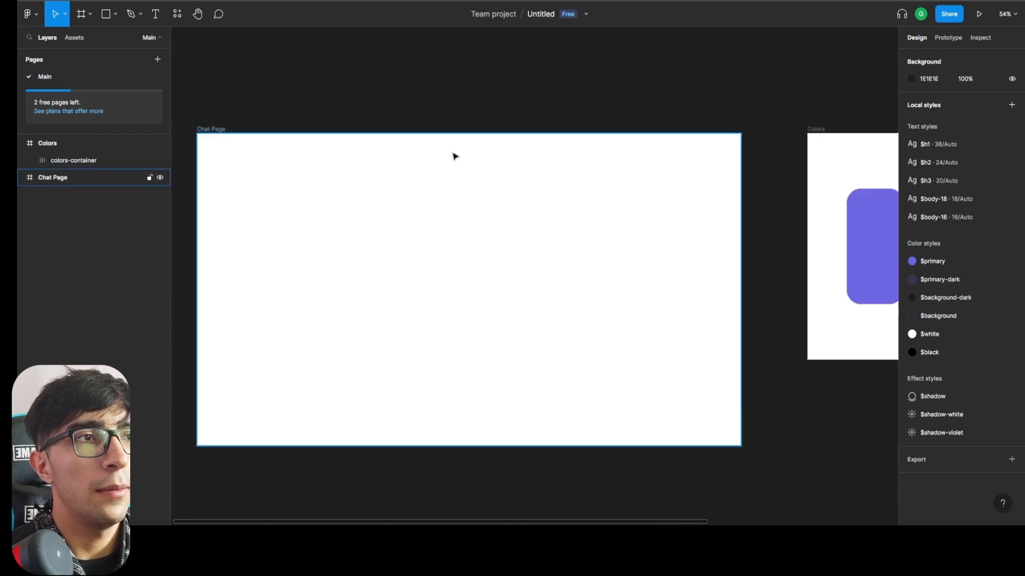
scroll(455, 165, "left", 1)
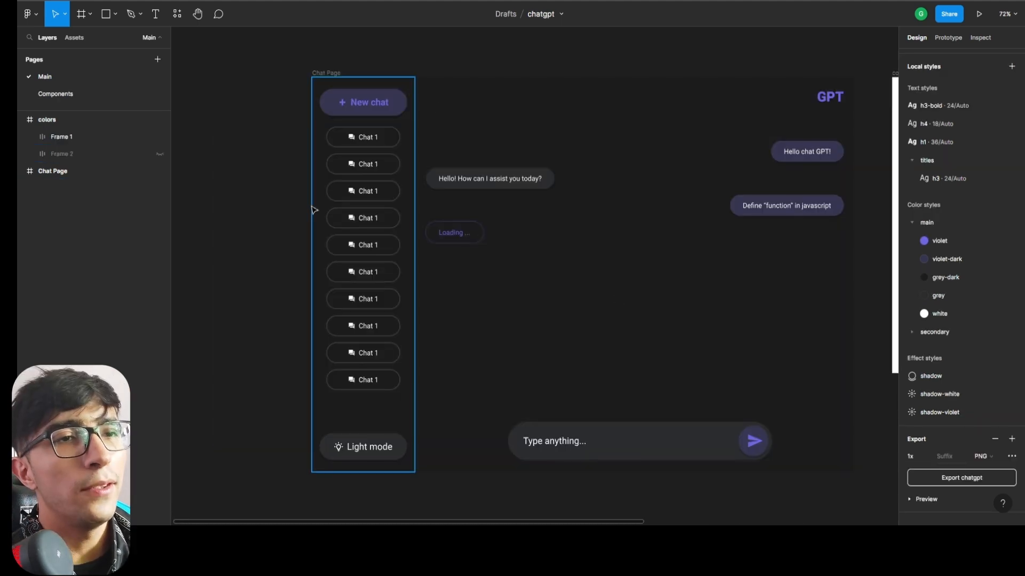
scroll(774, 264, "right", 2)
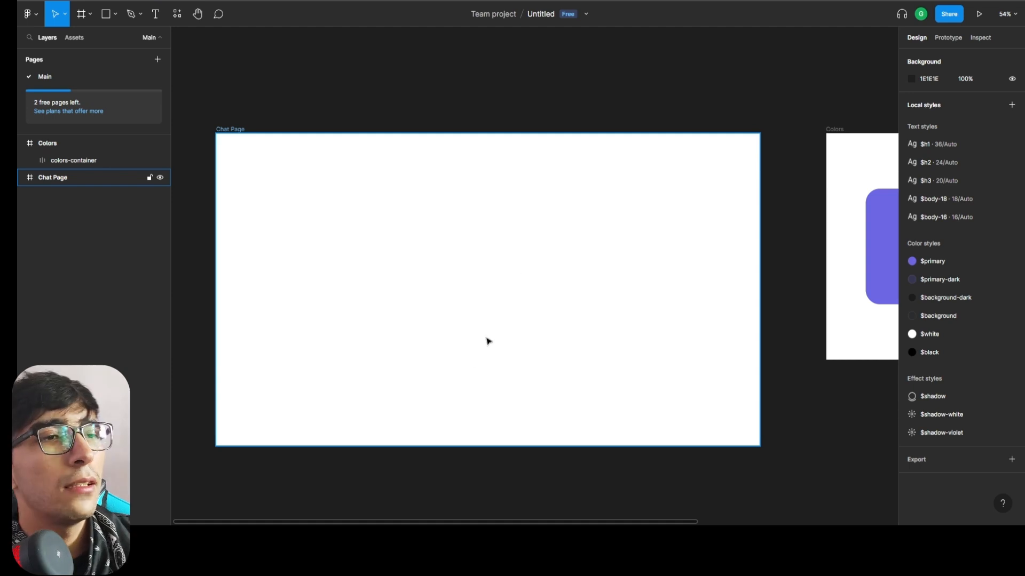
Apply the $background-dark color style to the Chat Page frame's fill.
left_click(485, 304)
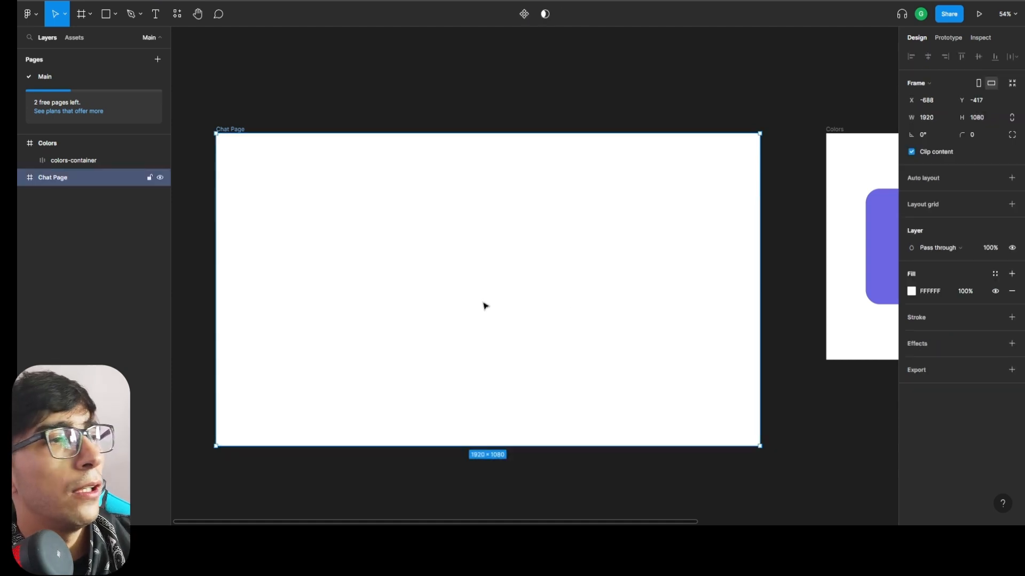
left_click(995, 274)
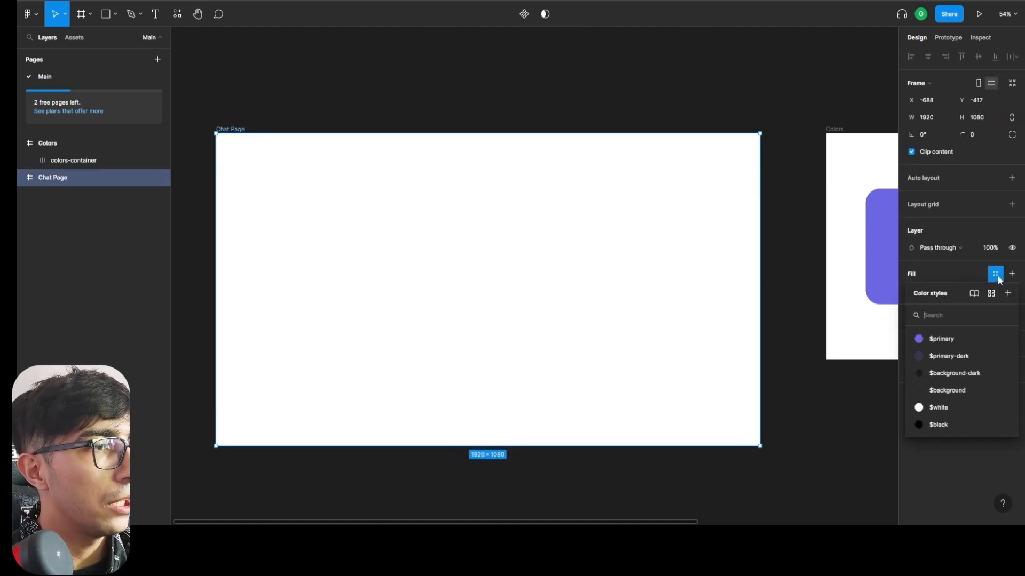
left_click(962, 373)
key("Escape")
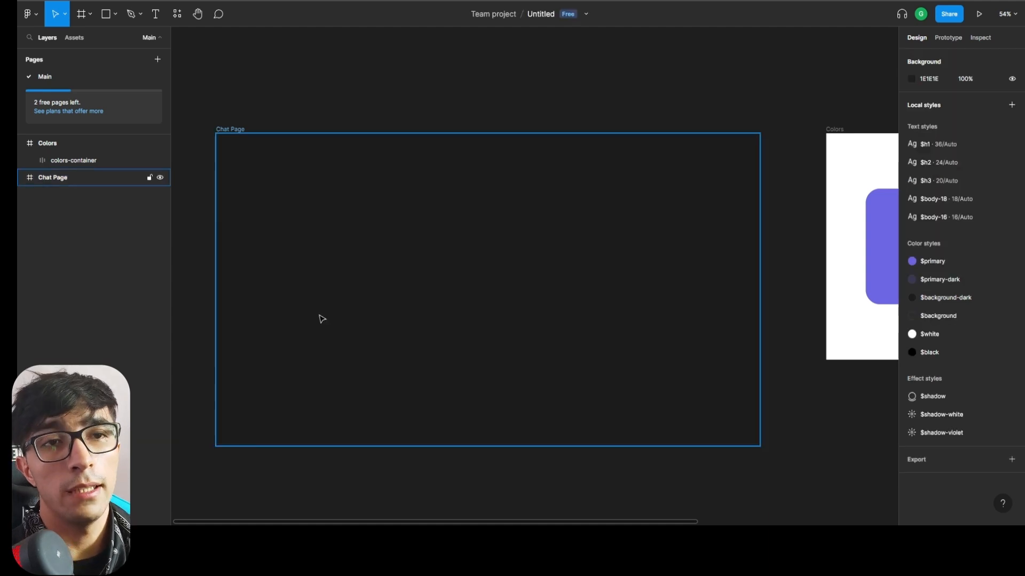
Add a layout grid to the Chat Page frame and change its type from Grid to Columns.
left_click(697, 357)
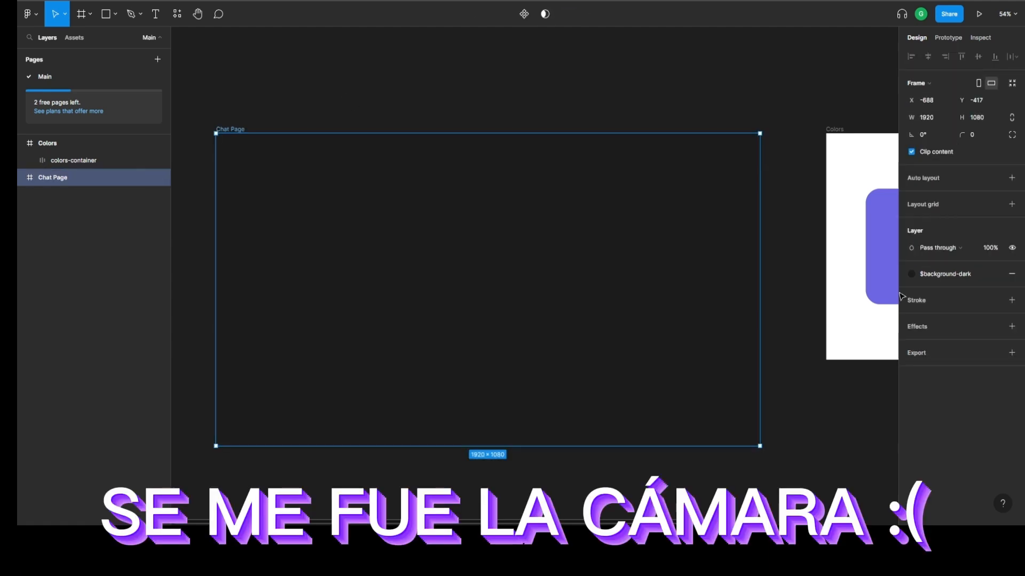
left_click(1011, 205)
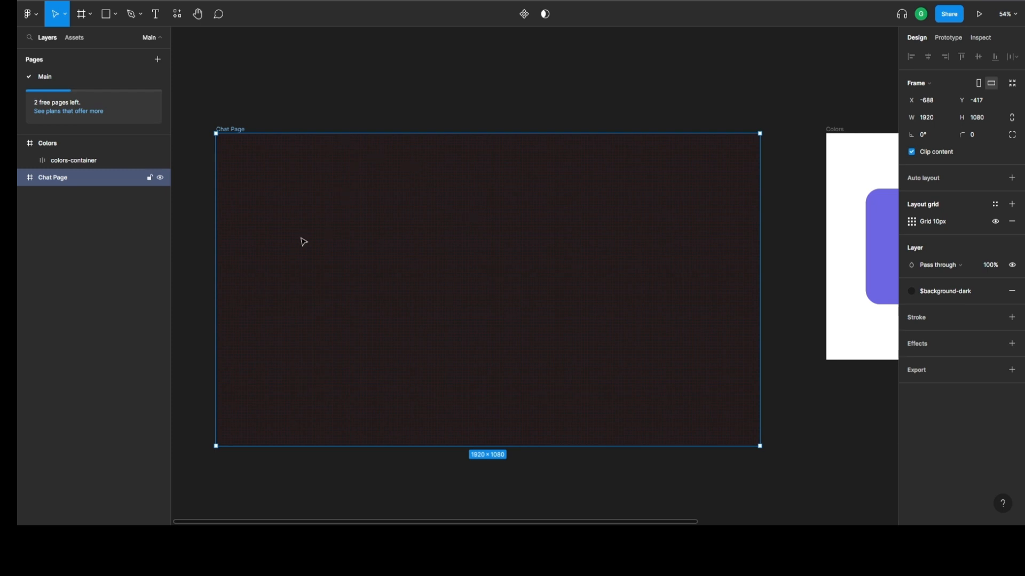
scroll(312, 208, "up", 5)
scroll(487, 226, "down", 5)
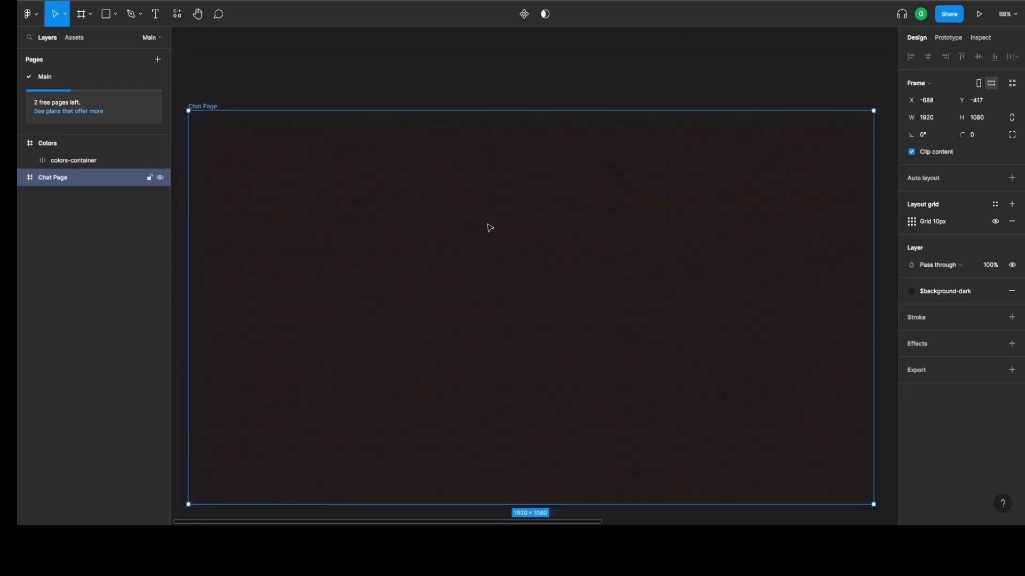
left_click(916, 223)
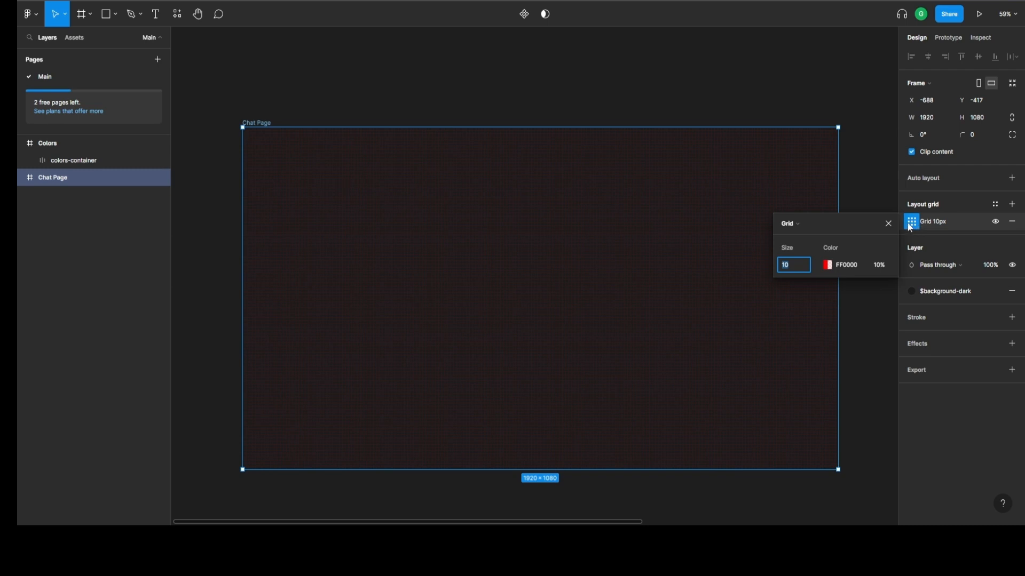
left_click(805, 224)
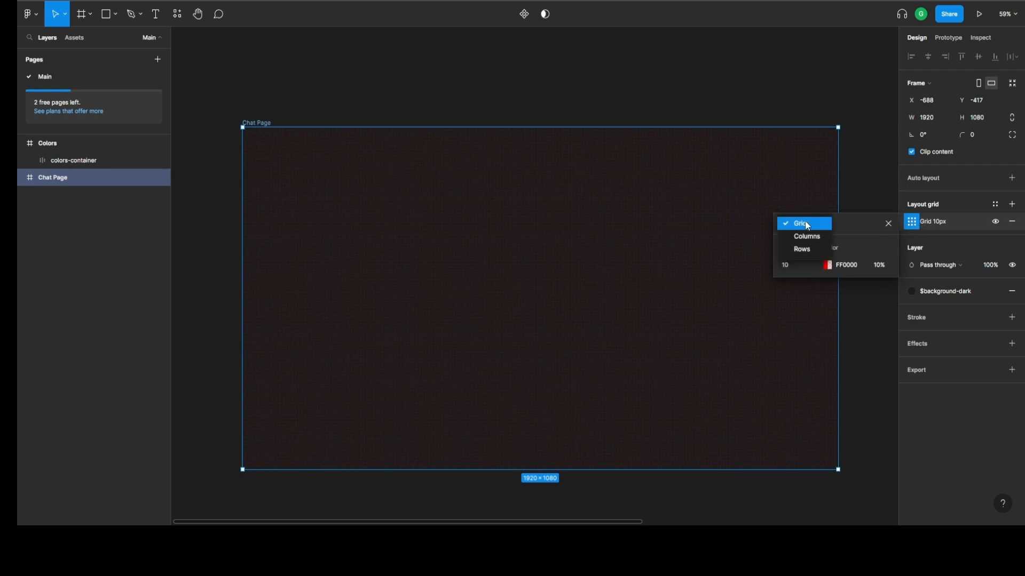
left_click(850, 224)
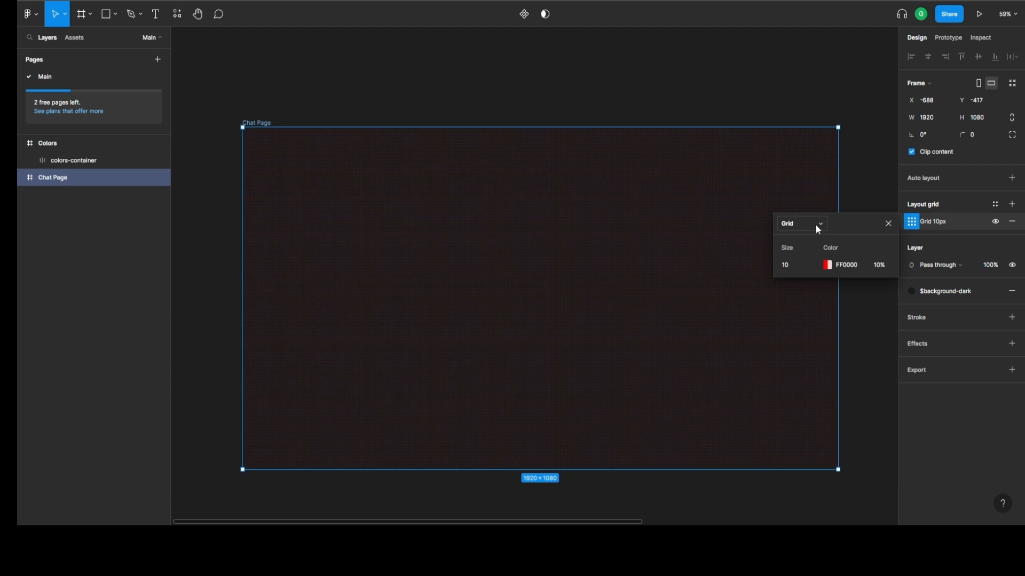
left_click(780, 227)
left_click(805, 239)
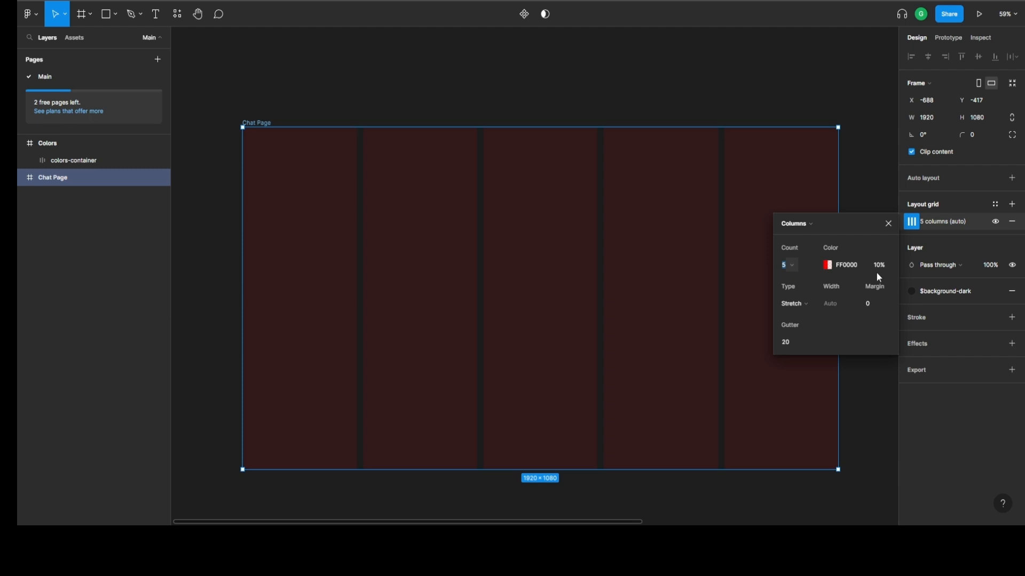
left_click(795, 264)
left_click(810, 265)
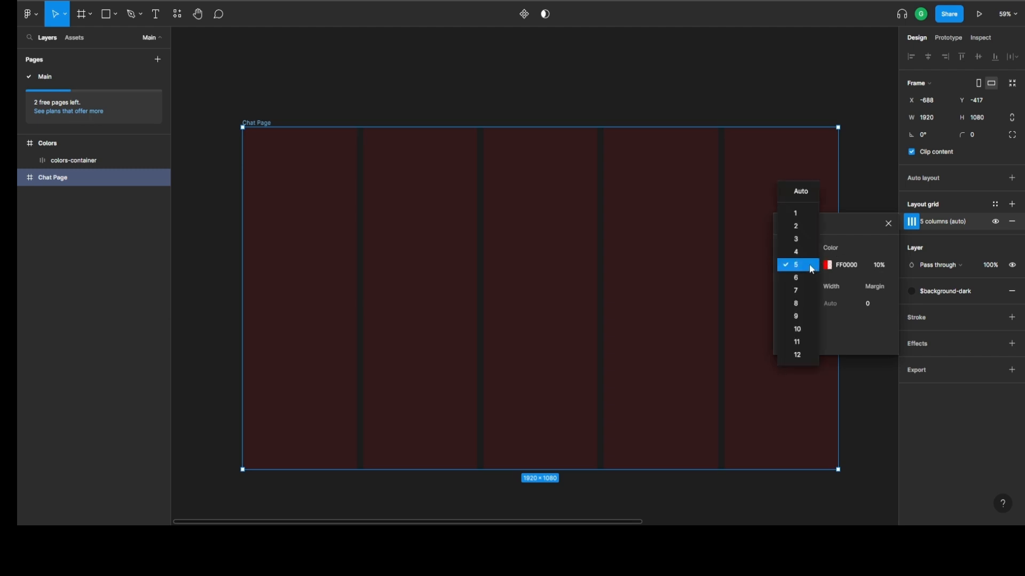
left_click(809, 266)
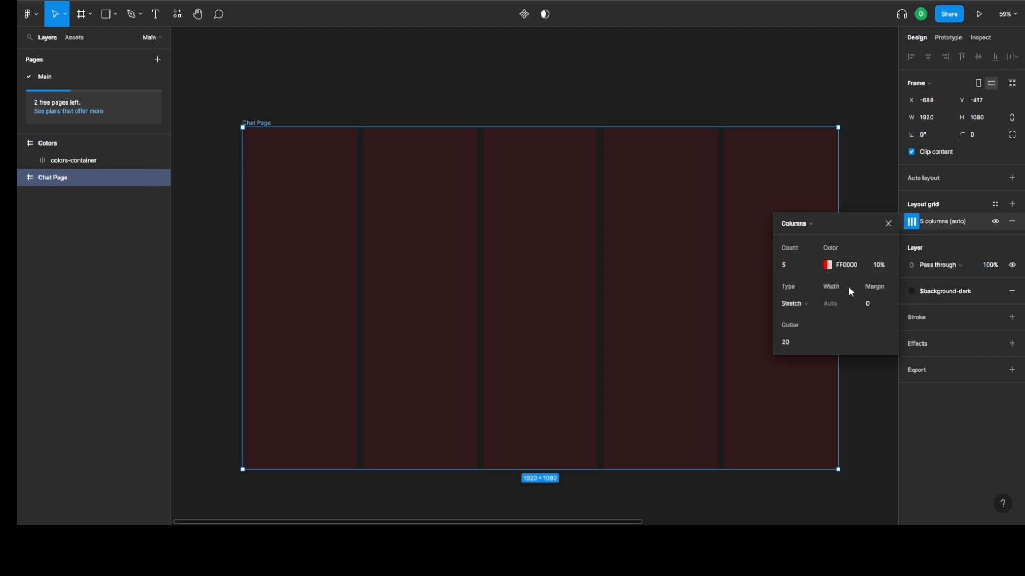
left_click(827, 265)
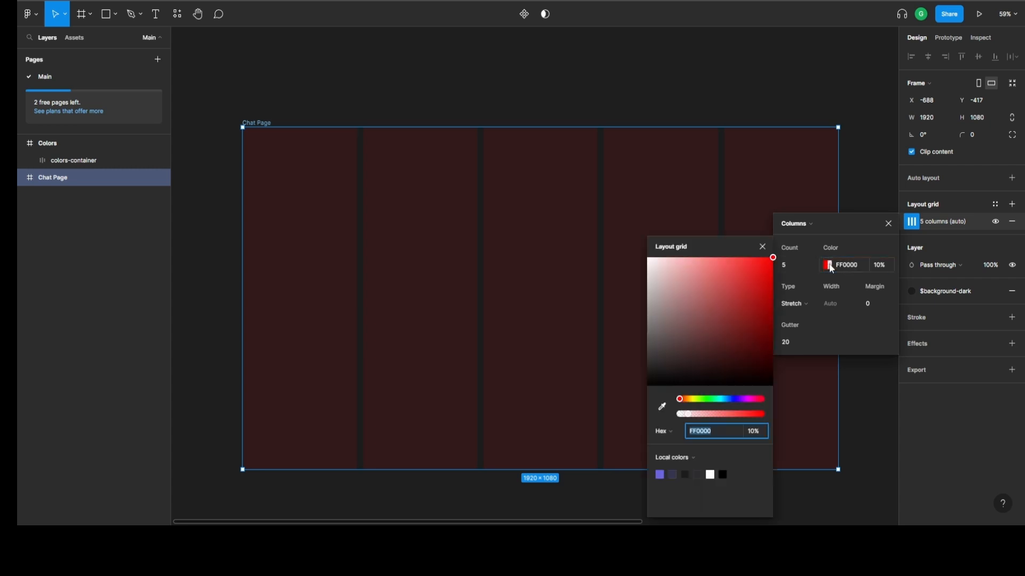
left_click(832, 265)
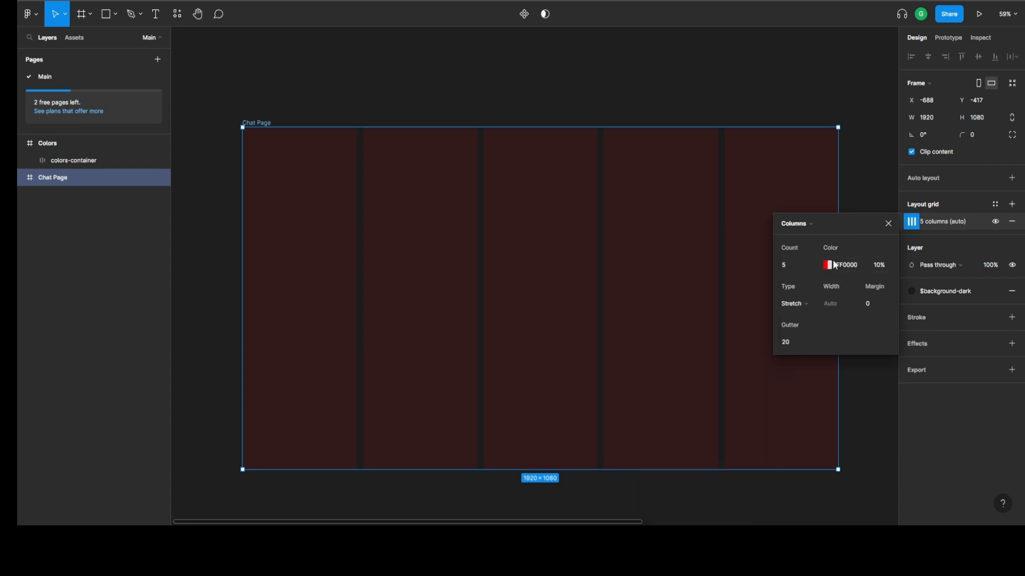
Try the Left alignment type for the Chat Page grid columns and return the type to Stretch.
left_click(805, 302)
left_click(810, 311)
left_click(815, 300)
left_click(803, 291)
left_click(801, 303)
left_click(801, 291)
left_click(801, 302)
left_click(800, 291)
left_click(800, 303)
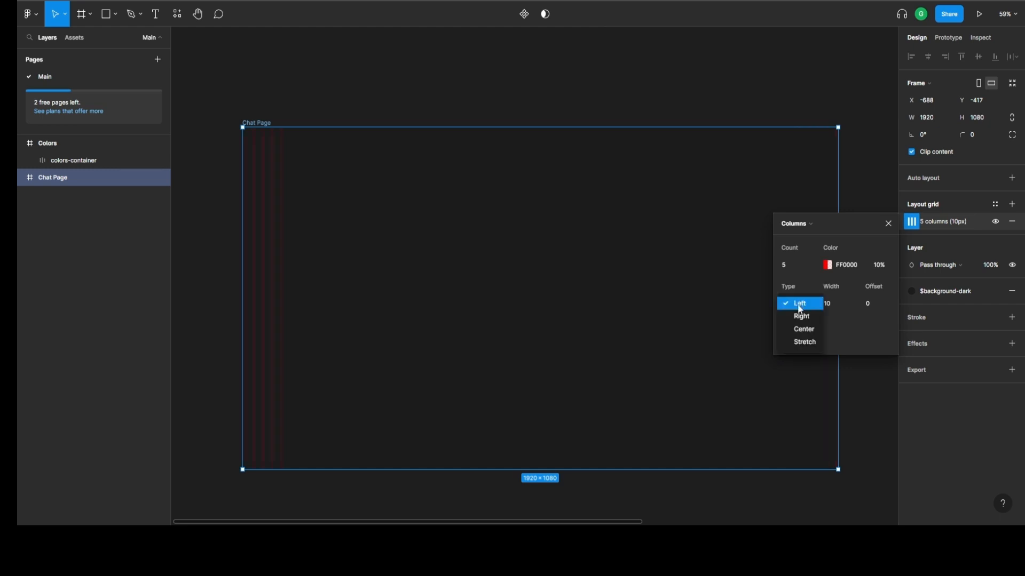
left_click(805, 342)
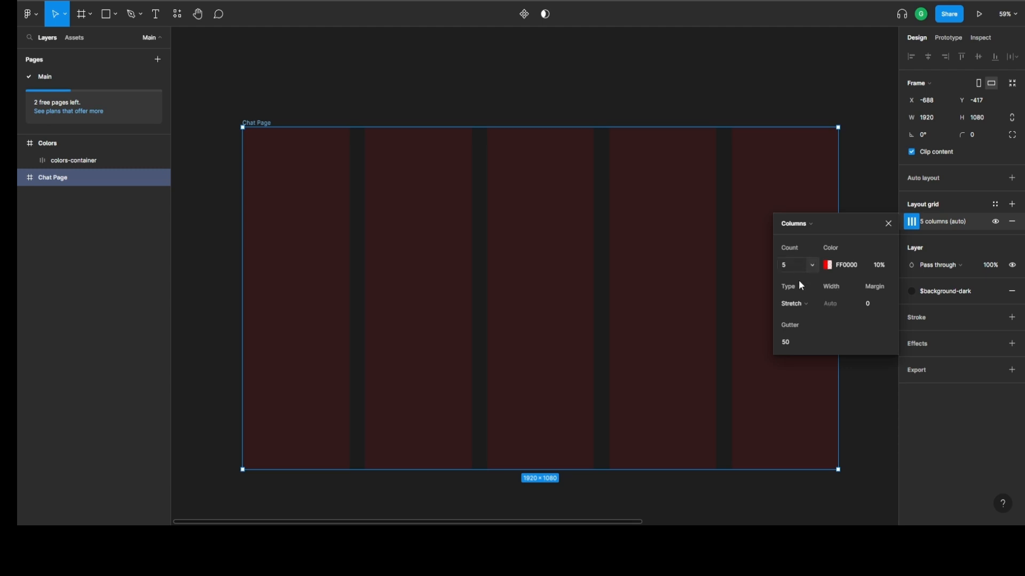
Configure the Chat Page layout grid as 6 Center-type columns with a width of 272 and a gutter of 50.
left_click(794, 304)
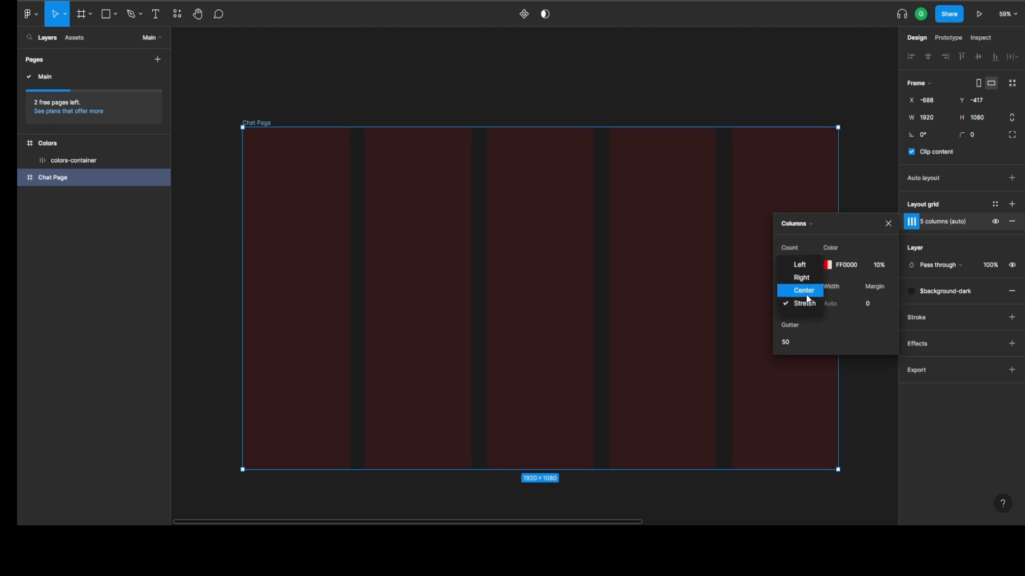
left_click(808, 299)
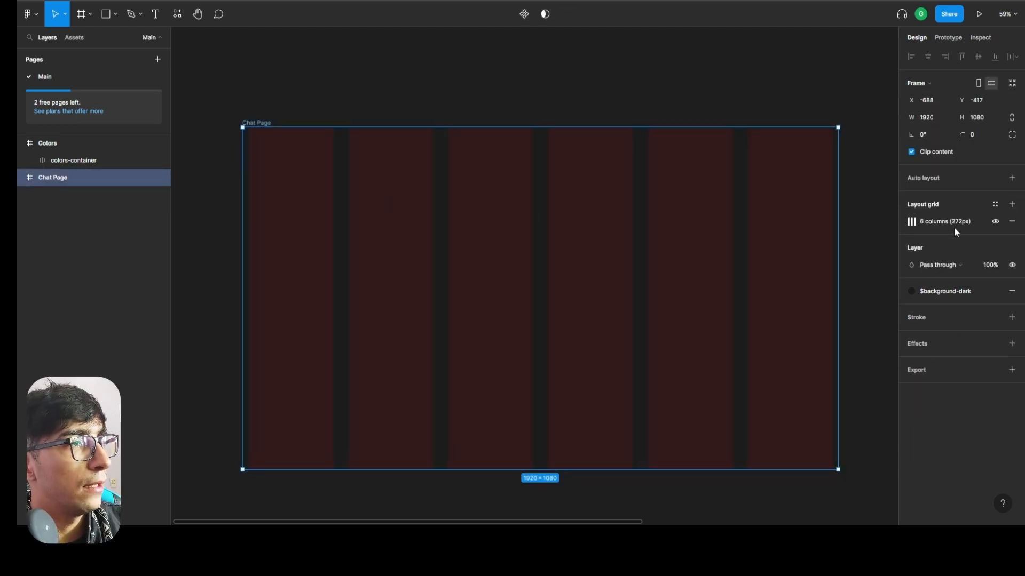
left_click(911, 221)
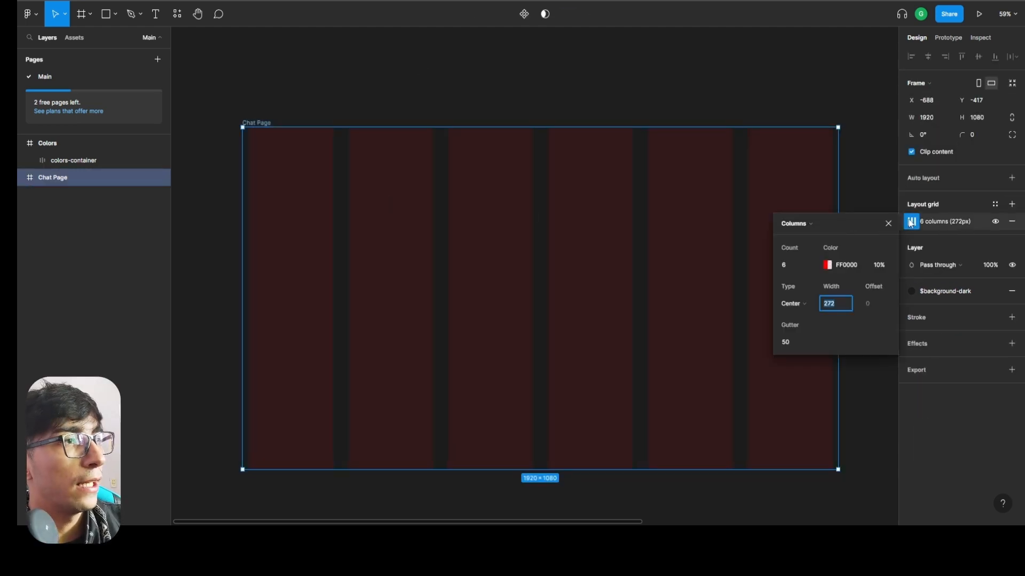
left_click(792, 267)
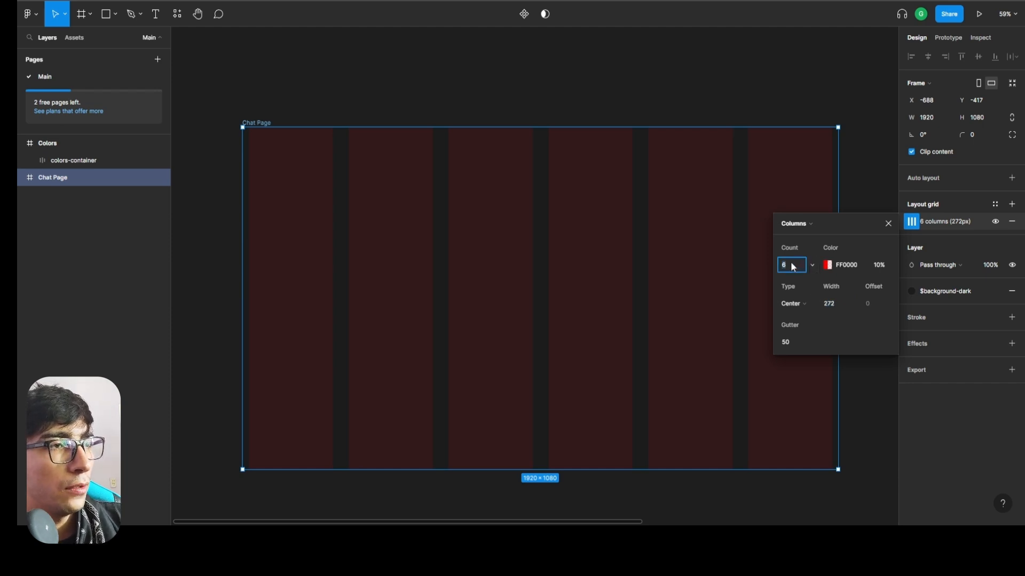
left_click(293, 90)
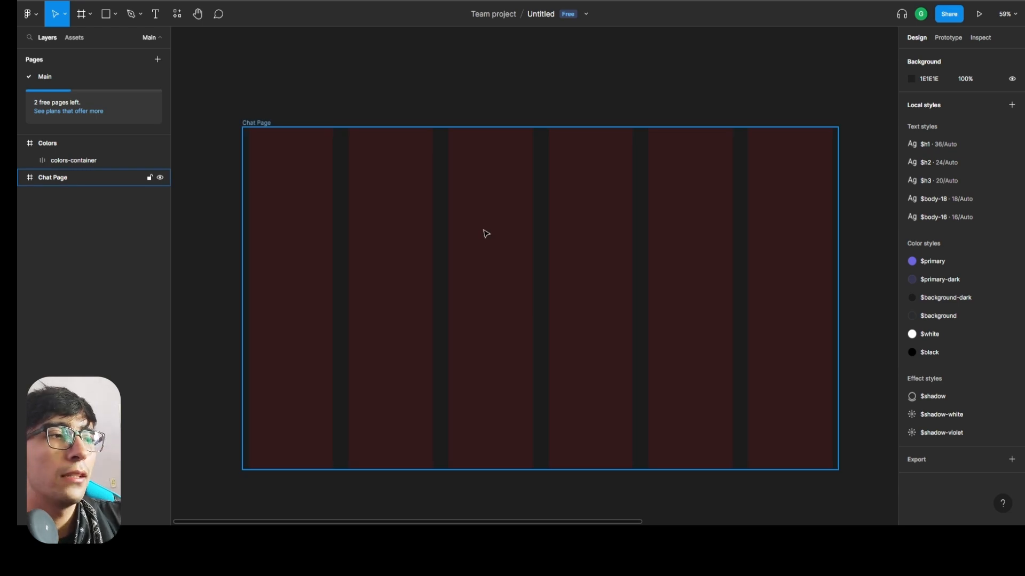
Set the column type of the Chat Page frame's layout grid to Stretch.
left_click(720, 231)
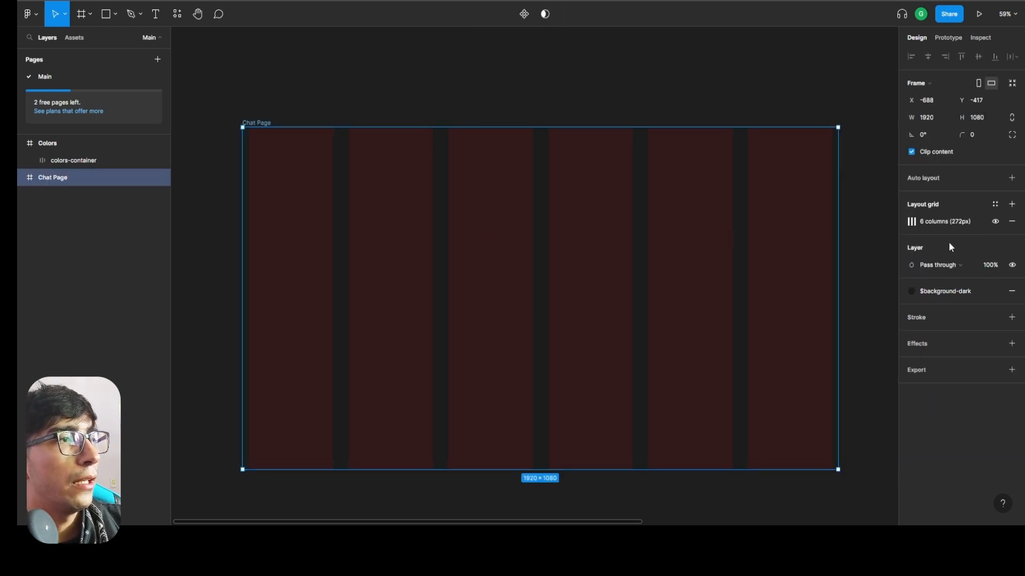
left_click(912, 222)
left_click(850, 302)
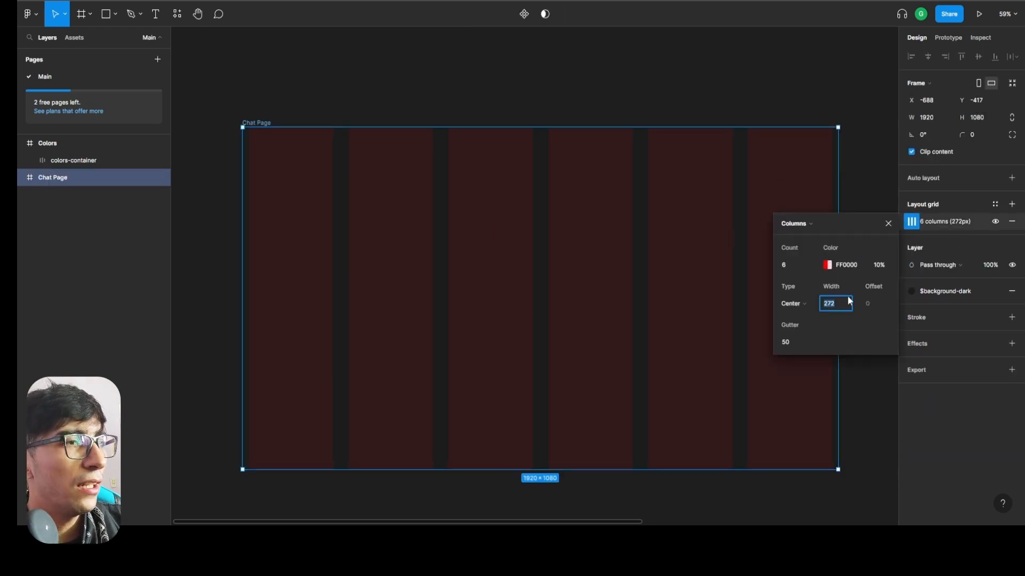
left_click(801, 302)
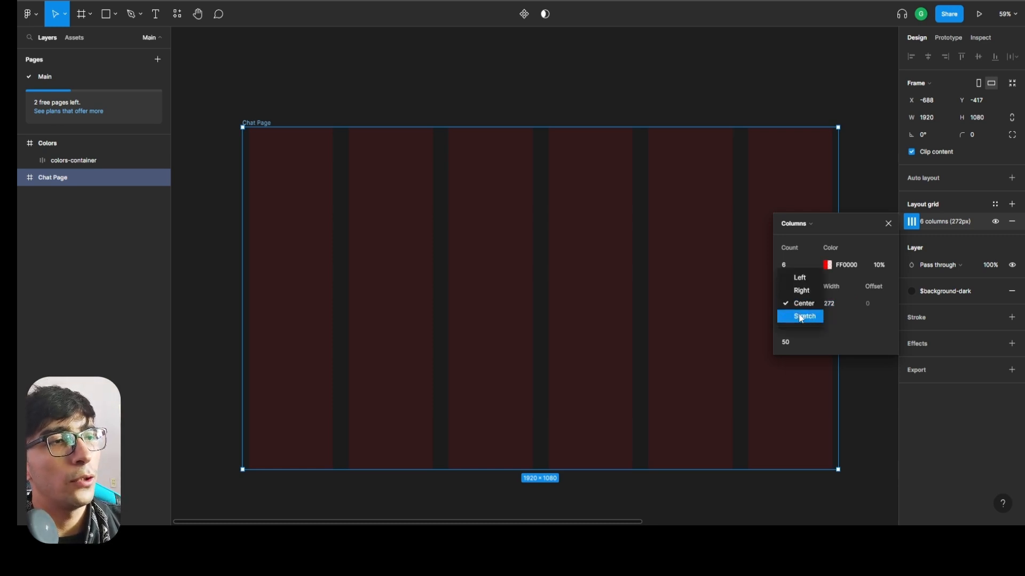
left_click(803, 315)
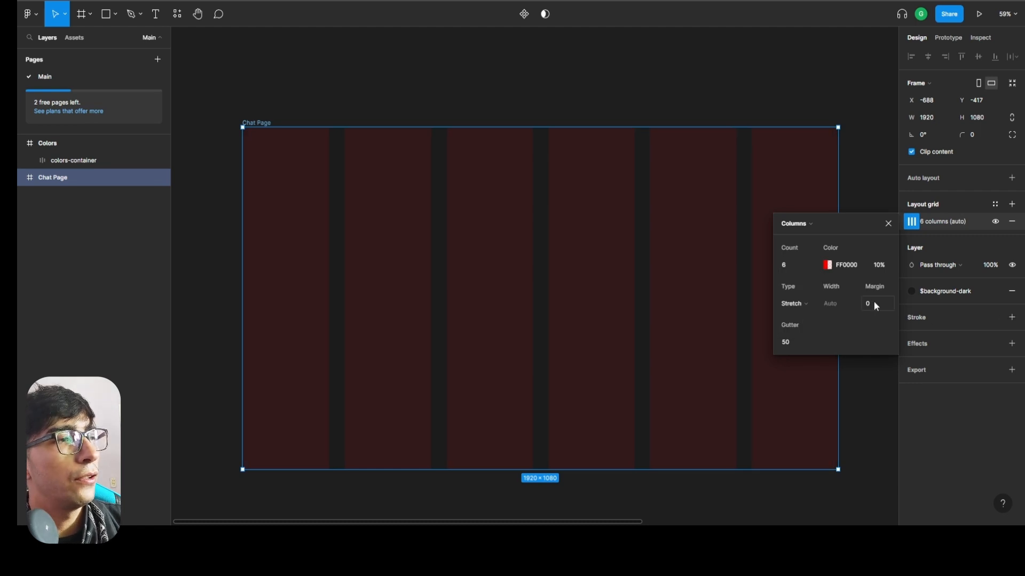
Set the gutter of the Chat Page column grid to 70 and close the grid settings.
left_click(788, 343)
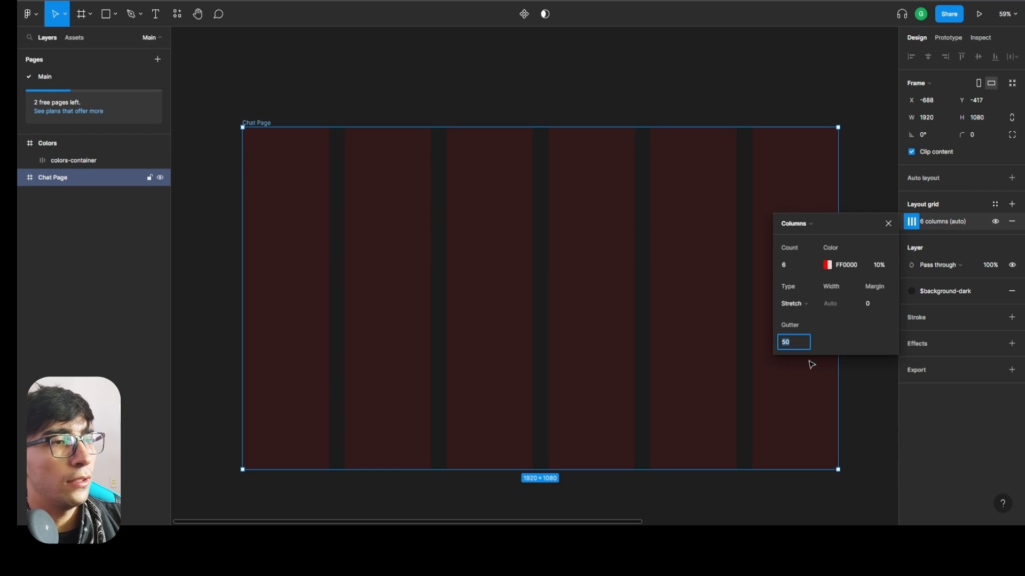
type("70")
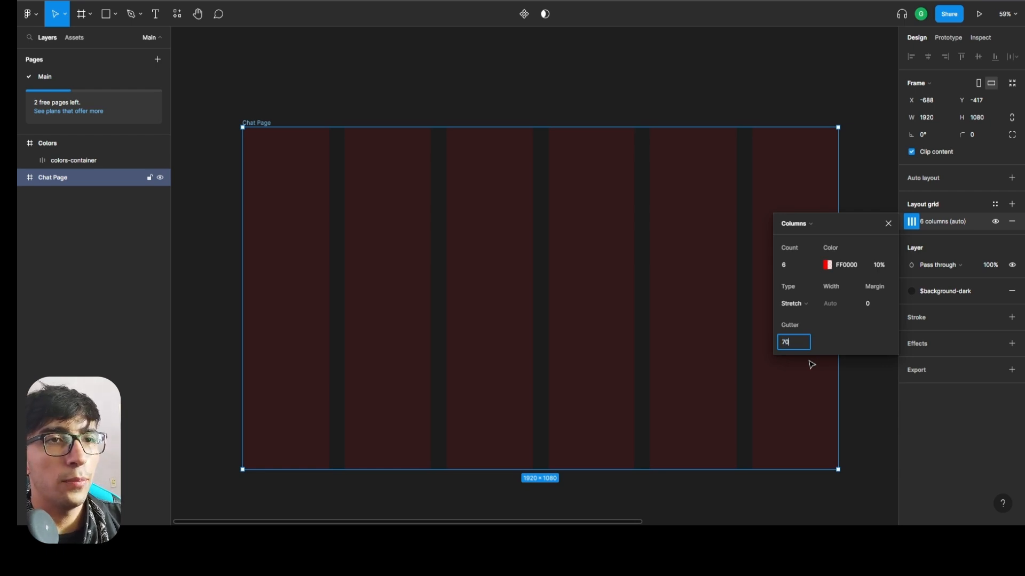
key("Return")
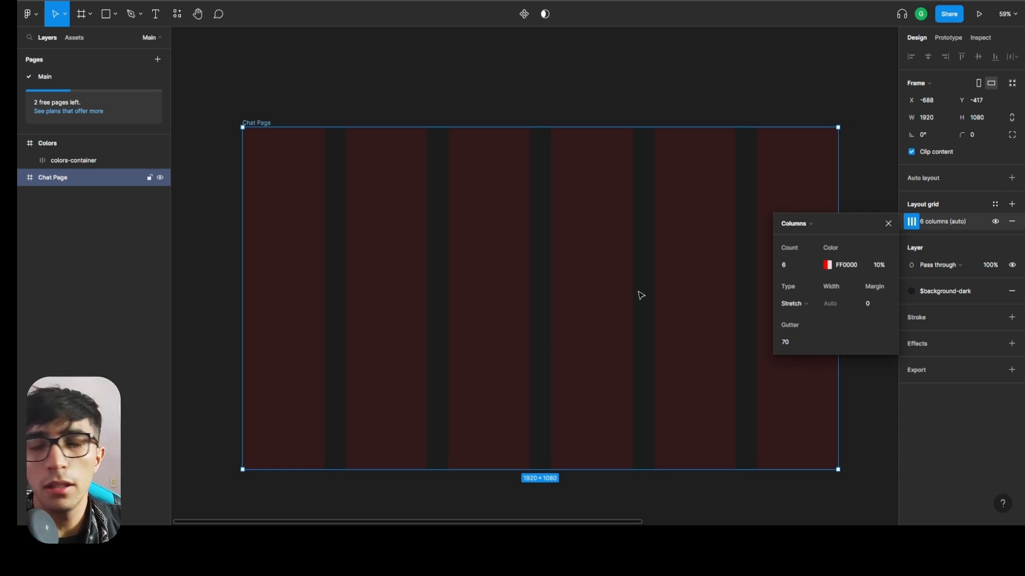
left_click(881, 446)
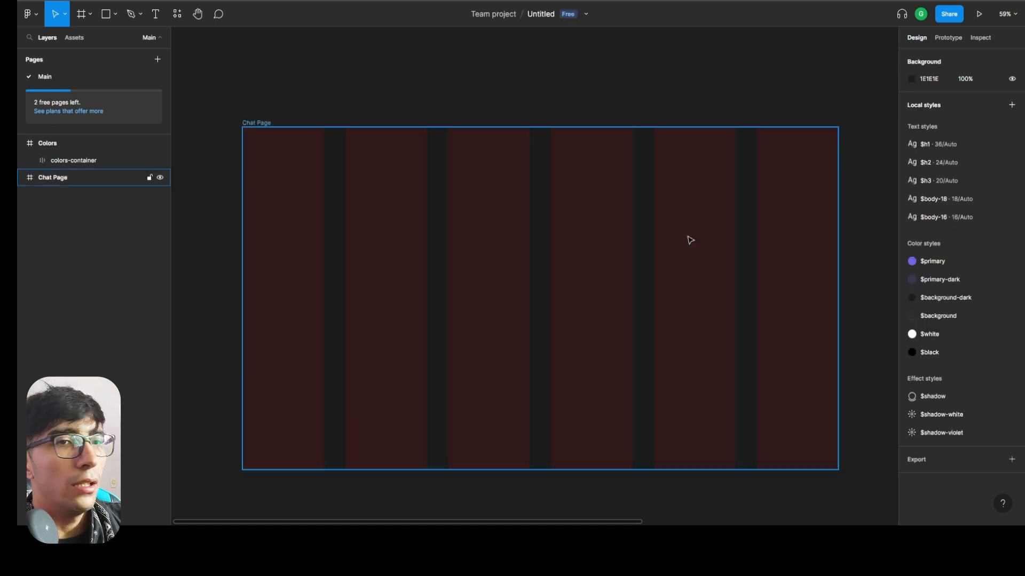
Draw a full-height rectangle over the first grid column of the Chat Page frame and widen it to about 262 px.
left_click(348, 304)
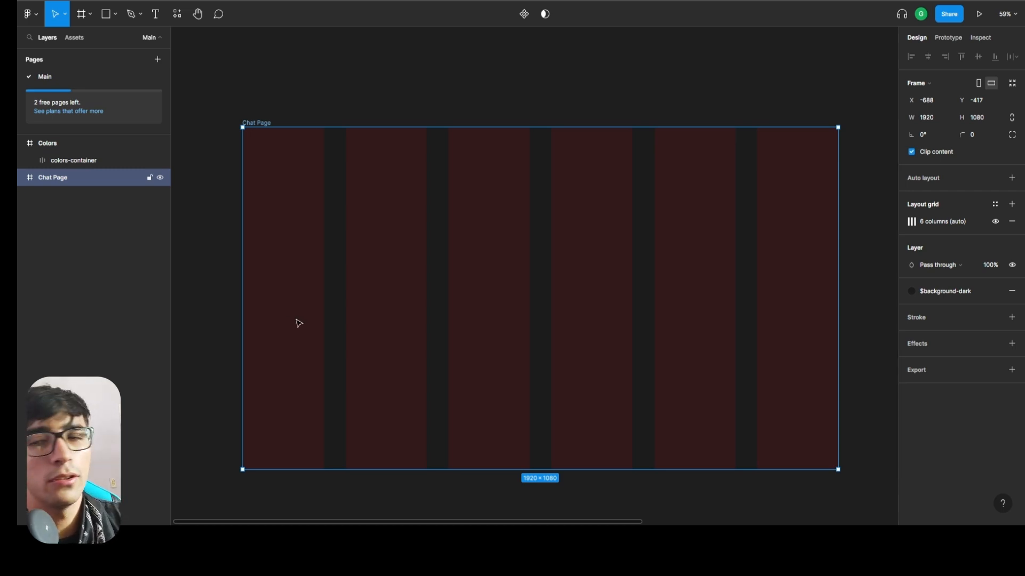
left_click(380, 85)
left_click(75, 176)
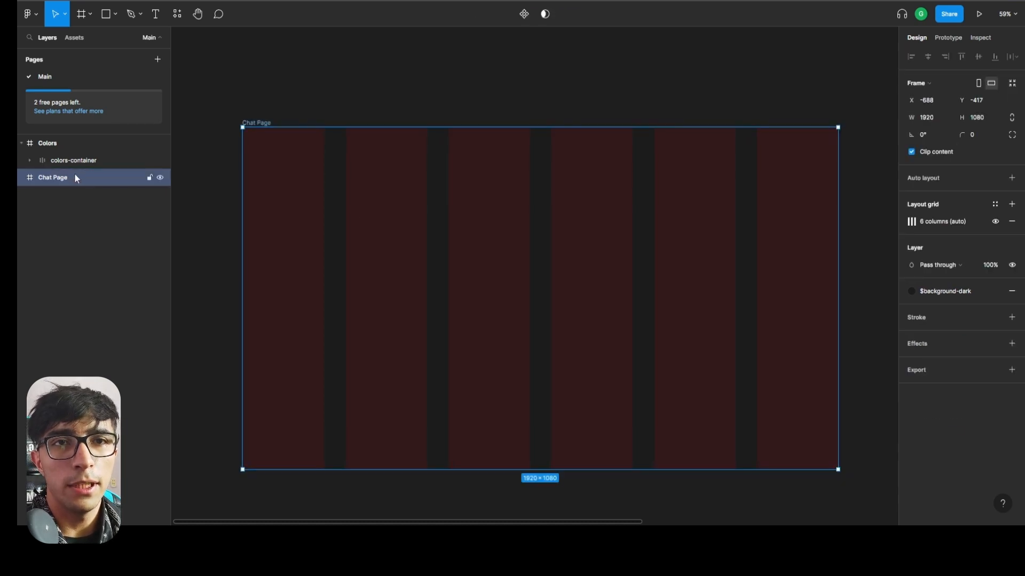
key("r")
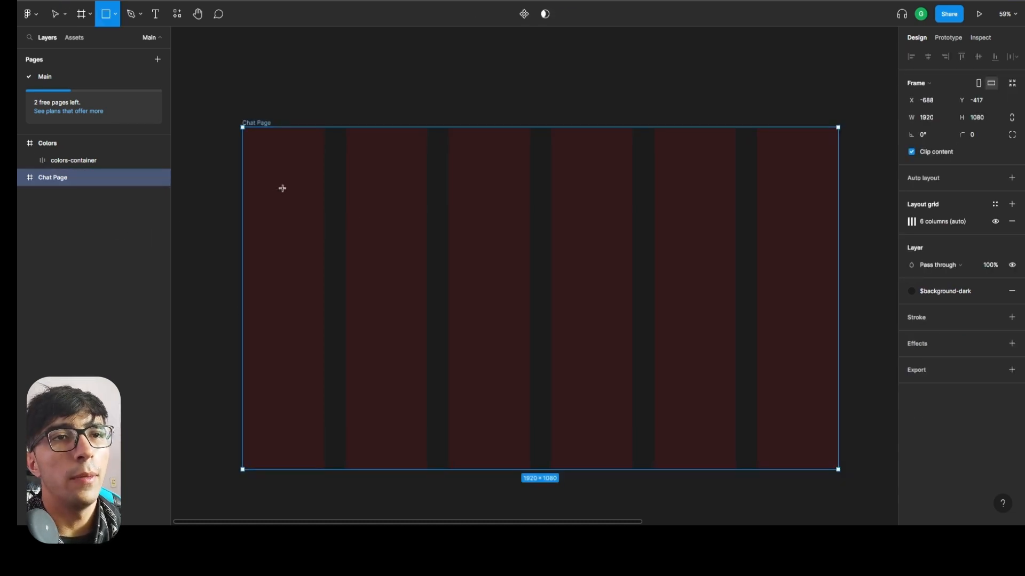
left_click(250, 139)
left_click_drag(261, 155, 322, 470)
scroll(332, 208, "up", 10)
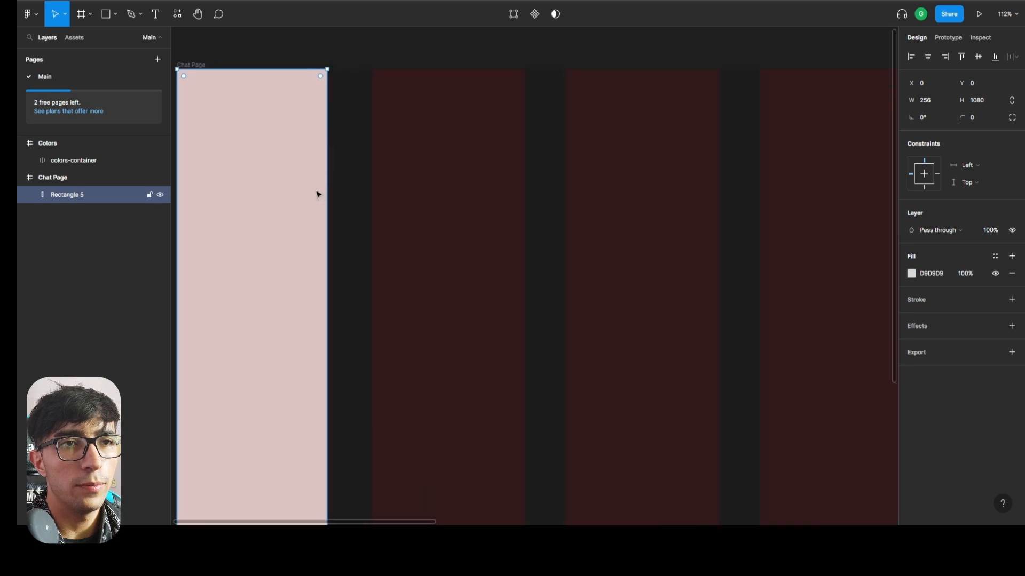
left_click_drag(339, 143, 347, 143)
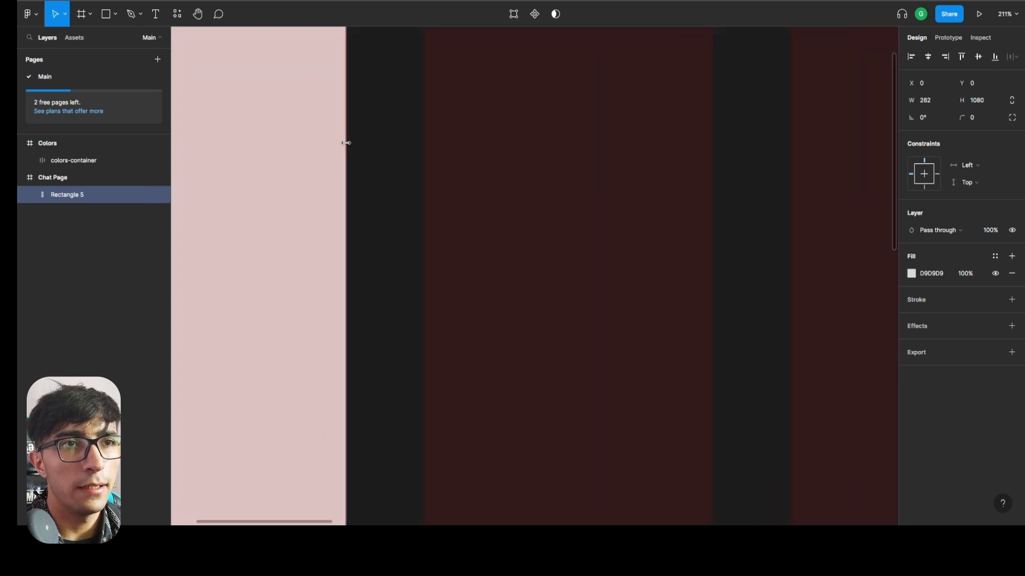
scroll(326, 146, "down", 10)
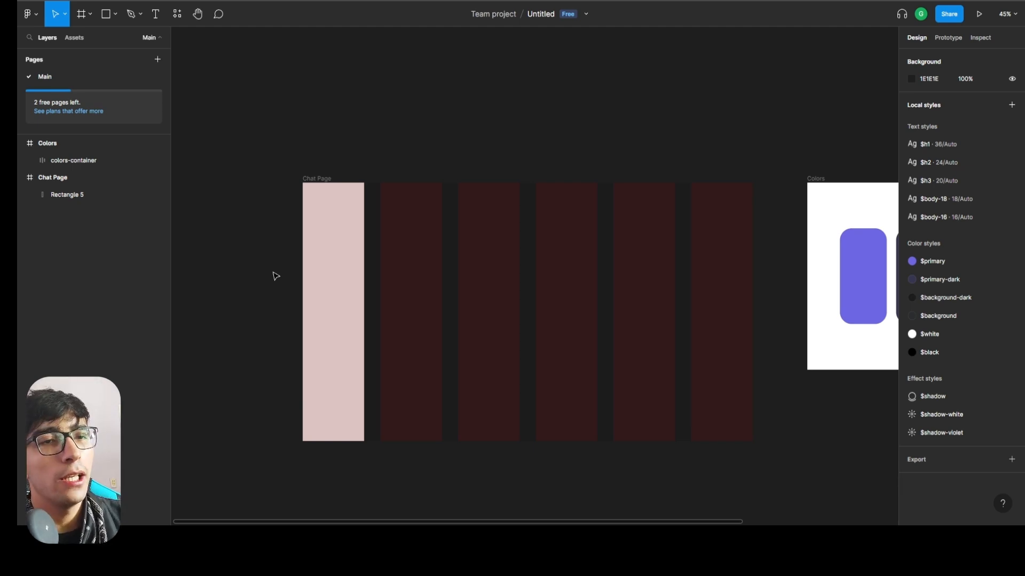
Place a 100 × 100 square on the upper part of the column rectangle, at about X 48, Y 46.
left_click(344, 232)
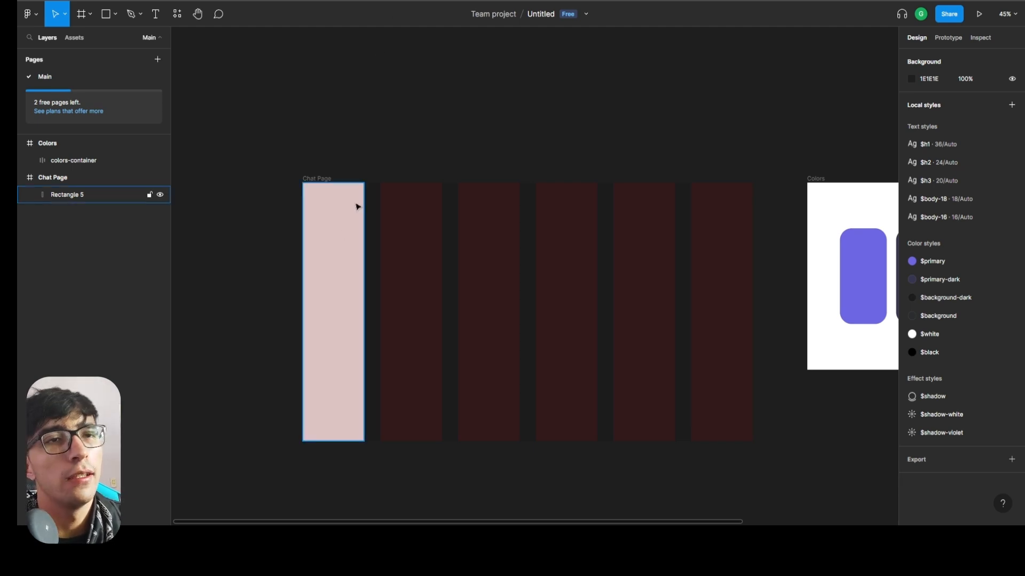
scroll(355, 204, "up", 6)
left_click(98, 218)
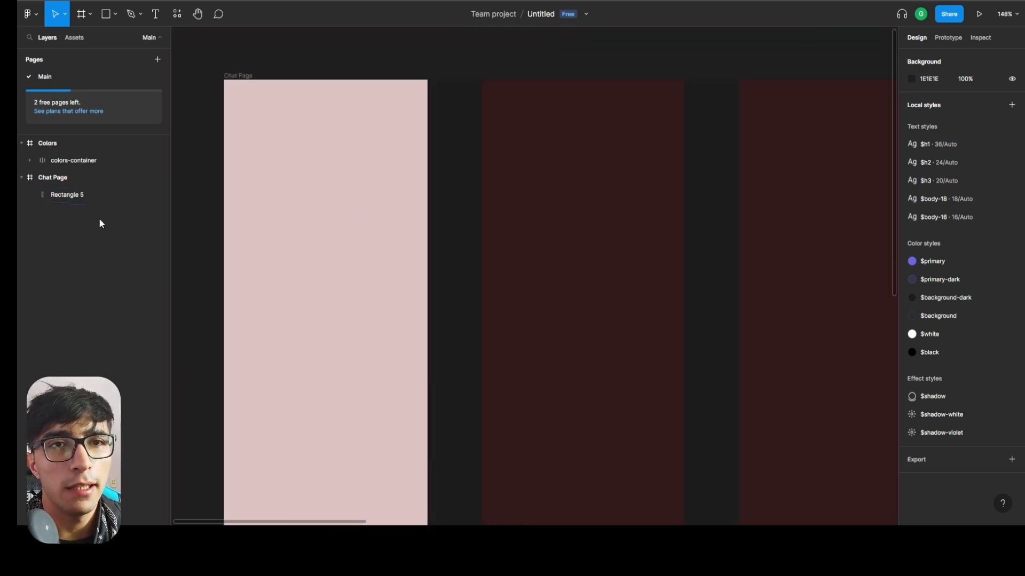
key("r")
left_click(269, 134)
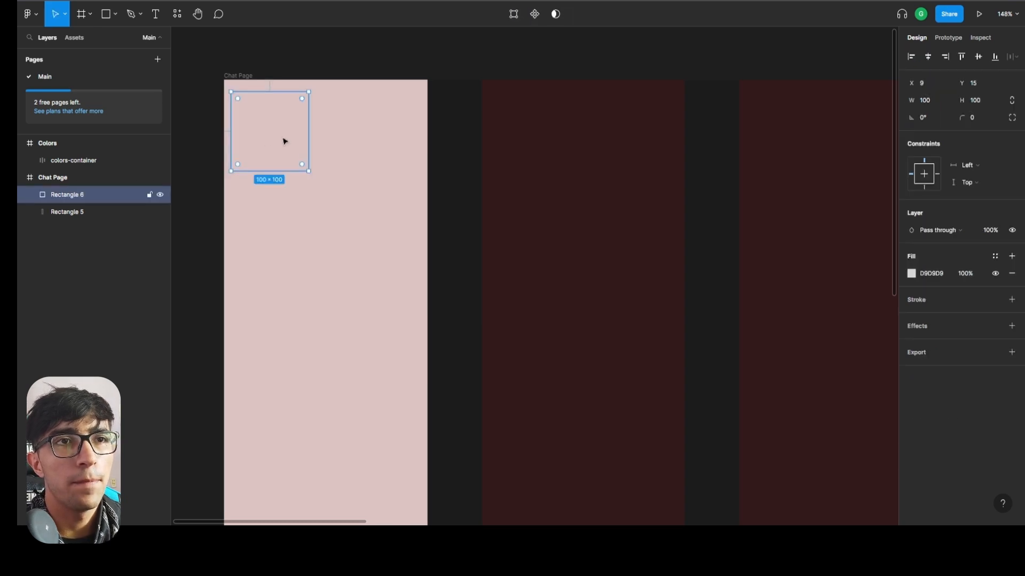
left_click_drag(283, 139, 313, 164)
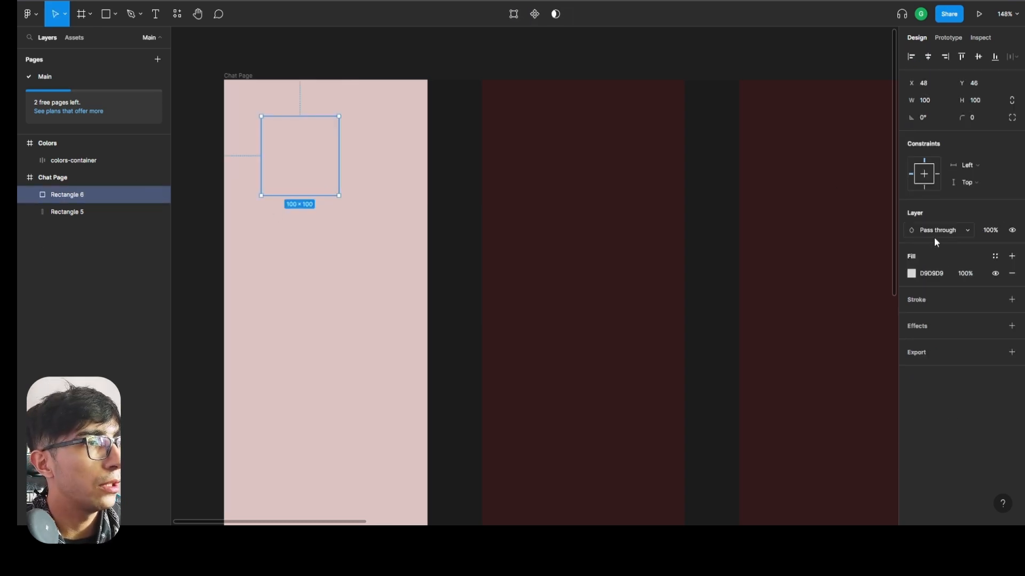
Fill the small square with red A41A1A and move it down to about X 53, Y 74.
left_click(912, 273)
left_click(879, 303)
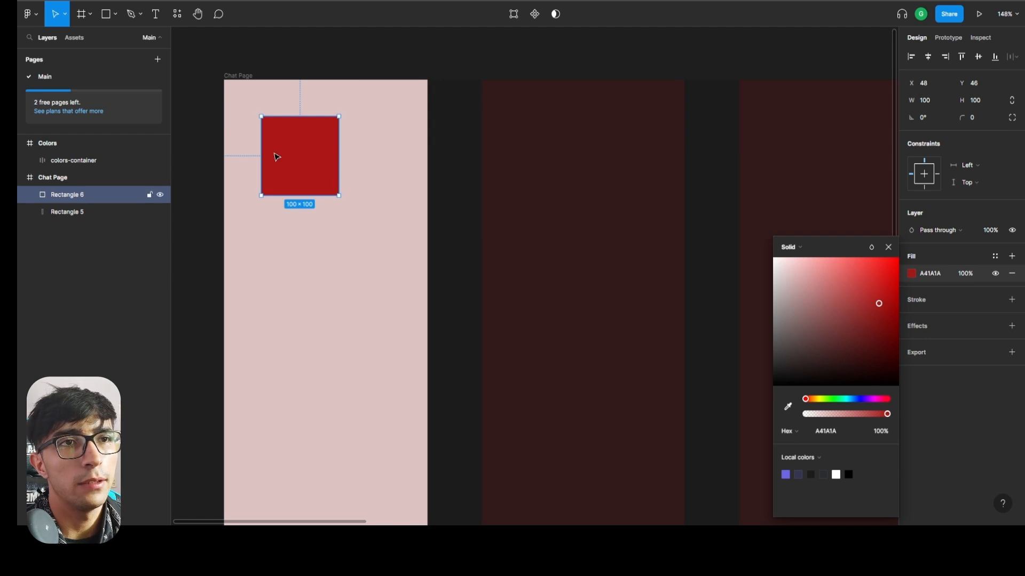
key("Escape")
left_click_drag(316, 145, 319, 167)
Add the text "NEW CHAT" on top of the red square.
key("t")
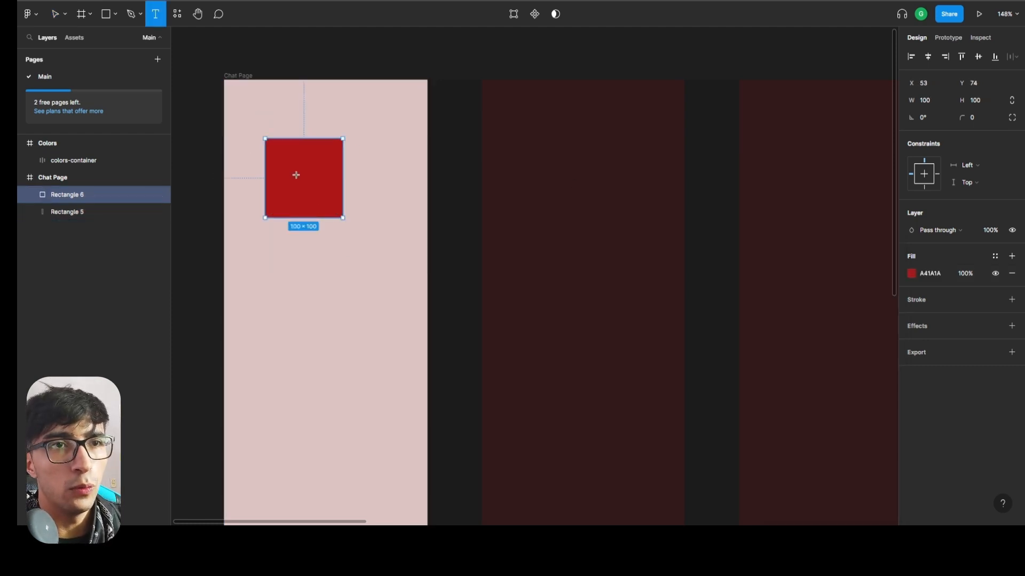
left_click(292, 180)
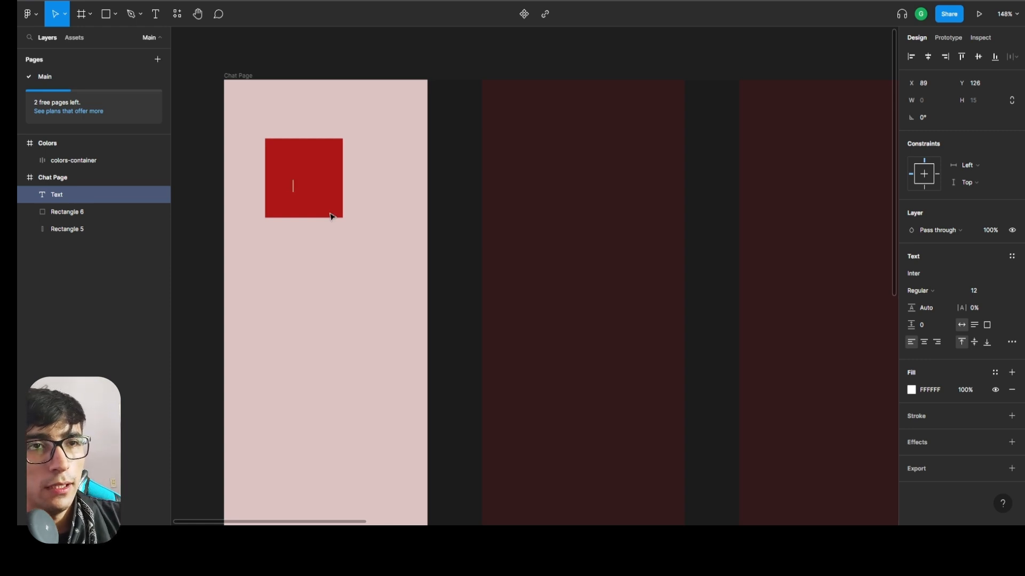
type("NEW CHAT")
Apply the $body-18 text style and the $primary color style to the NEW CHAT text.
key("ctrl+a")
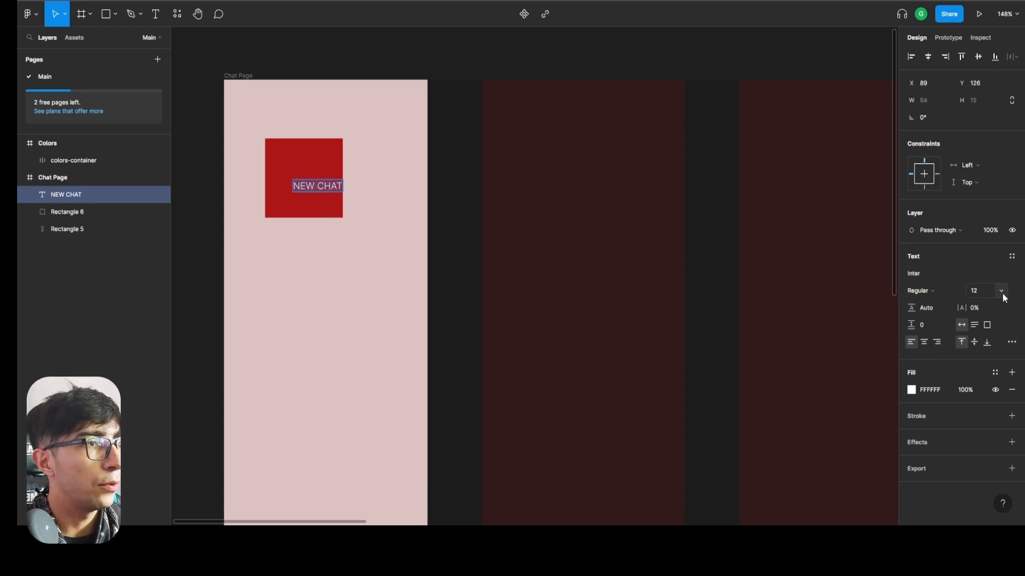
left_click(1012, 257)
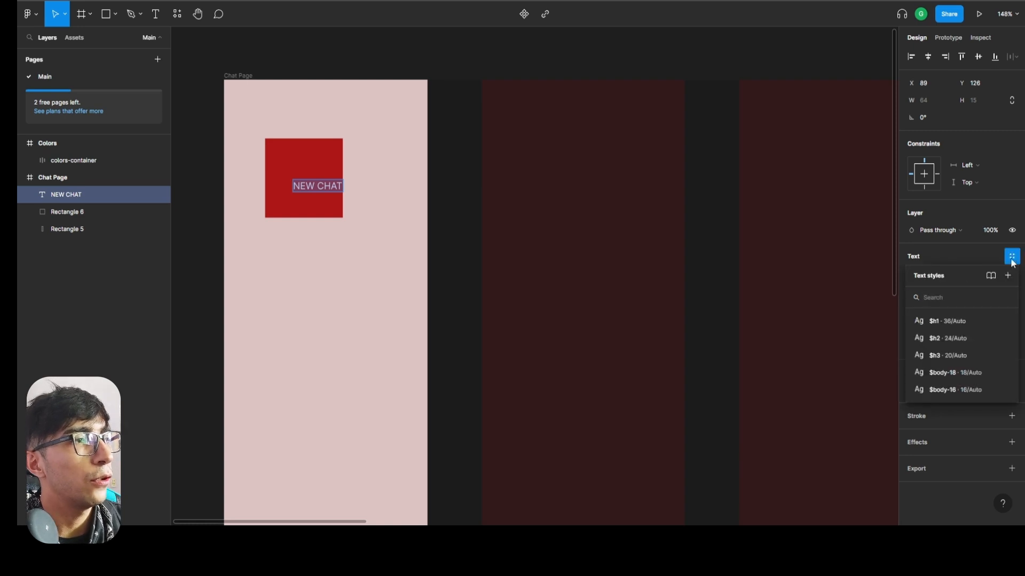
left_click(1012, 260)
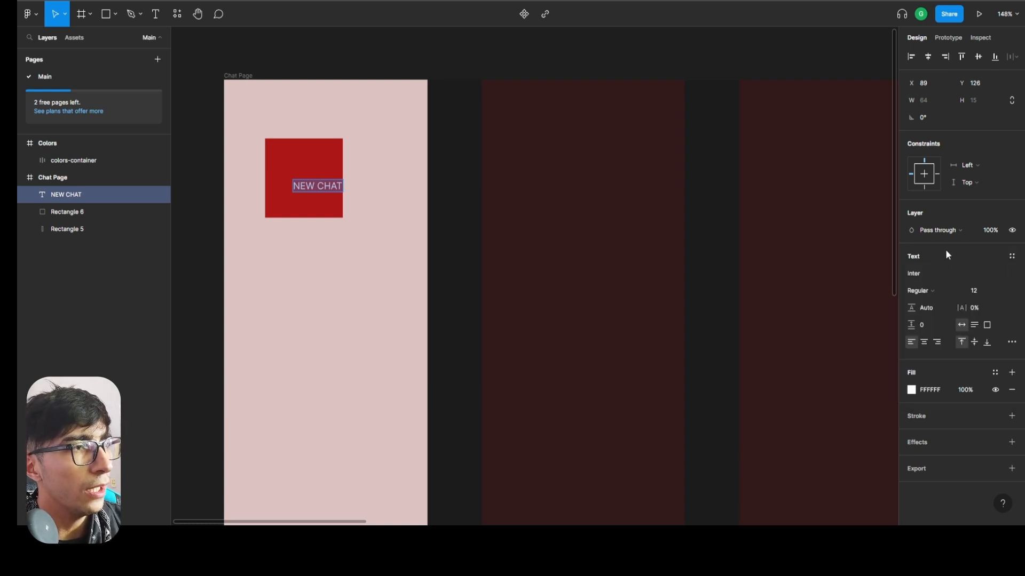
left_click(1013, 259)
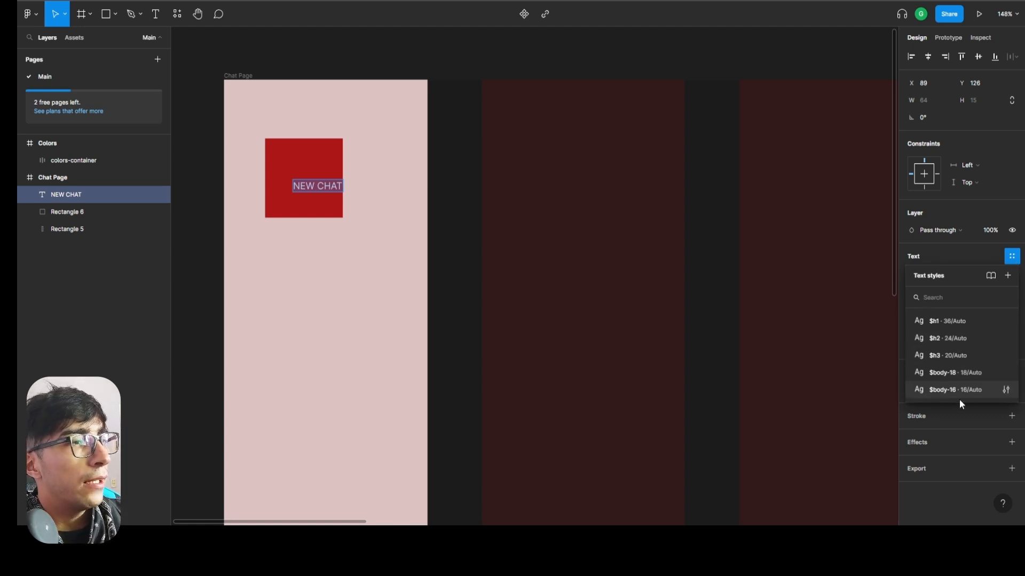
left_click(962, 375)
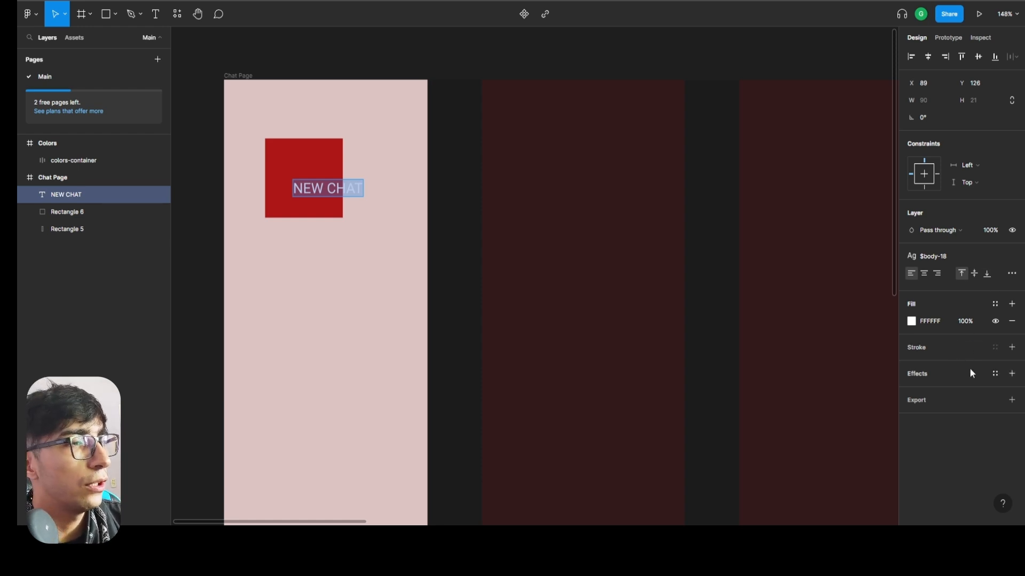
left_click(996, 305)
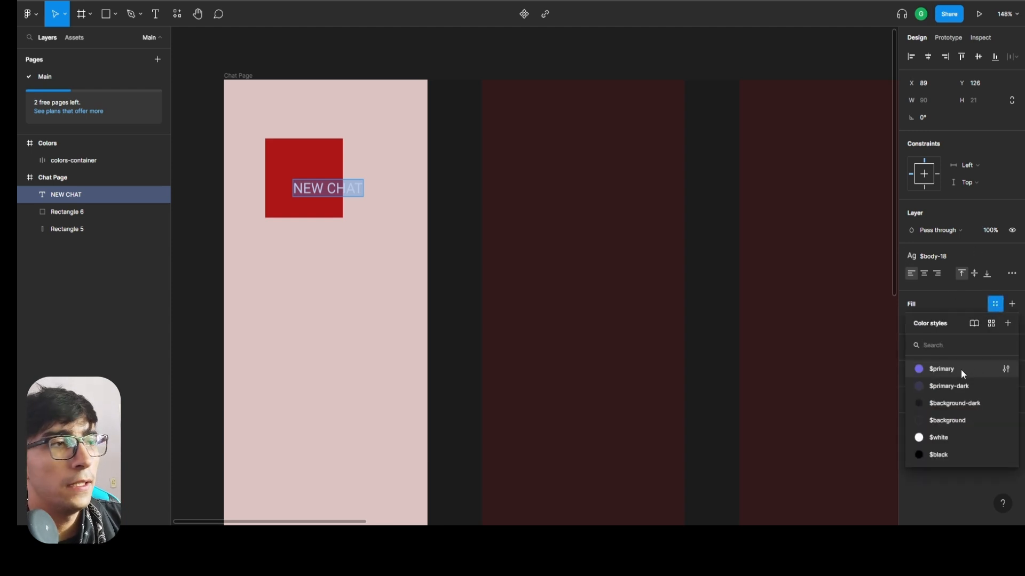
left_click(959, 368)
key("Return")
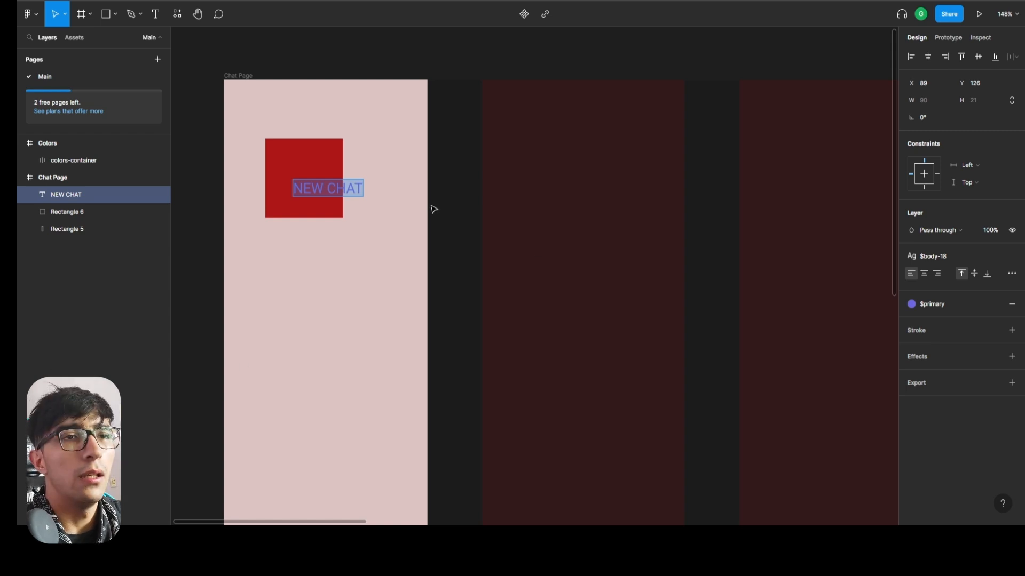
left_click(57, 215)
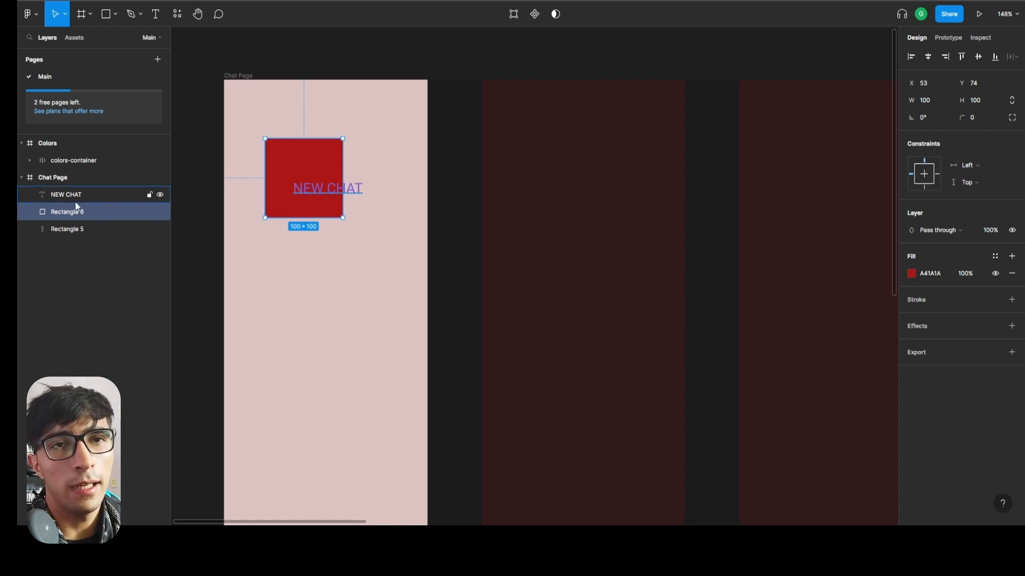
left_click(67, 198)
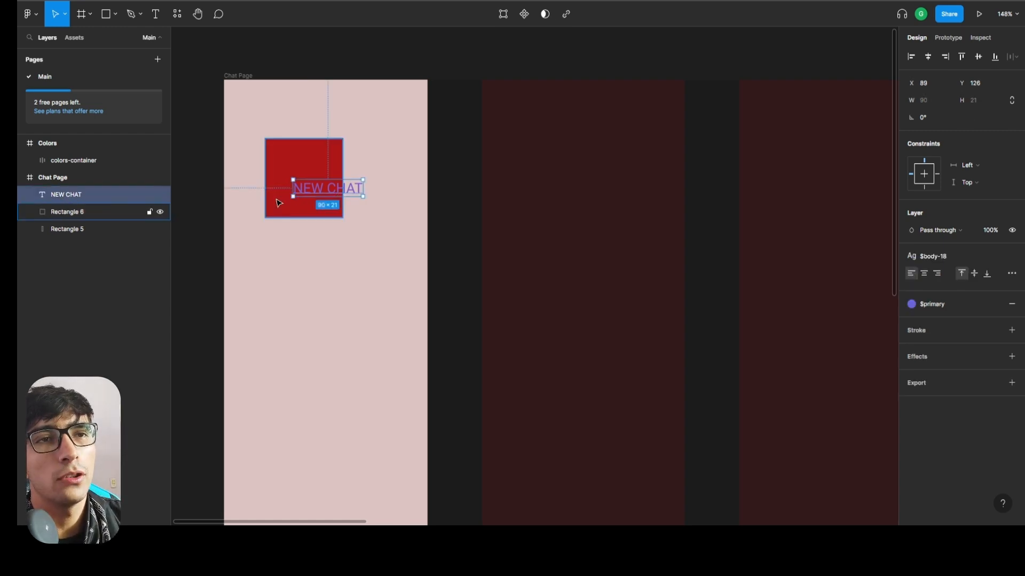
left_click(128, 211)
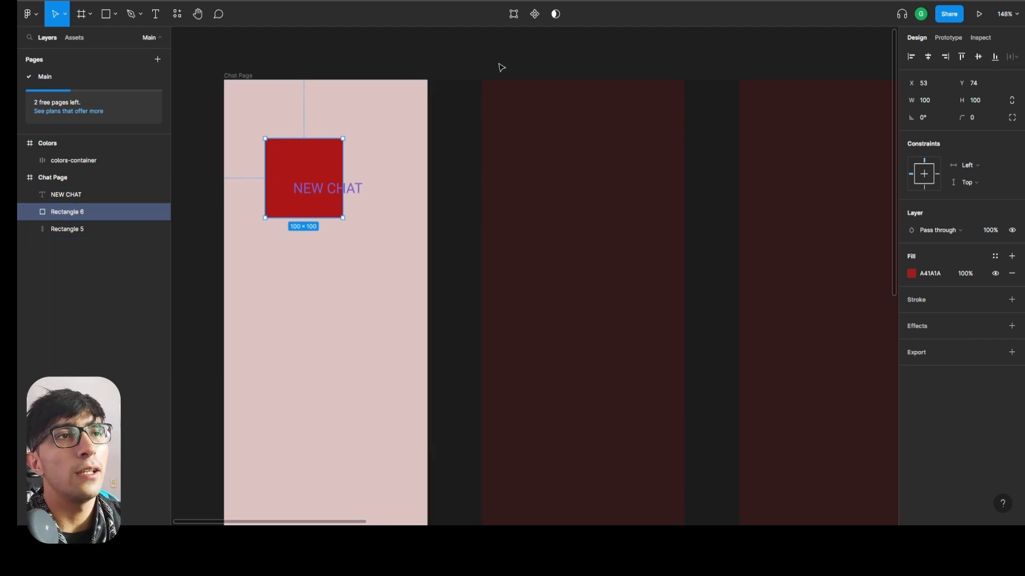
Run the Material Design Icons plugin, search for "plus", and place the plain plus icon on the red square beside the text.
left_click(176, 19)
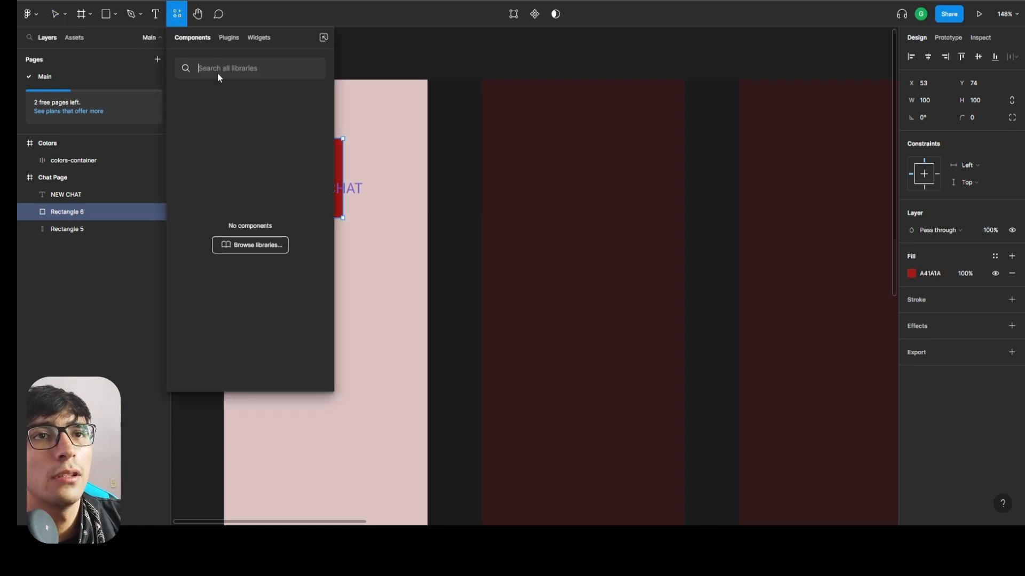
left_click(227, 38)
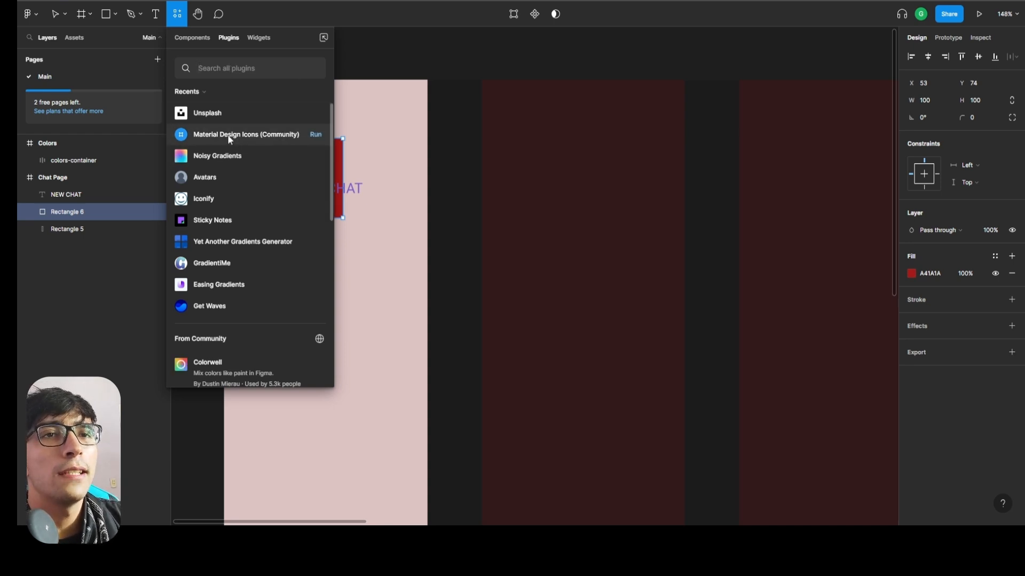
left_click(315, 134)
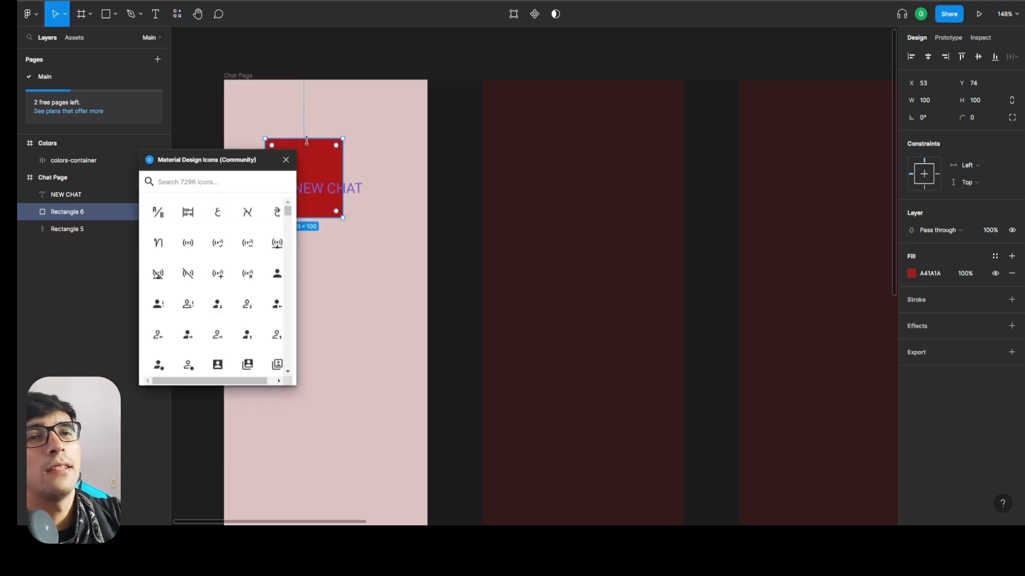
type("plus")
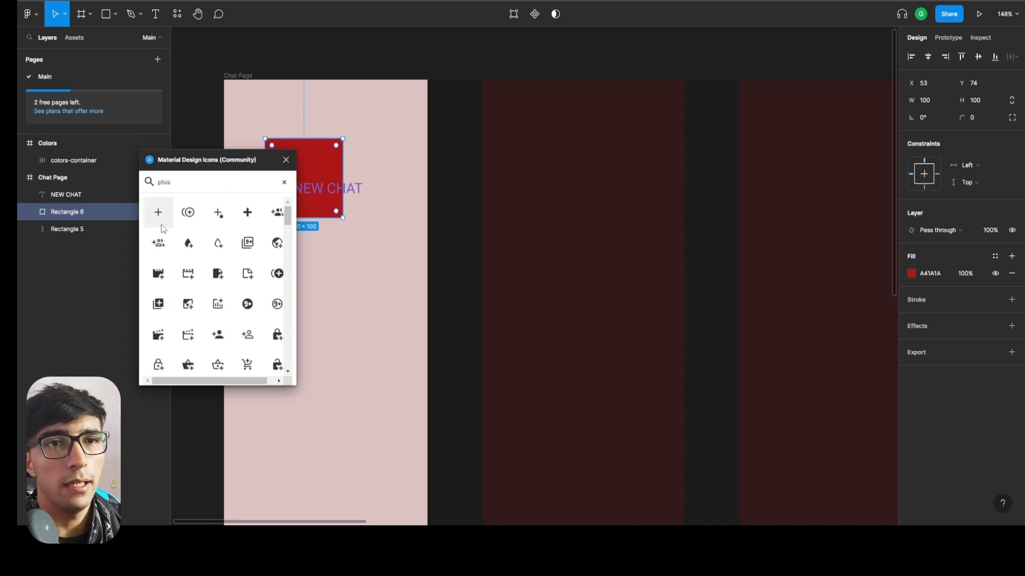
left_click(163, 220)
left_click_drag(545, 290, 289, 179)
left_click(286, 160)
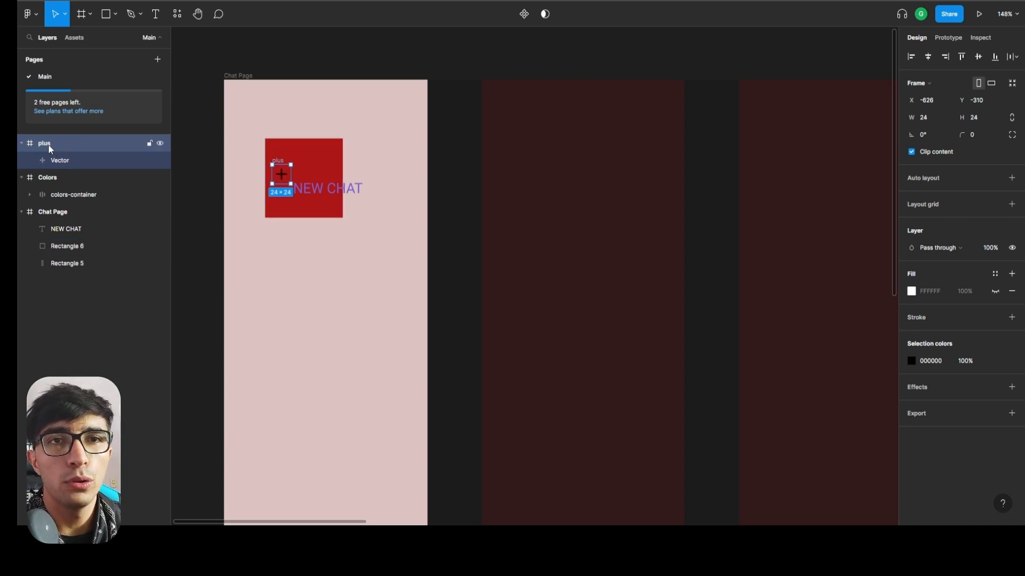
Nest the plus icon inside the Chat Page frame above NEW CHAT and select it together with the text and the red square.
left_click(22, 143)
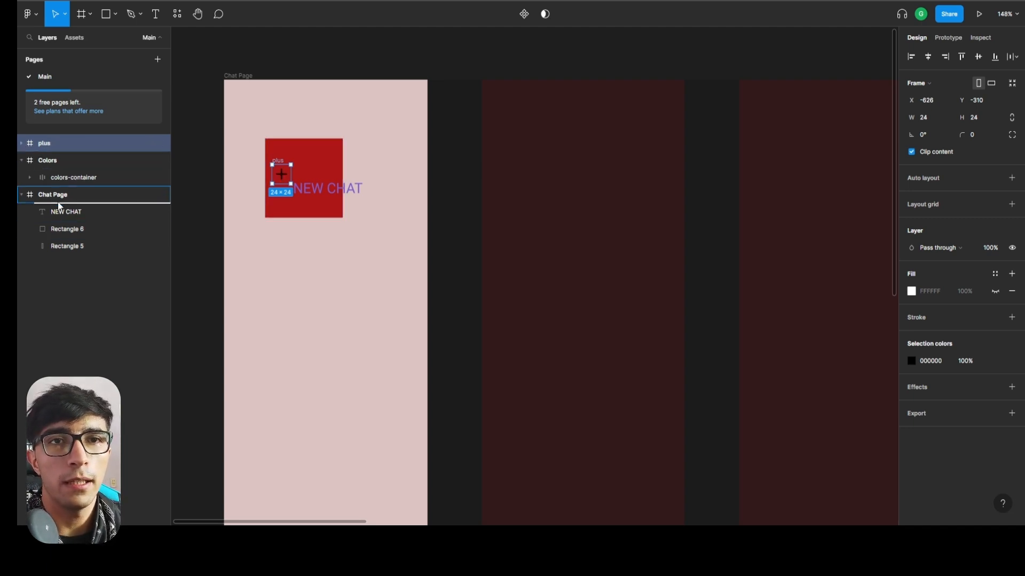
left_click_drag(58, 202, 57, 197)
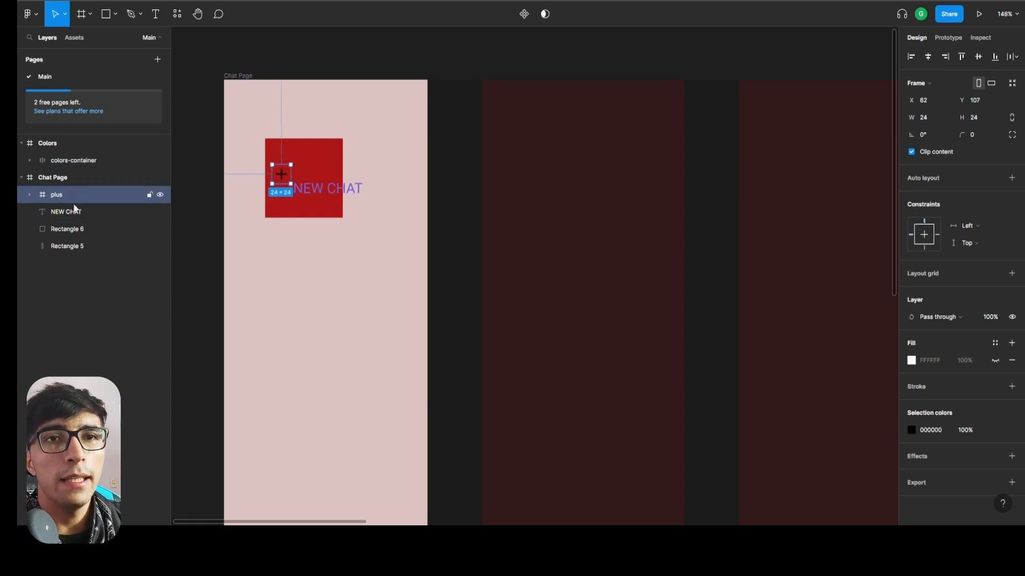
left_click(62, 230, "shift")
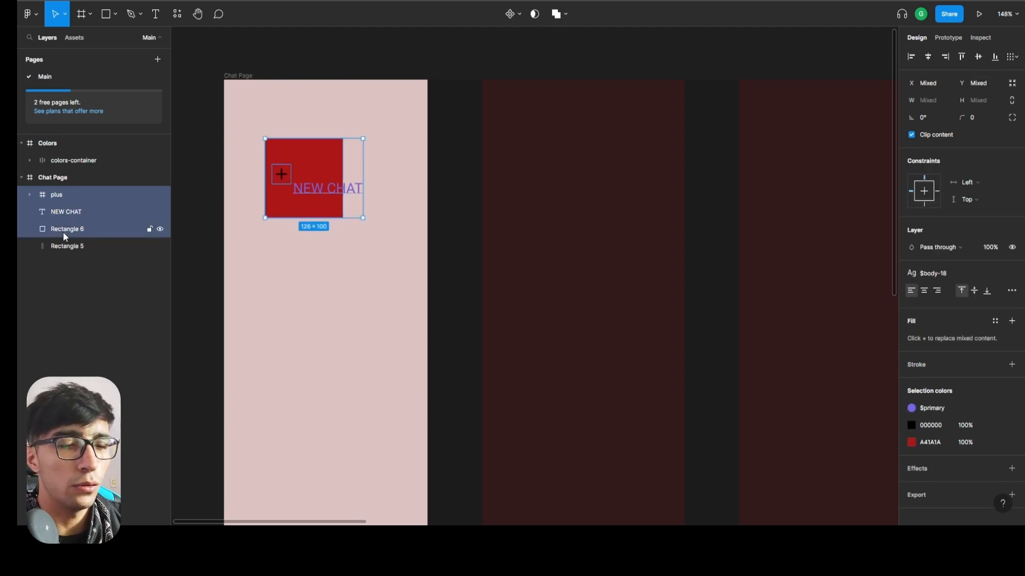
Wrap the plus icon, NEW CHAT text and red square in an auto layout frame, and delete the red square from it.
key("shift+a")
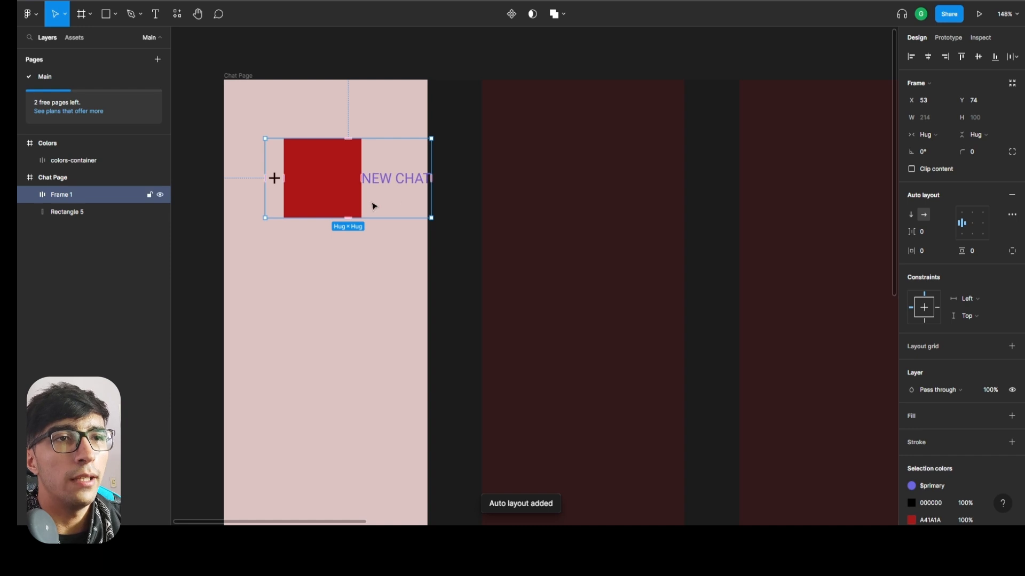
left_click(29, 195)
left_click(79, 230)
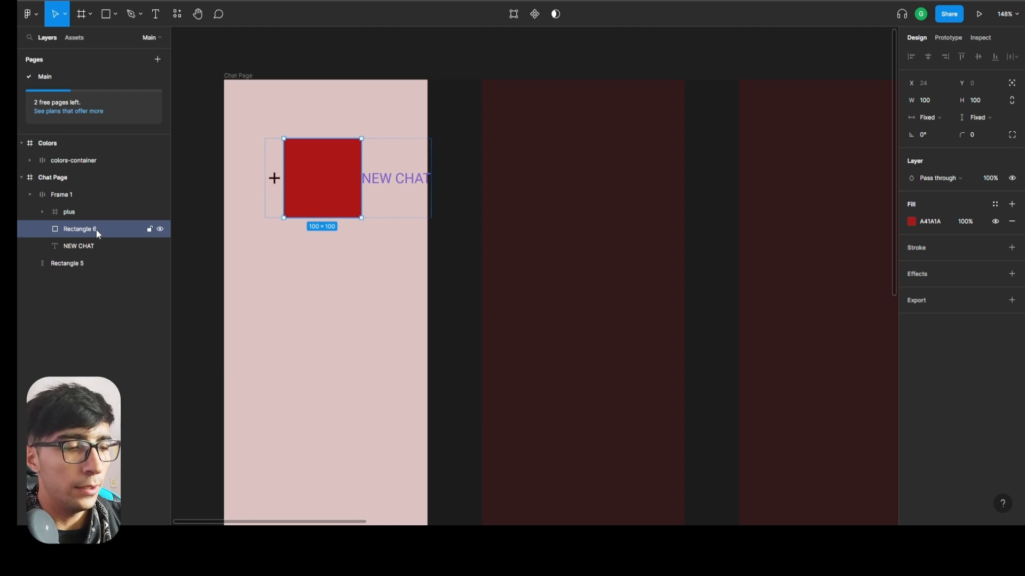
key("Delete")
left_click(74, 230)
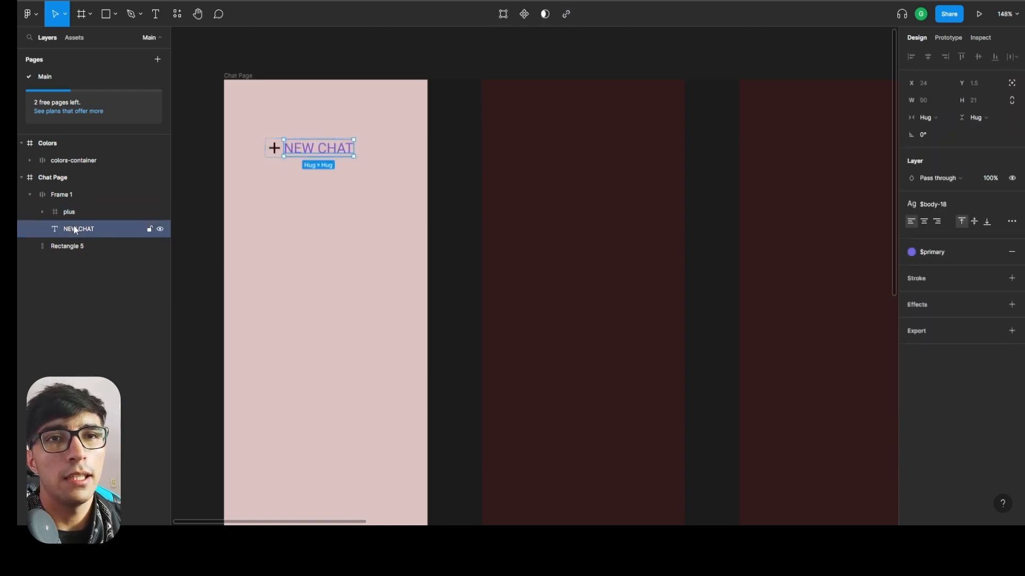
Rename the auto layout frame as btn/new-chat and select the plus icon inside it.
left_click(66, 201)
double_click(64, 195)
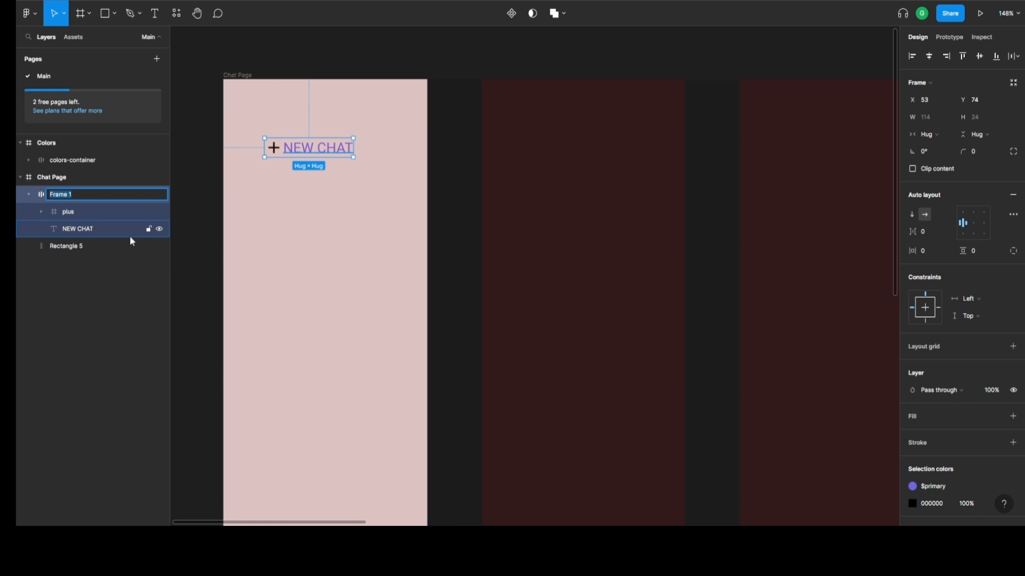
type("btn/")
type("new-chat")
key("Return")
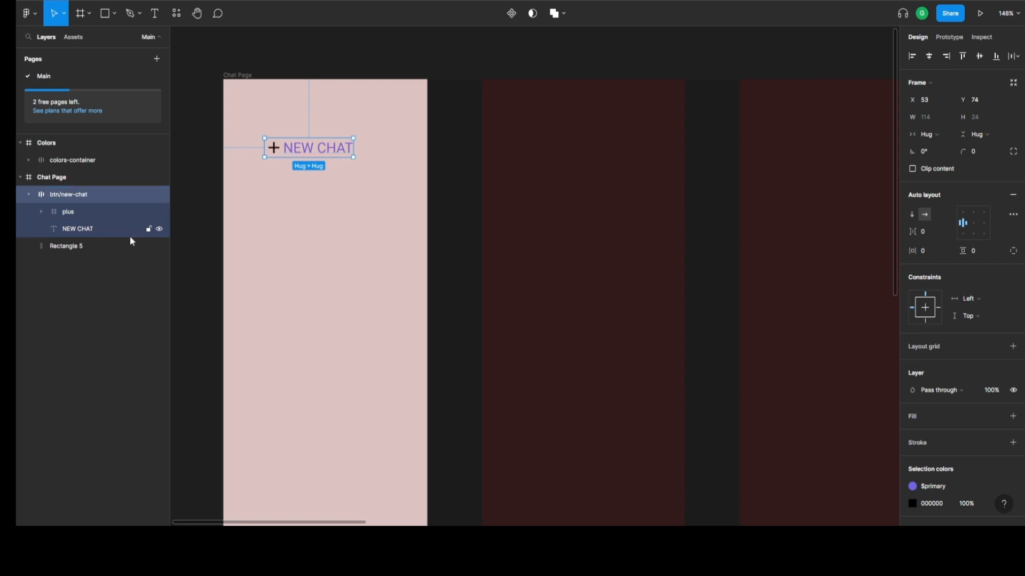
left_click(85, 213)
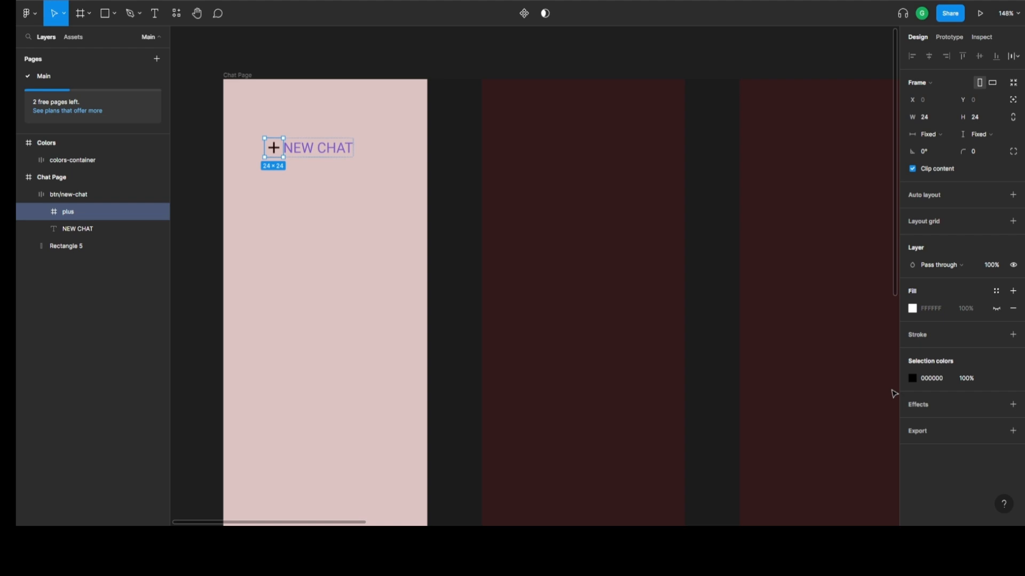
Apply the $primary color style to the plus icon through its selection colors and inspect its Vector layer's fill.
left_click(996, 379)
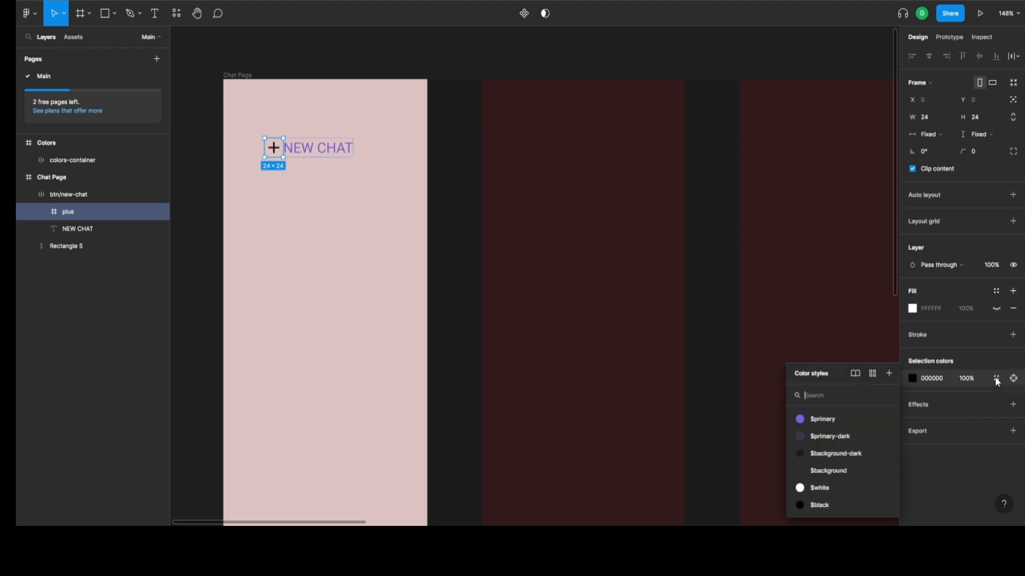
left_click(837, 418)
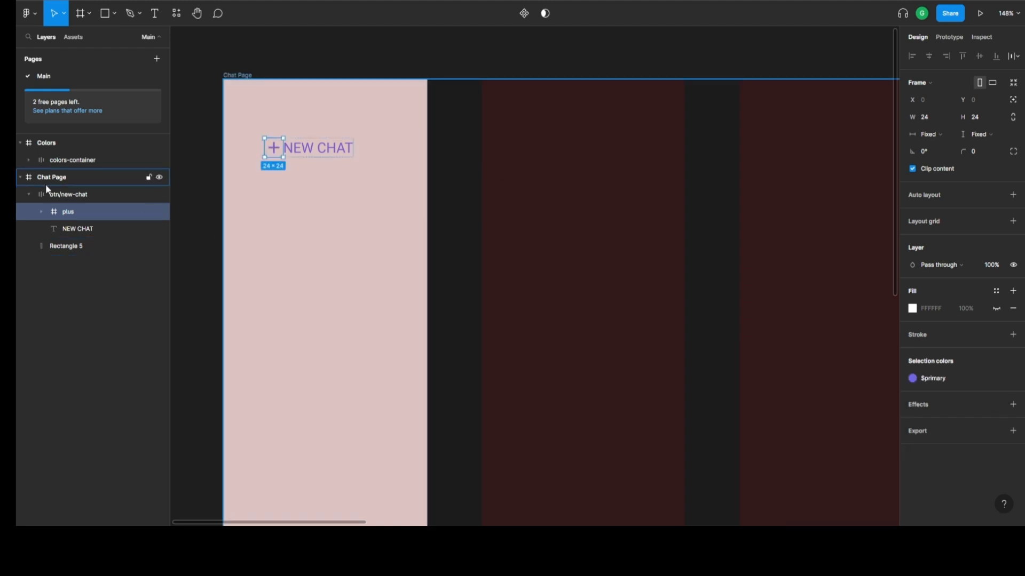
left_click(41, 212)
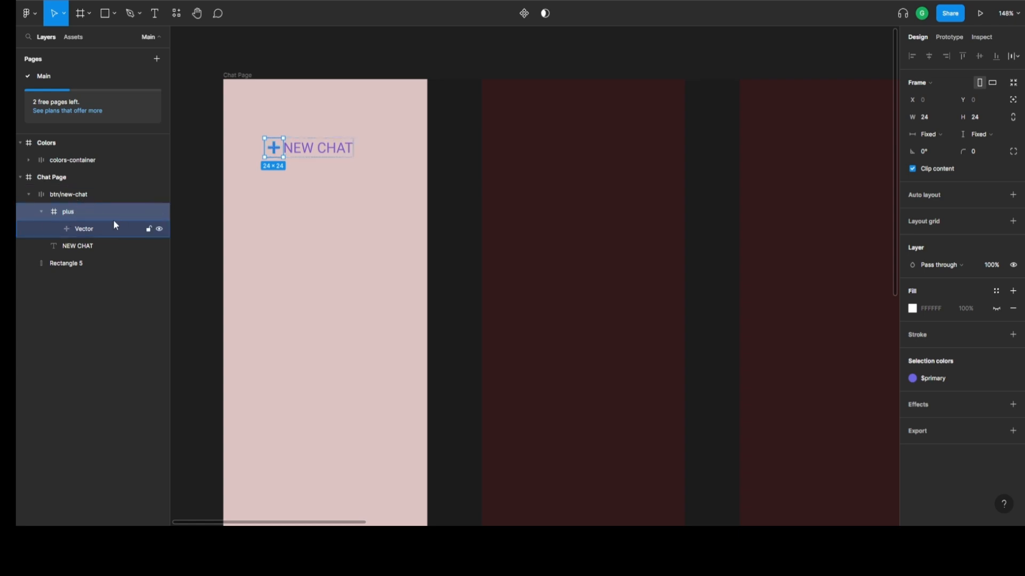
left_click(89, 230)
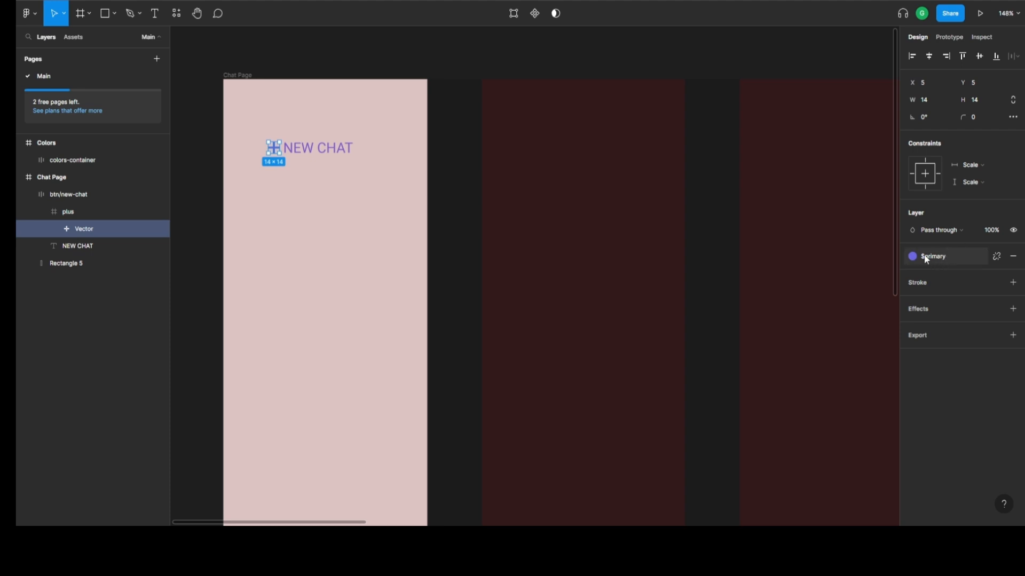
key("Escape")
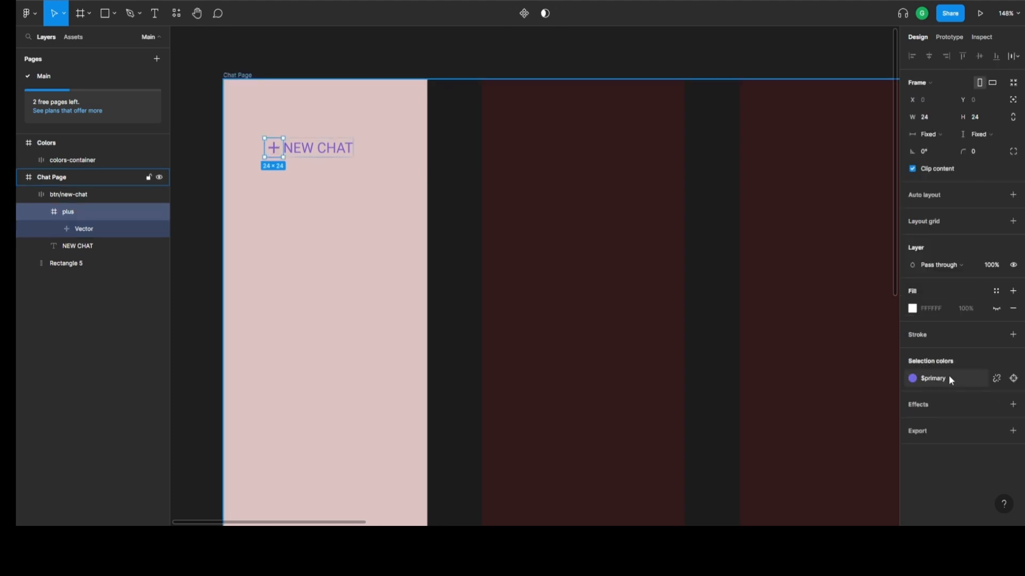
Apply the $primary color style directly to the fill of the plus icon's Vector layer and collapse the plus frame.
left_click(81, 233)
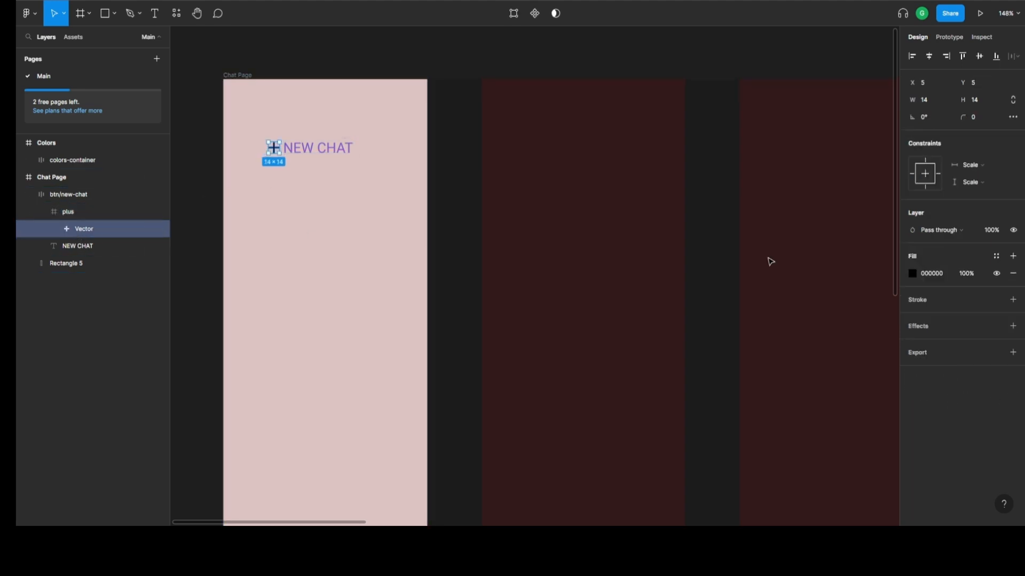
left_click(995, 256)
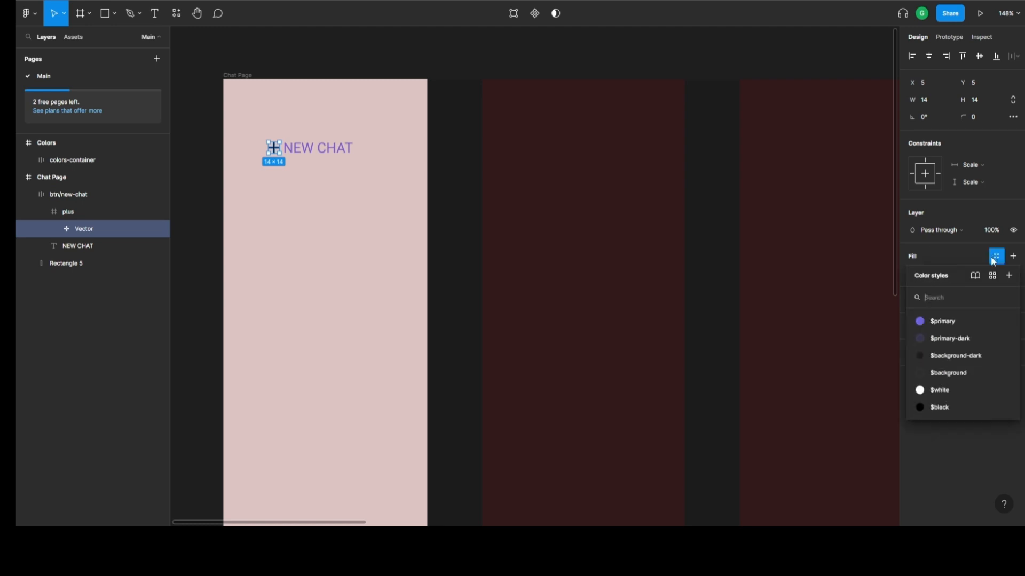
left_click(946, 323)
left_click(98, 212)
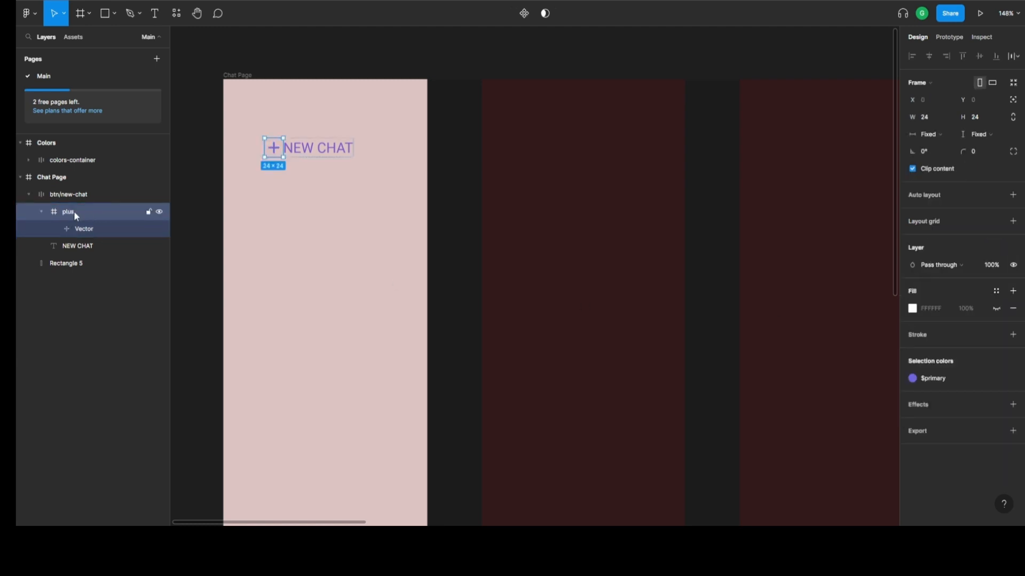
left_click(42, 213)
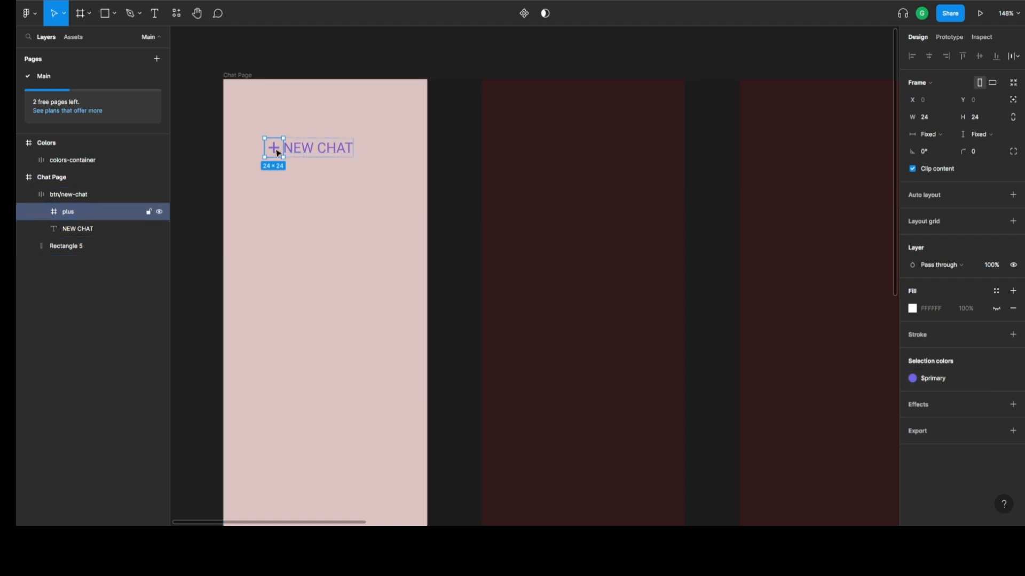
Apply the $primary-dark color style as the fill of the btn/new-chat frame.
left_click(67, 196)
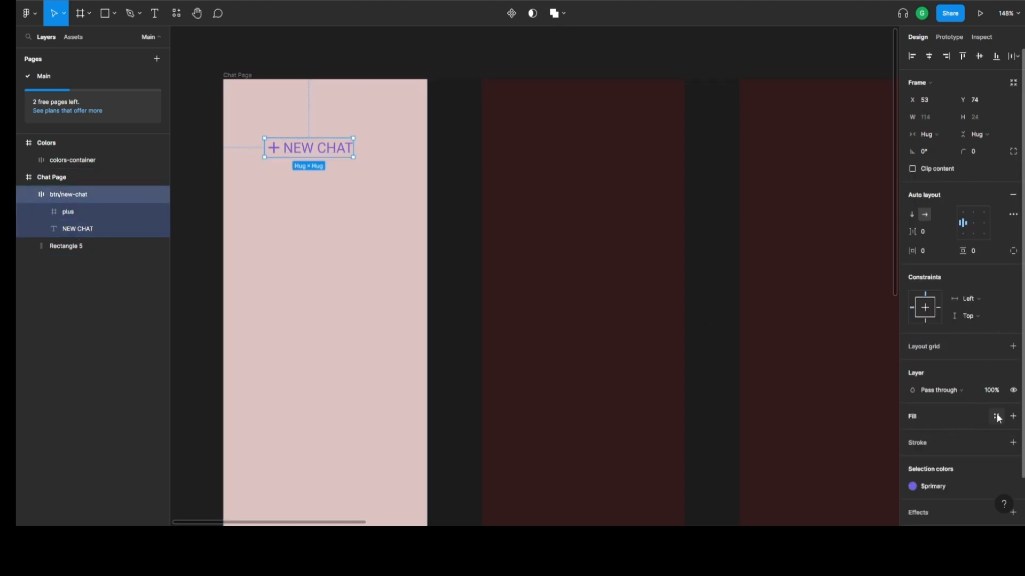
left_click(996, 416)
left_click(952, 445)
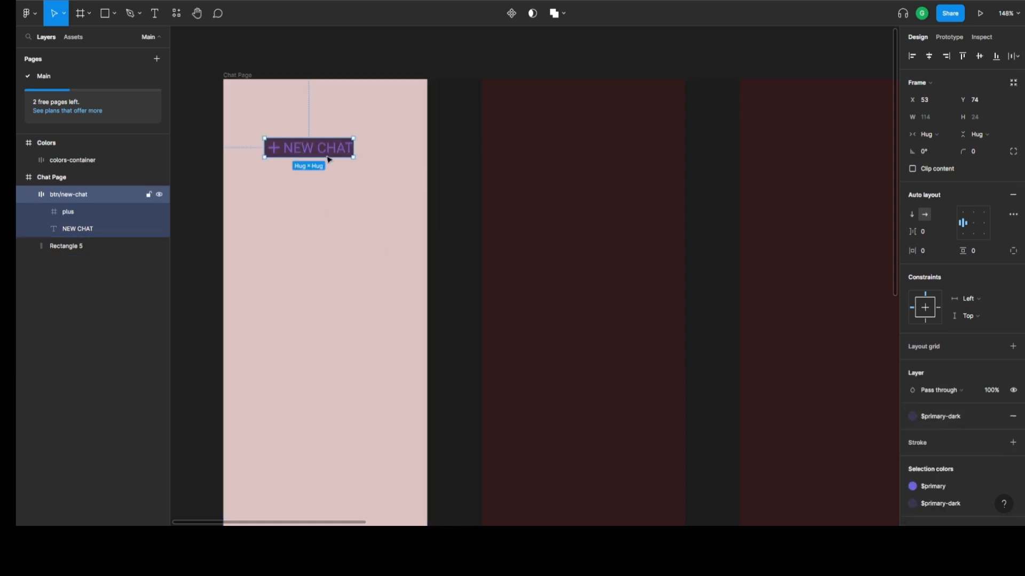
Hide the Chat Page frame's column layout grid and look over the layers of the btn/new-chat frame.
left_click(69, 178)
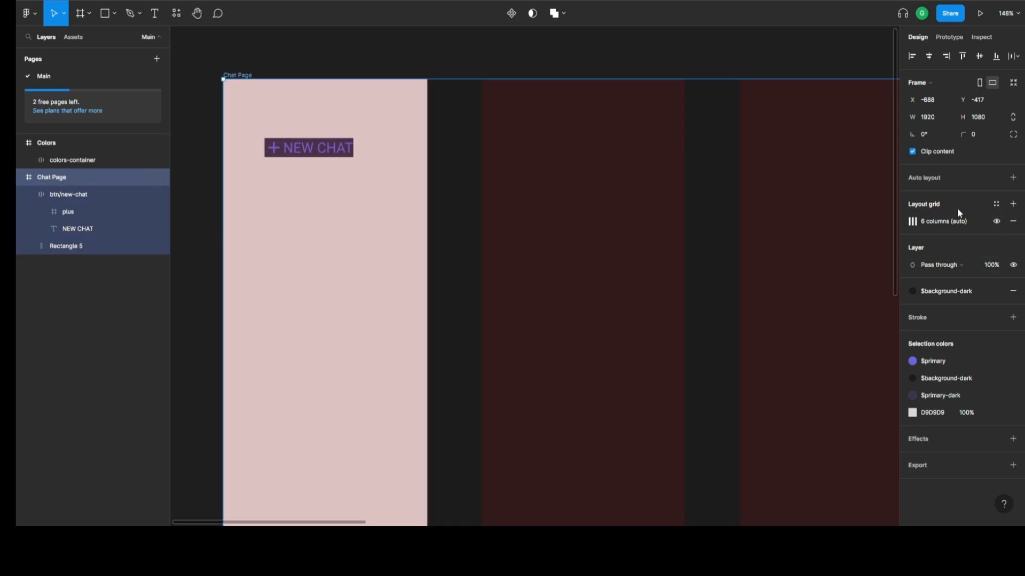
left_click(996, 222)
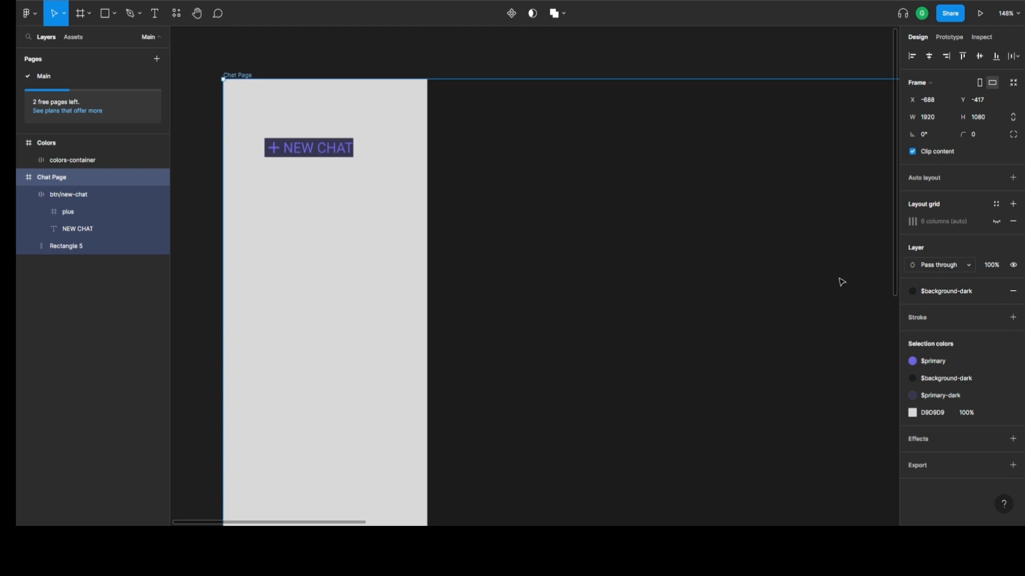
left_click(74, 229)
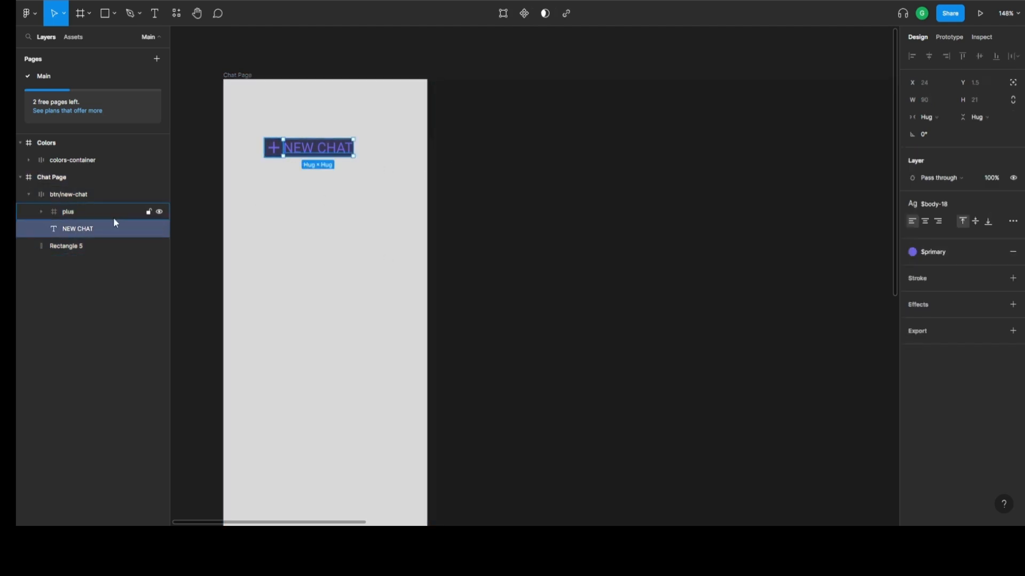
left_click(74, 210)
left_click(73, 197)
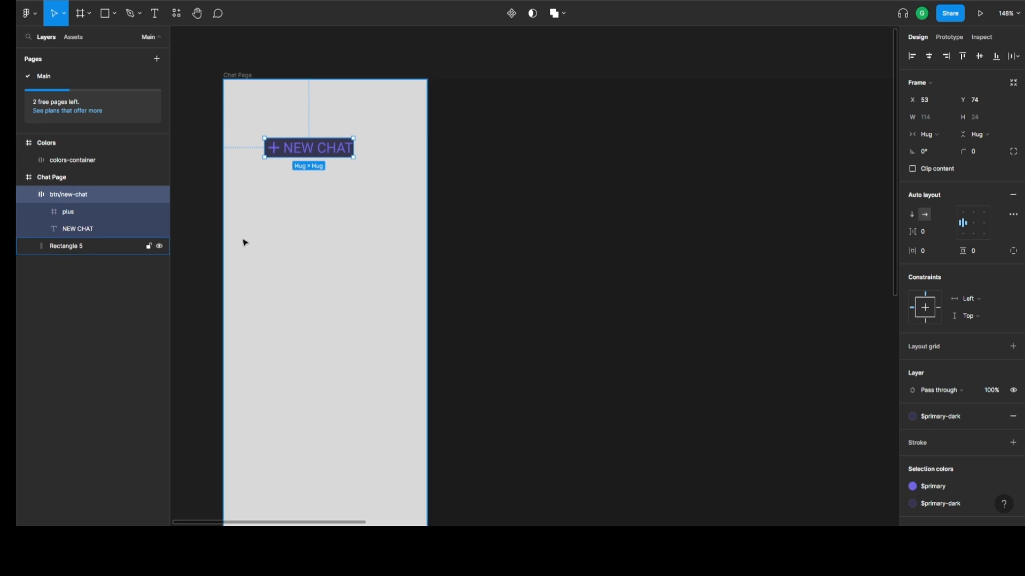
left_click(85, 213)
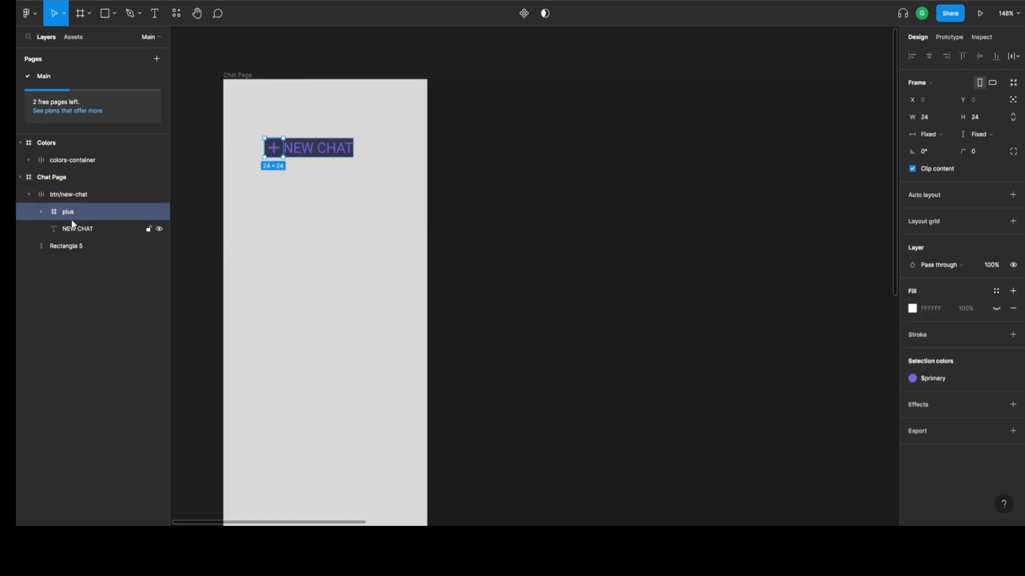
Set the btn/new-chat frame's horizontal padding to 24 and its vertical padding to 48.
left_click(77, 196)
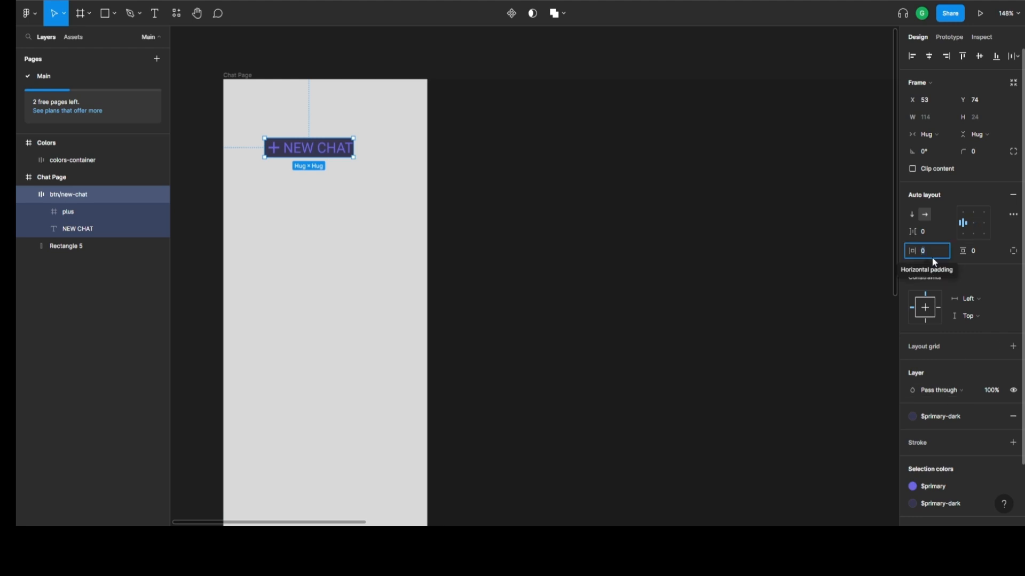
type("24")
key("Return")
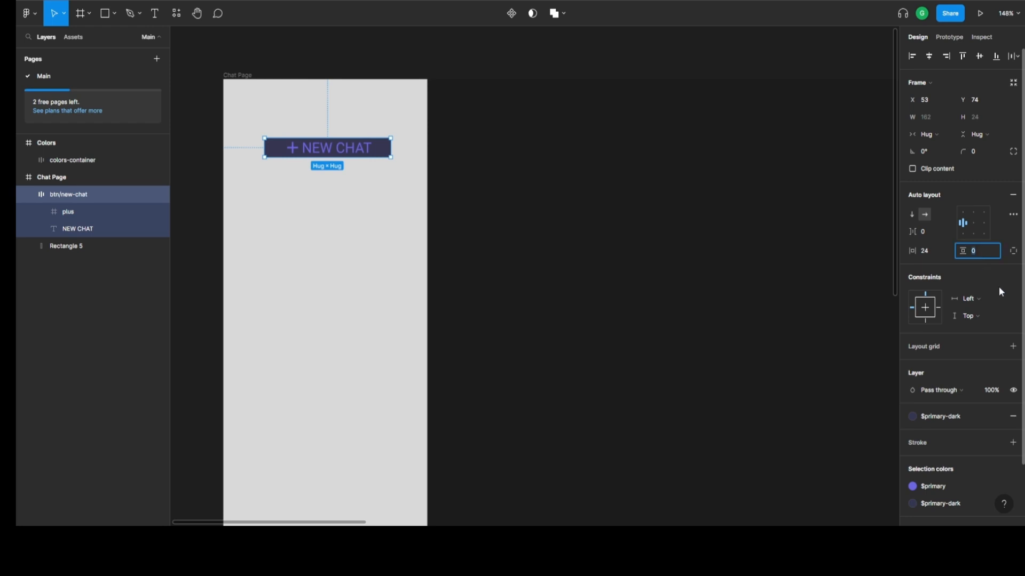
type("48")
key("Return")
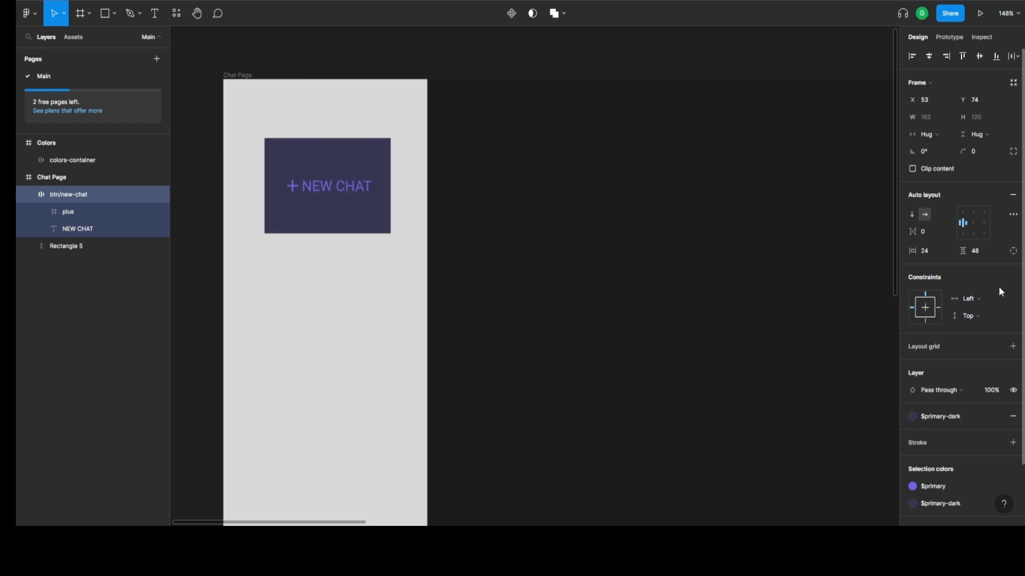
Set the btn/new-chat frame's horizontal padding to 48 and its vertical padding to 24.
left_click(930, 254)
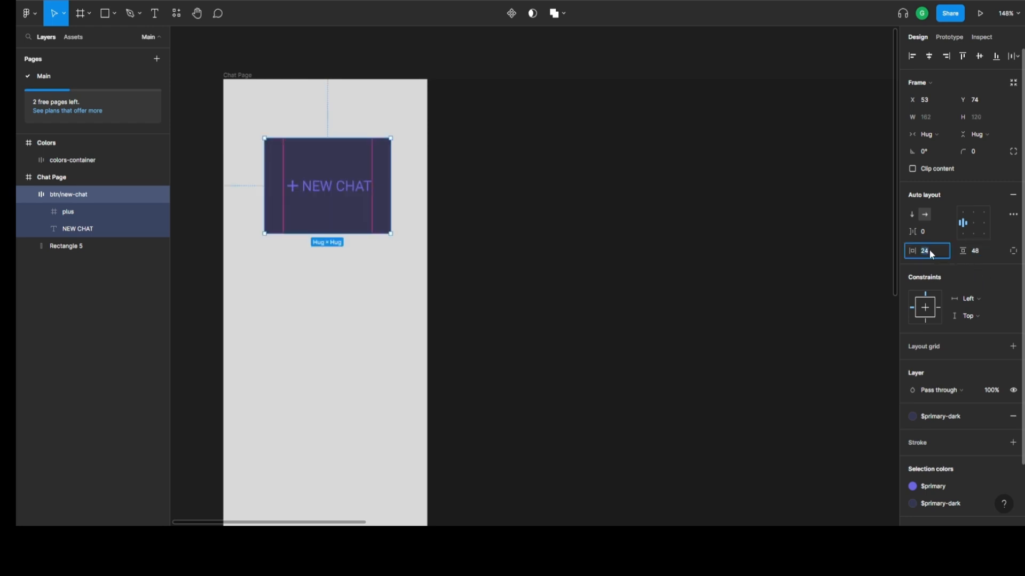
key("Tab")
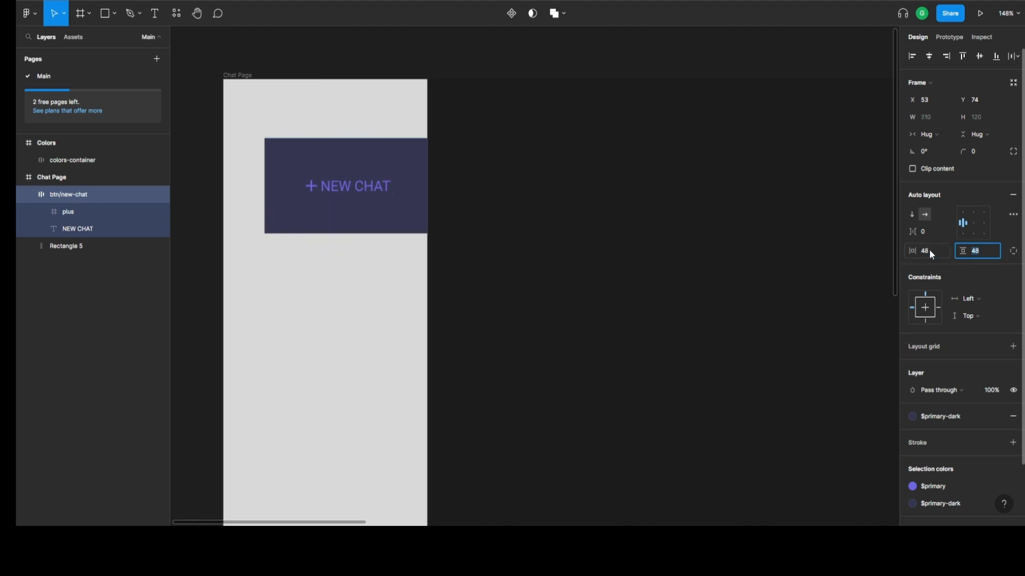
type("24")
key("Return")
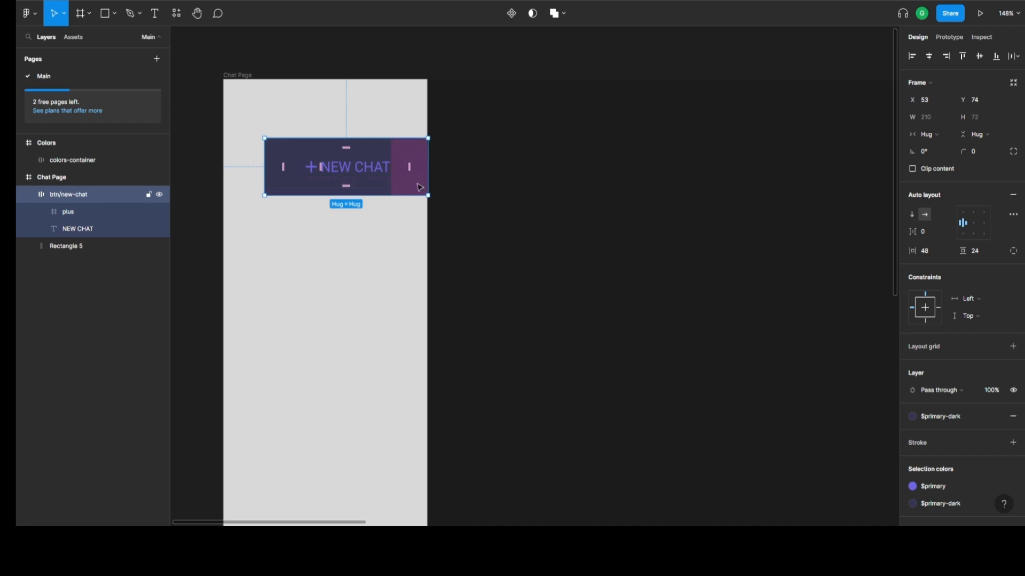
Move the NEW CHAT button inside the sidebar rectangle to about X 26, Y 27 and set its corner radius to 50.
left_click_drag(388, 156, 366, 116)
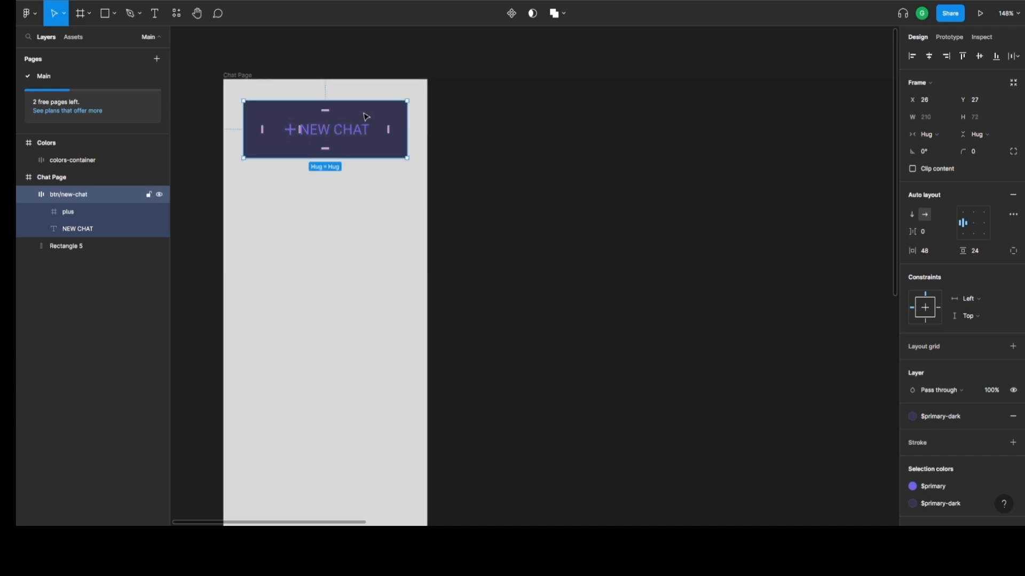
left_click(978, 157)
type("50")
key("Return")
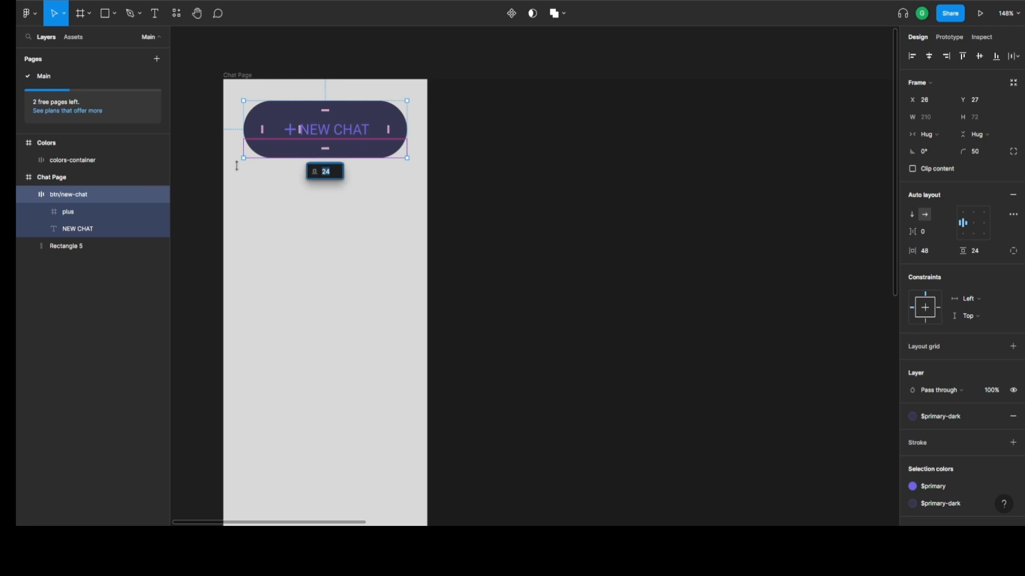
Reduce the btn/new-chat frame's vertical padding to 16 and its horizontal padding to 32.
left_click(72, 213)
left_click(83, 195)
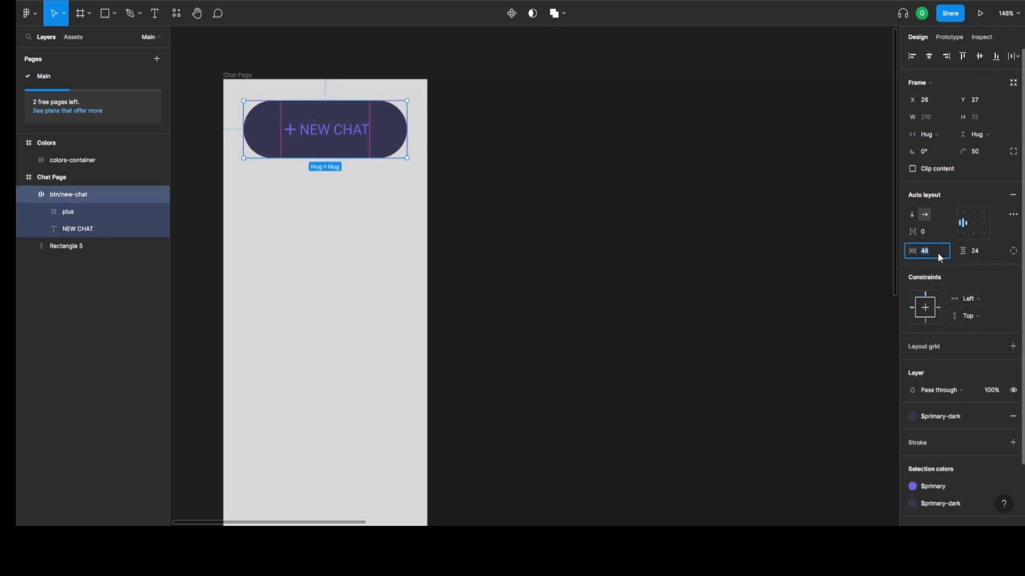
left_click(975, 254)
type("16")
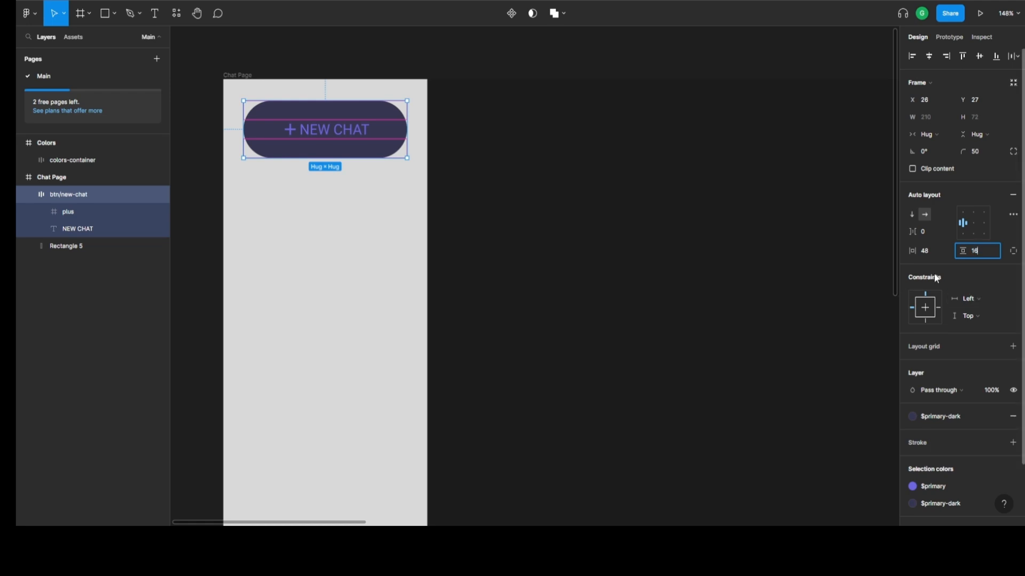
left_click(932, 254)
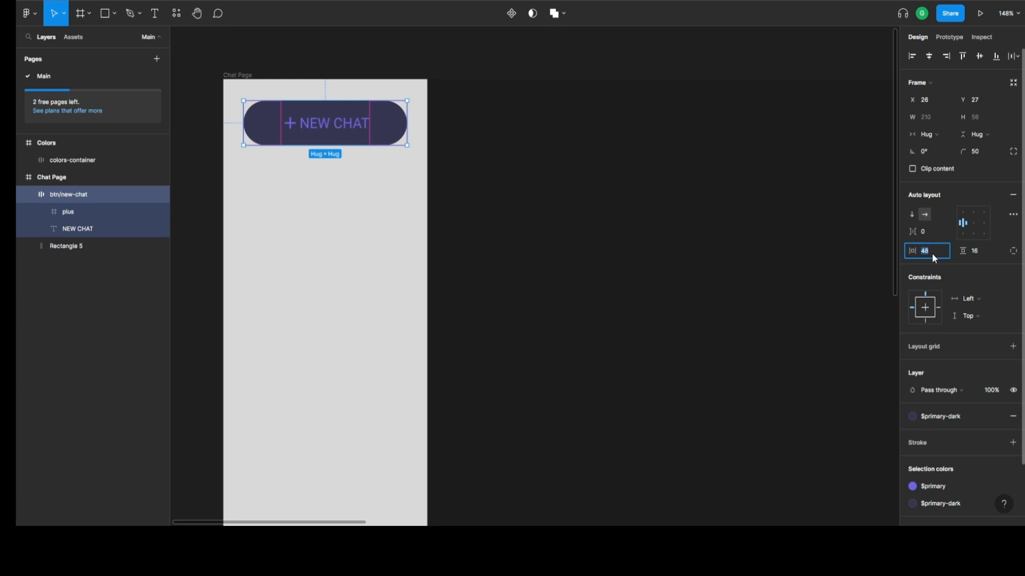
type("32")
key("Return")
Reposition the NEW CHAT button, centered across the sidebar rectangle near its upper edge, at about X 42, Y 21.
left_click(311, 268)
left_click_drag(316, 135, 358, 138)
key("ctrl+z")
left_click(346, 142)
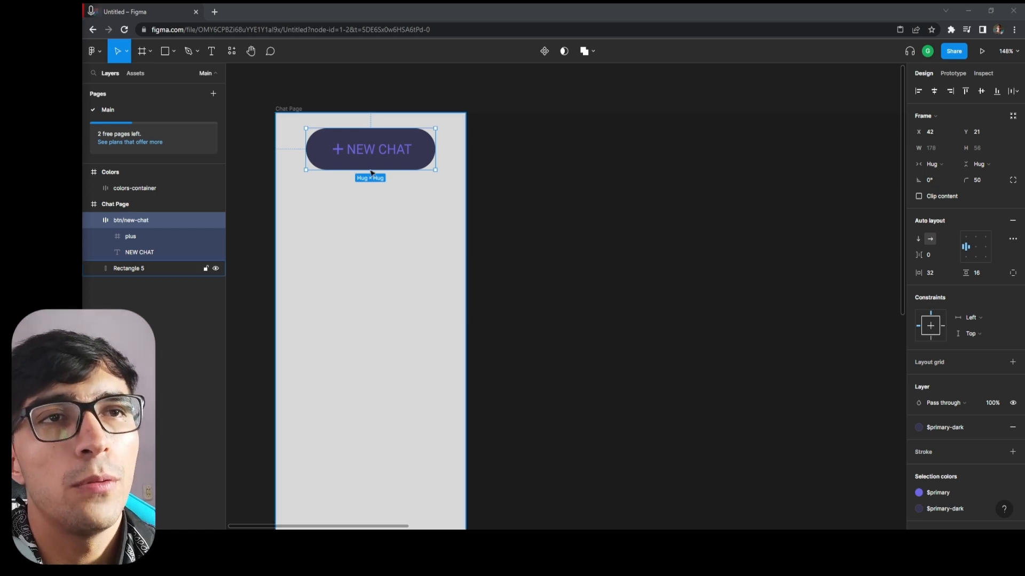
Apply the $shadow effect style to the btn/new-chat frame and deselect it.
scroll(961, 427, "down", 2)
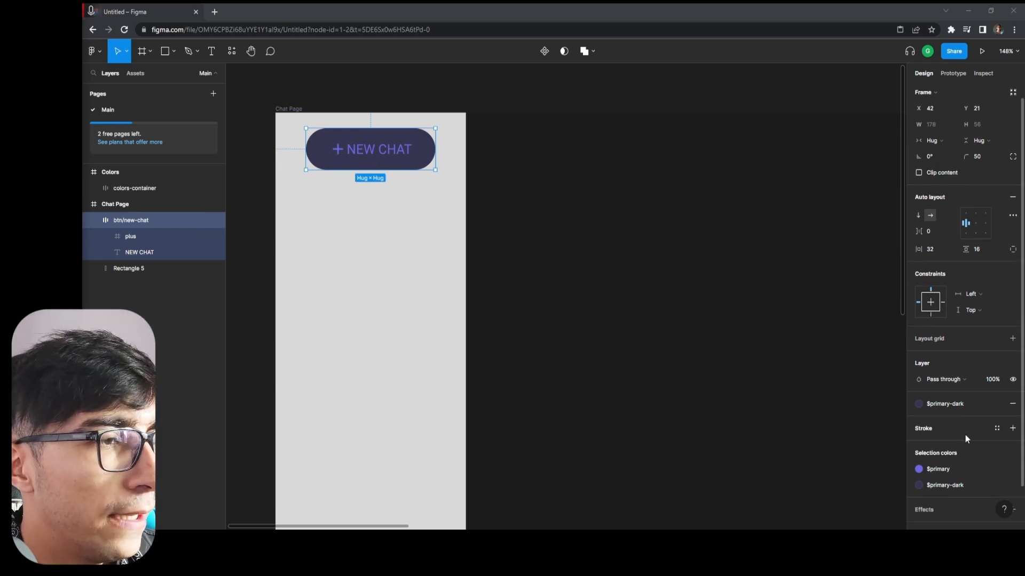
left_click(997, 468)
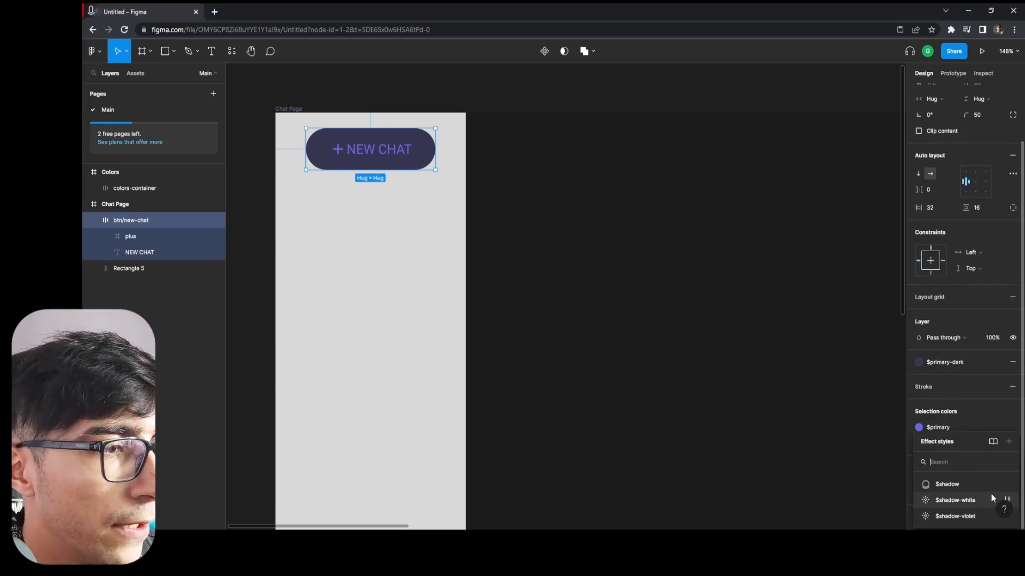
left_click(961, 485)
left_click(582, 324)
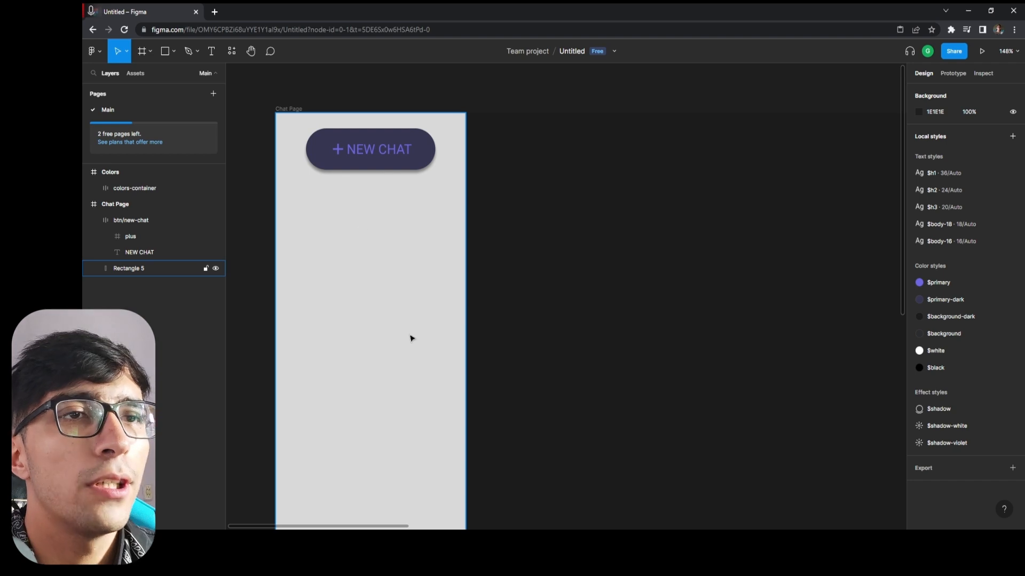
scroll(602, 347, "down", 2)
scroll(425, 348, "up", 3)
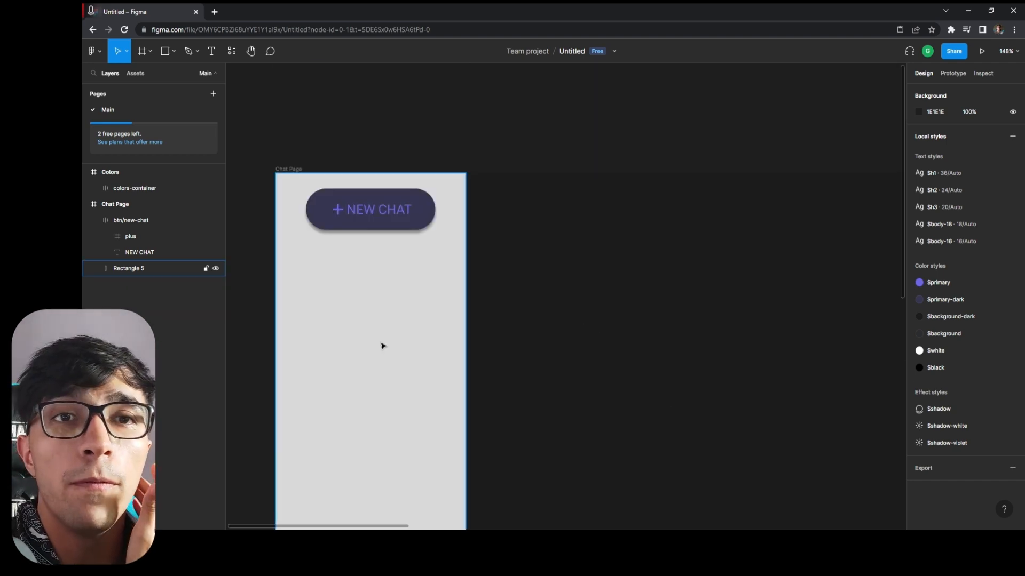
scroll(359, 342, "down", 2)
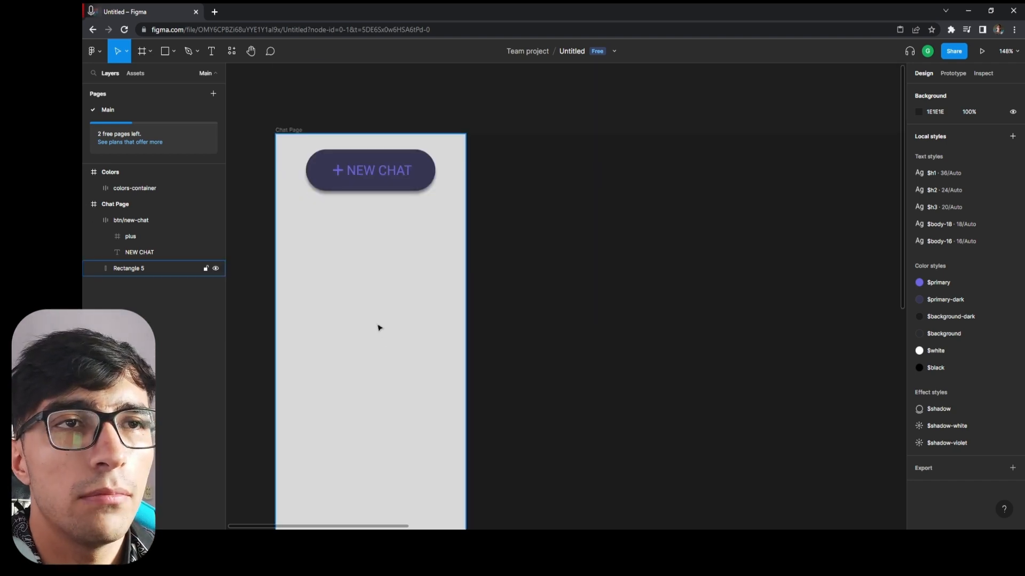
scroll(375, 332, "down", 1)
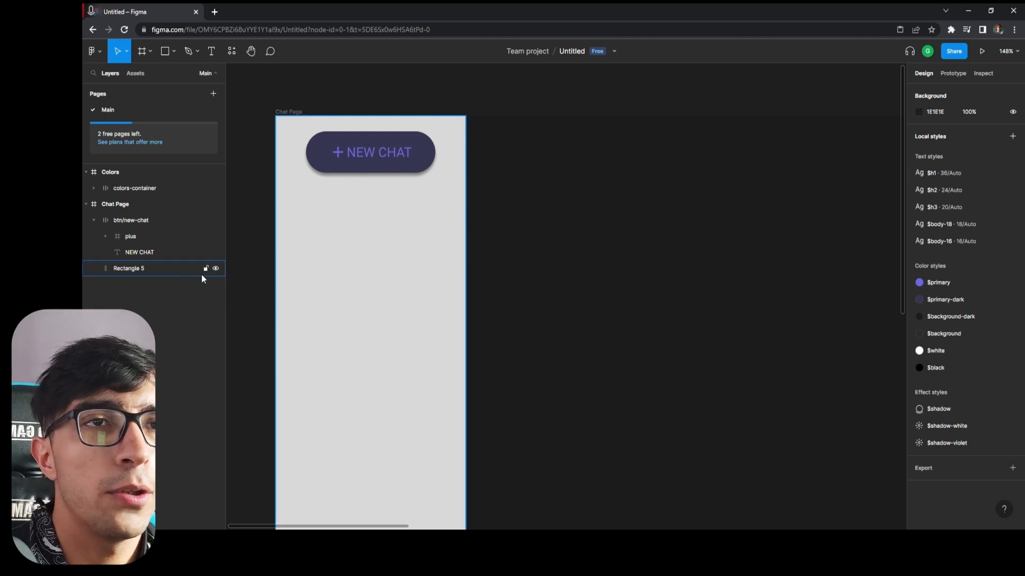
scroll(407, 291, "up", 2)
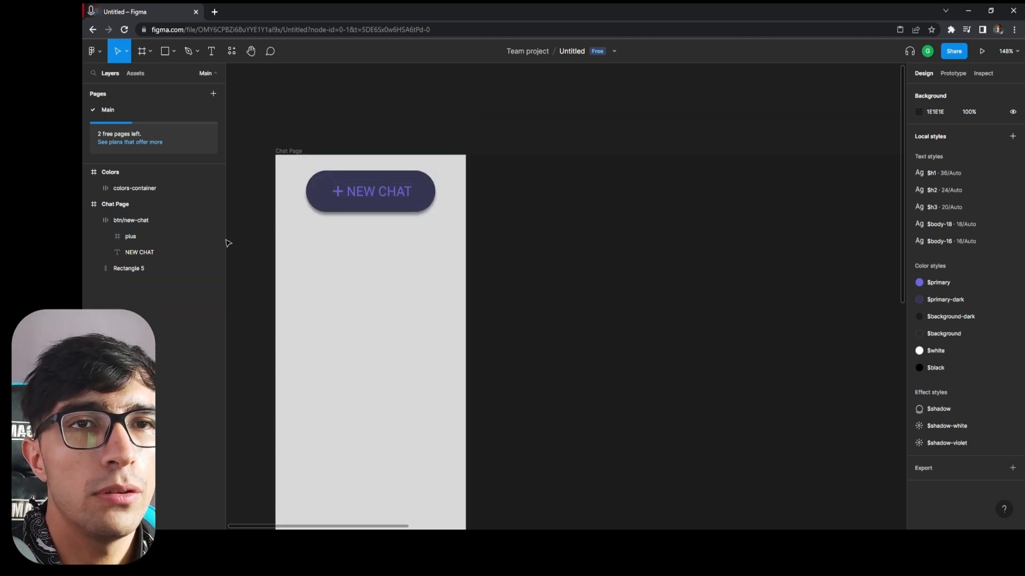
Turn the btn/new-chat frame into a component and duplicate it in place as an instance.
left_click(143, 221)
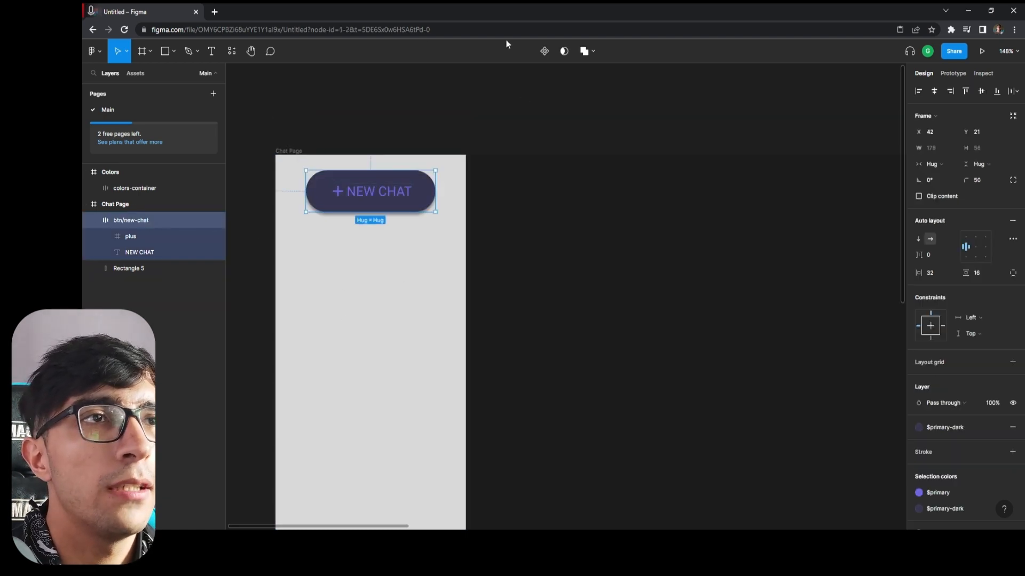
left_click(543, 53)
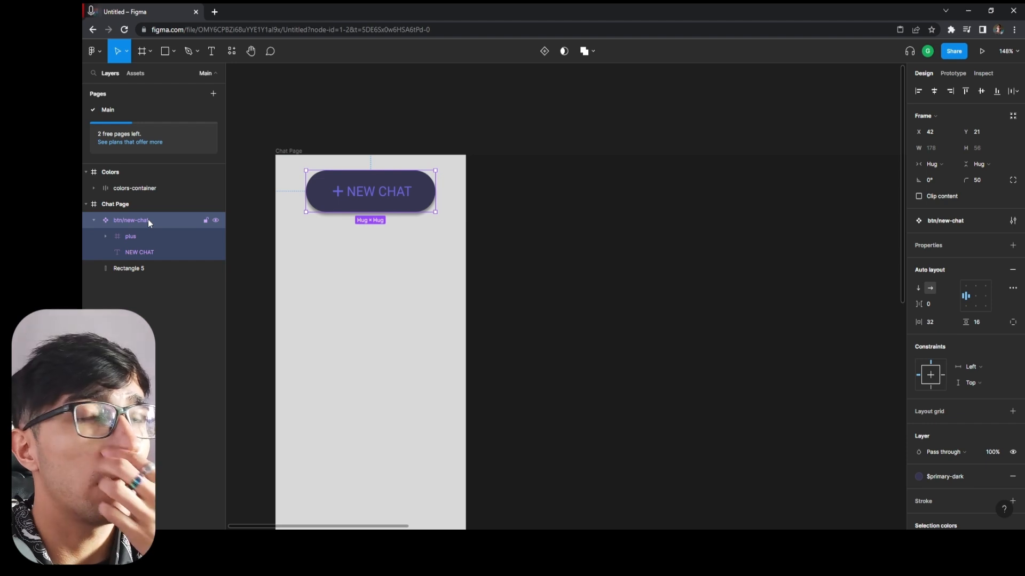
key("ctrl+d")
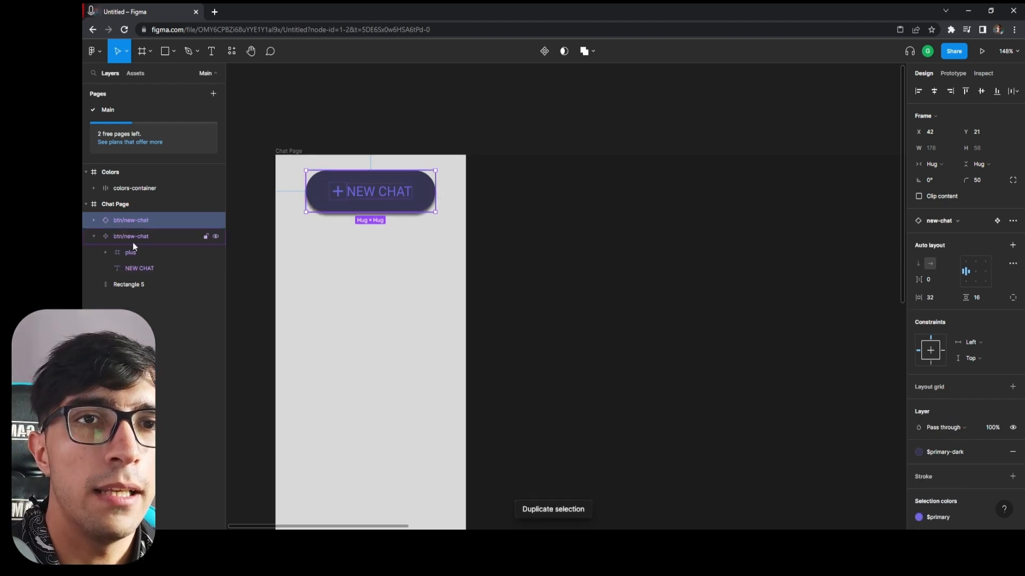
Cut the main btn/new-chat component out of the Chat Page and add a new page named Components.
left_click(116, 237)
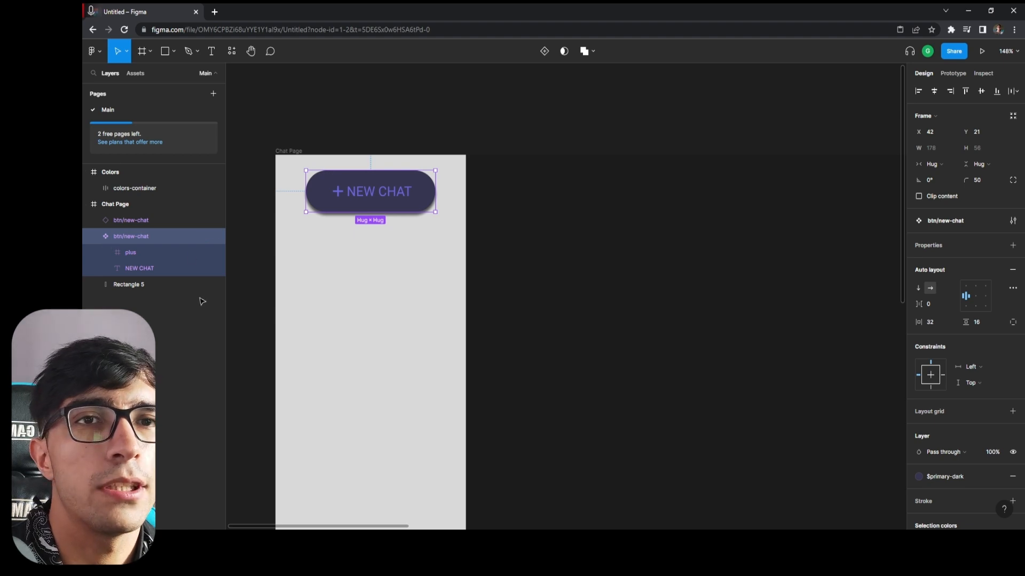
key("Delete")
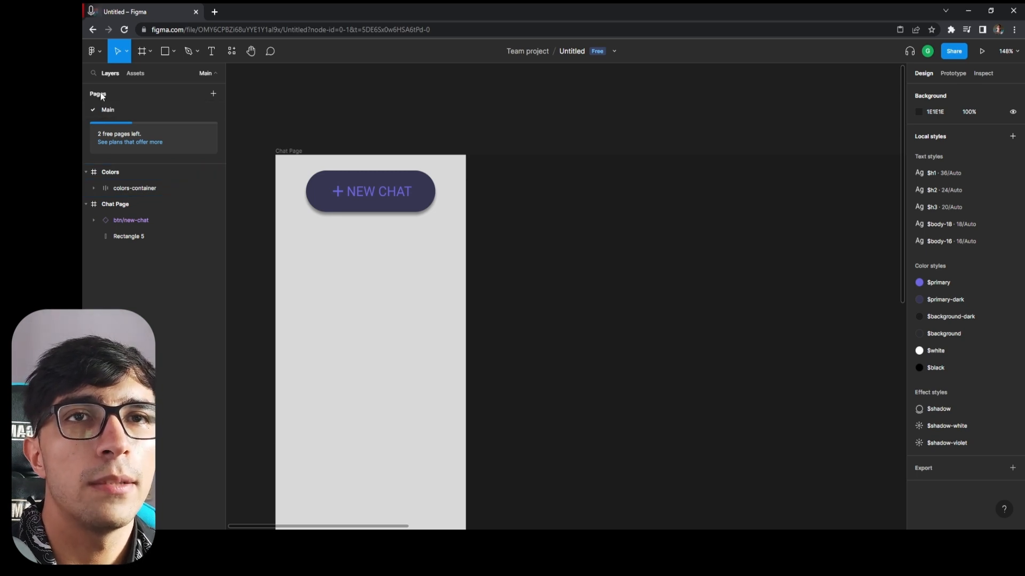
left_click(214, 92)
type("Compo")
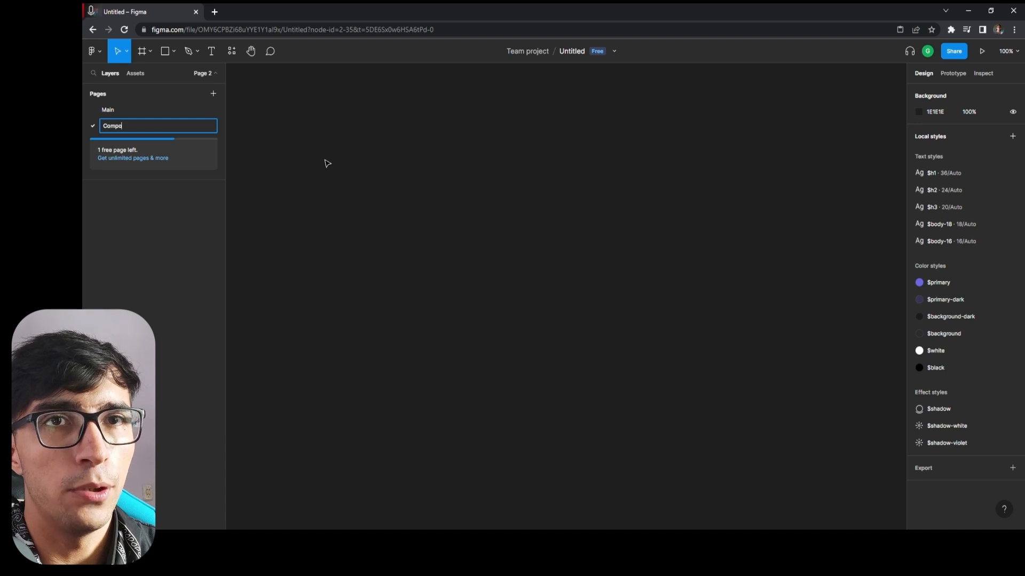
type("nents")
key("Return")
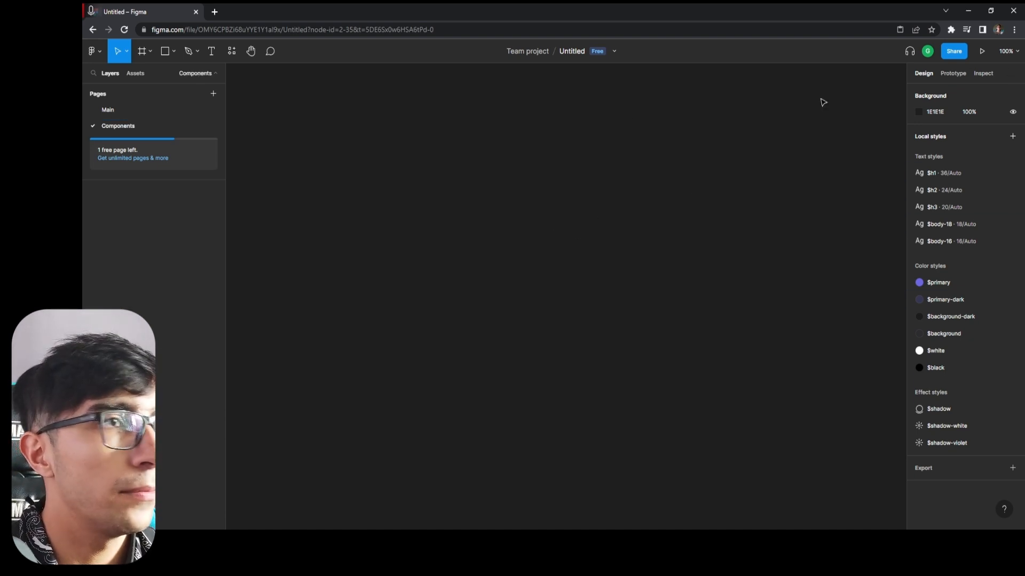
Add a 1920 × 1080 Slide 16:9 frame and paste the main btn/new-chat component into it at about X 266, Y 143.
key("f")
left_click(952, 174)
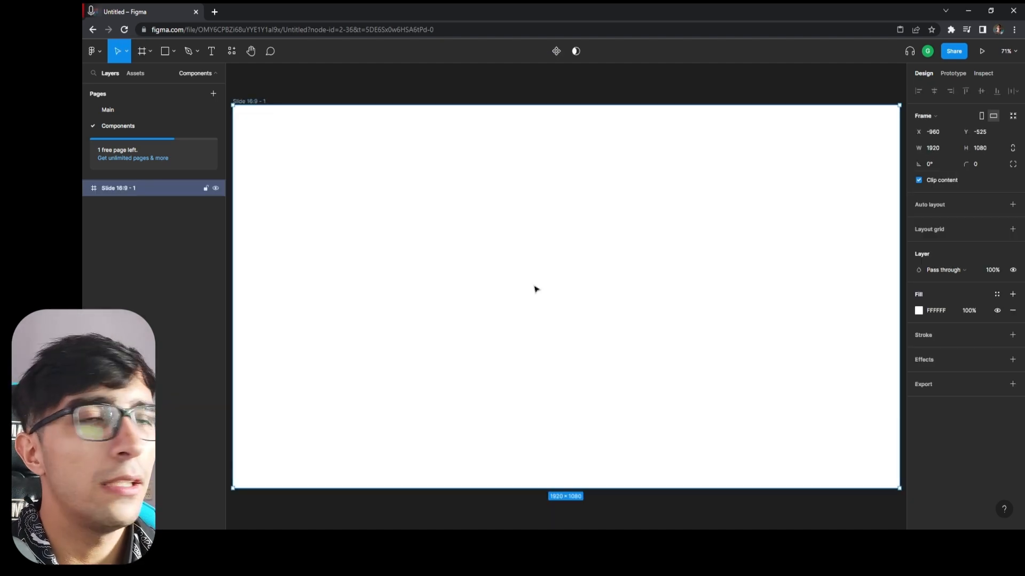
left_click(382, 514)
key("ctrl+v")
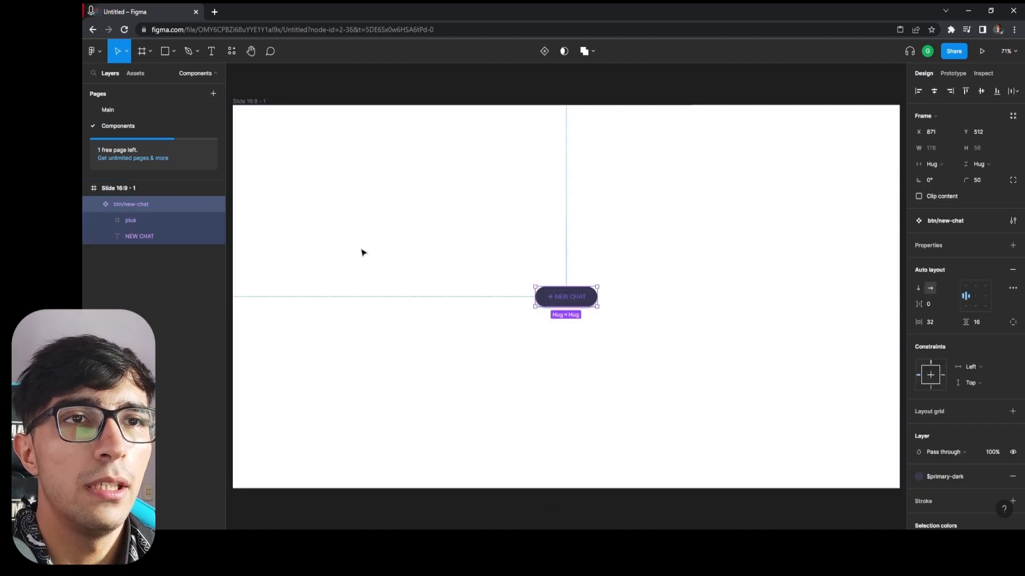
left_click_drag(575, 302, 365, 170)
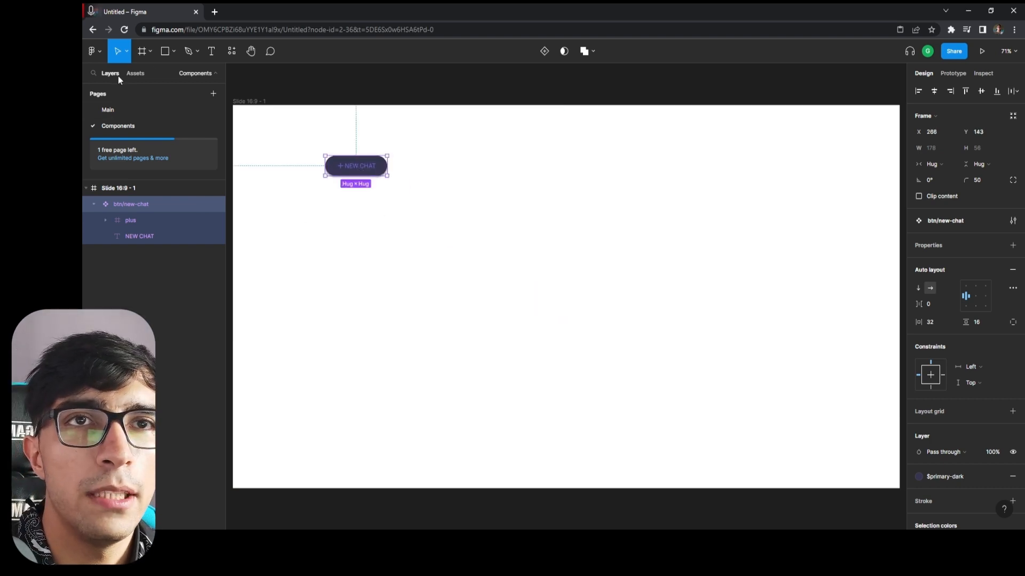
On the Main page, duplicate the btn/new-chat instance and place the copy directly below the original in the sidebar.
left_click(123, 113)
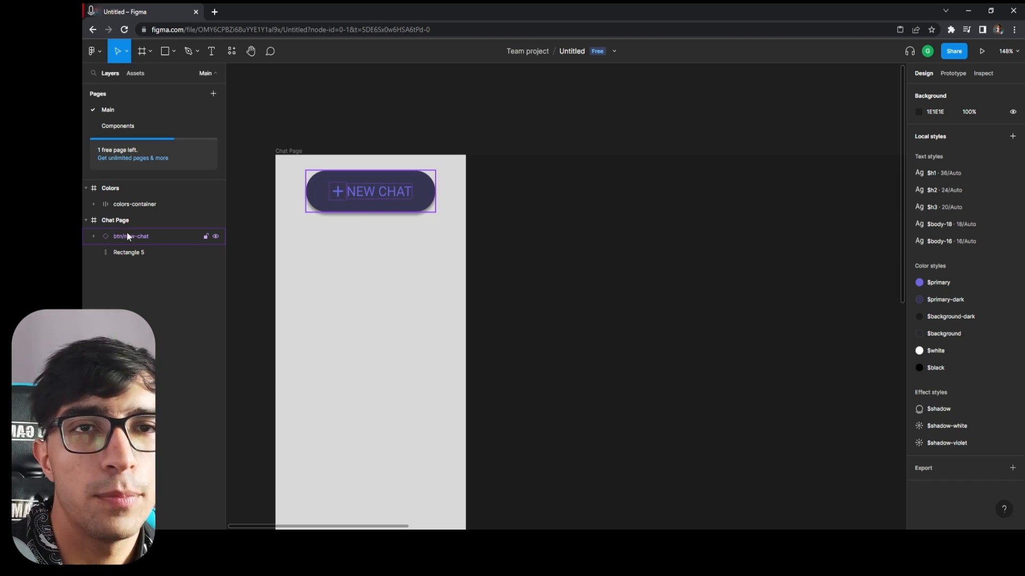
left_click(103, 238)
key("ctrl+d")
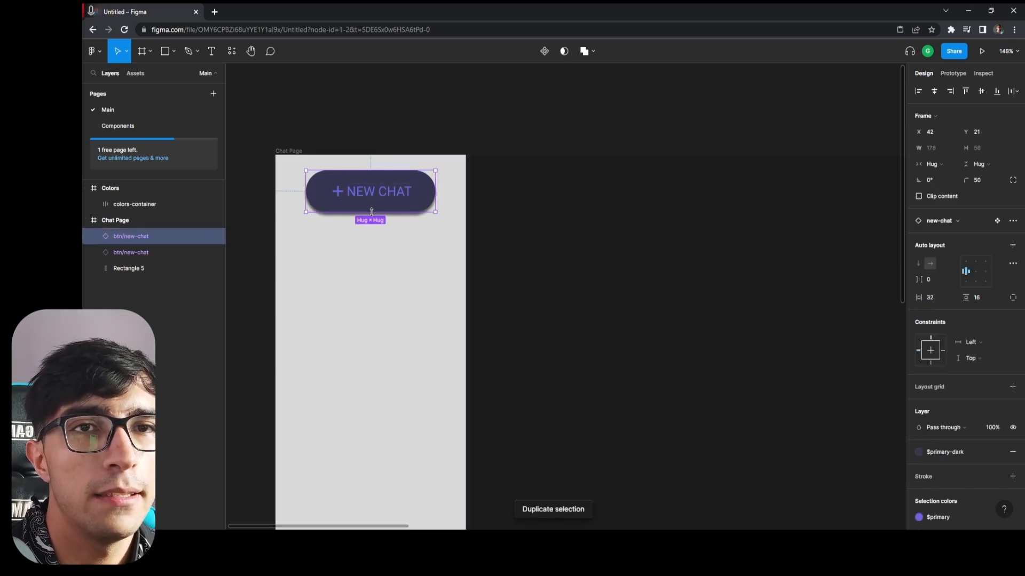
left_click_drag(377, 208, 337, 289)
On the Components page, change the main btn/new-chat component's fill to the $background color style.
left_click(117, 125)
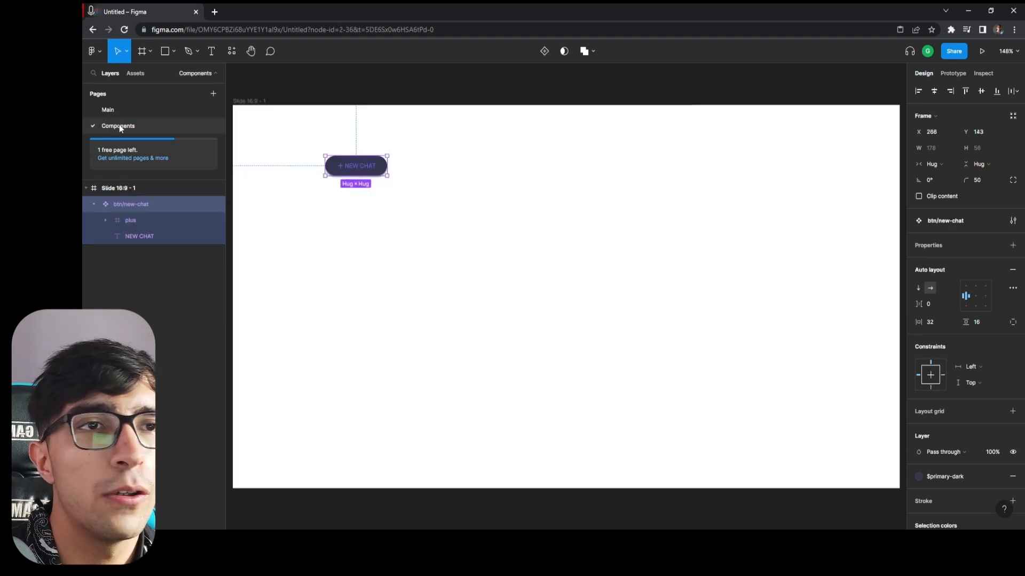
scroll(351, 161, "up", 2)
double_click(352, 161)
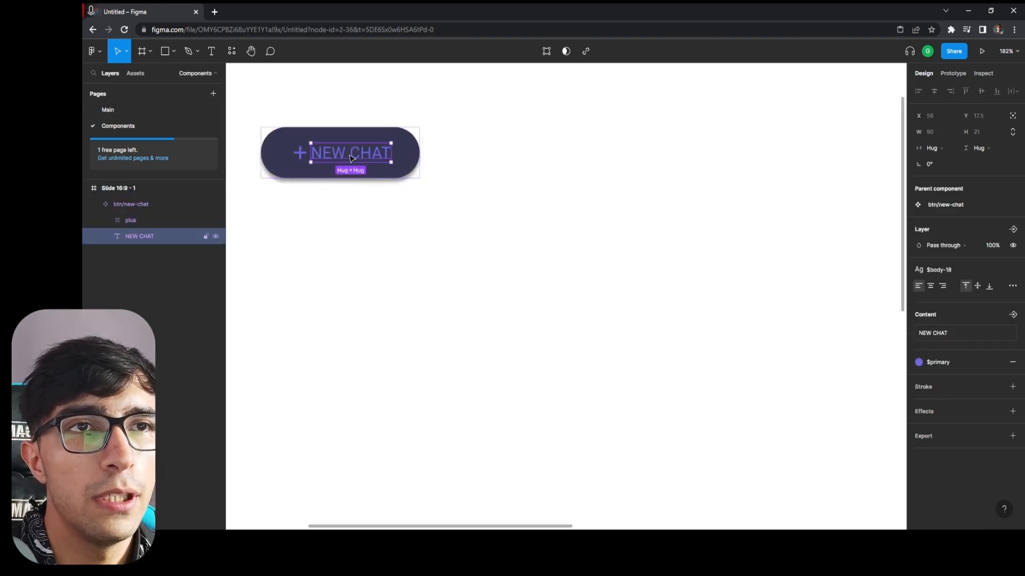
left_click(404, 203)
double_click(356, 151)
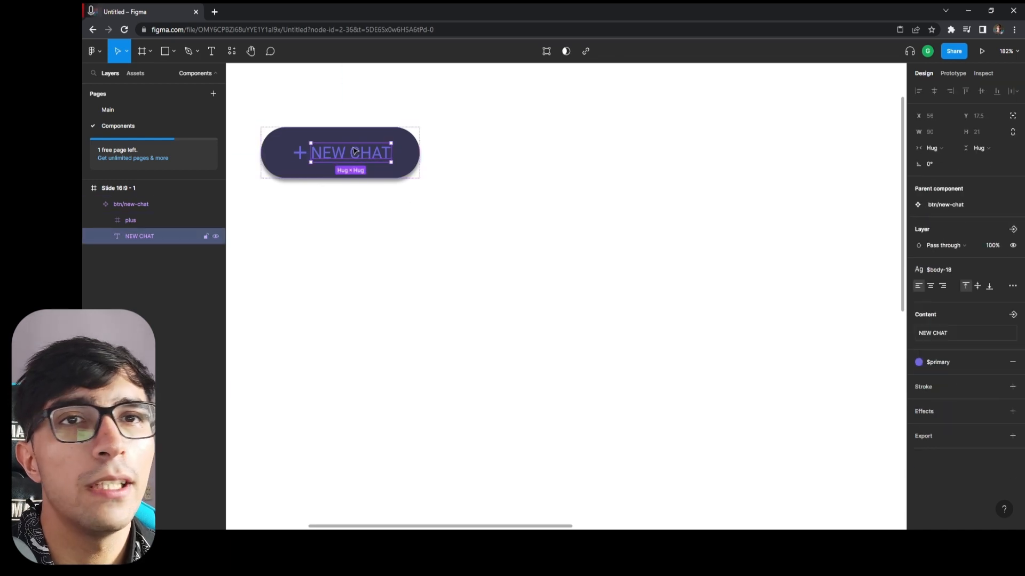
left_click(354, 269)
left_click(353, 153)
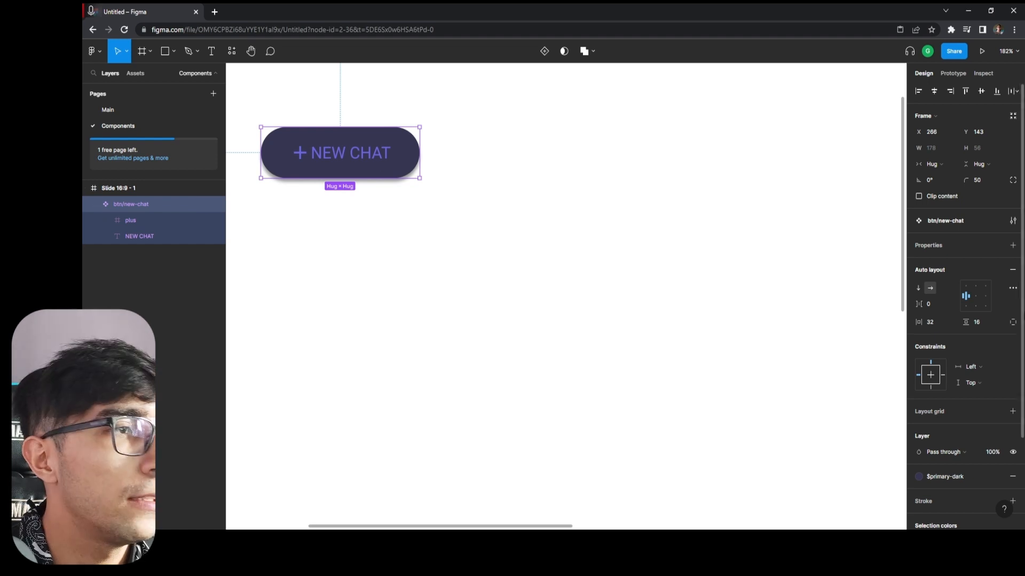
scroll(968, 450, "down", 3)
left_click(939, 377)
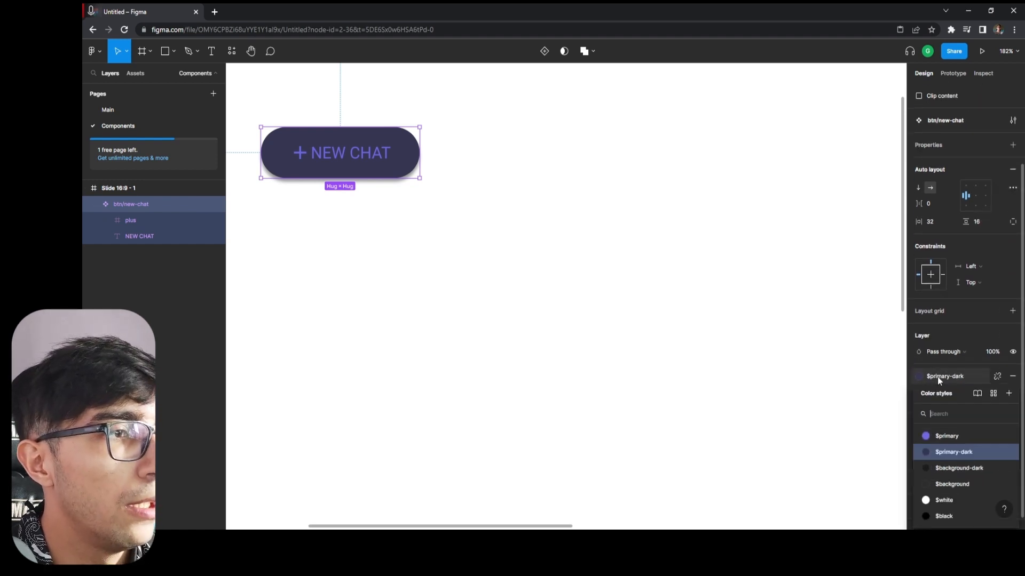
left_click(965, 484)
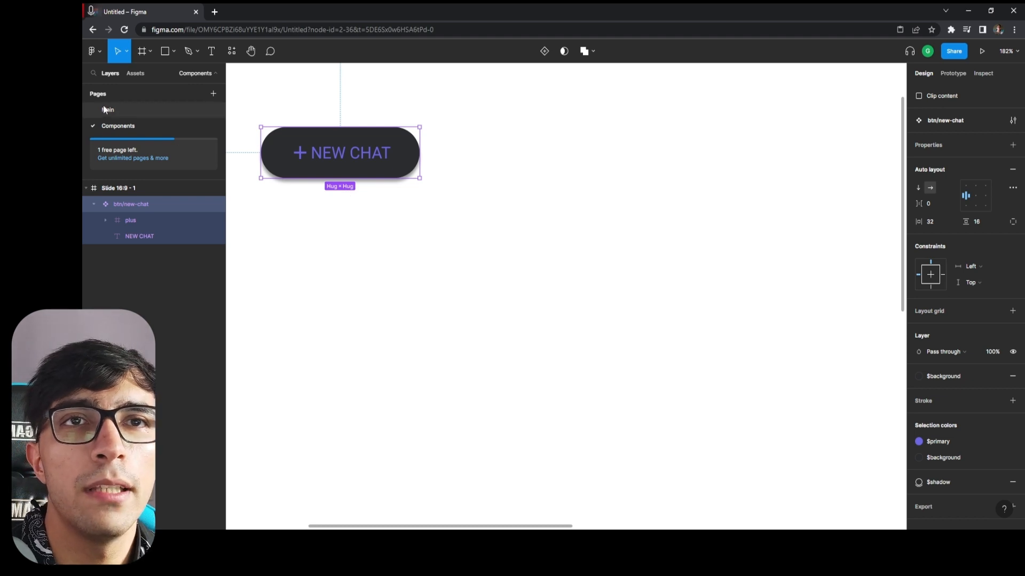
Check the fill of both btn/new-chat instances on the Main page and undo the main component's fill change.
left_click(168, 106)
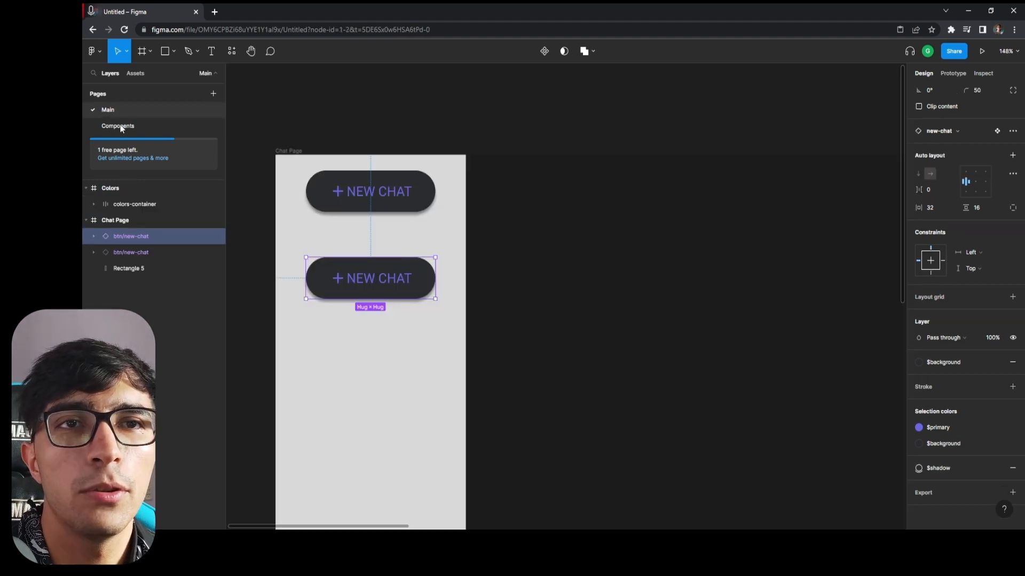
left_click(424, 235)
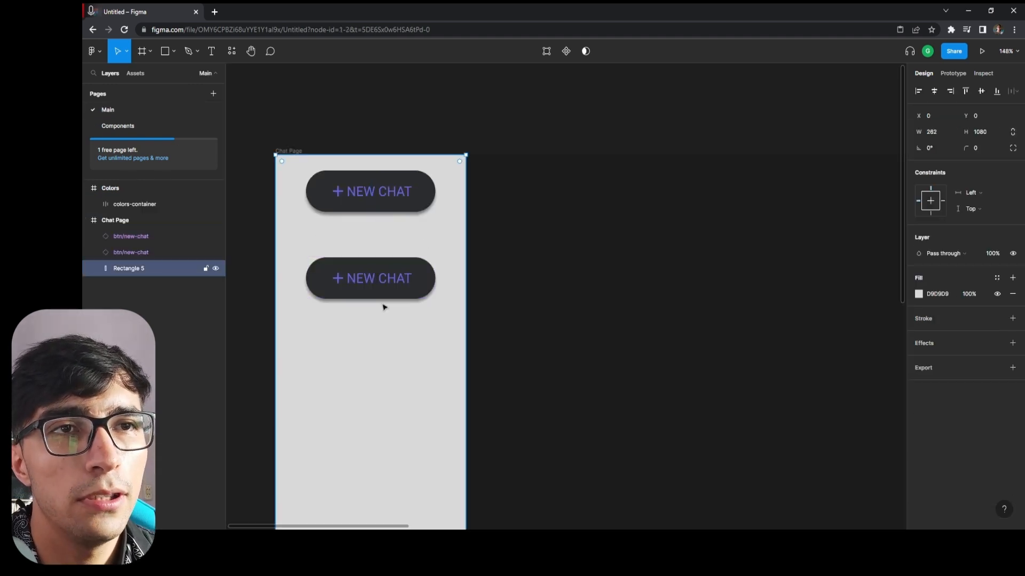
left_click(130, 125)
key("Page_Up")
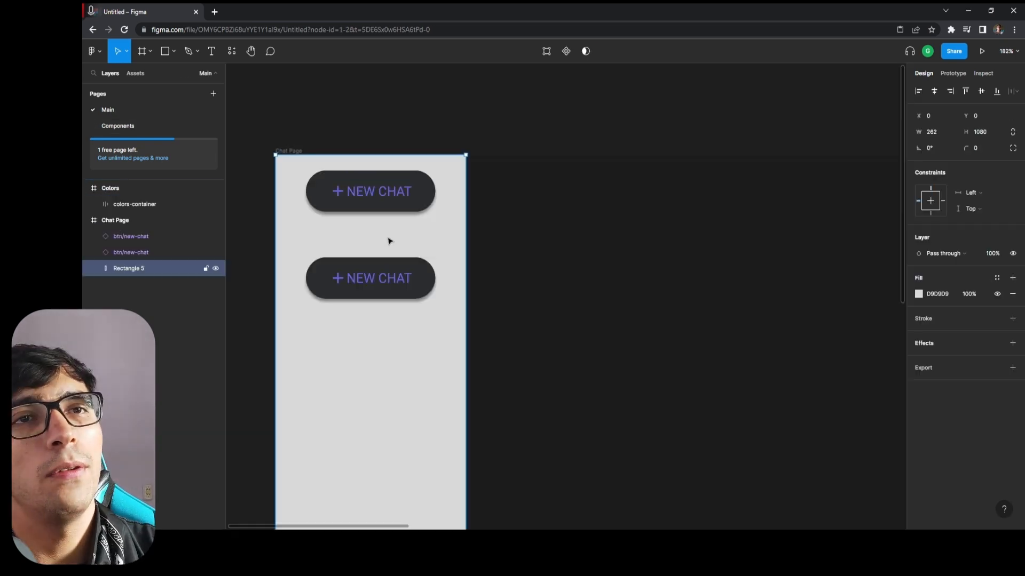
left_click(126, 130)
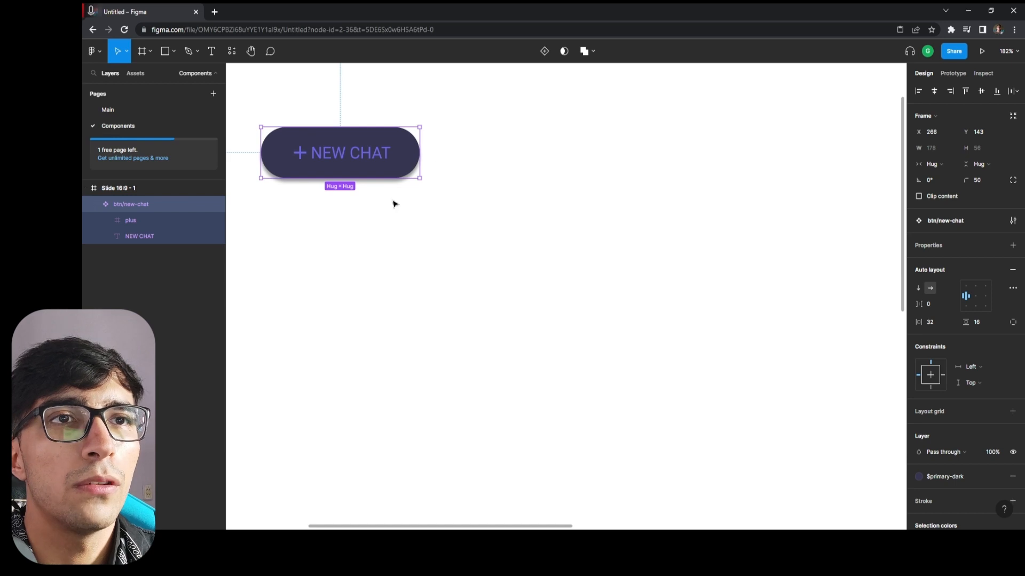
Add a variant property to the main btn/new-chat component and create a second variant below the first.
left_click(350, 267)
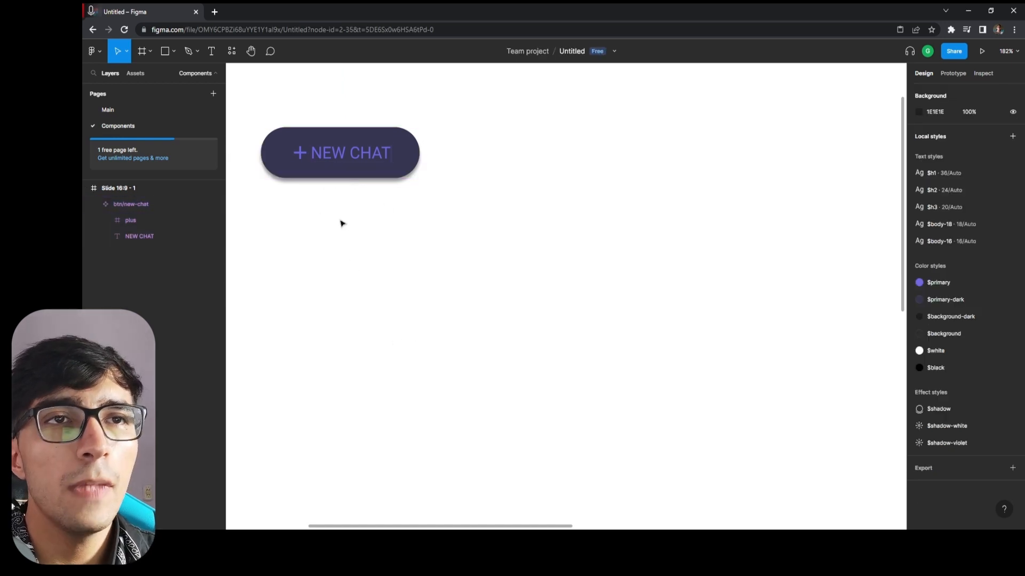
left_click(352, 179)
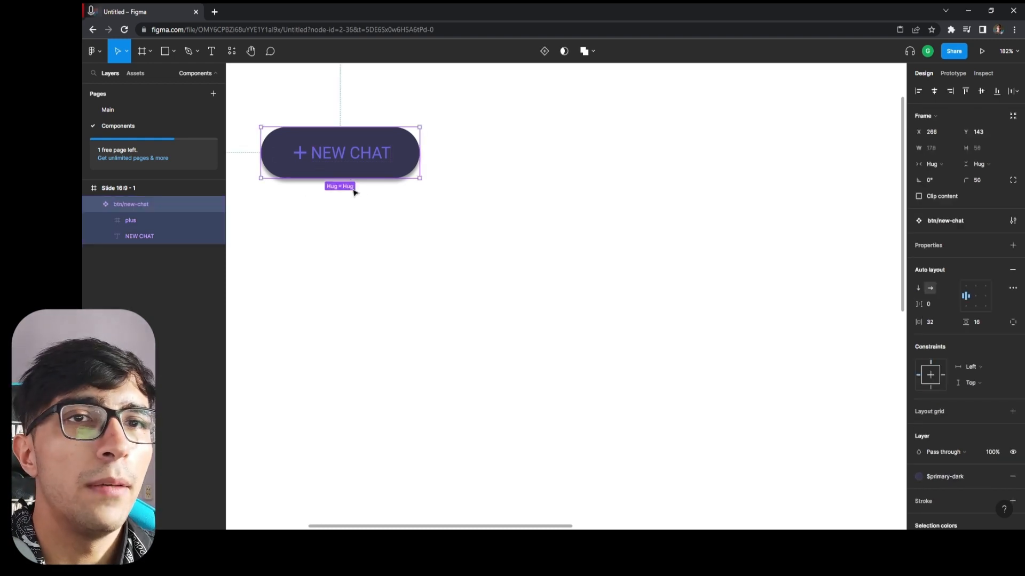
left_click(93, 205)
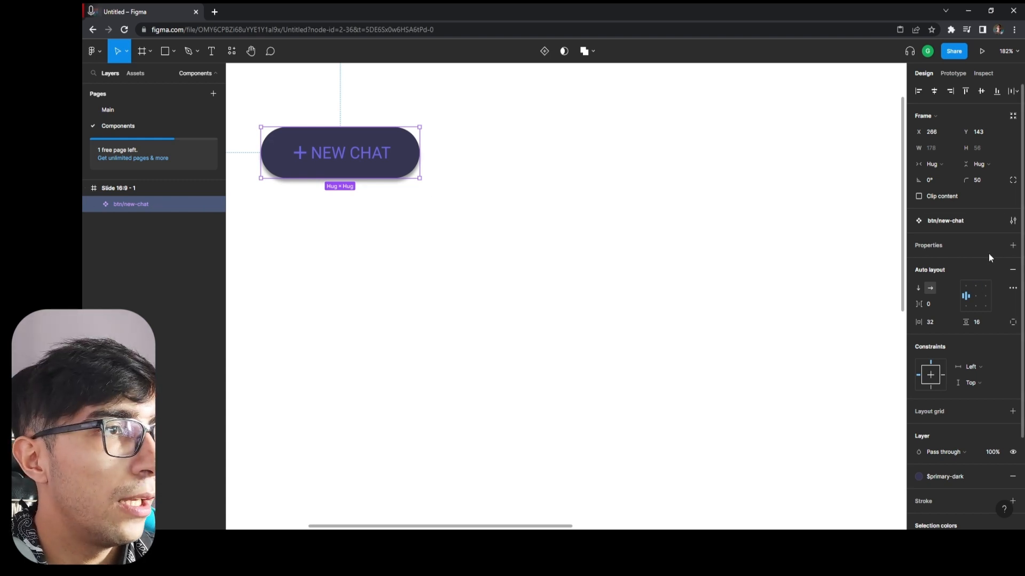
left_click(1011, 251)
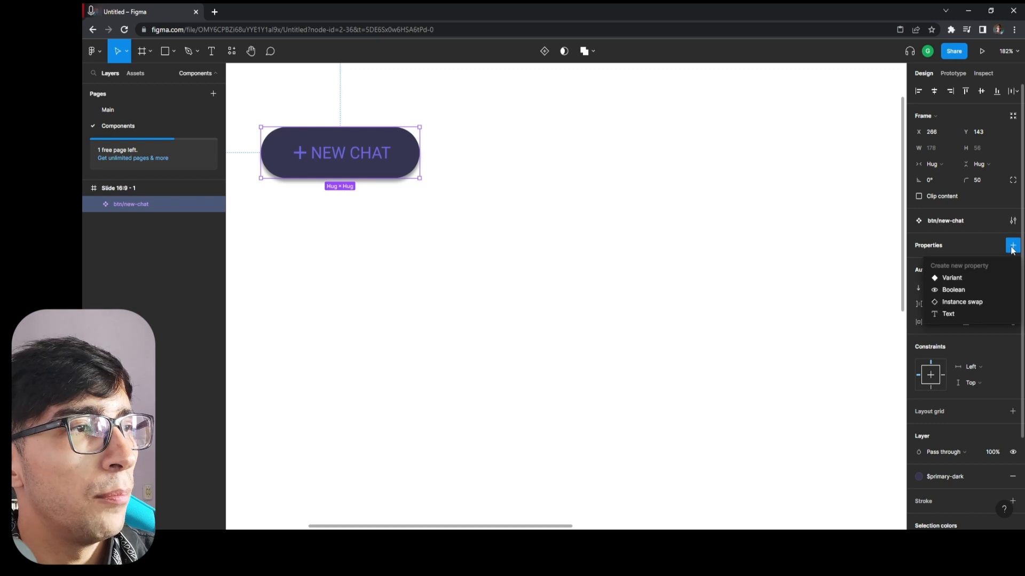
left_click(942, 279)
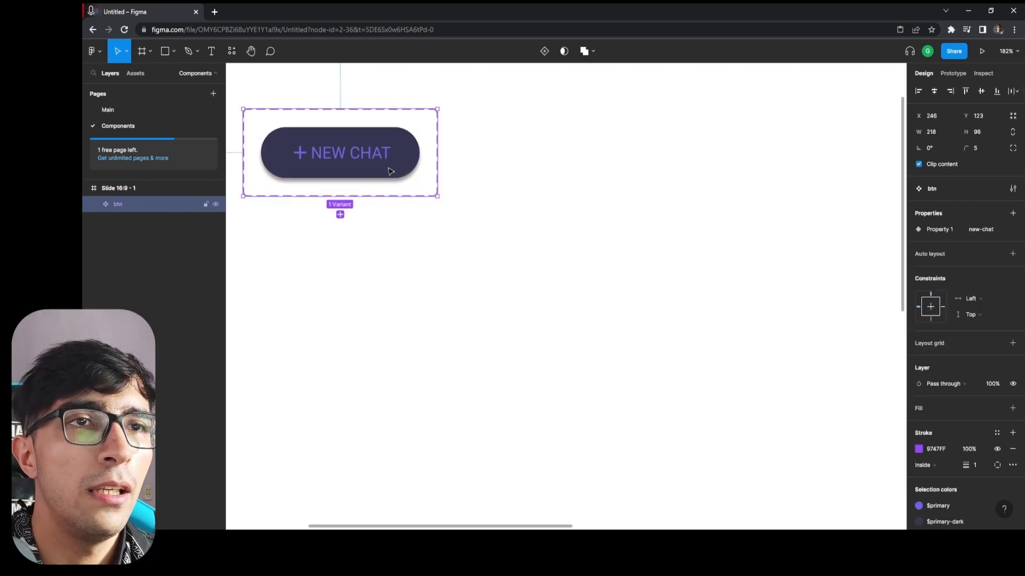
left_click(339, 214)
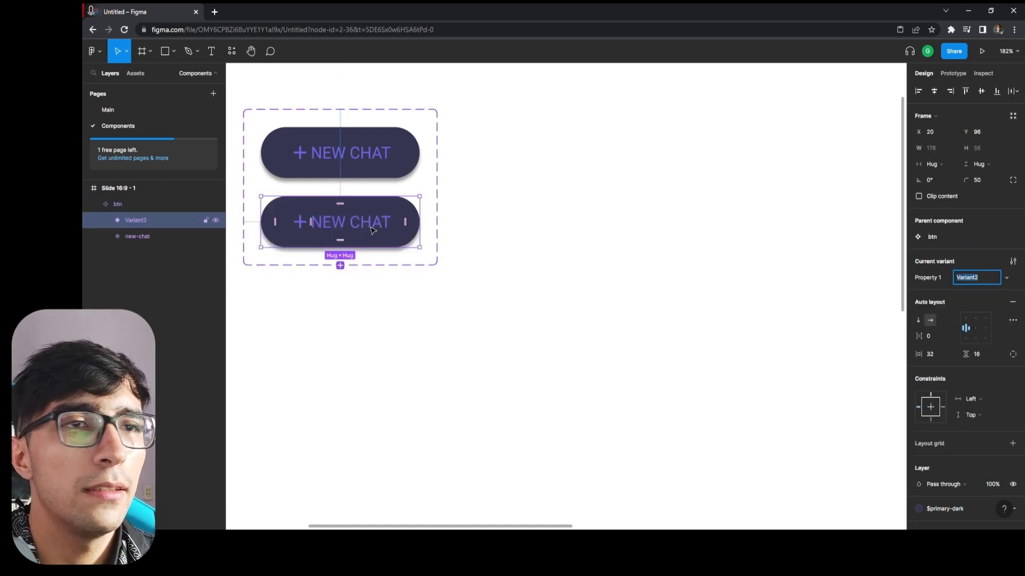
Rename the variant property to icon and set the upper variant's value to true.
left_click(377, 171)
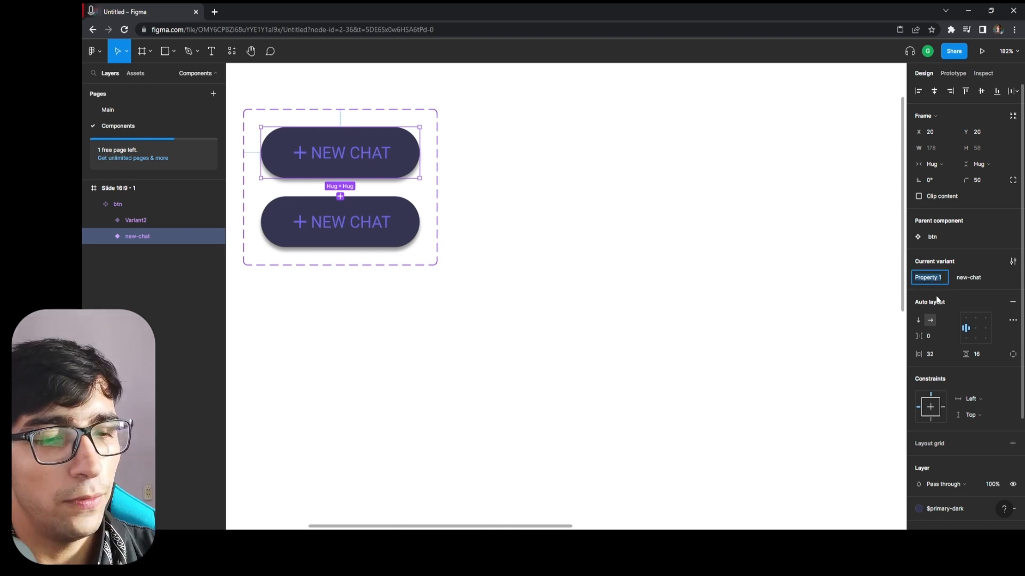
type("id")
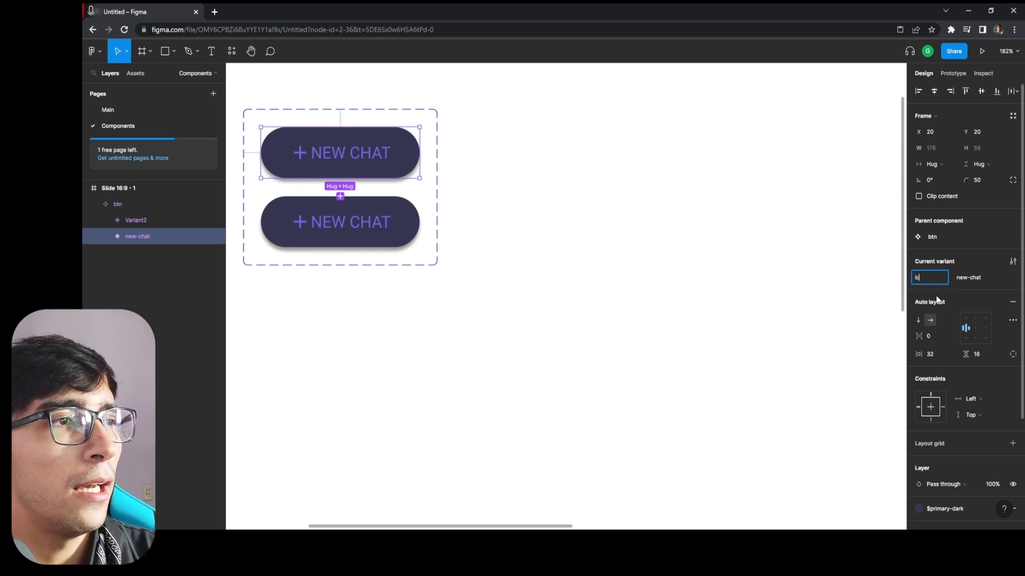
left_click(975, 281)
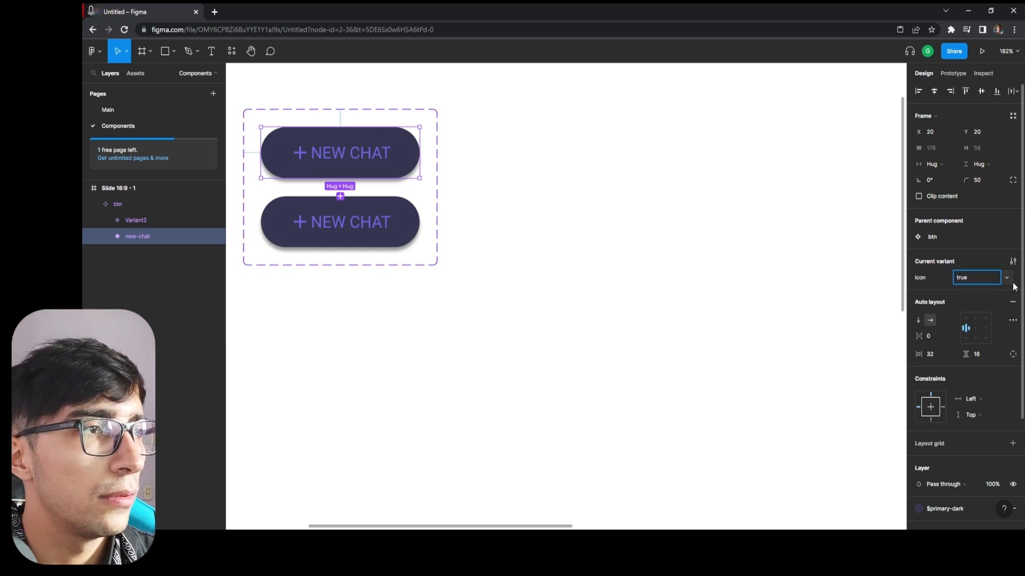
left_click(1014, 287)
left_click(984, 282)
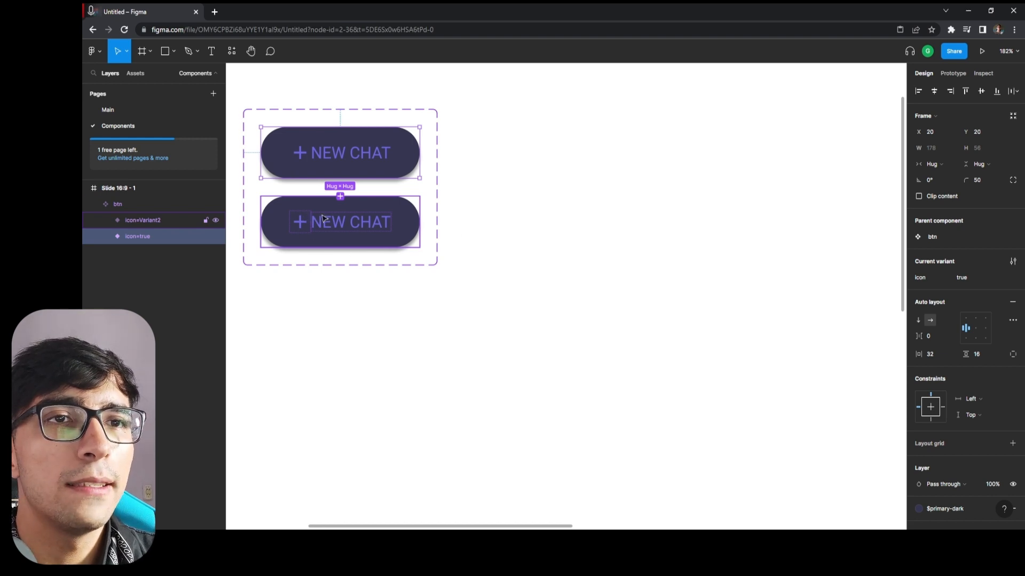
Set the lower variant's icon property value to false.
left_click(362, 214)
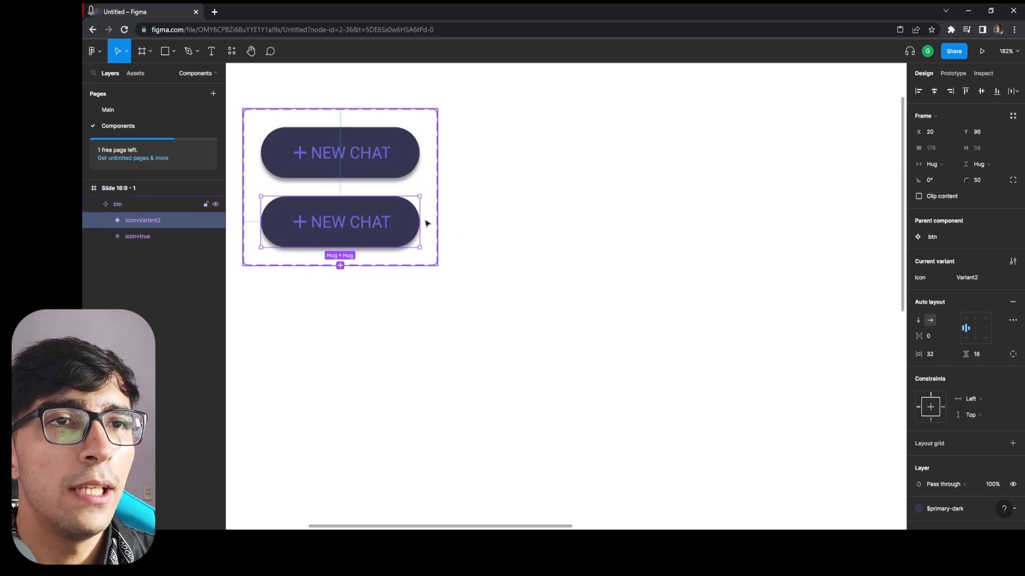
left_click(975, 278)
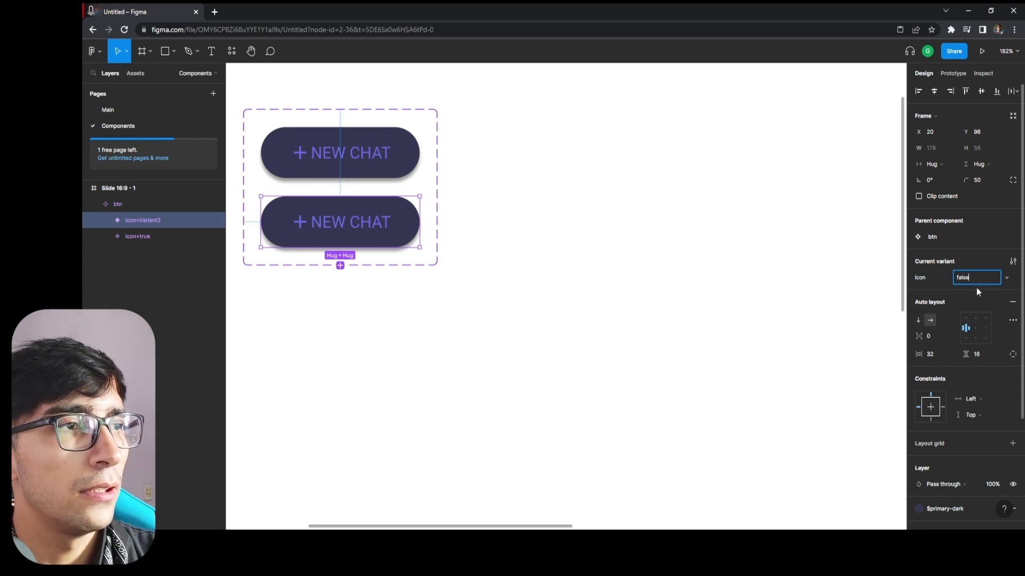
key("Return")
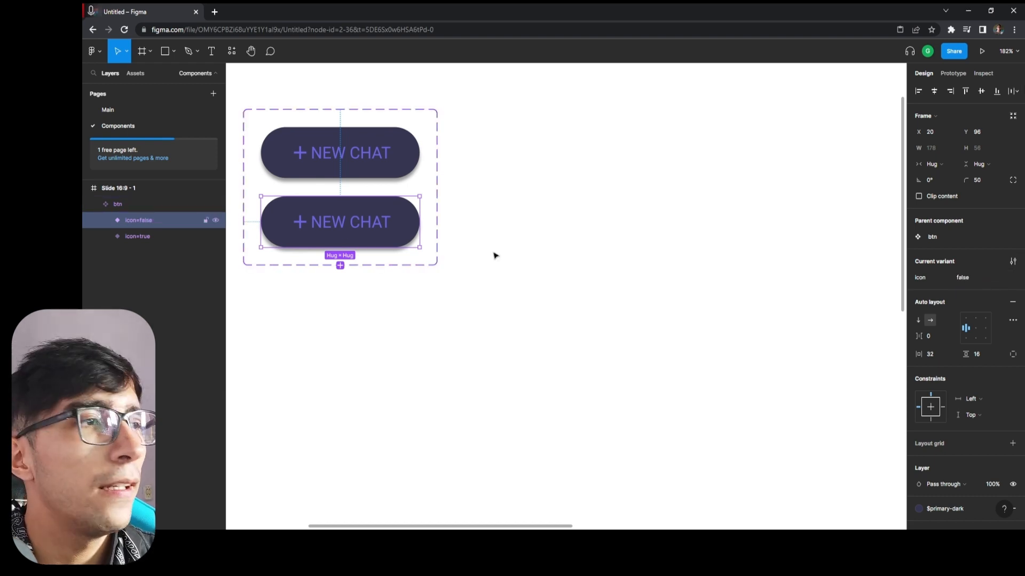
Switch the lower variant's icon value to true, and set it back to a newly added value false.
left_click(1005, 278)
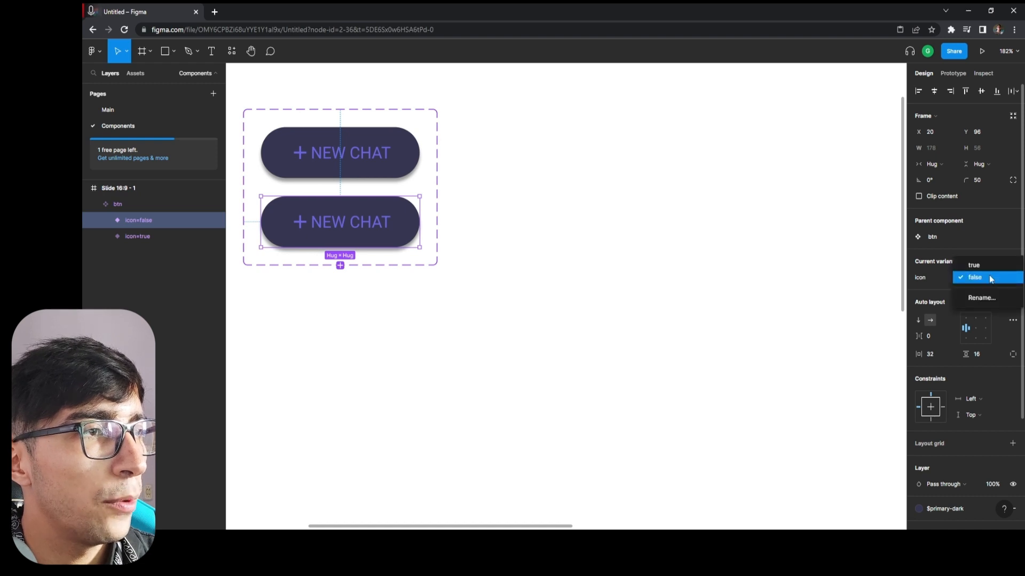
left_click(984, 264)
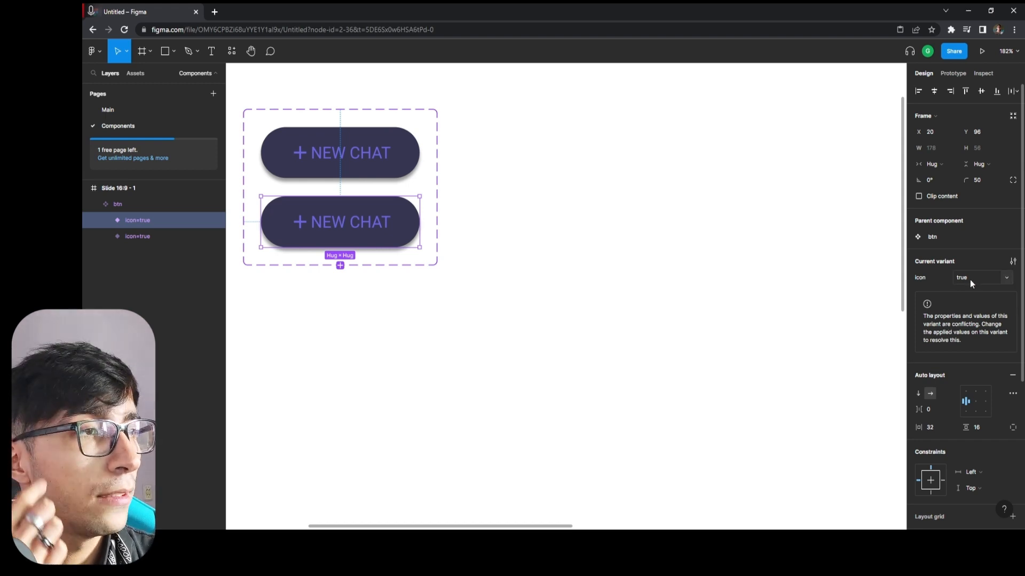
left_click(1009, 276)
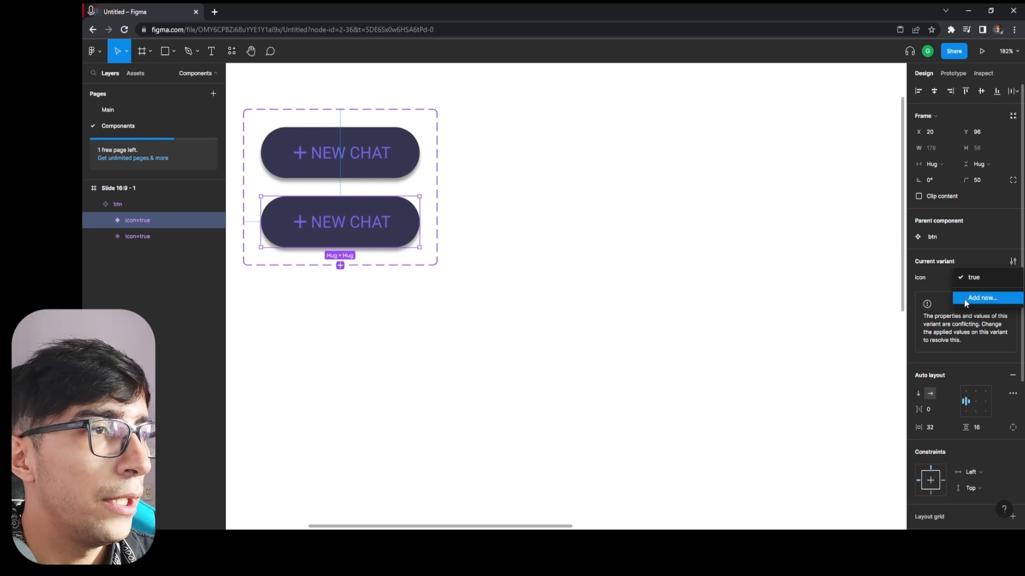
left_click(982, 298)
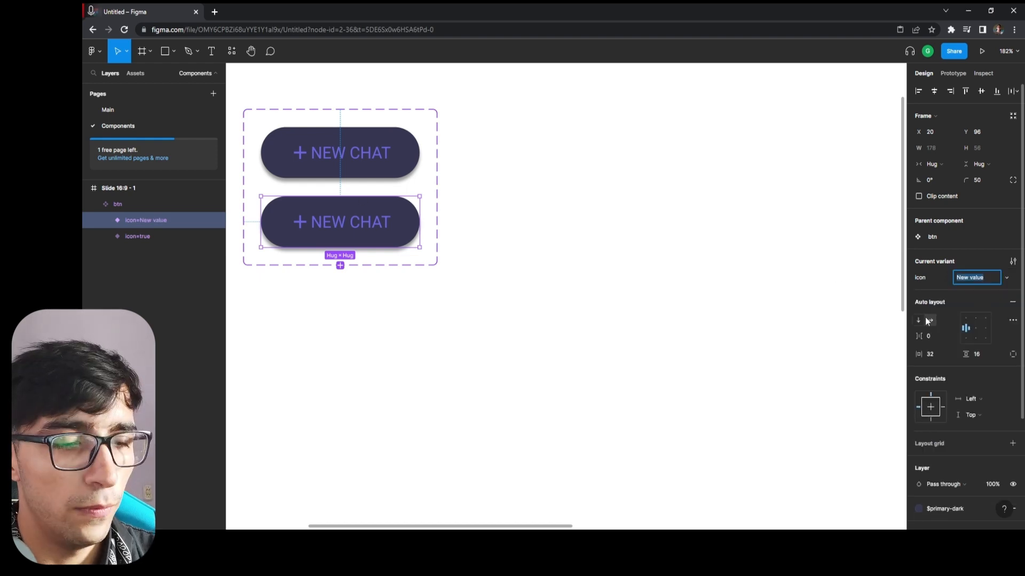
type("false")
key("Return")
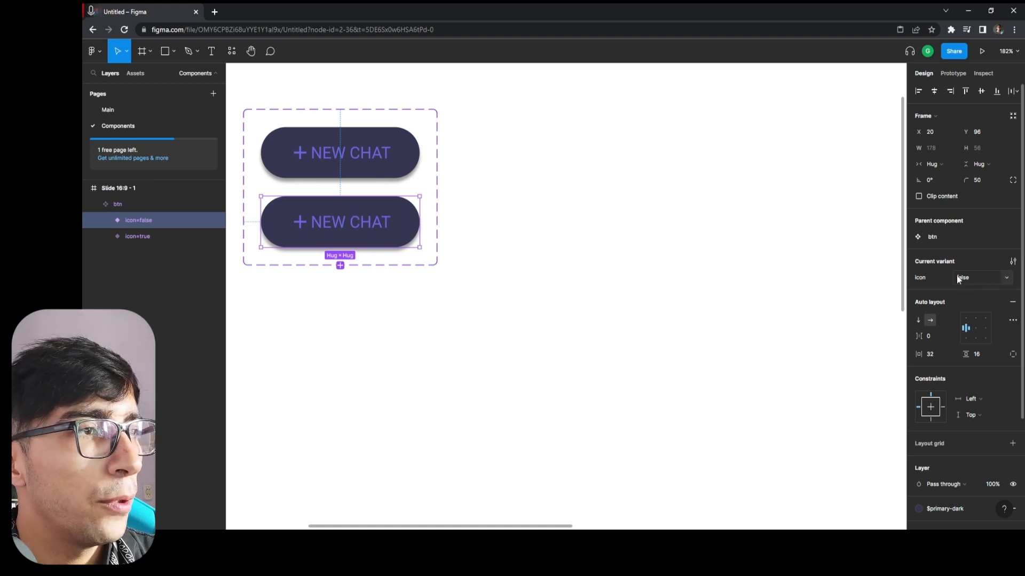
Hide the plus icon layer inside the icon=false variant of the btn component.
scroll(993, 286, "down", 3)
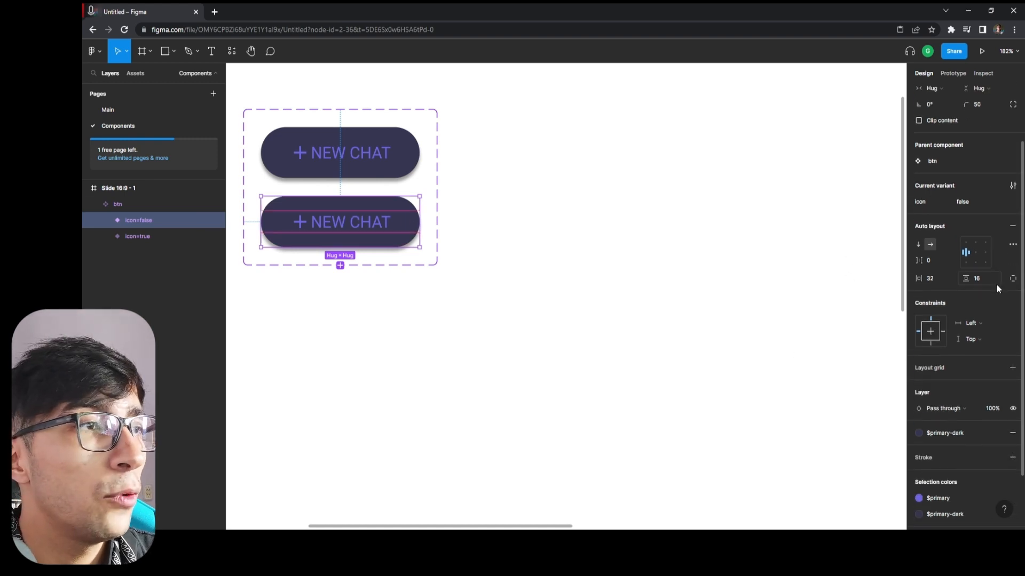
scroll(943, 376, "up", 4)
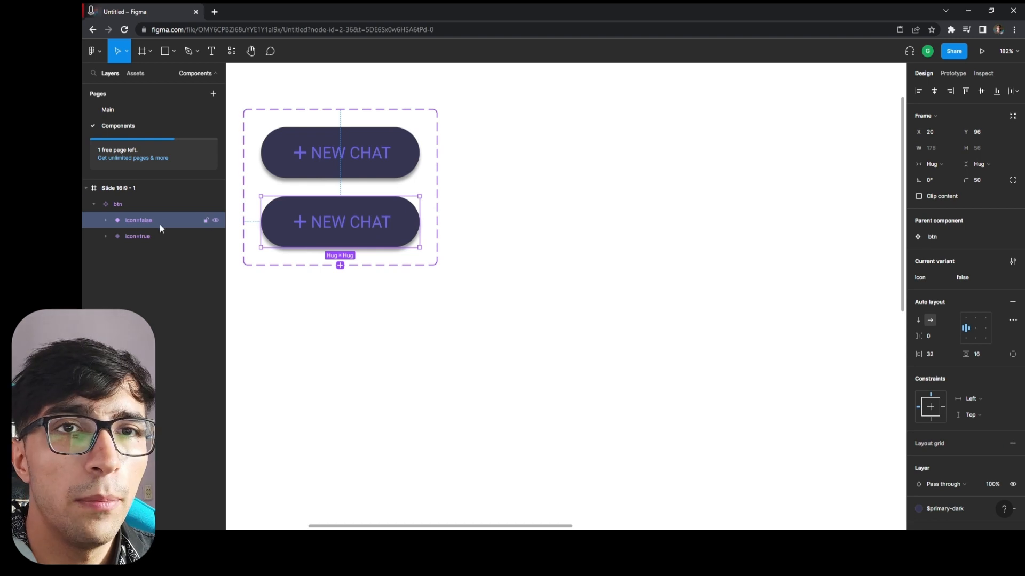
left_click(106, 221)
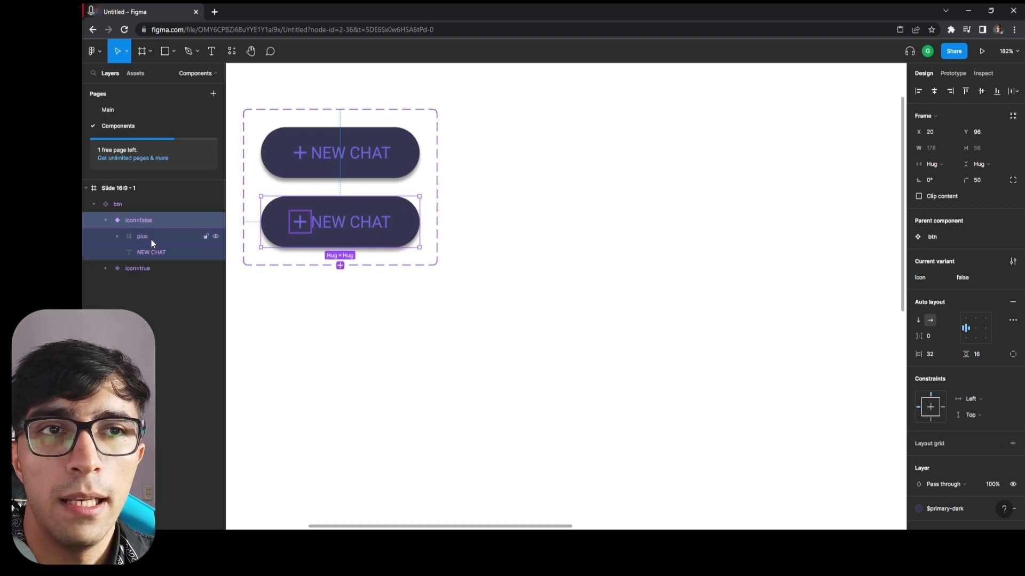
left_click(200, 242)
left_click(216, 236)
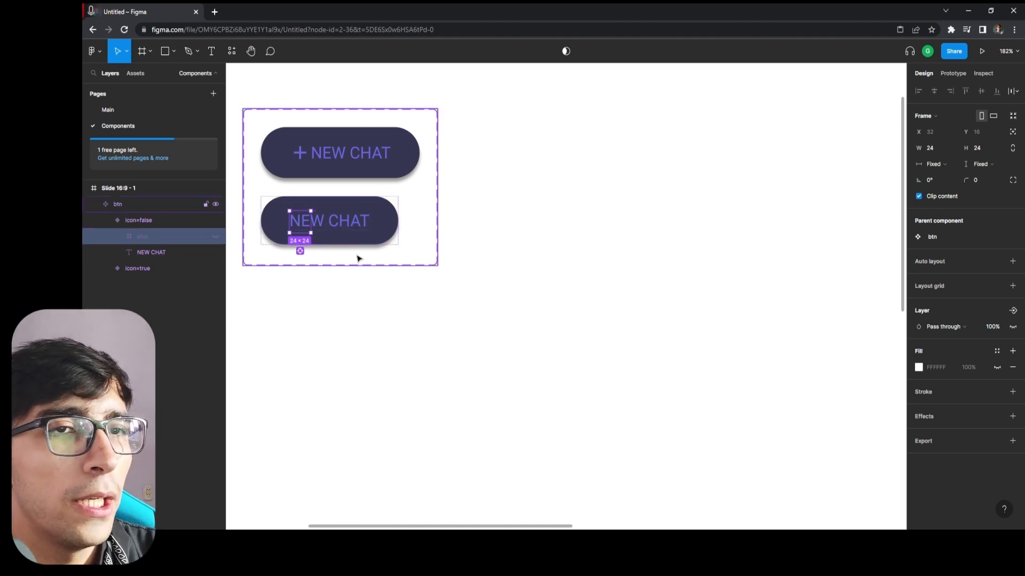
left_click(599, 289)
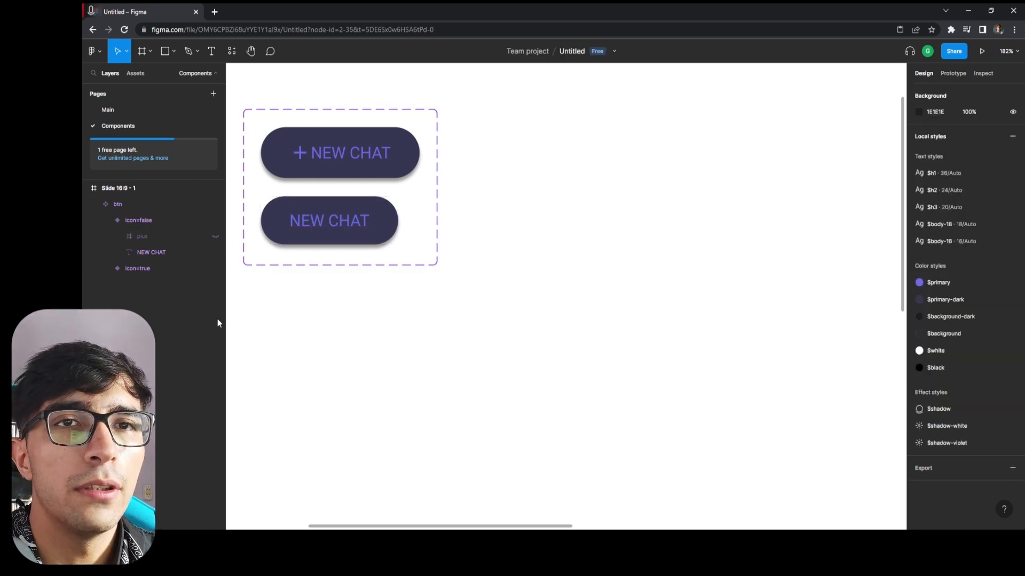
Place a btn instance from the local components on the Components page, outside the variant set at about X 635, Y 304.
left_click(118, 204)
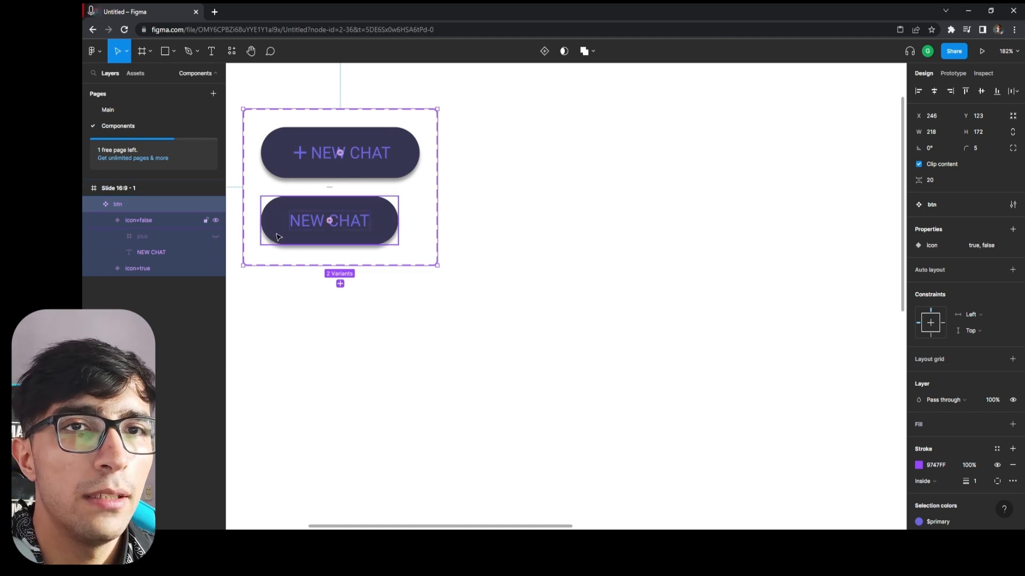
key("ctrl+d")
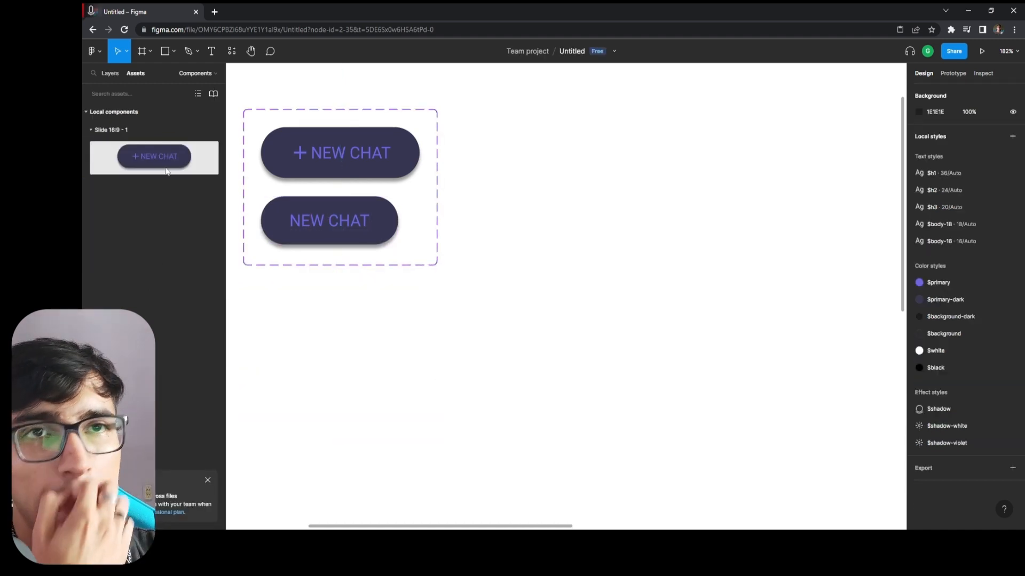
left_click(113, 75)
left_click(130, 75)
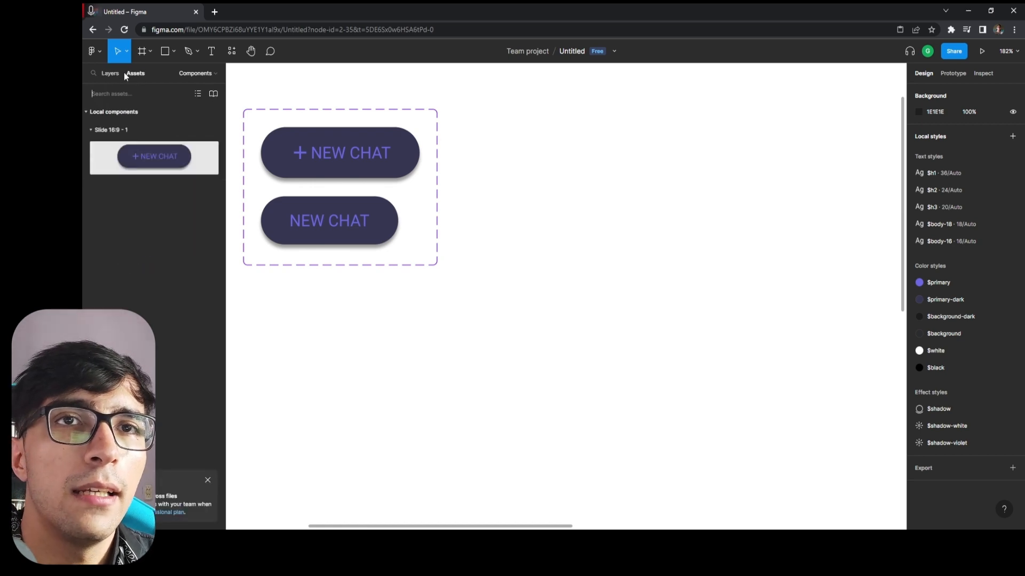
left_click(92, 129)
left_click(94, 131)
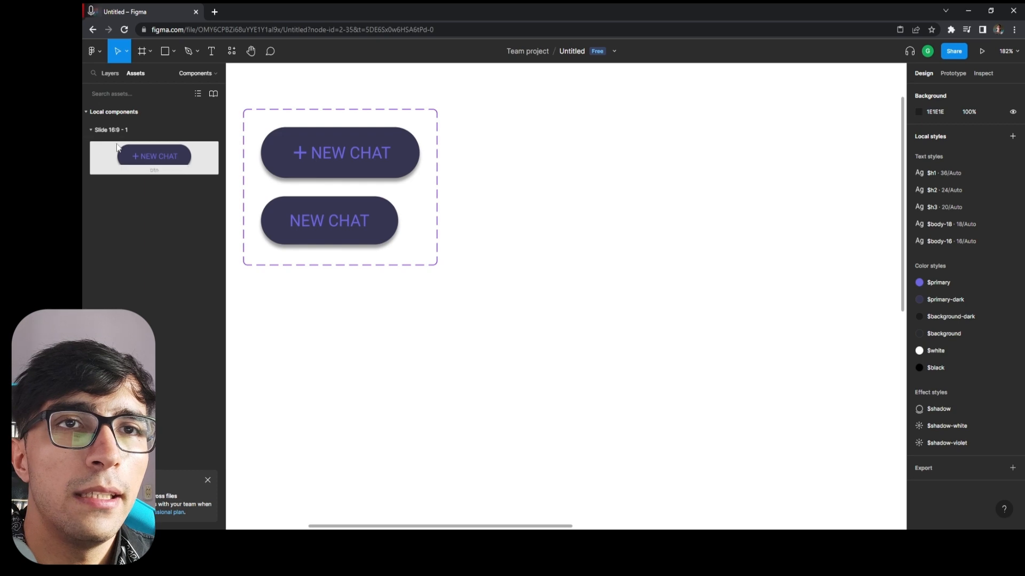
left_click_drag(134, 160, 269, 308)
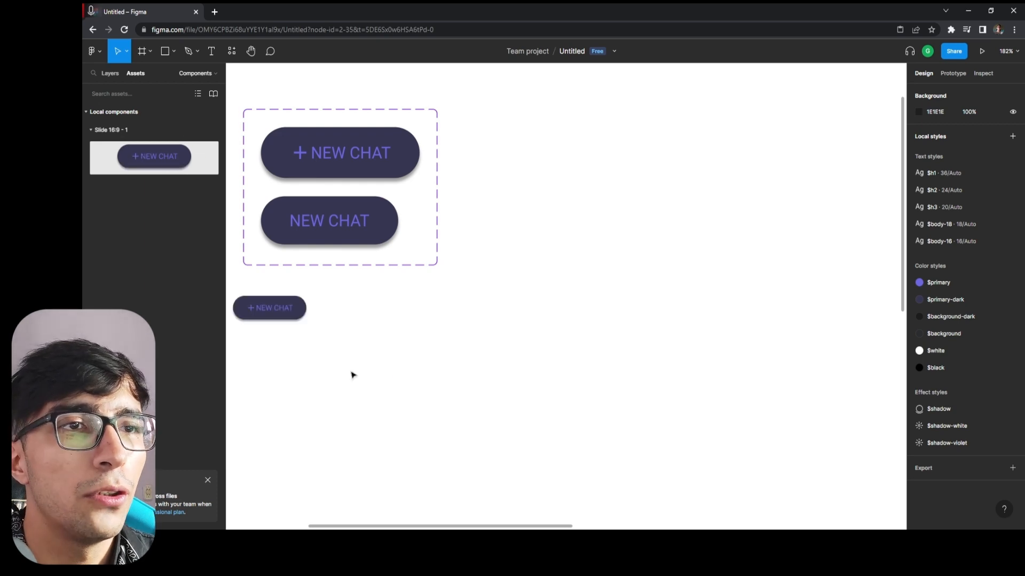
left_click_drag(351, 375, 698, 313)
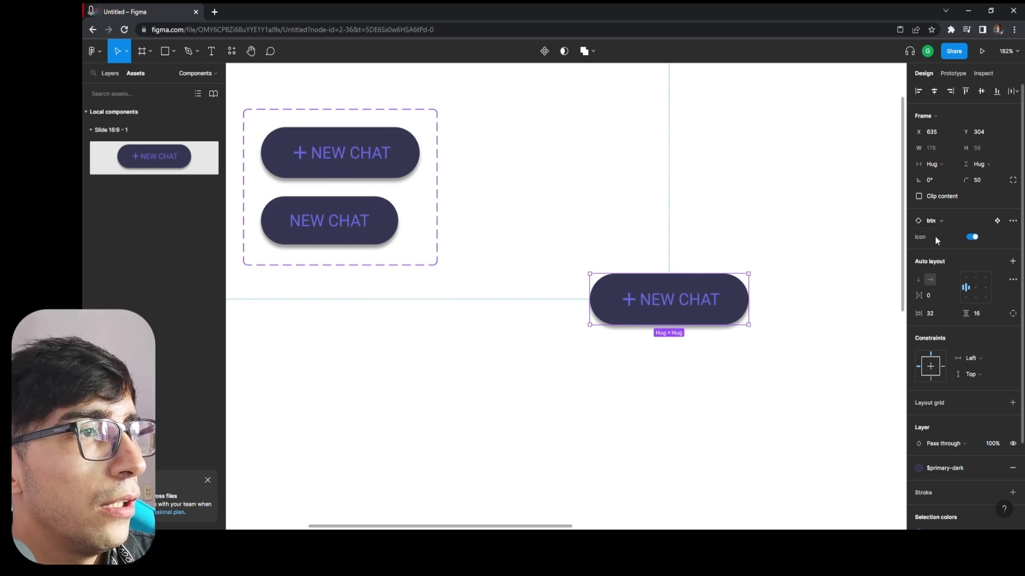
Test the placed btn instance by switching its icon property off and on several times, ending with it on.
left_click(972, 237)
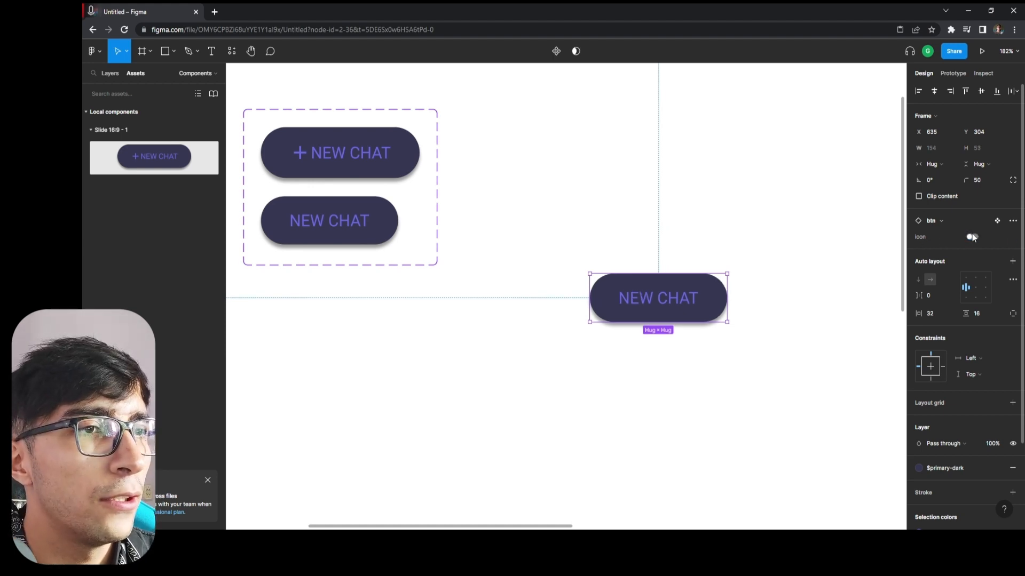
left_click(969, 238)
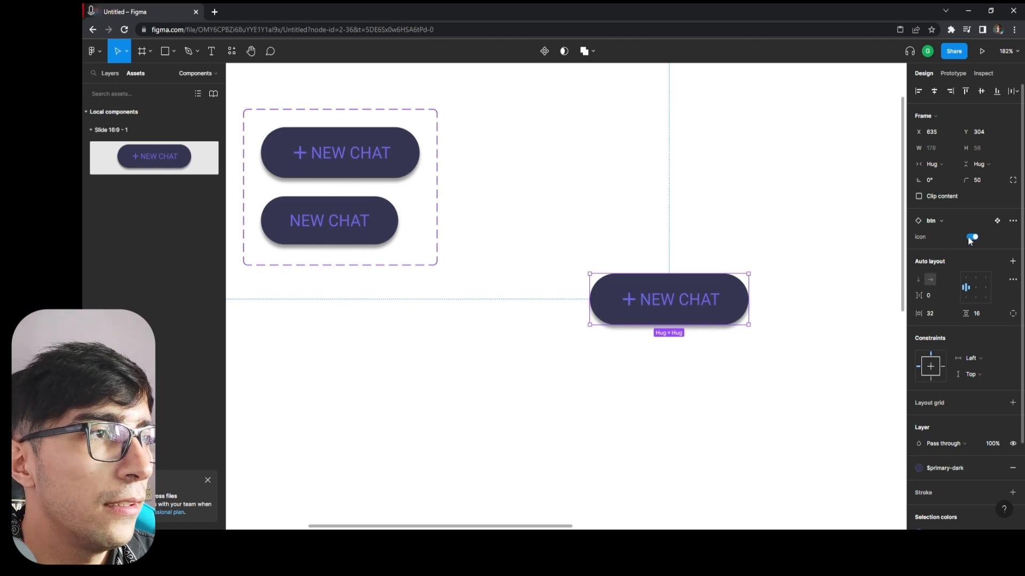
left_click(968, 238)
left_click(968, 238)
left_click(969, 238)
left_click(969, 238)
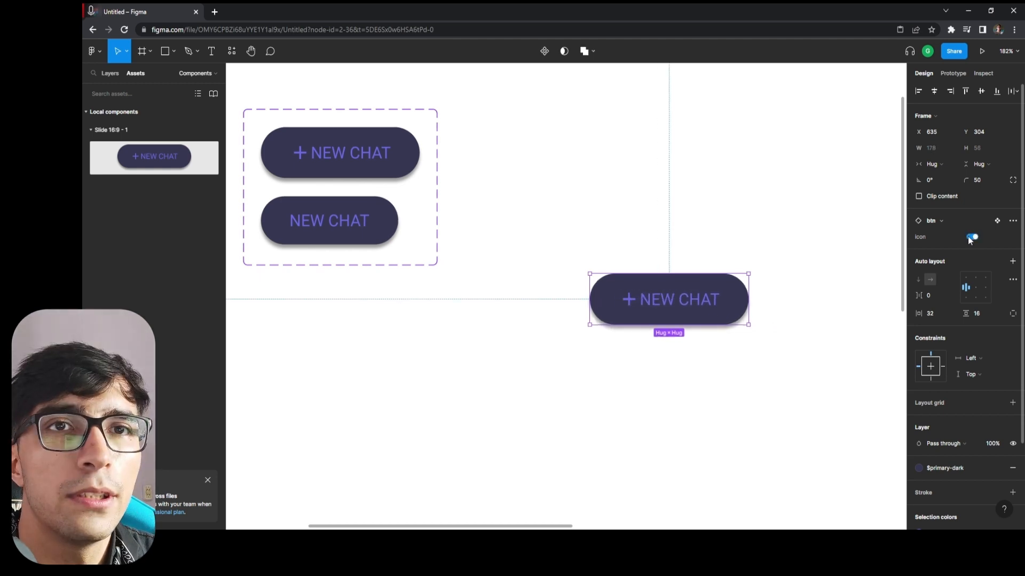
On the Main page, turn off the lower NEW CHAT instance's icon property and move the instance to about X 79, Y 237.
left_click(117, 73)
left_click(116, 111)
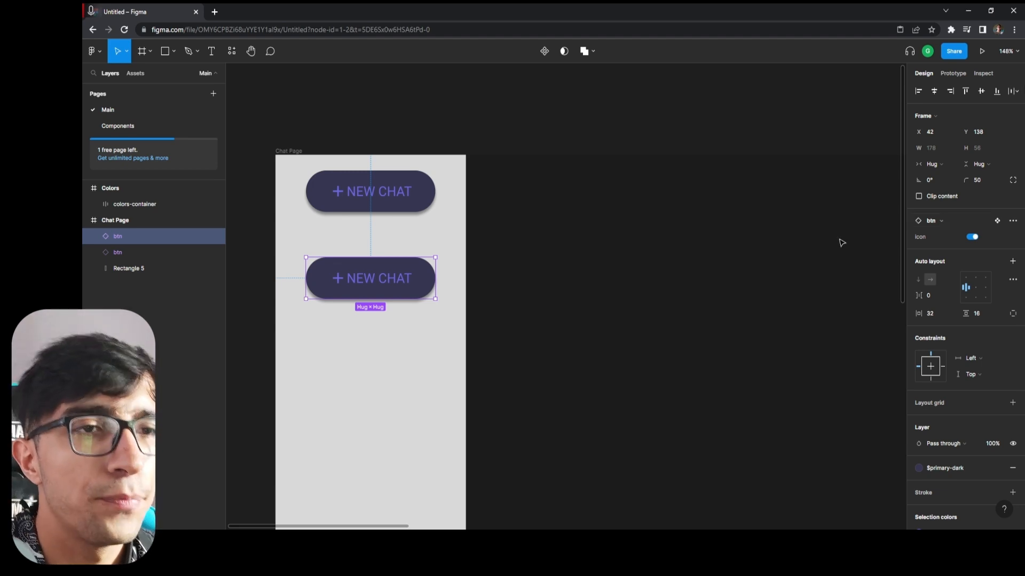
left_click(971, 236)
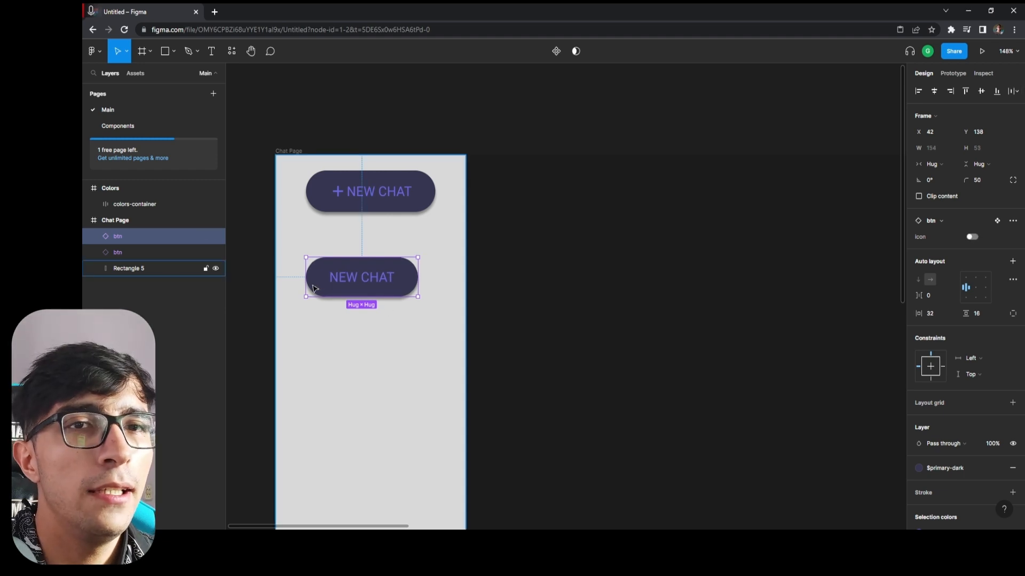
left_click_drag(375, 279, 401, 353)
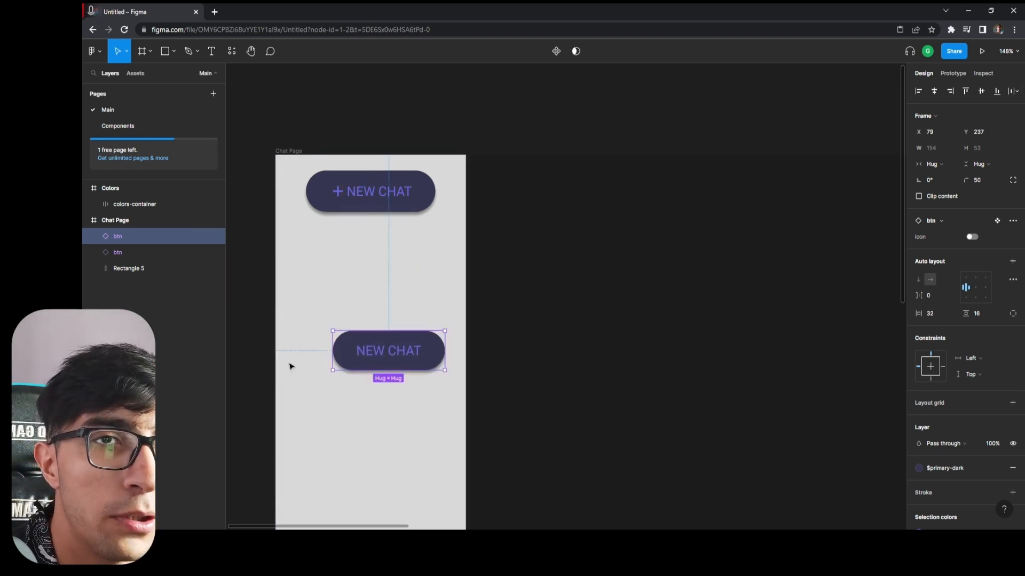
Delete the lower NEW CHAT instance from the Chat Page and the test instance from the Components page.
key("Delete")
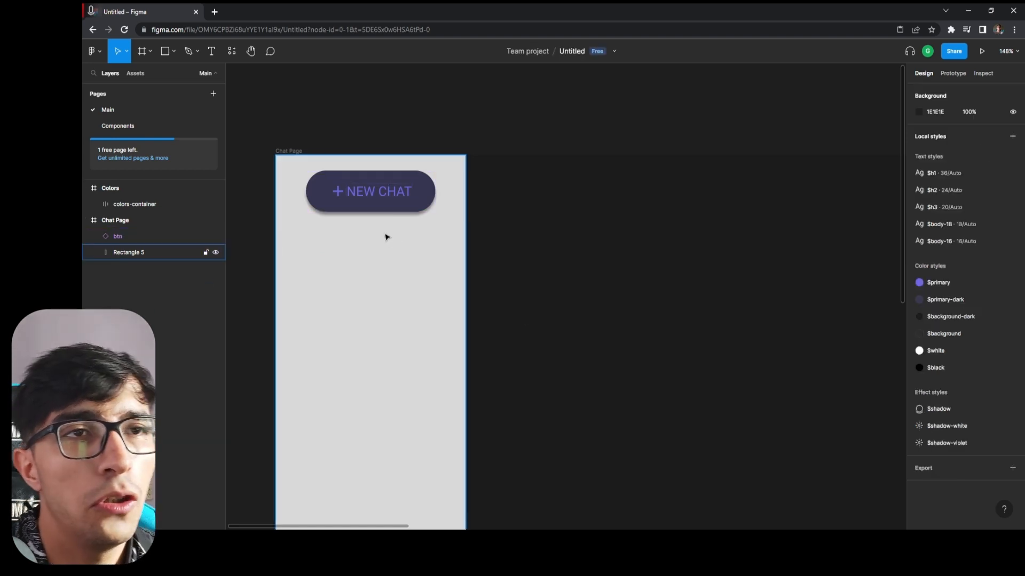
scroll(401, 313, "down", 2)
scroll(346, 229, "up", 3)
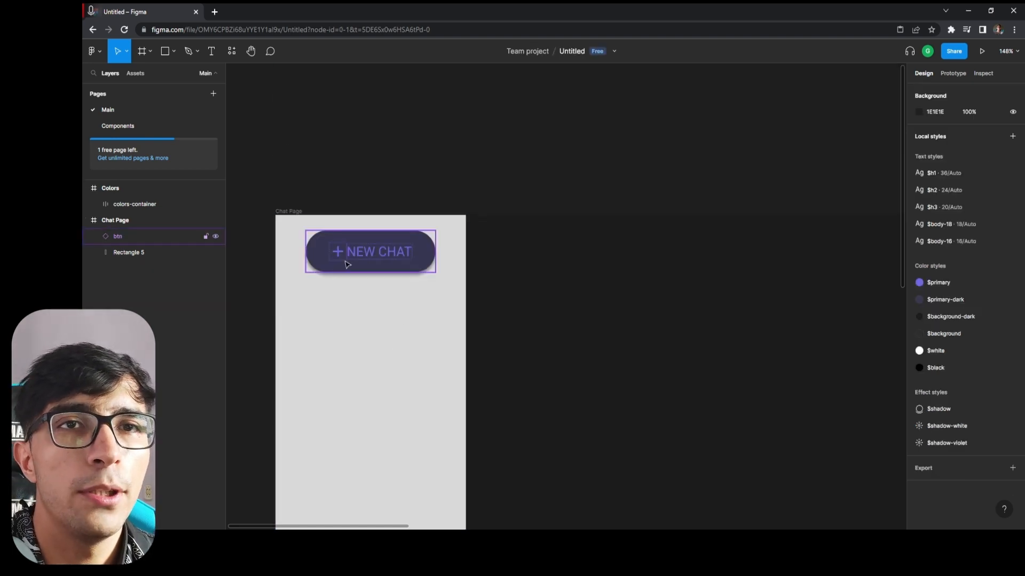
left_click(121, 125)
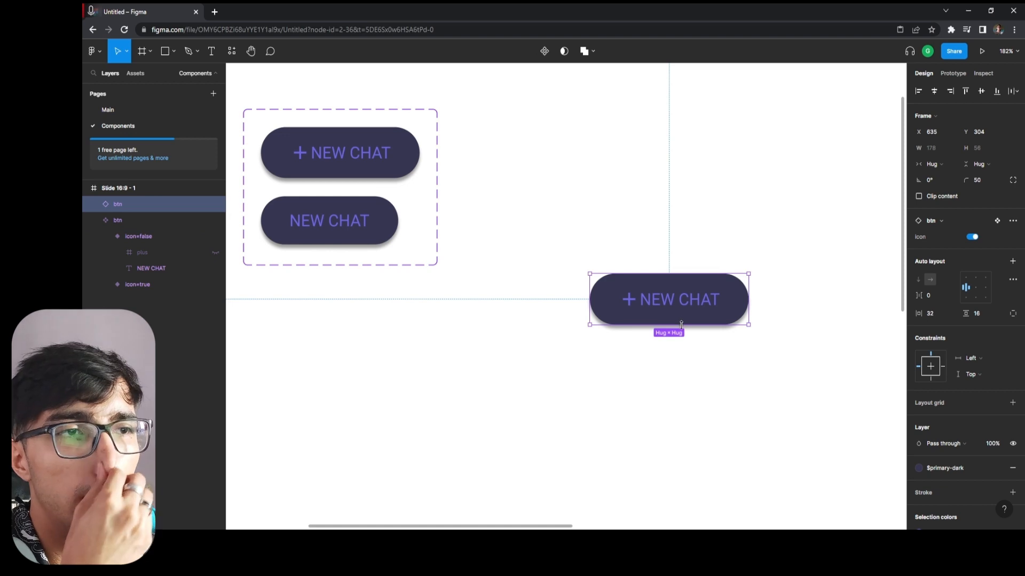
left_click_drag(702, 313, 589, 325)
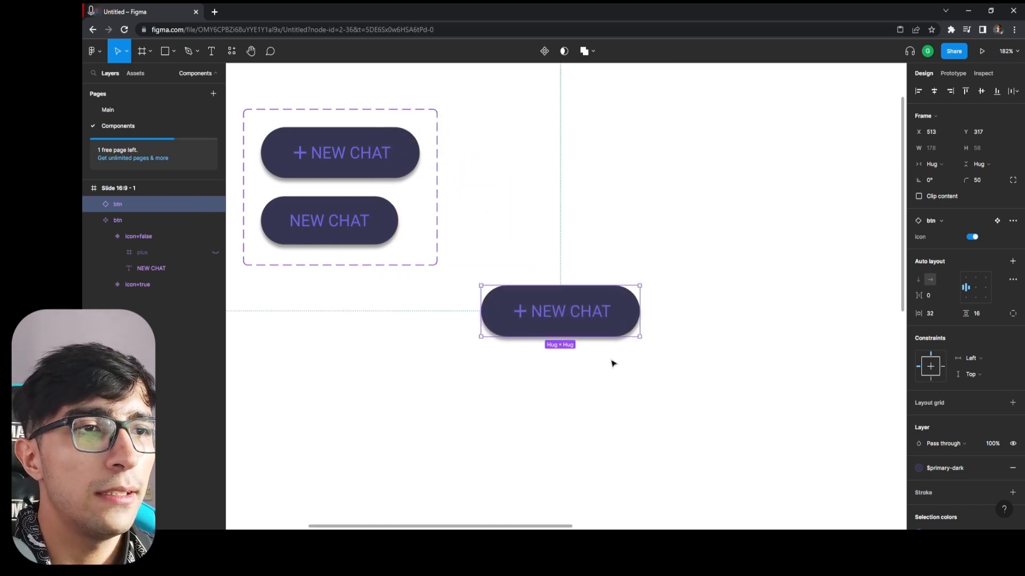
key("Delete")
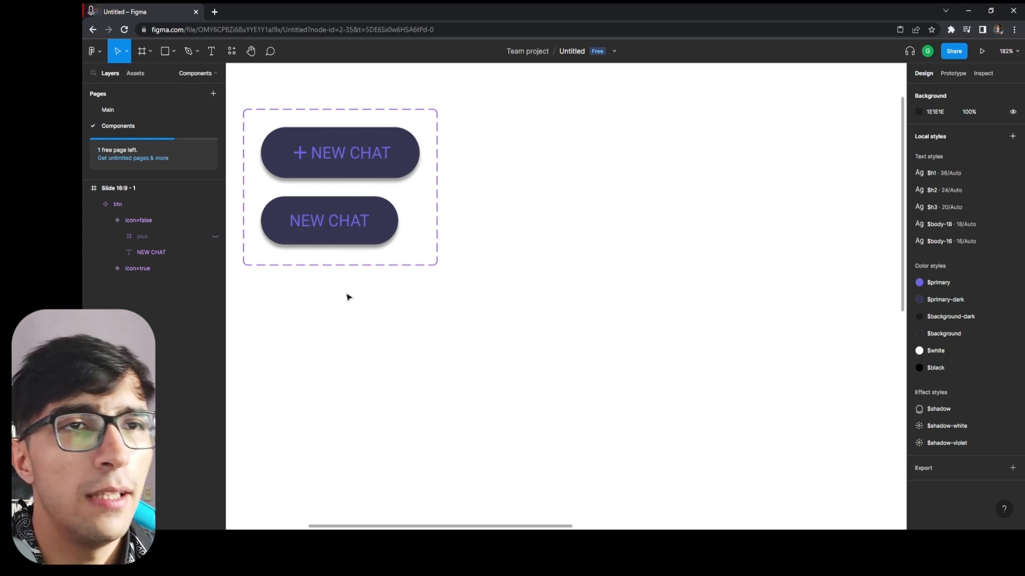
Try a third variant in the btn set with its icon value set to true, and delete that variant.
left_click(361, 264)
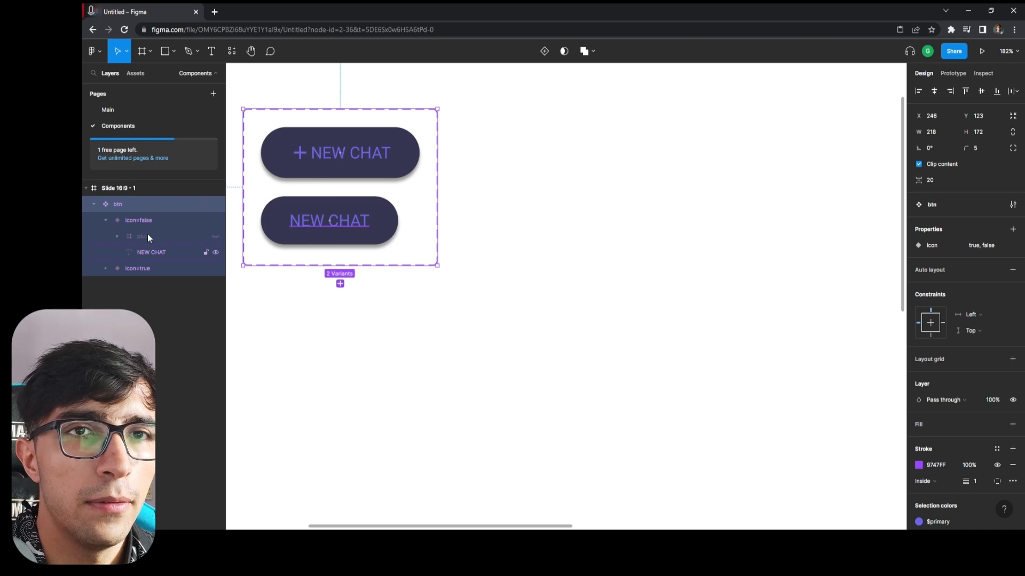
left_click(340, 284)
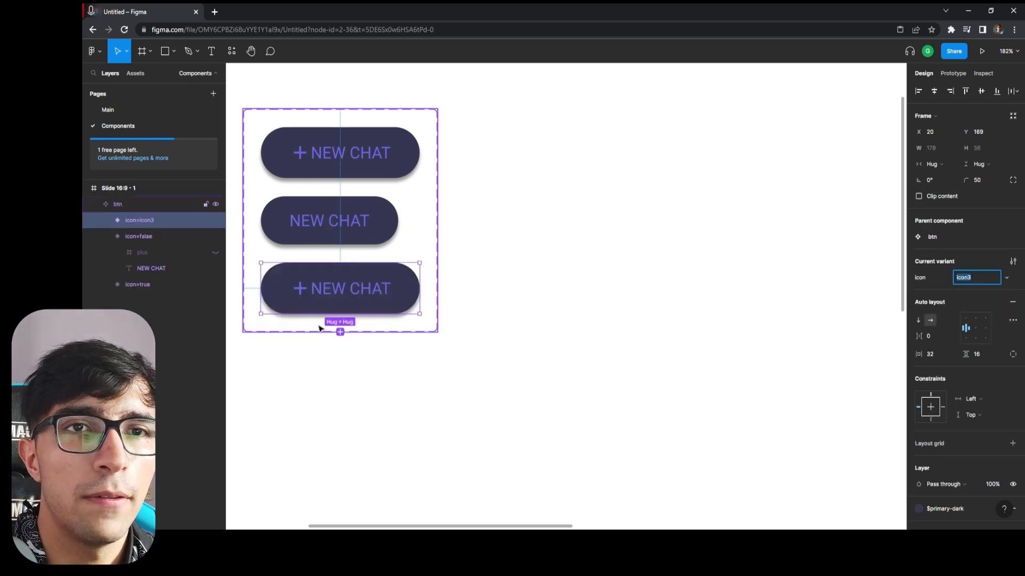
left_click(961, 276)
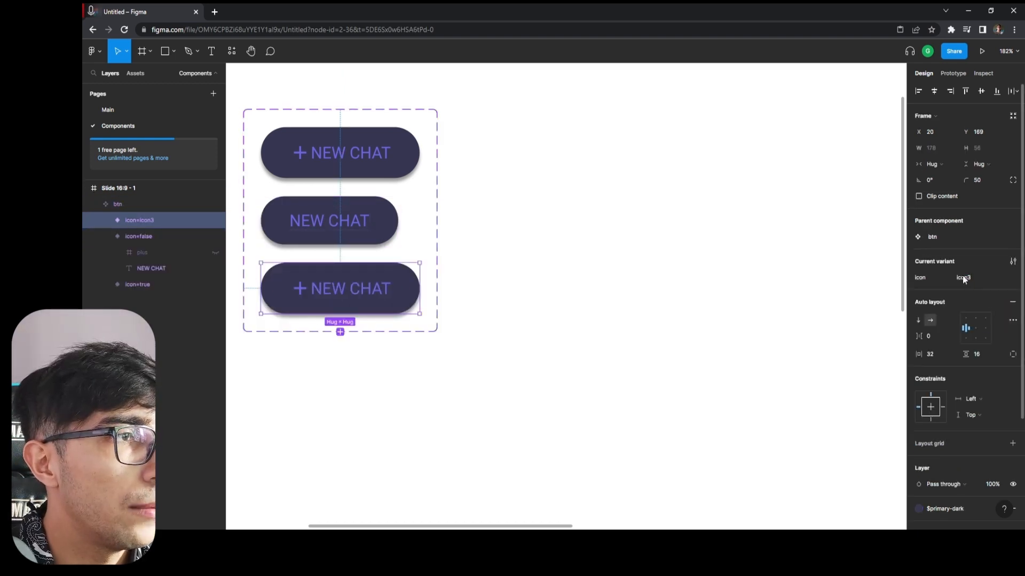
left_click(1007, 280)
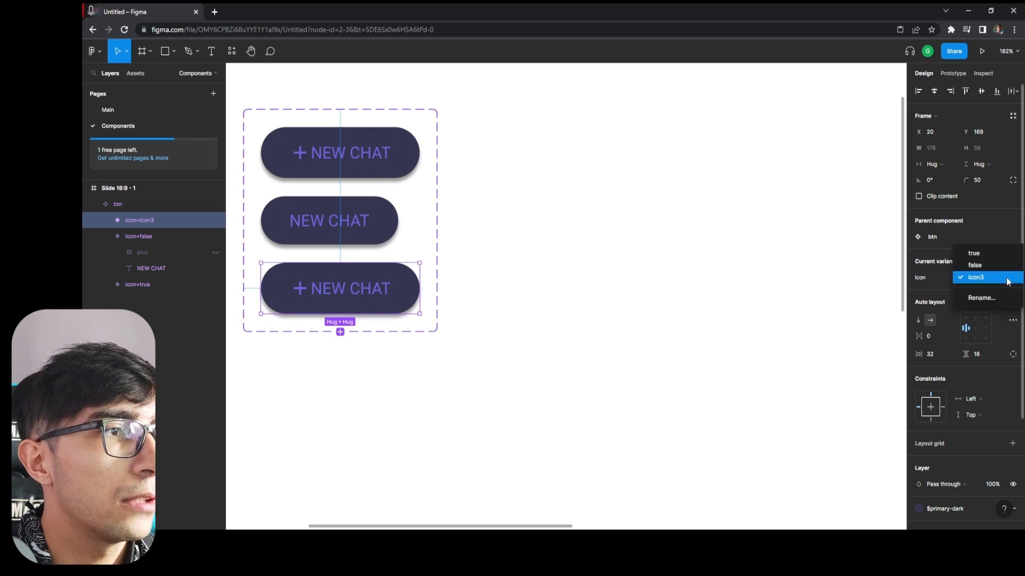
left_click(974, 253)
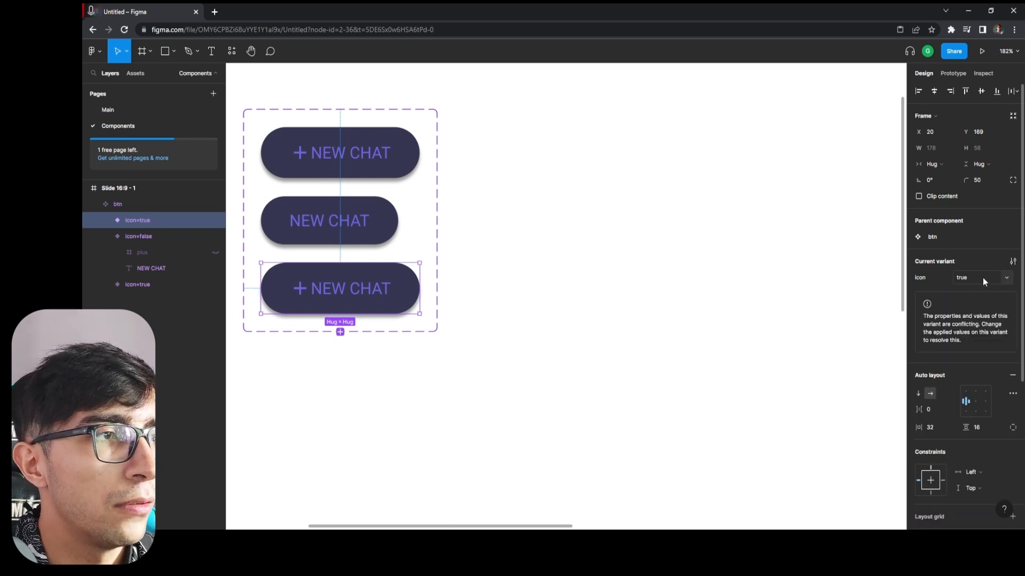
key("Delete")
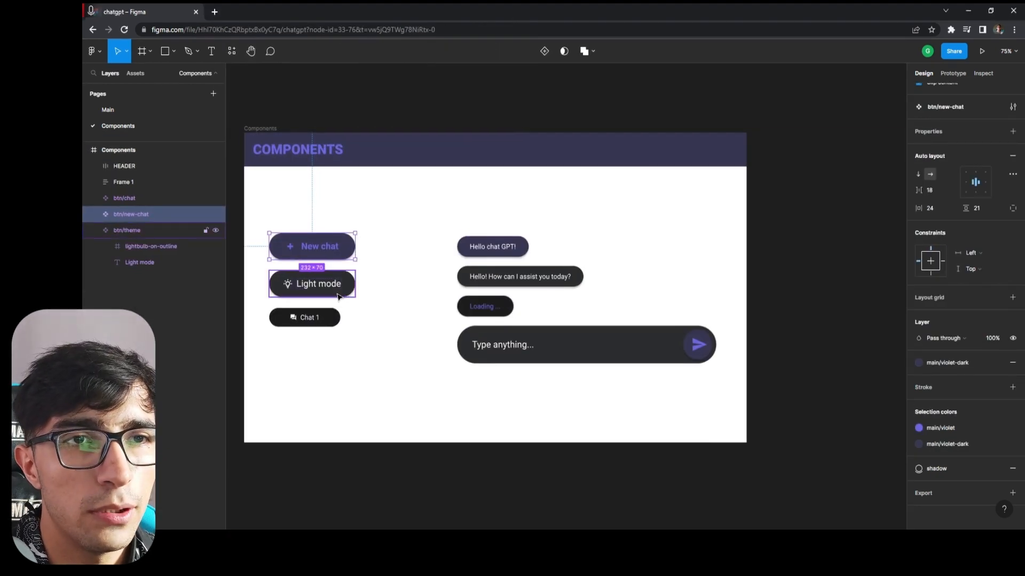
Add a variant property named color with the value primary to the btn component set.
left_click(337, 297)
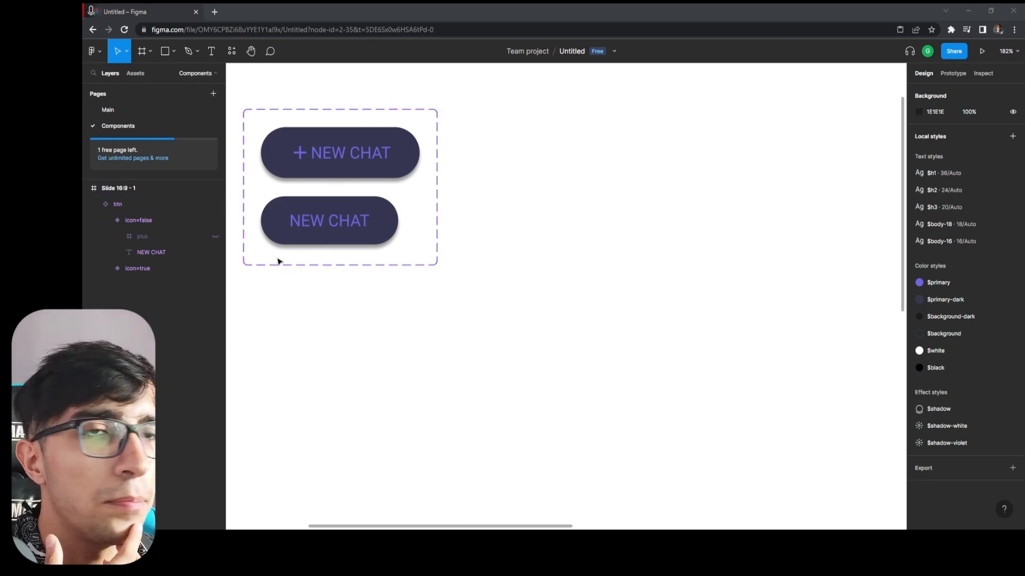
left_click(136, 203)
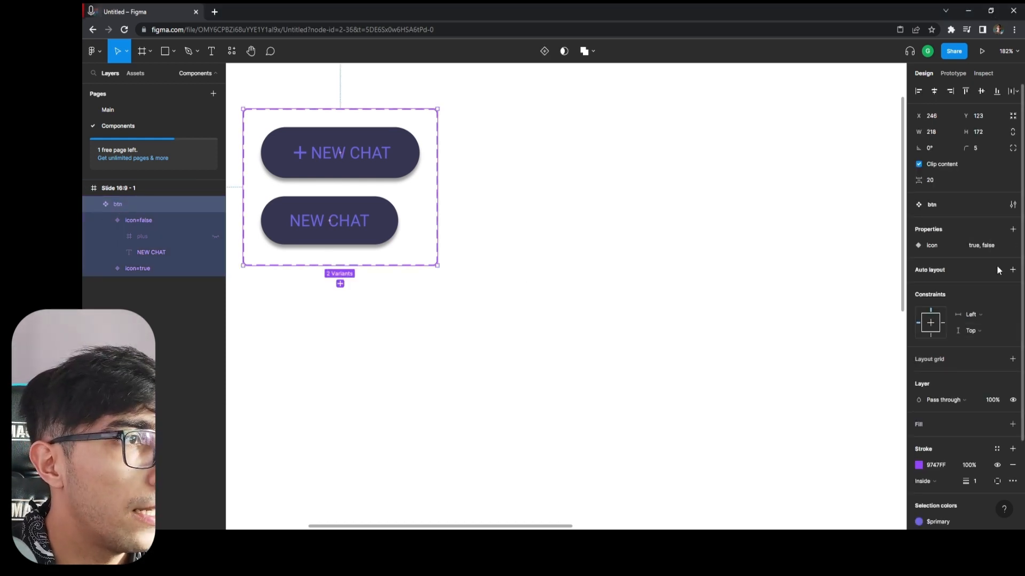
left_click(1012, 230)
left_click(964, 266)
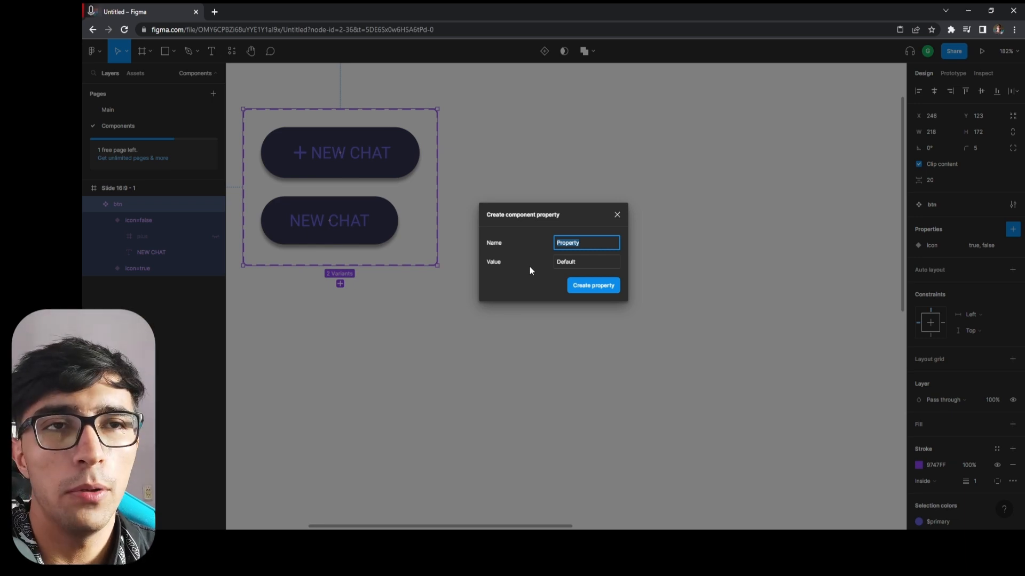
type("color")
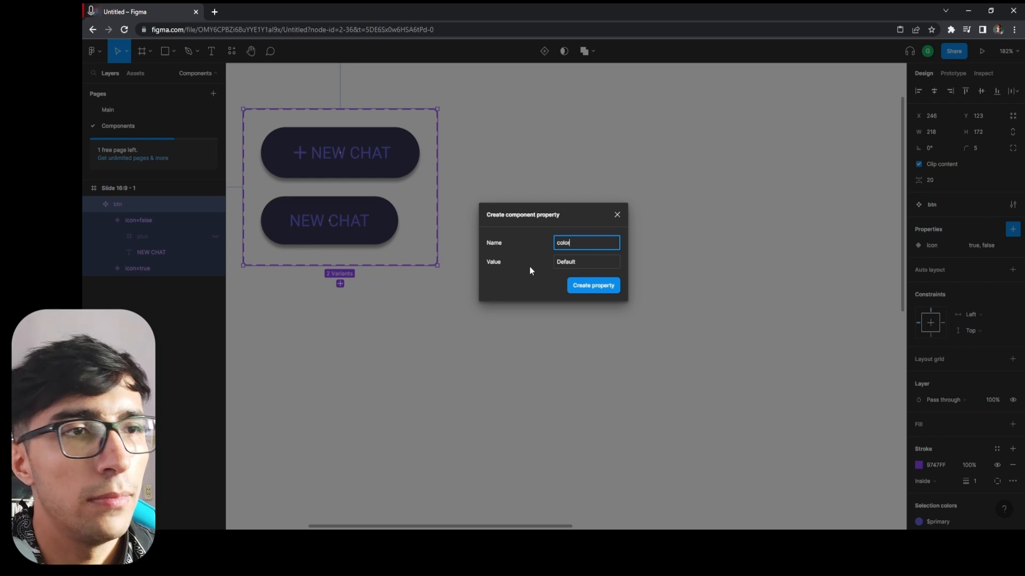
left_click(571, 261)
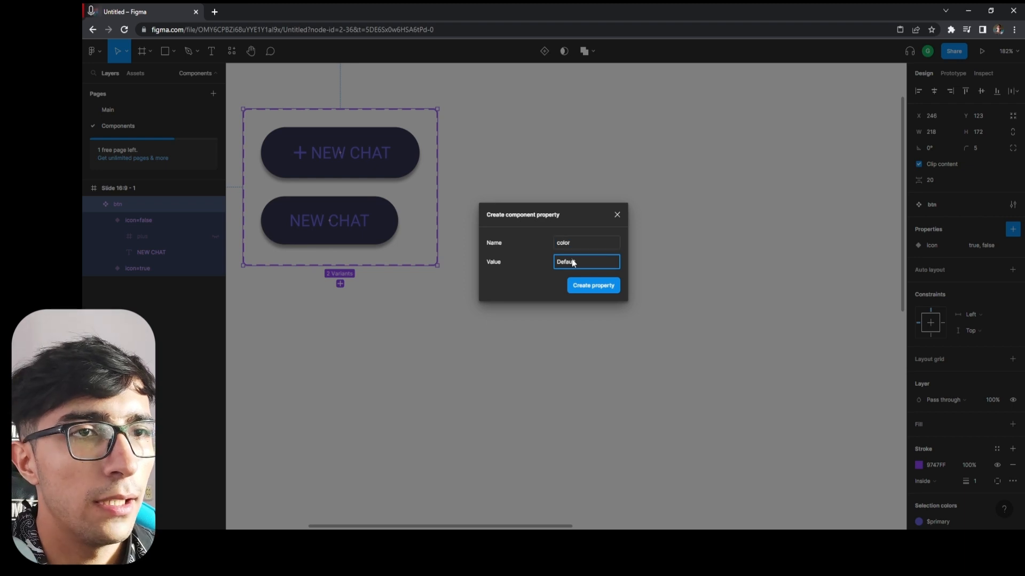
left_click(584, 286)
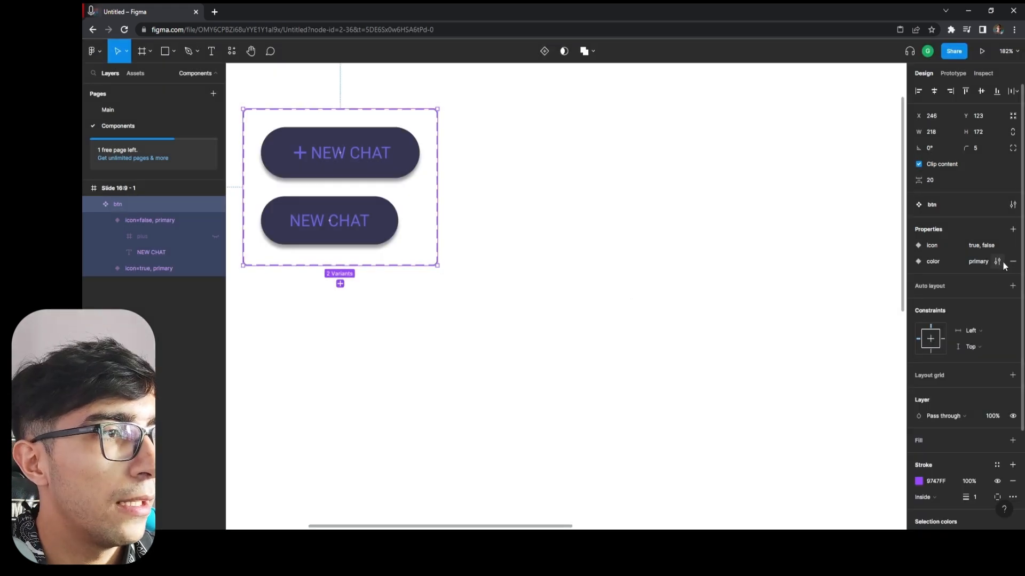
Examine the color property's settings and the current property values of both btn variants.
left_click(997, 261)
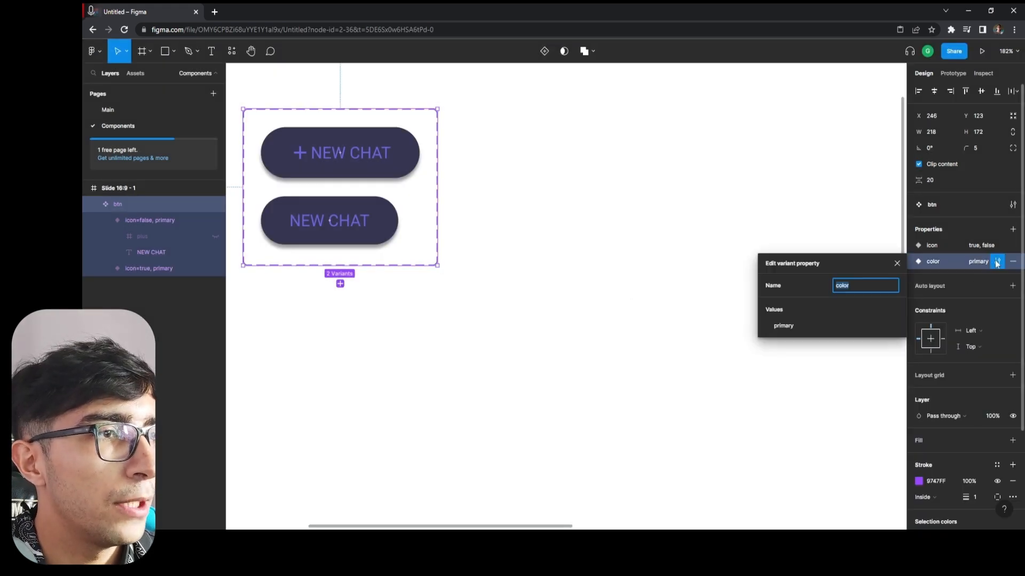
left_click(895, 264)
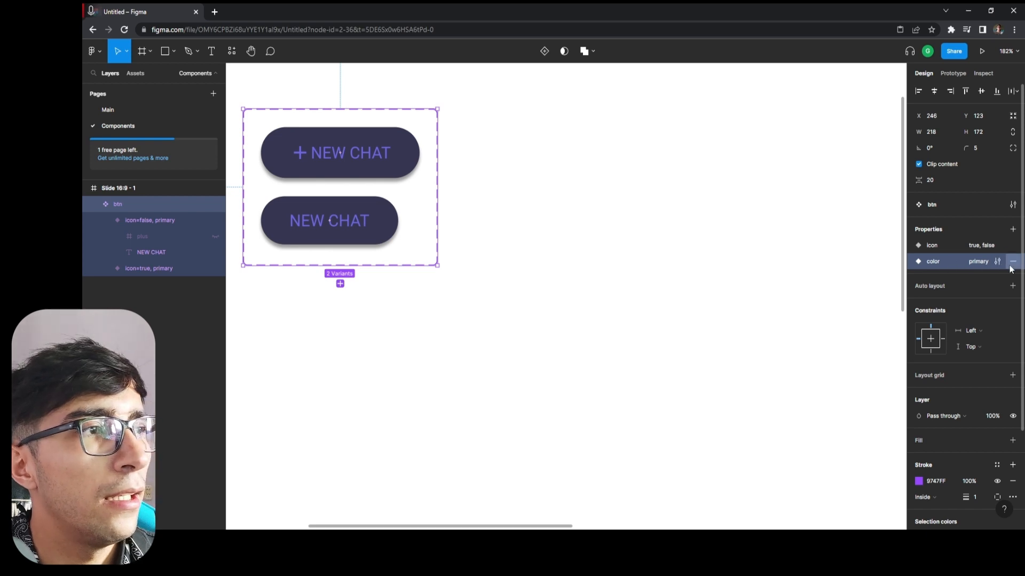
left_click(148, 222)
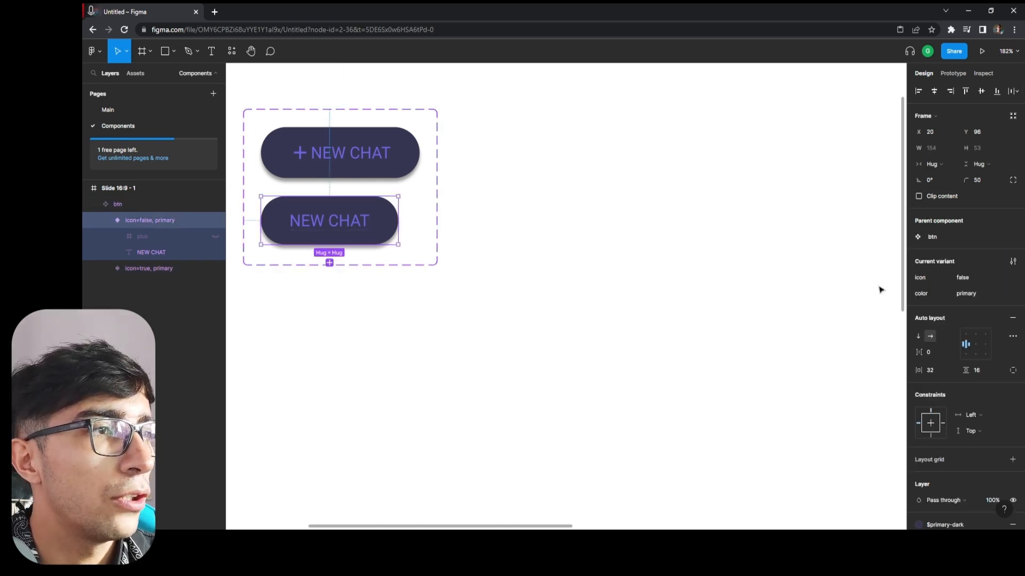
left_click(143, 271)
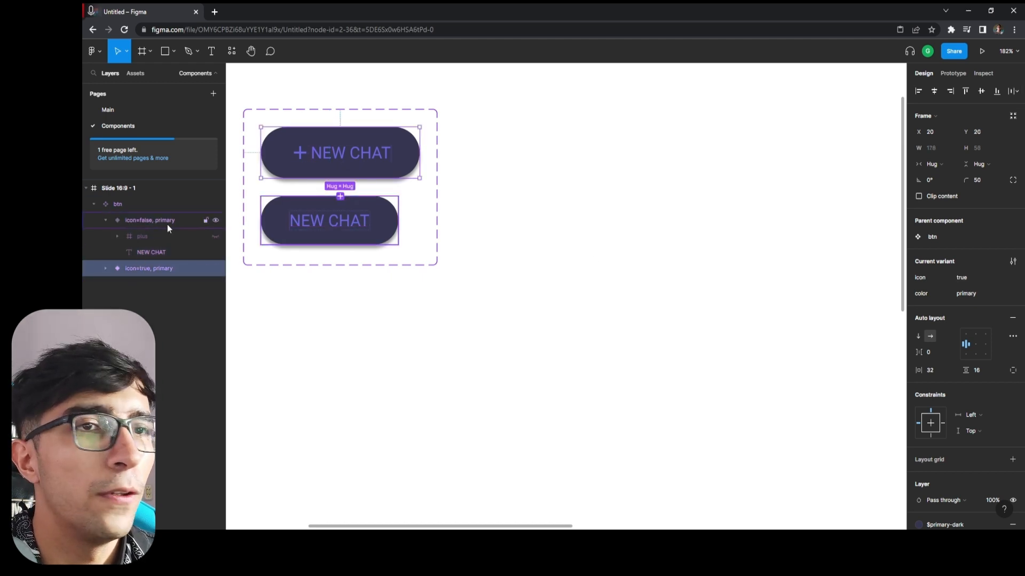
left_click(336, 274)
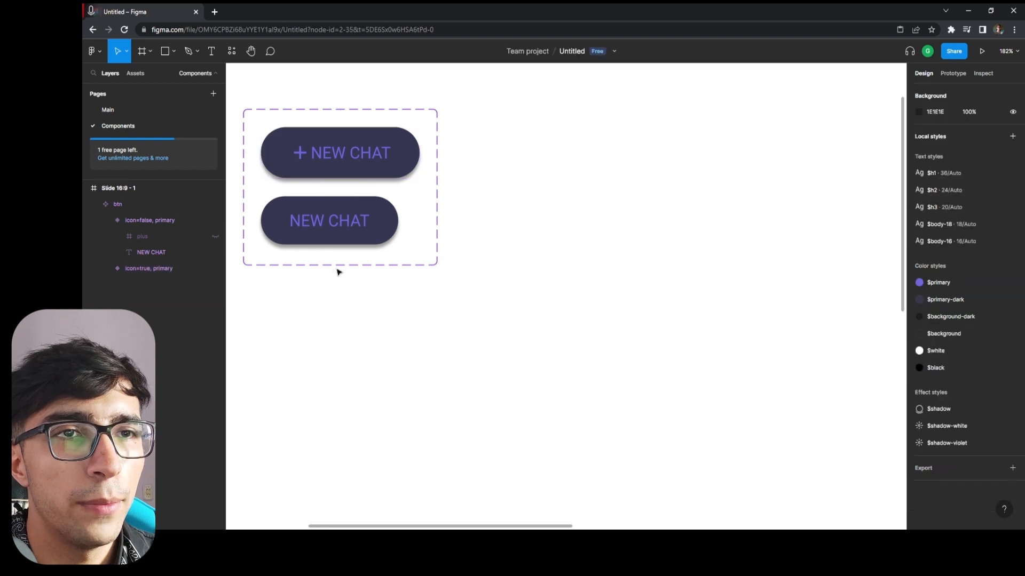
left_click(338, 266)
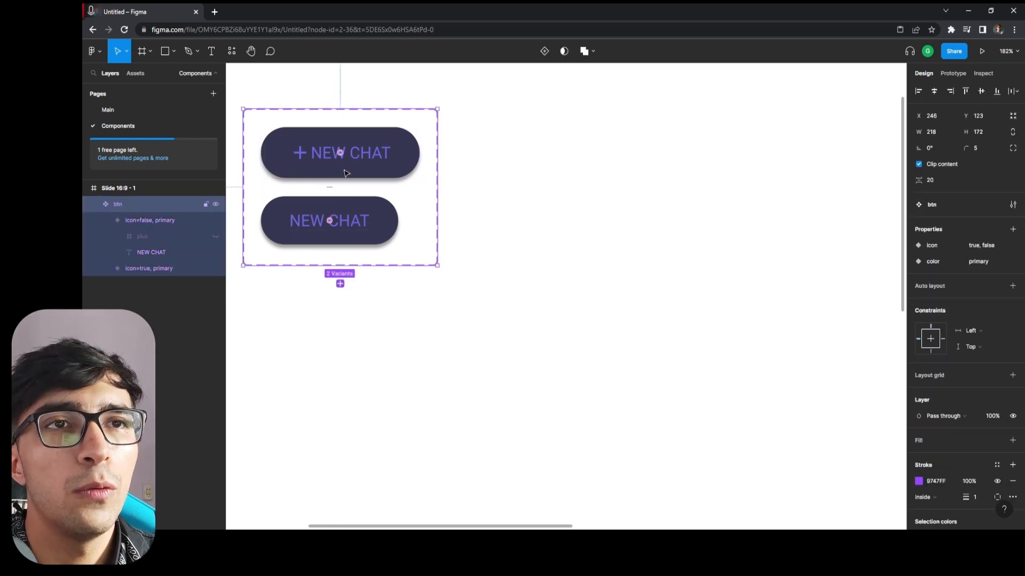
Add a new variant based on the icon=true, primary button and set its color property to gray.
left_click(149, 268)
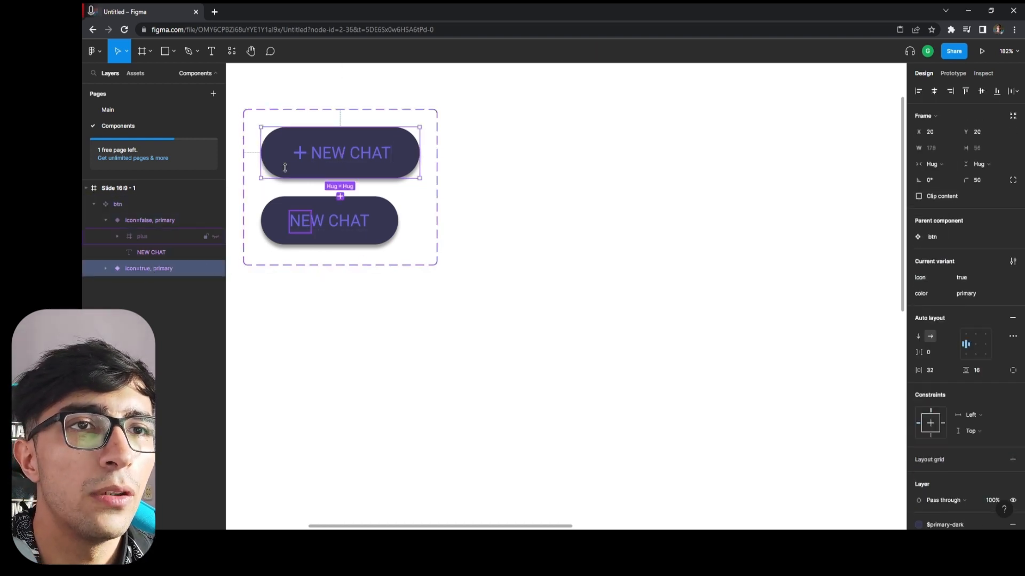
left_click(340, 197)
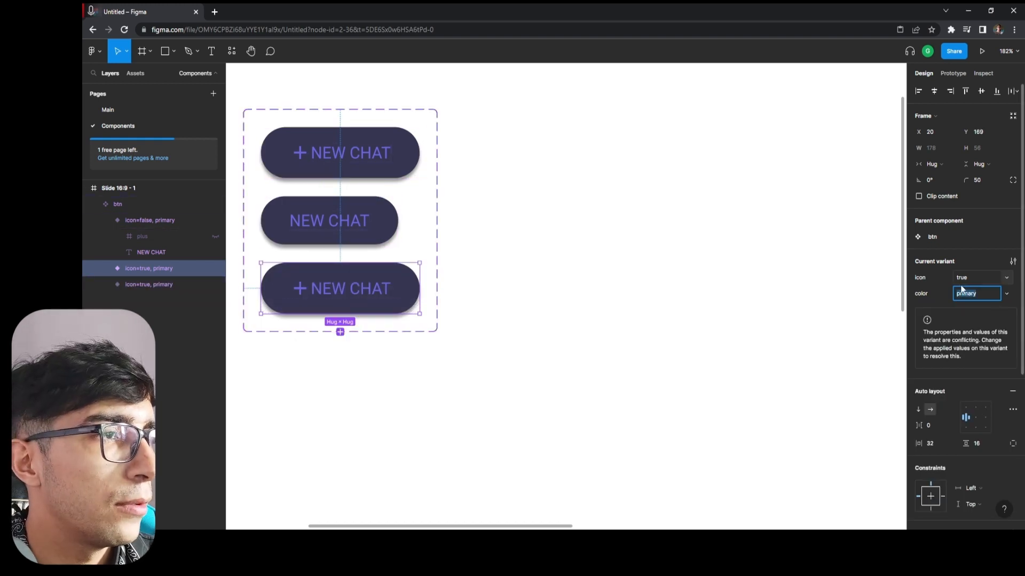
left_click(997, 295)
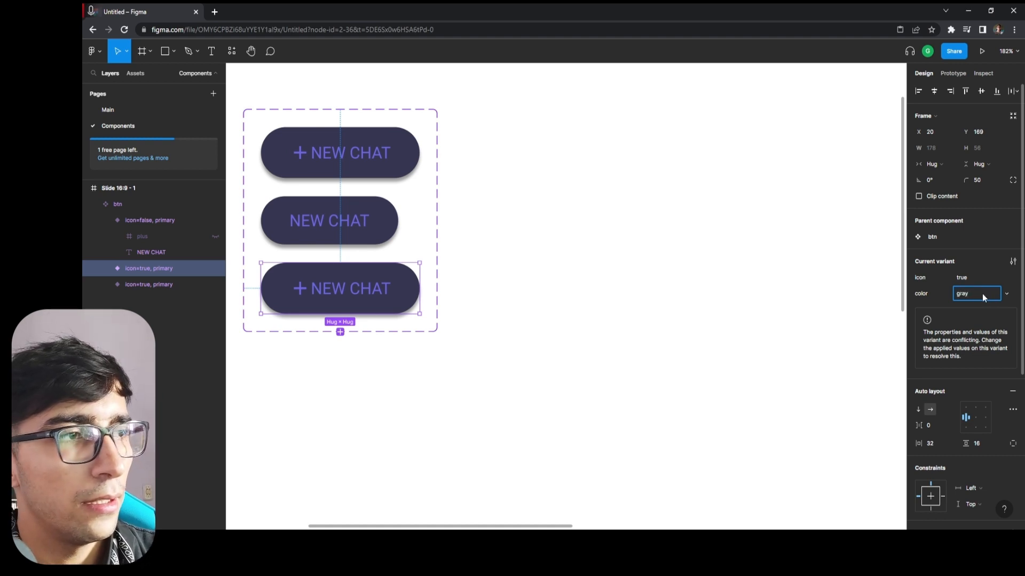
type("gray")
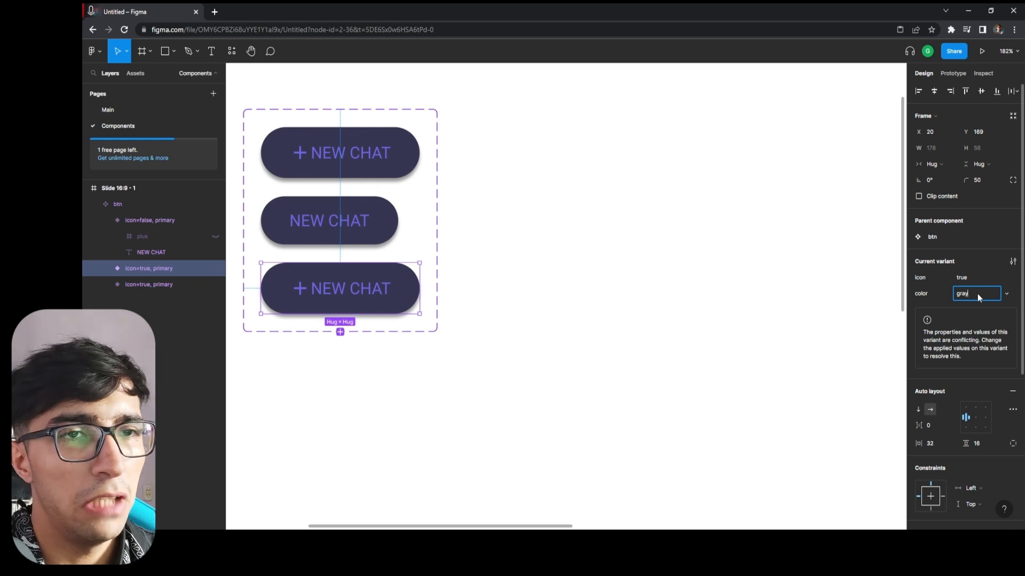
key("Return")
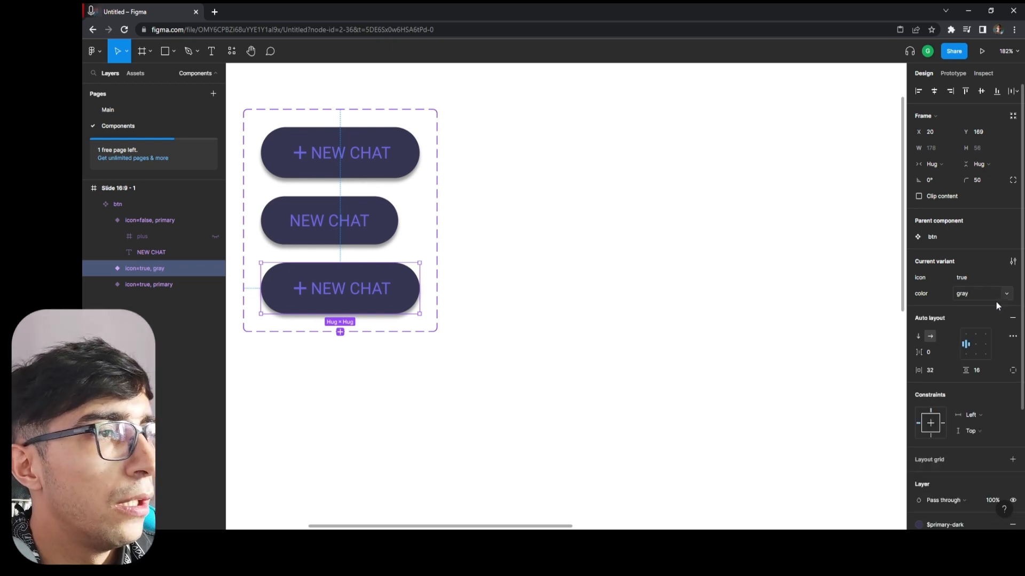
Recolor the gray variant with the $background style for its fill and $white for its label and plus icon.
scroll(956, 390, "down", 3)
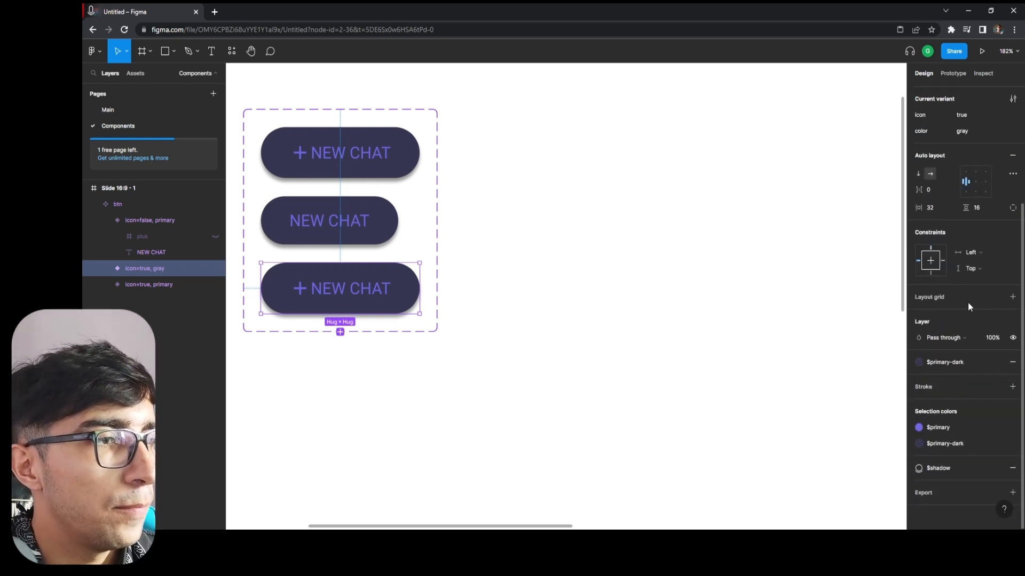
left_click(966, 361)
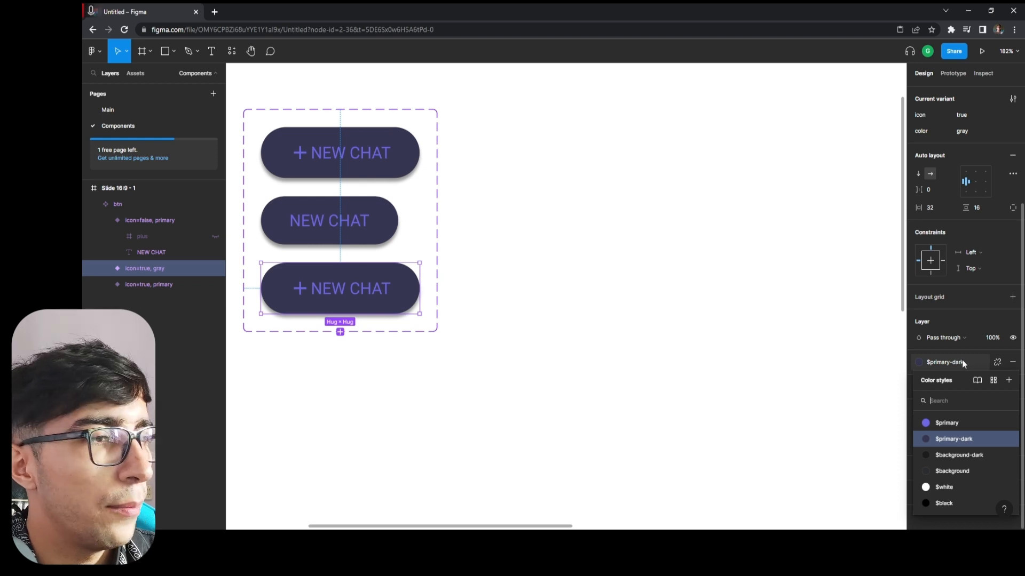
left_click(958, 472)
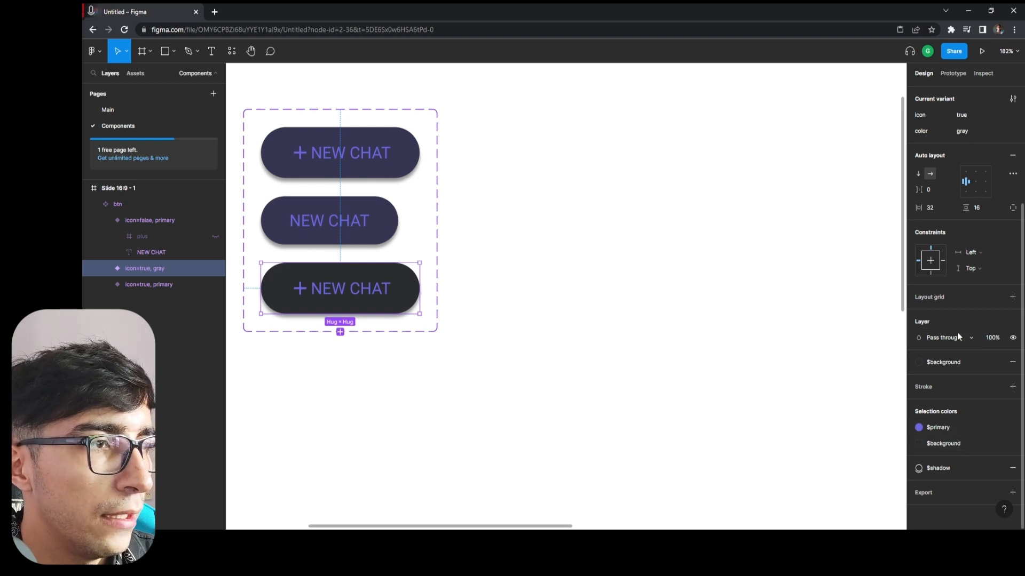
left_click(954, 425)
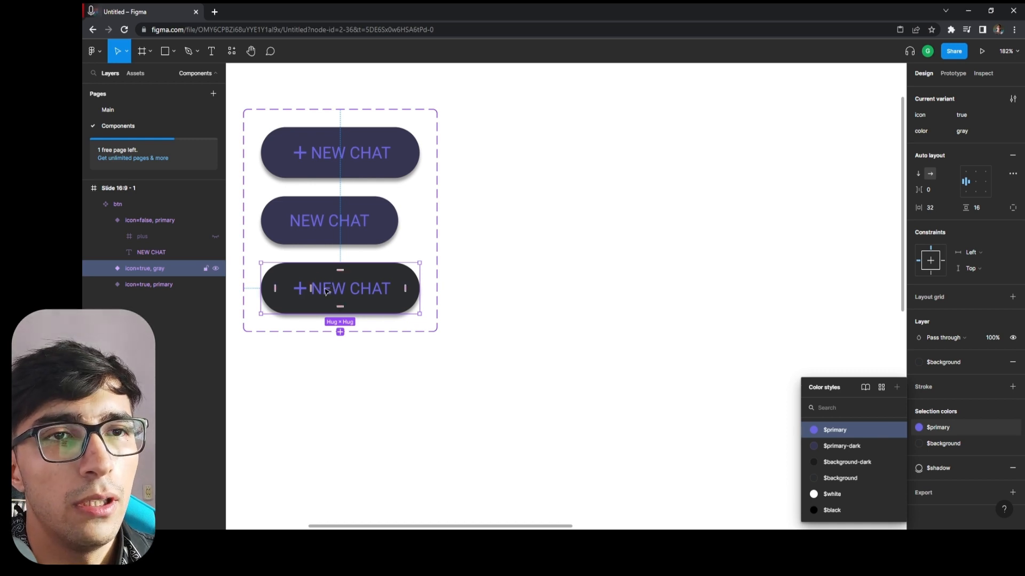
left_click(836, 496)
left_click(543, 430)
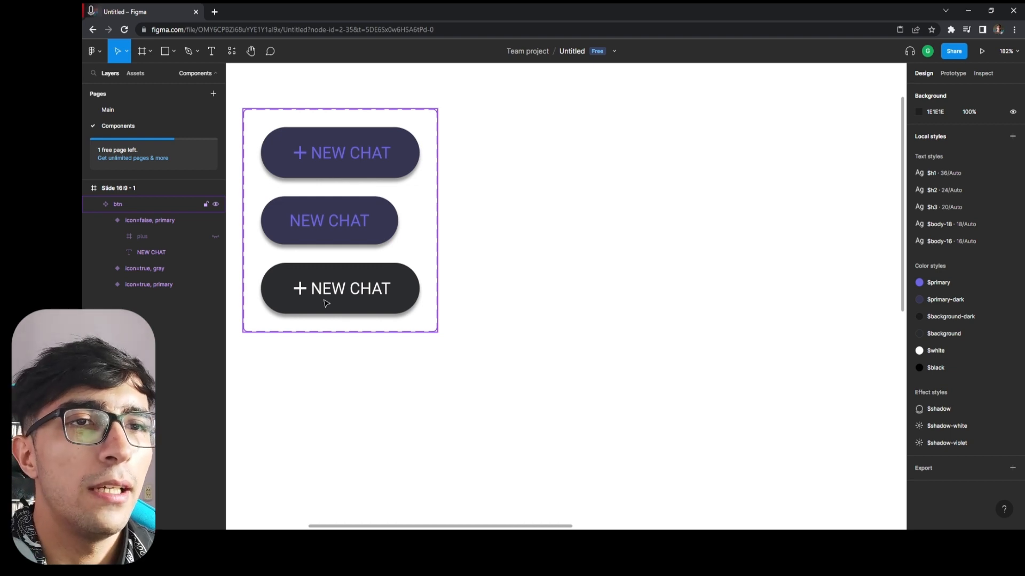
Change the gray variant's label text to "Light mode".
left_click(347, 295)
double_click(352, 295)
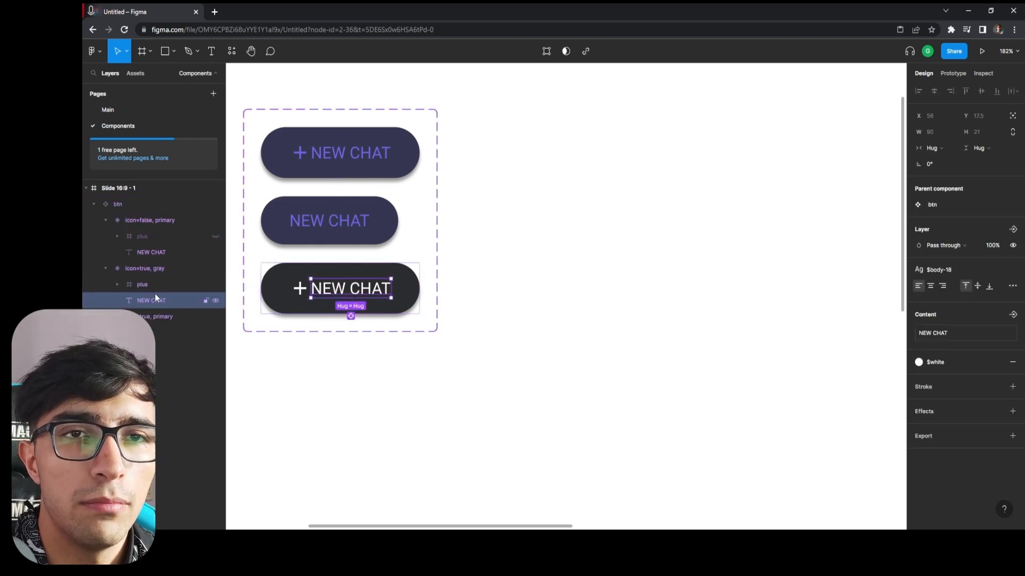
double_click(153, 302)
double_click(359, 287)
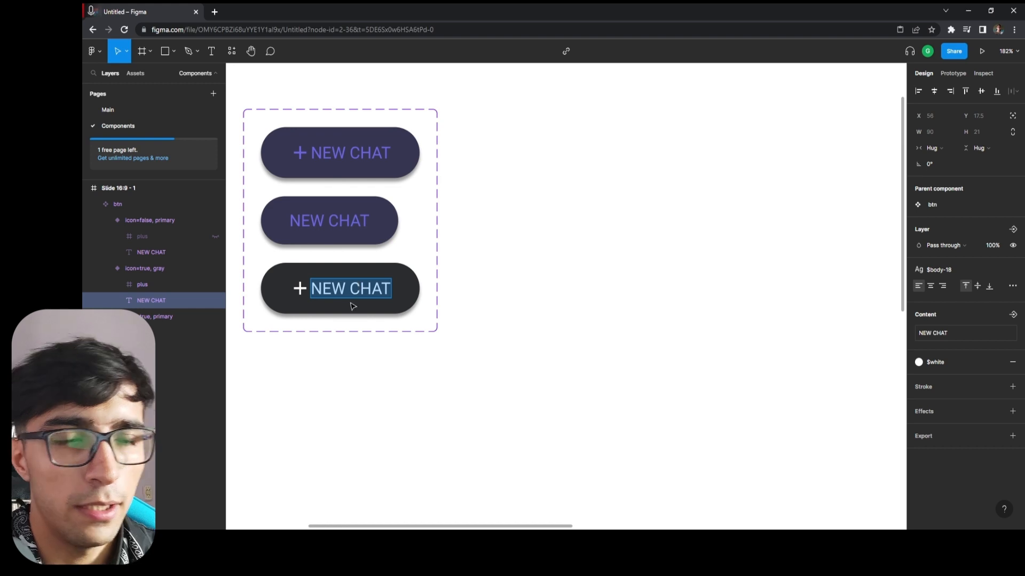
type("Light")
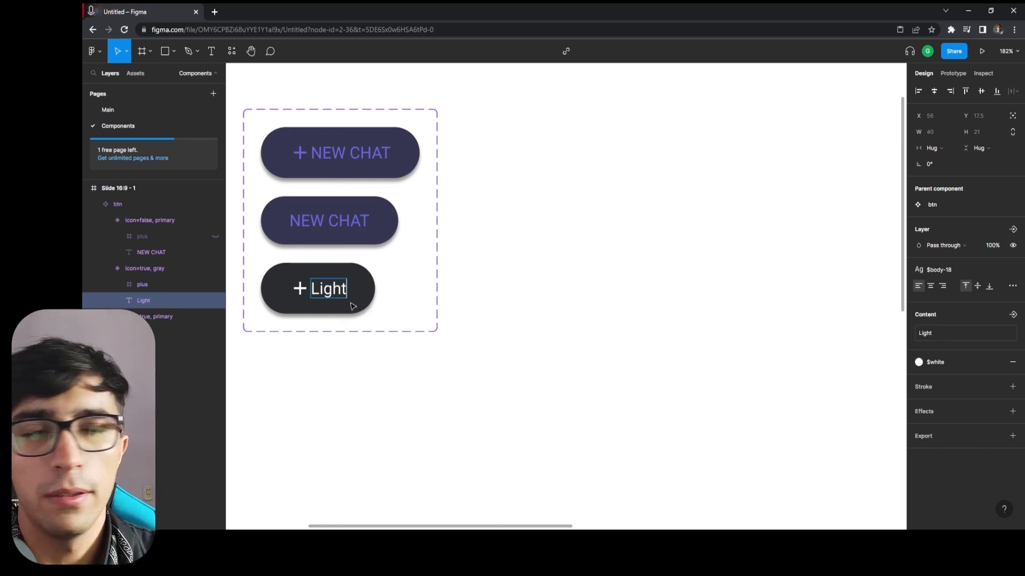
type(" mode")
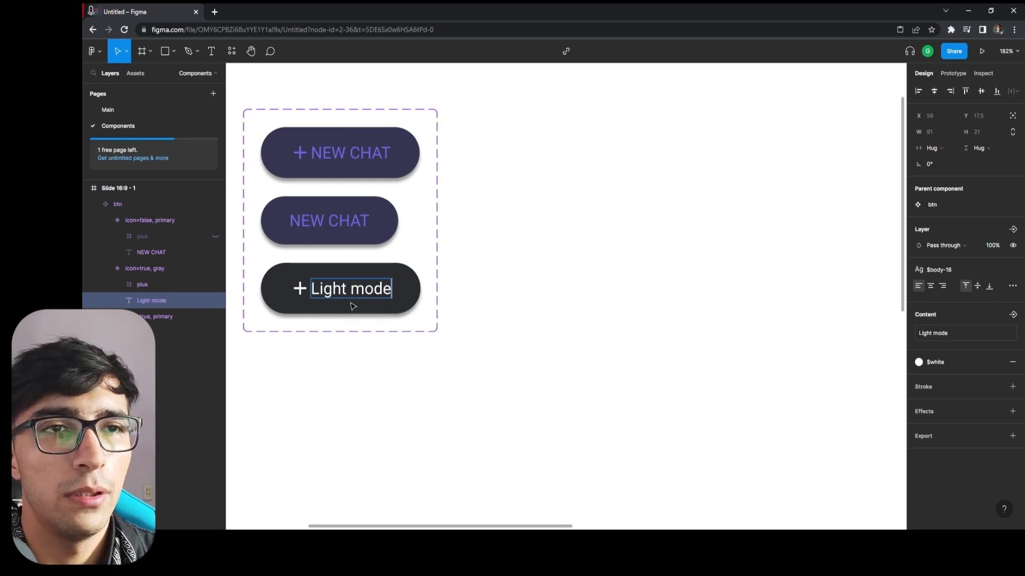
left_click(305, 290)
left_click(304, 293)
double_click(305, 294)
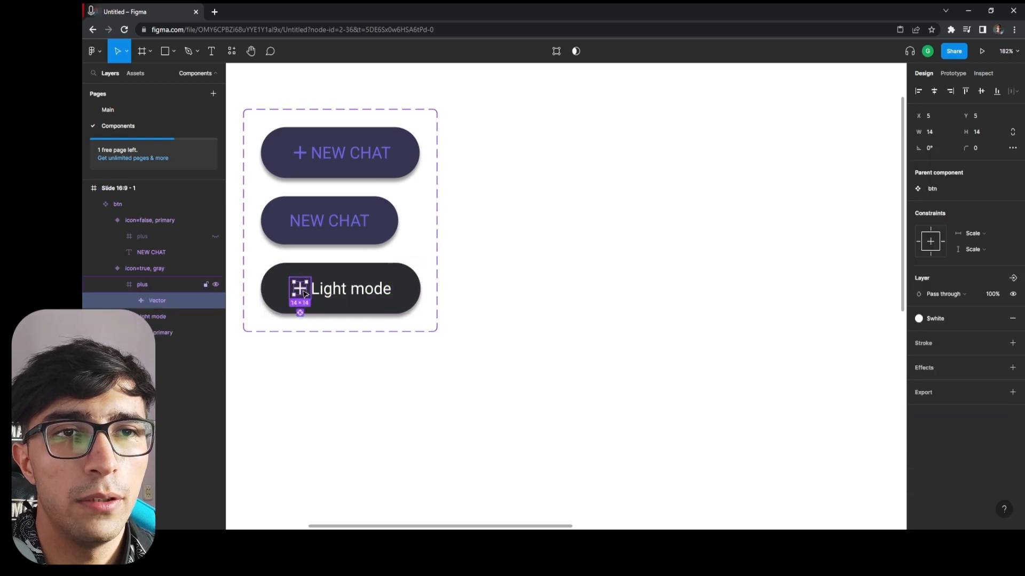
left_click(238, 343)
left_click(169, 285)
left_click(406, 370)
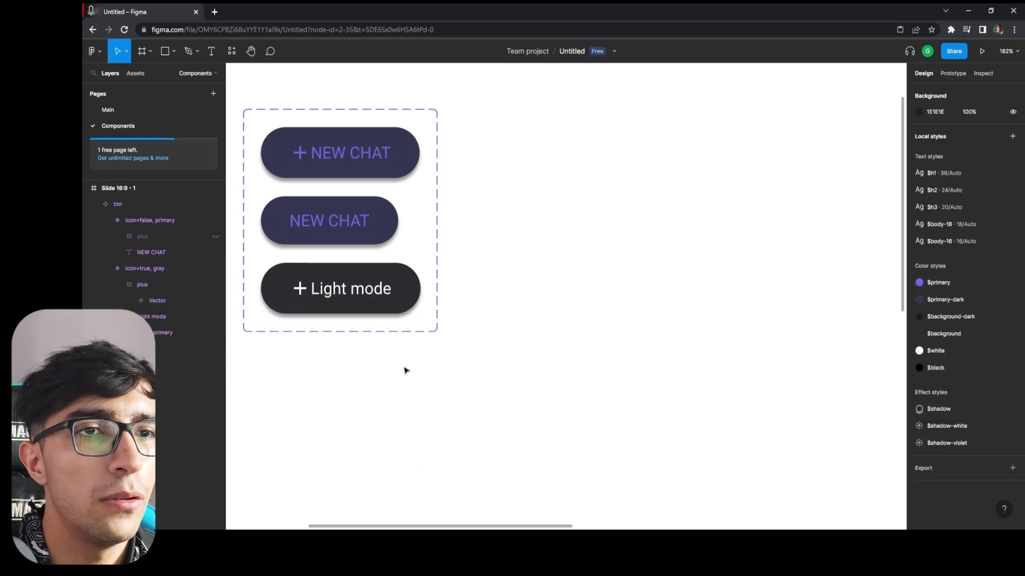
Search the Material Design Icons plugin for "light", insert the lightbulb-on-10 icon and move it onto the gray variant's plus icon.
left_click(232, 51)
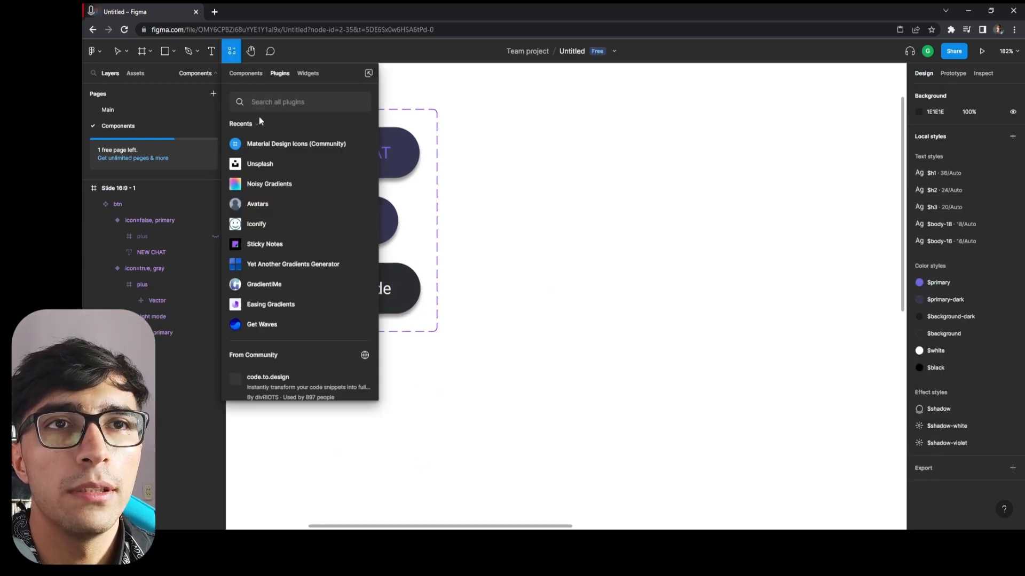
left_click(361, 145)
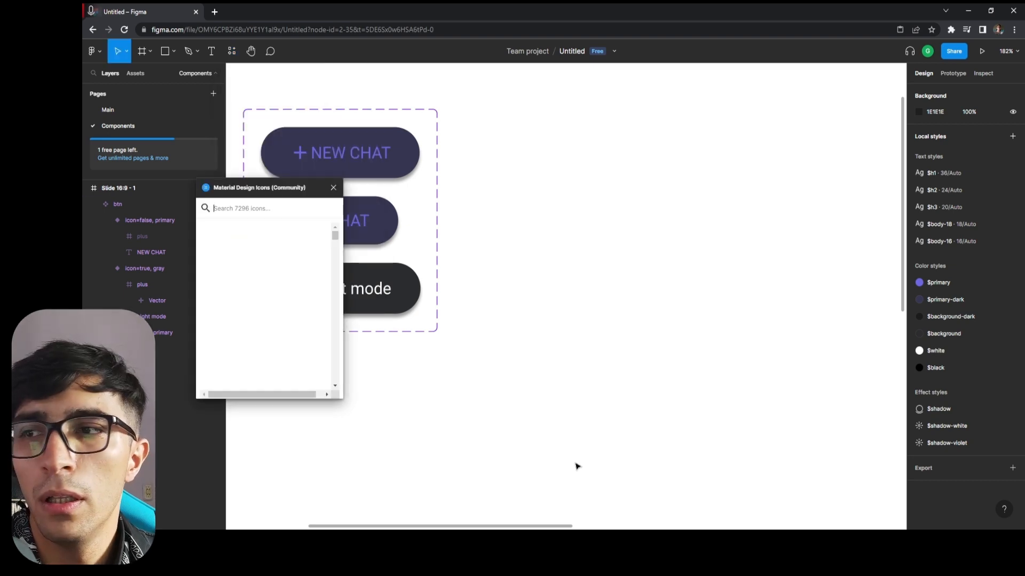
left_click(246, 207)
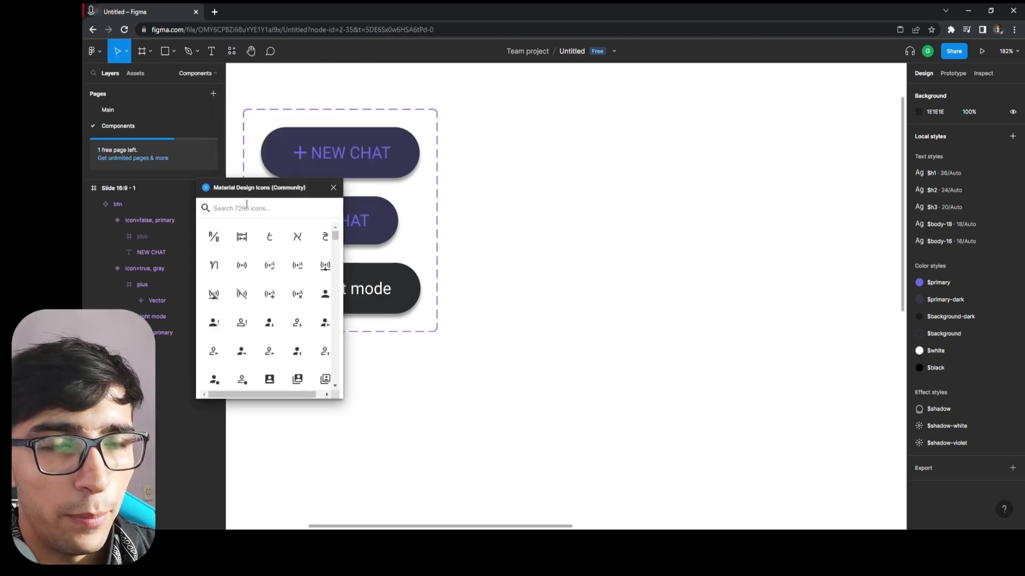
type("light")
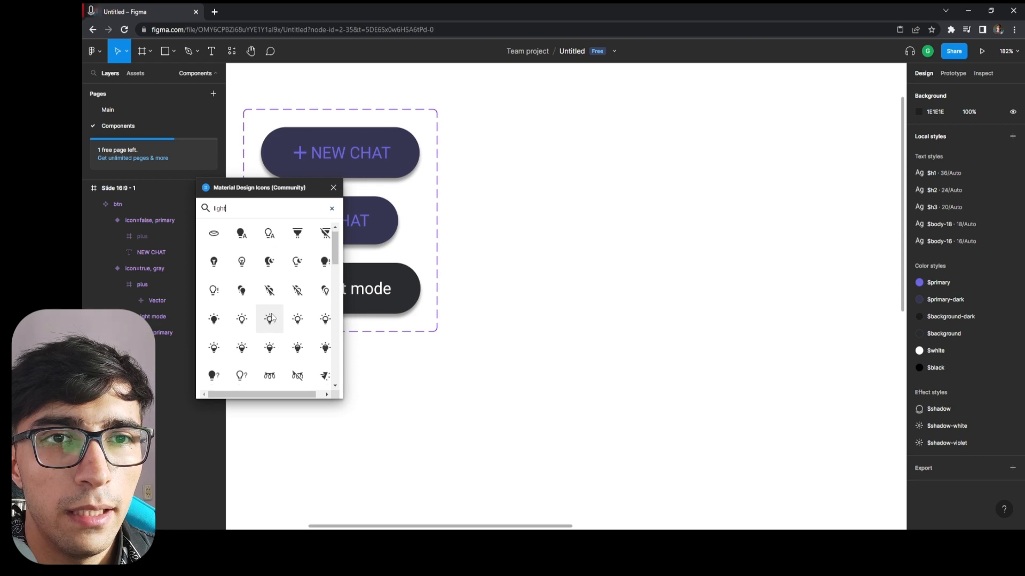
scroll(262, 299, "down", 1)
left_click(242, 273)
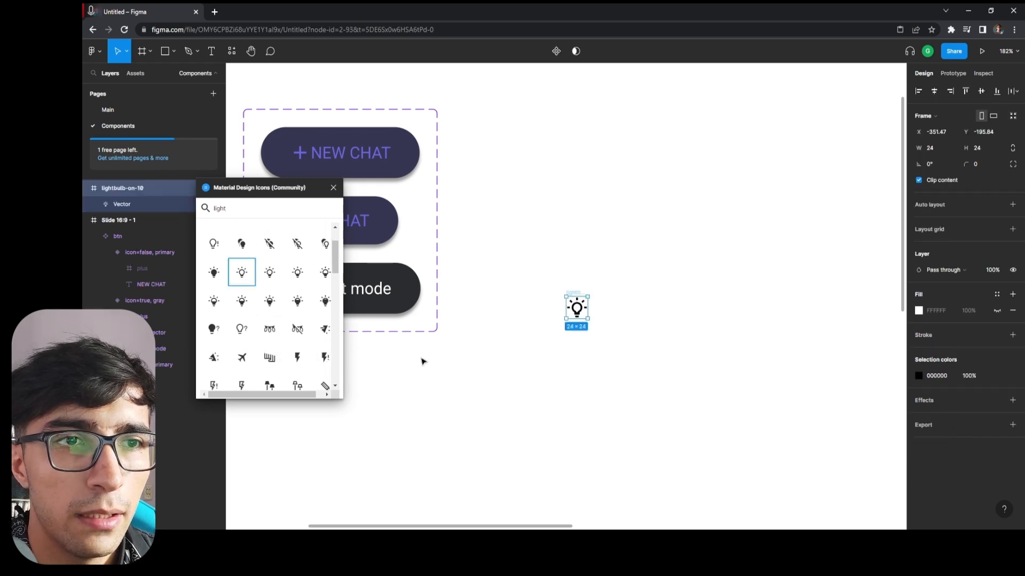
left_click(333, 187)
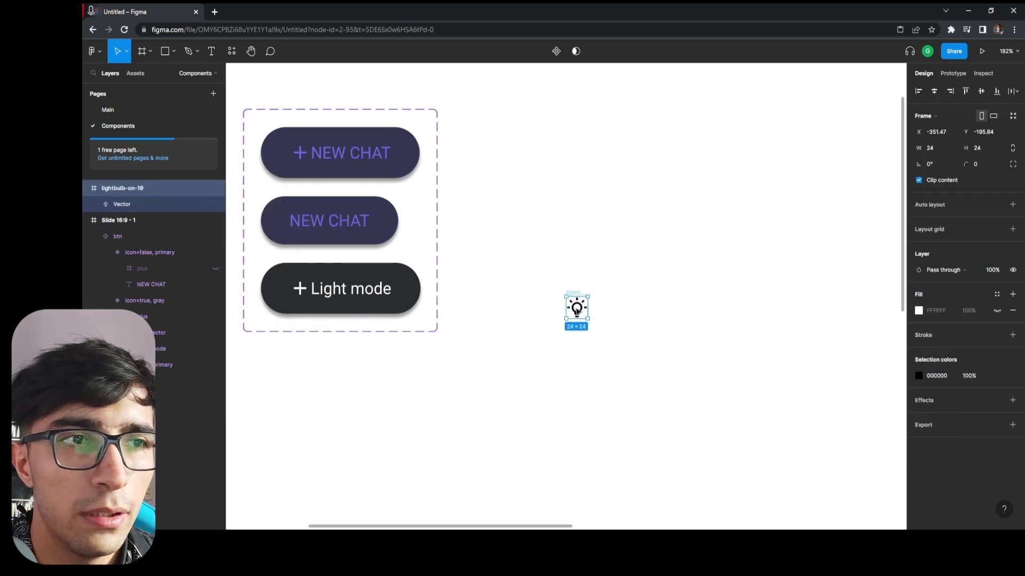
left_click_drag(576, 308, 299, 288)
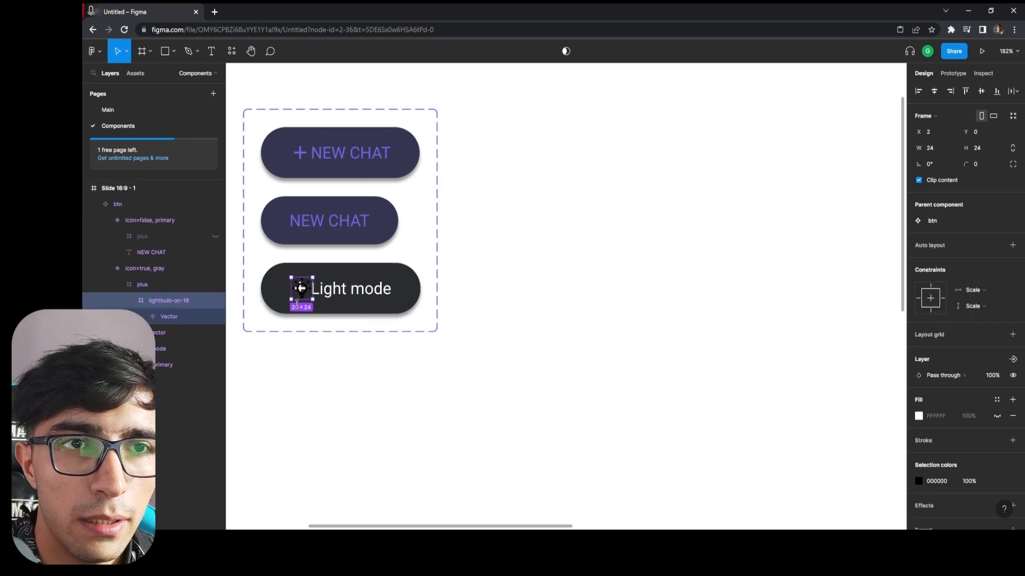
Move the lightbulb-on-10 icon out of the plus frame directly into the icon=true, gray variant and hide that variant's plus layer.
left_click_drag(167, 303, 140, 278)
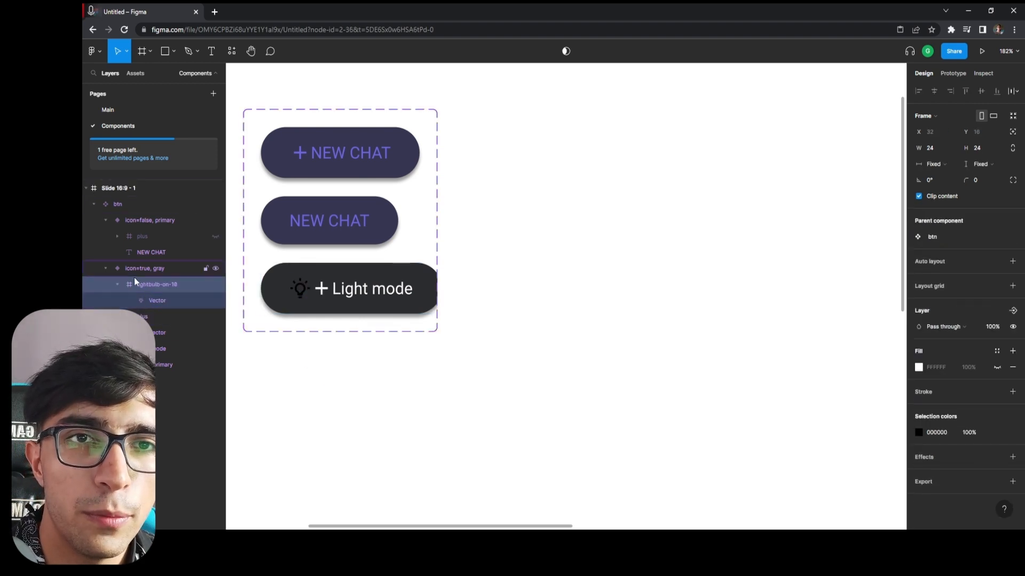
left_click(149, 316)
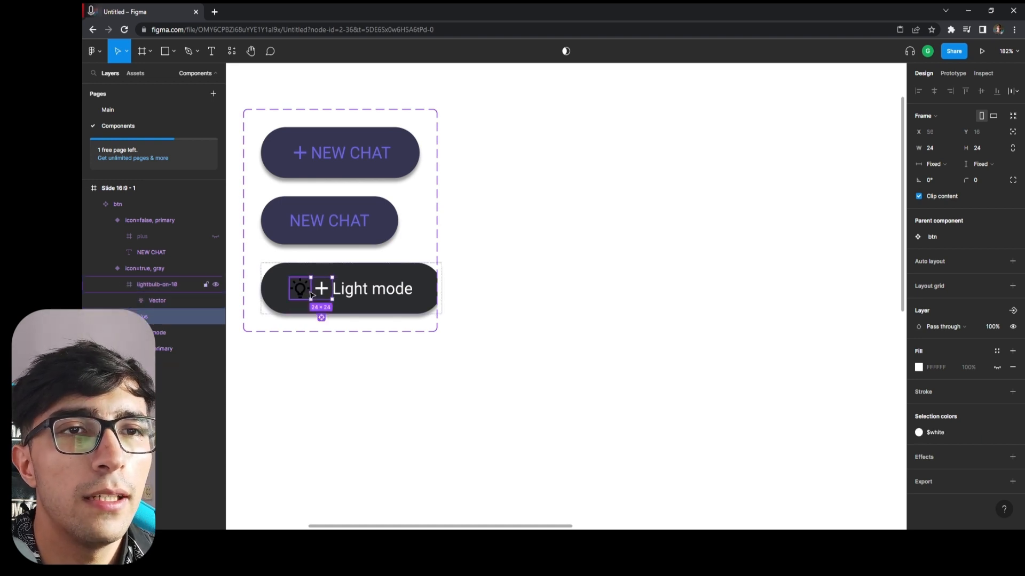
left_click(215, 316)
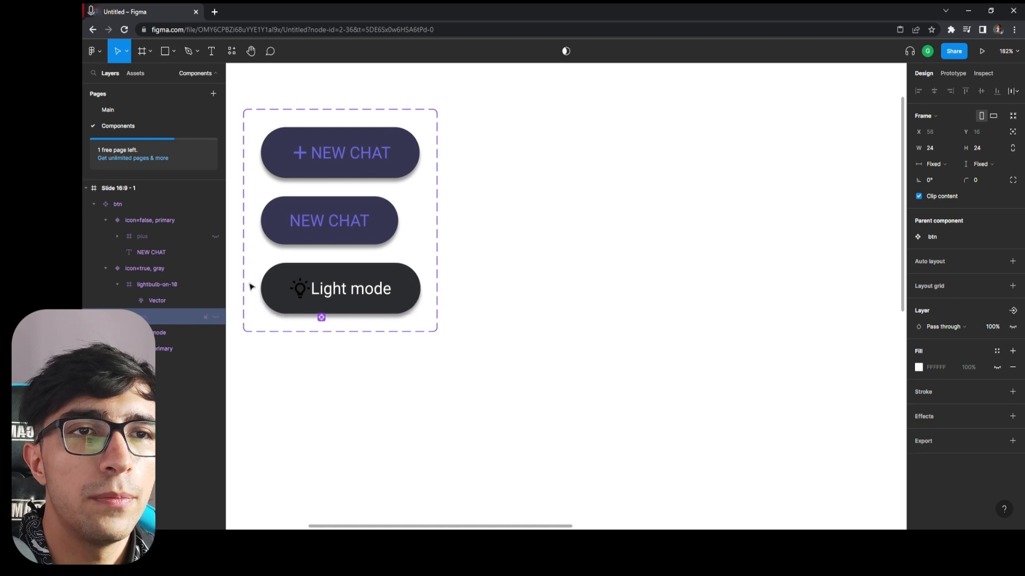
Apply the $white color style to the lightbulb icon in the gray variant.
left_click(164, 285)
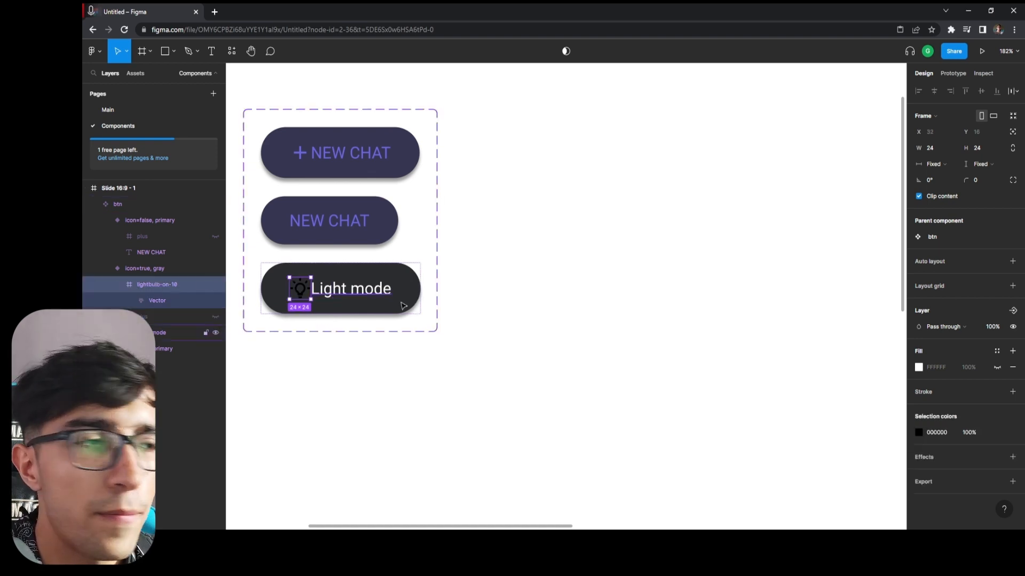
left_click(996, 432)
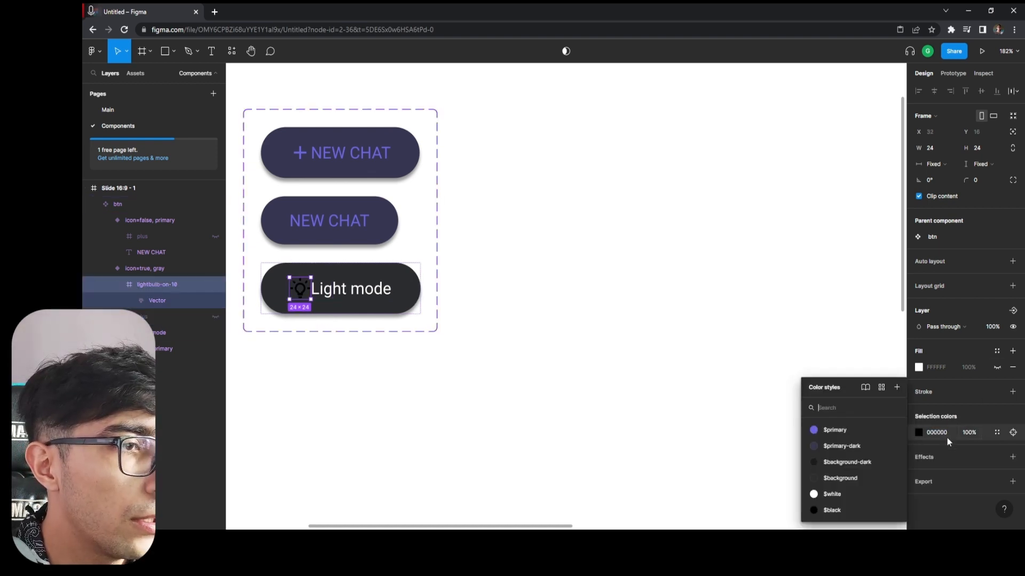
left_click(844, 494)
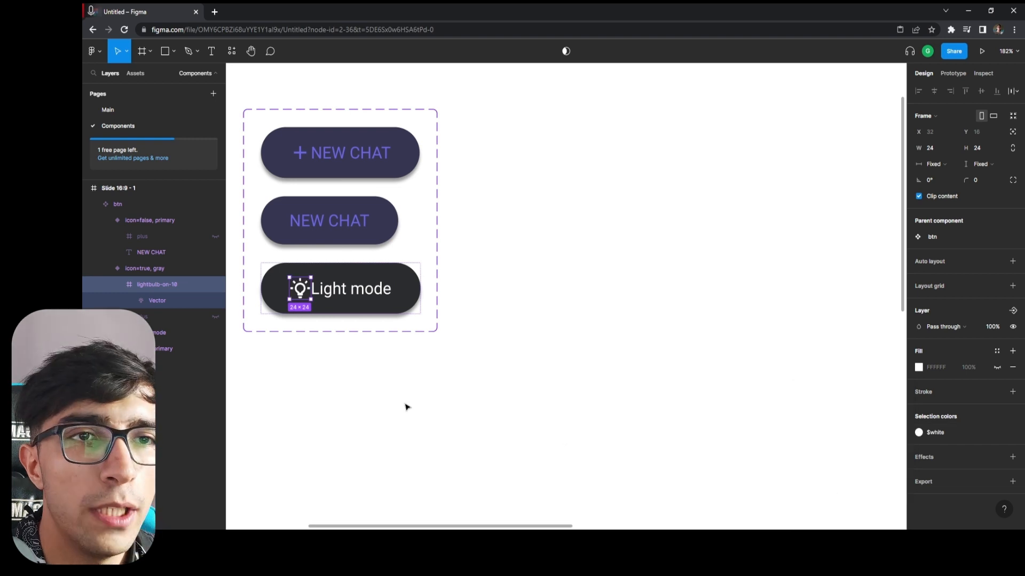
left_click(147, 275)
left_click(585, 373)
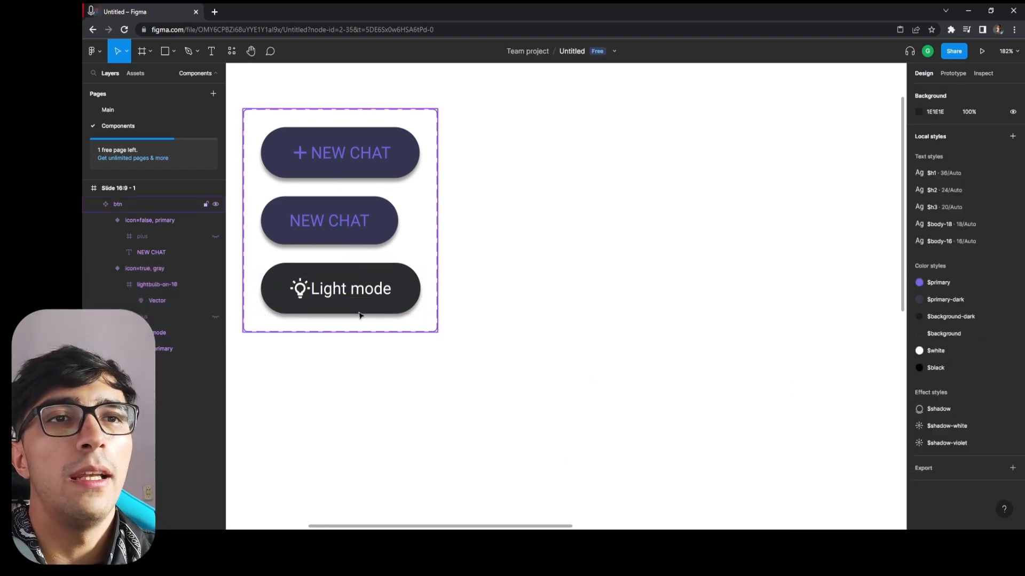
left_click(149, 284)
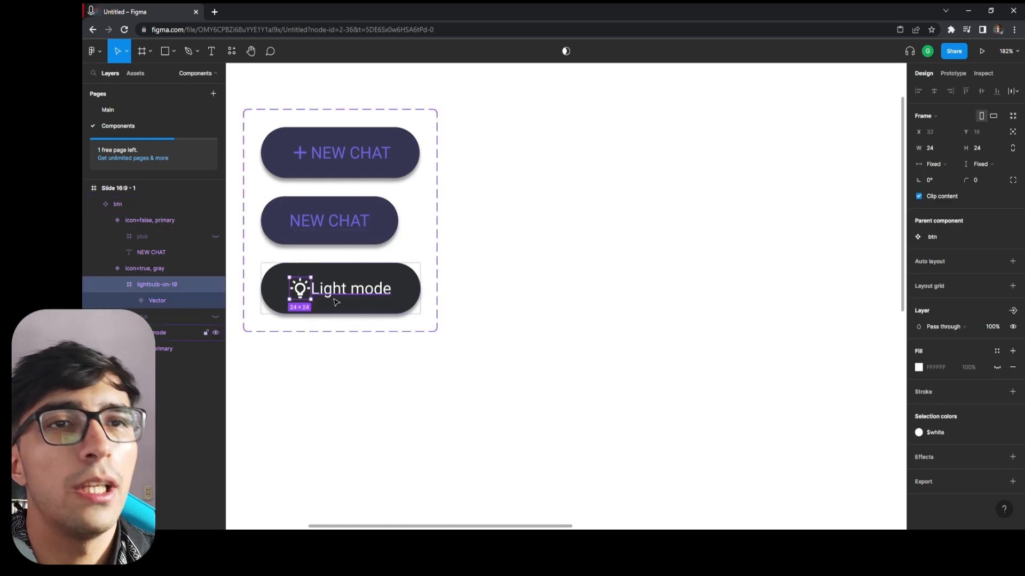
left_click(482, 361)
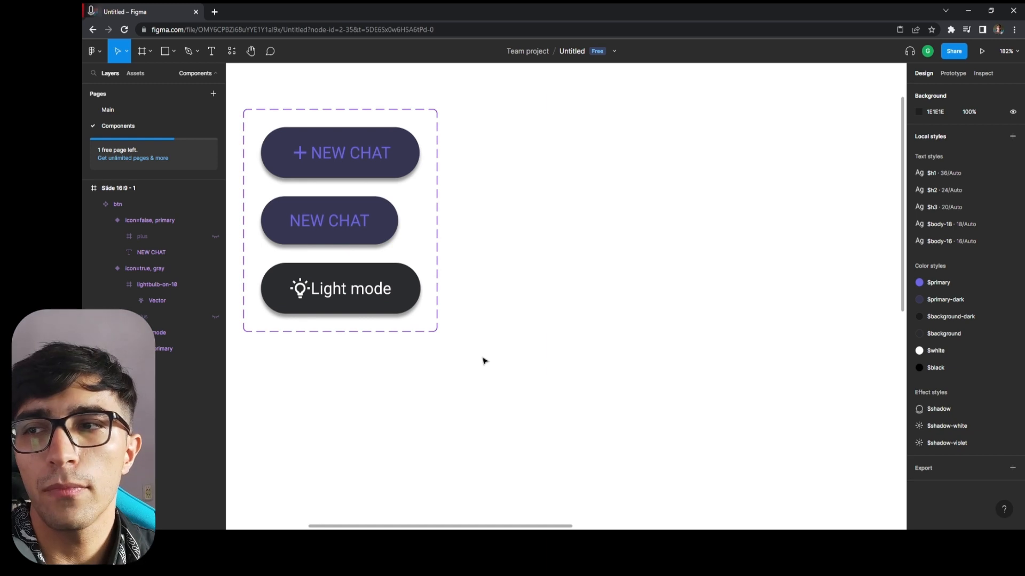
left_click(305, 292)
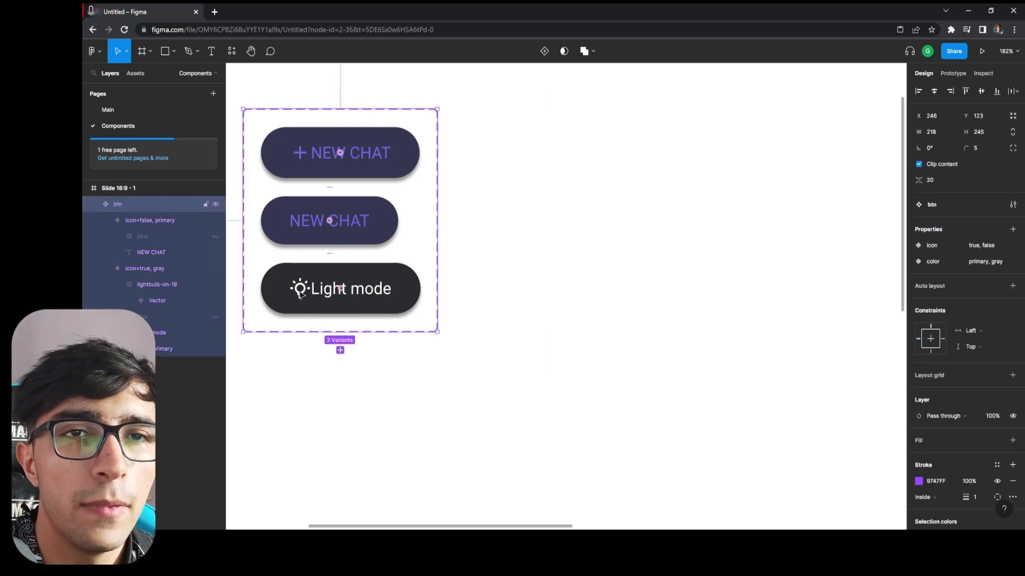
left_click(134, 289)
scroll(427, 363, "down", 1)
left_click(483, 374)
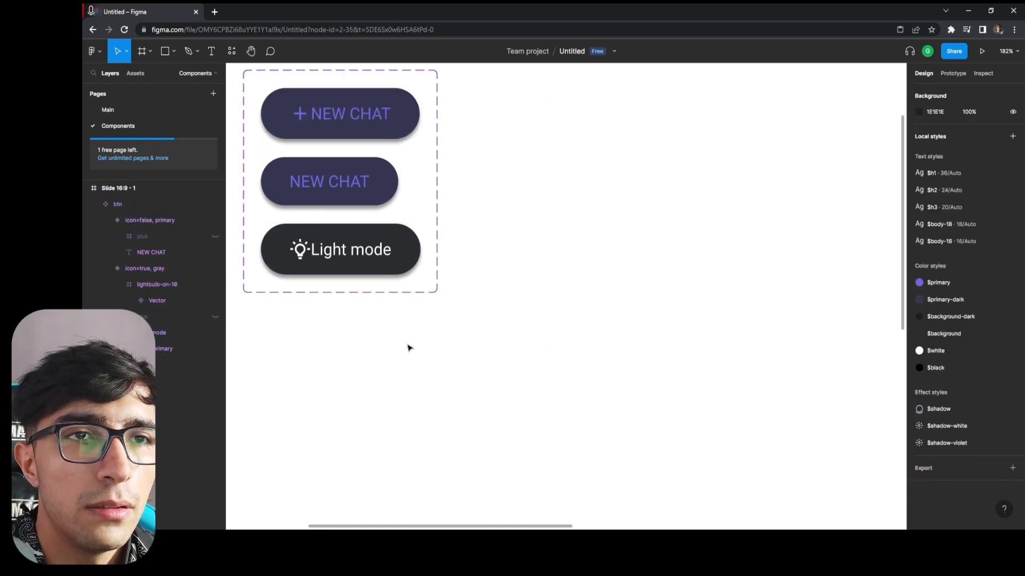
Place a test instance of the btn component on the canvas, try its icon toggle and gray color option, and delete the instance.
left_click(136, 73)
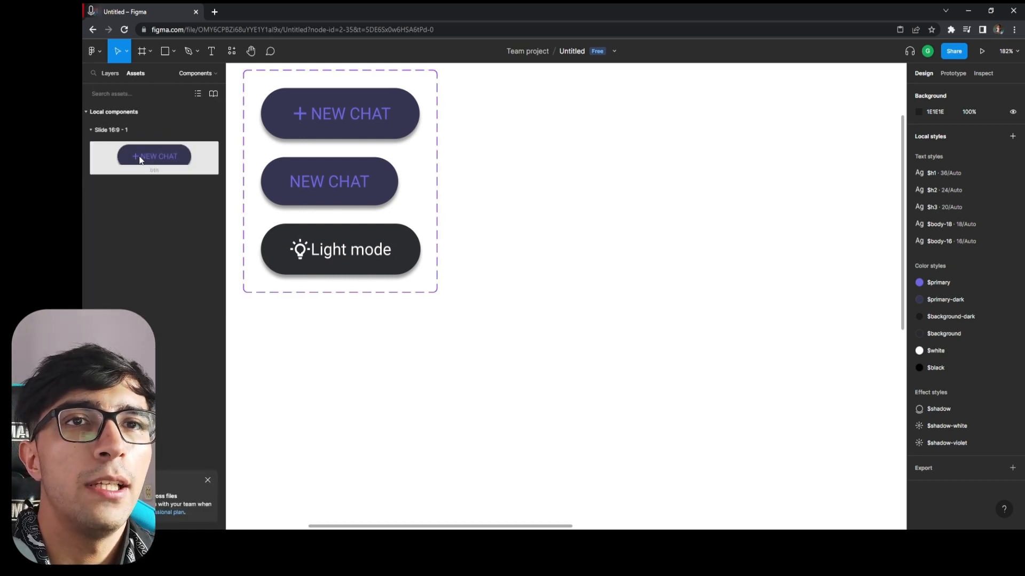
left_click_drag(140, 160, 693, 165)
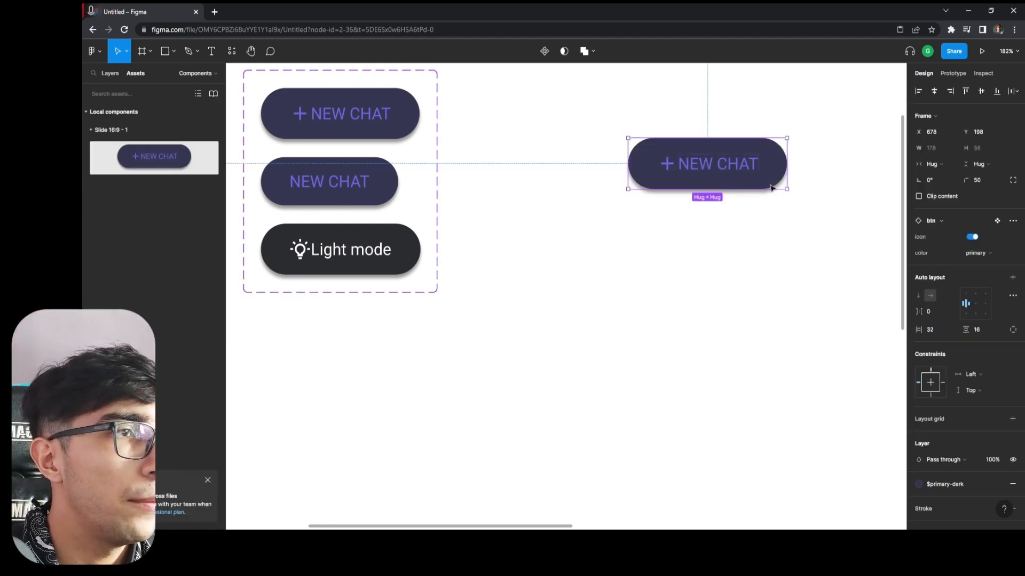
left_click(974, 237)
left_click(978, 255)
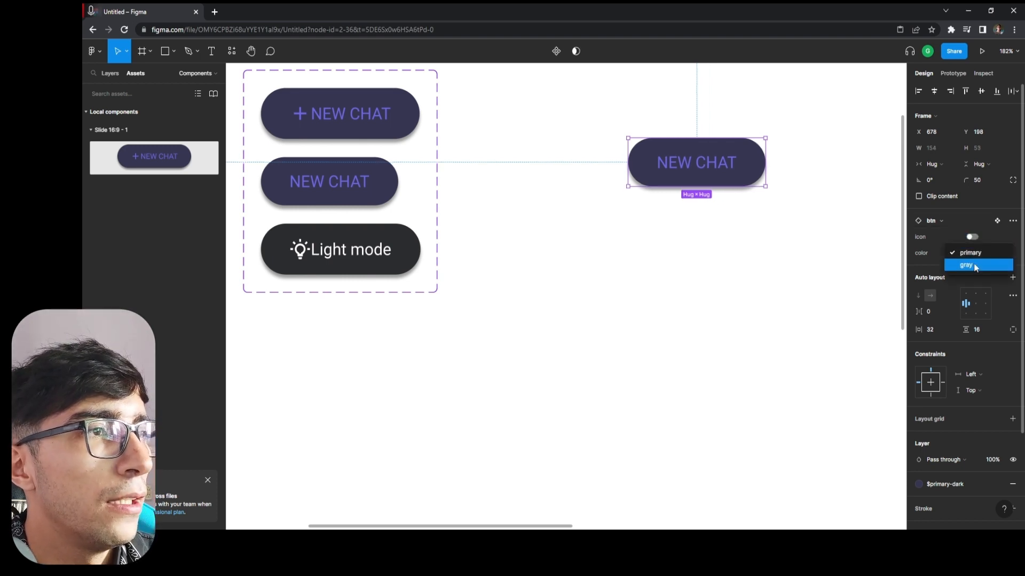
left_click(973, 265)
left_click(1003, 254)
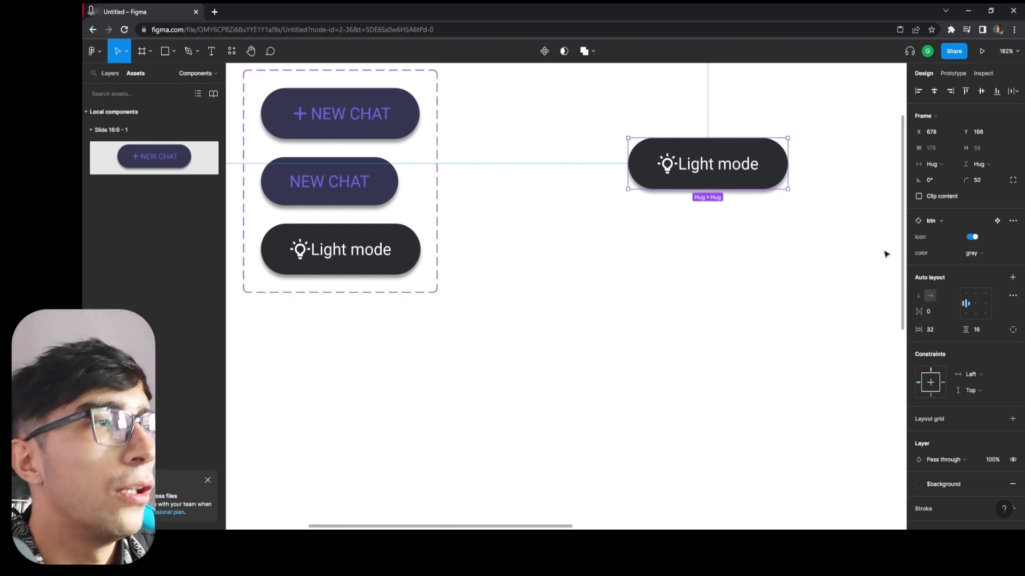
key("Delete")
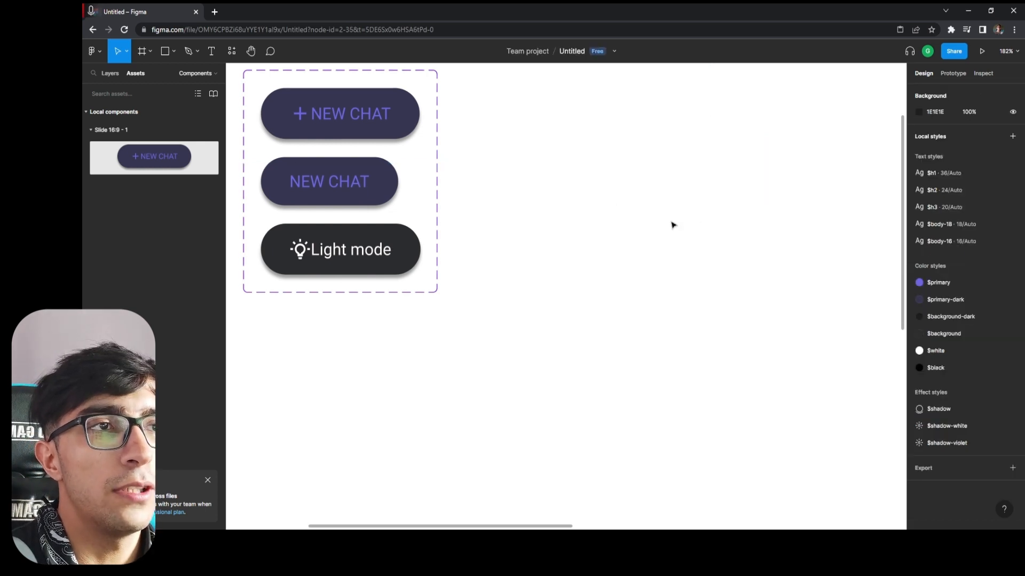
Add a variant based on the icon=true, gray button and set its icon property to false.
left_click(361, 276)
left_click(309, 262)
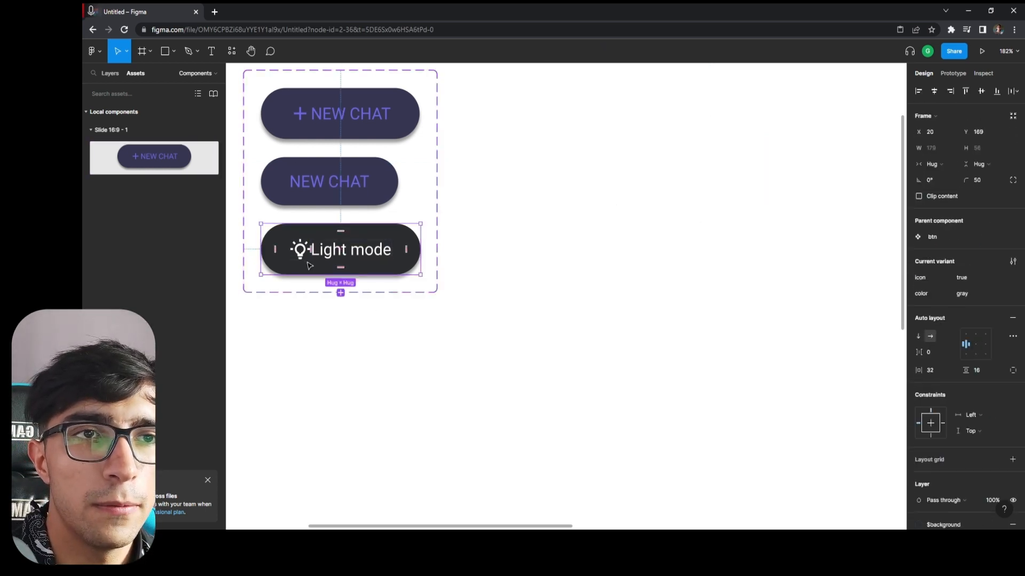
left_click(341, 293)
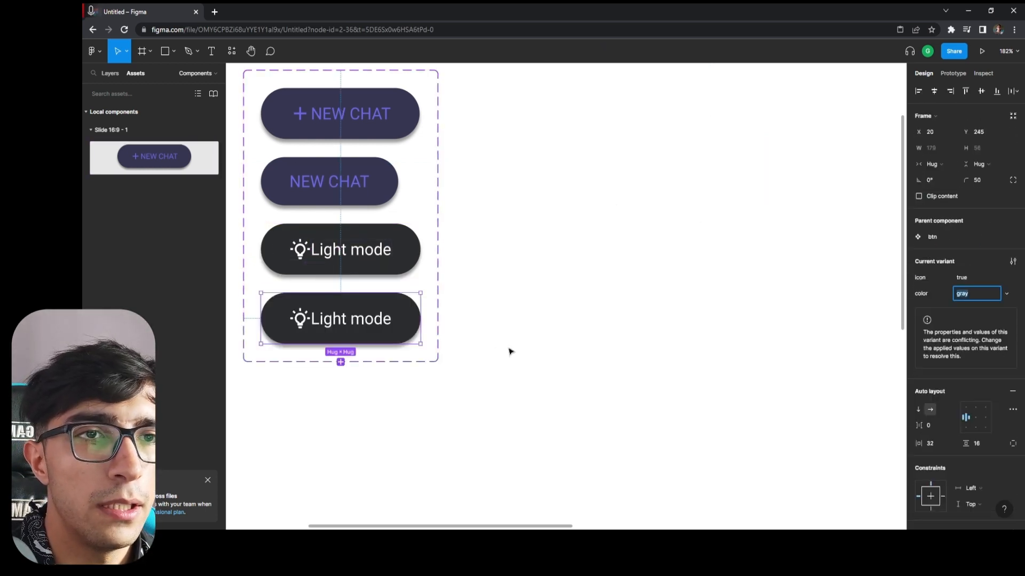
left_click(1007, 283)
left_click(972, 292)
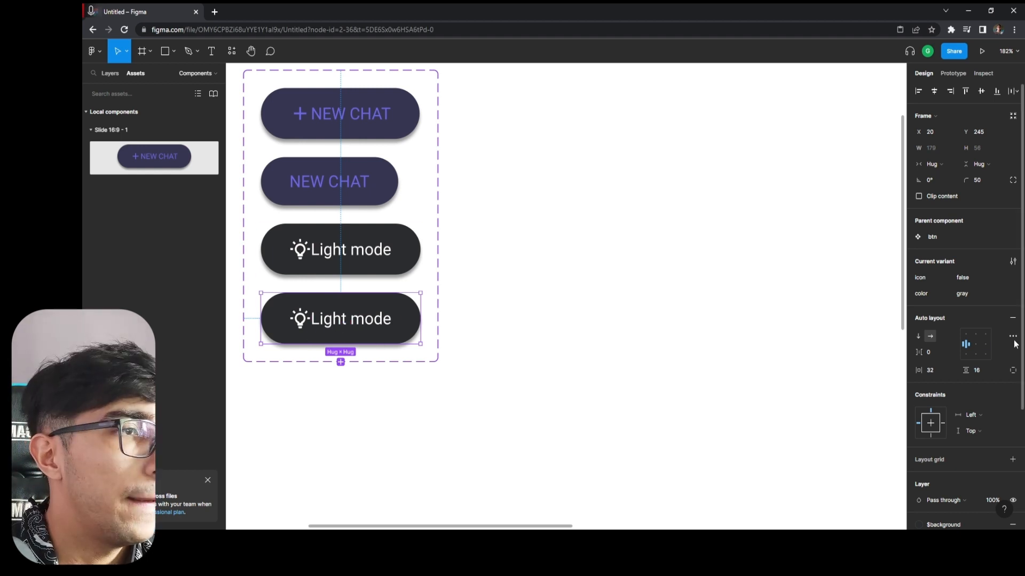
Hide the lightbulb-on-10 icon layer in the icon=false, gray variant.
left_click(109, 74)
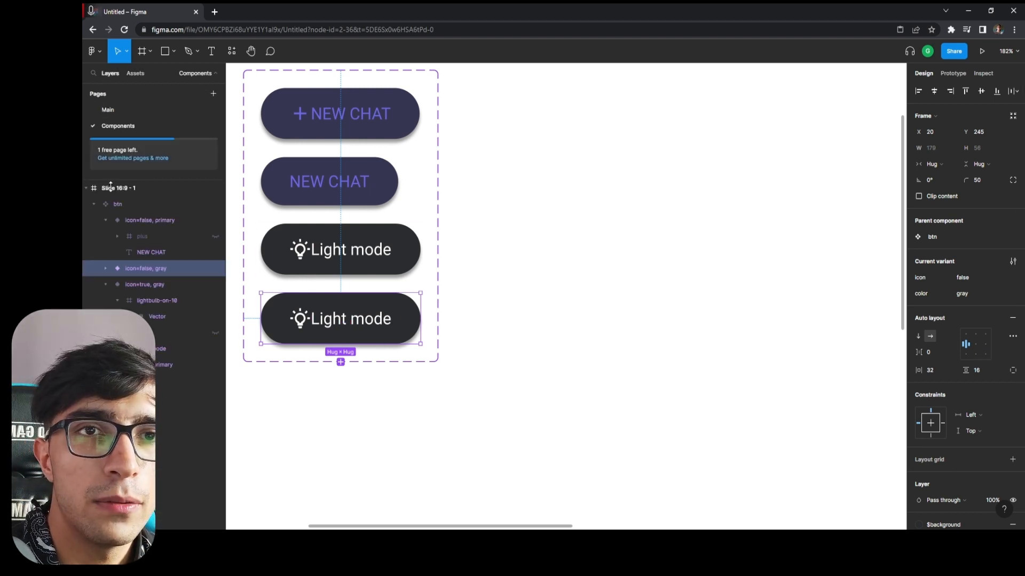
left_click(106, 268)
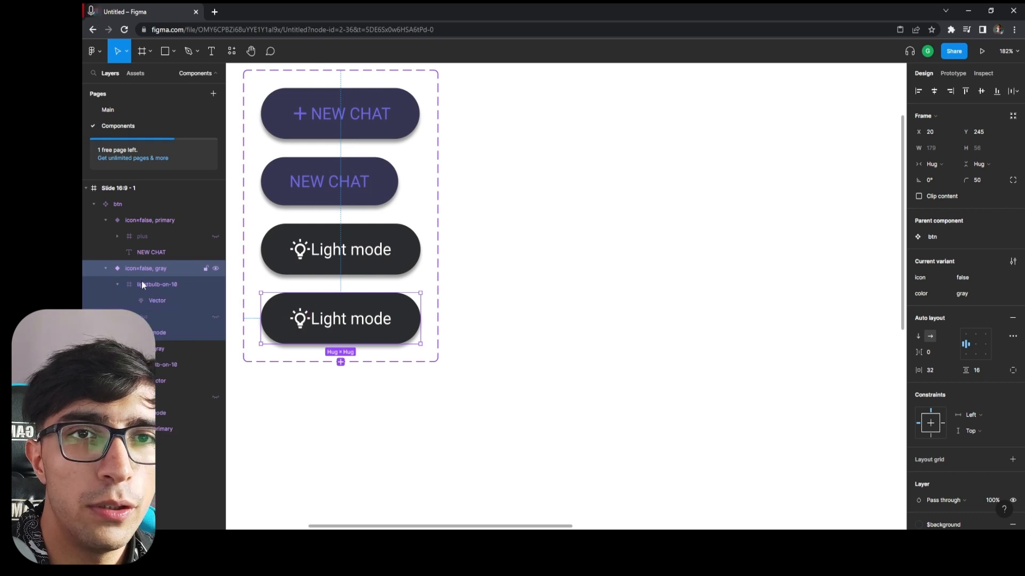
left_click(183, 284)
left_click(216, 284)
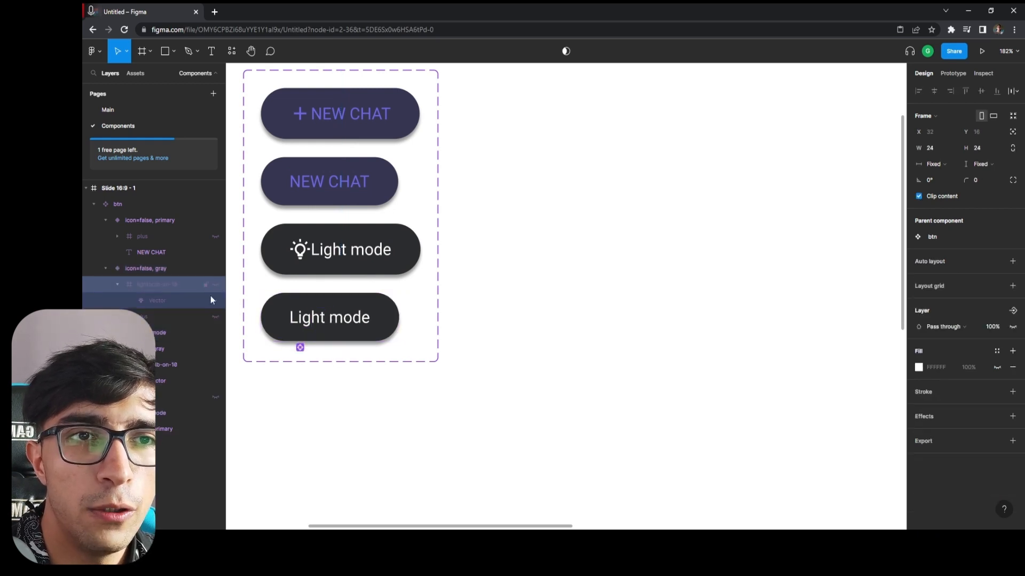
left_click(422, 424)
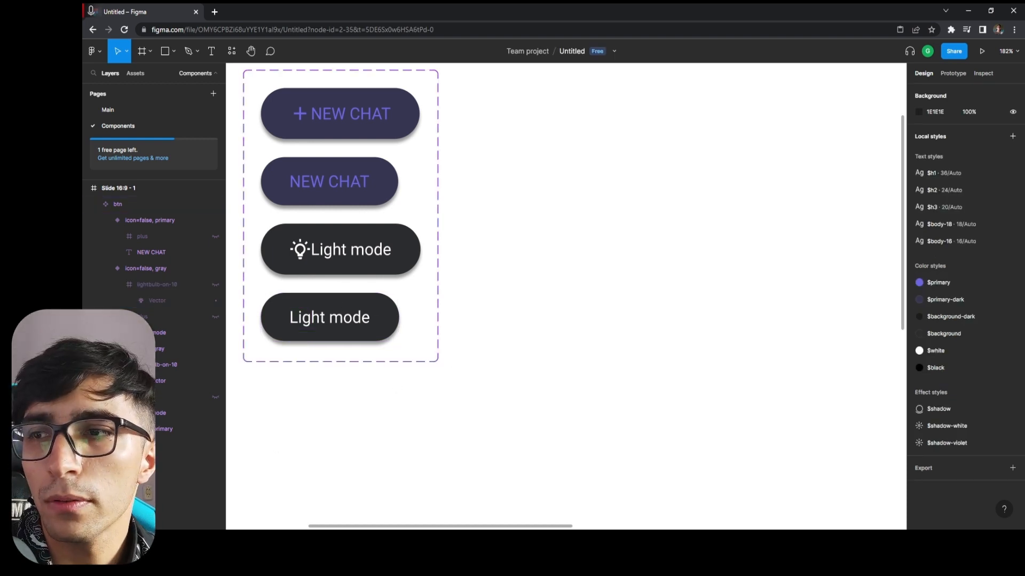
scroll(526, 307, "up", 3)
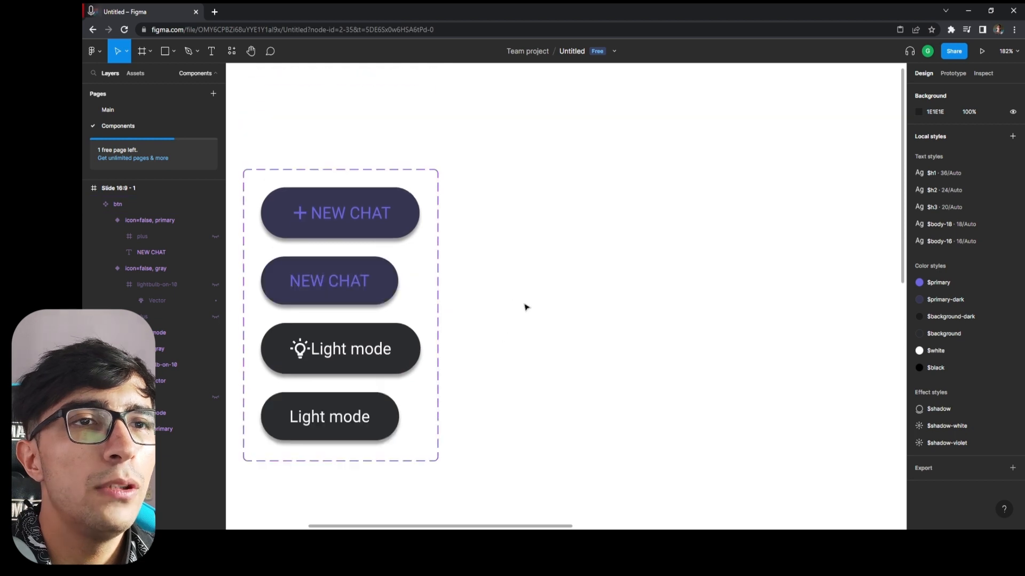
scroll(526, 307, "down", 3)
scroll(390, 226, "up", 1)
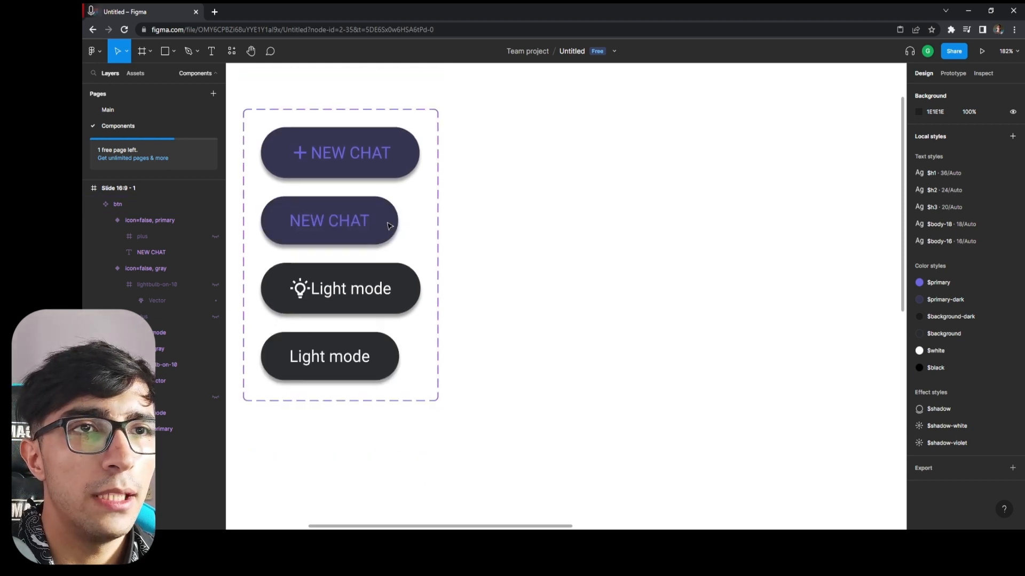
scroll(389, 226, "up", 1)
scroll(389, 229, "down", 1)
left_click(359, 395)
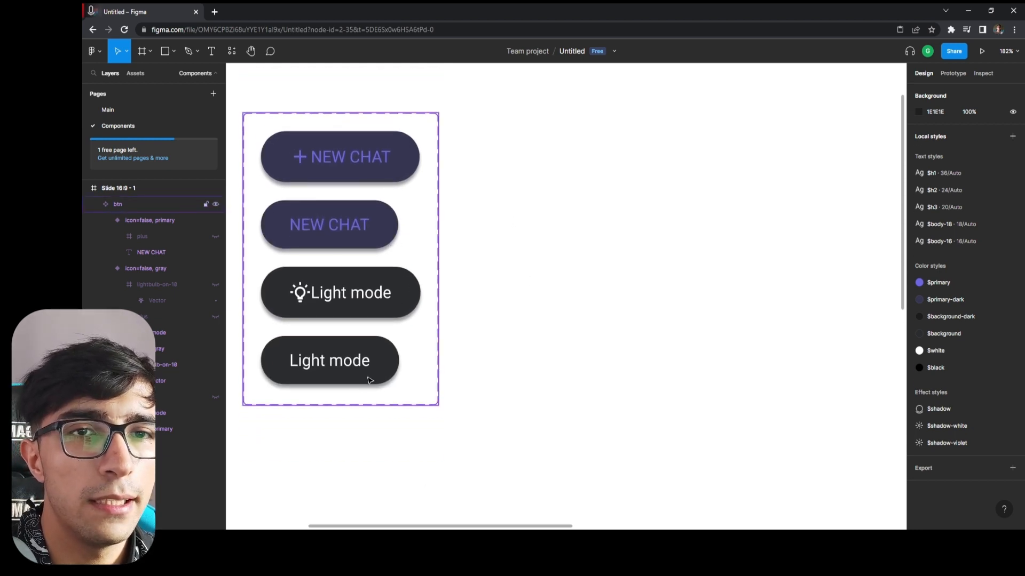
left_click(370, 379)
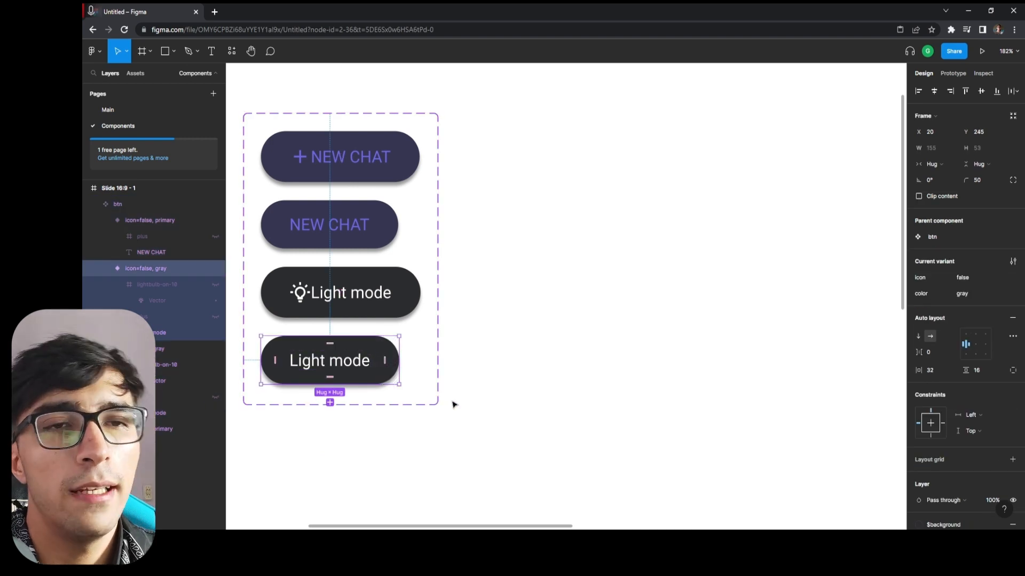
scroll(500, 328, "down", 1)
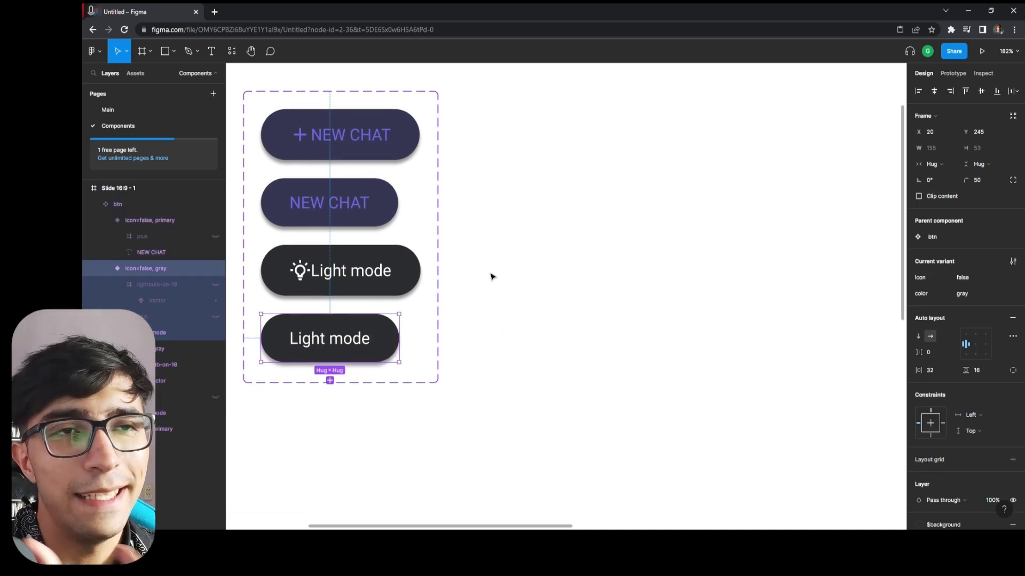
Add another variant based on the icon=true, gray button and set its color property to gray-dark.
left_click(369, 292)
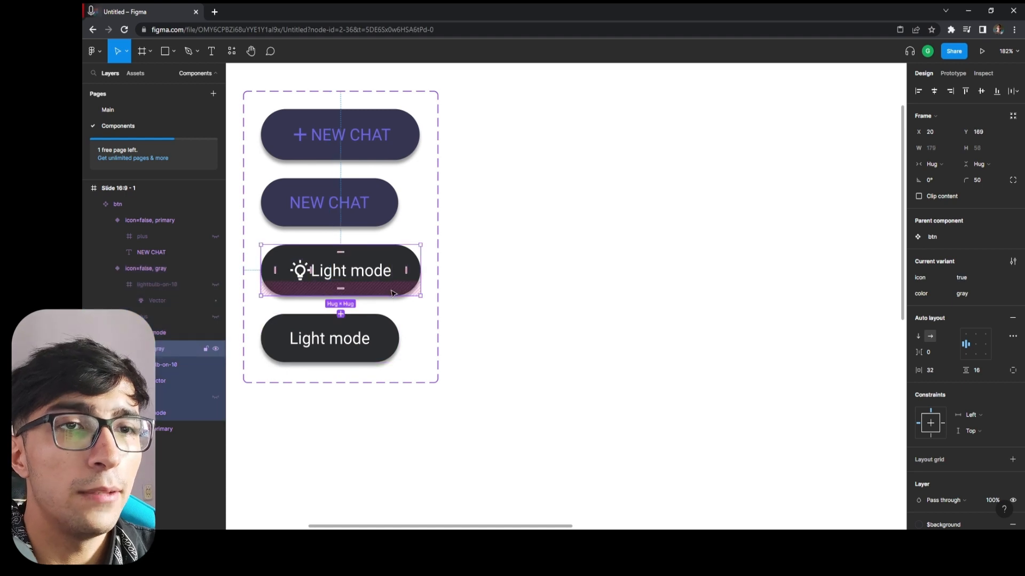
left_click(341, 313)
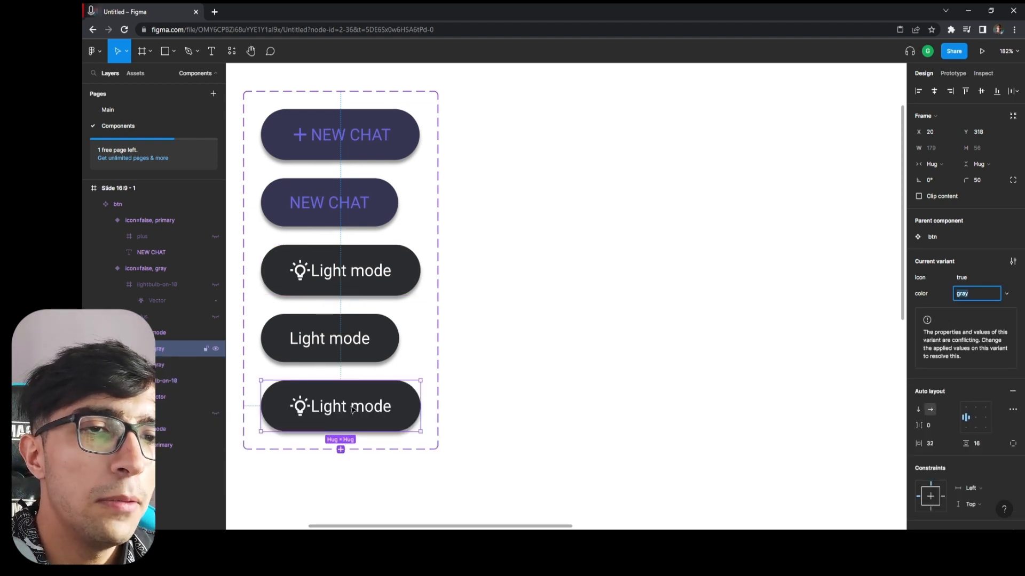
left_click(980, 293)
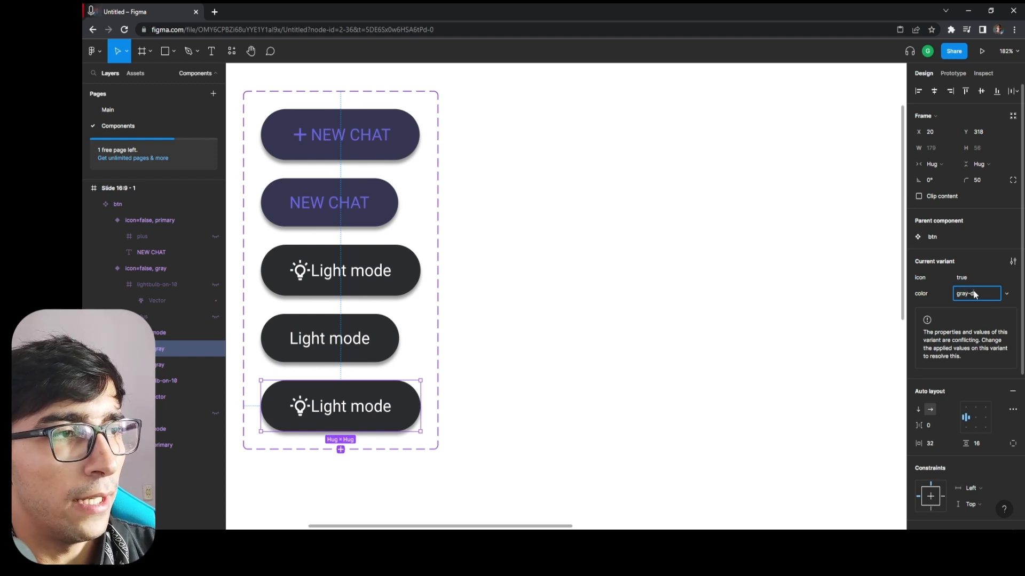
type("-dark")
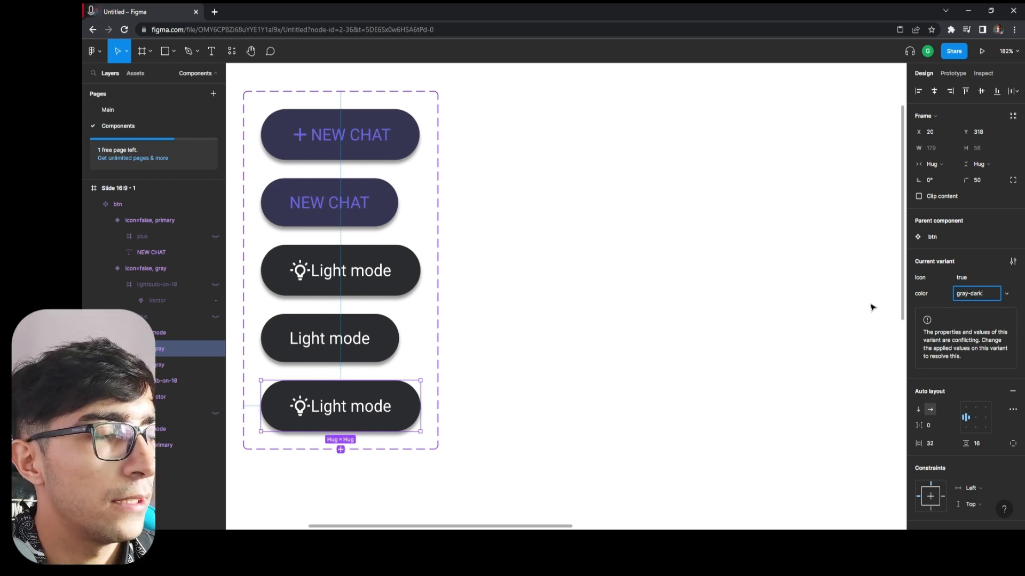
left_click(813, 310)
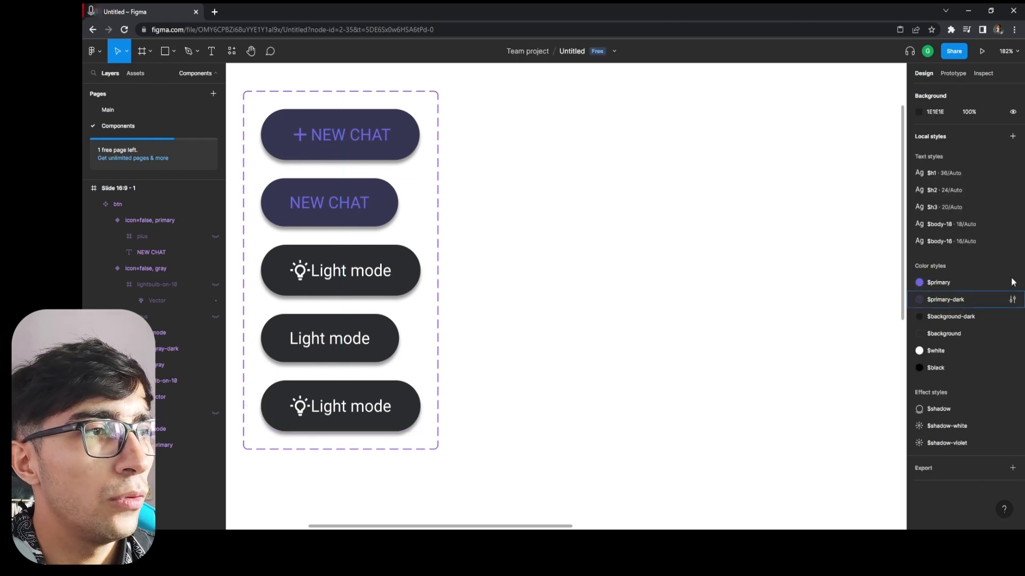
Change the fill of the icon=true, gray-dark button variant to the $background-dark color style.
left_click(397, 416)
left_click(397, 416)
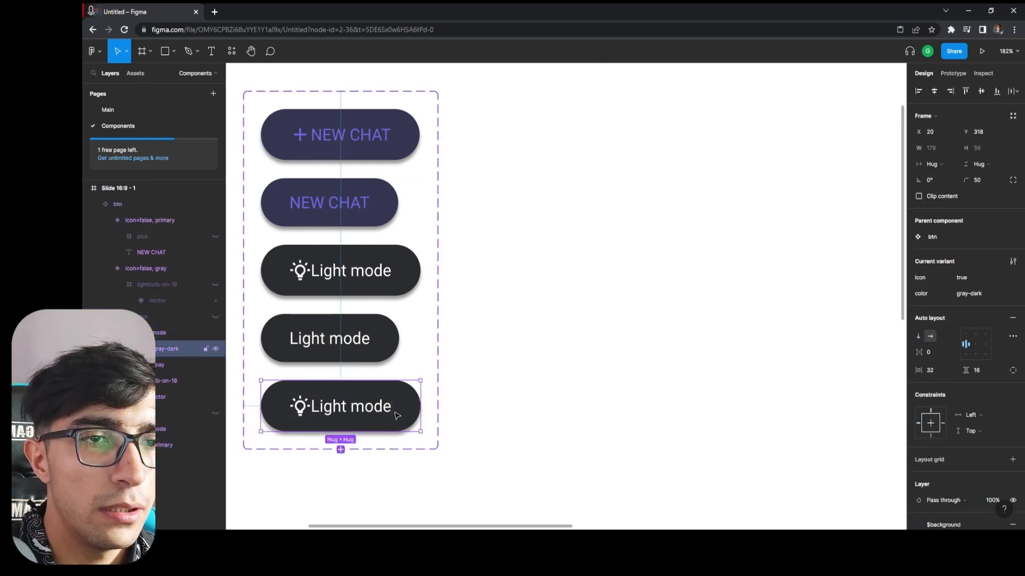
left_click(105, 268)
left_click(103, 220)
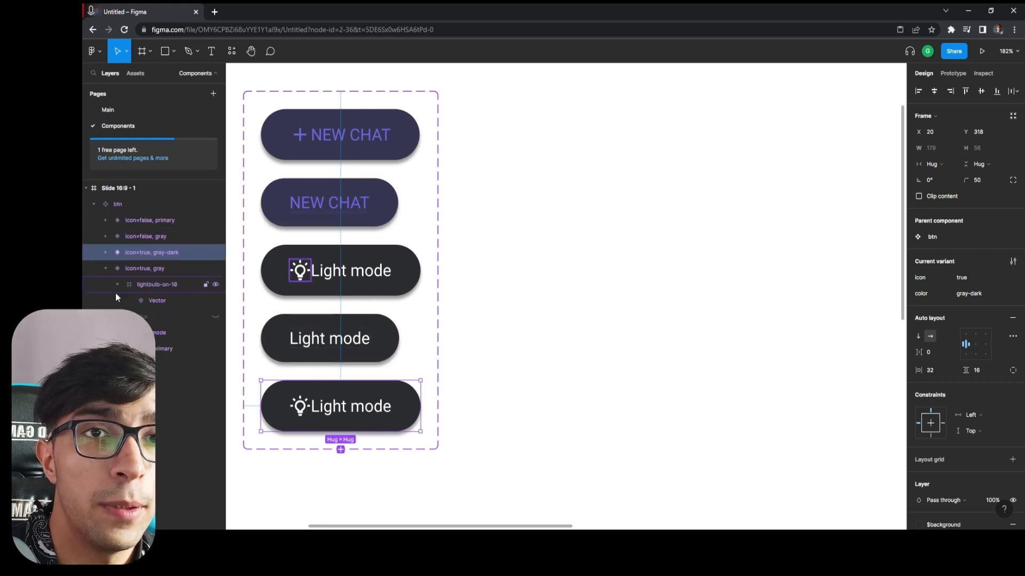
left_click(106, 268)
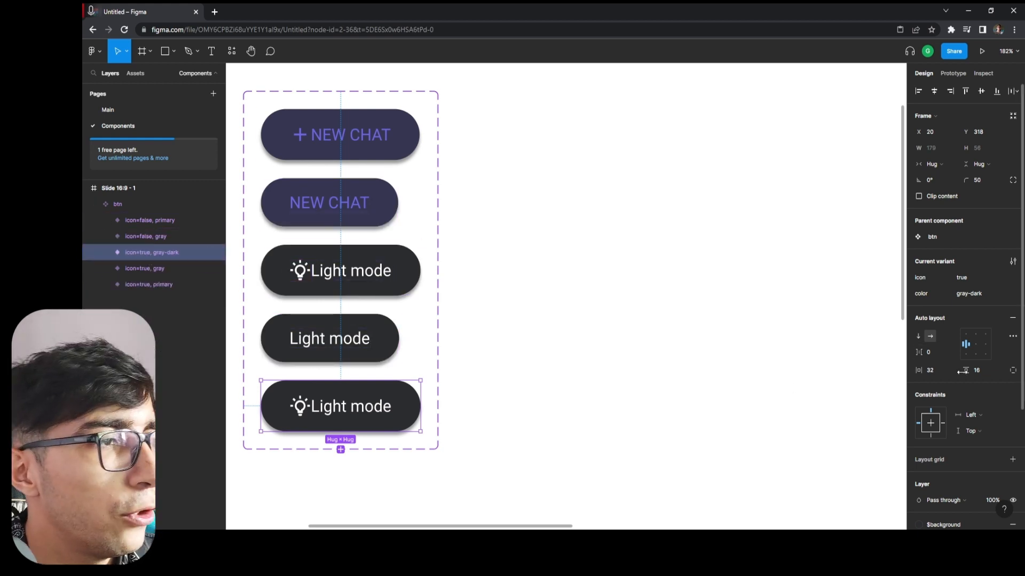
scroll(974, 374, "down", 3)
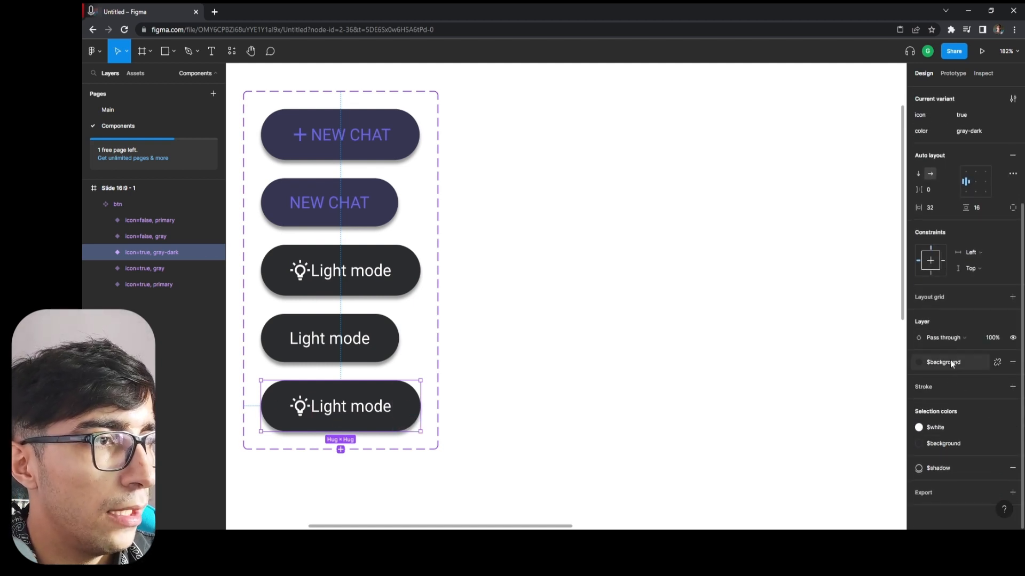
left_click(948, 443)
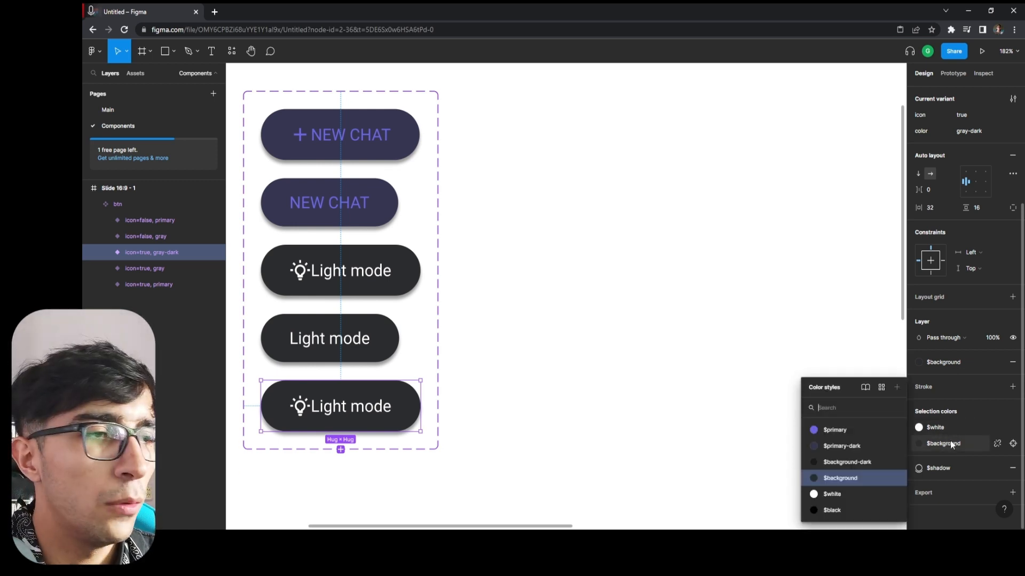
left_click(856, 463)
left_click(614, 436)
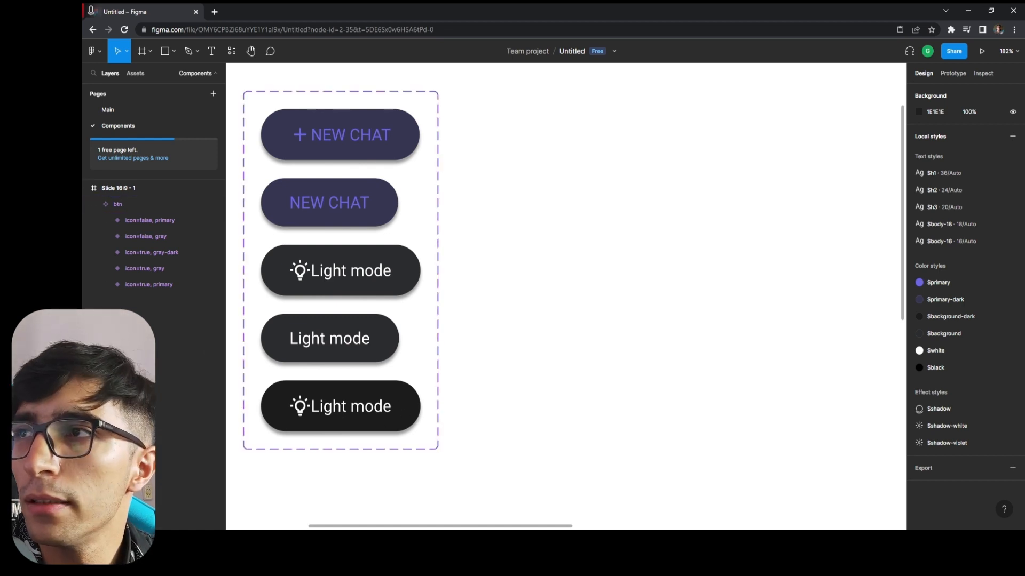
left_click(399, 421)
key("Escape")
left_click(373, 421)
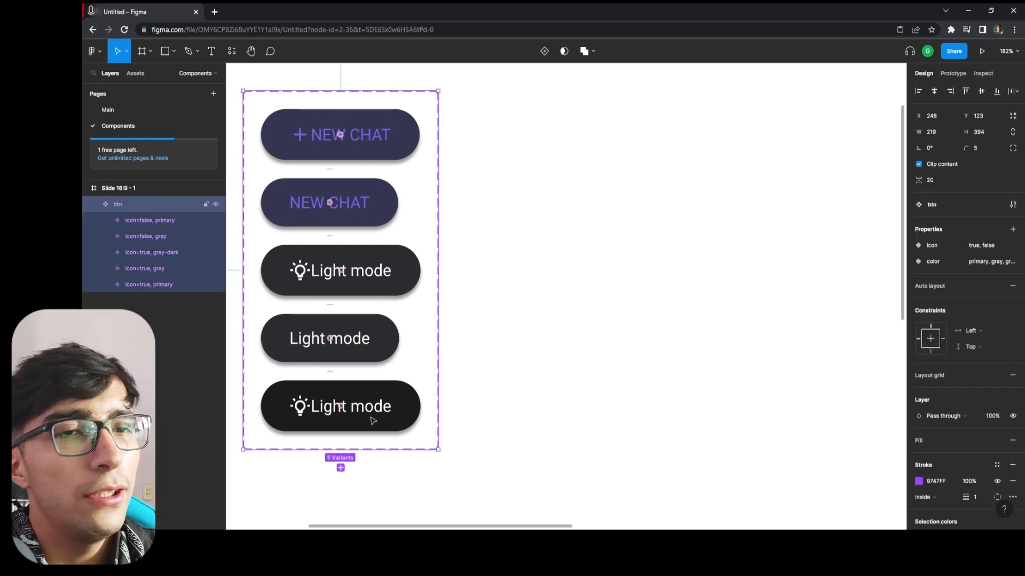
double_click(381, 418)
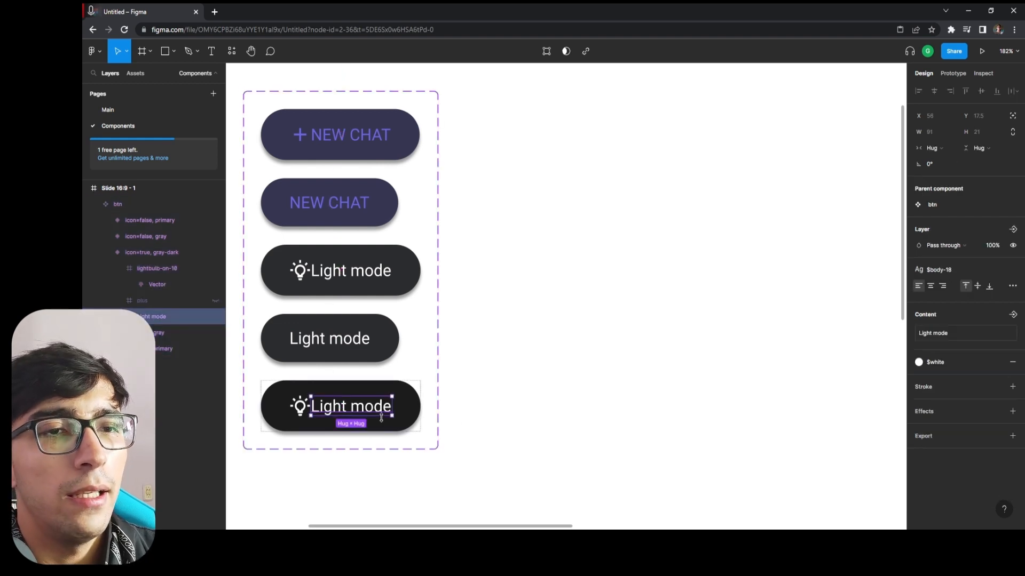
left_click(507, 368)
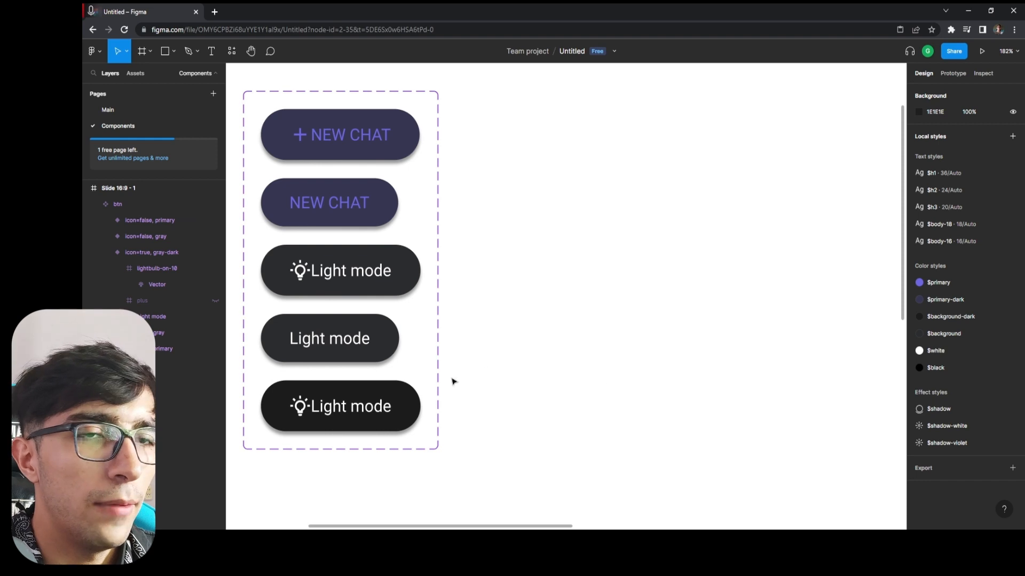
Reorder the btn variant layers as icon=true then icon=false for primary and for gray, with icon=true, gray-dark last.
left_click(105, 253)
left_click(141, 254)
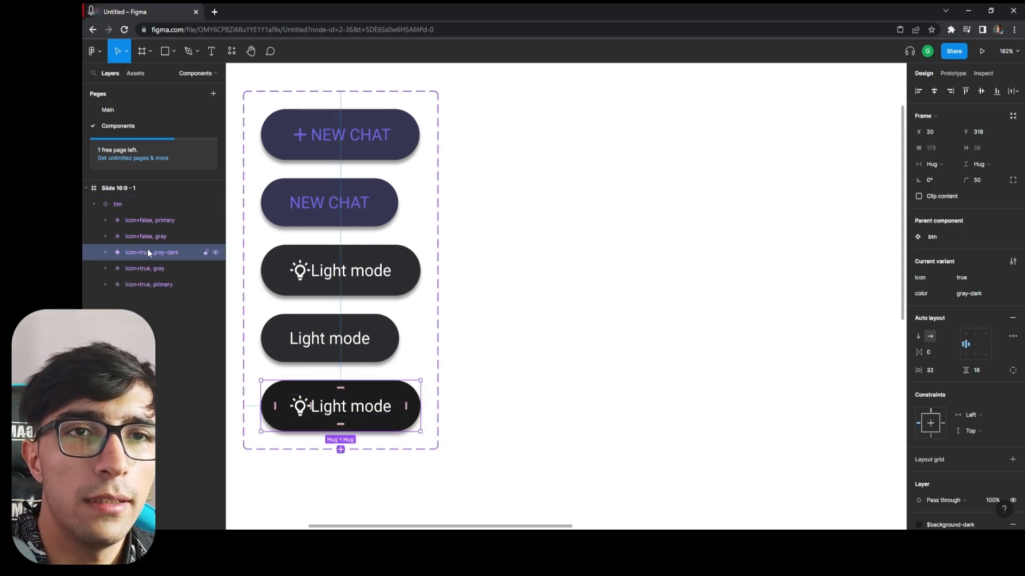
left_click_drag(147, 251, 162, 217)
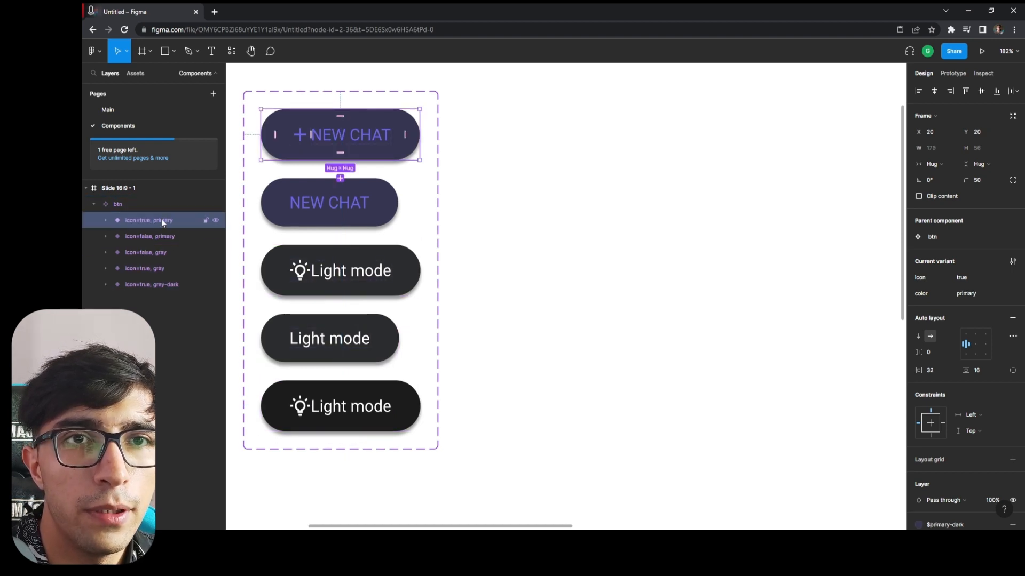
left_click(157, 250)
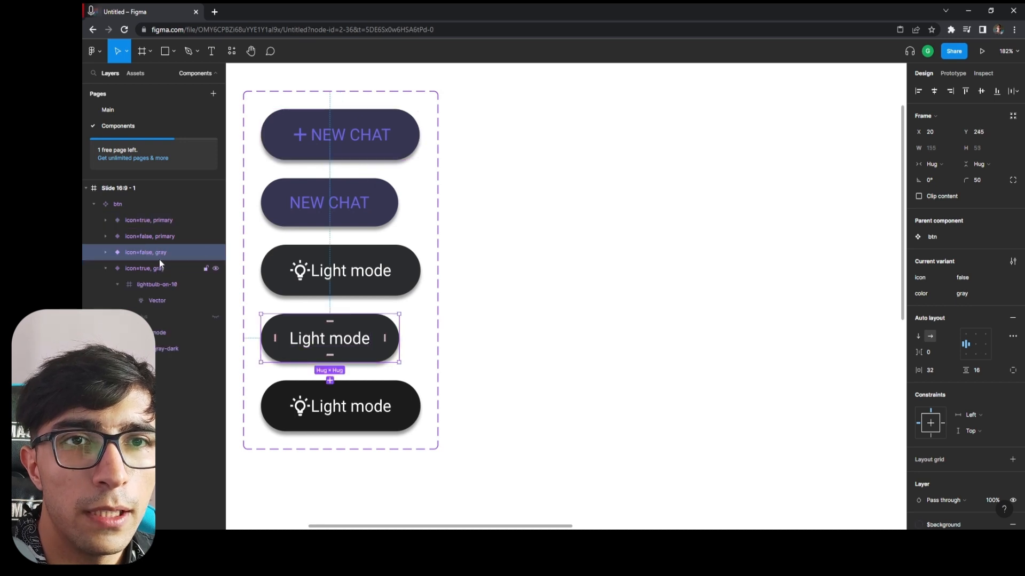
left_click(106, 269)
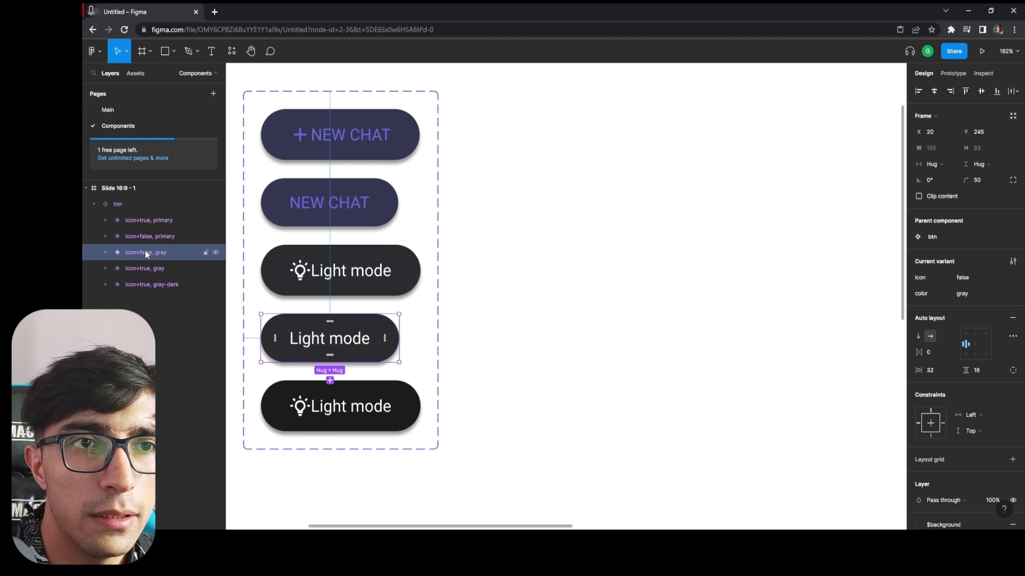
left_click(146, 265)
left_click_drag(147, 264, 129, 251)
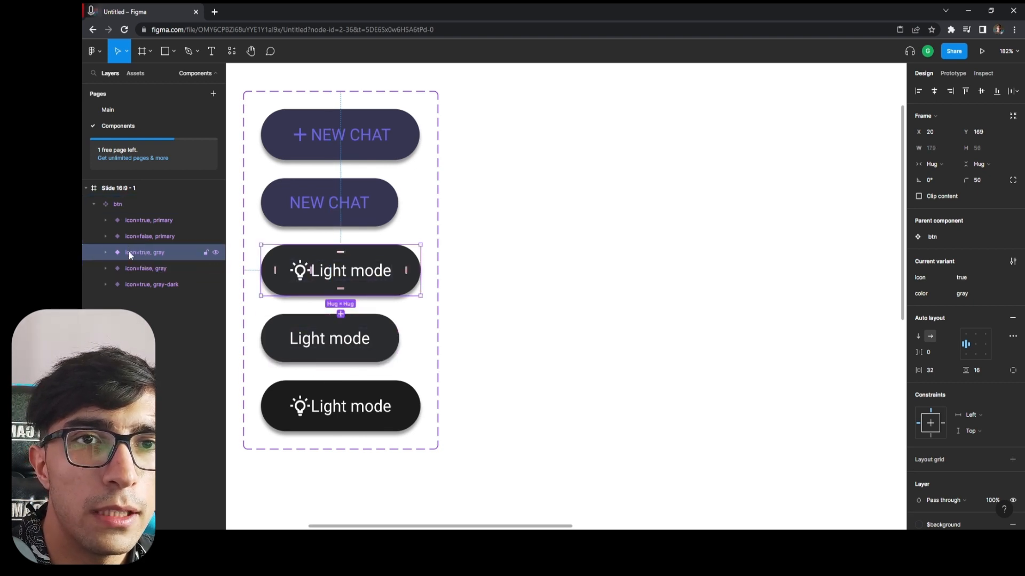
left_click(148, 284)
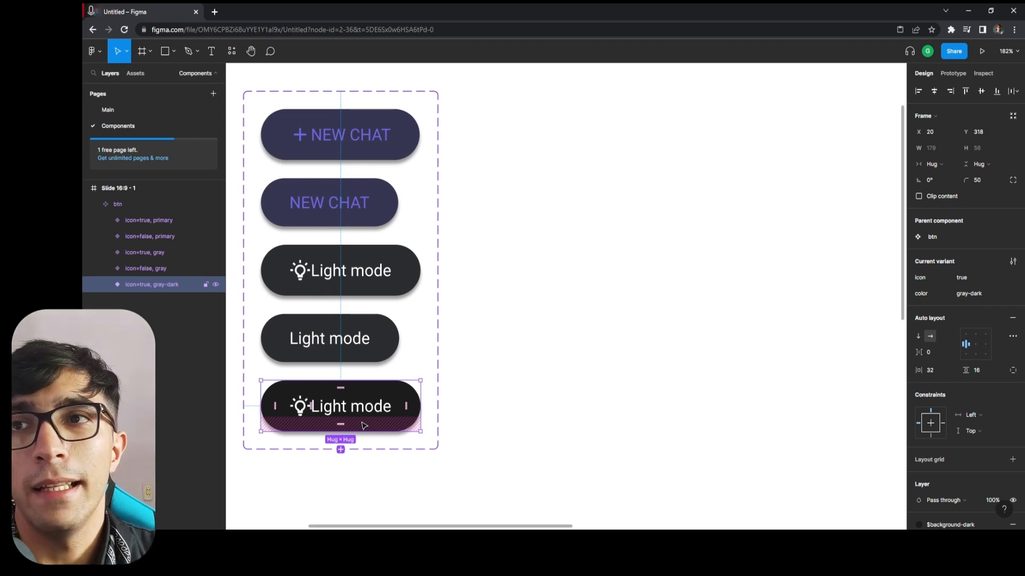
Switch to the chatgpt reference file and examine how its button components are named and built.
mouse_move(447, 5)
left_mouse_down()
mouse_move(447, 79)
mouse_move(440, 2)
left_mouse_up()
left_click(337, 244)
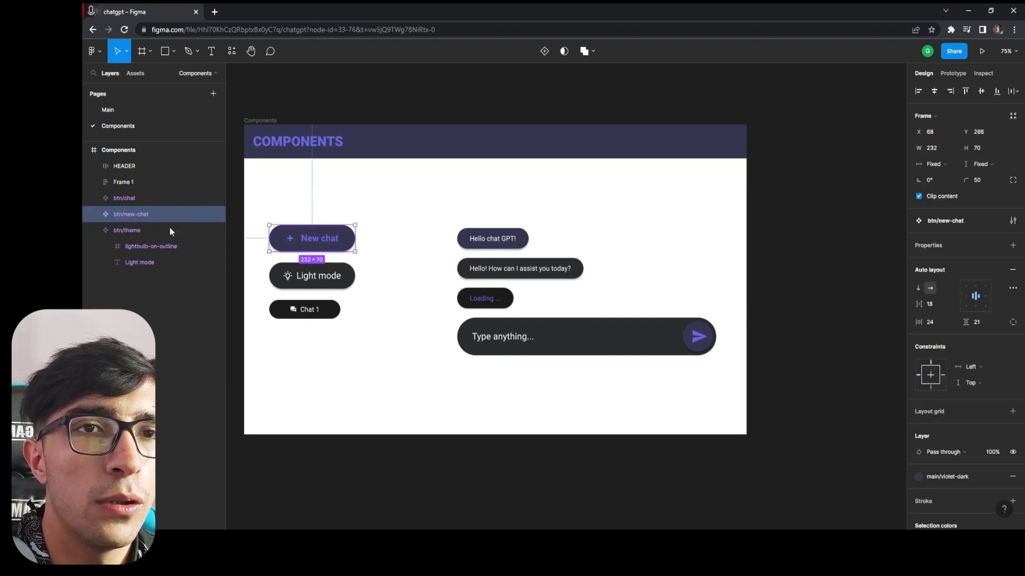
left_click(136, 229)
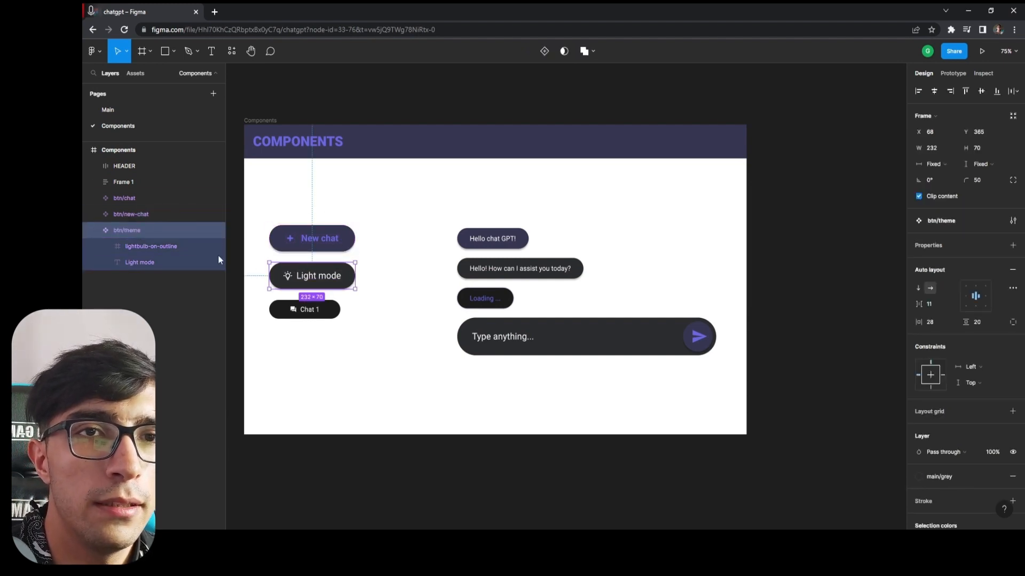
left_click(142, 203)
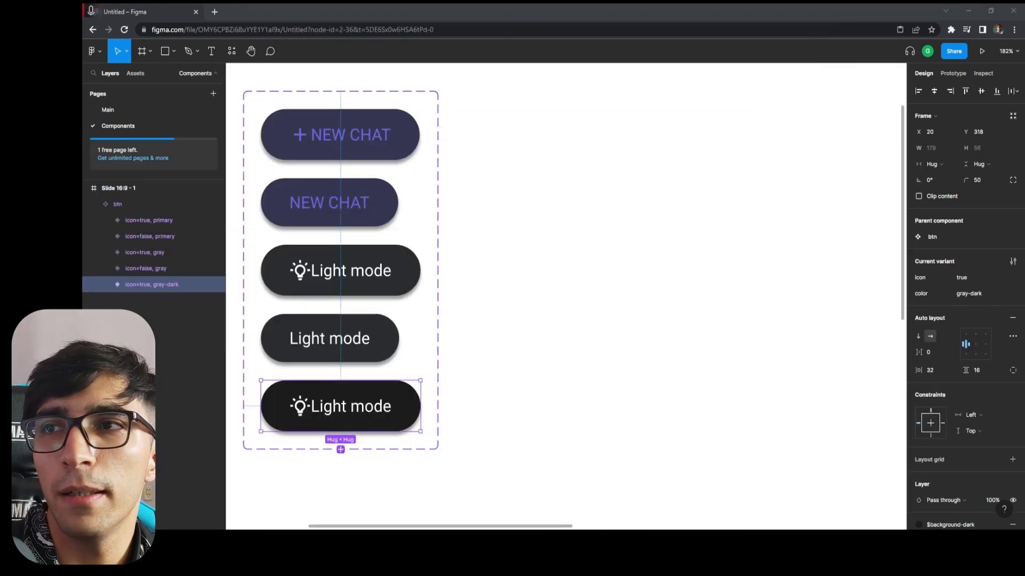
left_click(416, 148)
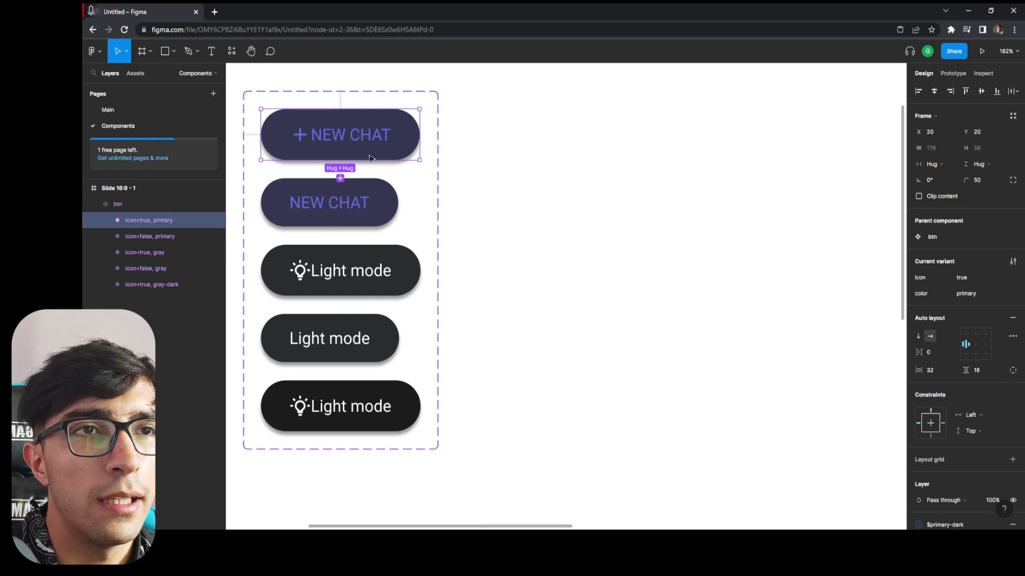
left_click(141, 203)
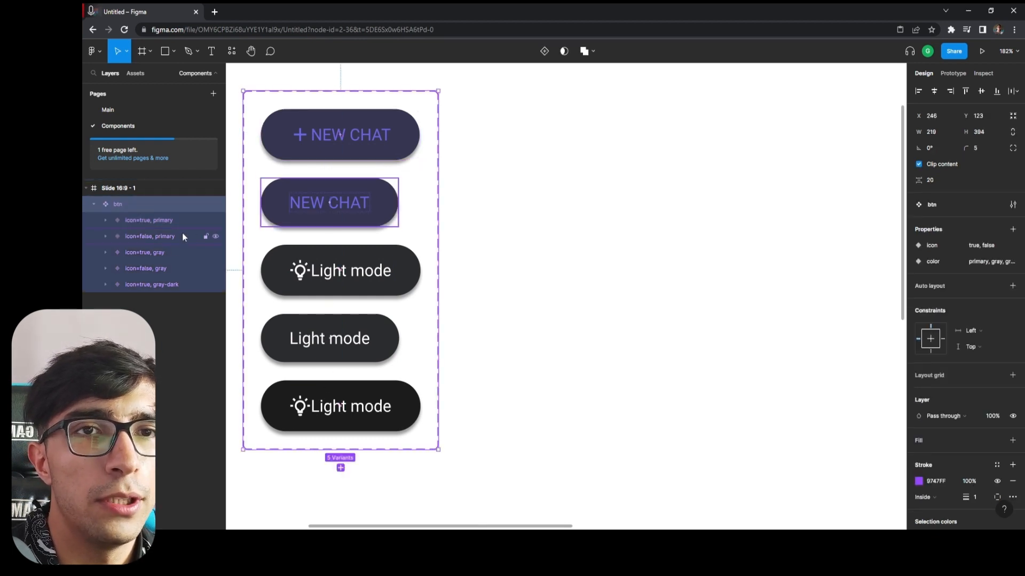
left_click(158, 220)
left_click_drag(404, 150, 689, 182)
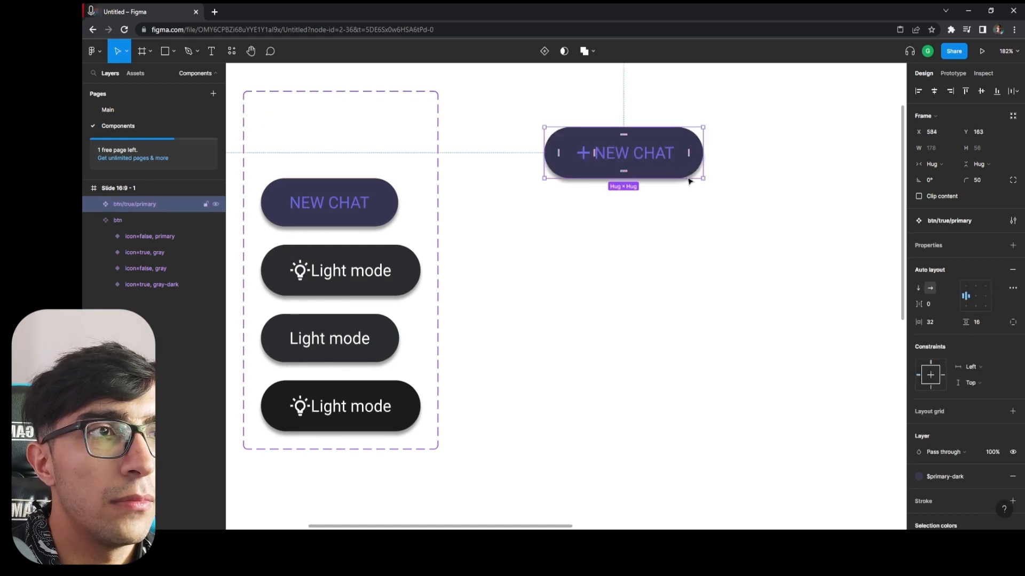
key("ctrl+z")
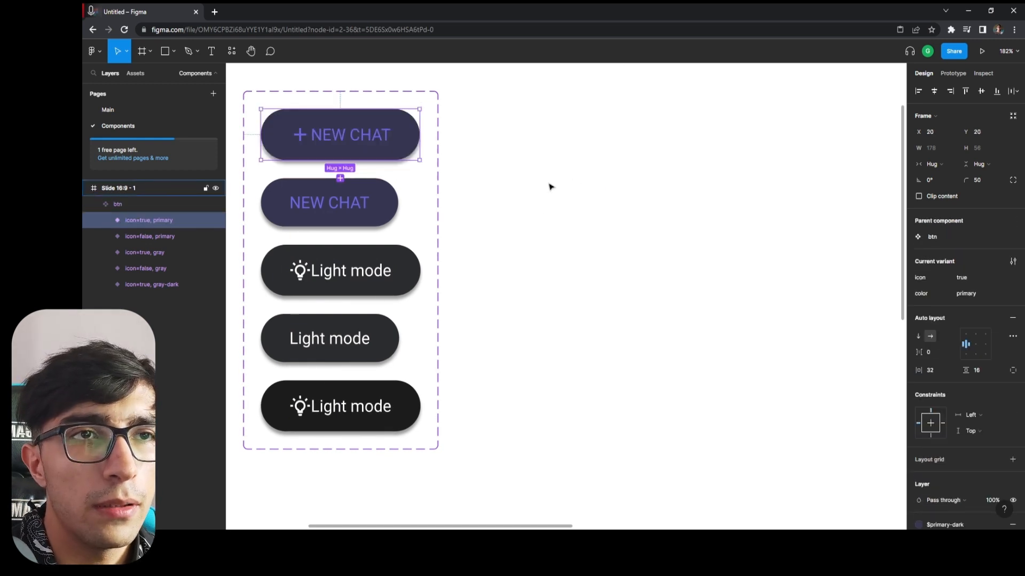
Try making a copy of the NEW CHAT button into a component named btn/theme, and delete it.
left_click_drag(378, 156, 646, 181)
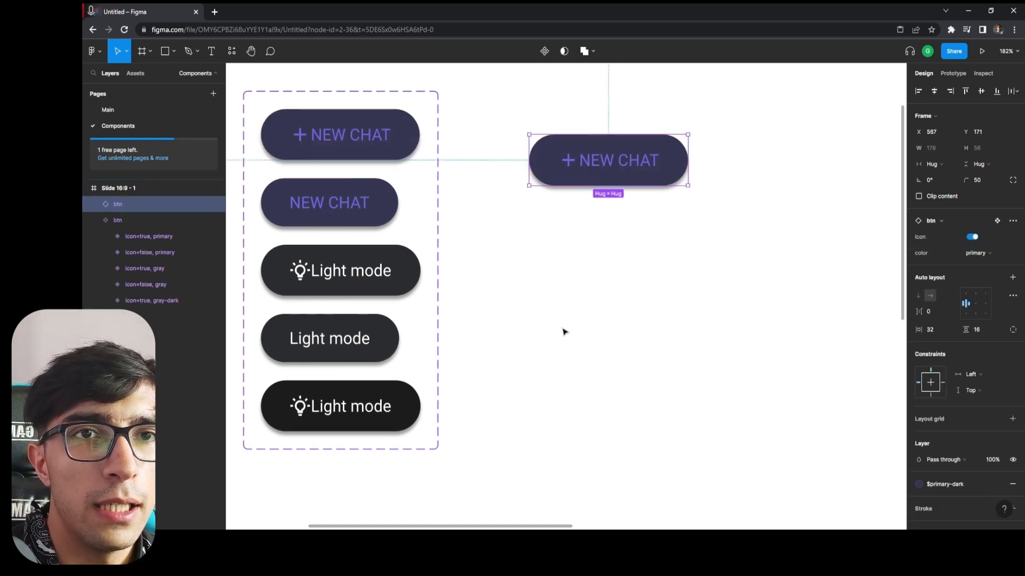
left_click(543, 51)
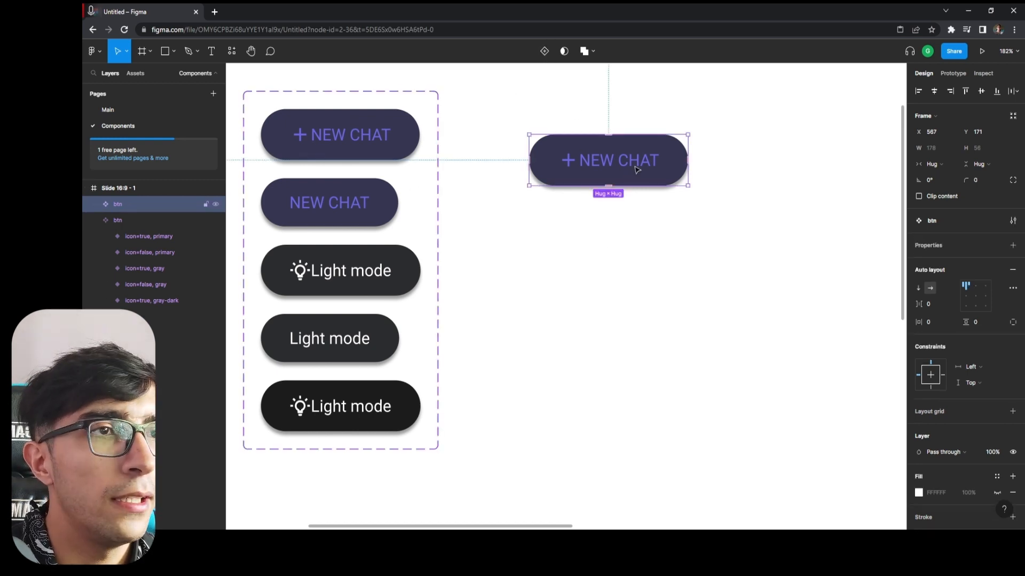
double_click(127, 206)
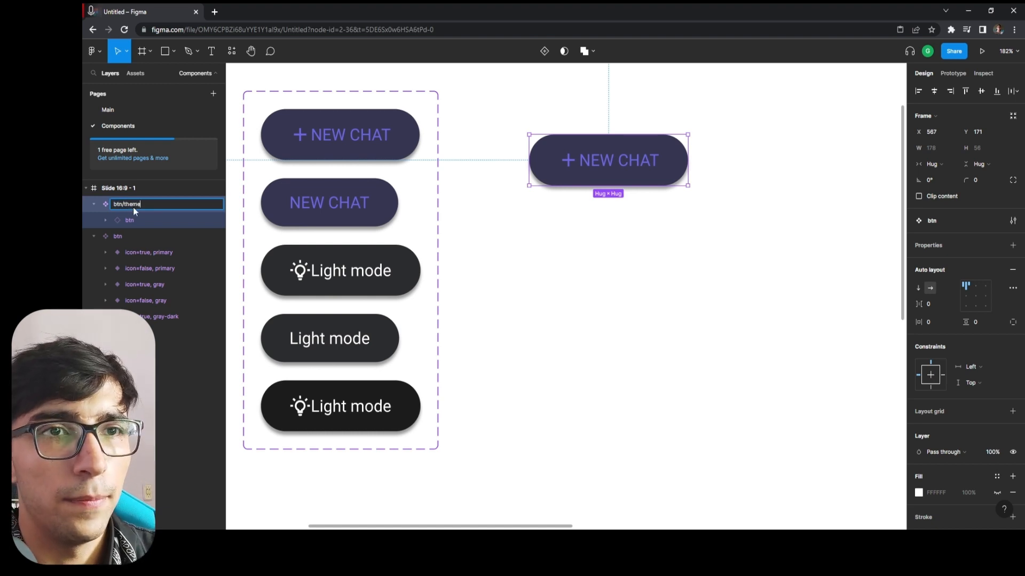
key("Return")
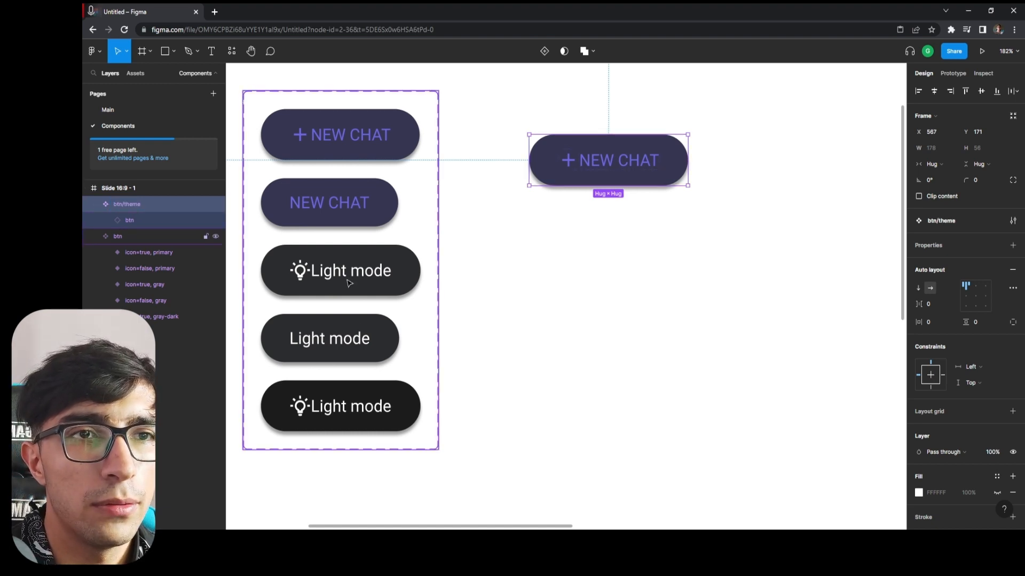
key("Delete")
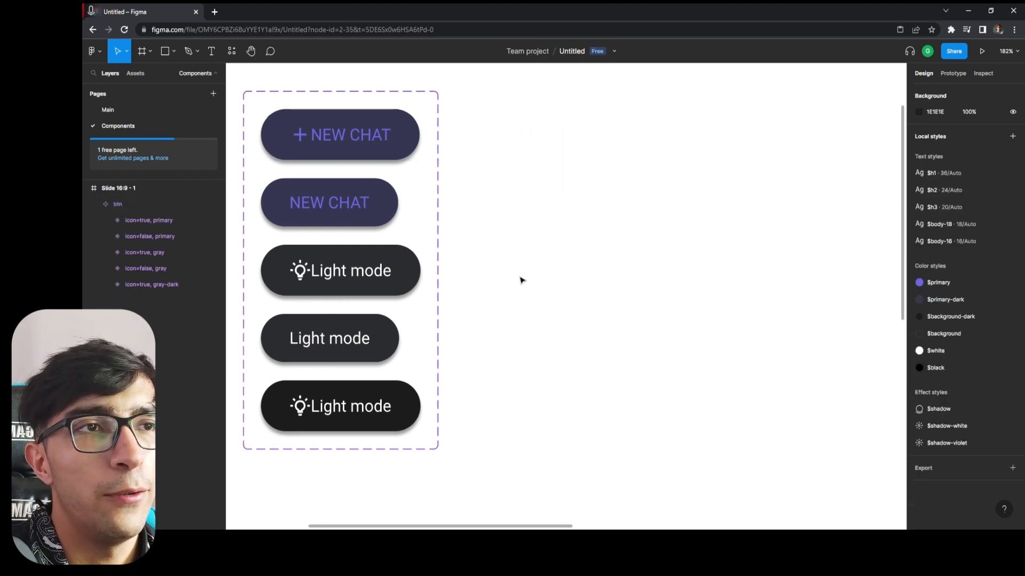
Place an instance of the icon=true, gray Light mode button on the empty canvas beside the btn component set.
left_click(317, 273)
double_click(366, 283)
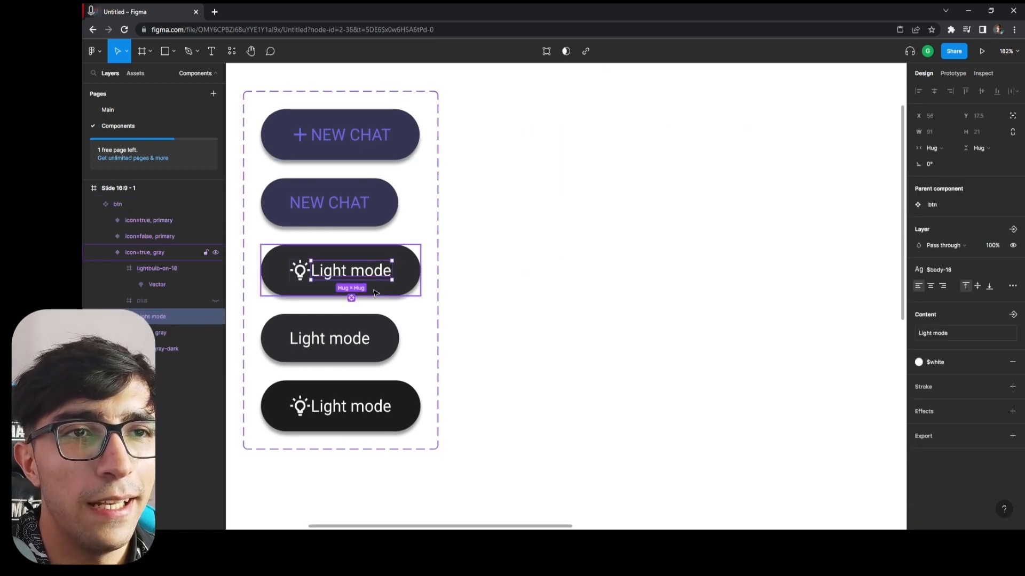
left_click(411, 293)
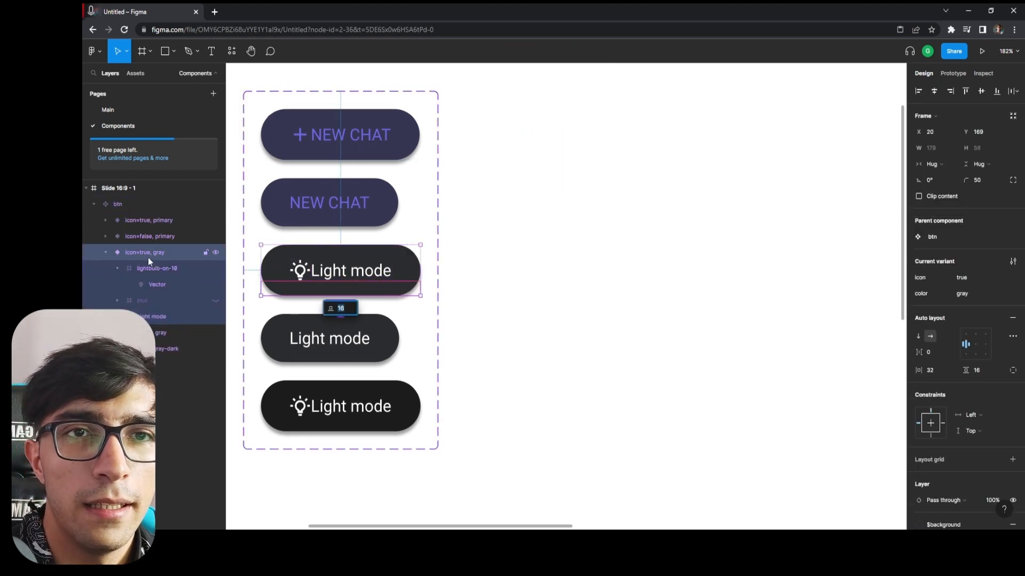
left_click_drag(379, 293, 672, 234)
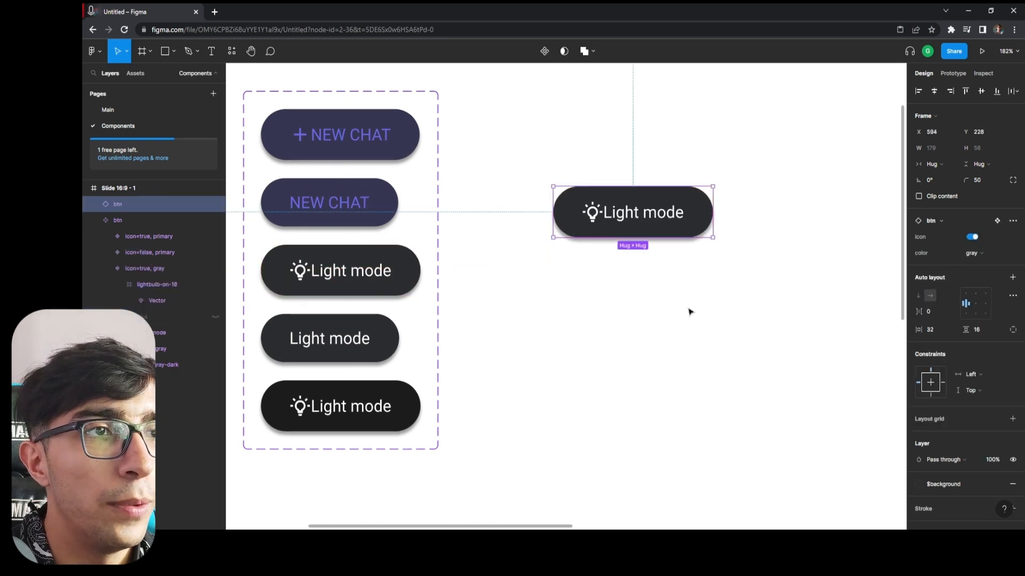
Convert the placed Light mode button instance into its own component and rename it btn/theme.
left_click(759, 106)
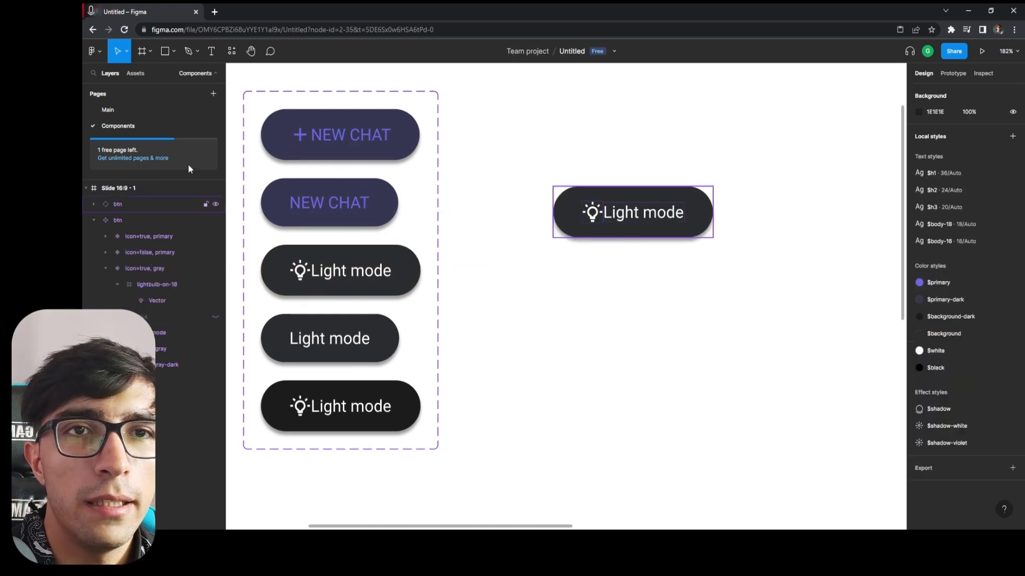
left_click(123, 206)
left_click(544, 51)
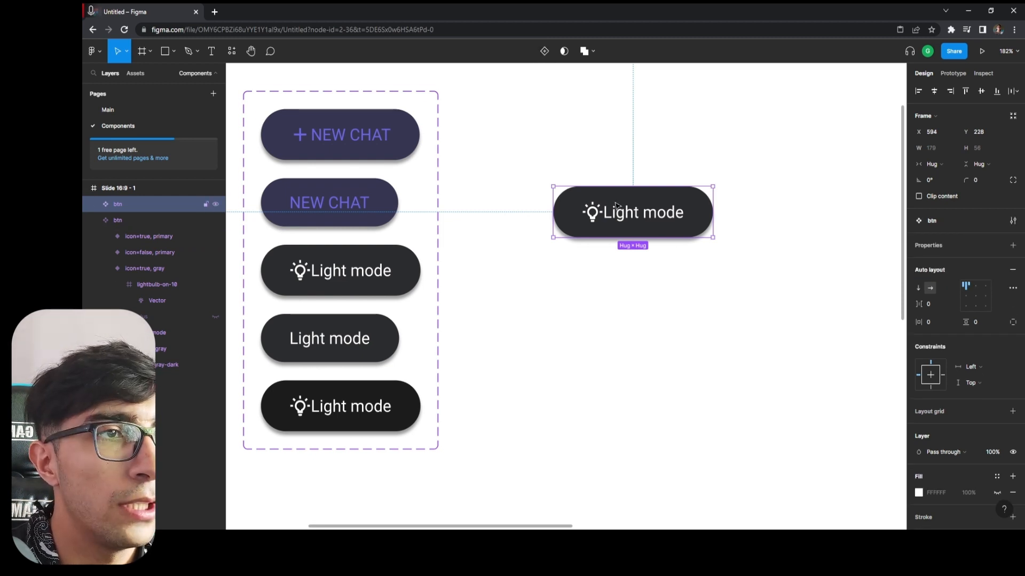
double_click(622, 221)
left_click(126, 204)
double_click(123, 204)
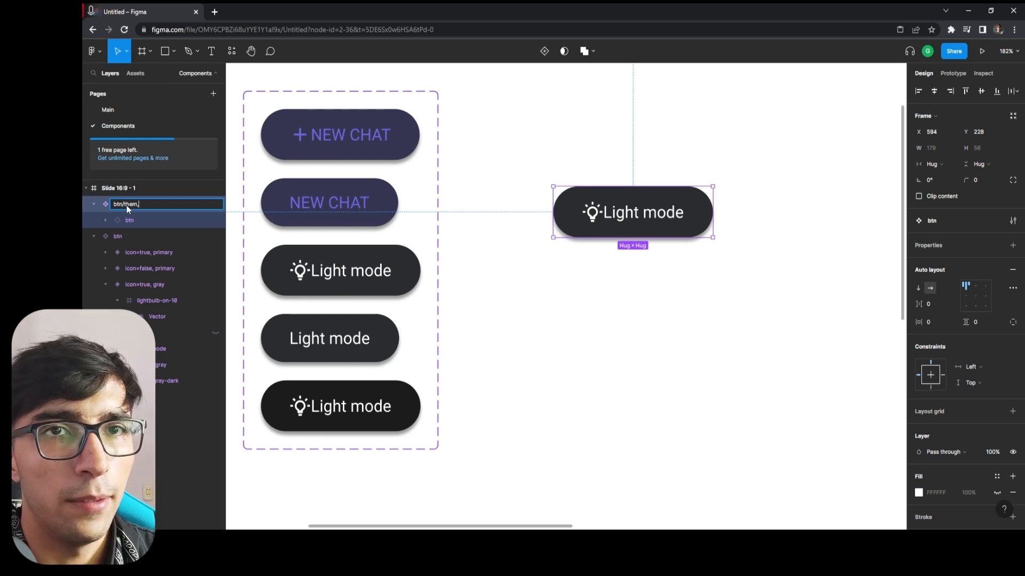
type("/theme")
key("Return")
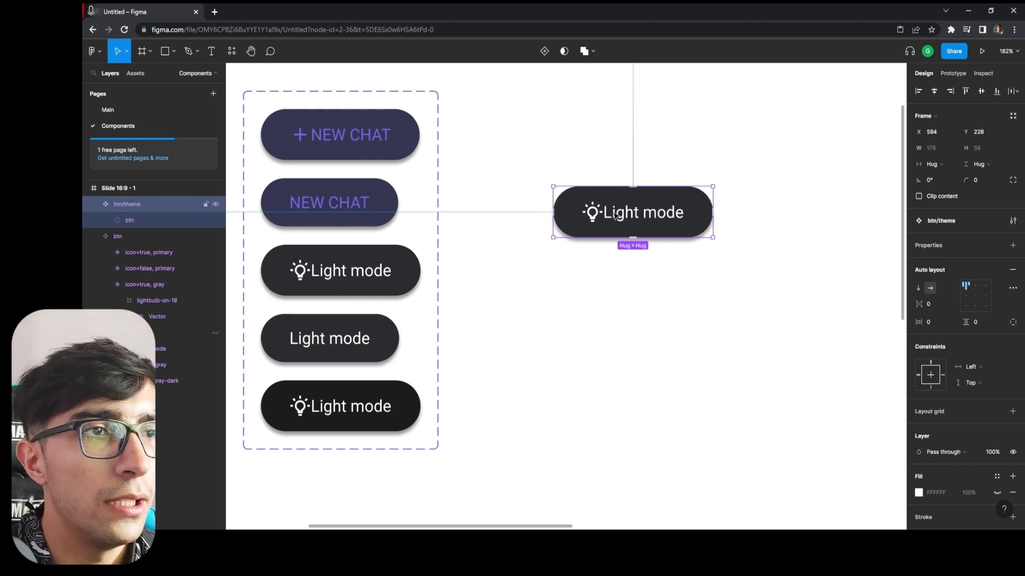
key("Return")
left_click(599, 74)
left_click(683, 233)
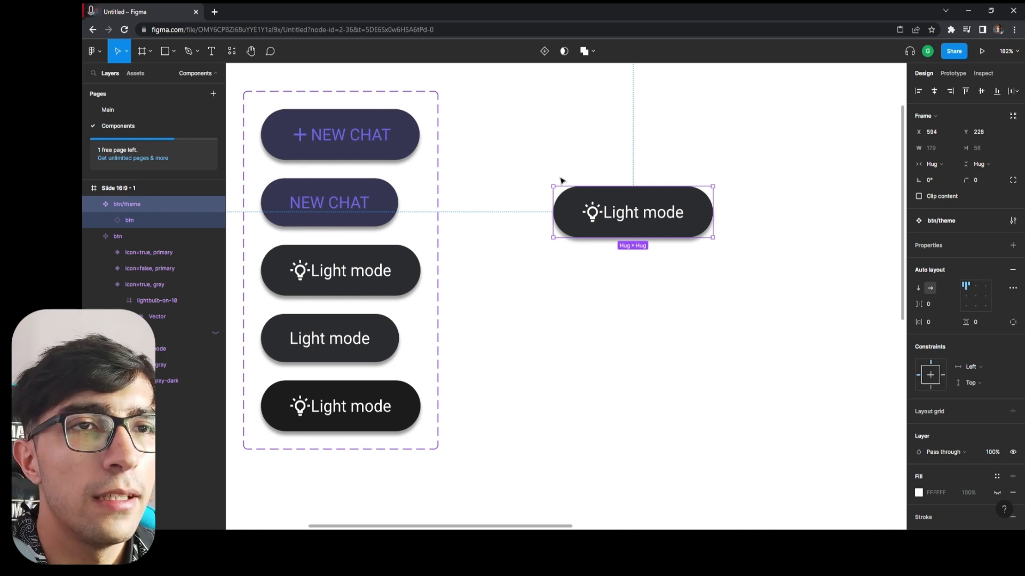
Check how btn/theme is listed among the local components, and delete the standalone btn/theme component from the canvas.
left_click_drag(561, 149, 694, 319)
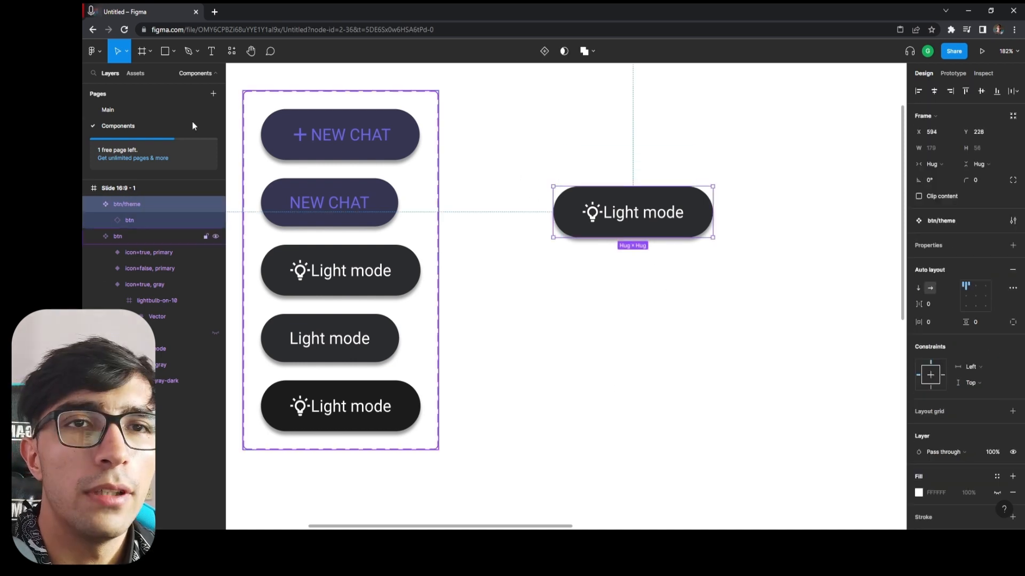
left_click(140, 78)
left_click(92, 191)
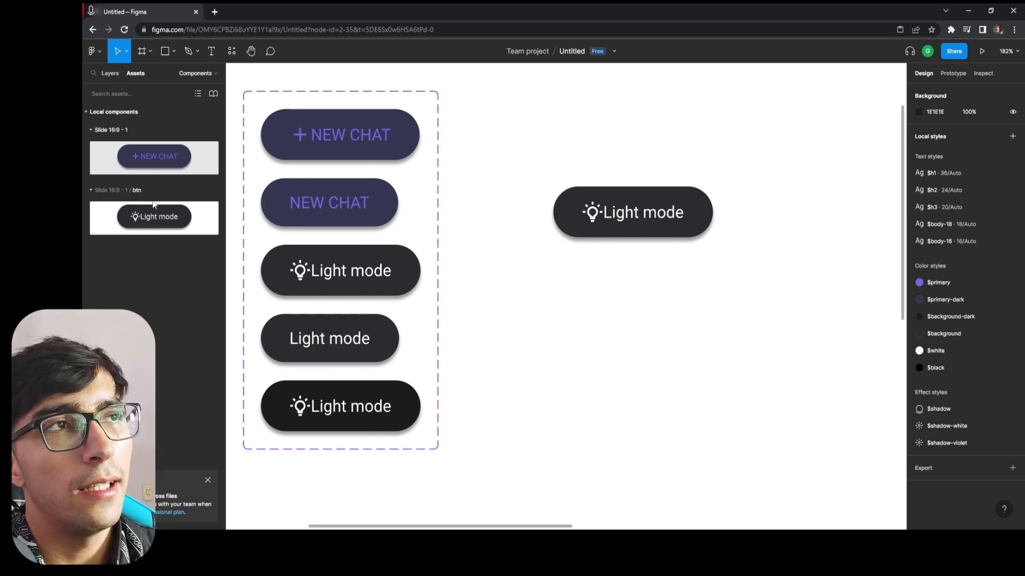
left_click_drag(755, 128, 581, 303)
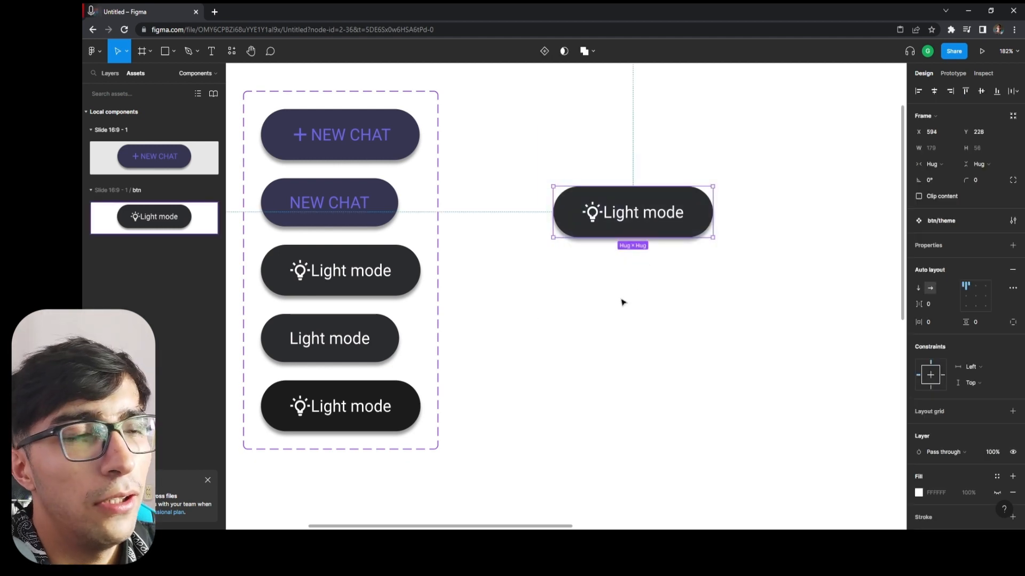
key("Delete")
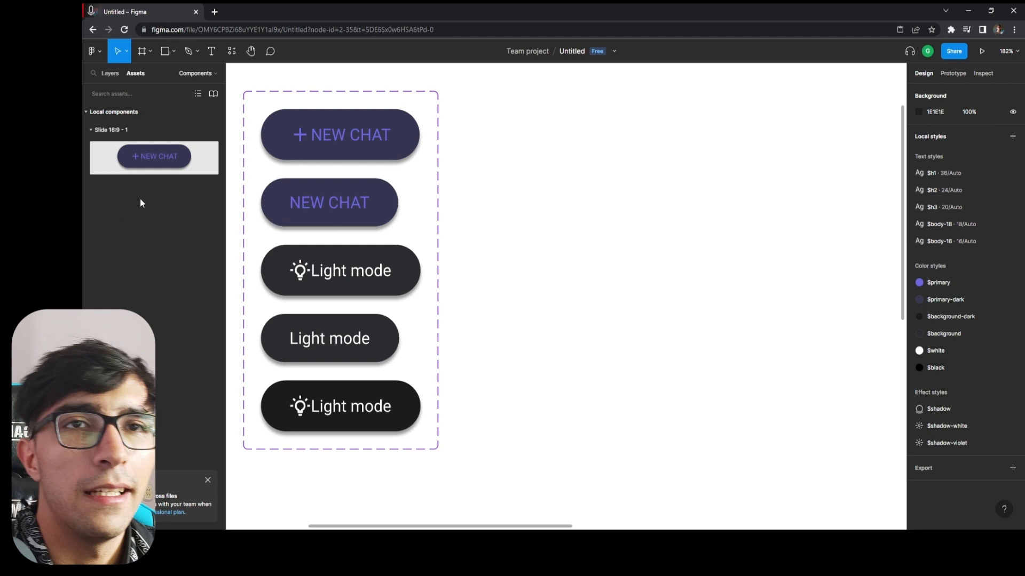
left_click(113, 73)
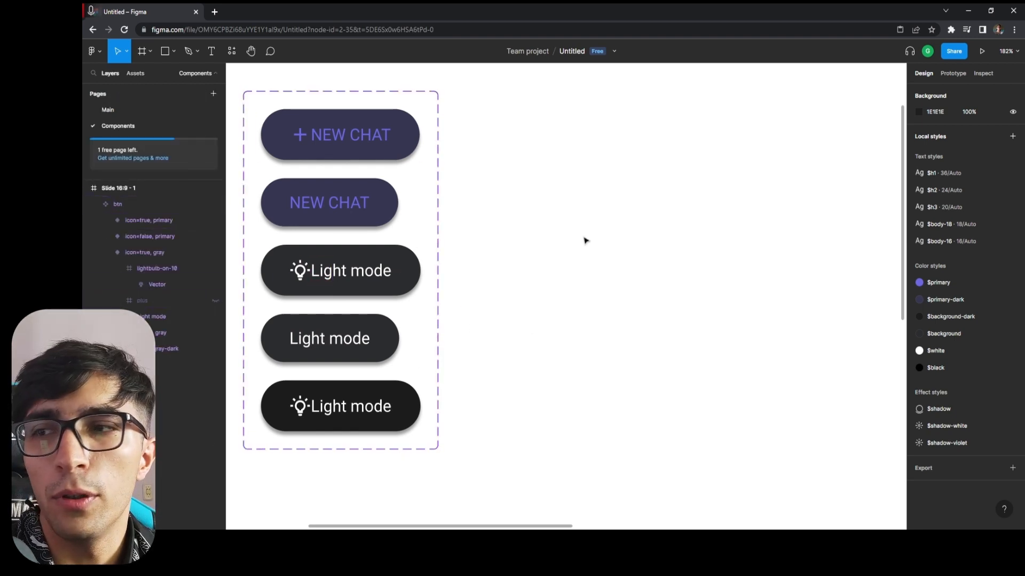
Change the label text of the icon=true, gray-dark variant in the btn component set to Chat.
left_click(339, 303)
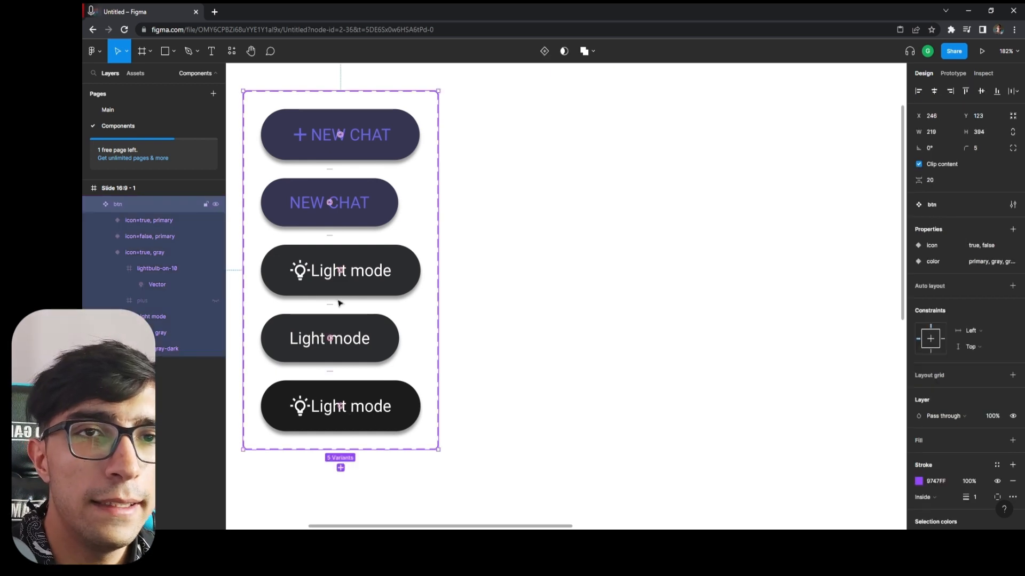
left_click(385, 432)
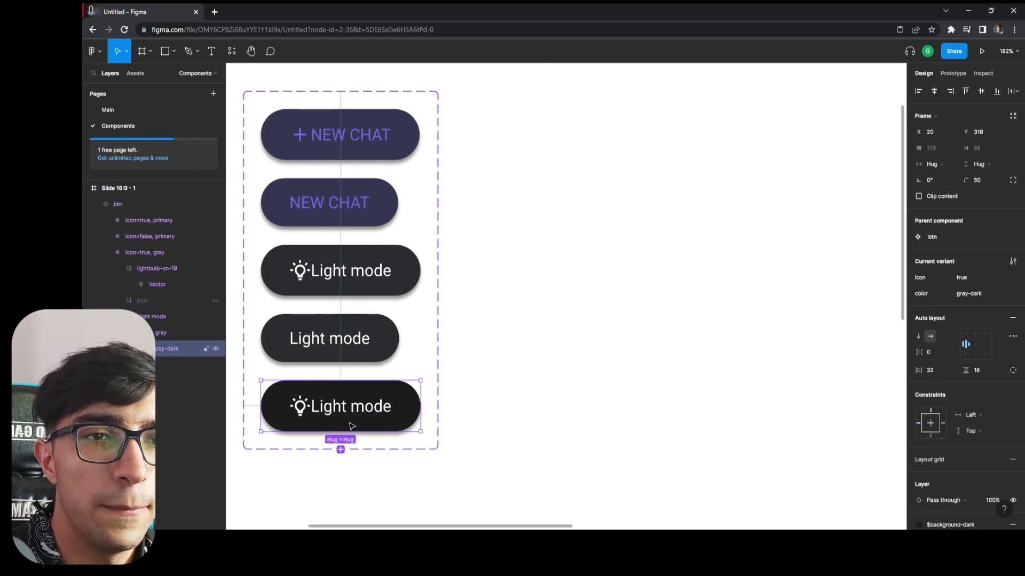
double_click(299, 406)
double_click(156, 414)
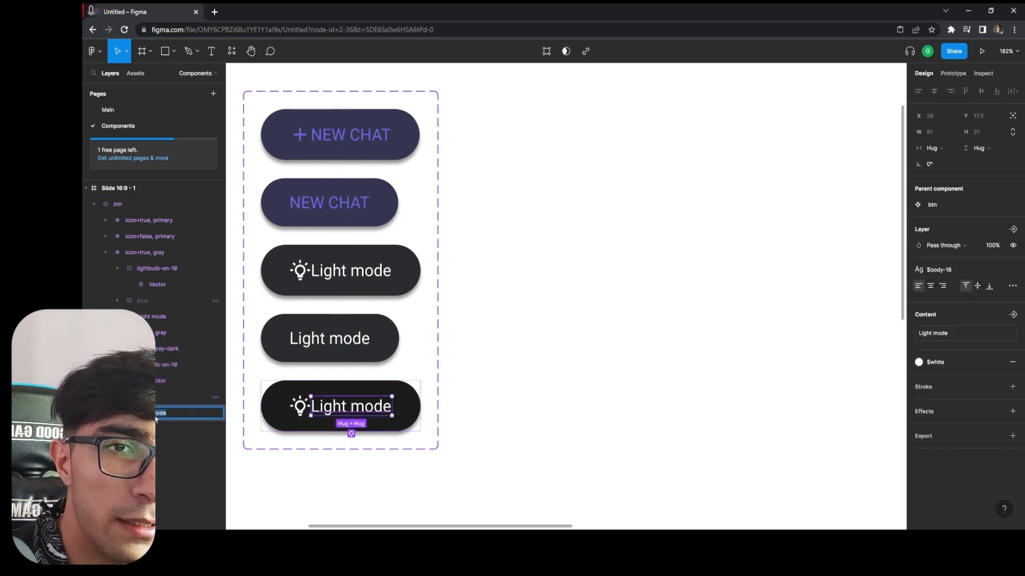
double_click(351, 409)
type("Chat")
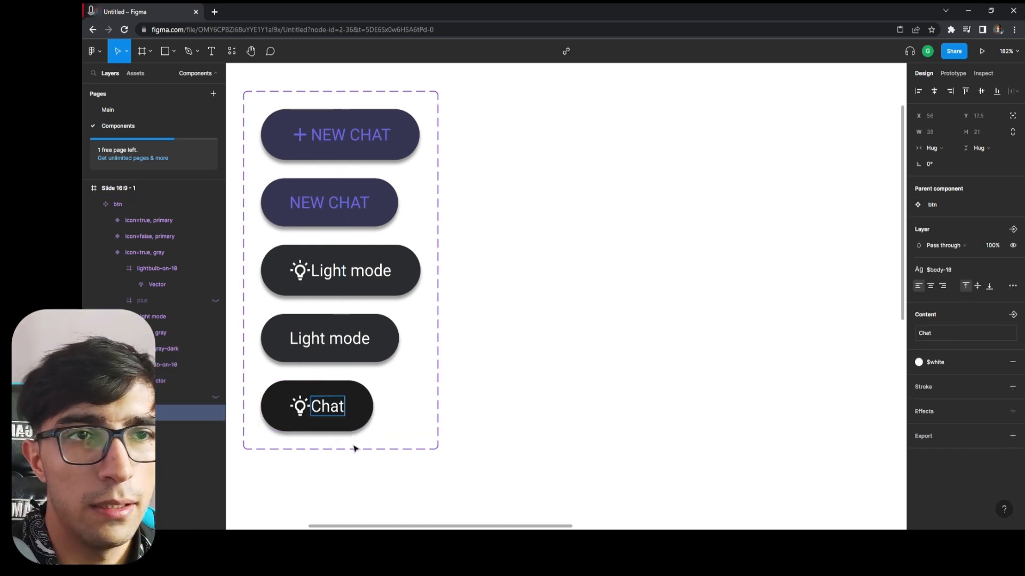
key("Escape")
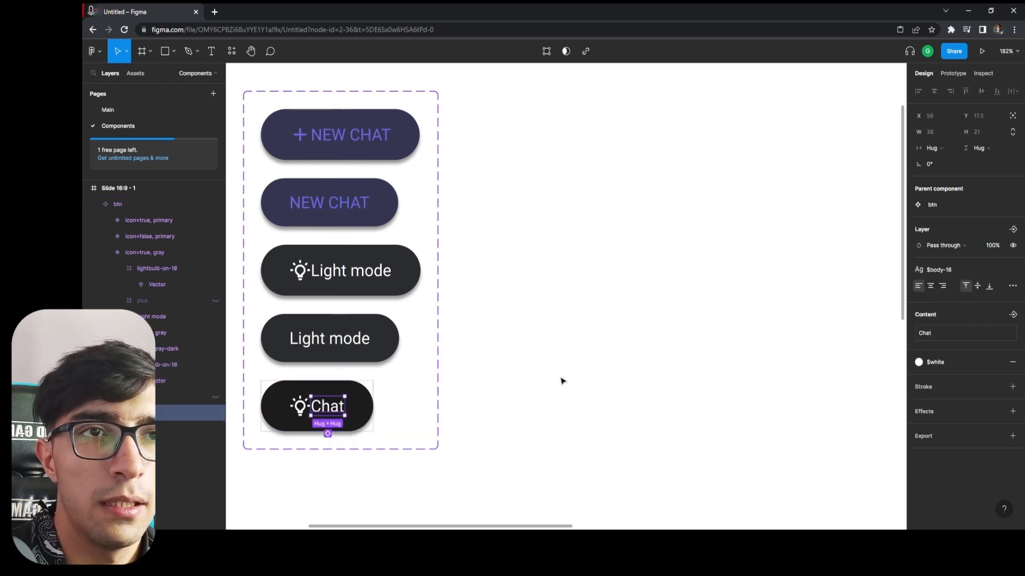
Insert the forum icon from the Material Design Icons plugin by searching for chat, and place it before the lightbulb in the Chat variant.
left_click(297, 407)
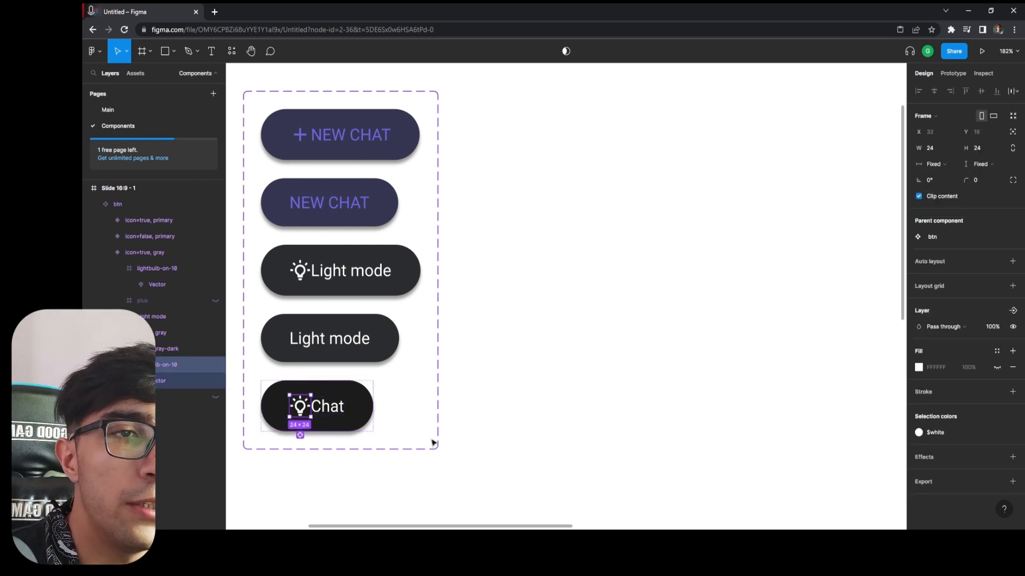
left_click(231, 51)
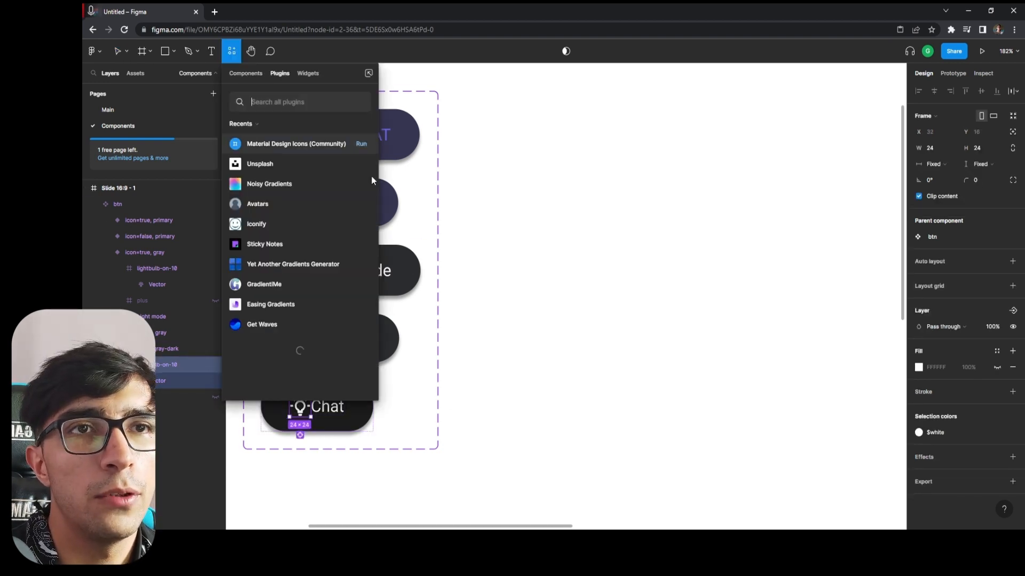
left_click(364, 145)
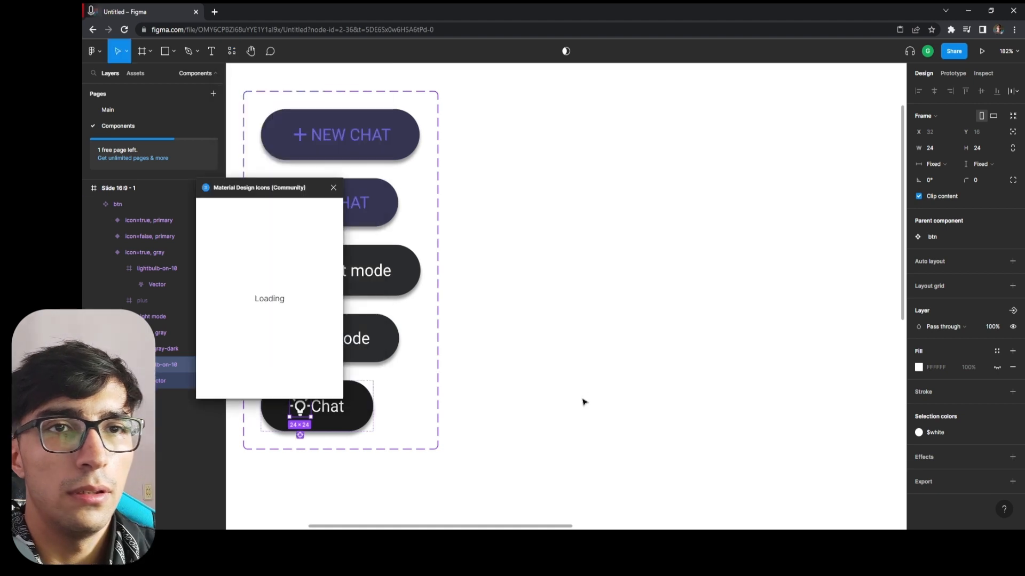
type("chat")
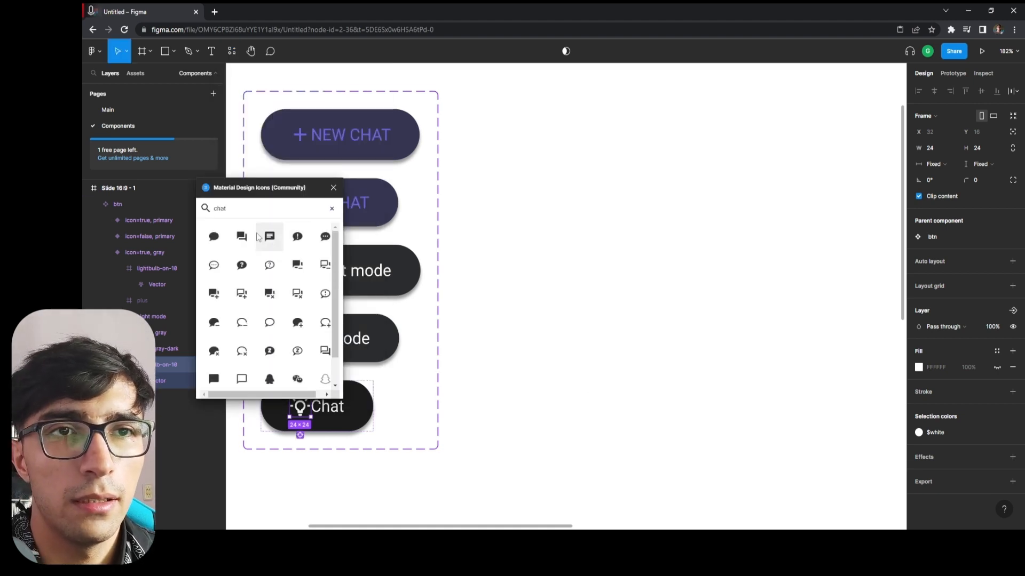
left_click(241, 236)
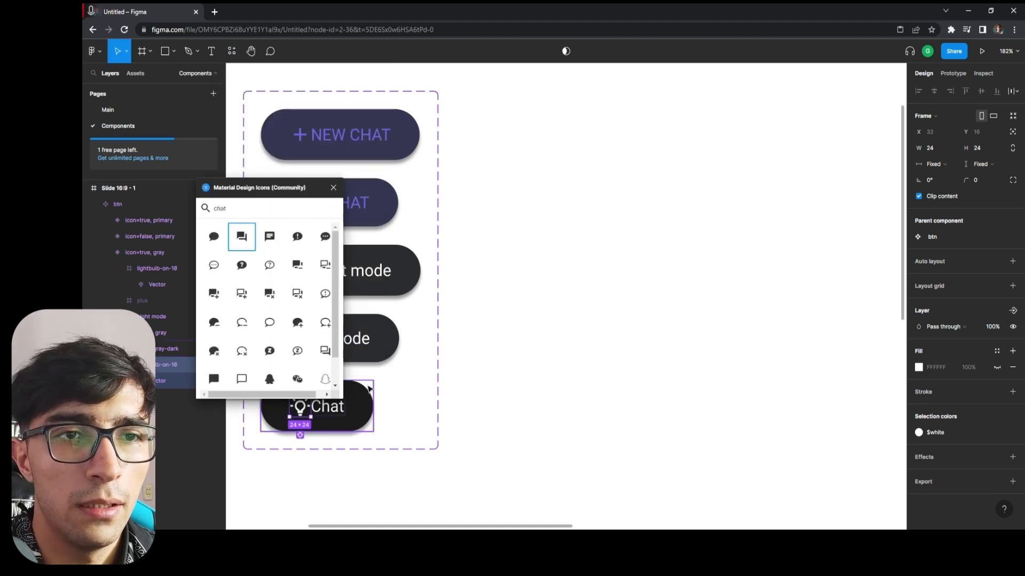
left_click(333, 188)
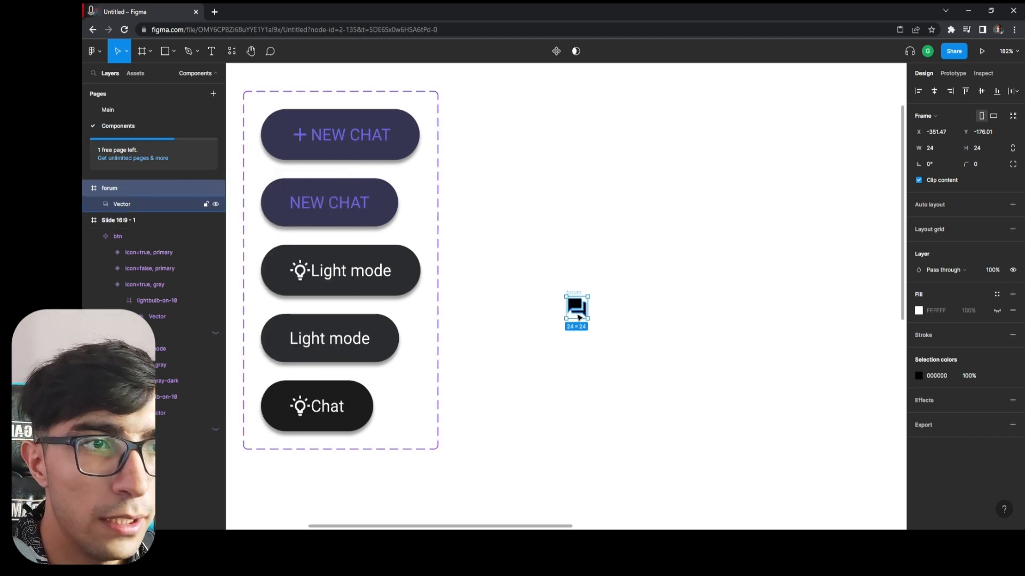
left_click_drag(577, 308, 292, 411)
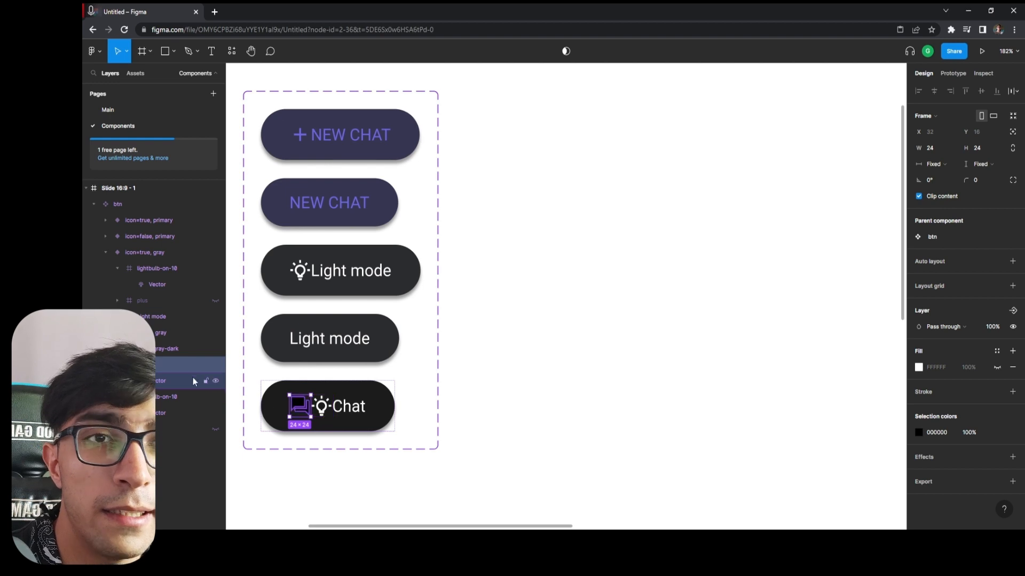
scroll(276, 390, "up", 3)
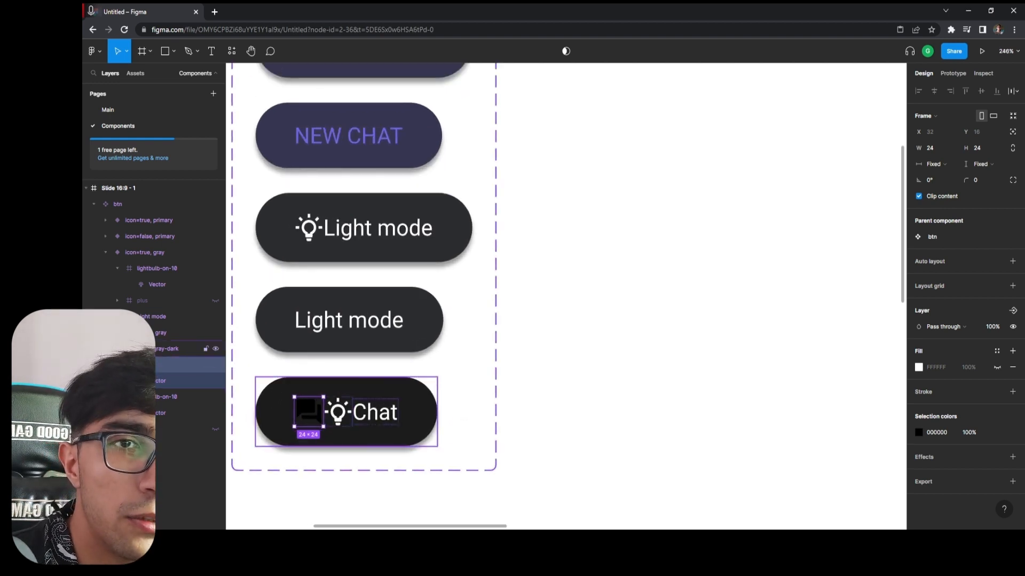
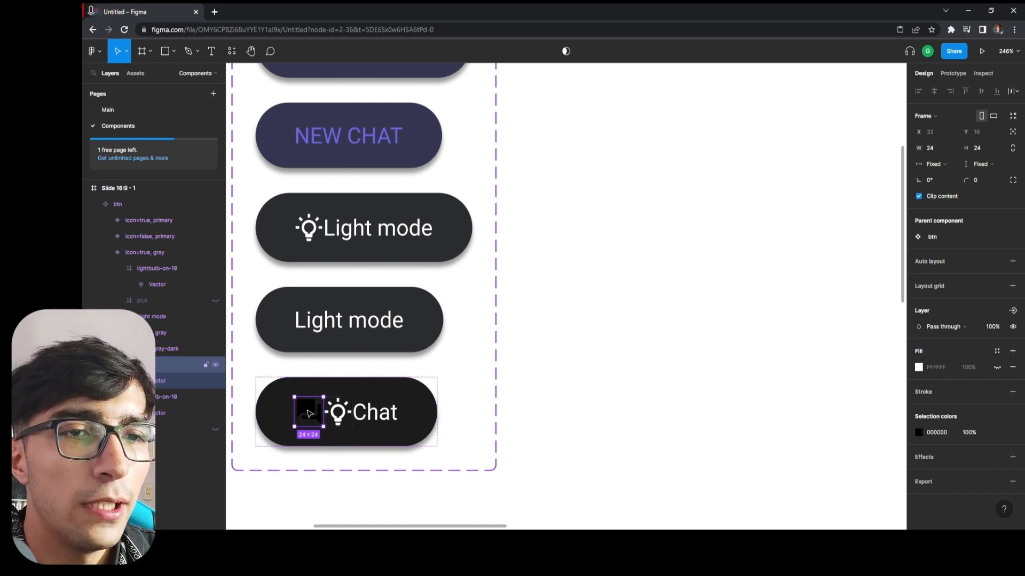
Hide the lightbulb icon in the Chat variant and apply the $white color style to its forum icon.
left_click(340, 418)
left_click(216, 397)
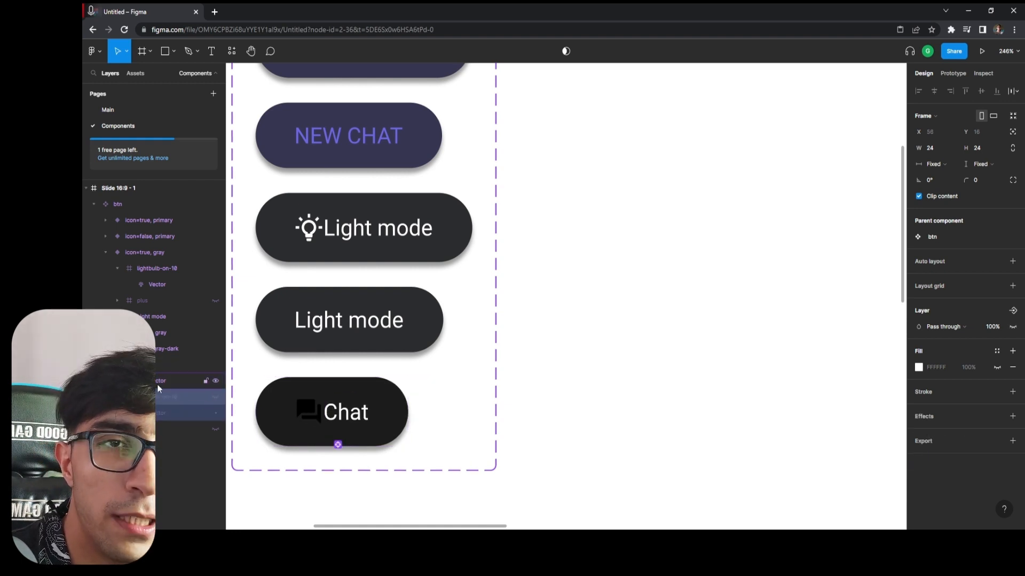
left_click(160, 366)
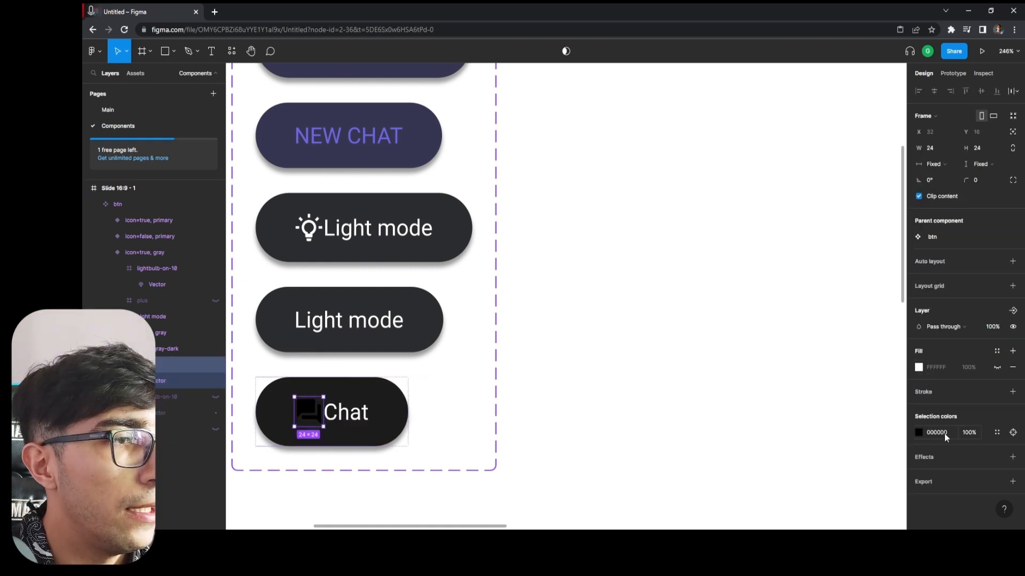
left_click(995, 433)
left_click(827, 497)
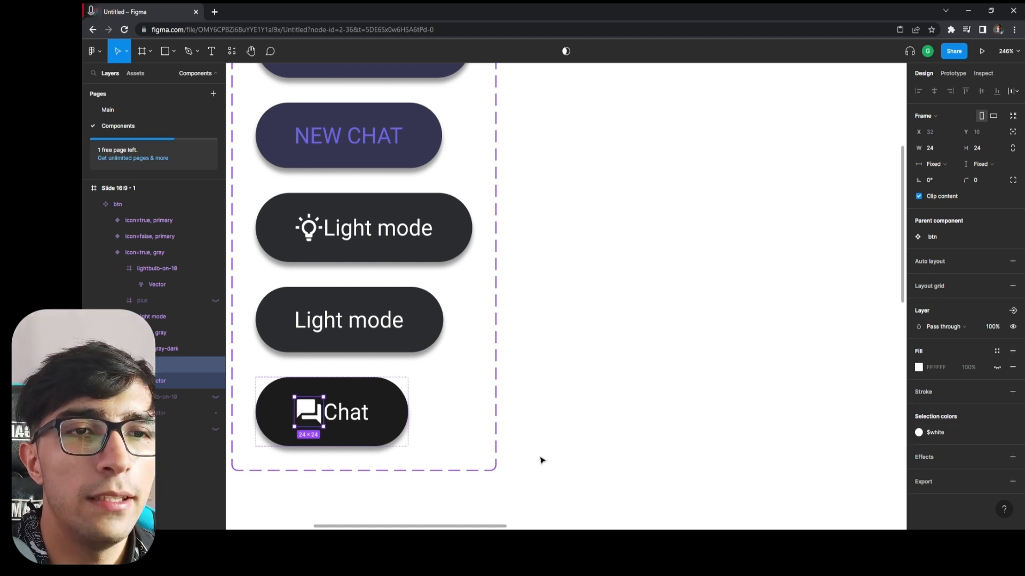
left_click(661, 425)
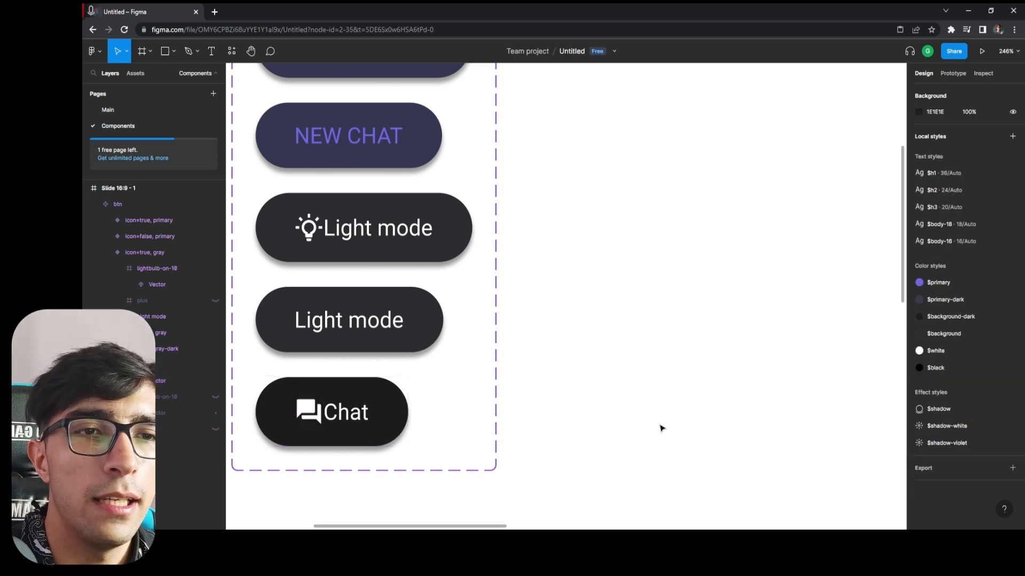
Set the auto layout spacing between icon and label to 15 in the icon=true, gray-dark Chat variant.
left_click(152, 381)
left_click(147, 365)
left_click(187, 350)
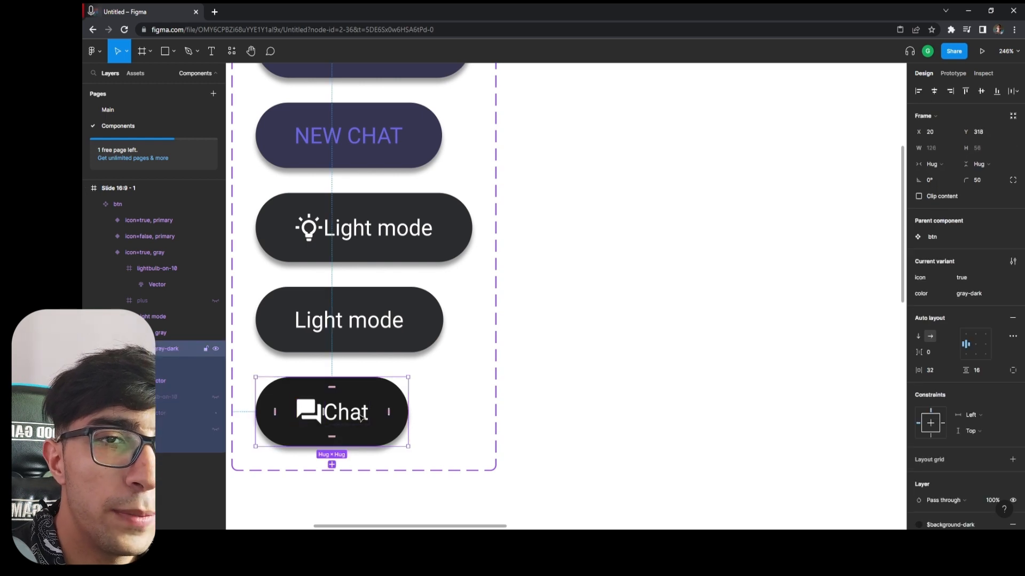
left_click(937, 351)
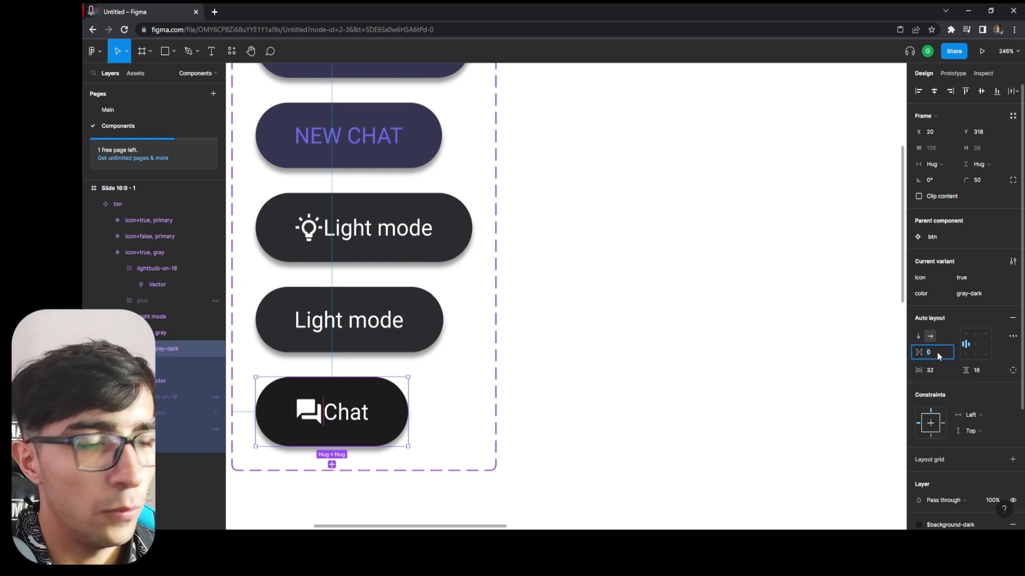
type("15")
key("Return")
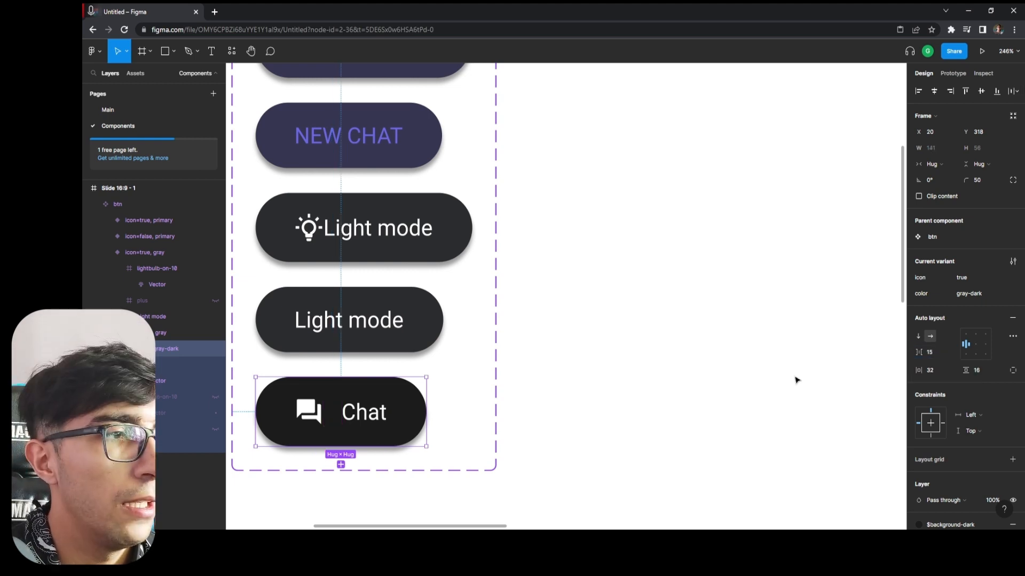
left_click(795, 377)
scroll(454, 378, "up", 1)
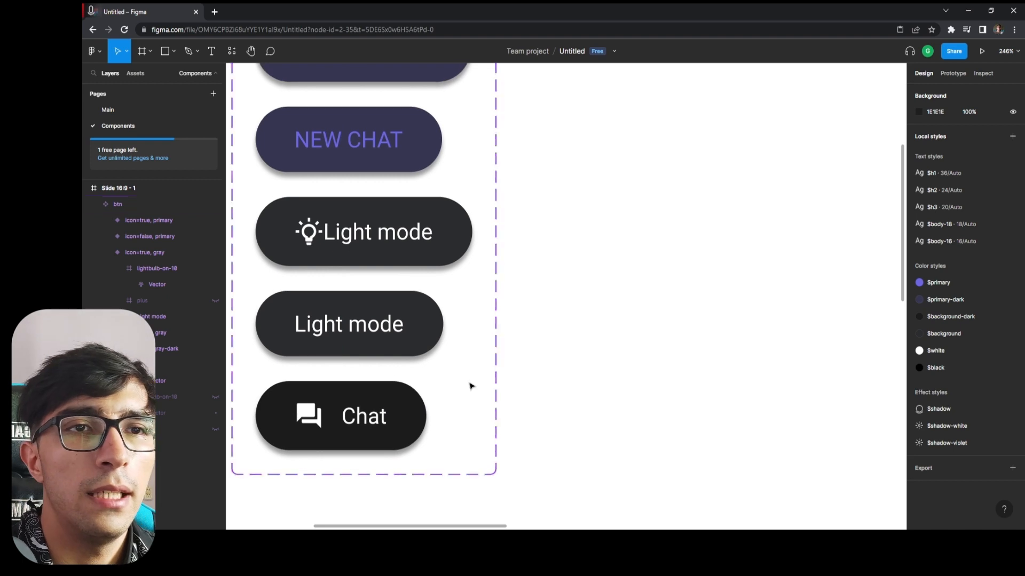
Set the auto layout item spacing to 15 in the icon=true, gray Light mode variant and compare it with the Chat variant.
left_click(134, 250)
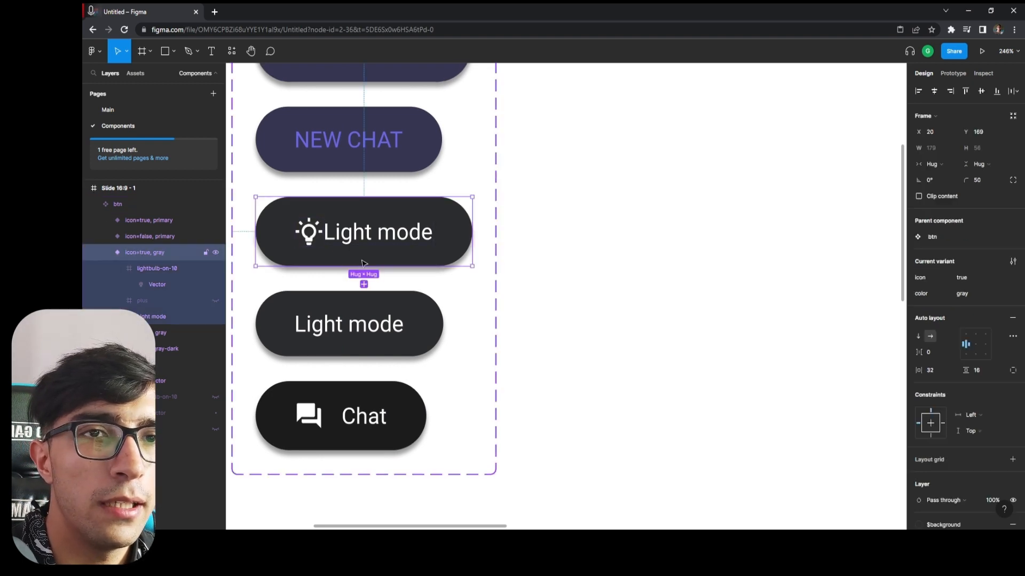
left_click(131, 203)
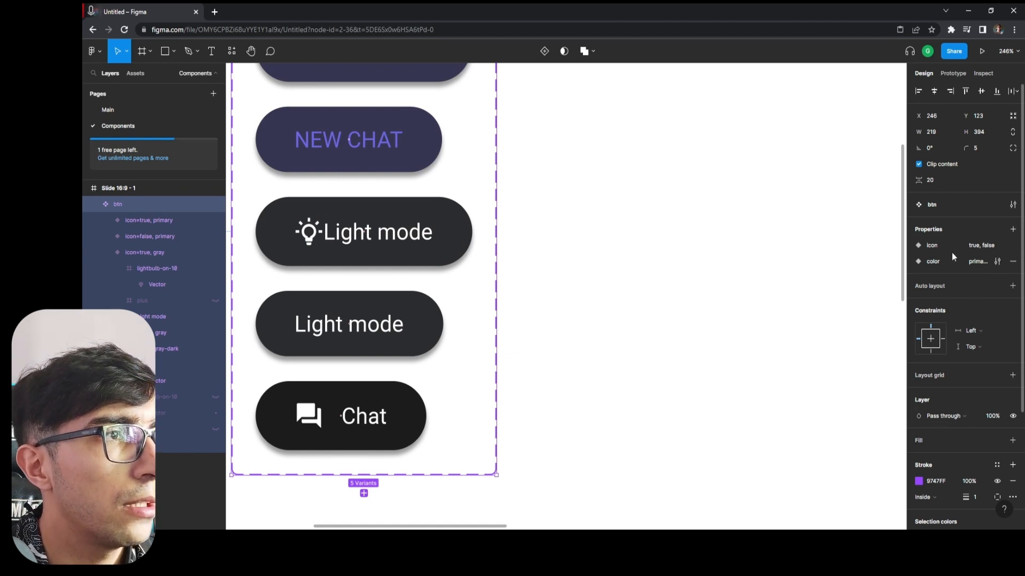
scroll(963, 310, "down", 3)
scroll(965, 328, "down", 2)
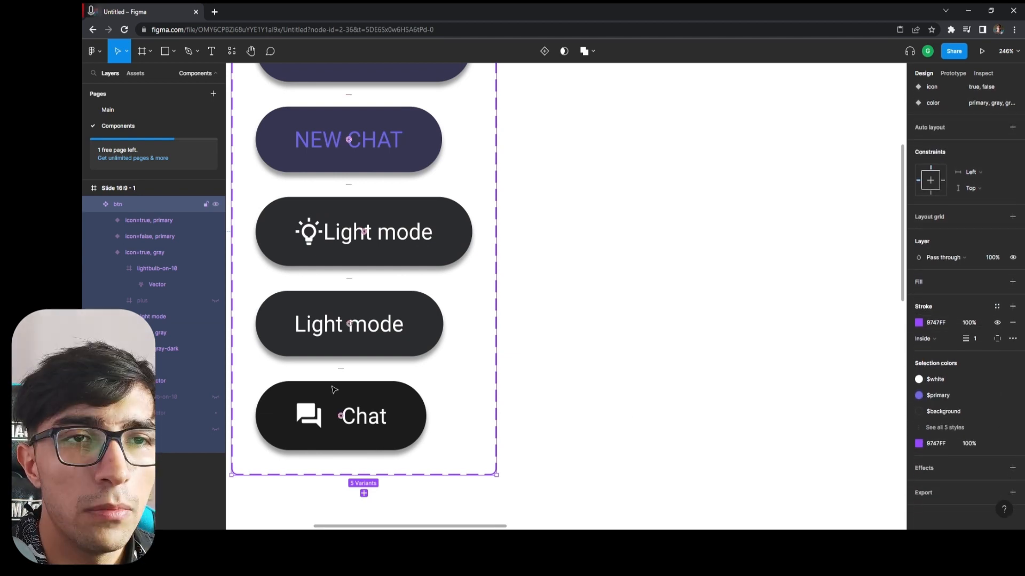
left_click(441, 225)
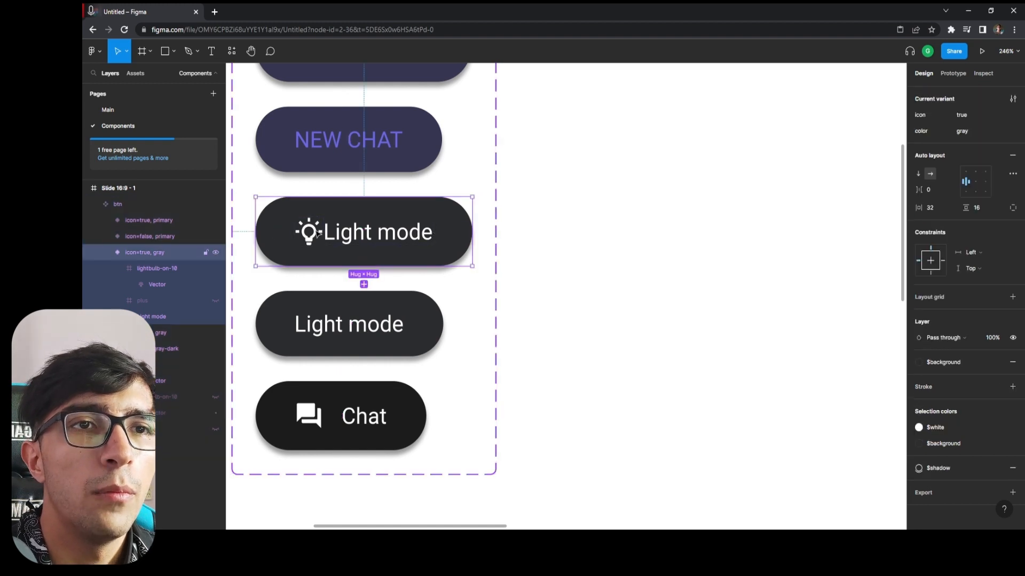
scroll(453, 266, "up", 1)
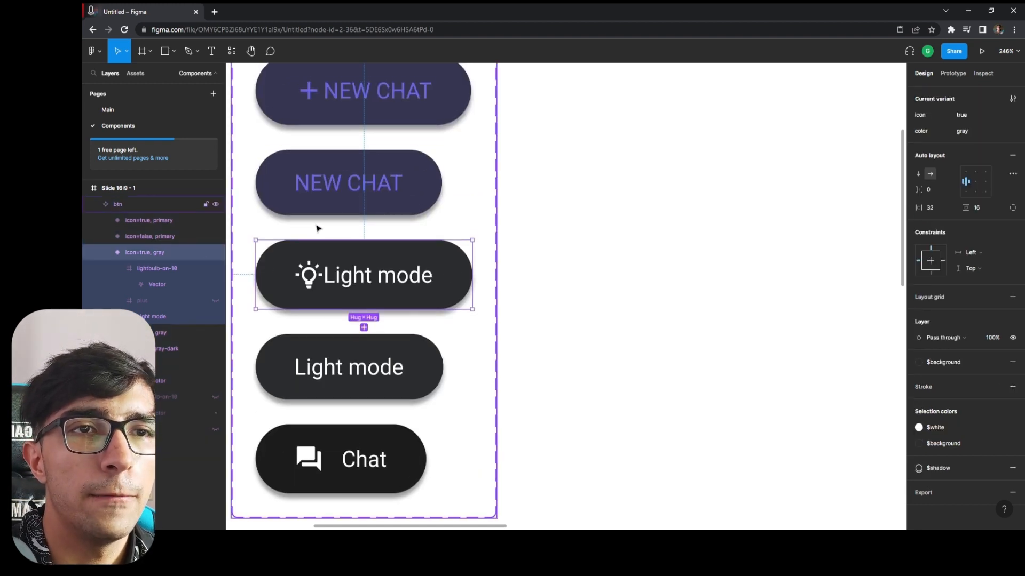
scroll(375, 263, "up", 1)
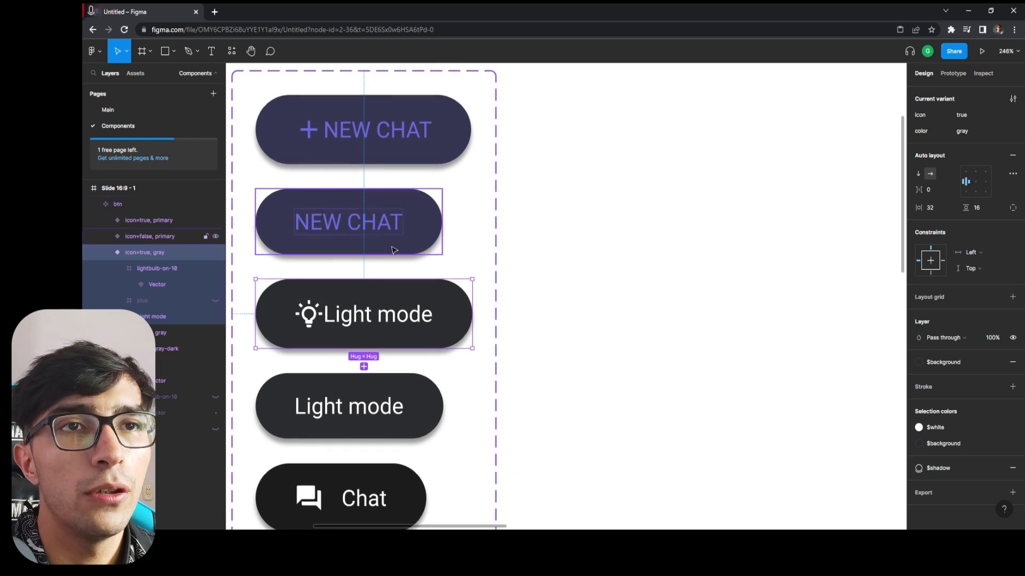
scroll(398, 256, "down", 1)
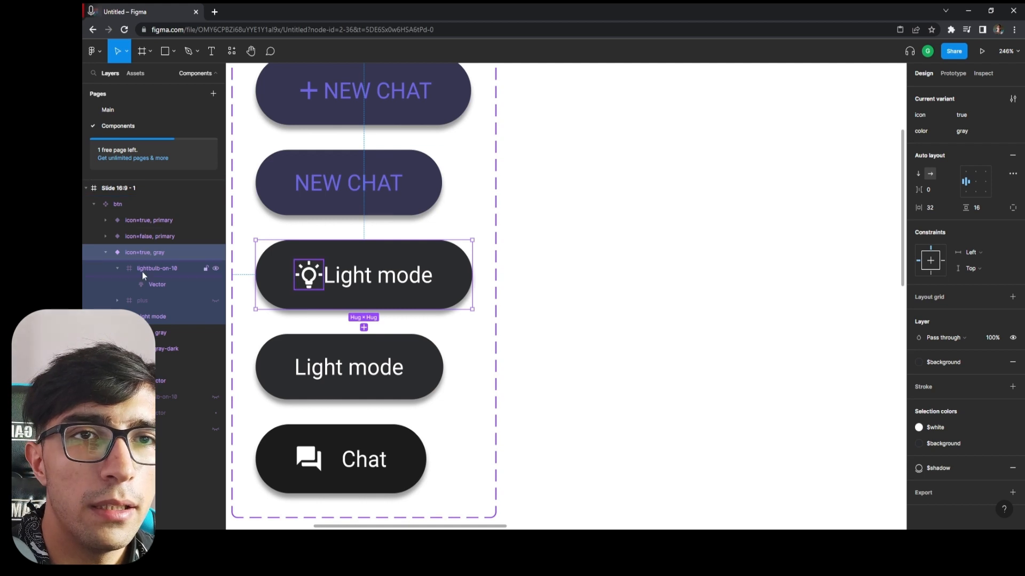
left_click(143, 250)
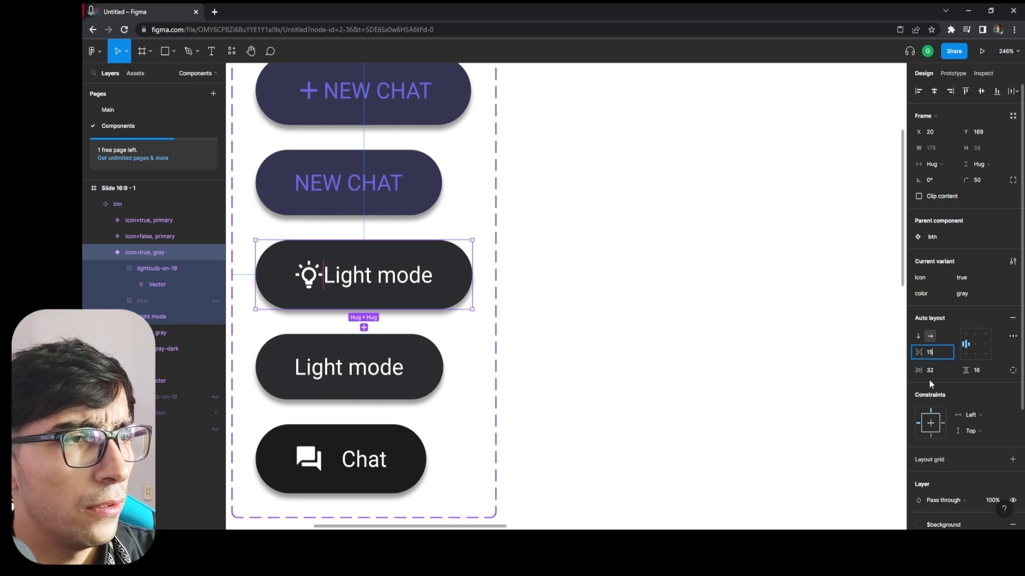
type("15")
key("Return")
left_click(343, 489)
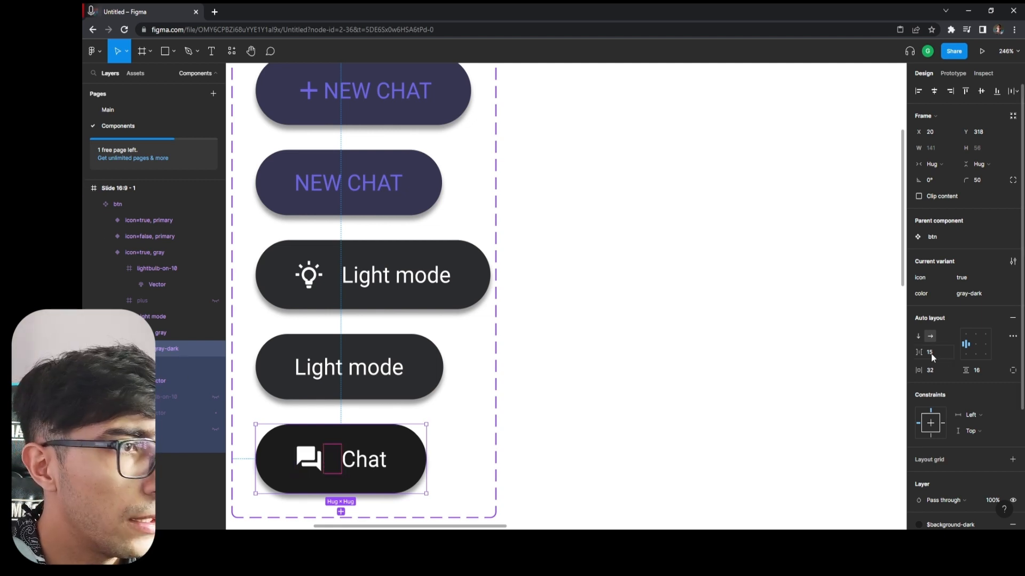
left_click(143, 252)
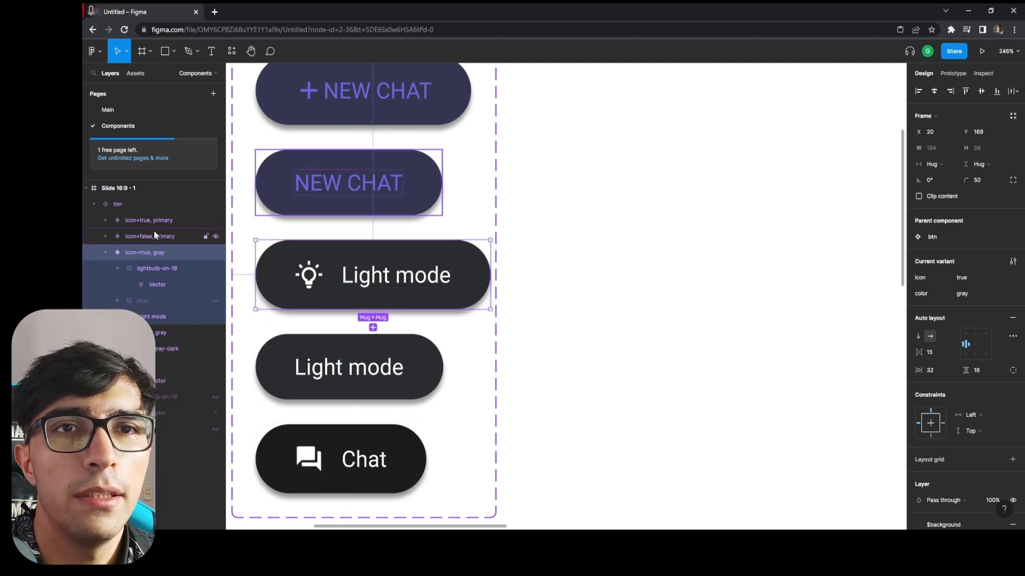
Set the auto layout item spacing to 15 in the icon=true, primary NEW CHAT variant.
left_click(143, 222)
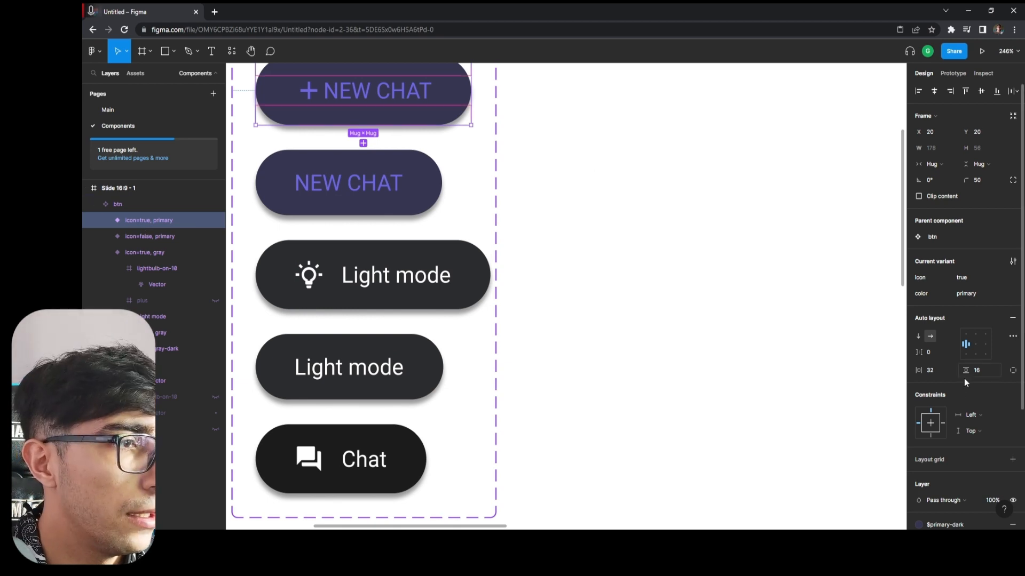
left_click(932, 353)
type("15")
key("Return")
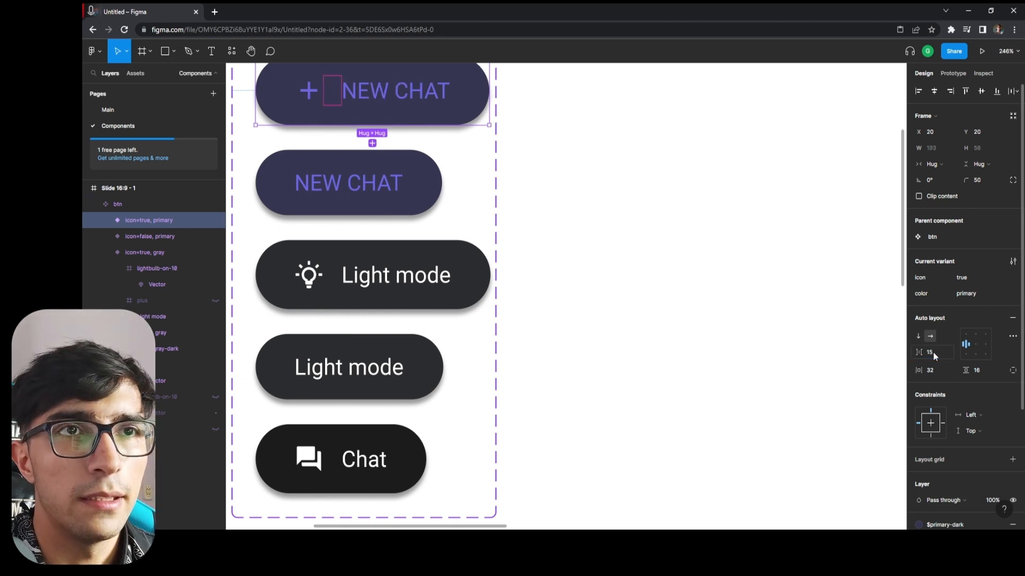
left_click(624, 304)
scroll(622, 298, "down", 3)
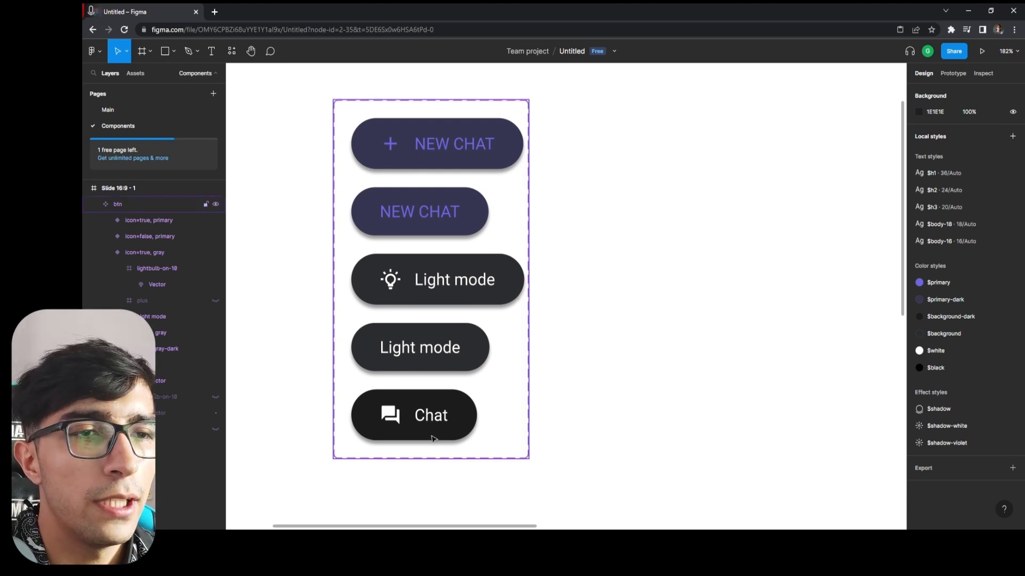
left_click(407, 411)
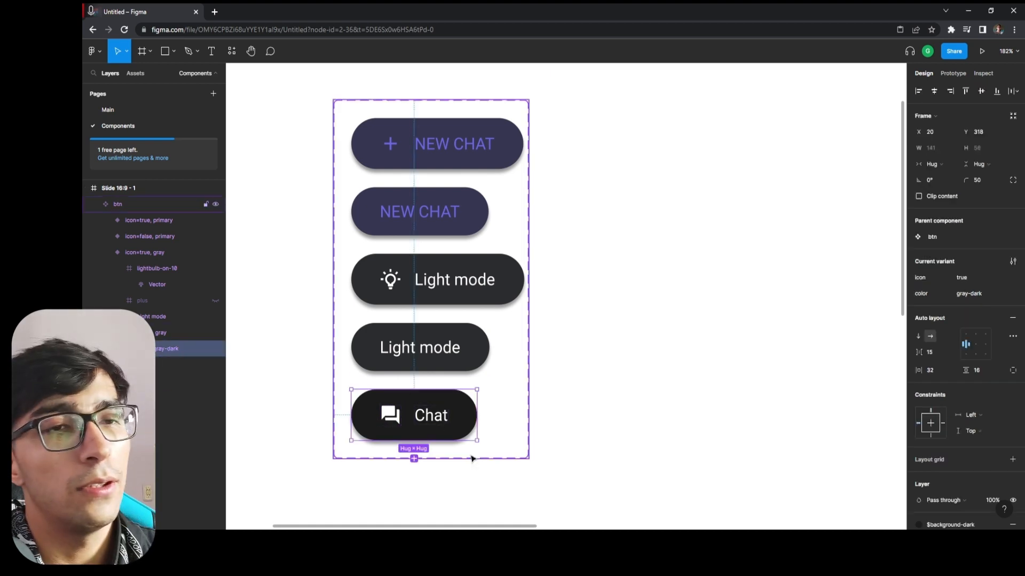
scroll(471, 457, "down", 1)
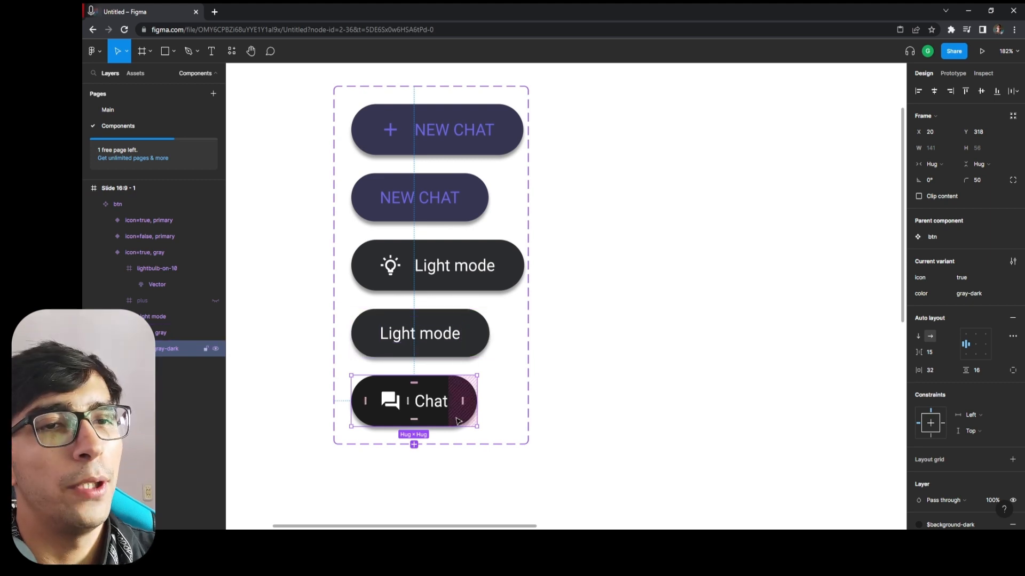
left_click(735, 391)
left_click(389, 414)
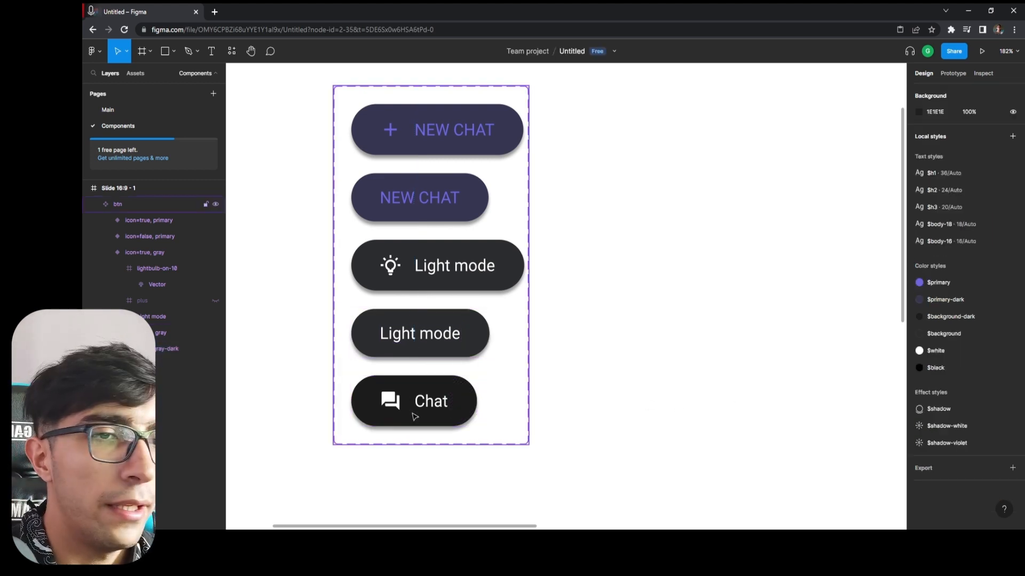
left_click(422, 427)
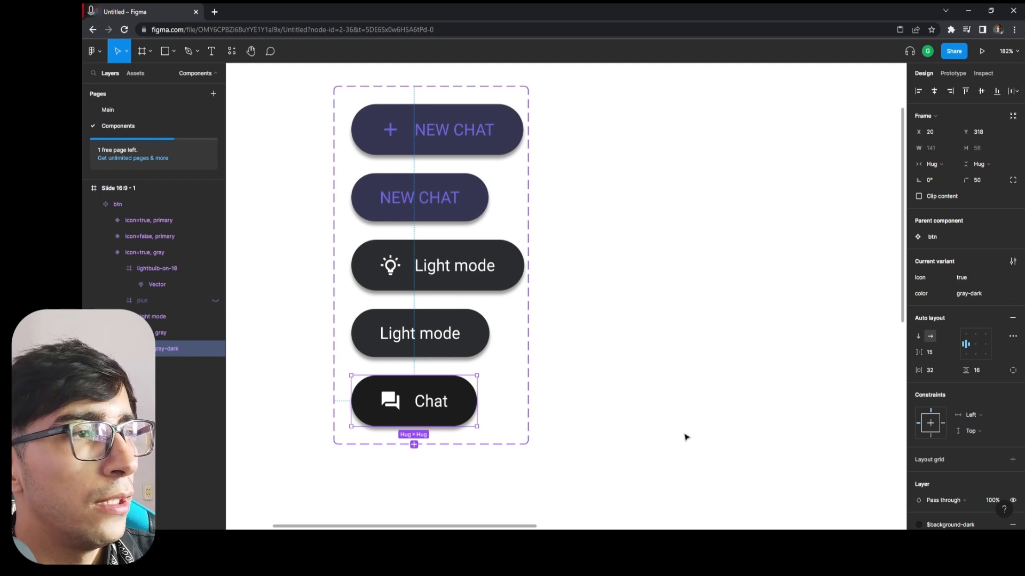
left_click(488, 473)
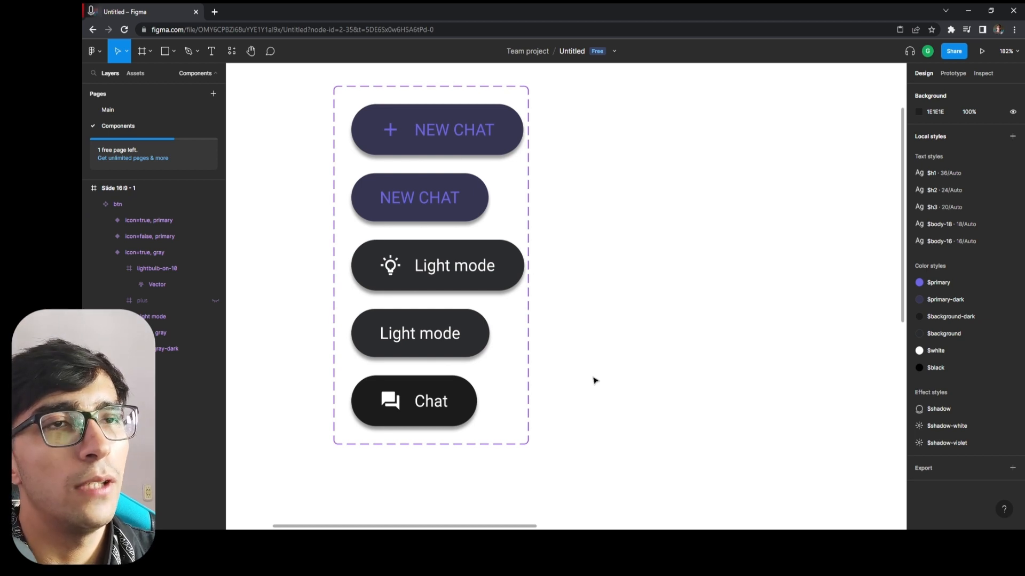
Place an instance of the icon=true, primary variant beside the btn component set and change its label to Hola.
left_click(133, 220)
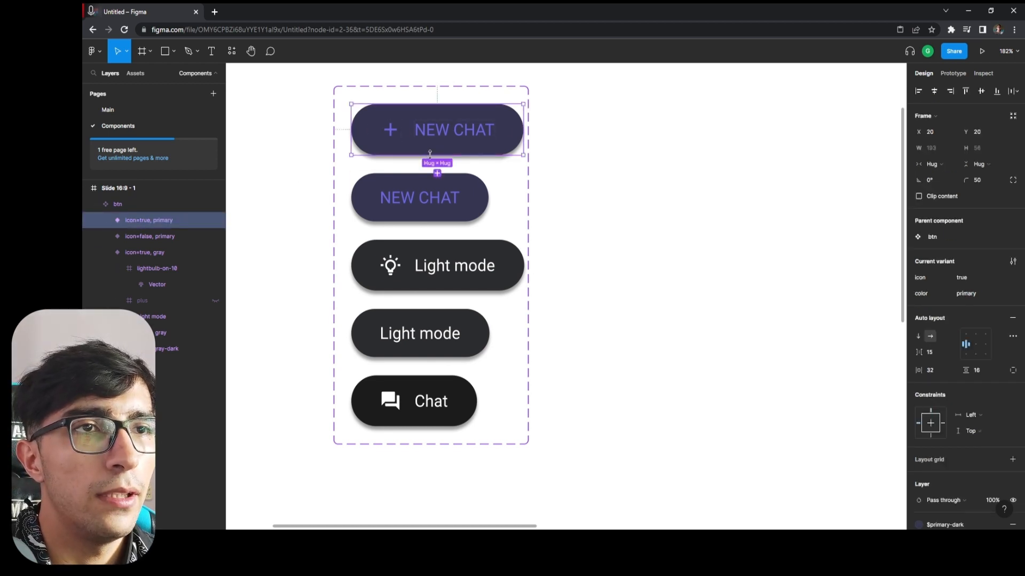
left_click_drag(387, 136, 718, 155)
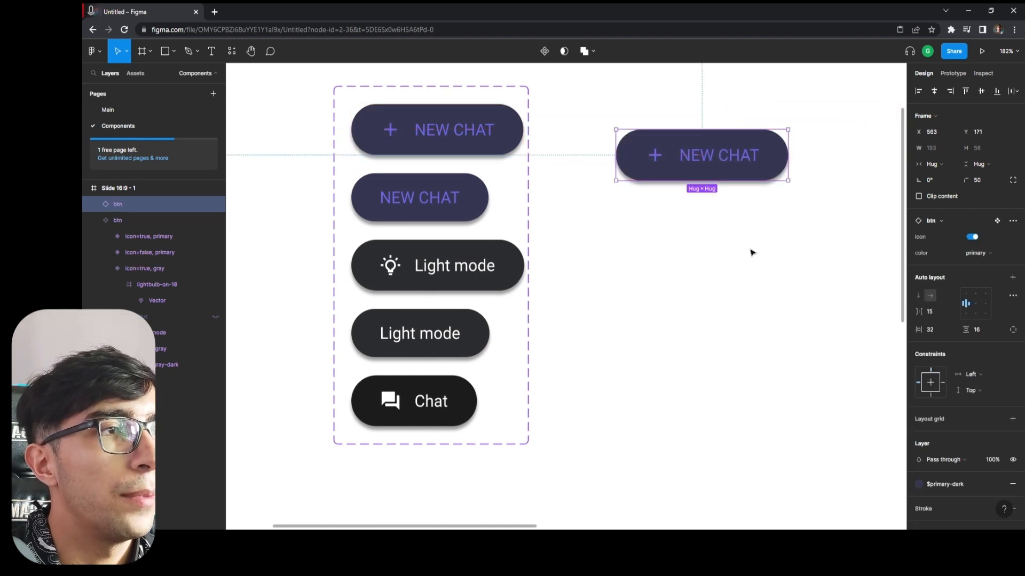
double_click(734, 156)
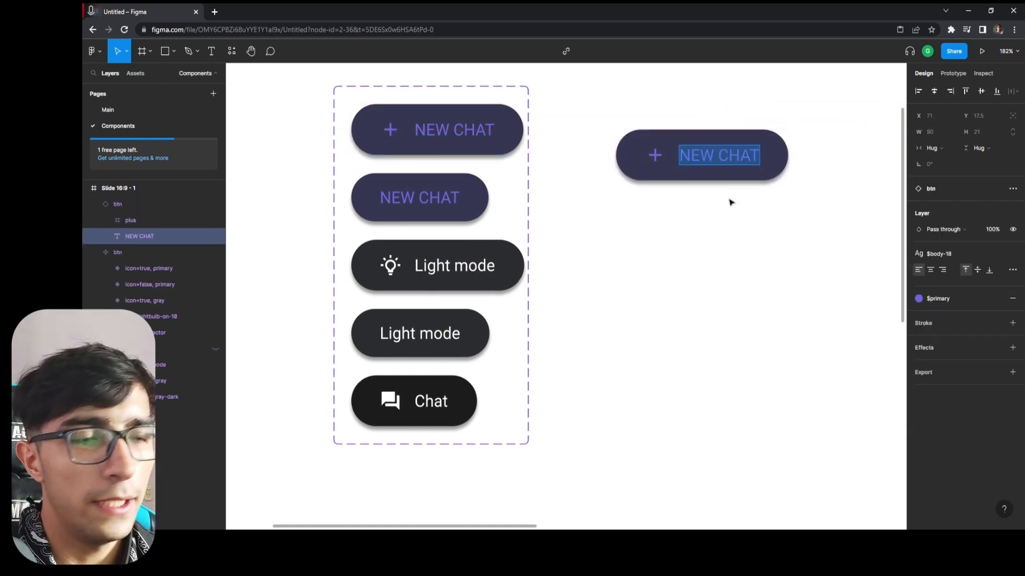
type("Hola")
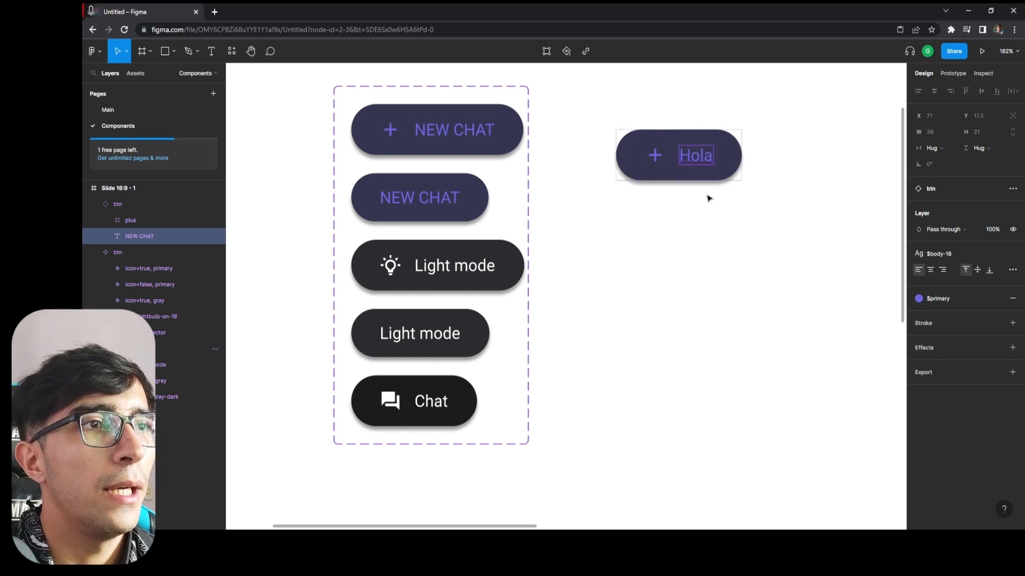
Change the label of the icon=true, primary variant in the btn component set to HOLA MUNDO.
left_click(447, 129)
double_click(449, 130)
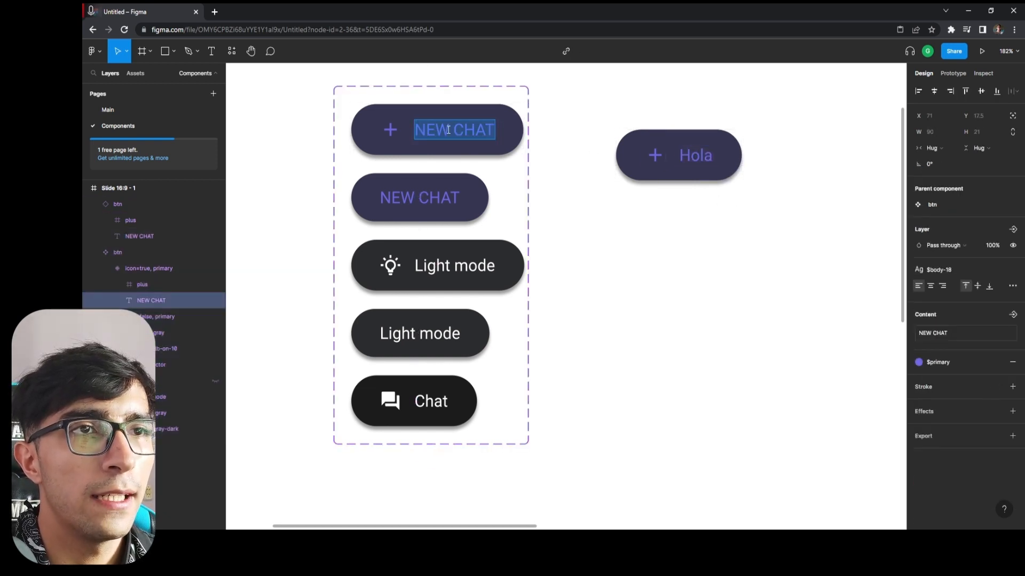
type("sd")
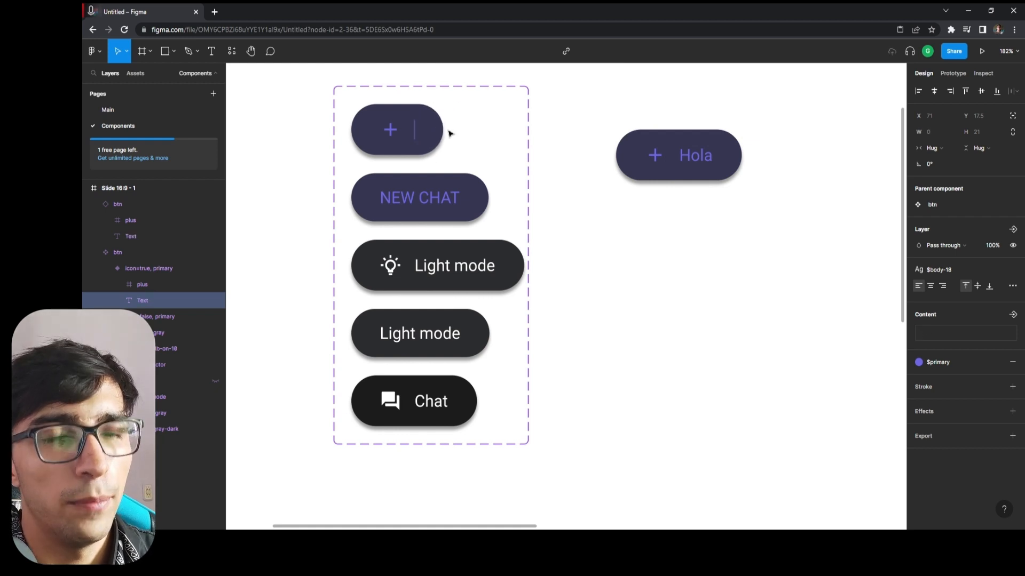
type("HOL")
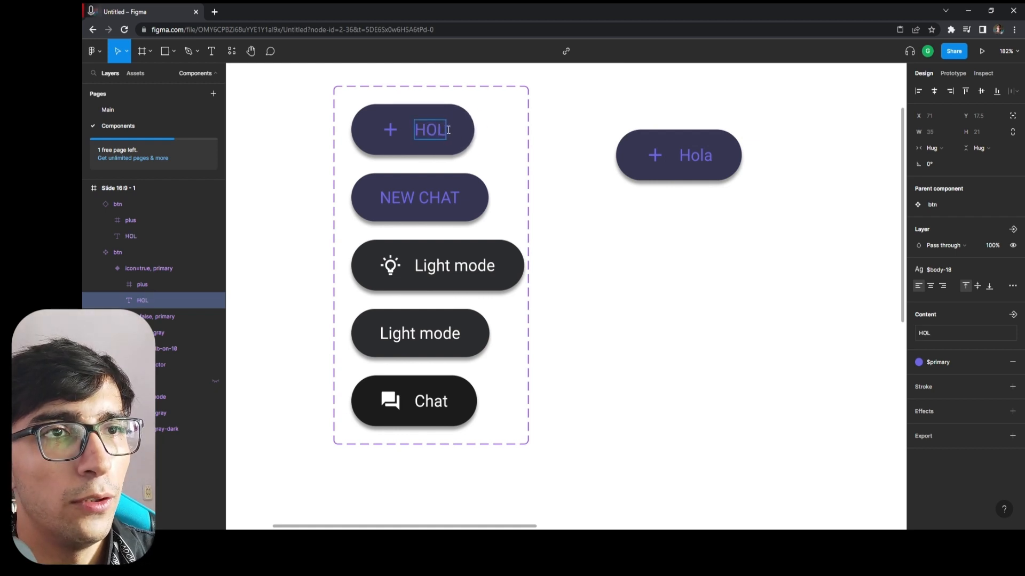
type("A MUNDO")
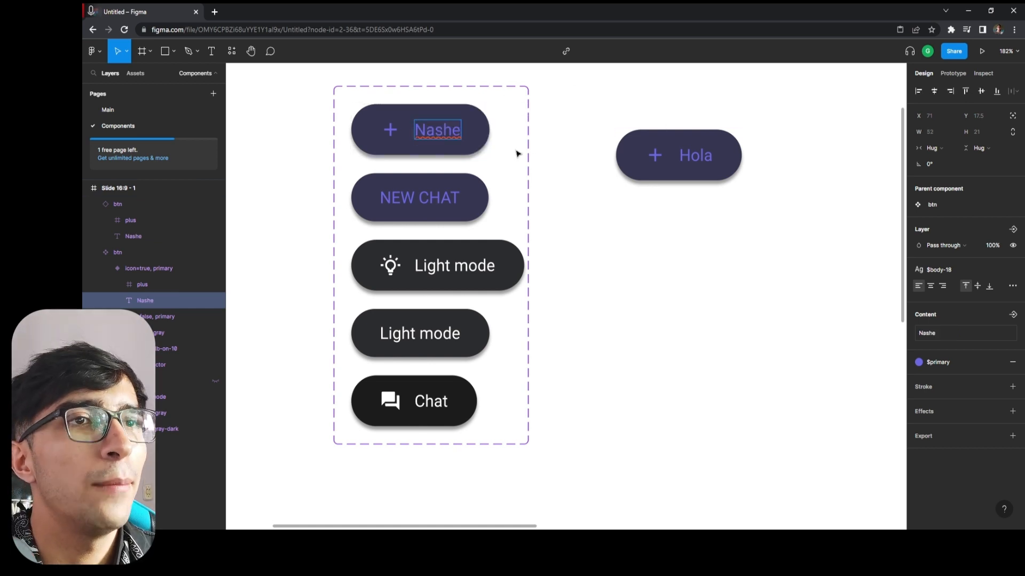
Undo the label edits on the icon=true, primary variant back to NEW CHAT and deselect it.
key("ctrl+z")
key("ctrl+z")
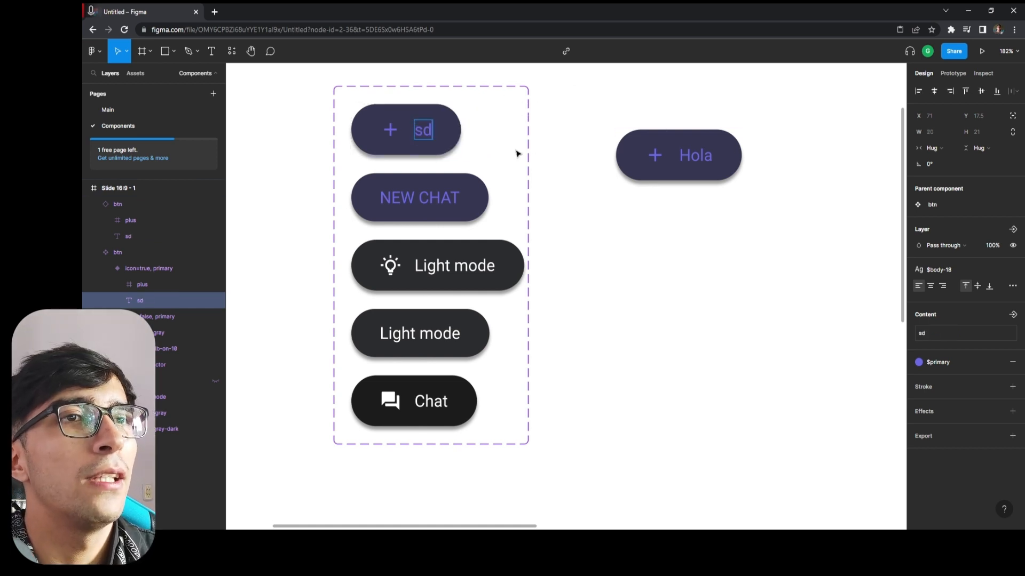
key("Escape")
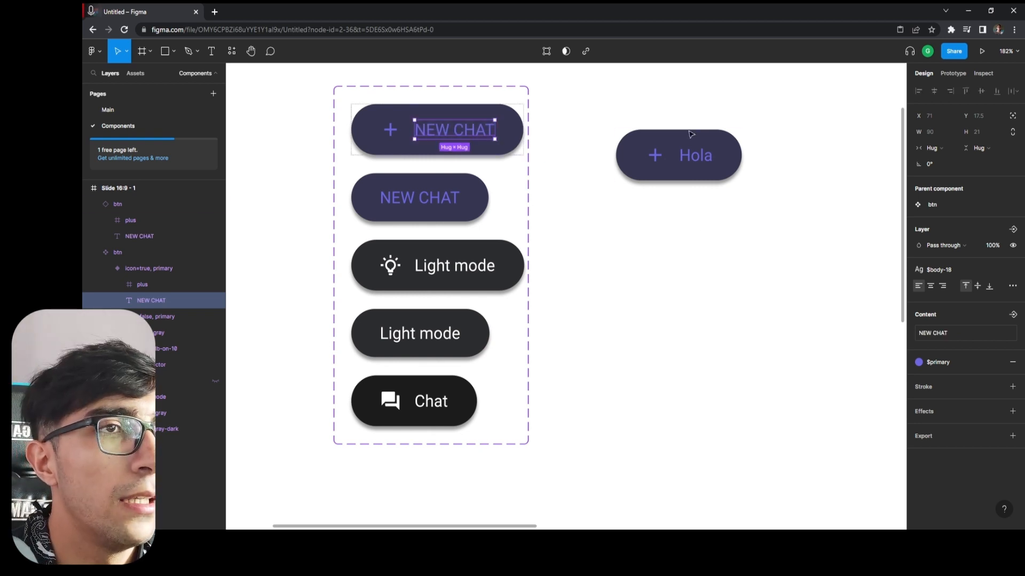
left_click(577, 132)
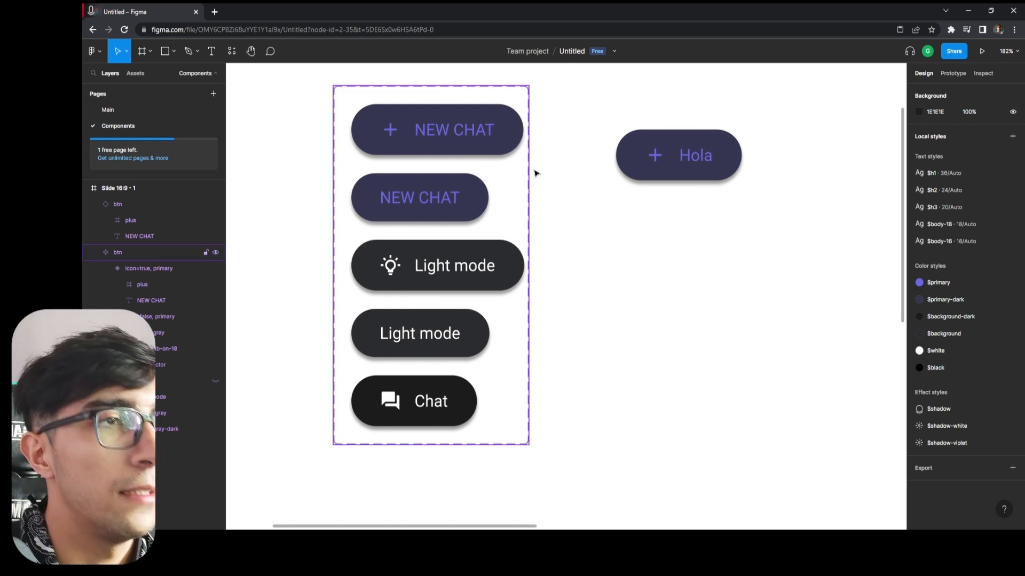
Delete the Hola button instance beside the btn component set and collapse the set's layers.
left_click(733, 148)
left_click_drag(843, 94, 618, 273)
key("Delete")
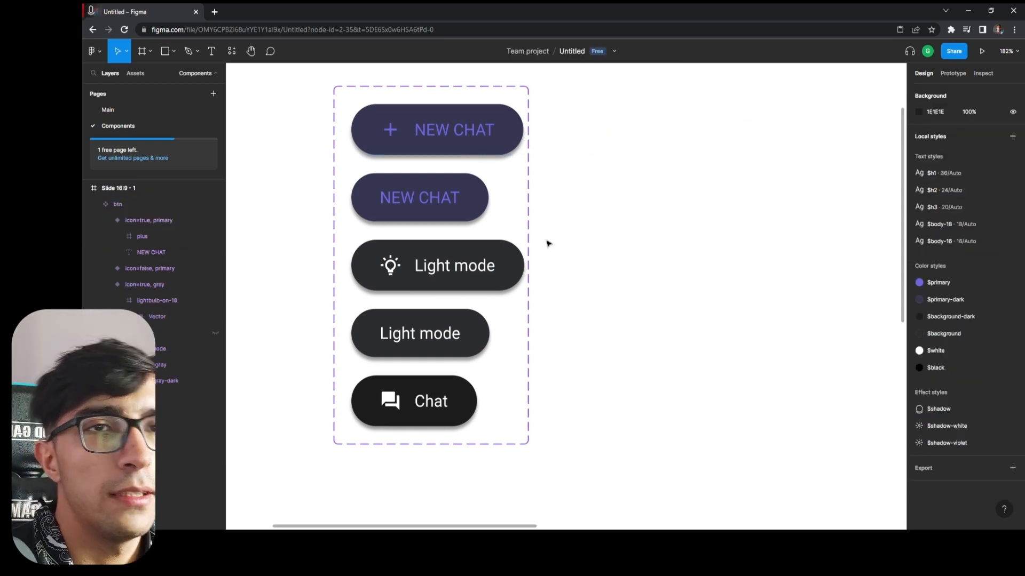
left_click(93, 203)
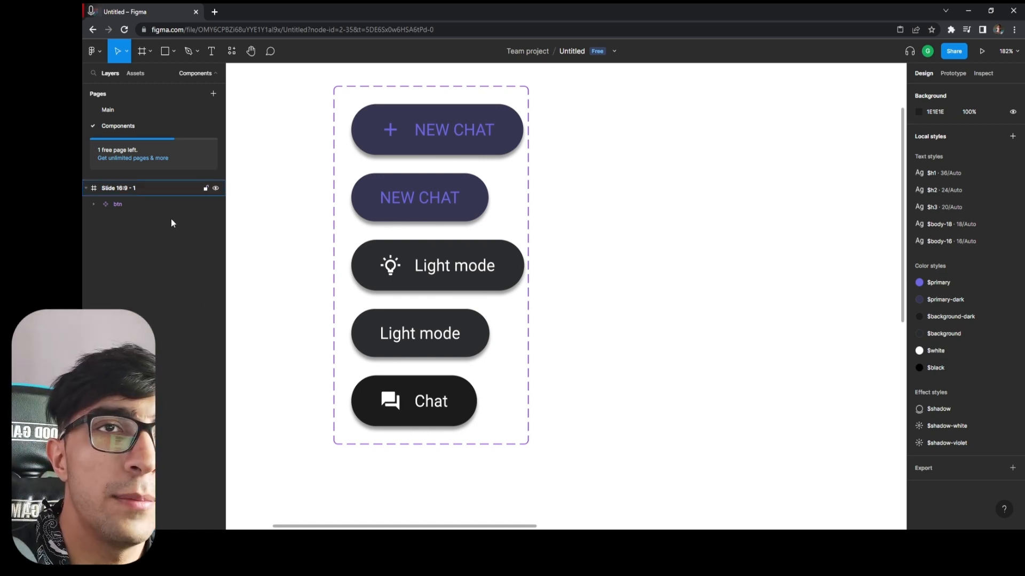
Go to the Main page and move the Chat Page's NEW CHAT button to X 35, Y 24.
left_click(117, 108)
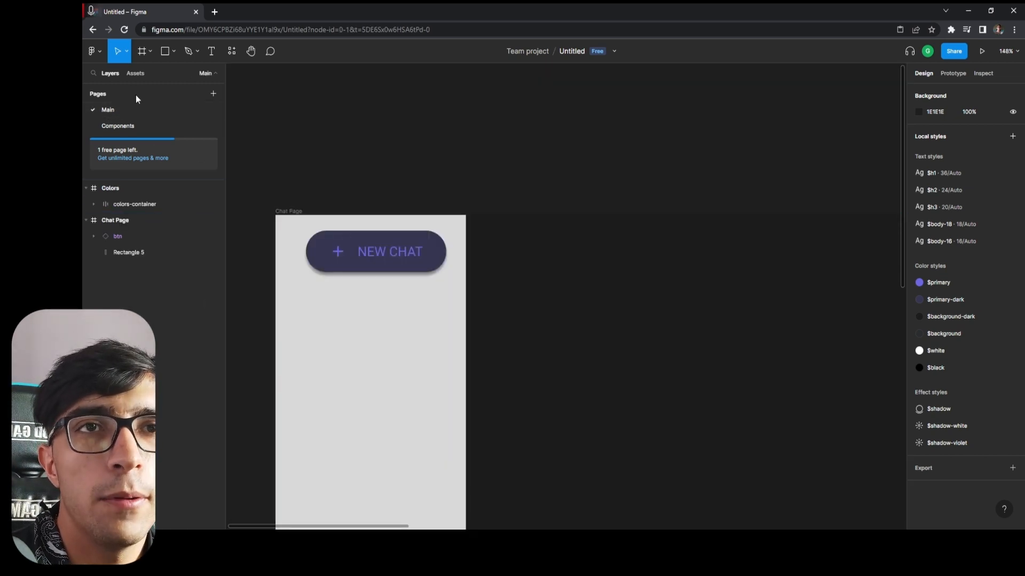
left_click(134, 75)
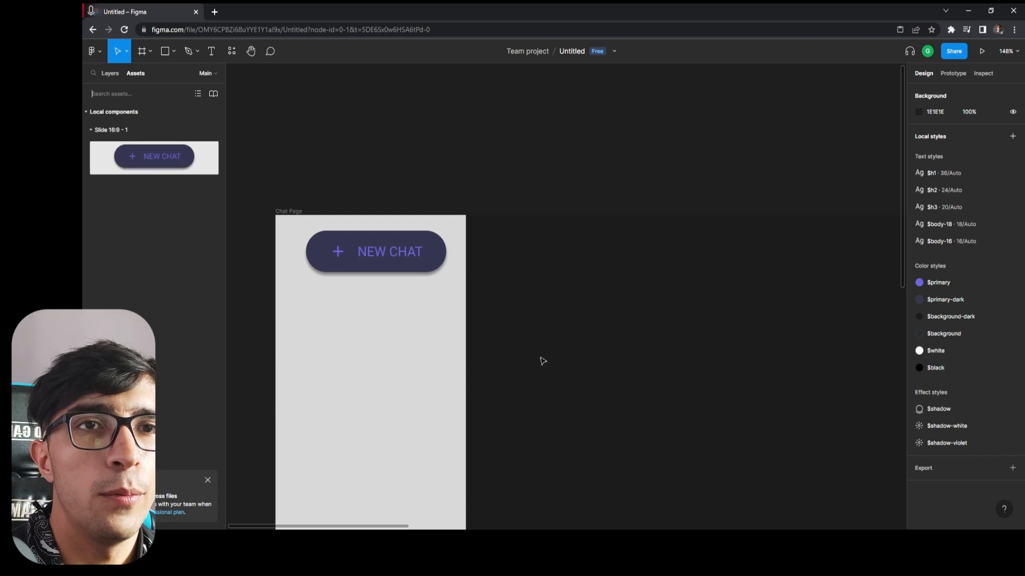
scroll(542, 362, "down", 5)
scroll(576, 272, "up", 3)
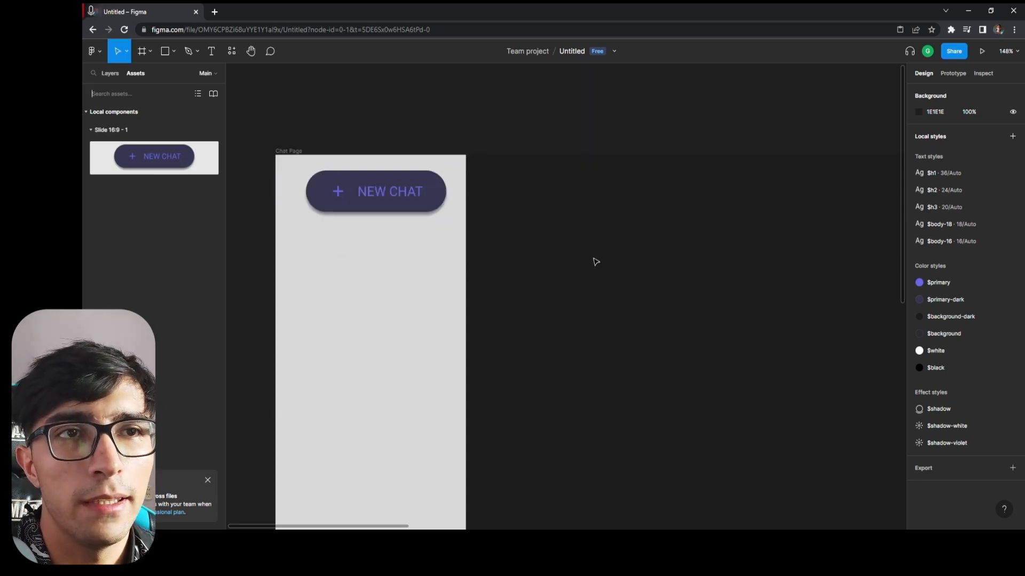
scroll(595, 262, "down", 1)
left_click_drag(389, 169, 384, 169)
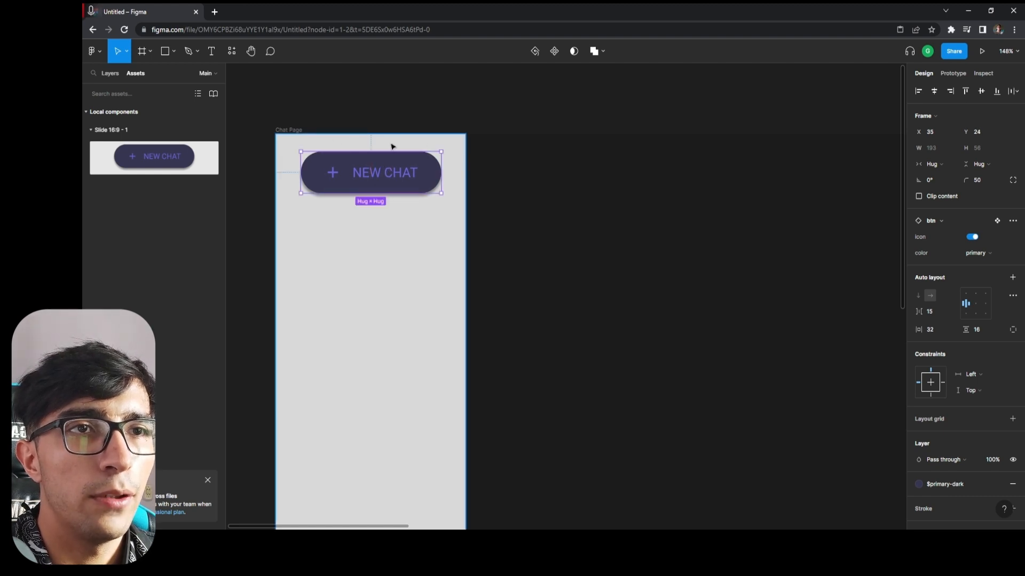
Group the btn instance and Rectangle 5 inside the Chat Page frame.
left_click(110, 73)
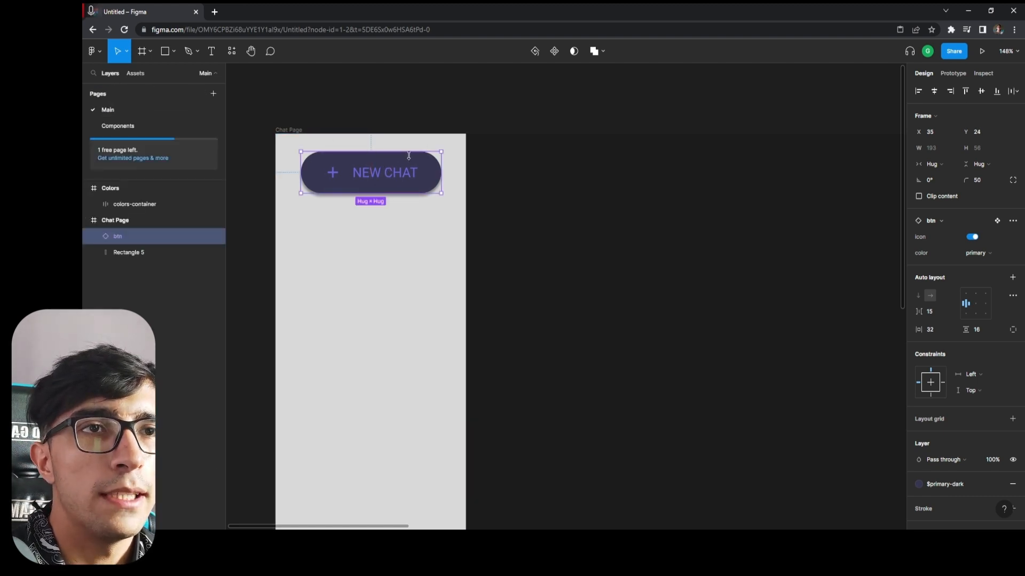
scroll(430, 312, "down", 3)
scroll(455, 304, "down", 5)
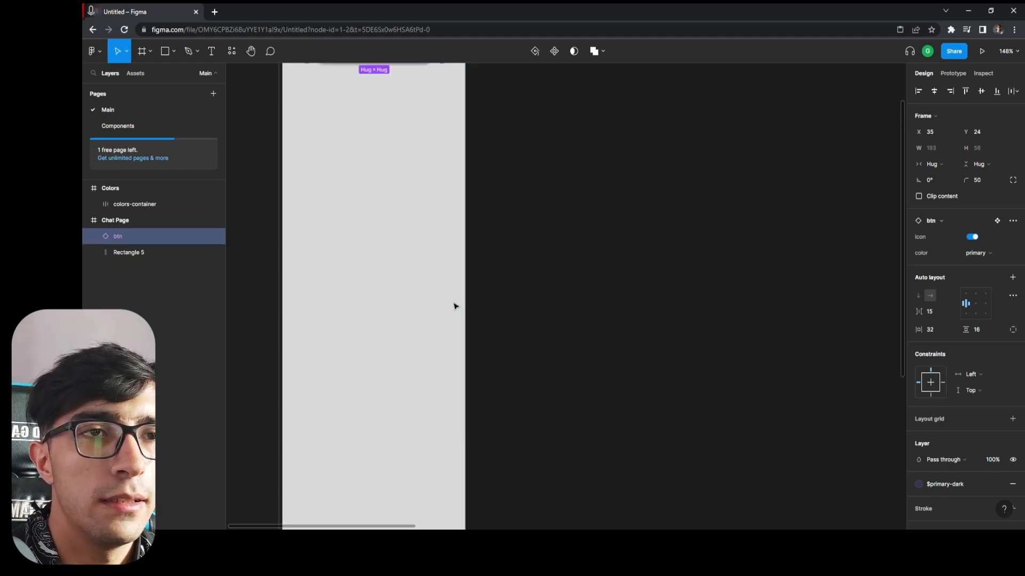
scroll(480, 232, "down", 1)
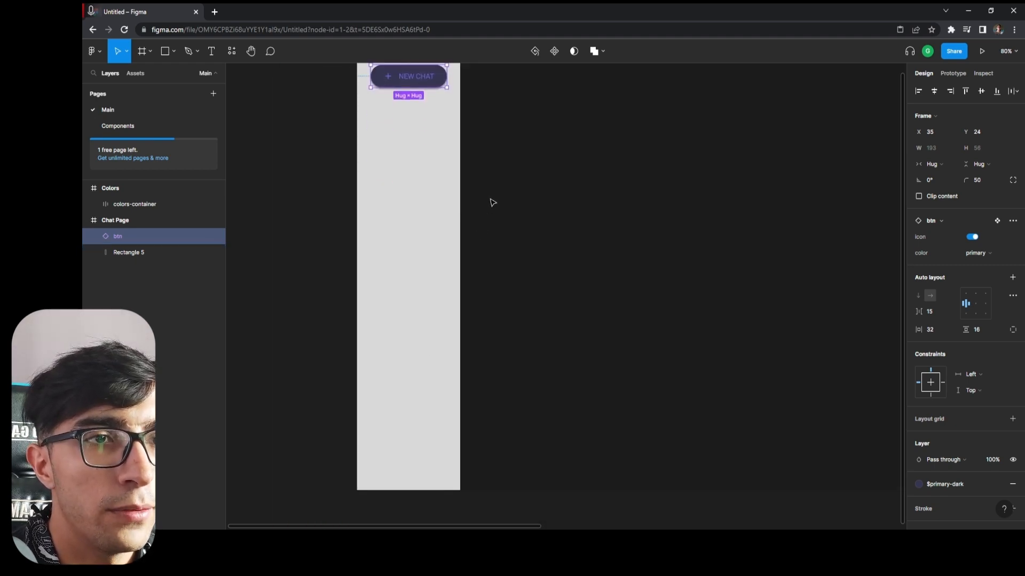
left_click(134, 253)
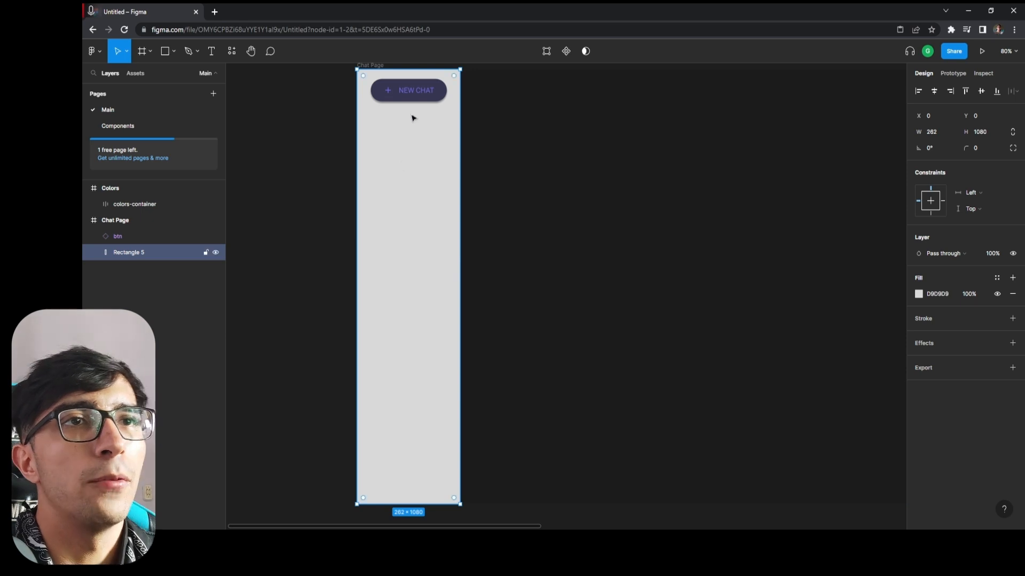
left_click(125, 238, "shift")
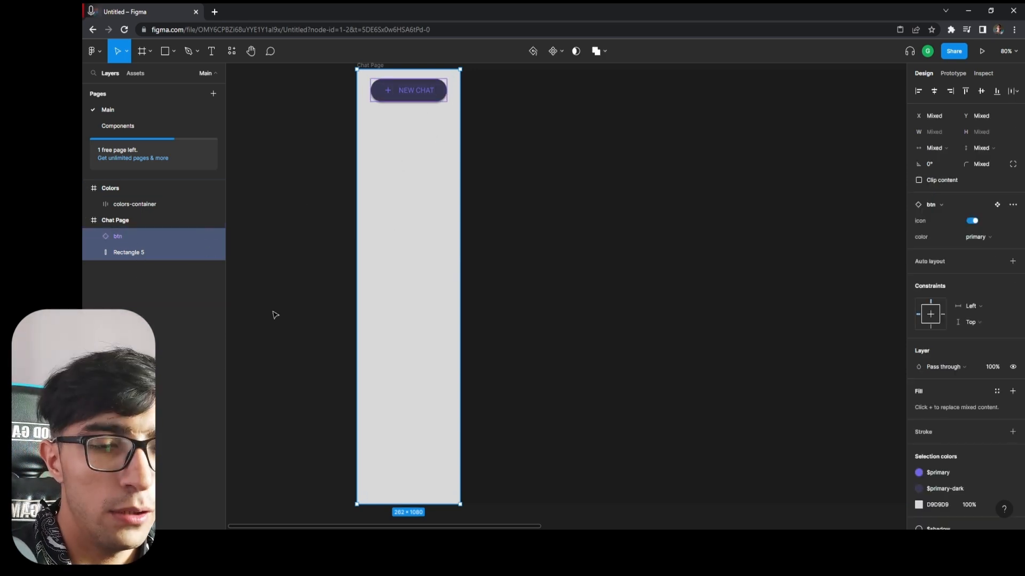
key("ctrl+g")
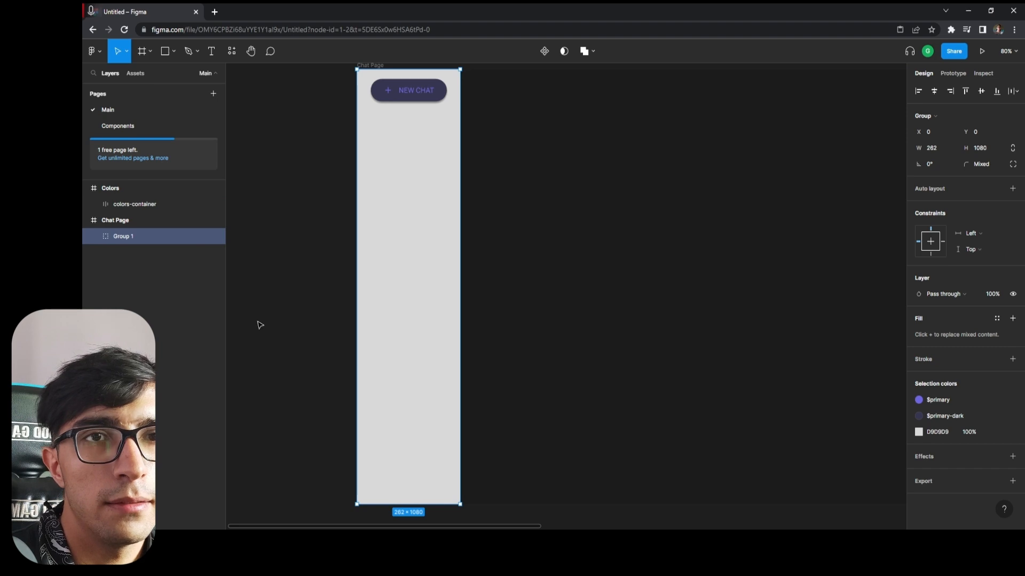
Rename the new group in the Chat Page frame as sidebar.
double_click(122, 239)
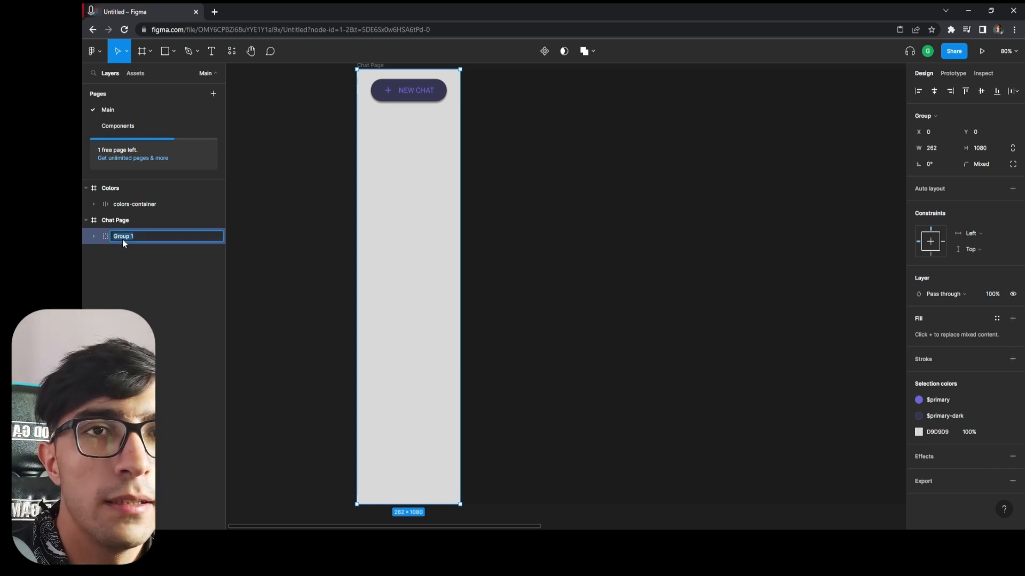
type("sidebar")
key("Return")
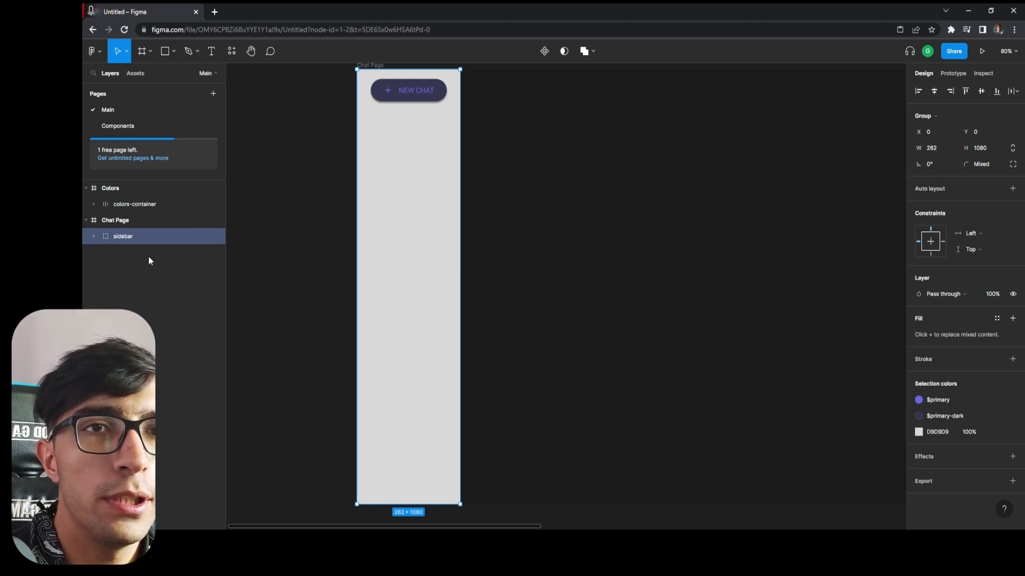
Try left and right alignment on the btn inside the sidebar group, and settle on centering it horizontally.
left_click(92, 235)
left_click(141, 268)
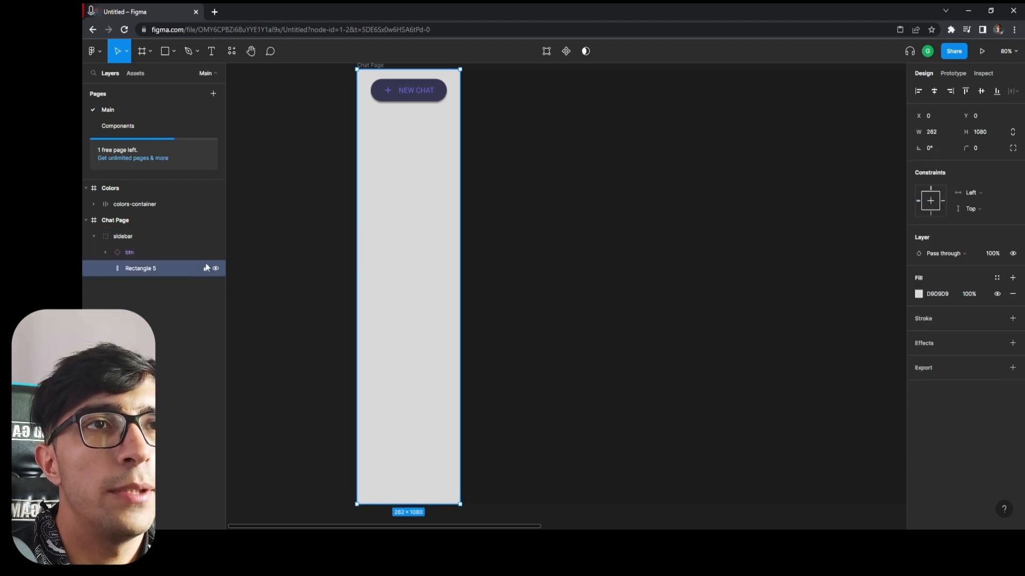
left_click(148, 254)
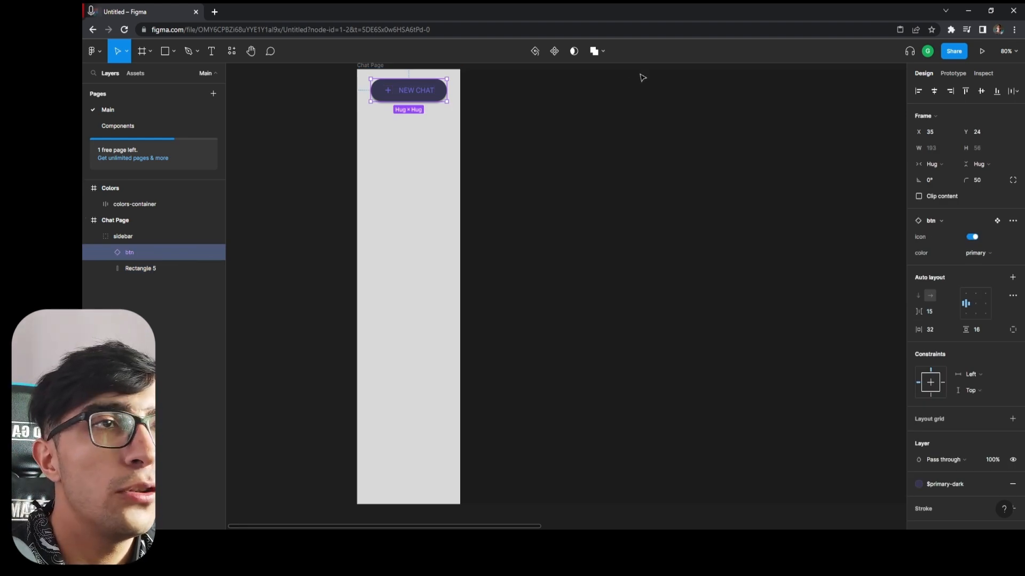
left_click(919, 92)
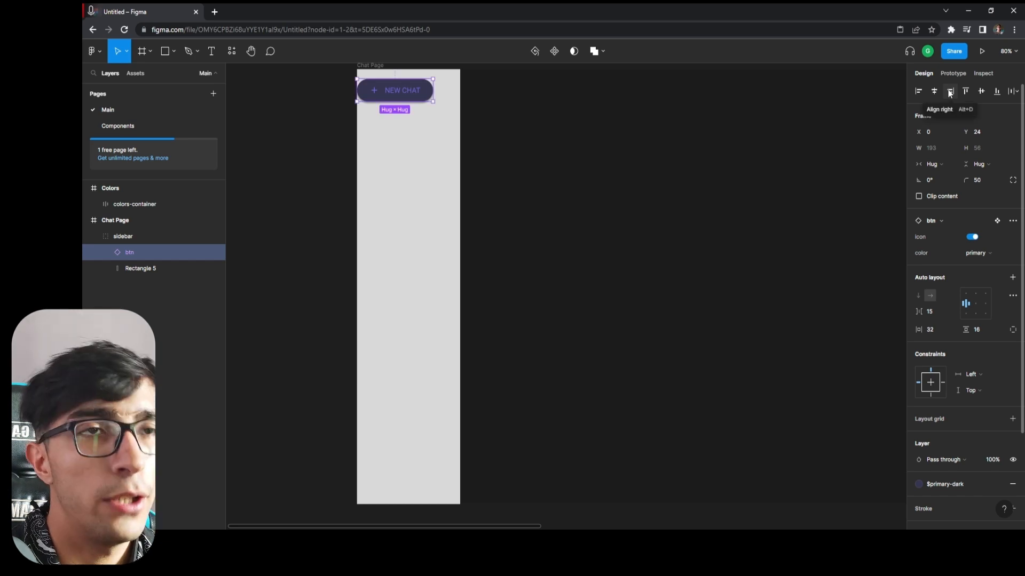
left_click(949, 92)
left_click(933, 91)
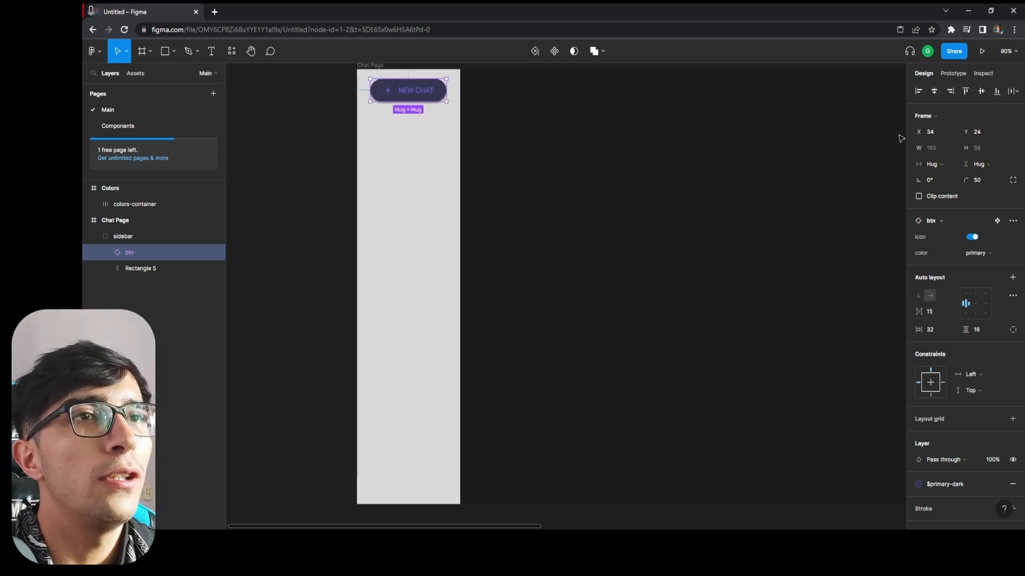
Try vertical centering on the sidebar's btn, align it to the top and set its Y position to 24.
left_click(984, 91)
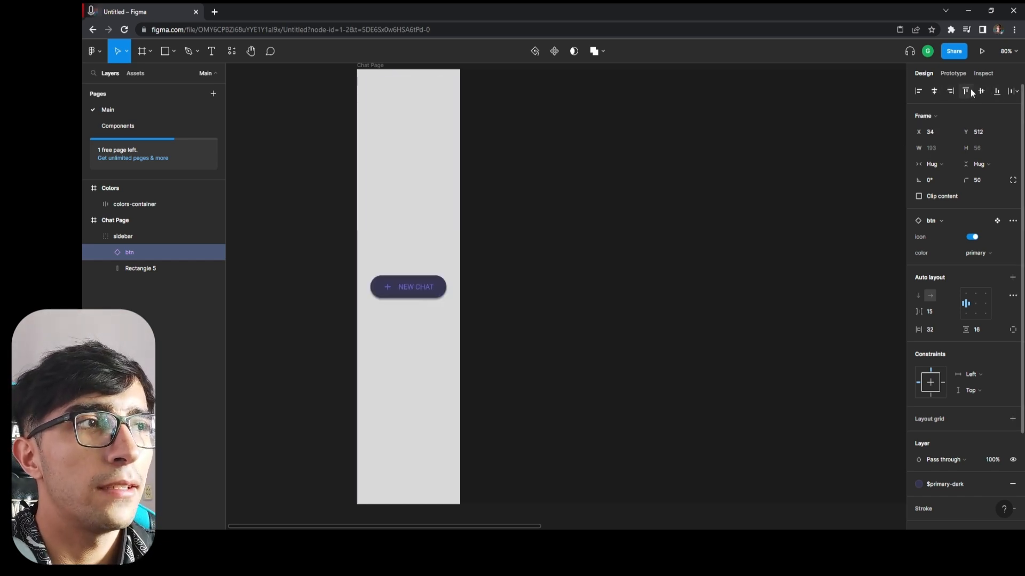
left_click(969, 90)
left_click(984, 93)
left_click(966, 90)
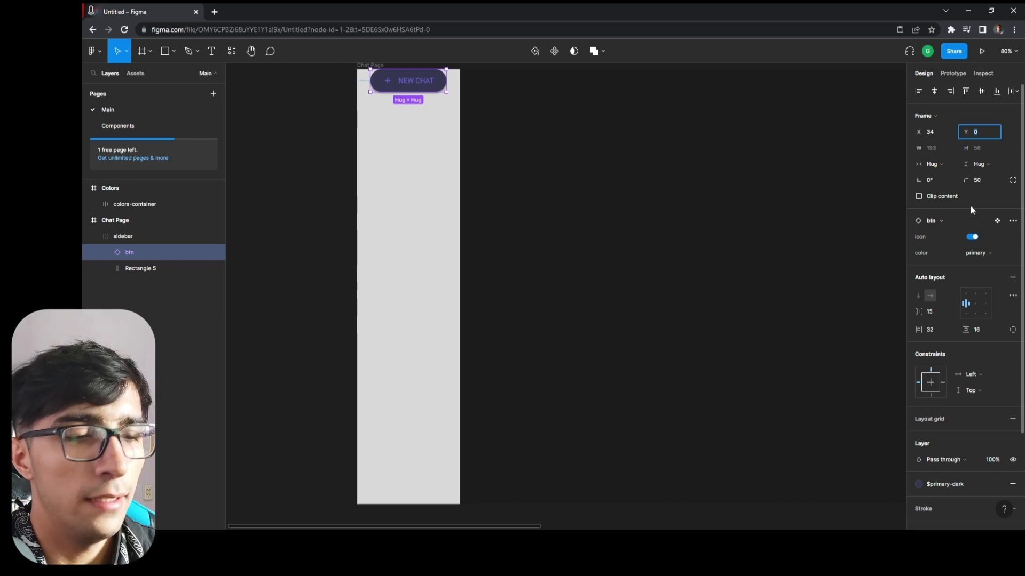
type("24")
key("Return")
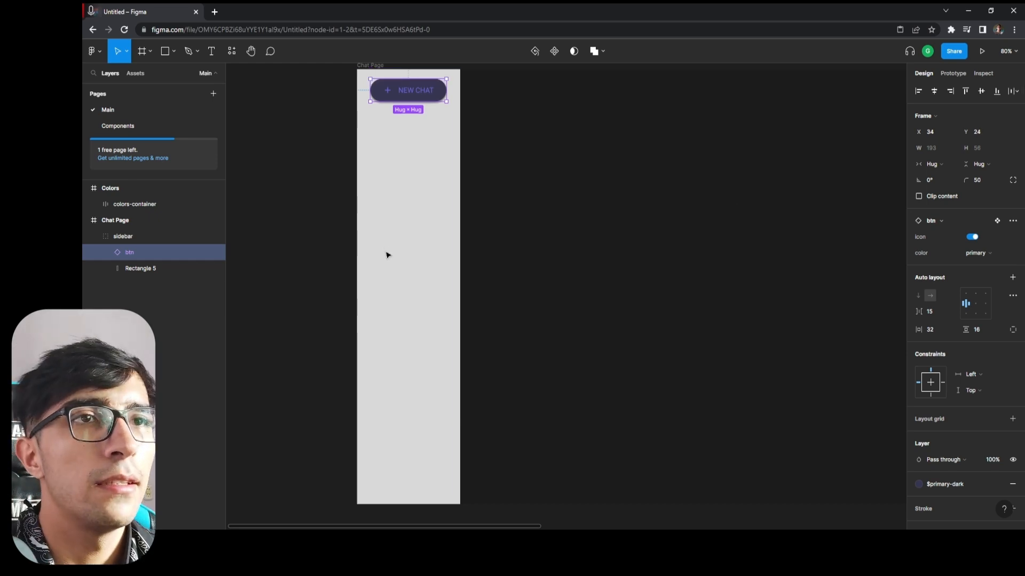
Check the chatgpt reference design, duplicate the sidebar's NEW CHAT button and move the copy straight down to about Y 945.
left_click(552, 206)
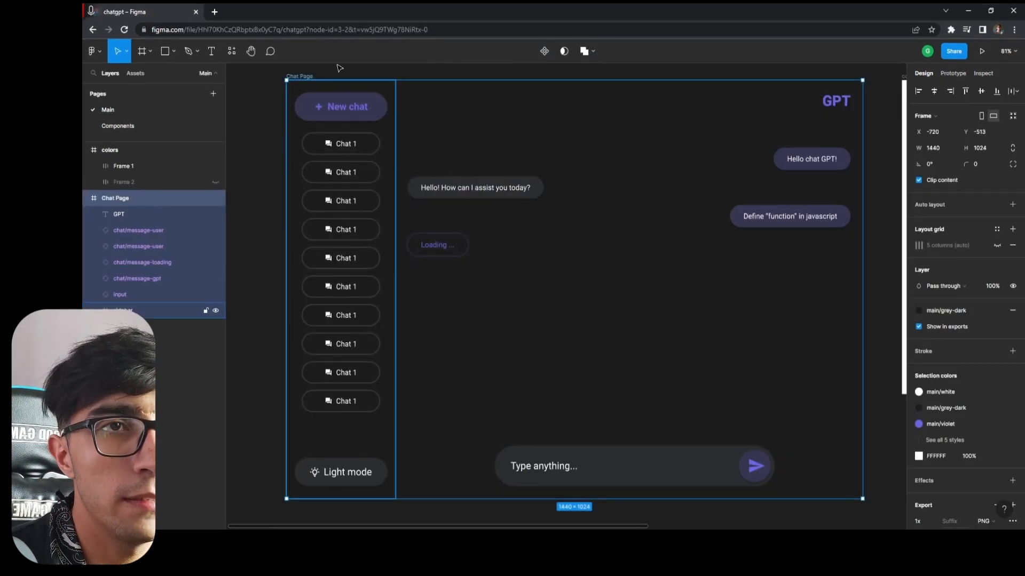
left_click(524, 31)
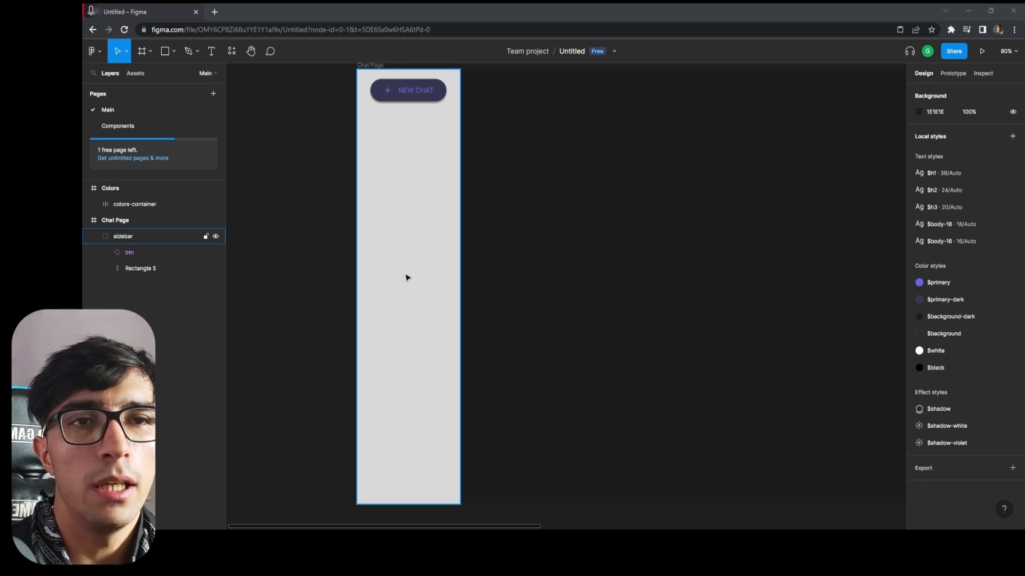
left_click(408, 97)
left_click(140, 253)
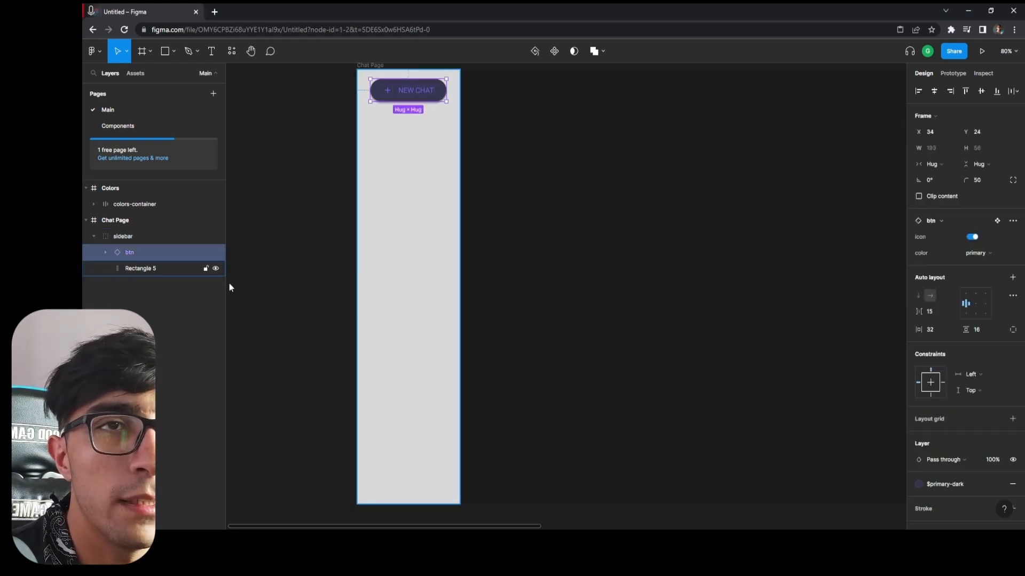
key("ctrl+d")
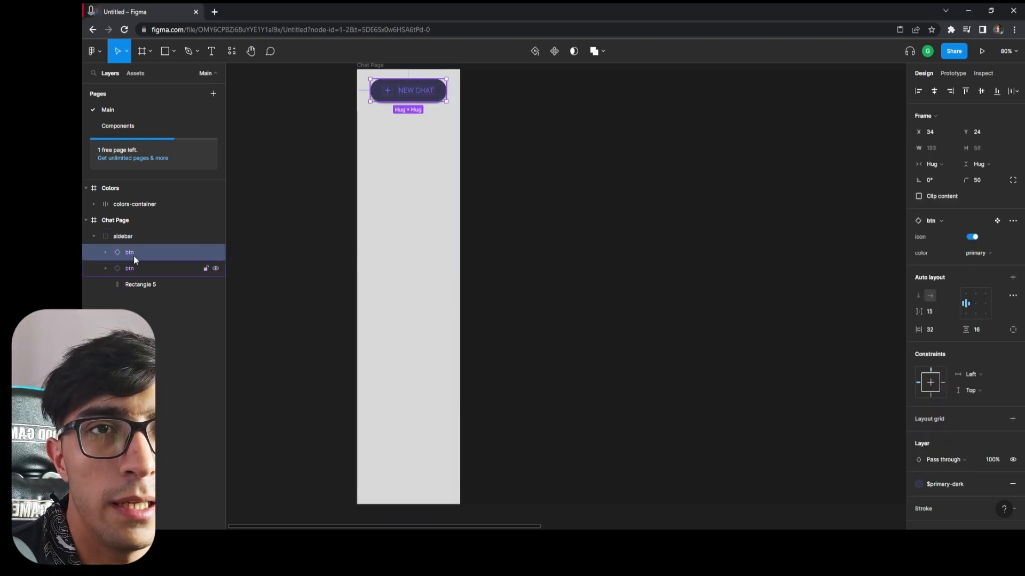
left_click_drag(423, 91, 423, 462)
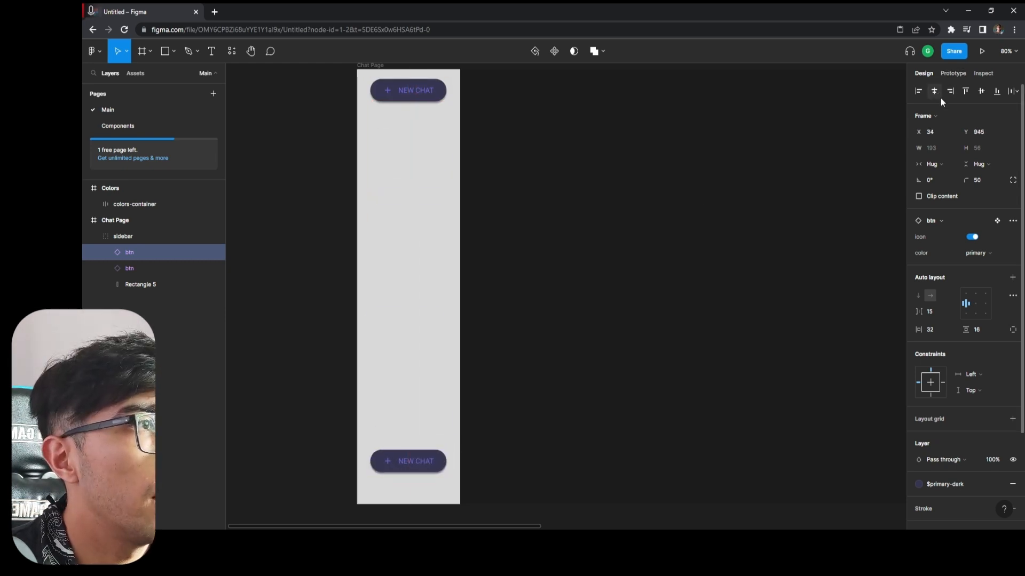
Align the lower NEW CHAT button to the sidebar's bottom edge and subtract 30 from its Y position.
left_click(996, 91)
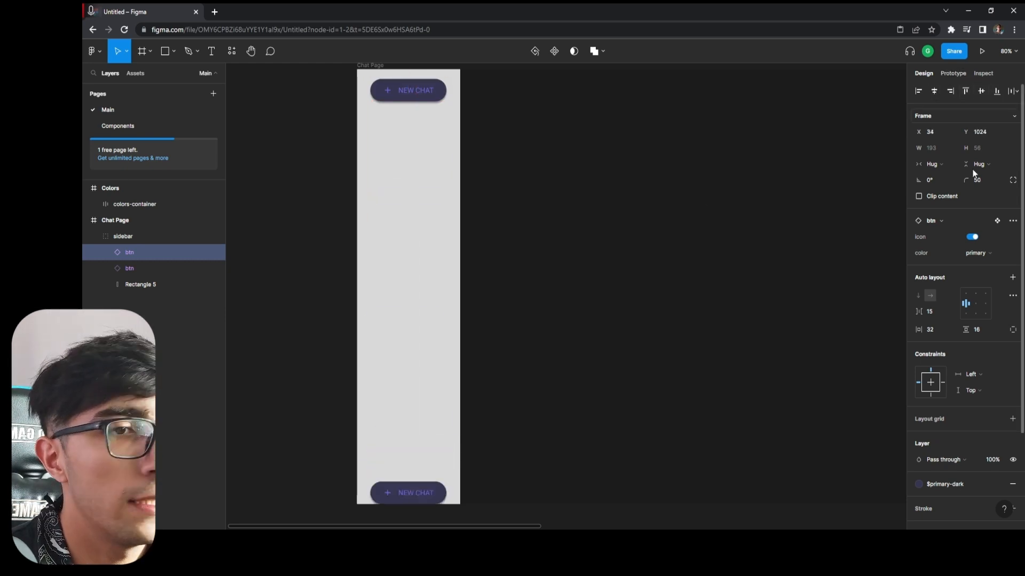
left_click(983, 132)
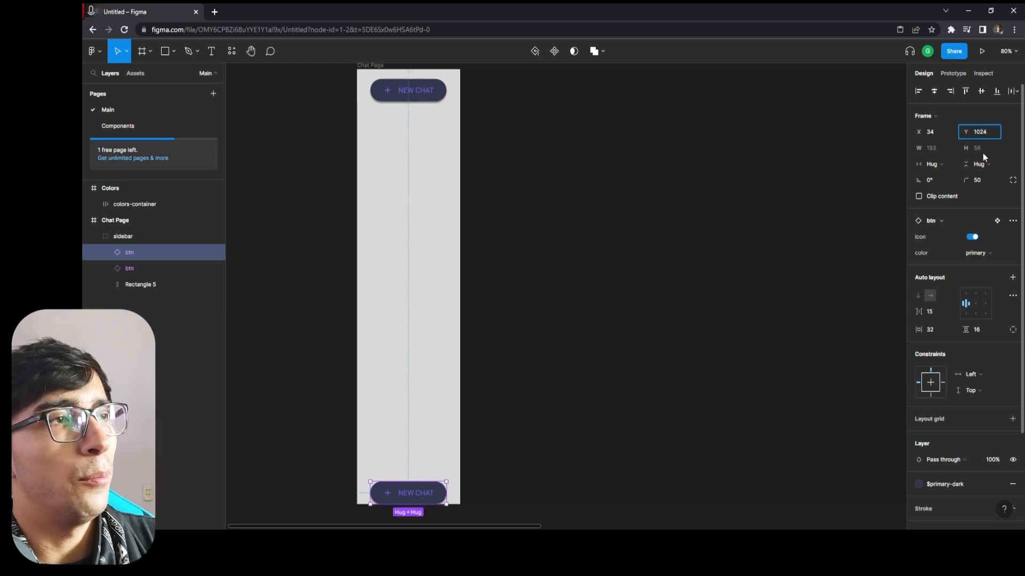
type("- 30")
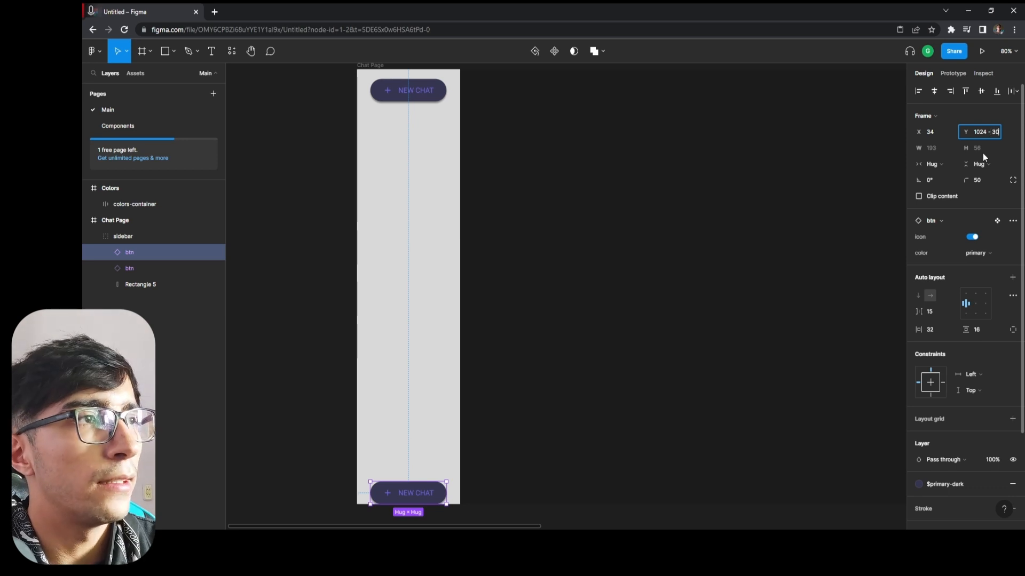
key("Return")
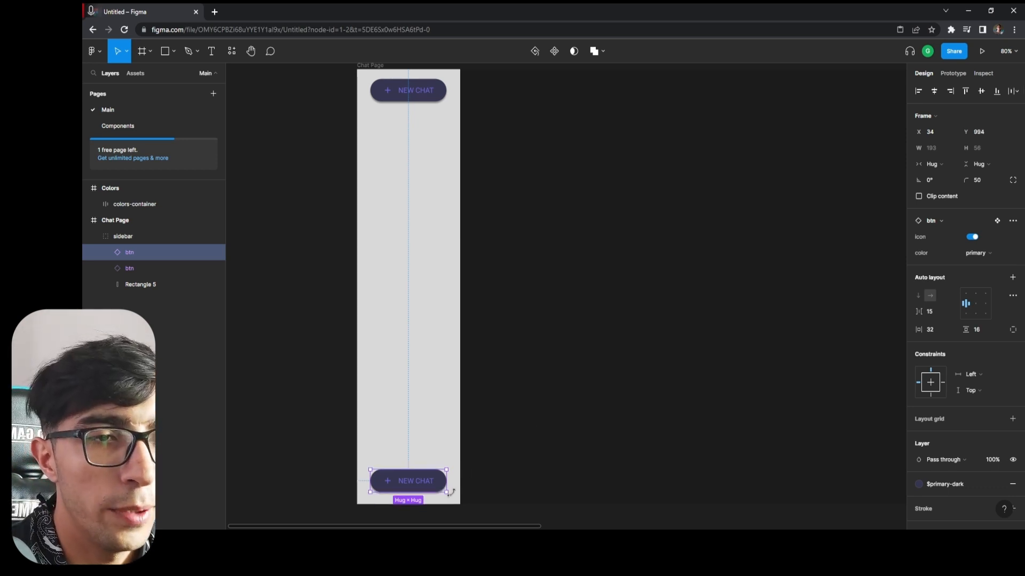
Compare the edge spacing of the two sidebar buttons and nudge the lower one down to Y 1000.
key("alt")
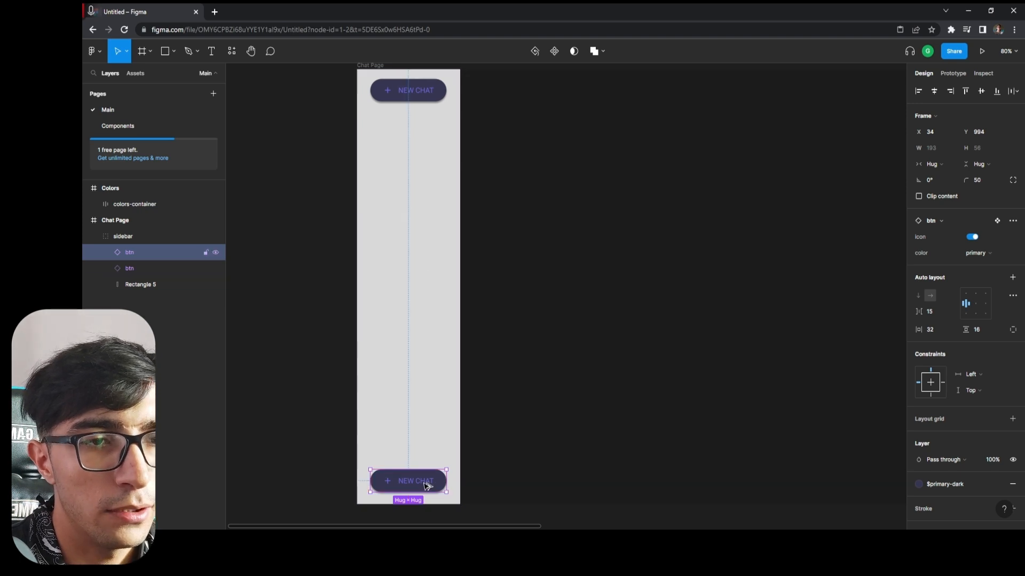
key("alt")
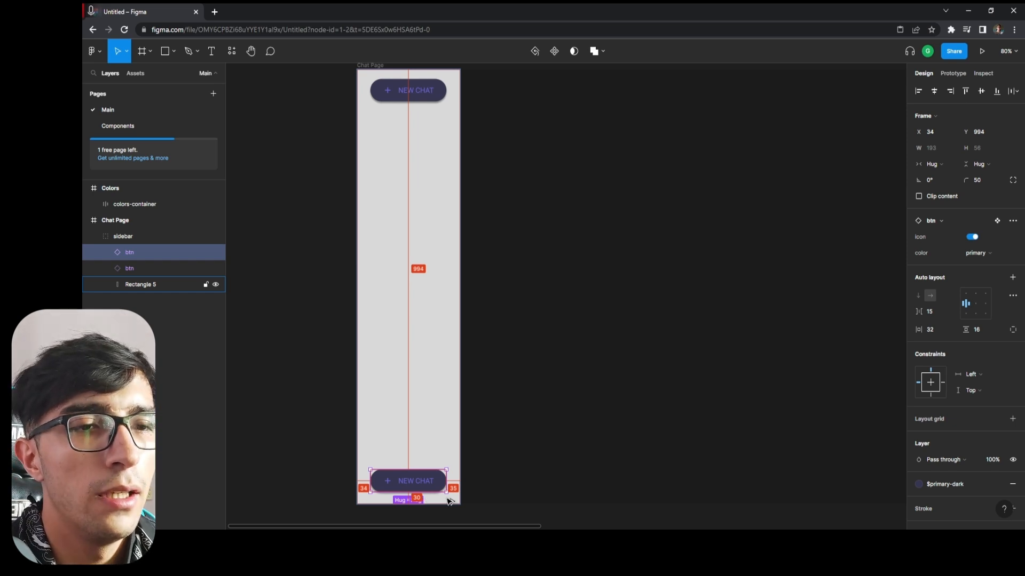
left_click(429, 90)
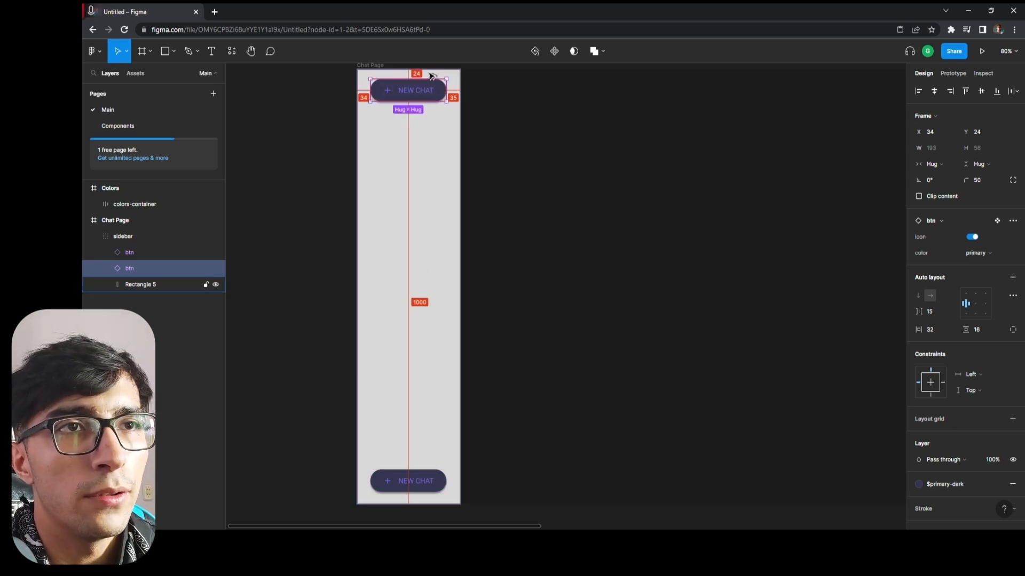
left_click(429, 481)
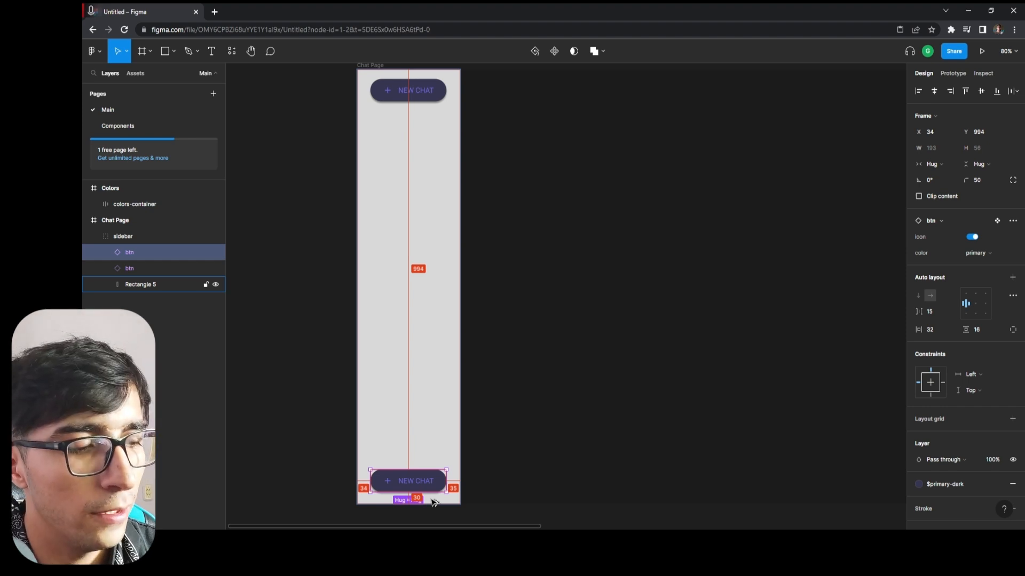
key("Down")
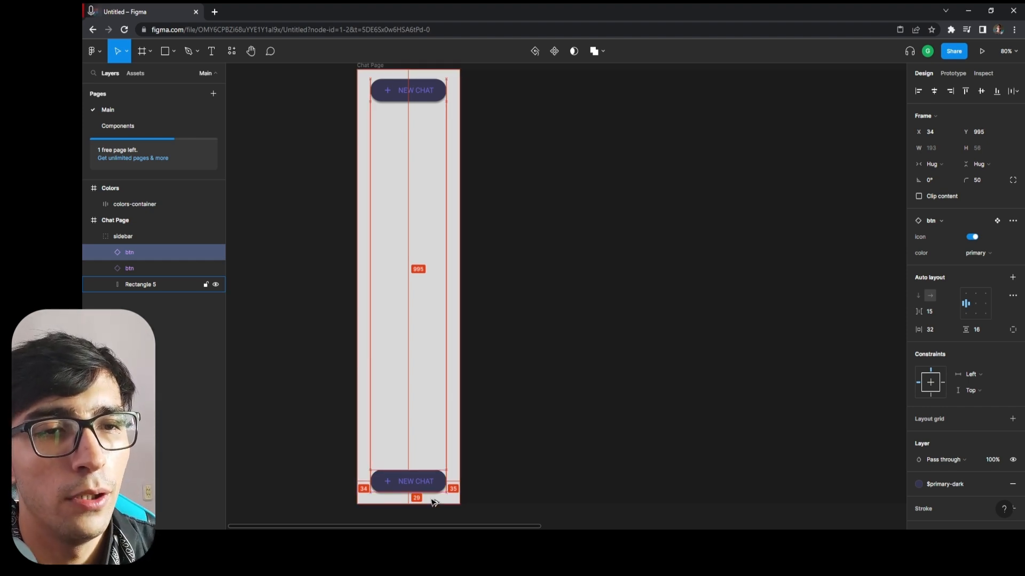
key("Down")
key("Down")
key("Down")
key("Down")
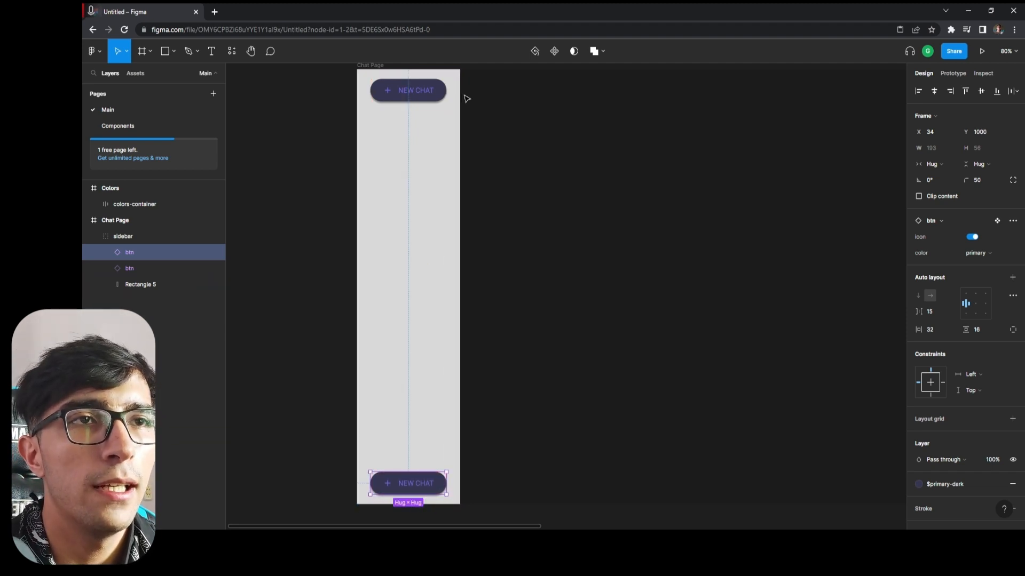
left_click(436, 92)
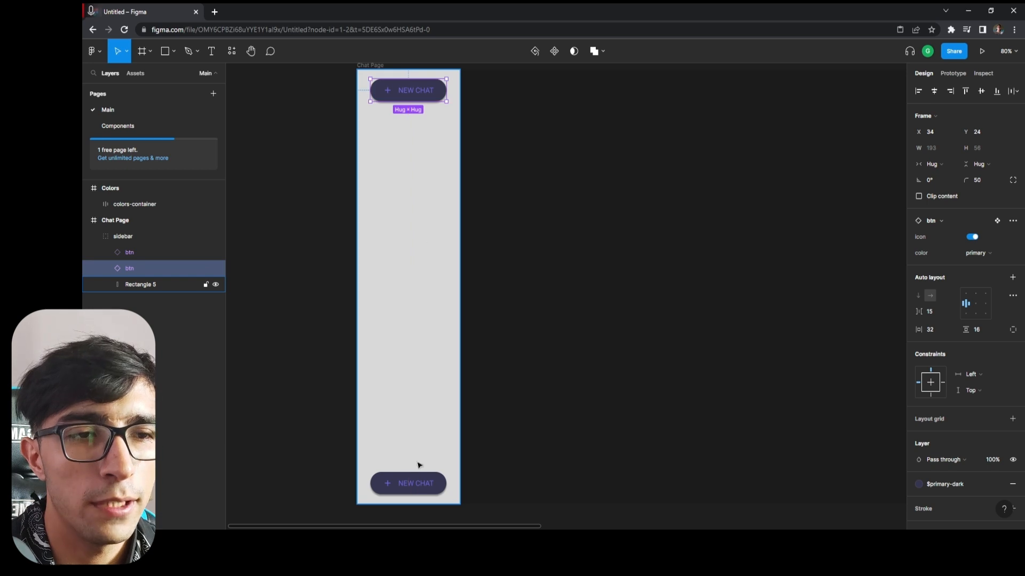
Switch the lower sidebar button's color variant to gray.
left_click(445, 487)
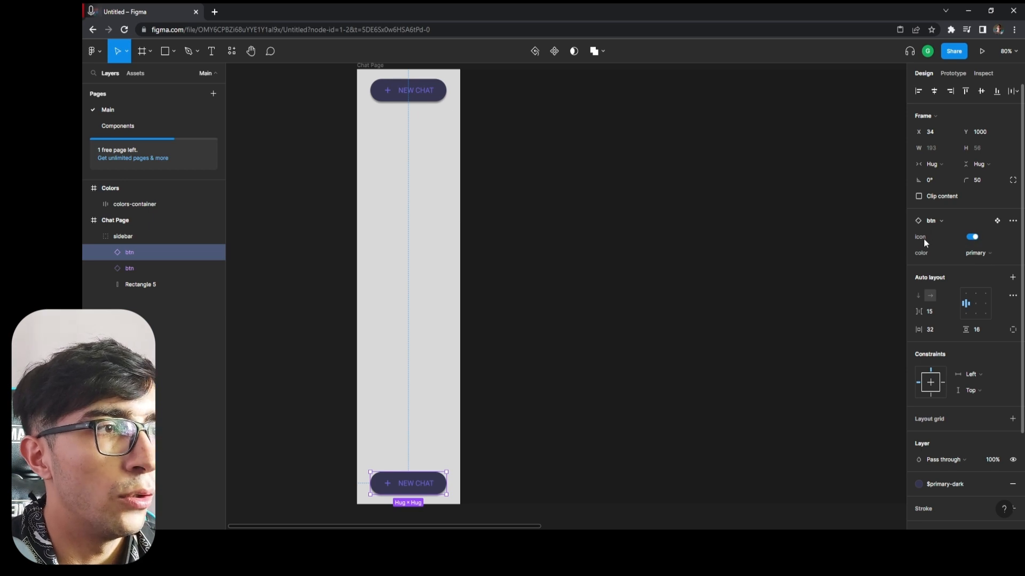
left_click(975, 254)
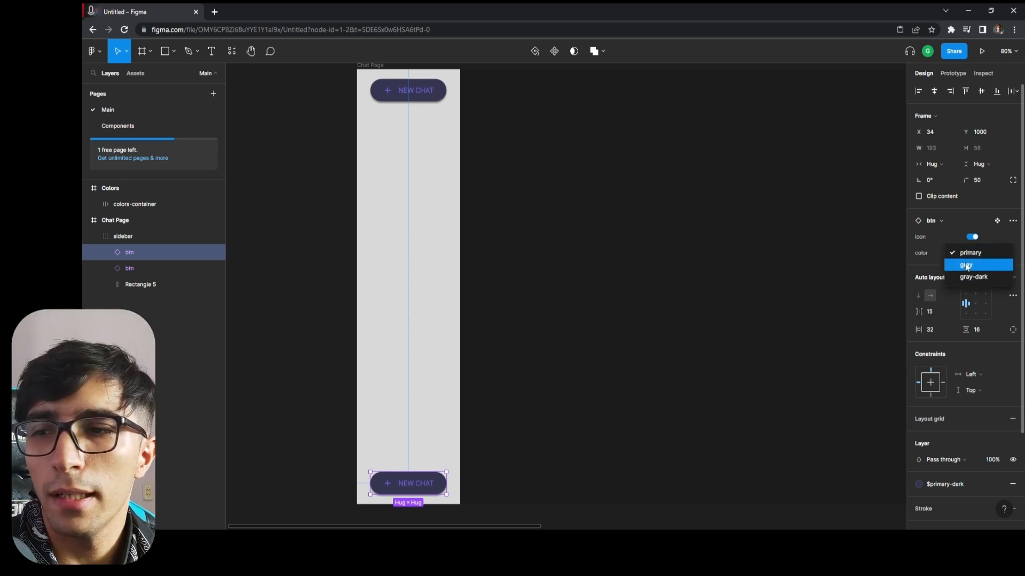
left_click(968, 266)
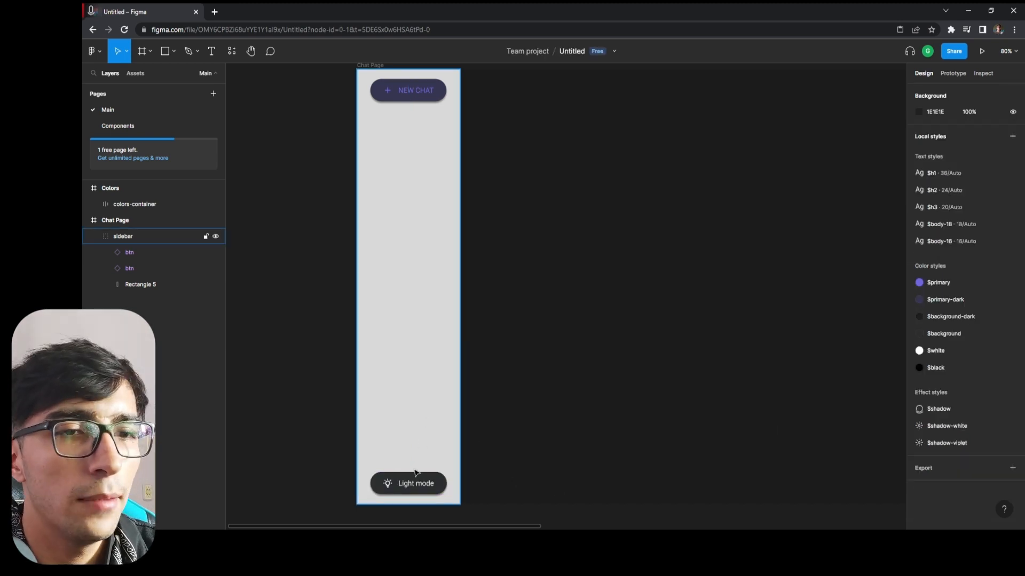
scroll(415, 473, "down", 2)
scroll(411, 434, "up", 3)
scroll(425, 389, "down", 1)
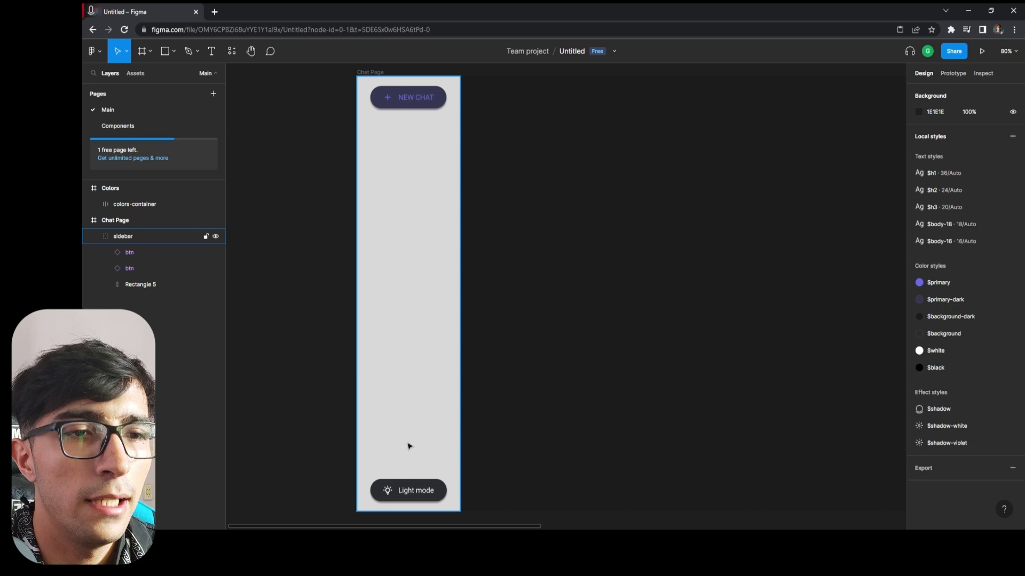
Duplicate the Light mode button and place the copy just below NEW CHAT at about Y 101.
left_click(419, 486)
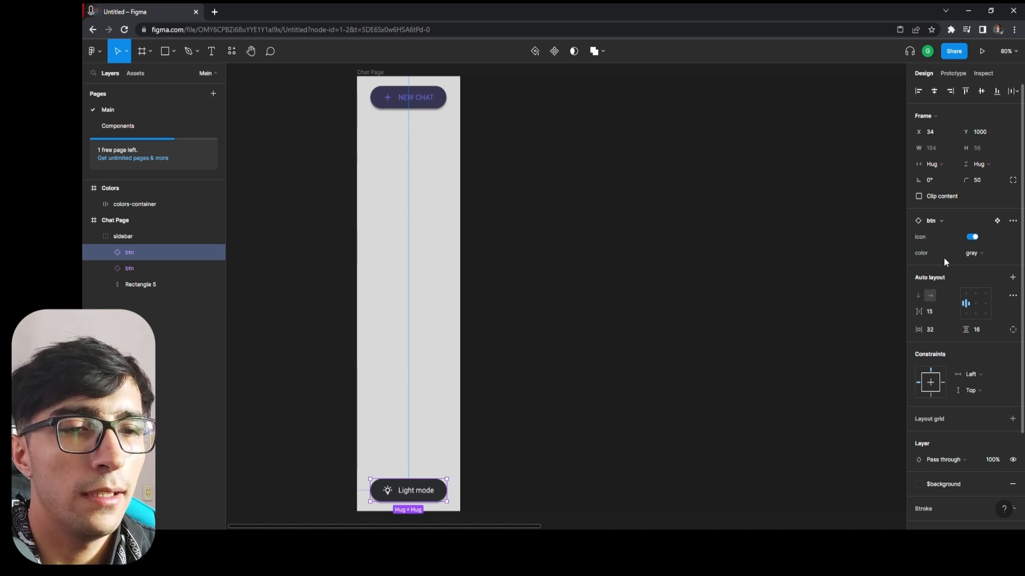
scroll(618, 281, "down", 1)
scroll(619, 281, "up", 3)
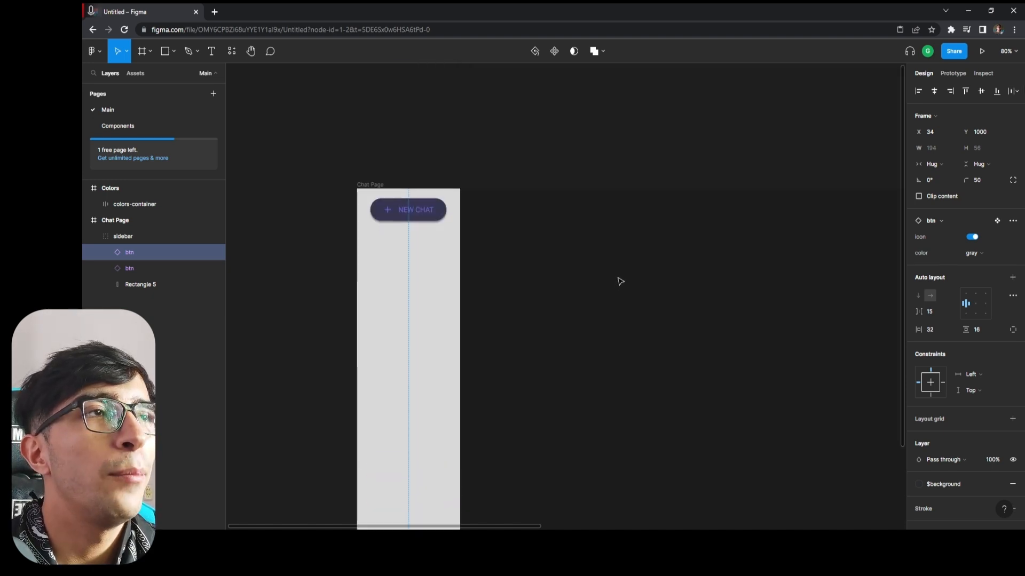
scroll(618, 259, "down", 1)
scroll(617, 259, "down", 1)
scroll(611, 246, "down", 1)
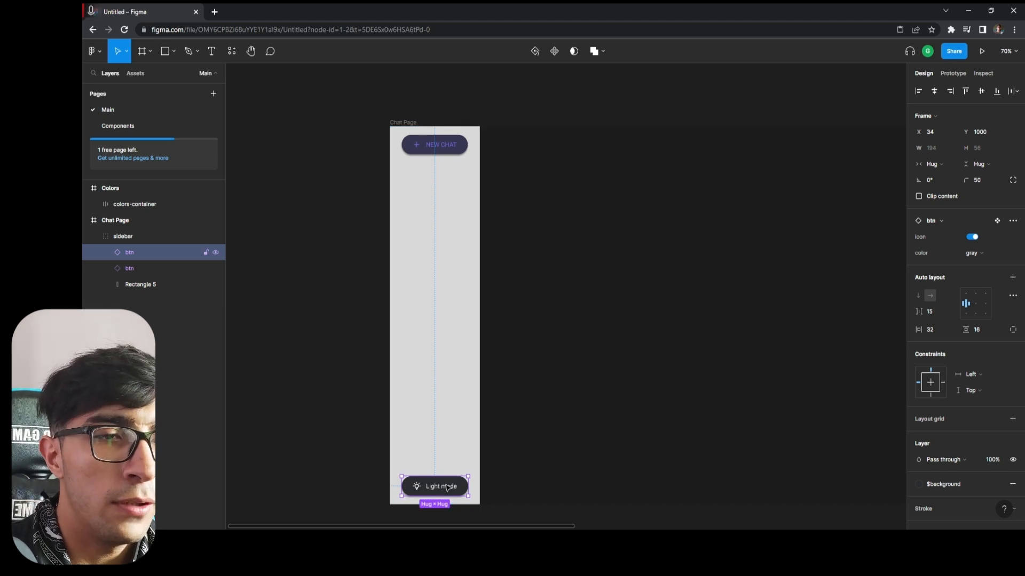
left_click_drag(447, 484, 443, 408)
key("ctrl+z")
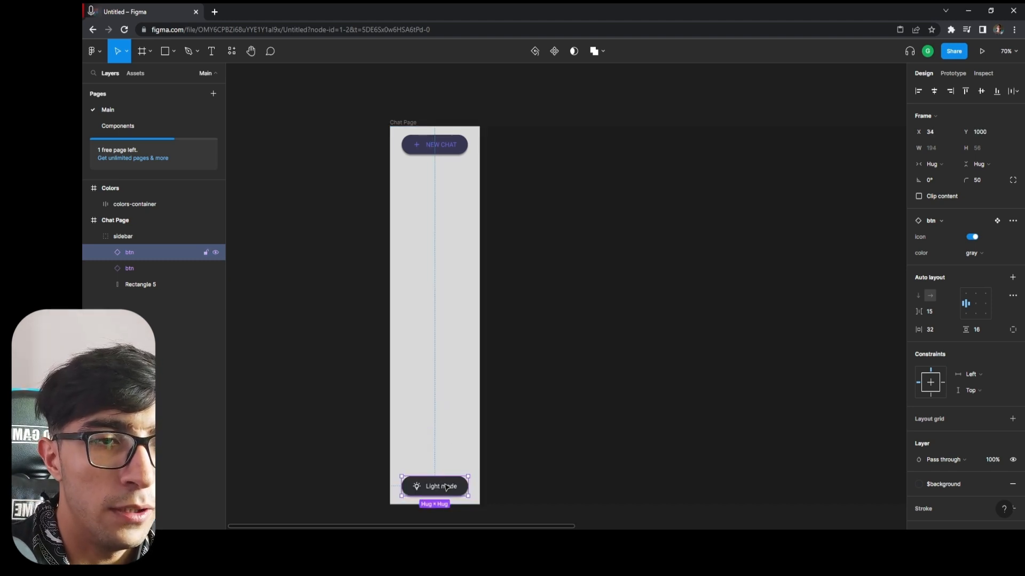
left_click_drag(448, 485, 430, 173, "alt")
scroll(430, 173, "up", 5)
scroll(454, 192, "down", 2)
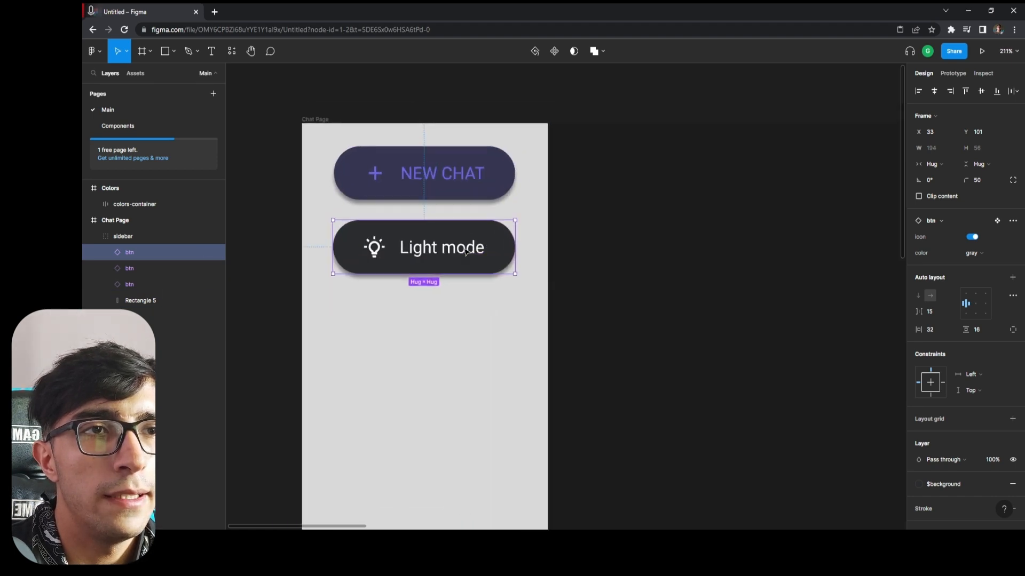
Check the gap between NEW CHAT and the Light mode copy, and nudge the copy down to Y 128.
left_click(457, 195)
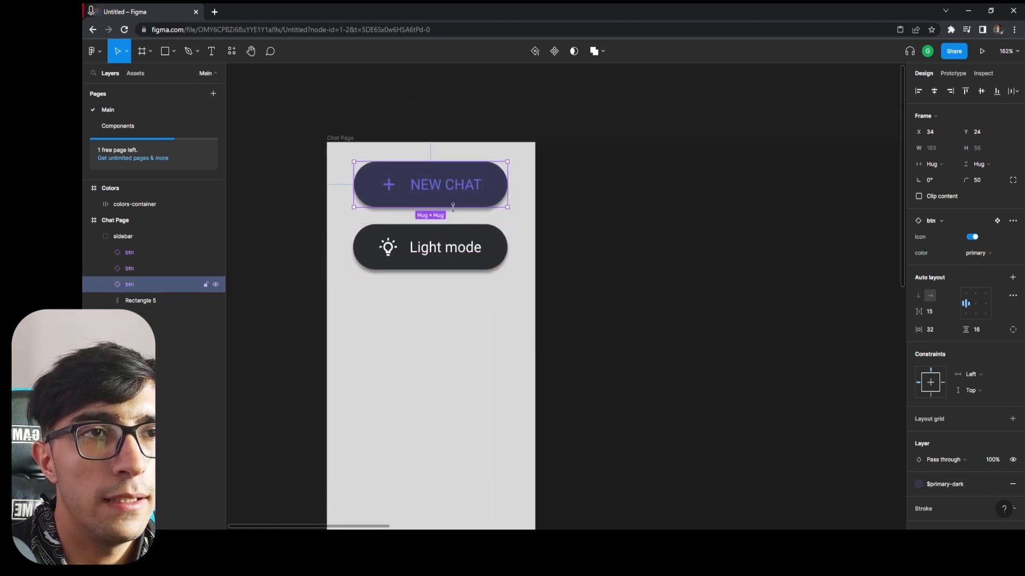
left_click(456, 235)
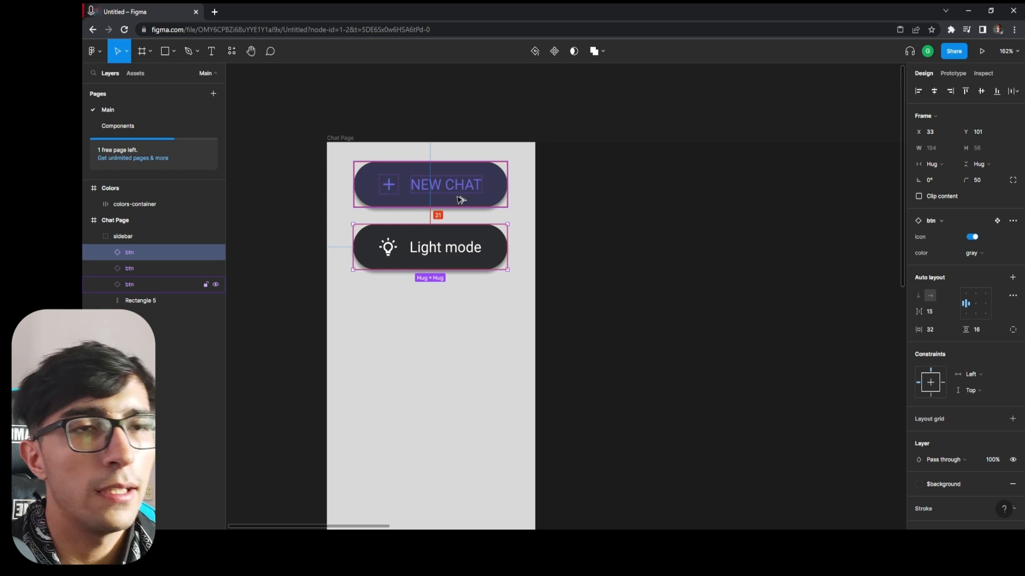
key("Down")
key("Down")
key("Down")
key("Down")
key("Down")
key("Down")
key("Down")
key("Down")
key("Down")
key("Down")
key("Down")
key("Down")
key("Down")
key("Down")
key("Down")
key("Down")
key("Down")
key("Down")
key("Down")
key("Down")
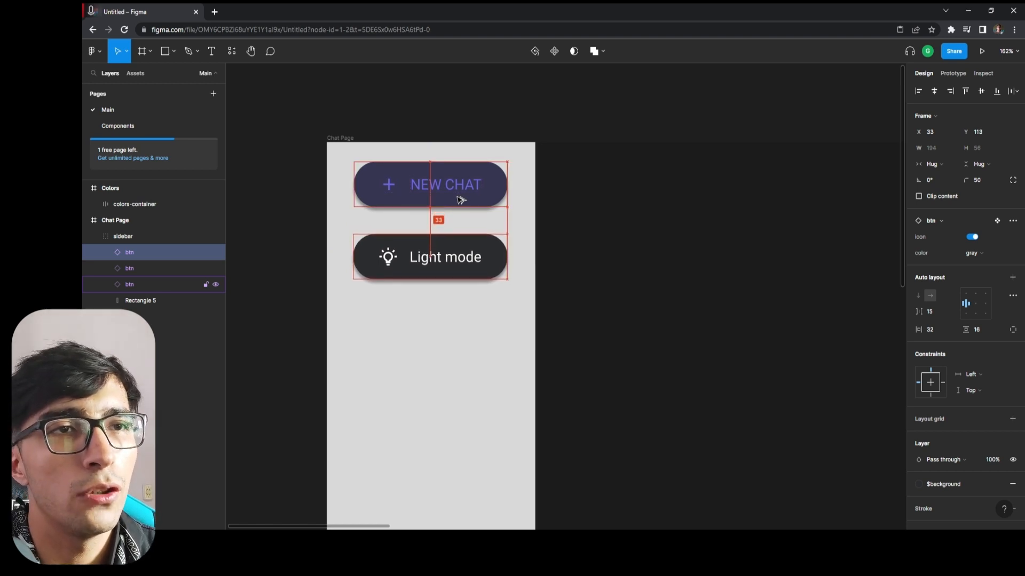
key("Down")
key("Down")
key("Down")
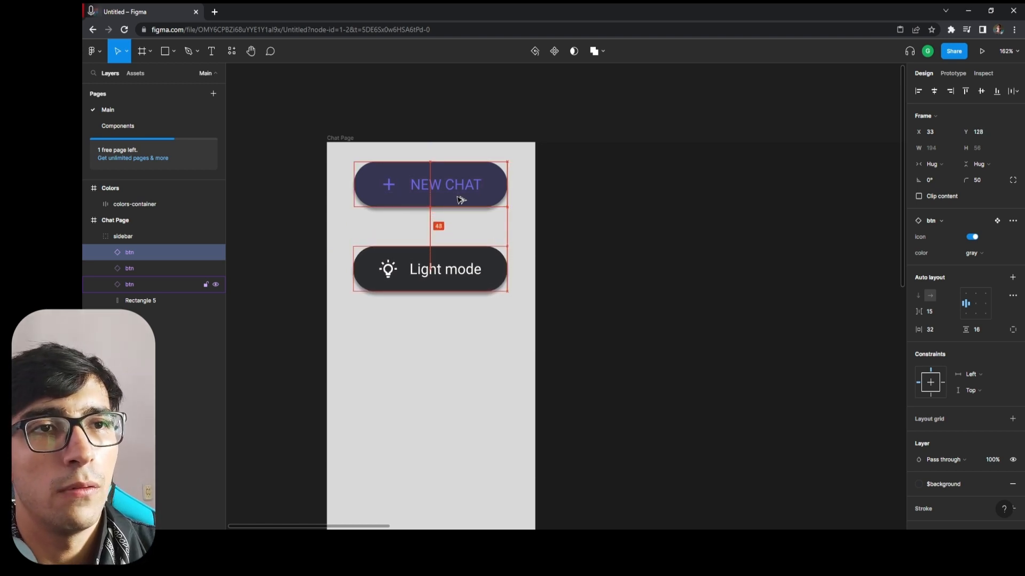
Center the upper Light mode button horizontally in the sidebar and check its side margins.
key("Right")
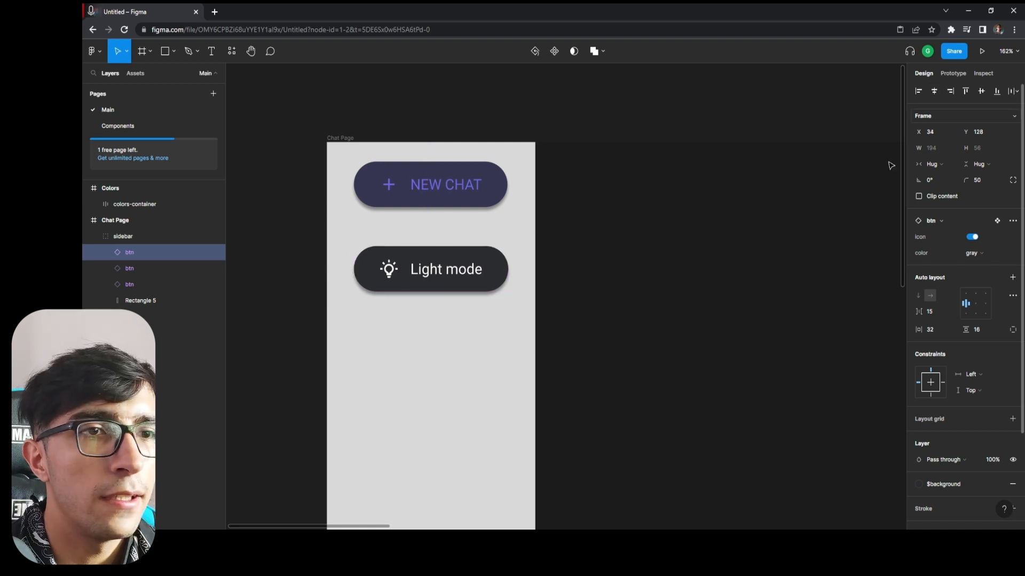
key("Left")
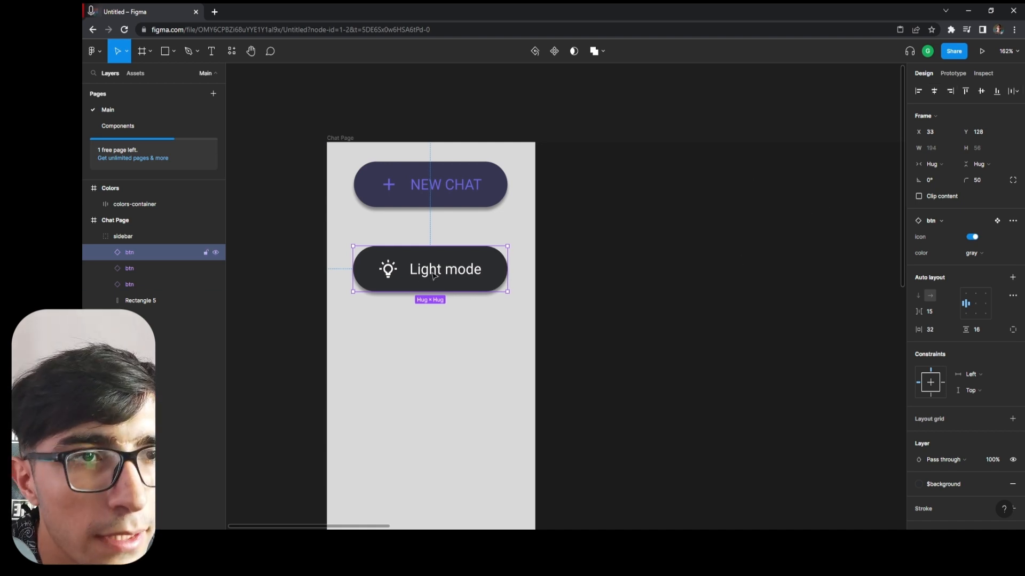
scroll(434, 272, "up", 5)
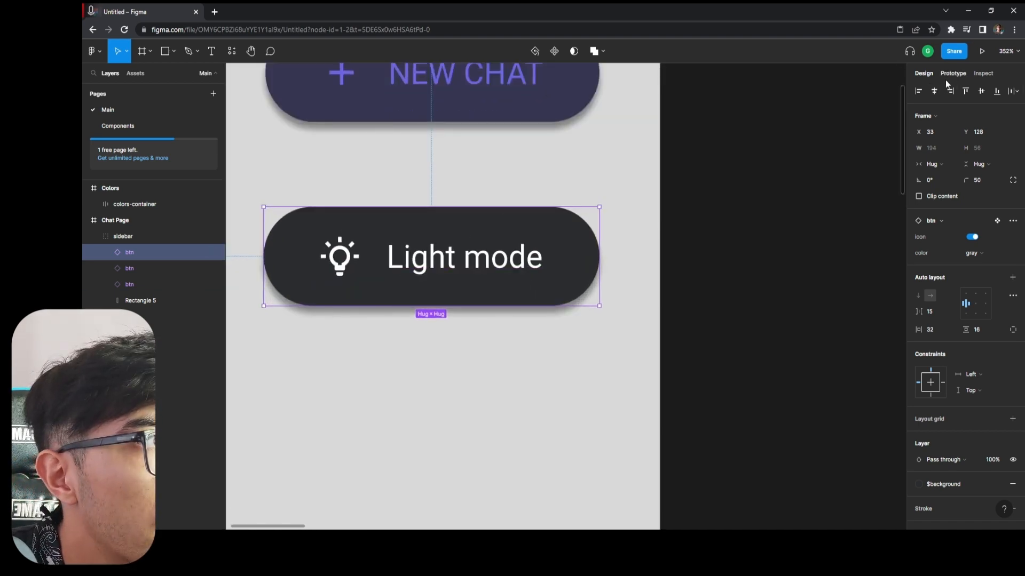
left_click(939, 95)
scroll(451, 279, "down", 4)
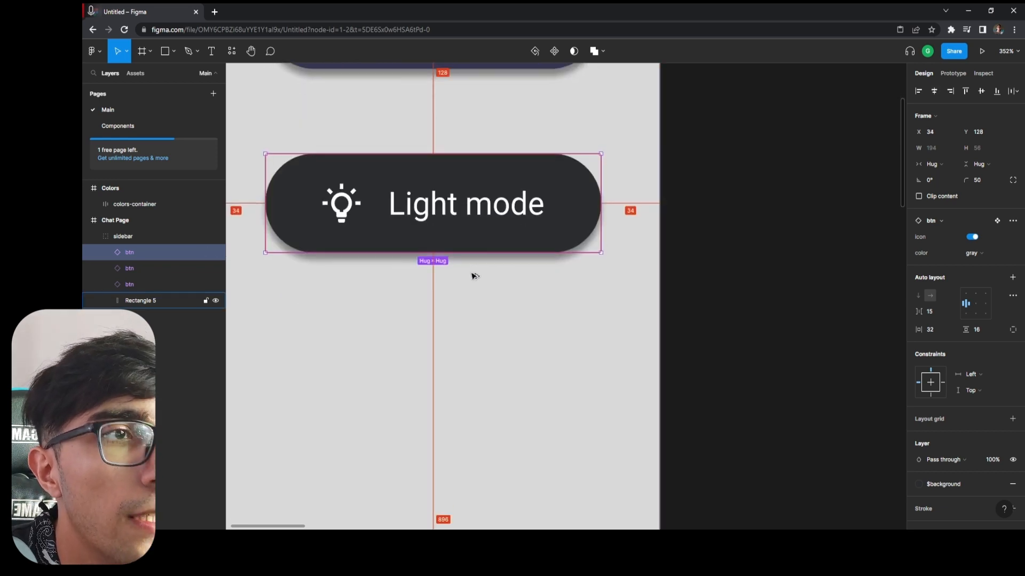
scroll(536, 259, "down", 3)
left_click(556, 348)
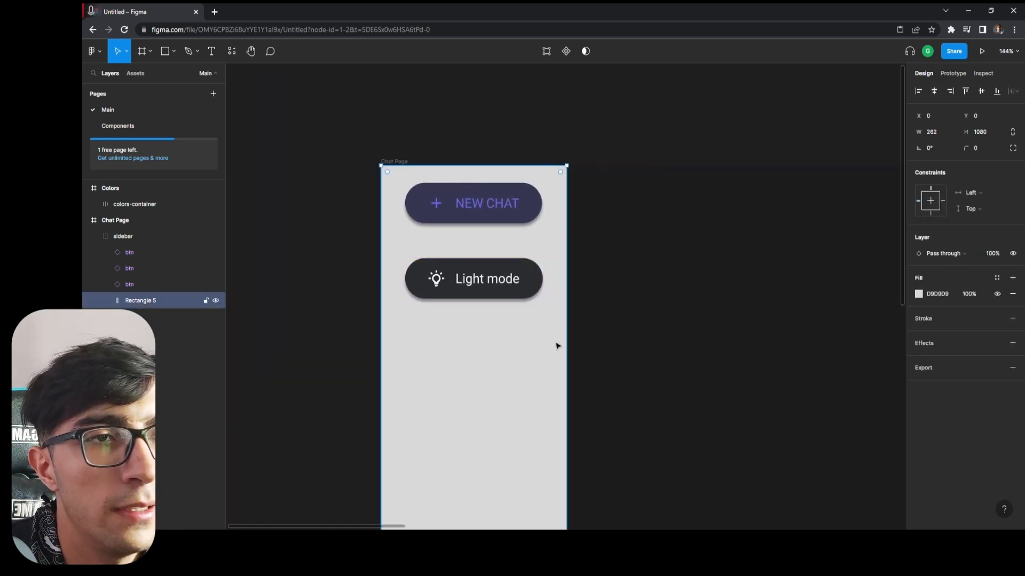
Switch the button below NEW CHAT to the gray-dark color variant and center it horizontally in the sidebar.
left_click(478, 267)
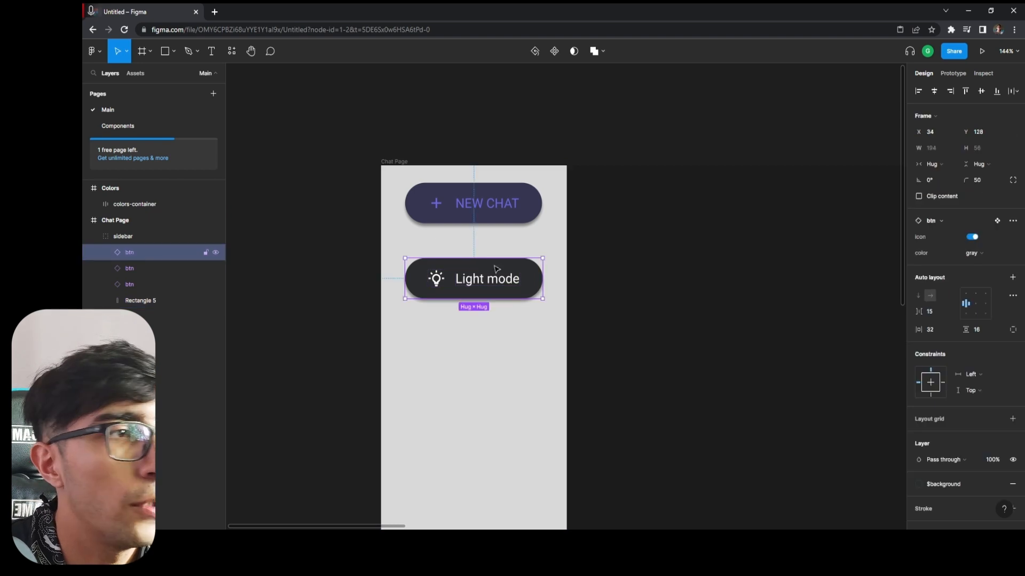
left_click(982, 253)
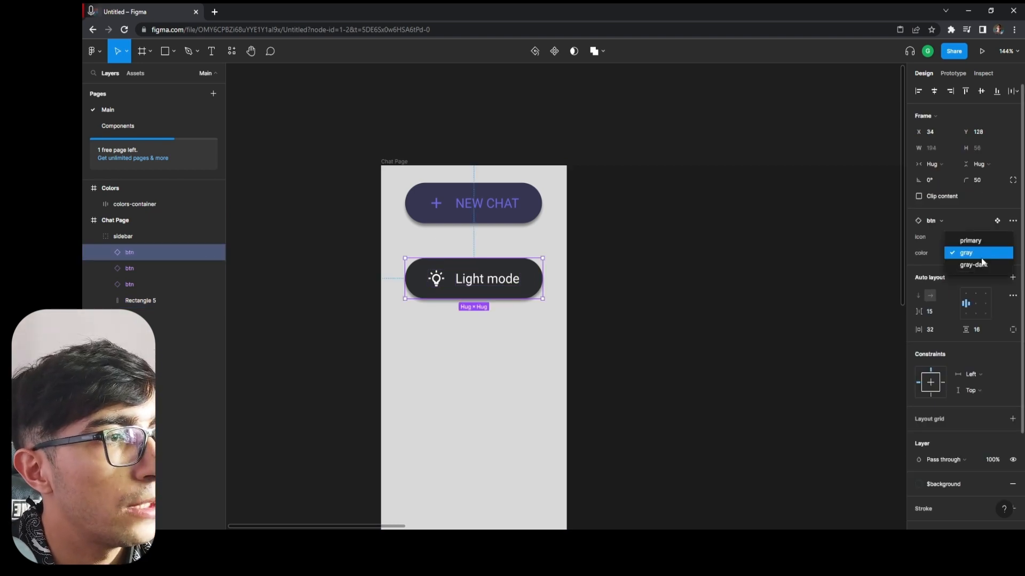
left_click(977, 267)
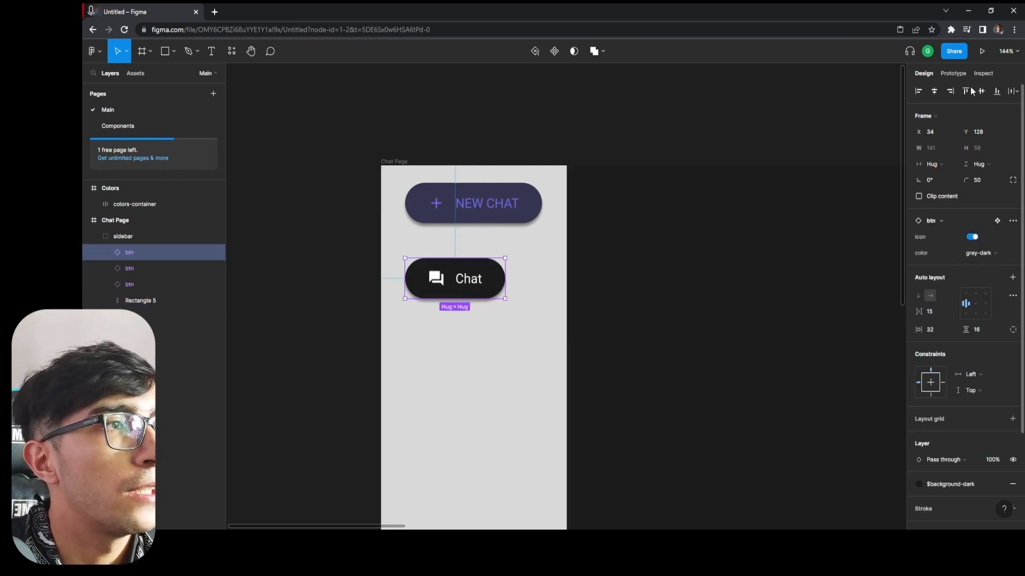
left_click(938, 91)
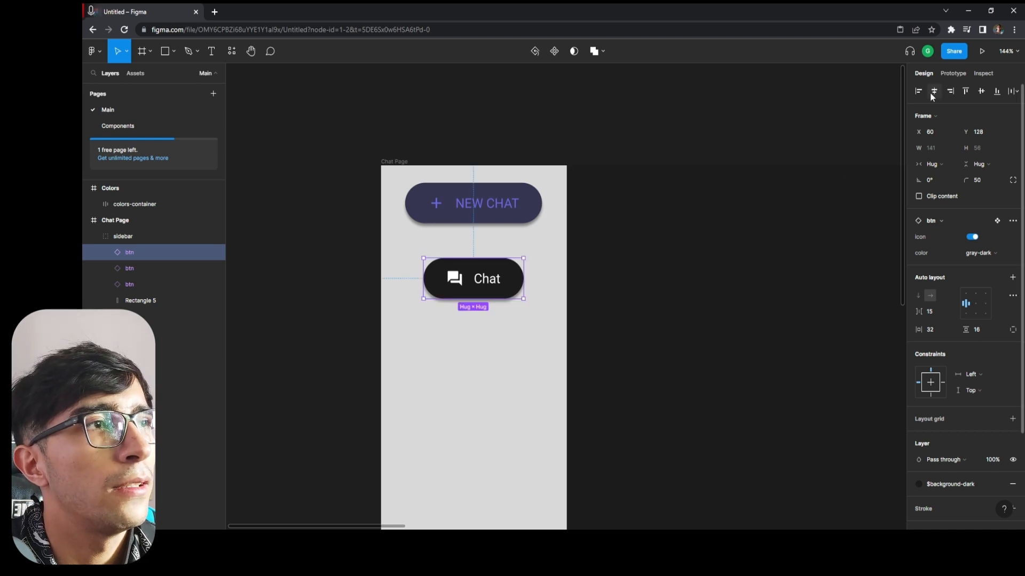
scroll(560, 306, "down", 3)
scroll(577, 359, "down", 3)
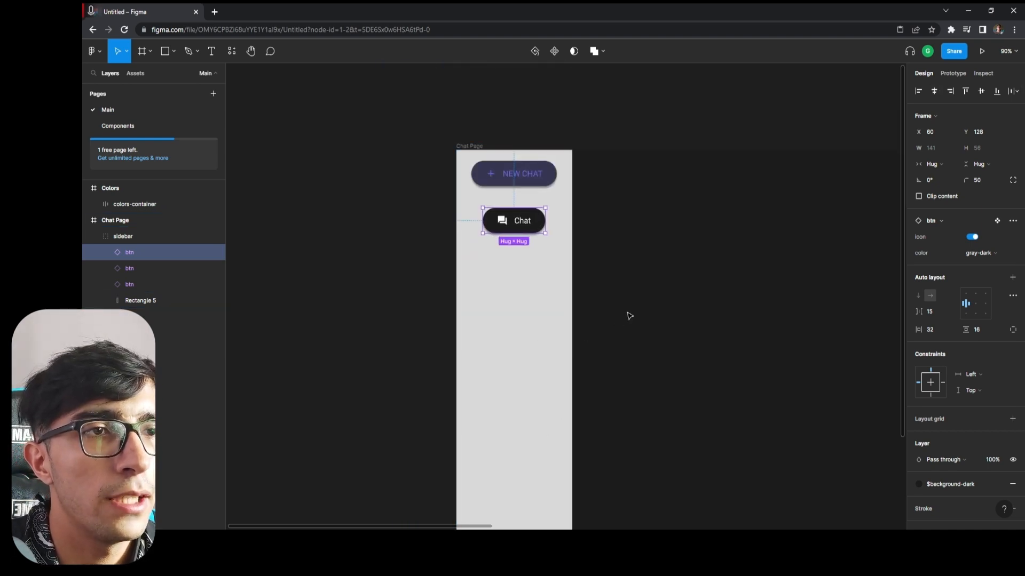
scroll(628, 273, "up", 3)
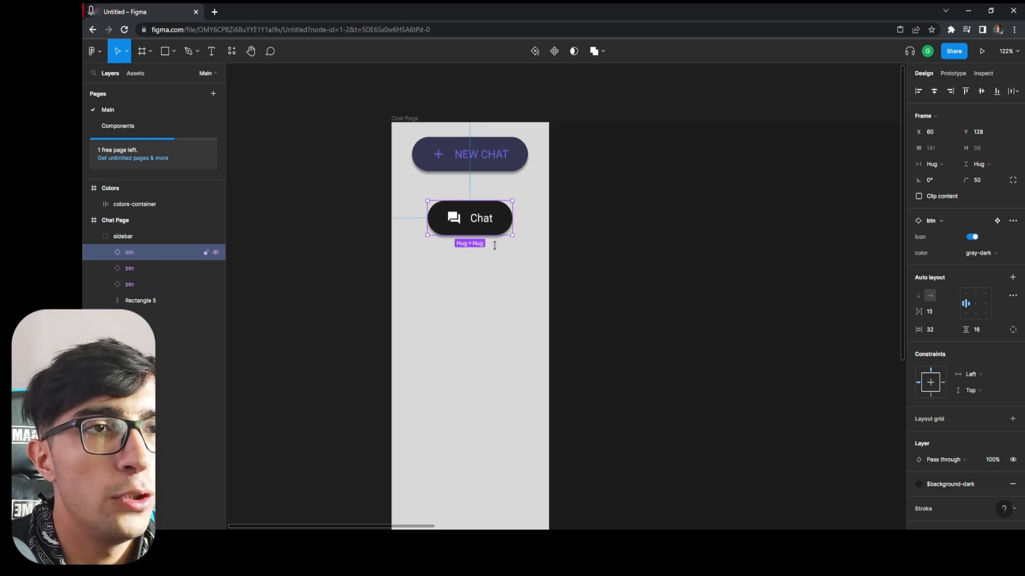
Duplicate the gray-dark Chat button and place the copy directly below it at Y 208.
scroll(521, 274, "down", 1)
scroll(522, 255, "down", 3)
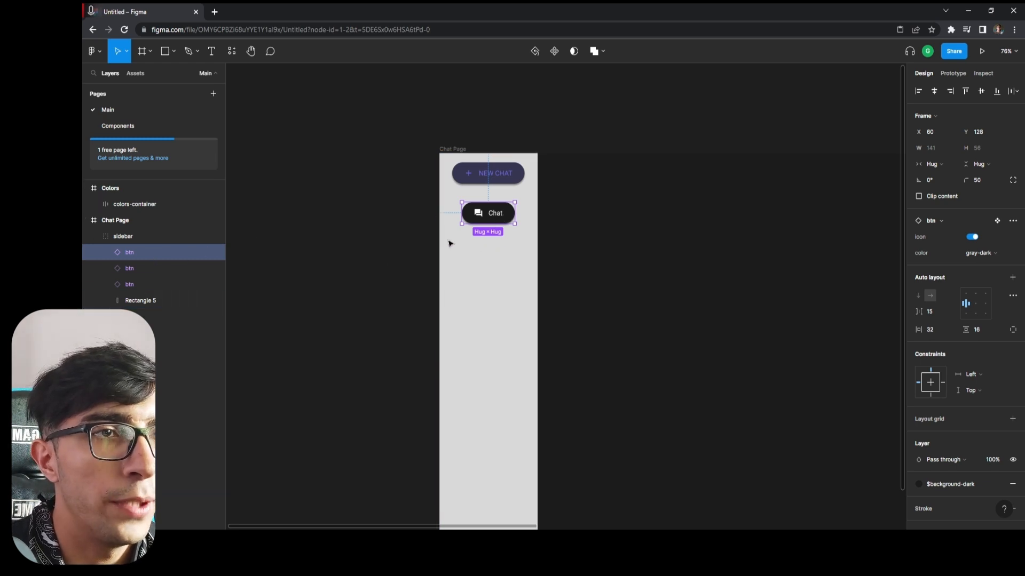
key("ctrl+d")
left_click_drag(495, 217, 497, 247)
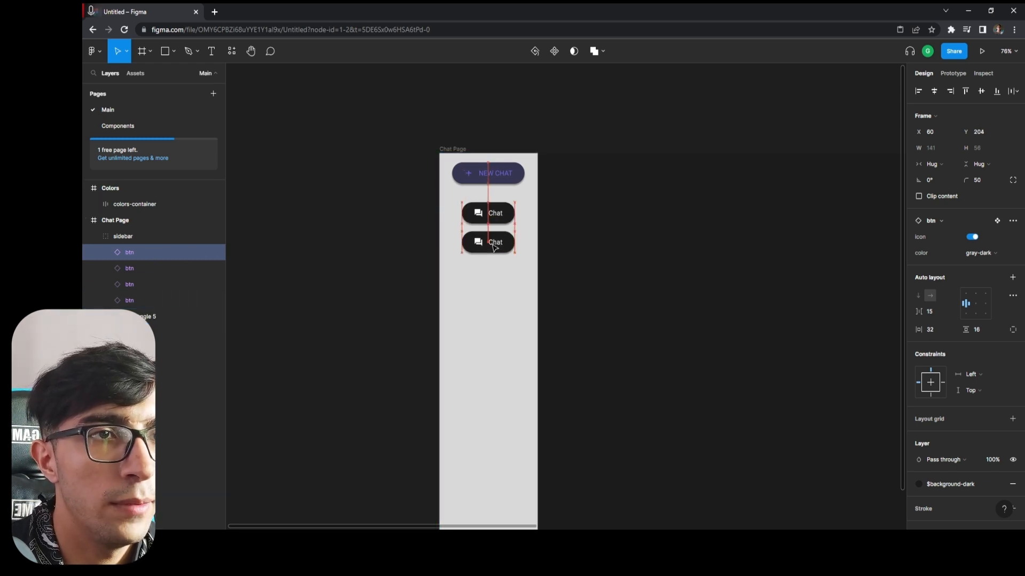
key("Down")
key("Down")
key("Down")
key("Down")
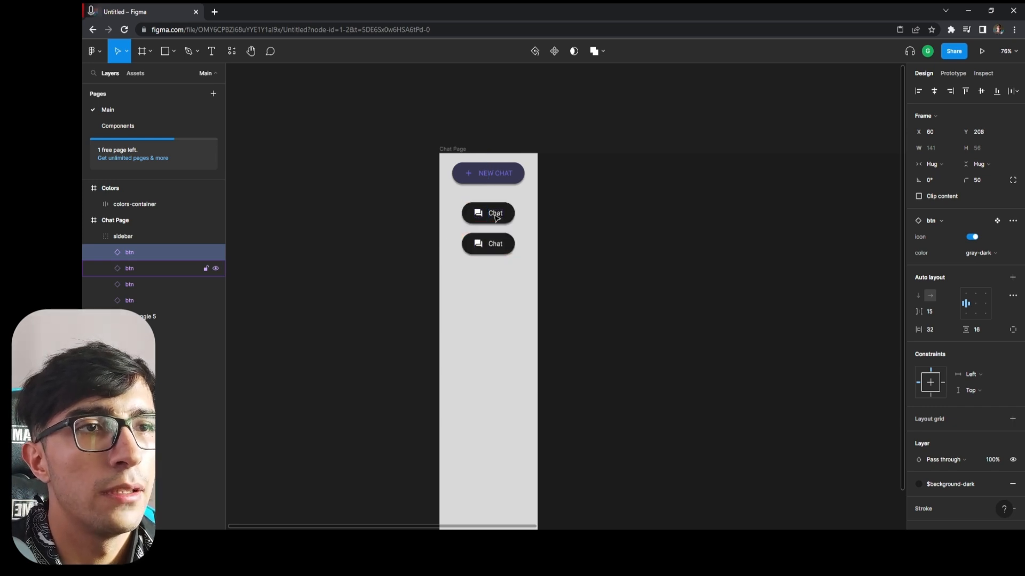
Wrap the two Chat buttons in a vertical auto layout frame and name it chats.
scroll(556, 240, "up", 3)
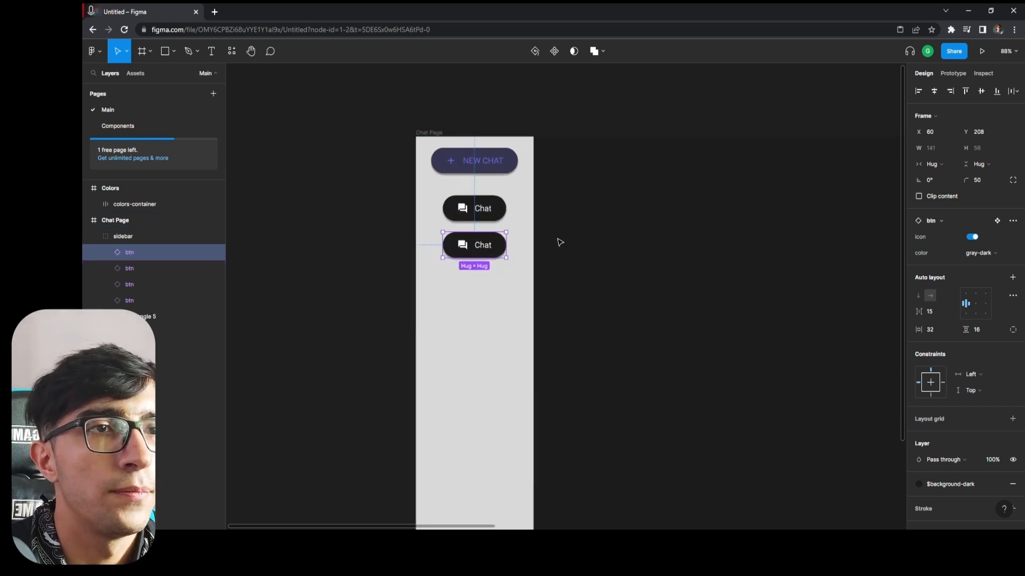
left_click(143, 266)
left_click(145, 255, "shift")
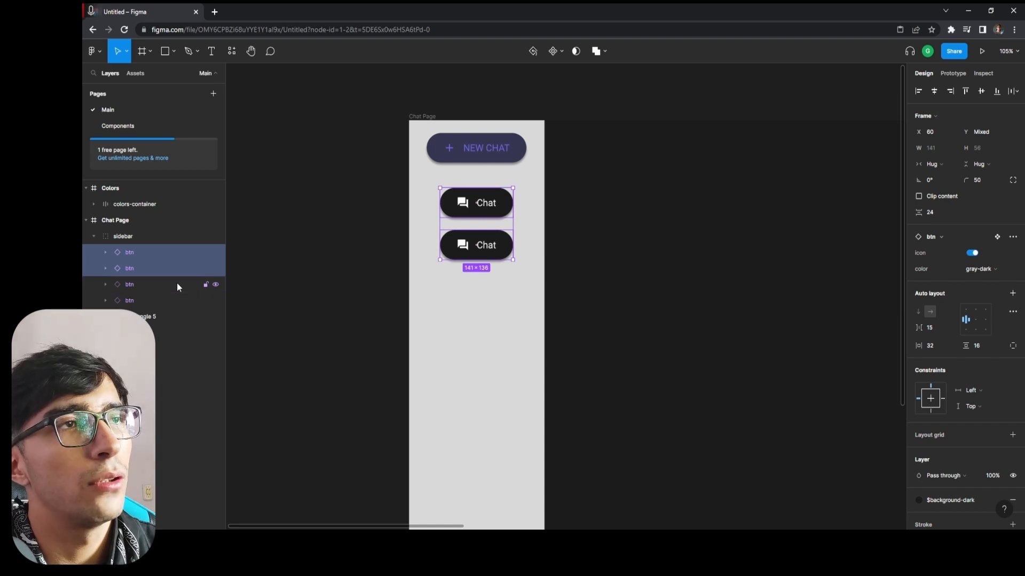
key("shift+a")
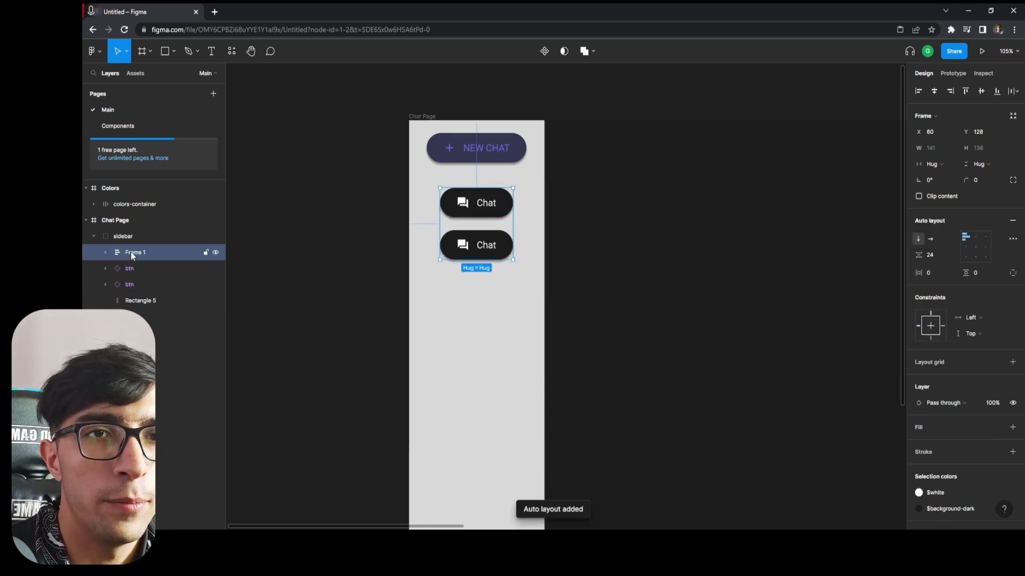
double_click(130, 252)
type("chats")
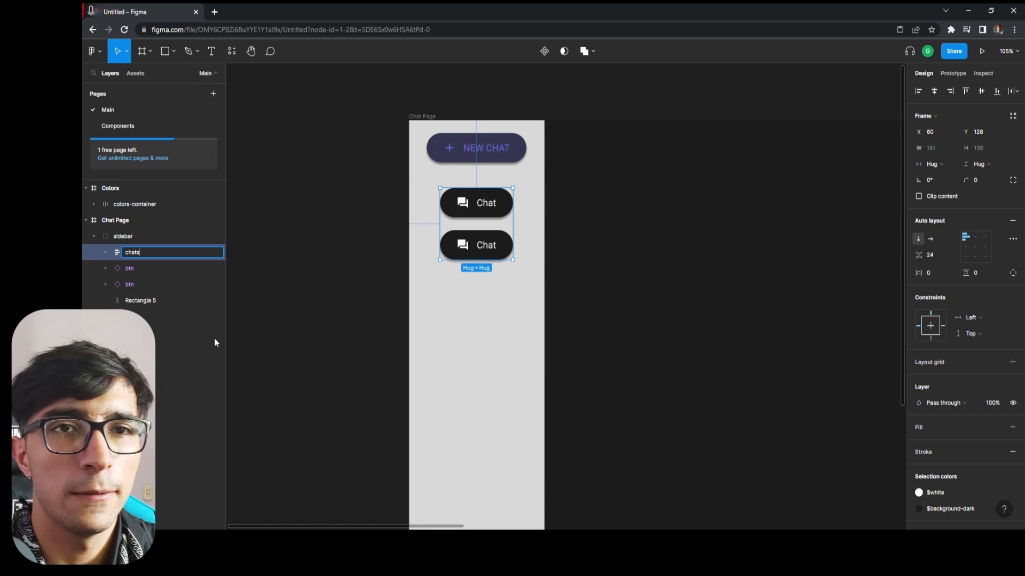
key("Return")
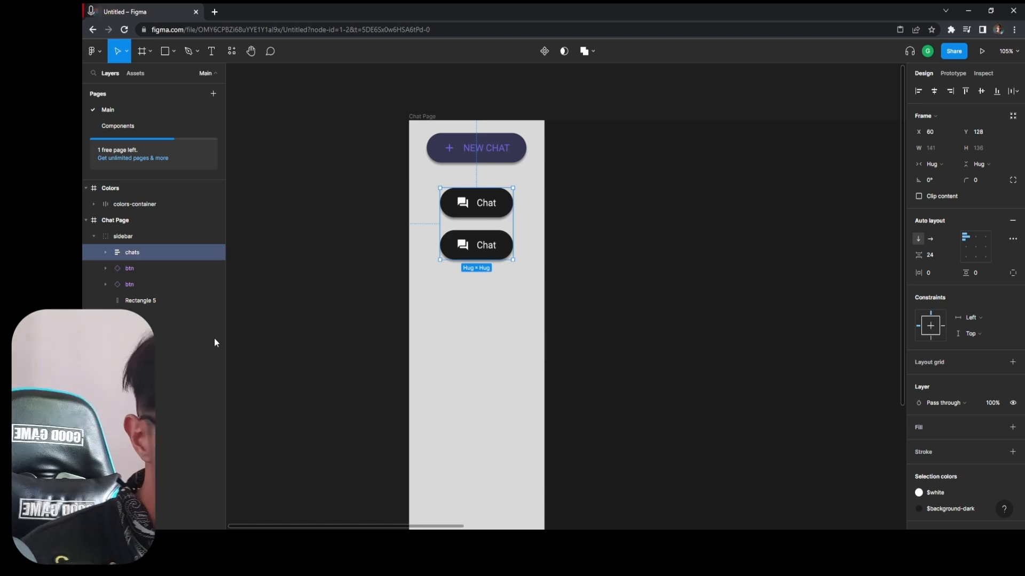
Duplicate the Chat button repeatedly inside the chats frame until the column holds twelve buttons and reaches the Light mode button.
left_click(140, 267)
left_click(137, 259)
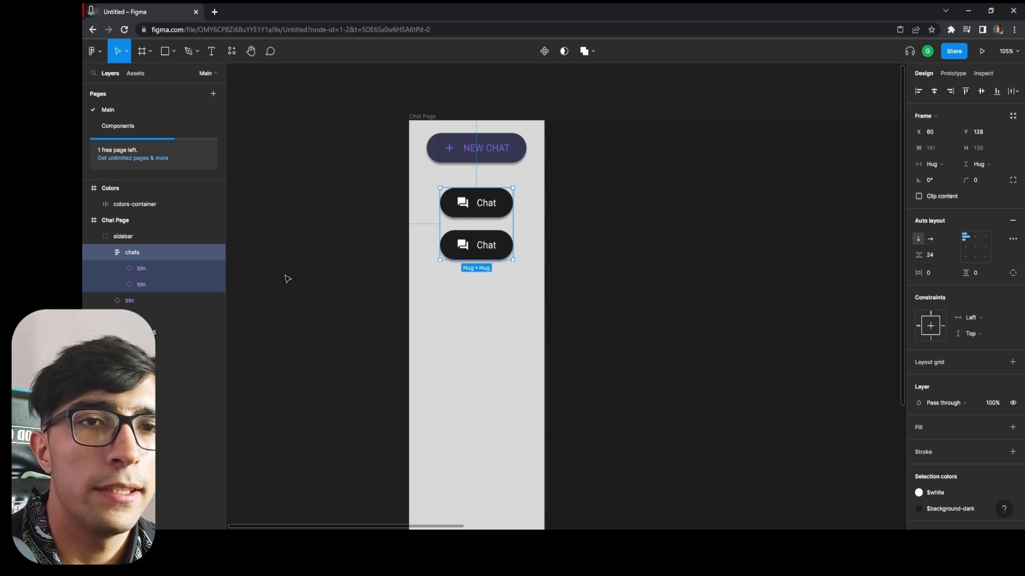
left_click(168, 270)
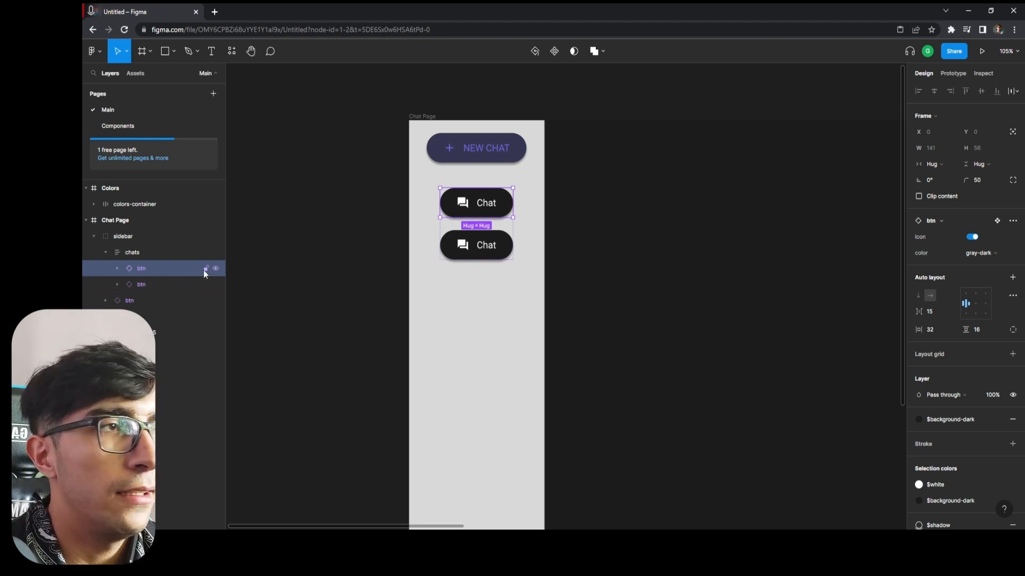
key("ctrl+d")
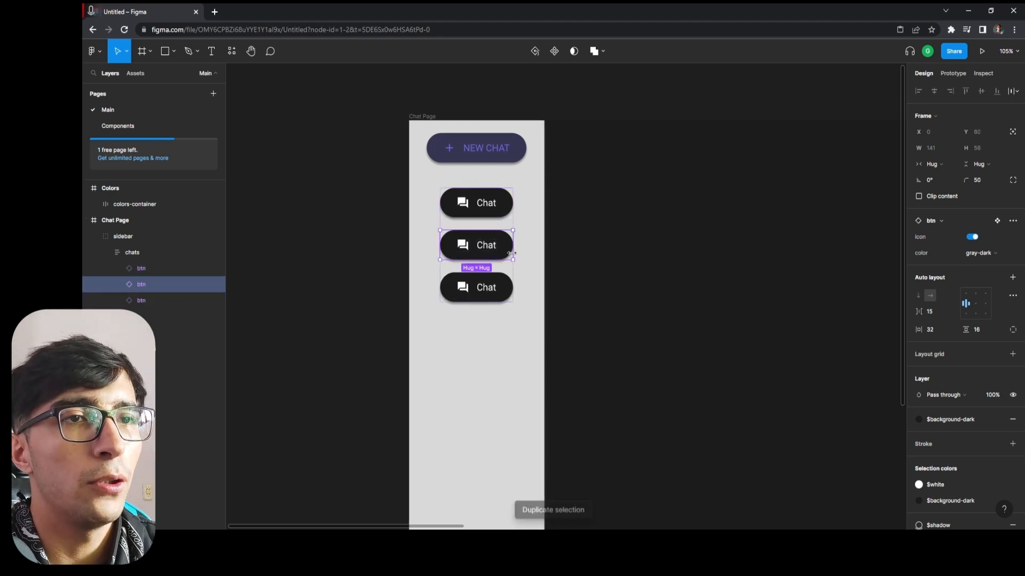
key("ctrl+d")
key("ctrl+d")
scroll(598, 368, "down", 3)
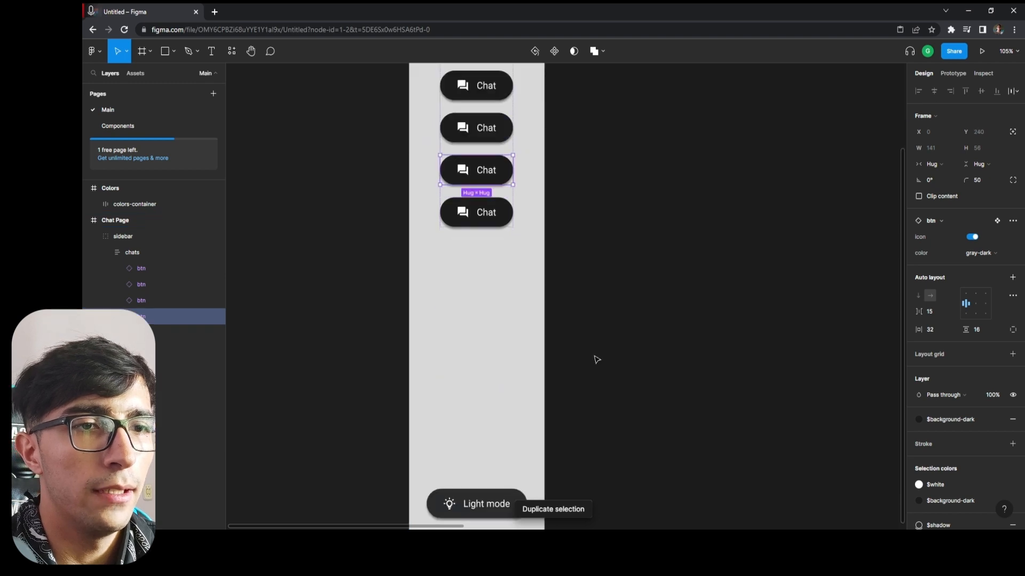
key("ctrl+d")
key("ctrl+d")
key("ctrl+d")
scroll(585, 291, "down", 2)
key("ctrl+d")
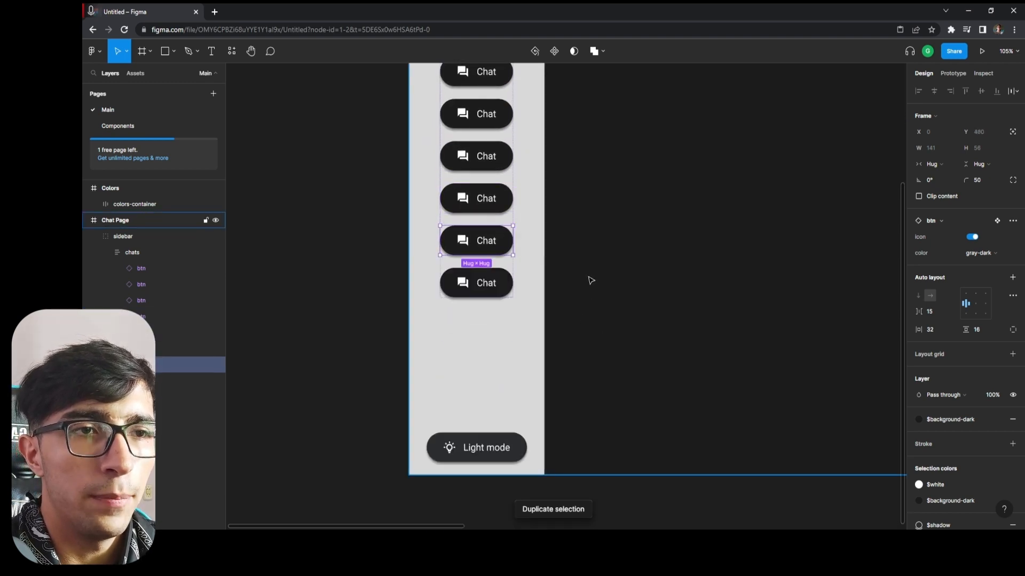
key("ctrl+d")
key("ctrl+d")
key("ctrl+d")
key("ctrl+d")
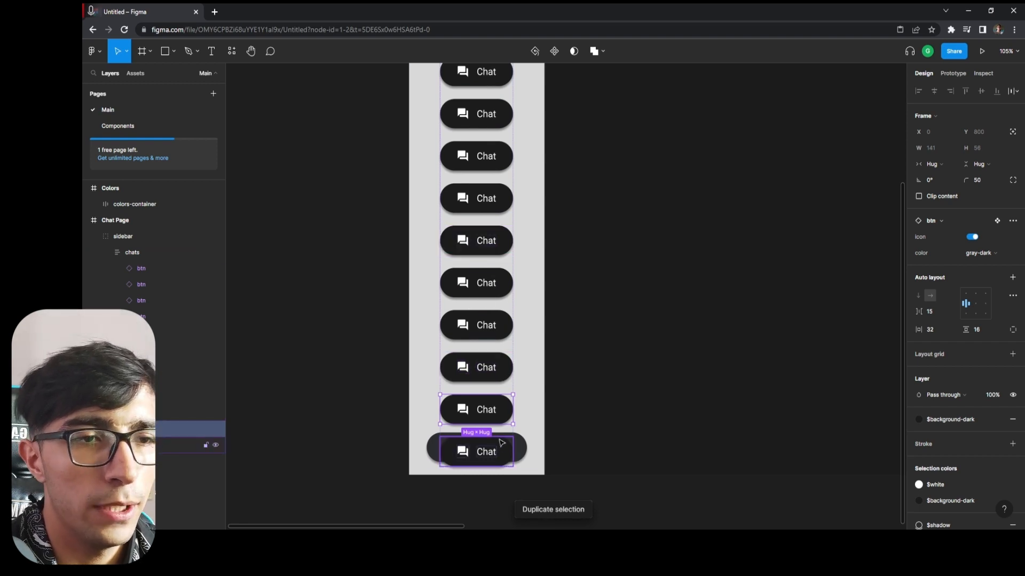
Switch the chats frame's vertical resizing to Fixed and set its height to 600.
scroll(594, 256, "up", 2)
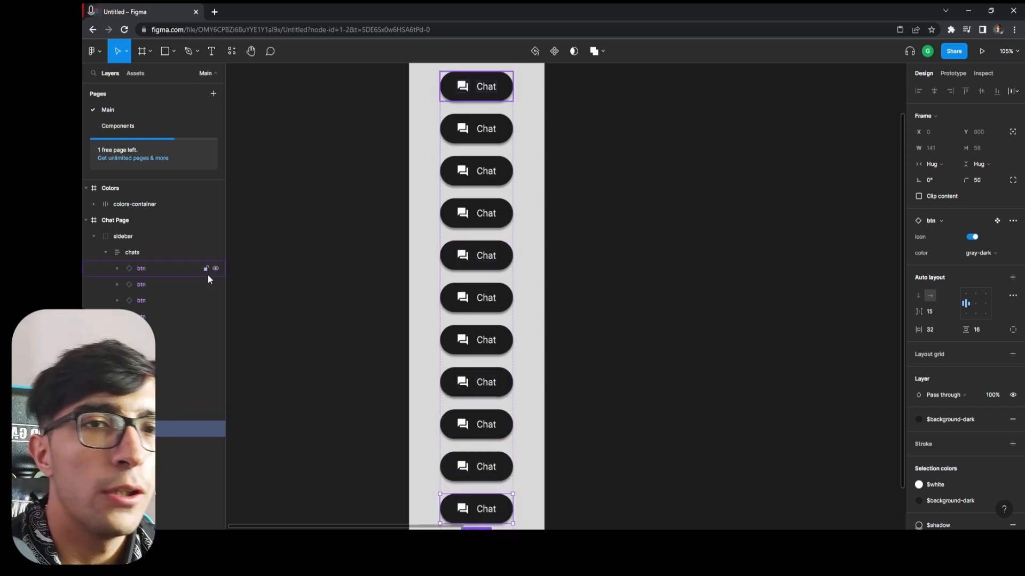
left_click(149, 254)
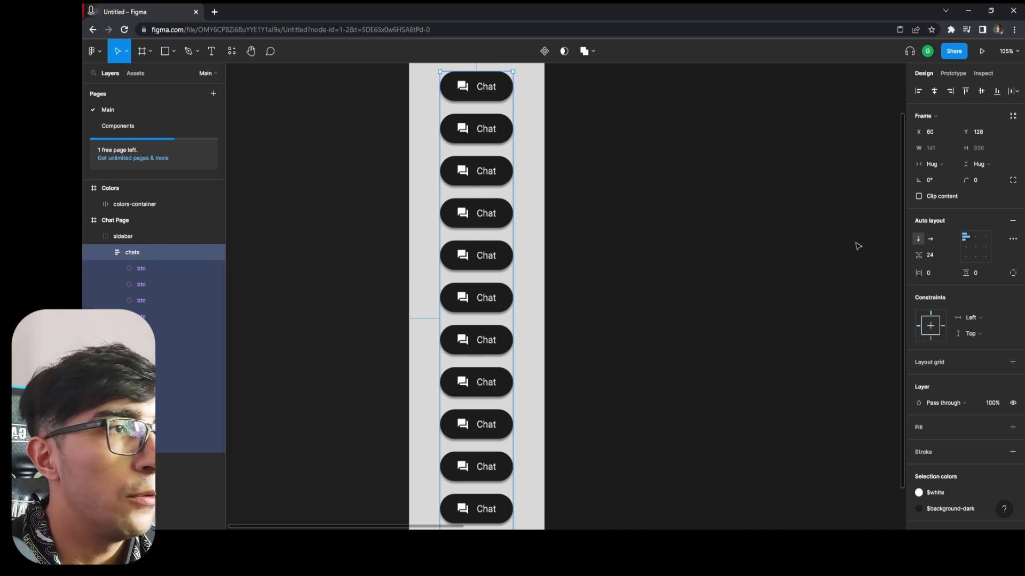
scroll(482, 233, "up", 2)
scroll(523, 237, "up", 2)
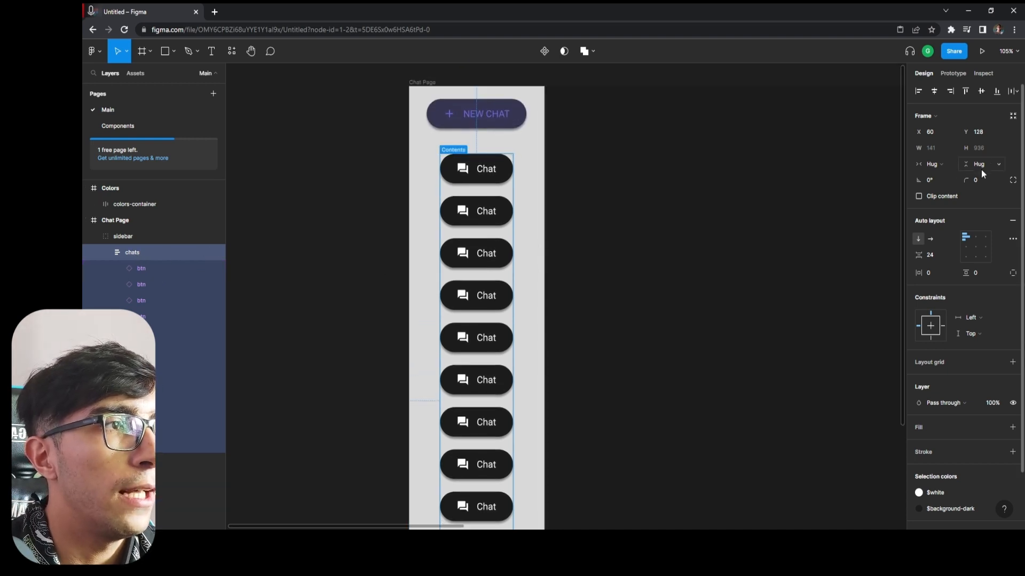
left_click(984, 165)
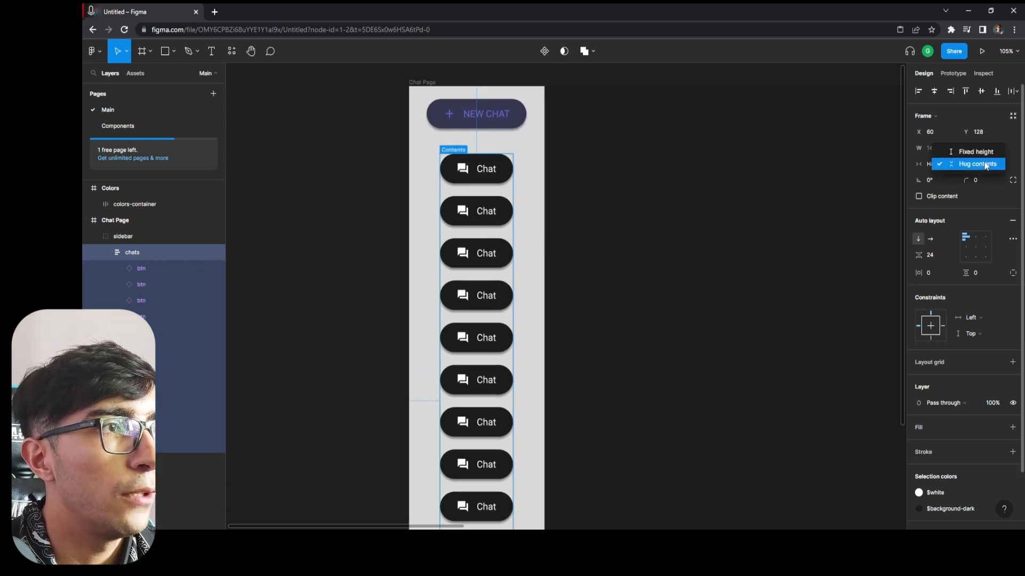
left_click(981, 149)
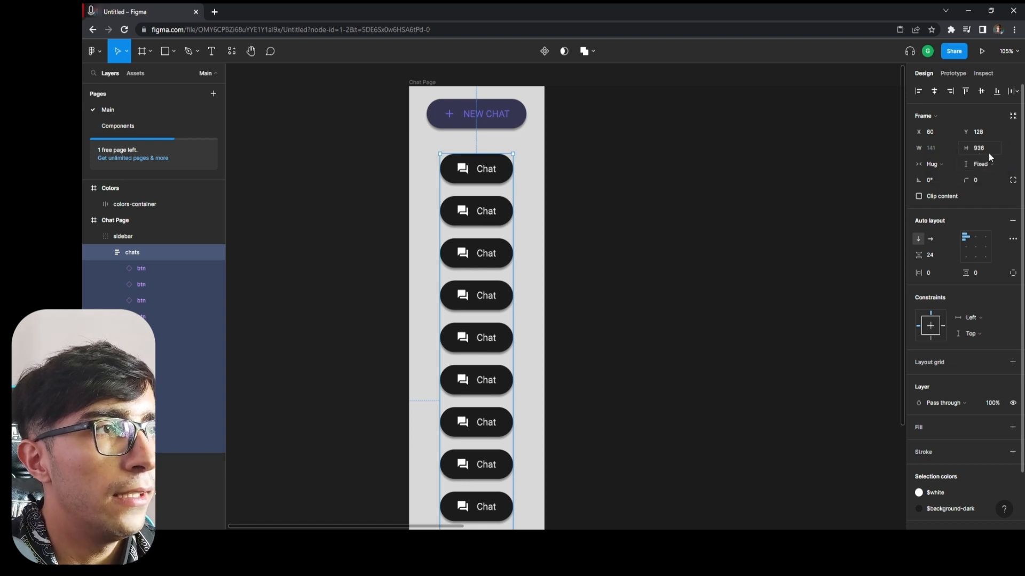
left_click(987, 166)
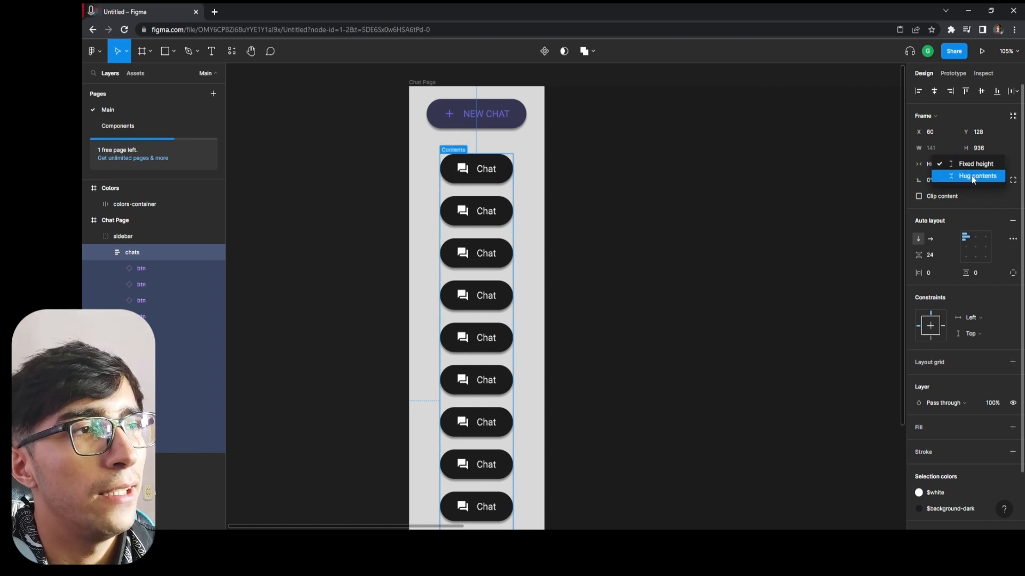
left_click(974, 166)
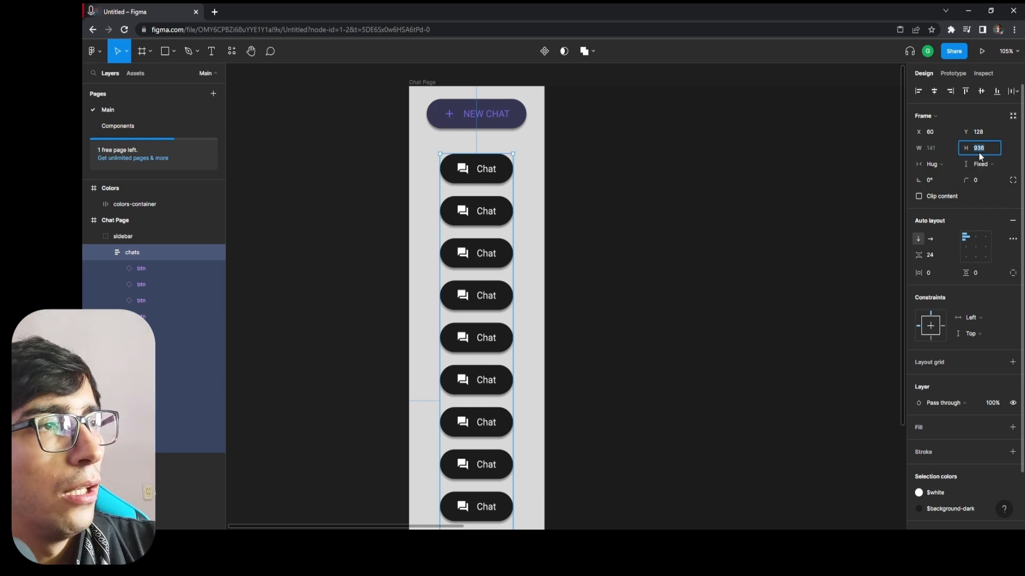
scroll(606, 254, "down", 3)
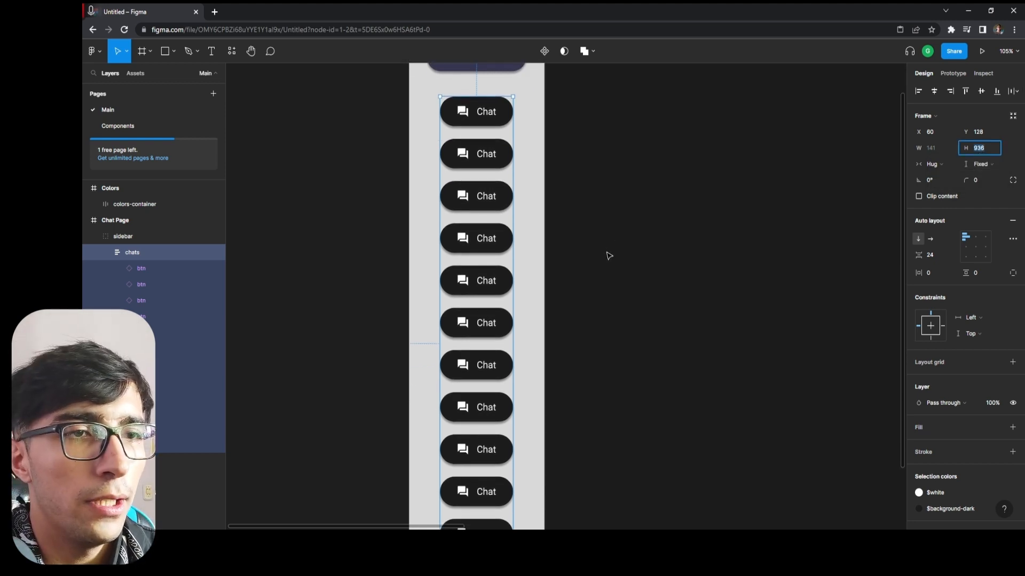
scroll(603, 251, "up", 5)
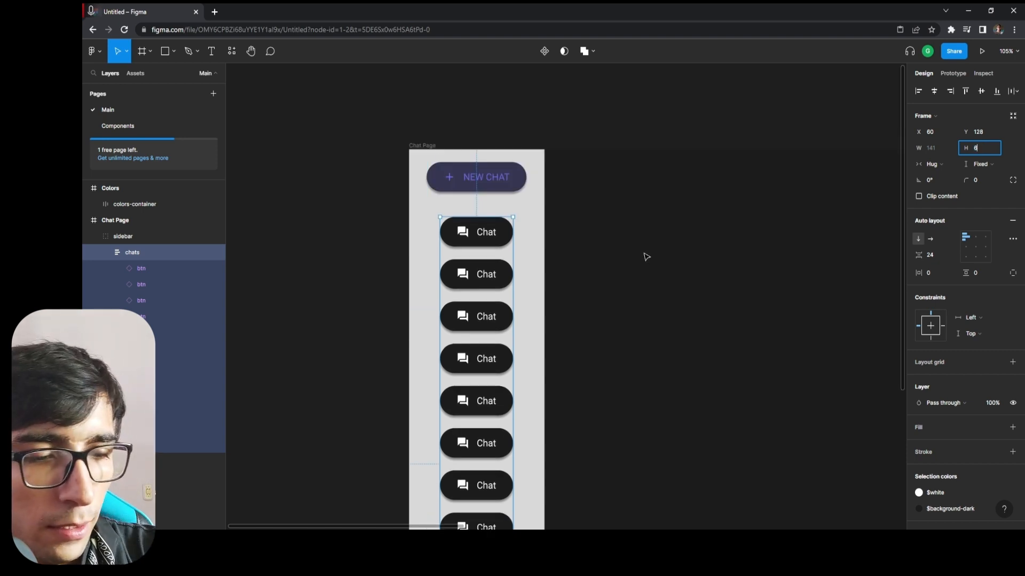
key("Return")
scroll(629, 272, "down", 3)
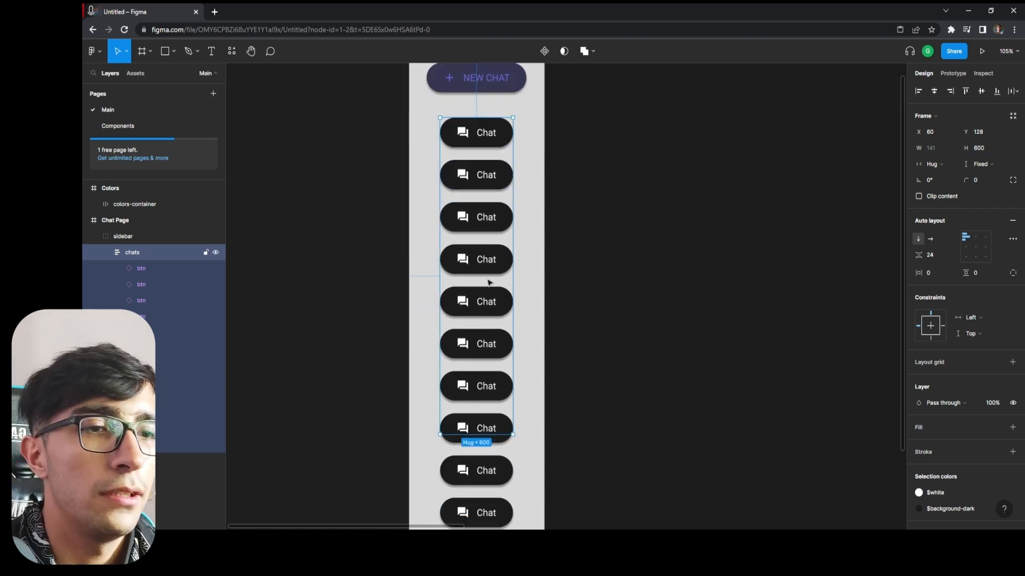
Clip the content of the chats frame and set its overflow scroll behavior to Vertical.
left_click(919, 197)
scroll(634, 320, "down", 1)
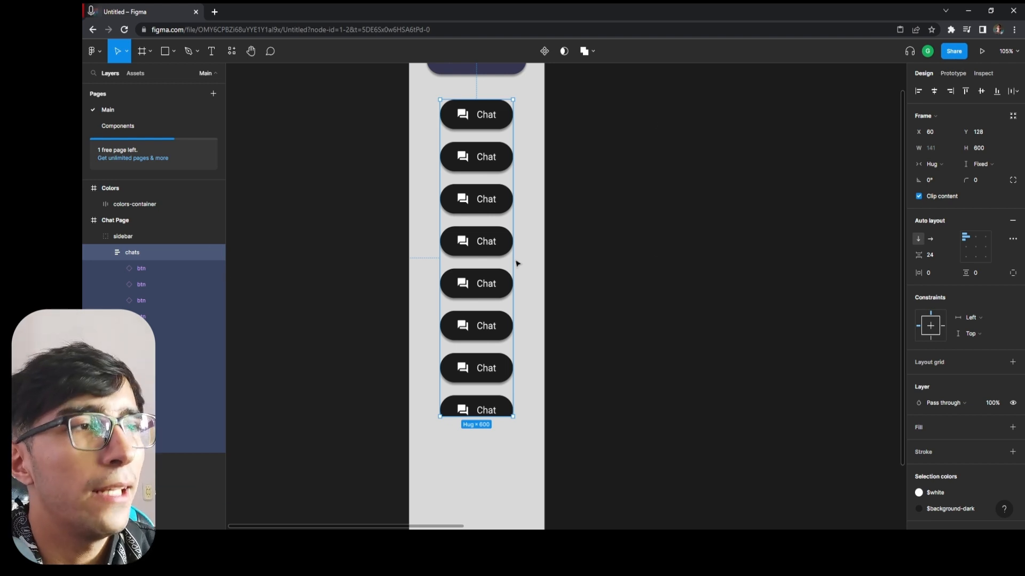
left_click(958, 75)
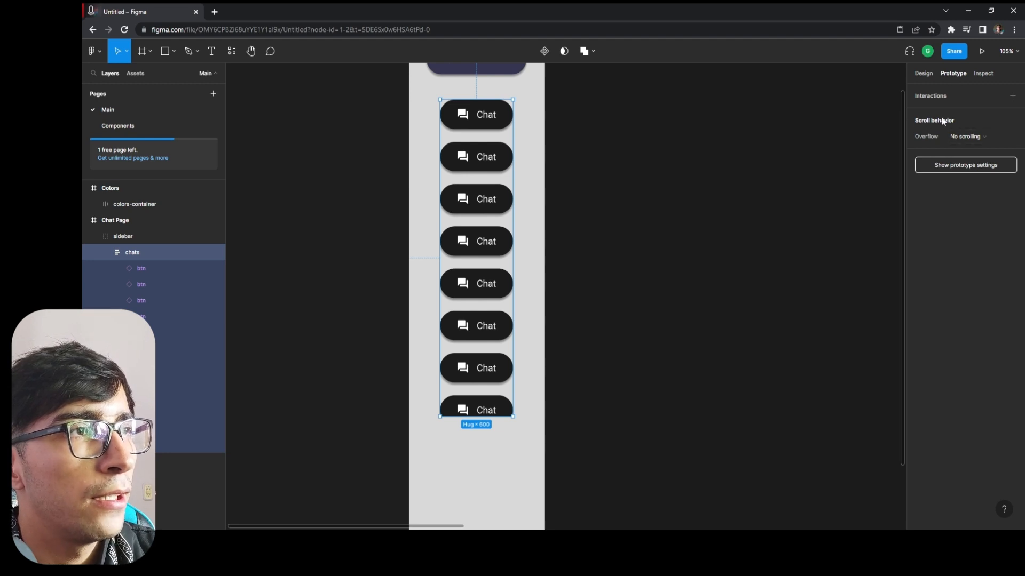
left_click(972, 135)
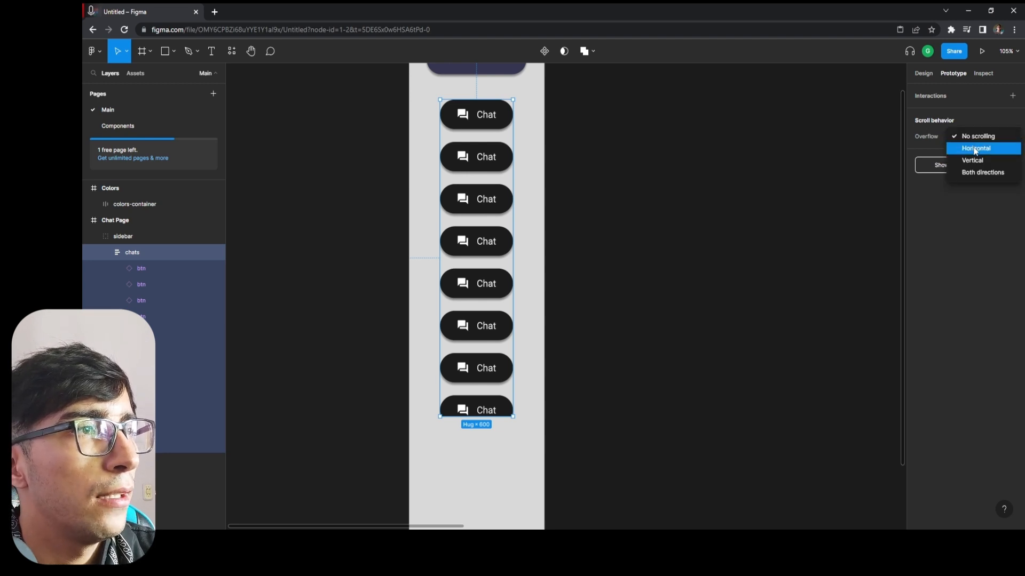
left_click(972, 161)
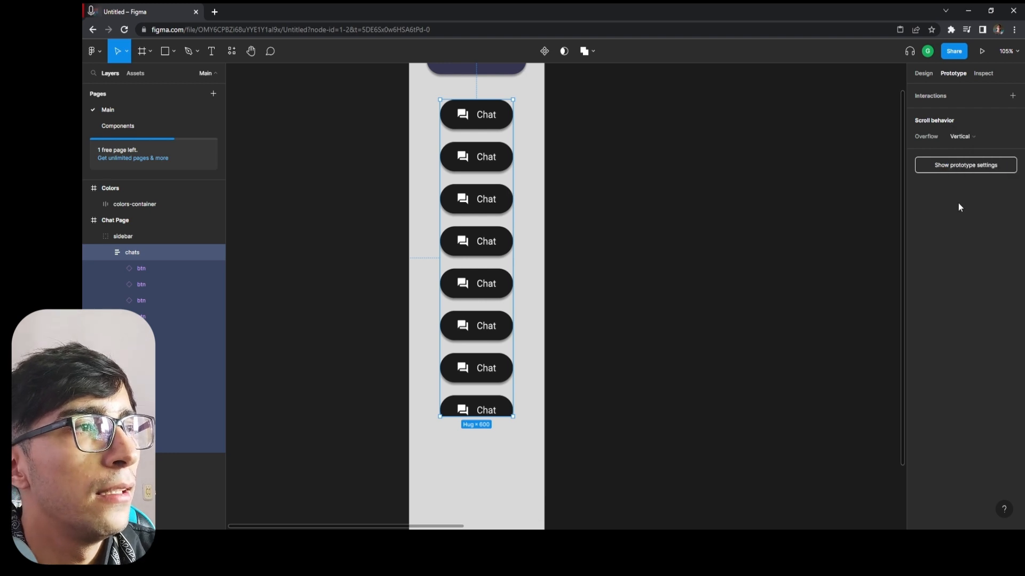
Preview the prototype, test scrolling of the chats list, and return to the design file with nothing selected.
left_click(984, 52)
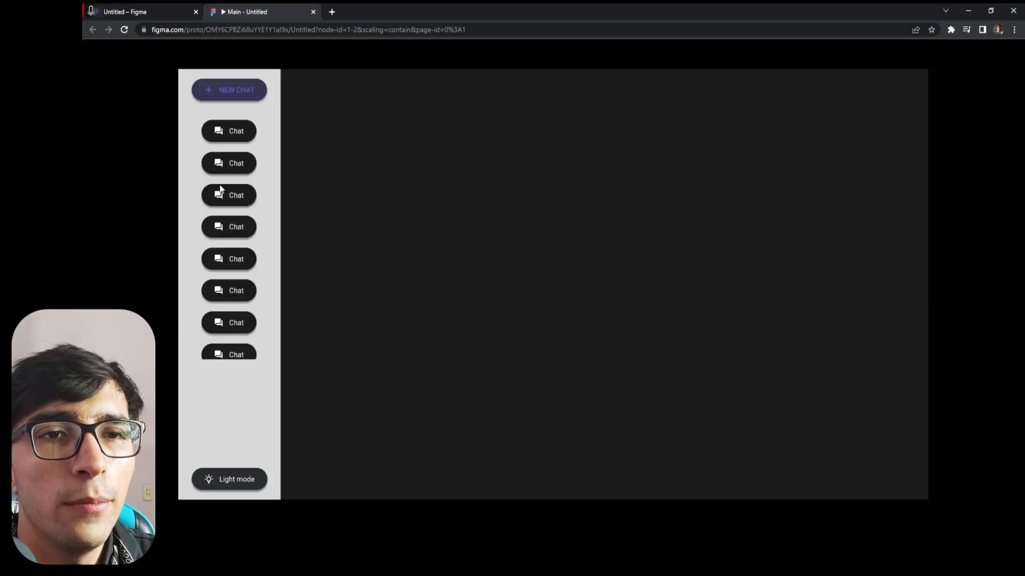
scroll(223, 309, "down", 1)
scroll(233, 280, "up", 1)
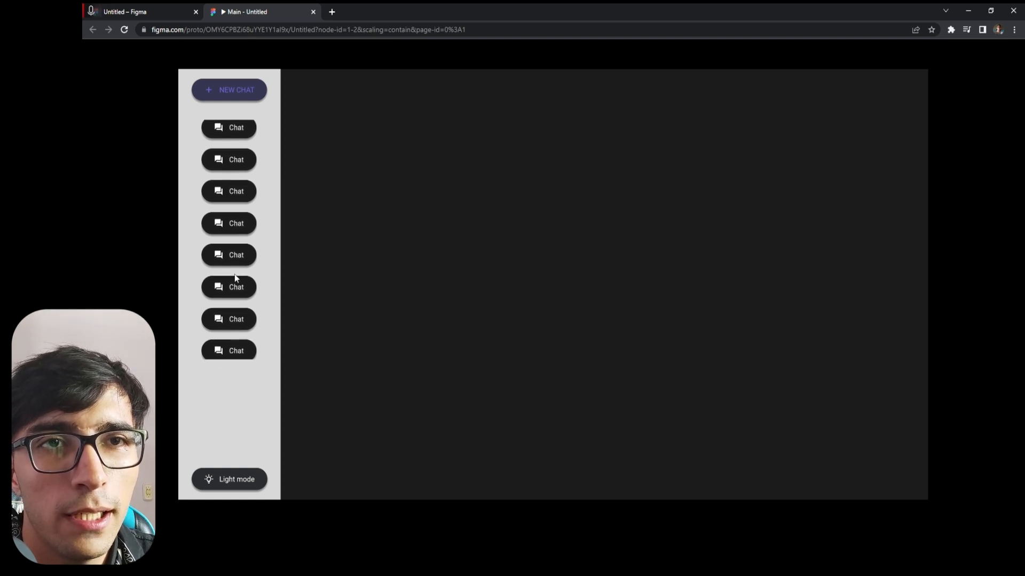
scroll(227, 250, "down", 1)
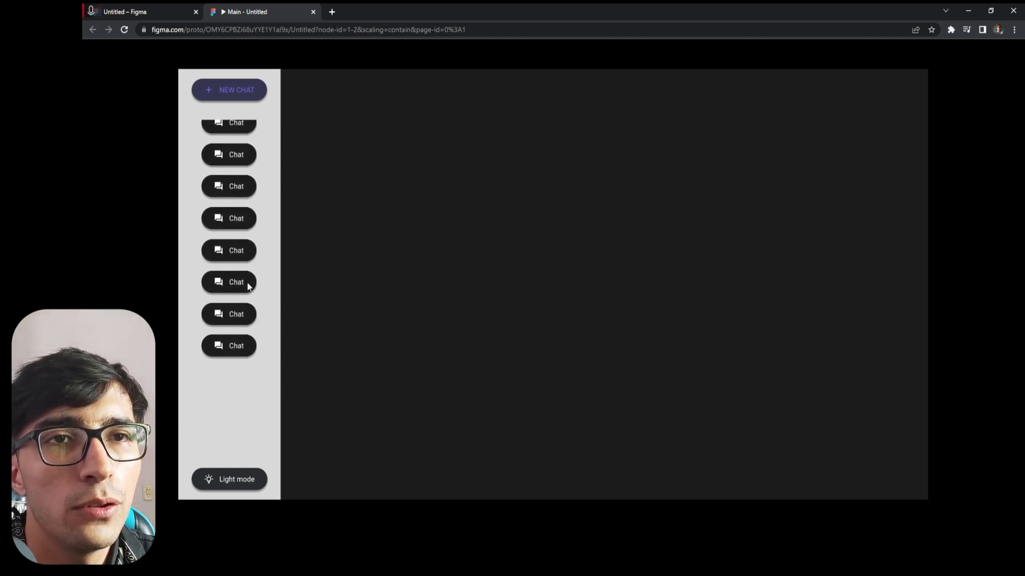
scroll(242, 252, "up", 1)
scroll(235, 275, "down", 1)
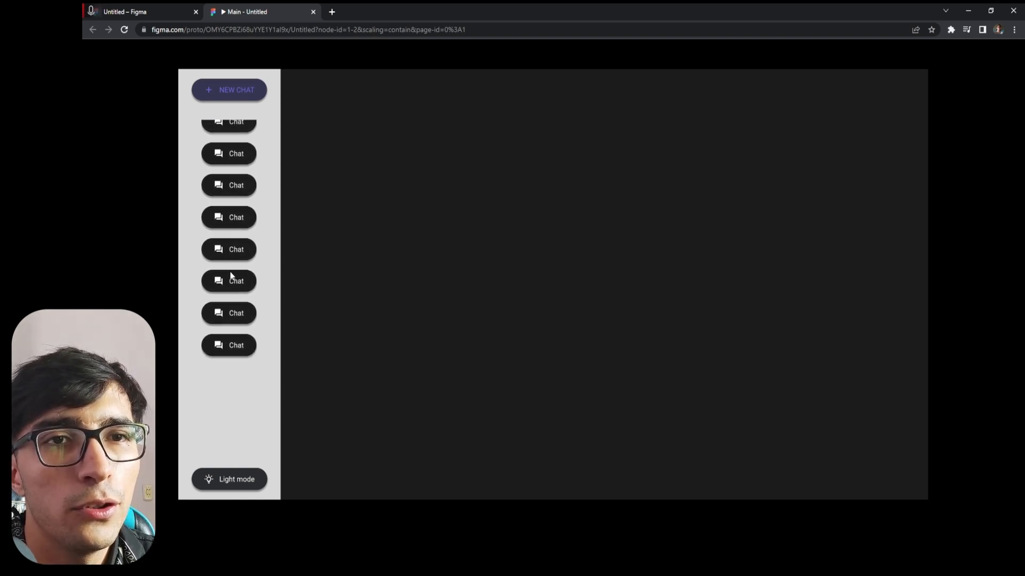
scroll(236, 270, "up", 1)
scroll(223, 207, "down", 1)
scroll(221, 256, "up", 1)
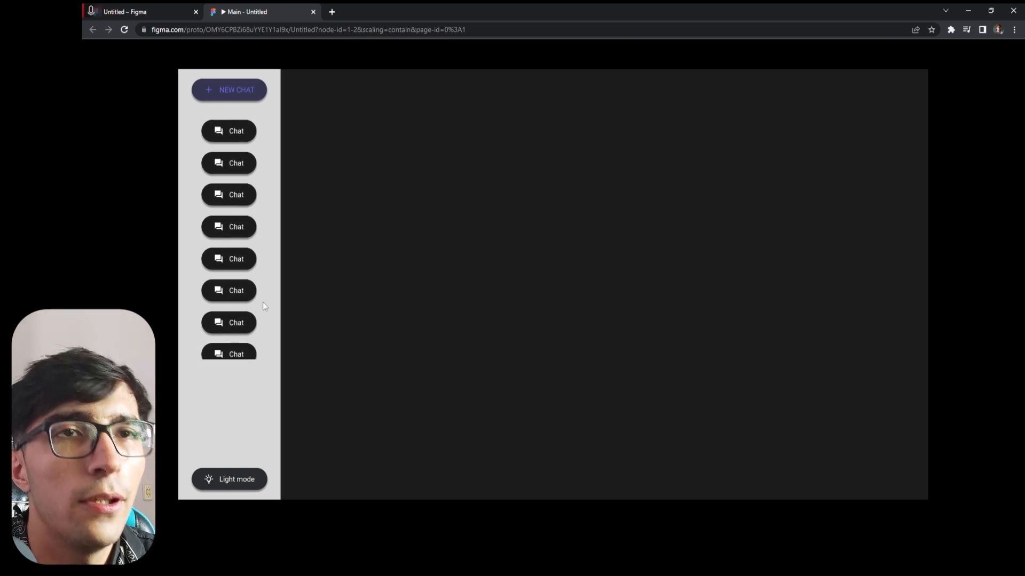
left_click(170, 6)
middle_click(268, 3)
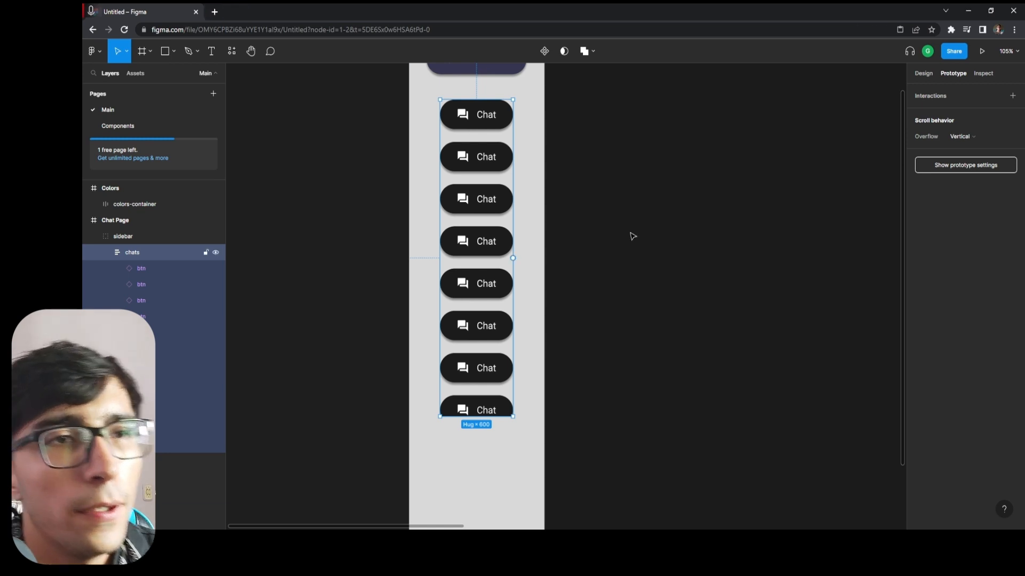
scroll(641, 384, "down", 1)
left_click(387, 430)
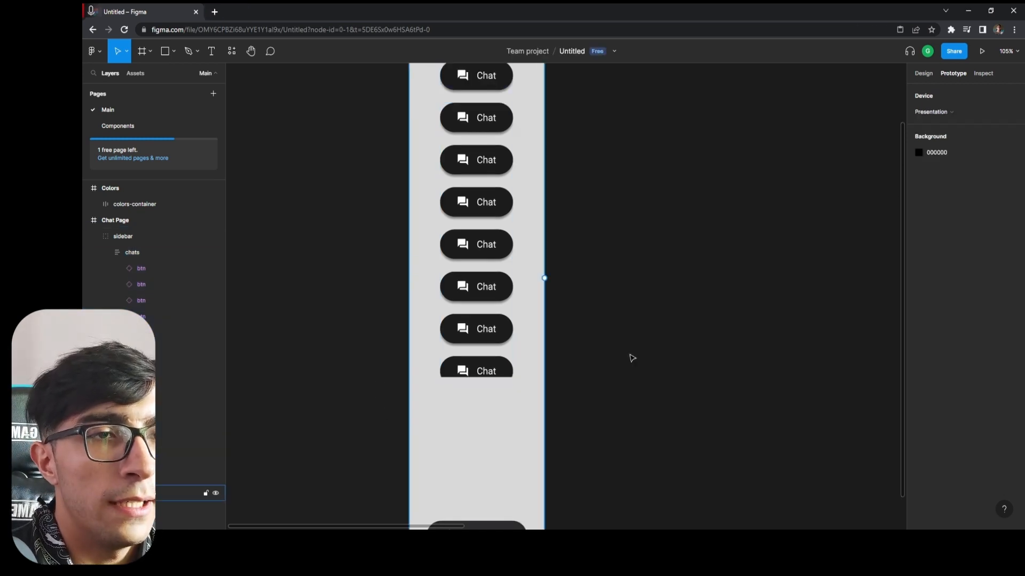
Hide the grey D9D9D9 fill of the sidebar's background rectangle on the Chat Page and deselect it.
scroll(683, 346, "down", 1)
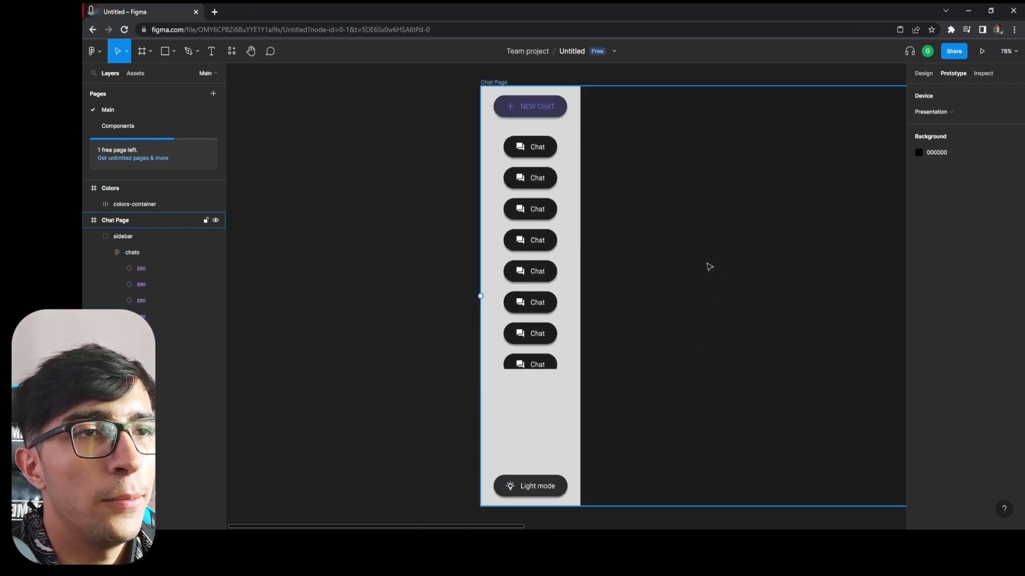
scroll(706, 264, "down", 1)
scroll(709, 258, "right", 1)
scroll(731, 249, "right", 5)
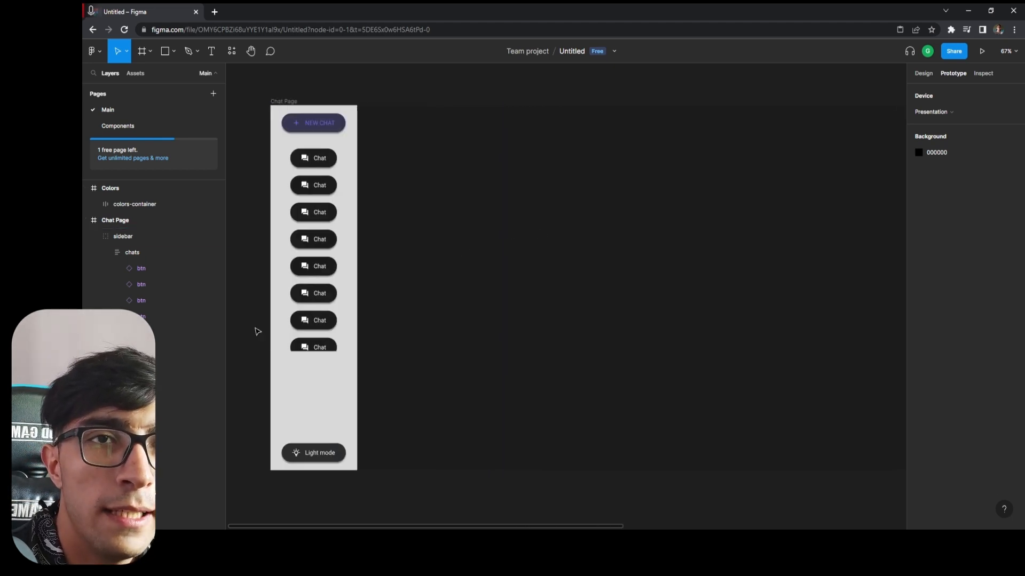
left_click(120, 236)
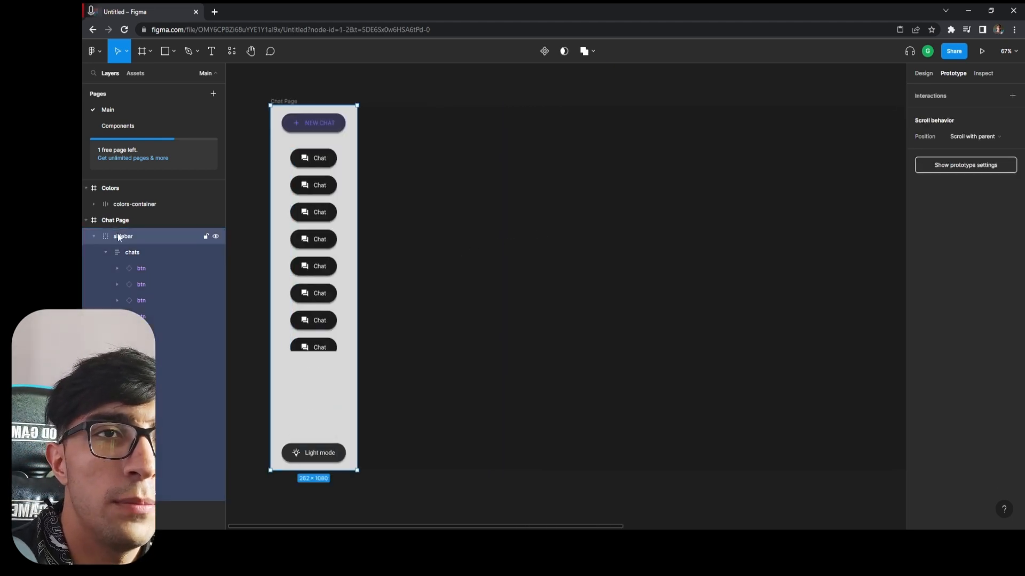
left_click(922, 74)
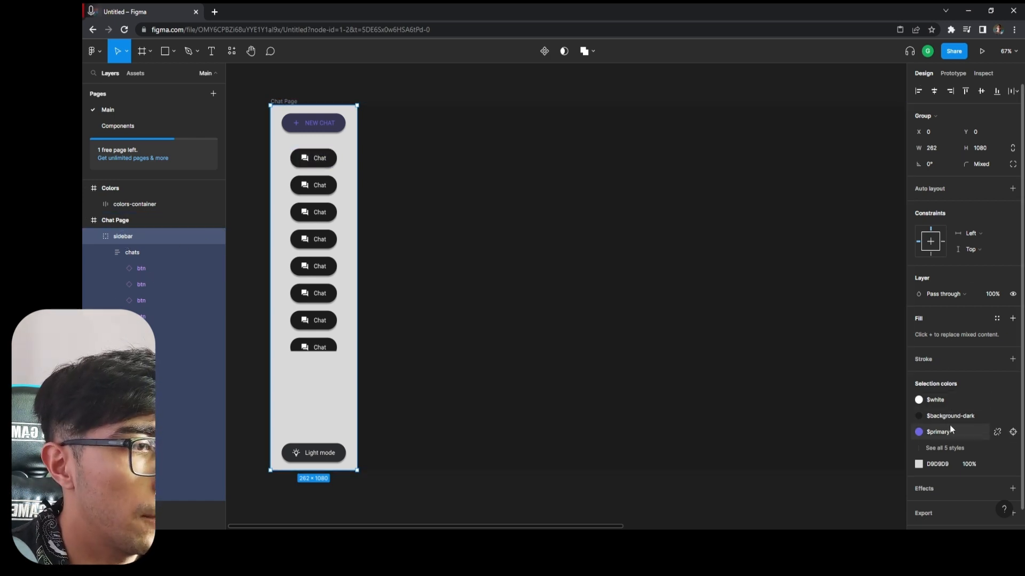
scroll(951, 425, "down", 1)
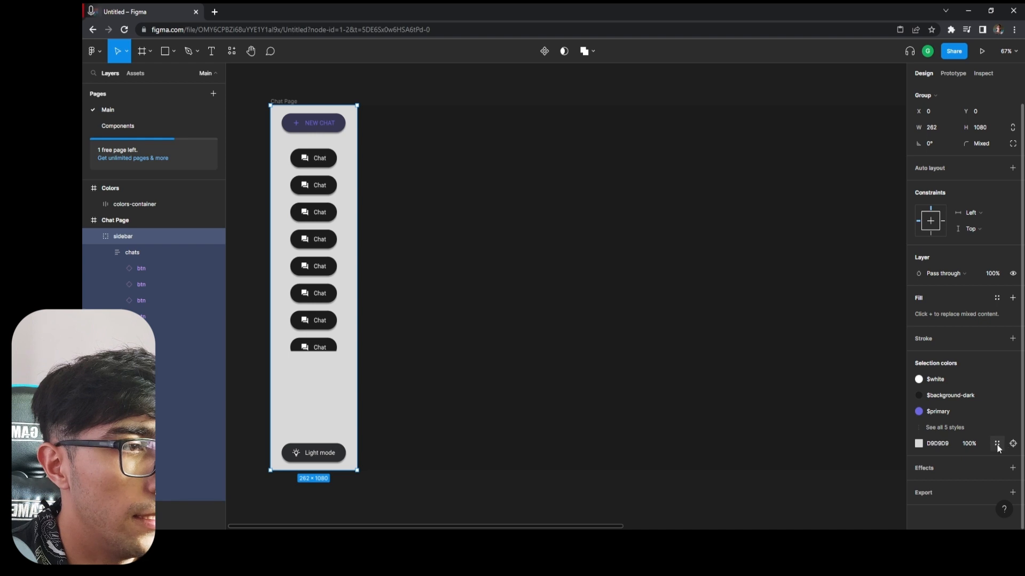
left_click(930, 445)
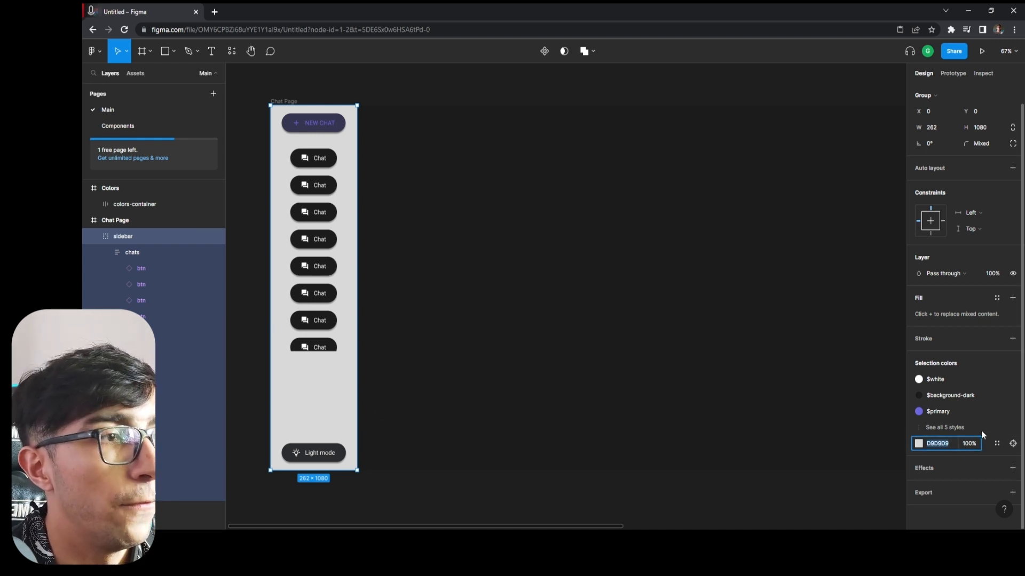
left_click(133, 493)
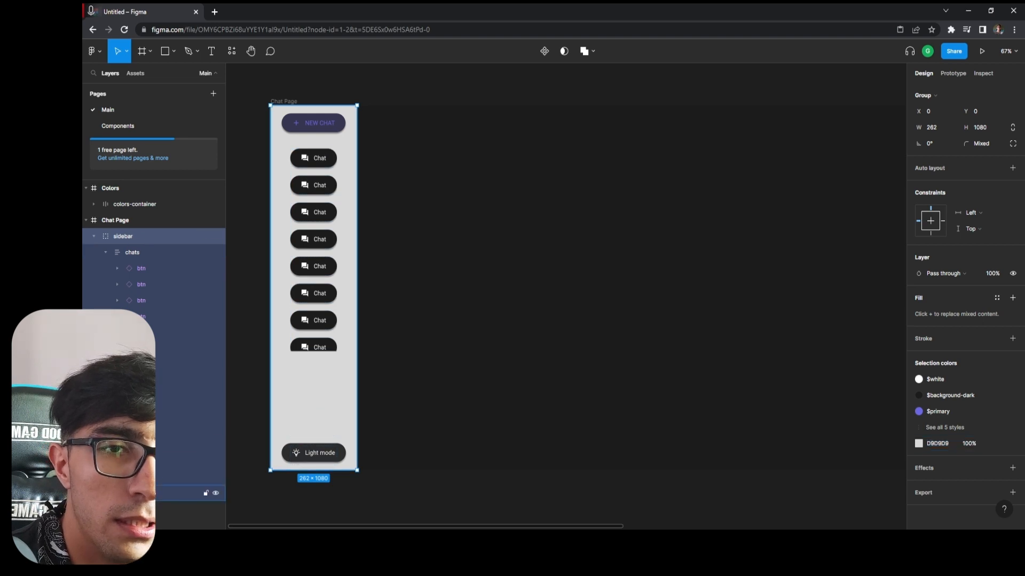
left_click(133, 493)
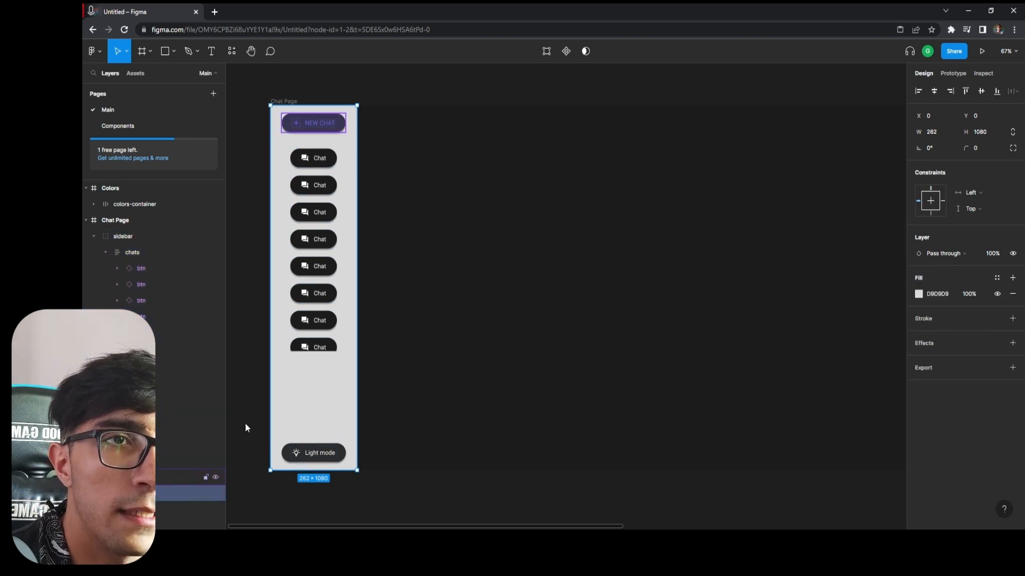
left_click(998, 295)
left_click(406, 253)
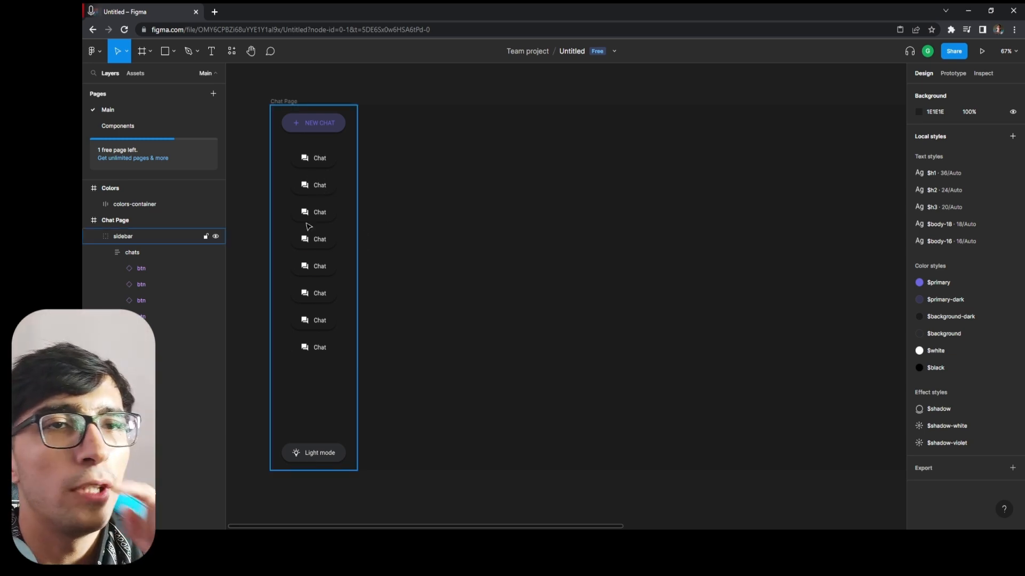
On the Components page, add a 1 px inside stroke in 000000 to the Chat button variant.
left_click(139, 77)
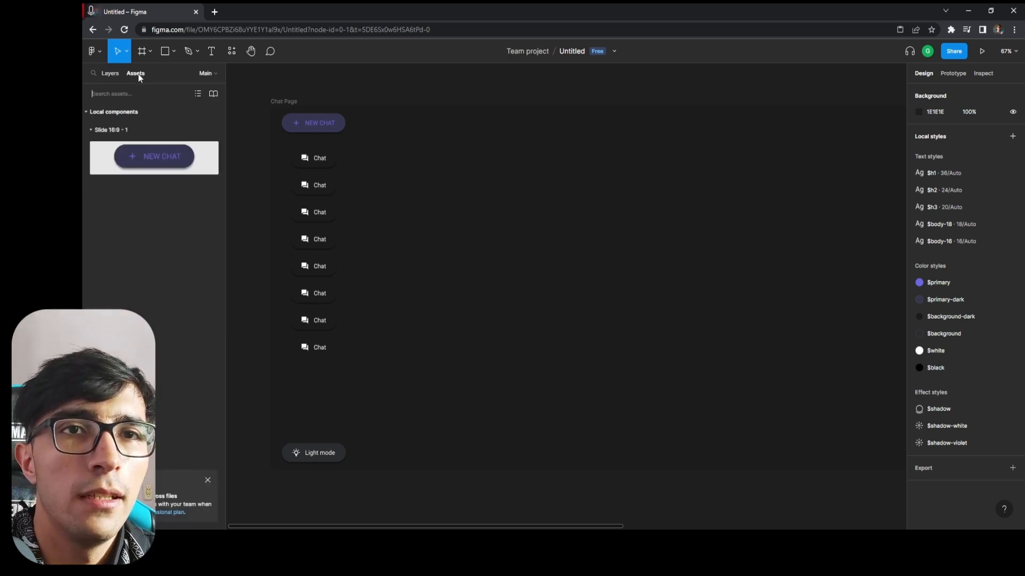
left_click(109, 74)
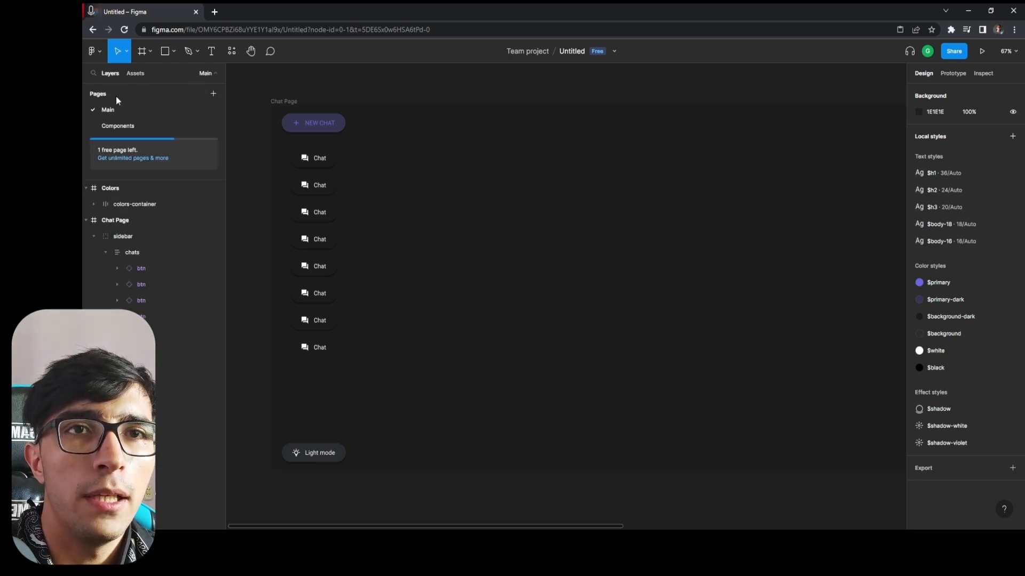
left_click(118, 125)
left_click(426, 411)
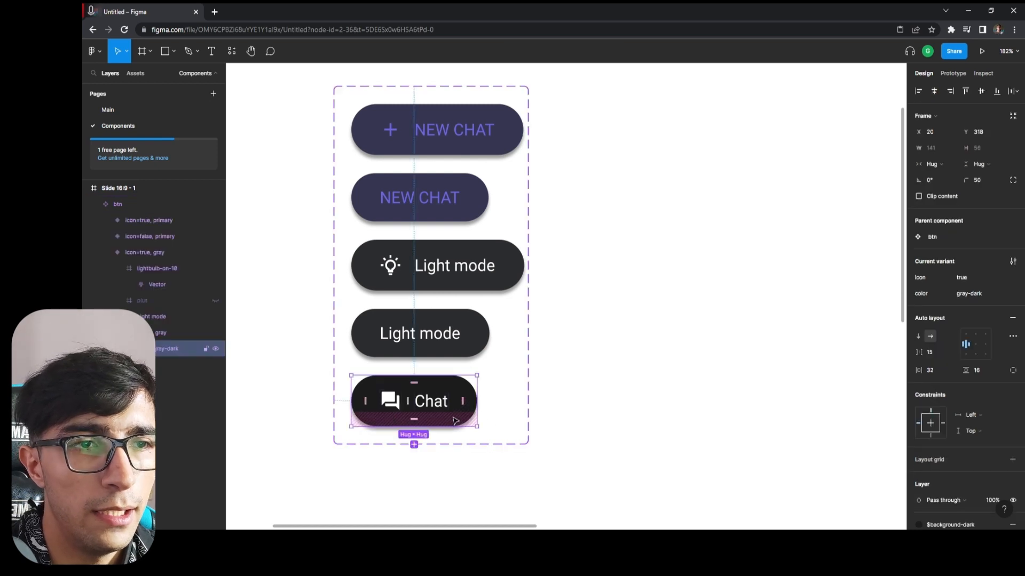
scroll(991, 338, "down", 3)
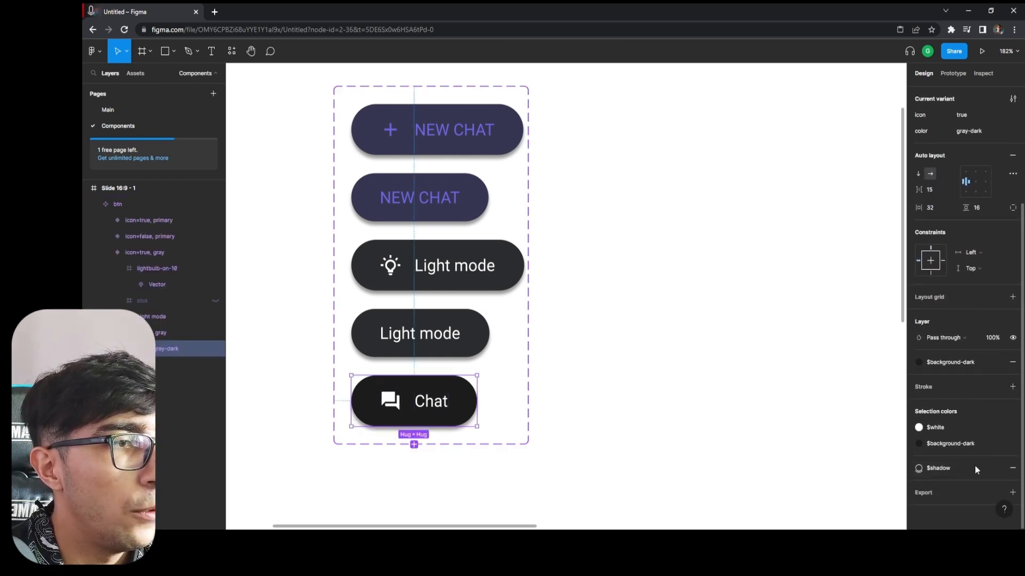
left_click(1012, 386)
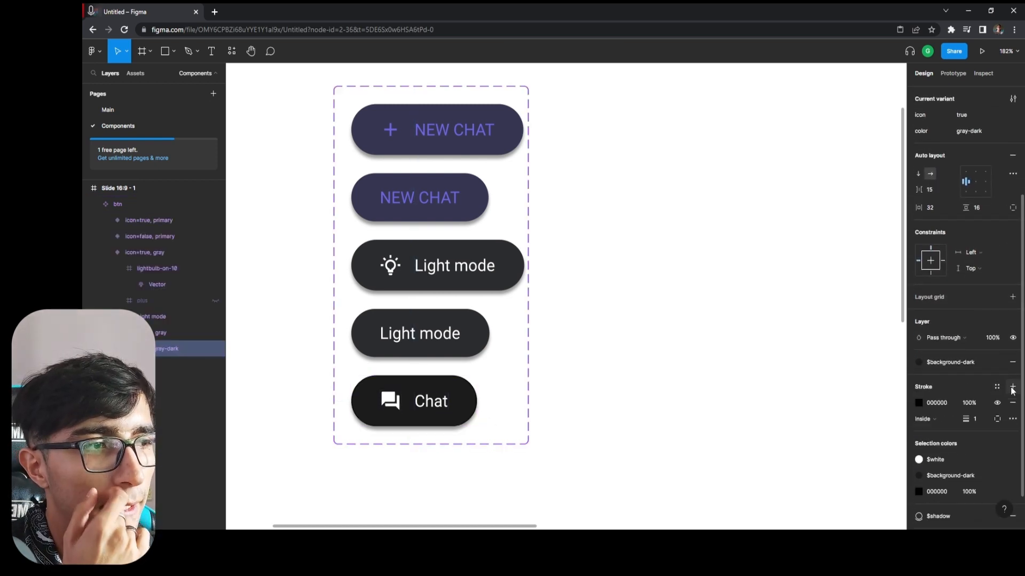
Try white (FFFFFF) as the Chat variant's stroke color and undo the color change.
left_click(936, 404)
left_click(918, 403)
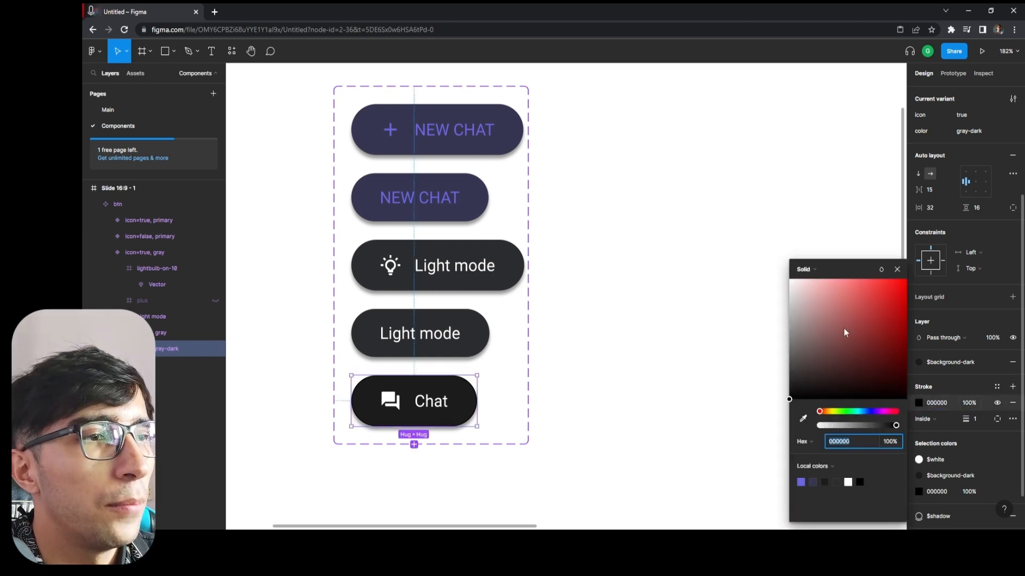
left_click_drag(843, 329, 721, 224)
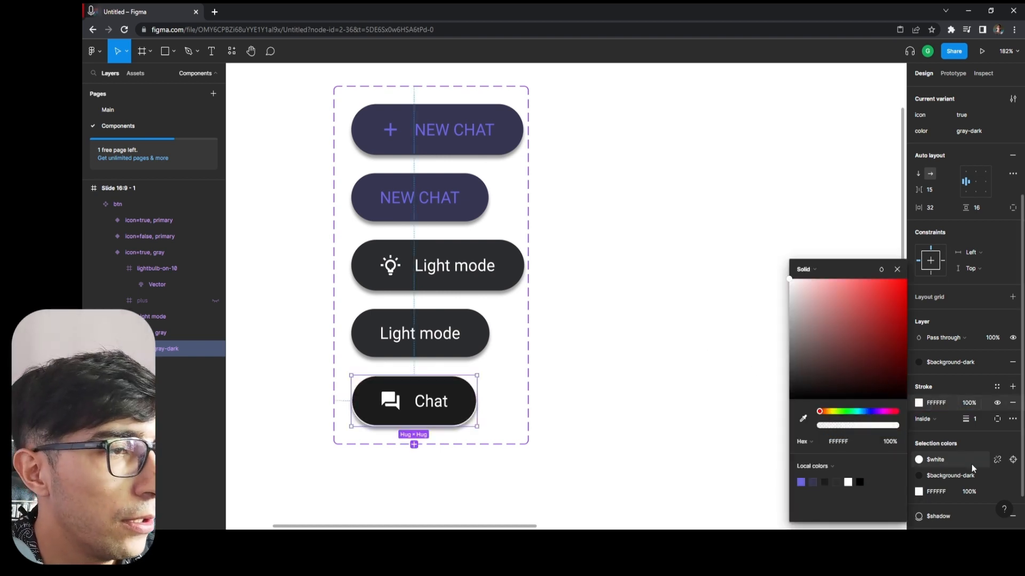
left_click(984, 427)
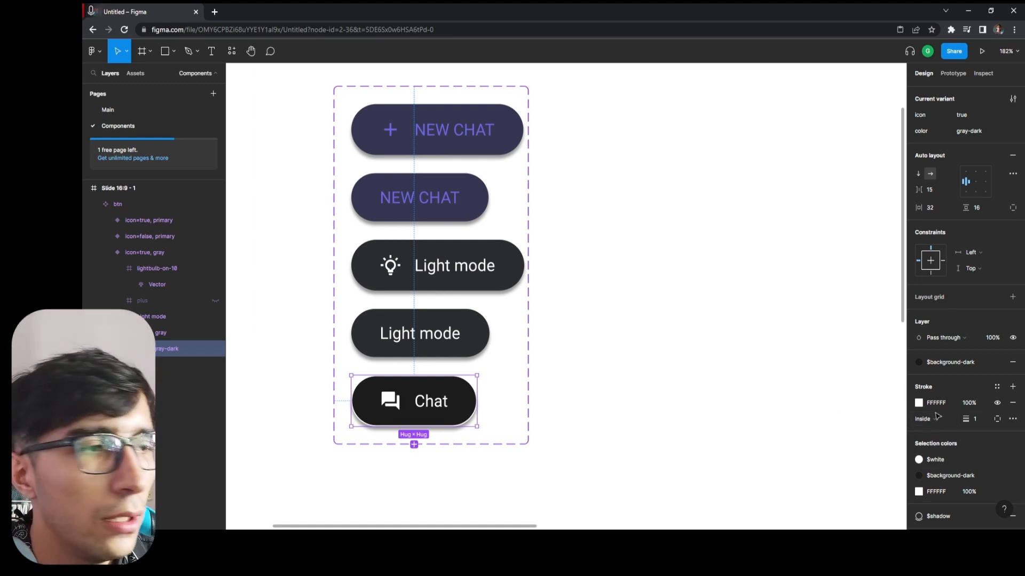
key("ctrl+z")
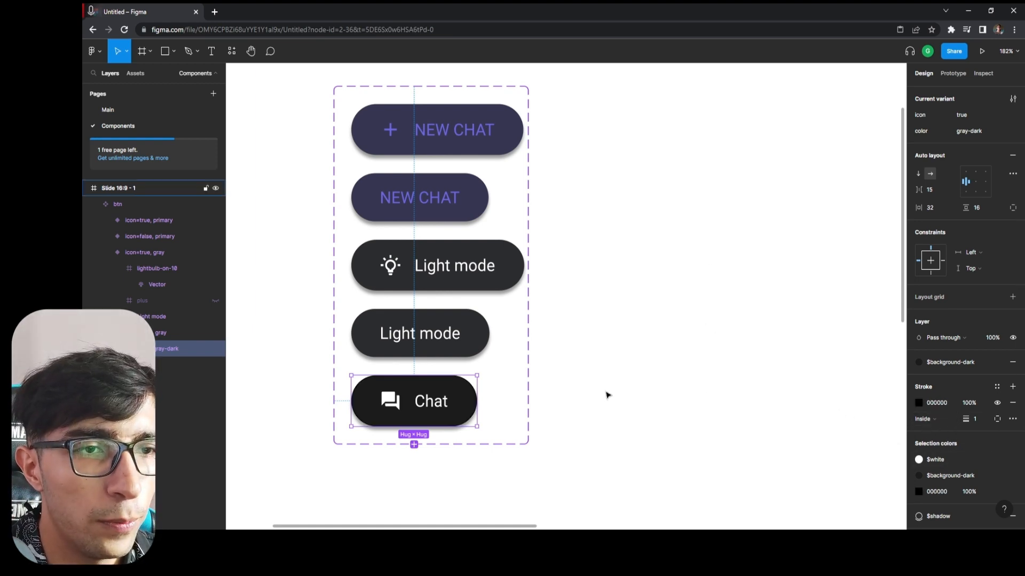
Replace the Chat variant's effect style with $shadow-white and check the sidebar's Chat buttons on the Main page.
scroll(943, 502, "down", 2)
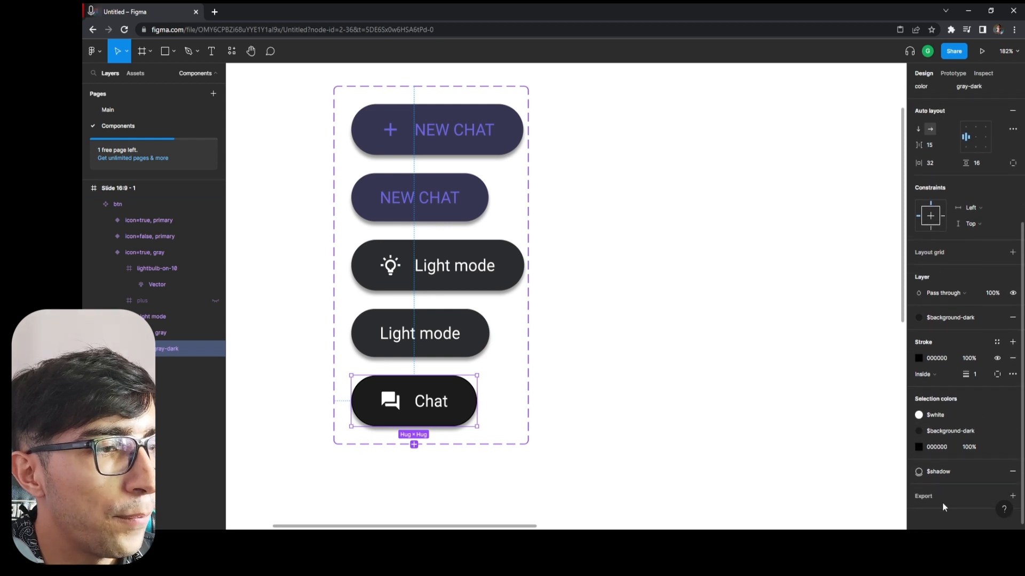
left_click(936, 468)
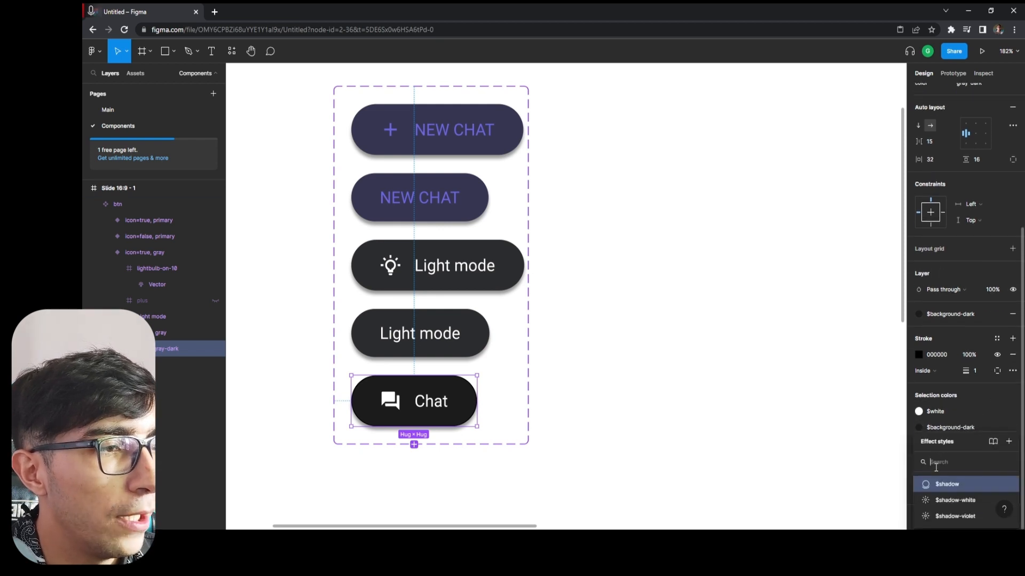
left_click(955, 504)
left_click(796, 416)
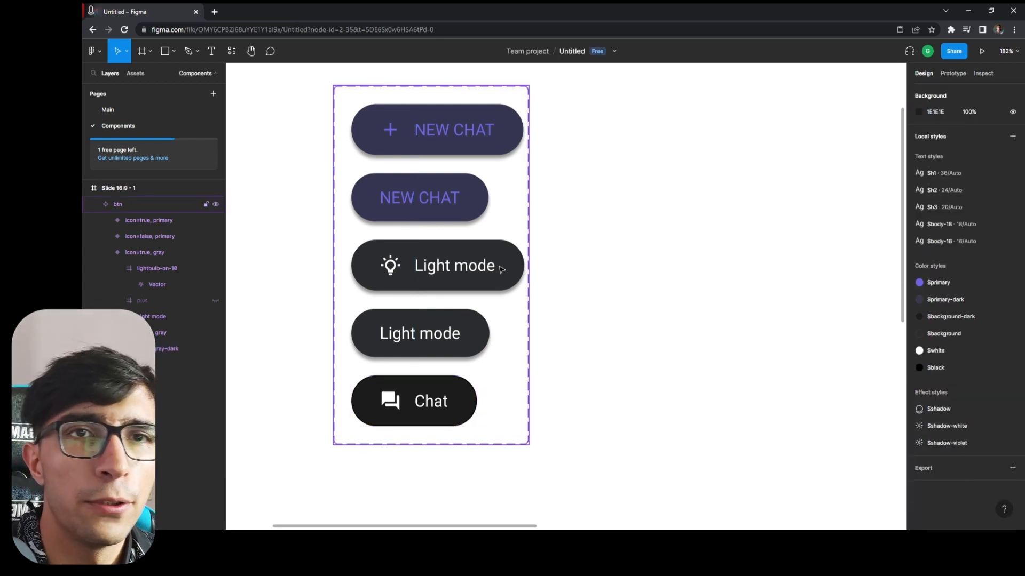
left_click(448, 417)
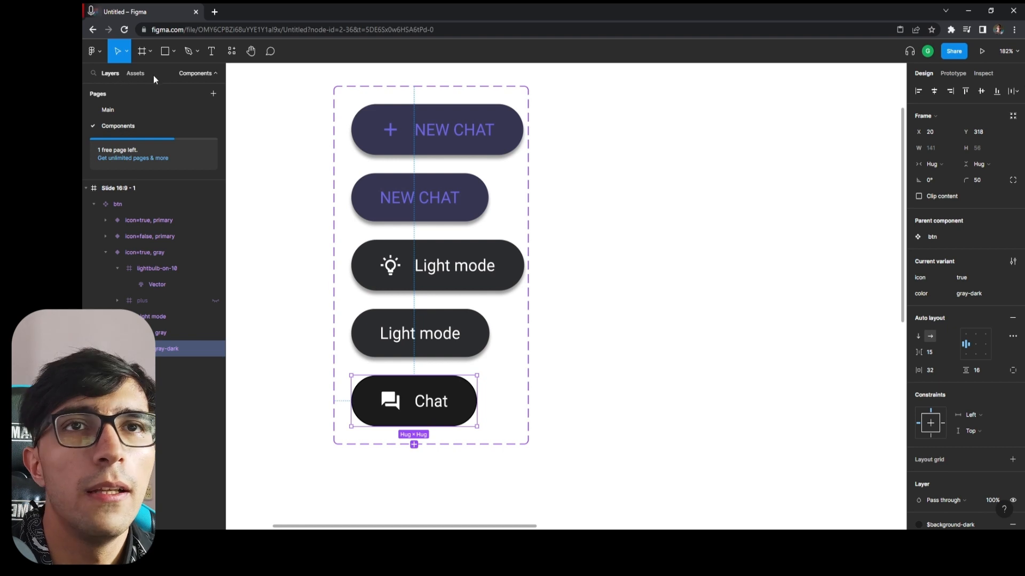
left_click(120, 109)
scroll(291, 238, "up", 1)
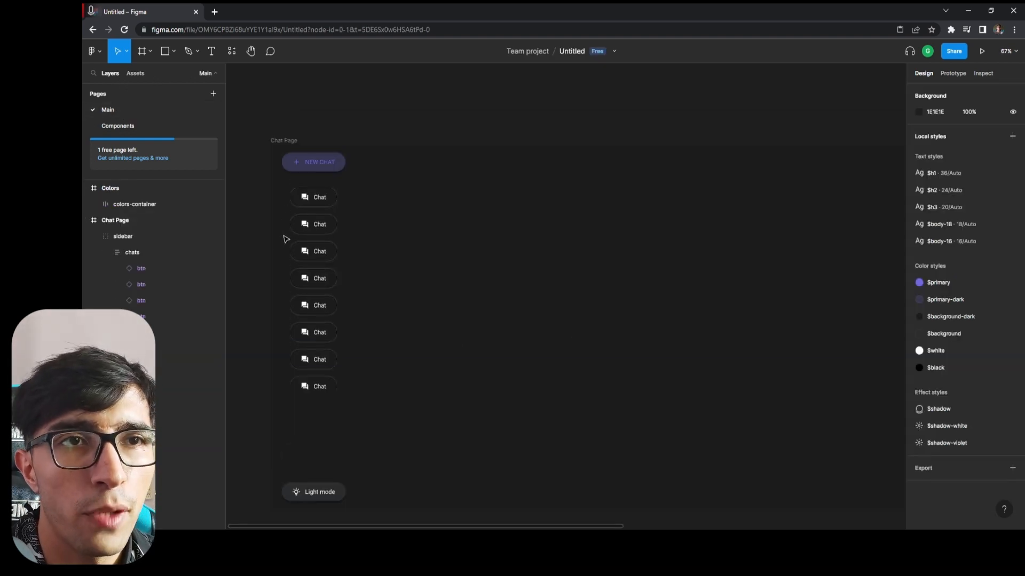
scroll(298, 235, "up", 5)
scroll(393, 187, "down", 1)
scroll(396, 155, "up", 4)
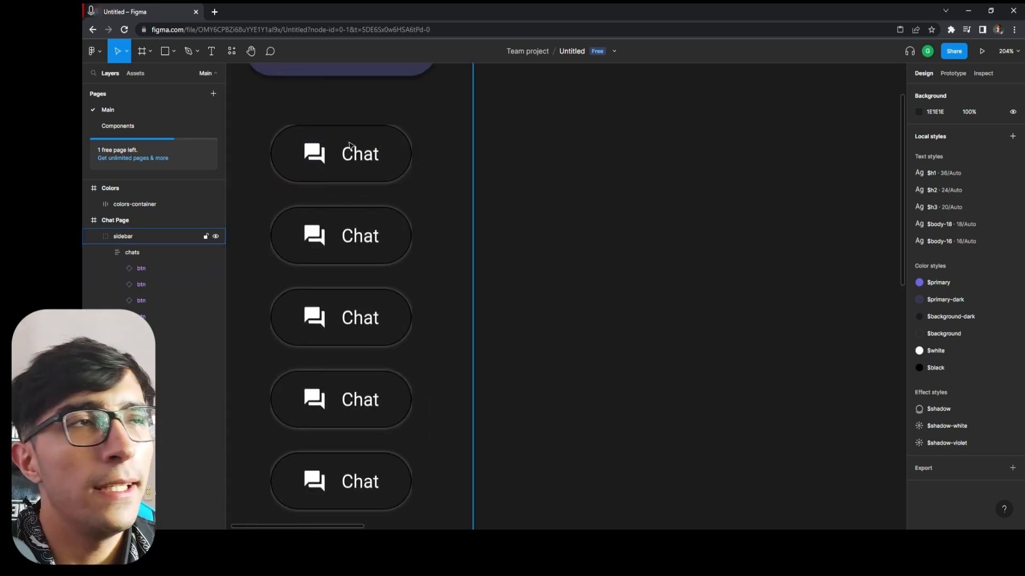
Set the chats frame's horizontal and vertical auto layout padding to 10 and check the spacing around the buttons.
left_click(133, 253)
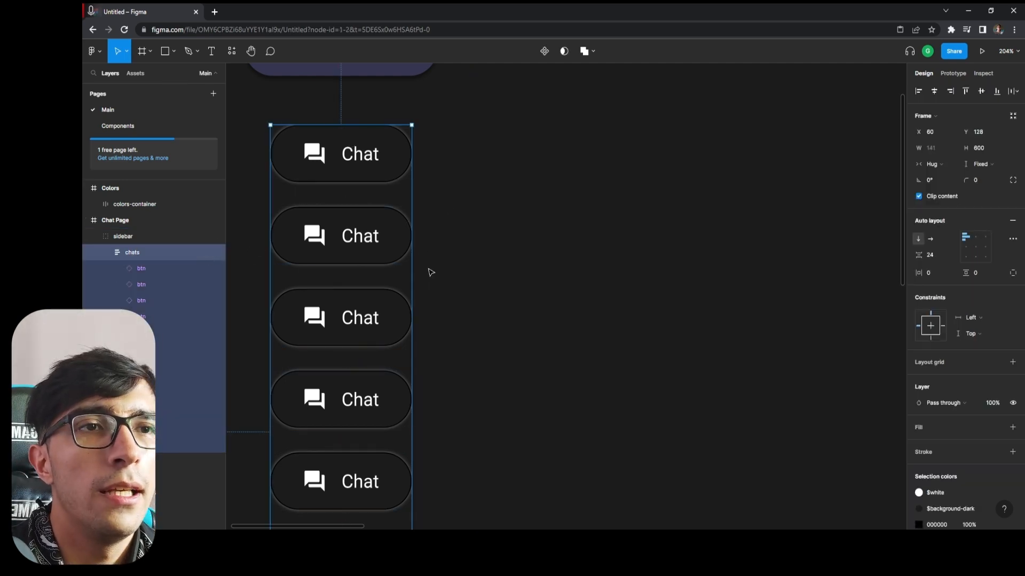
scroll(428, 251, "down", 2)
scroll(426, 219, "down", 2)
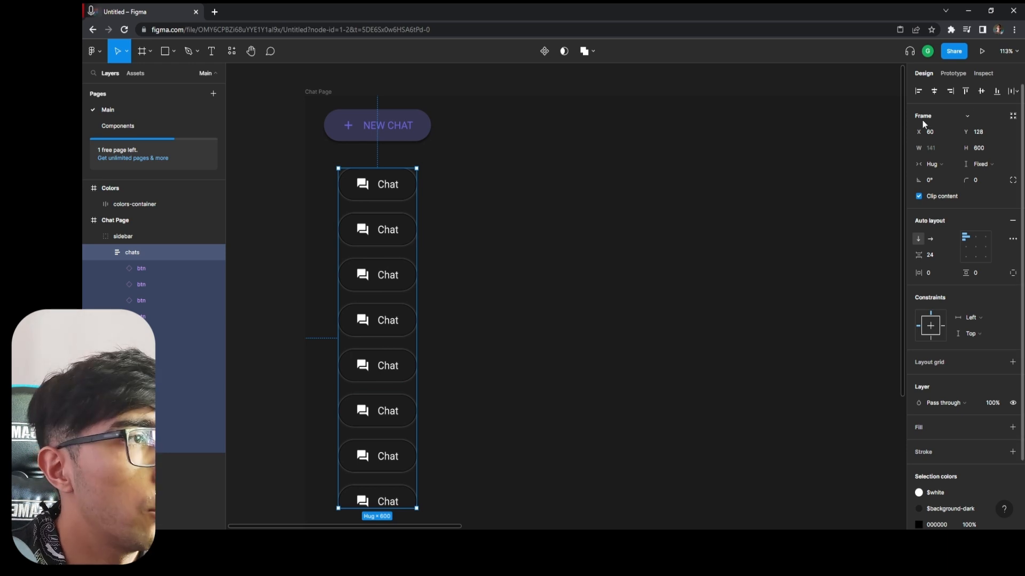
scroll(955, 304, "down", 2)
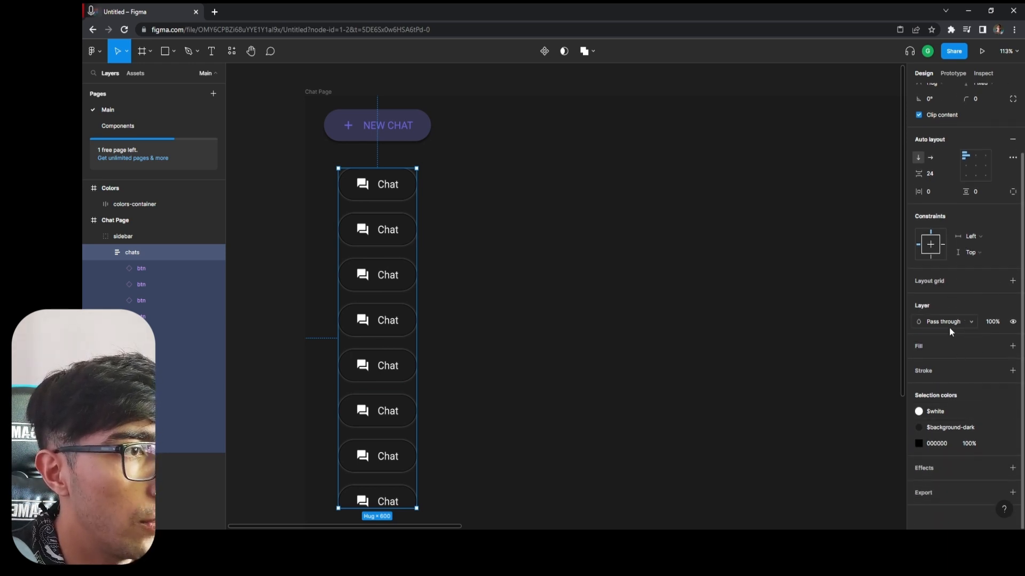
scroll(927, 355, "up", 2)
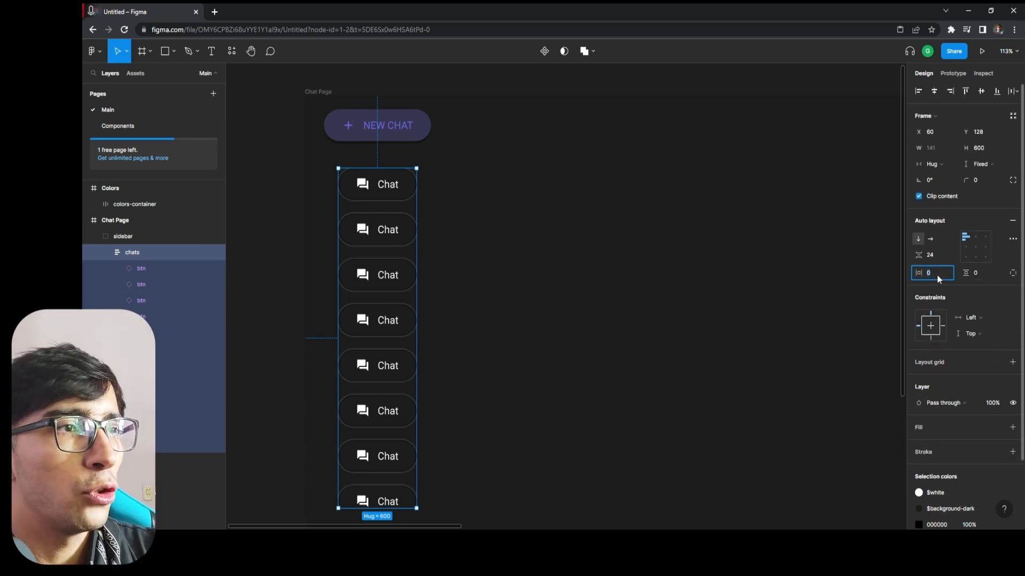
key("Return")
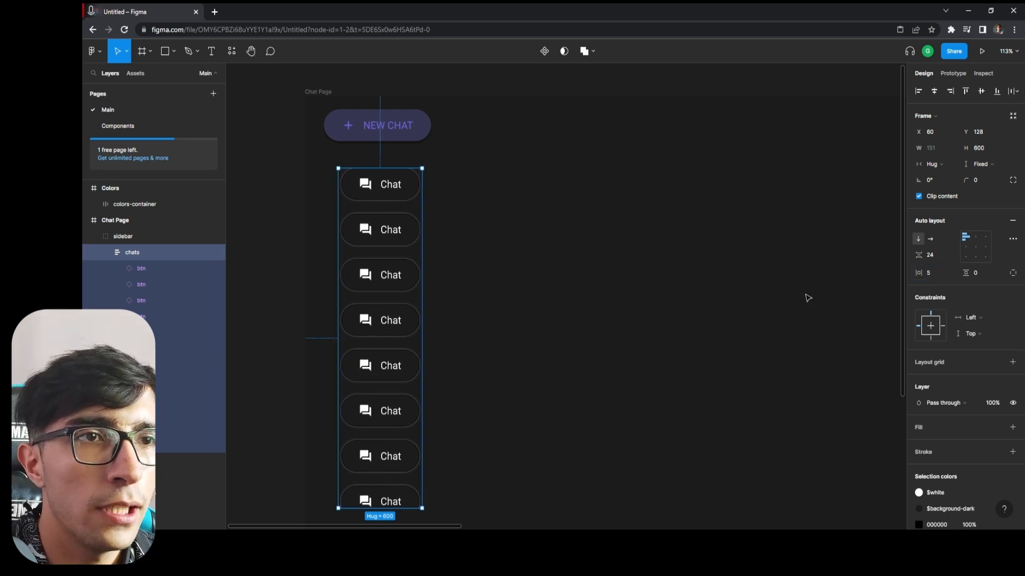
left_click(935, 272)
type("10")
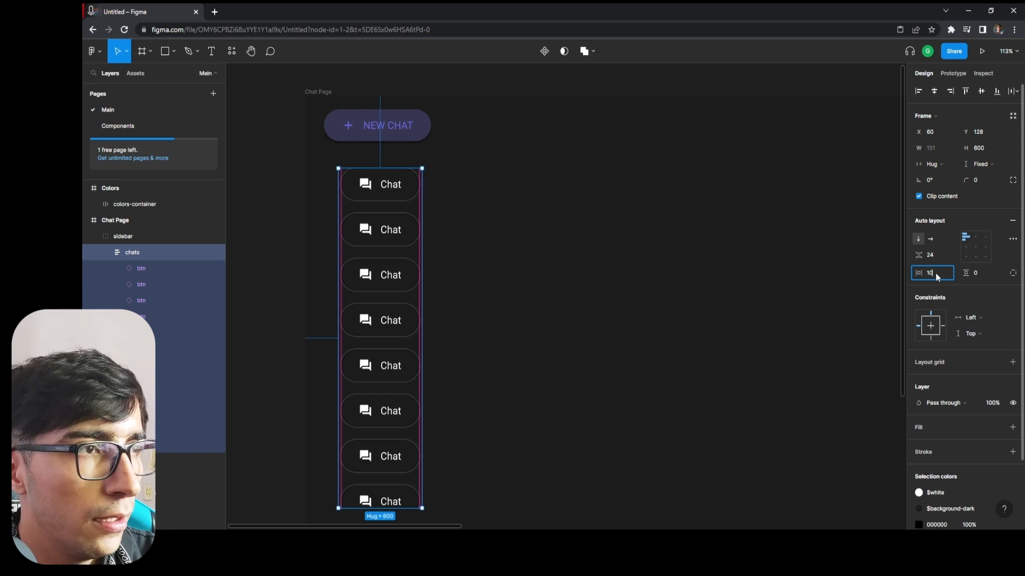
key("Return")
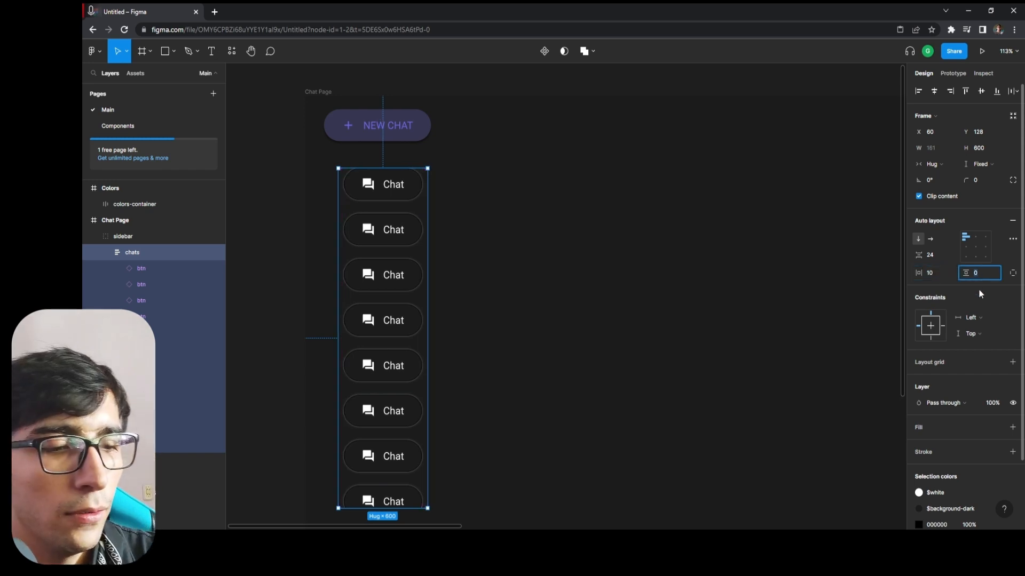
key("Return")
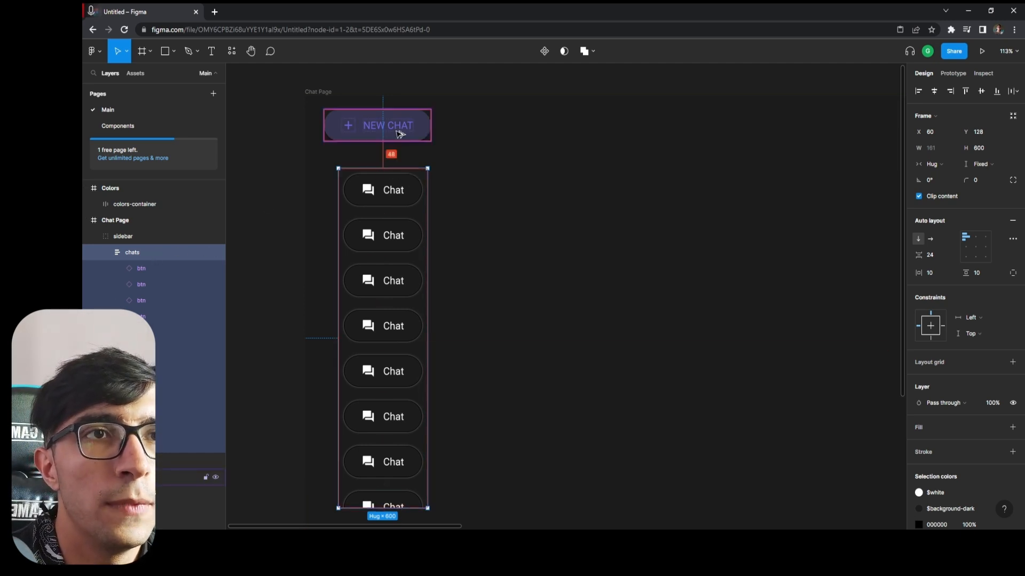
scroll(394, 240, "up", 1)
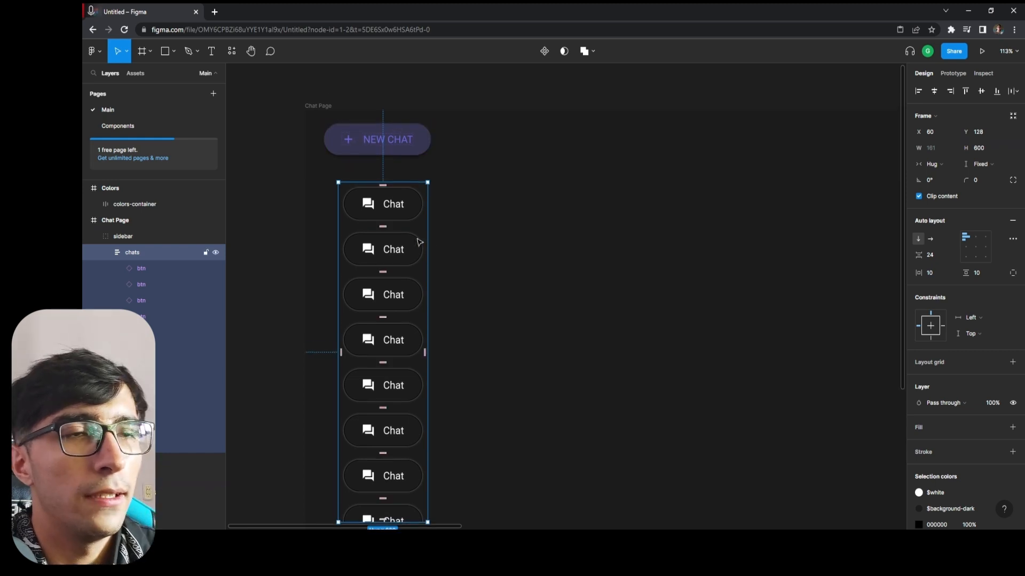
scroll(393, 167, "up", 5)
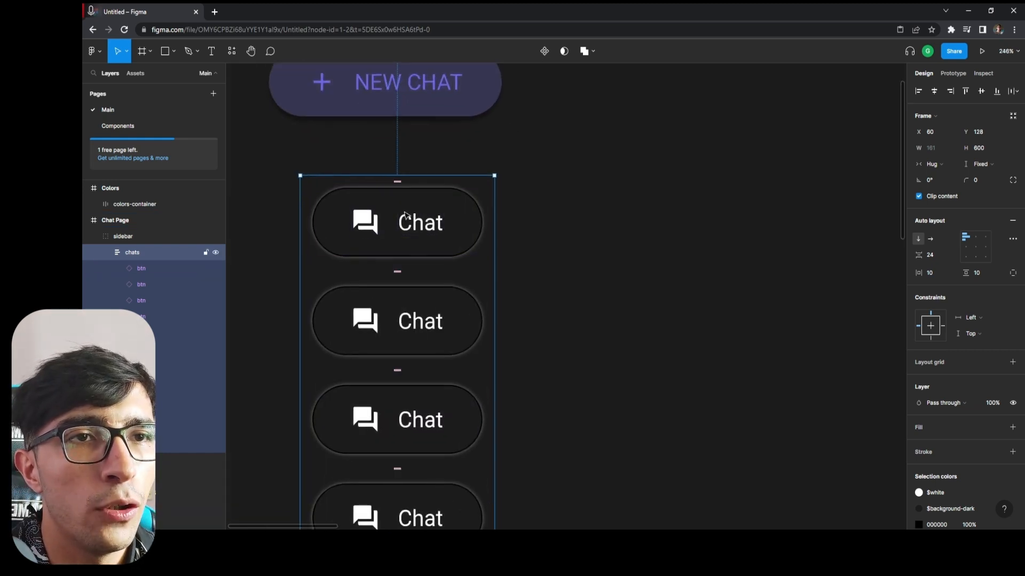
scroll(405, 215, "down", 5)
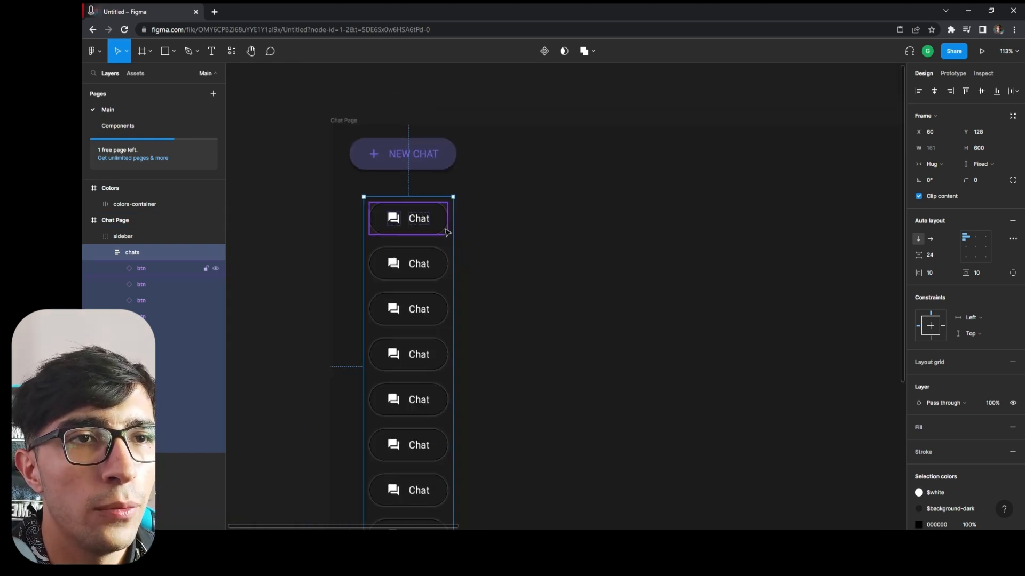
Center the chats frame horizontally within the sidebar and check its alignment against the sidebar background rectangle.
left_click(933, 92)
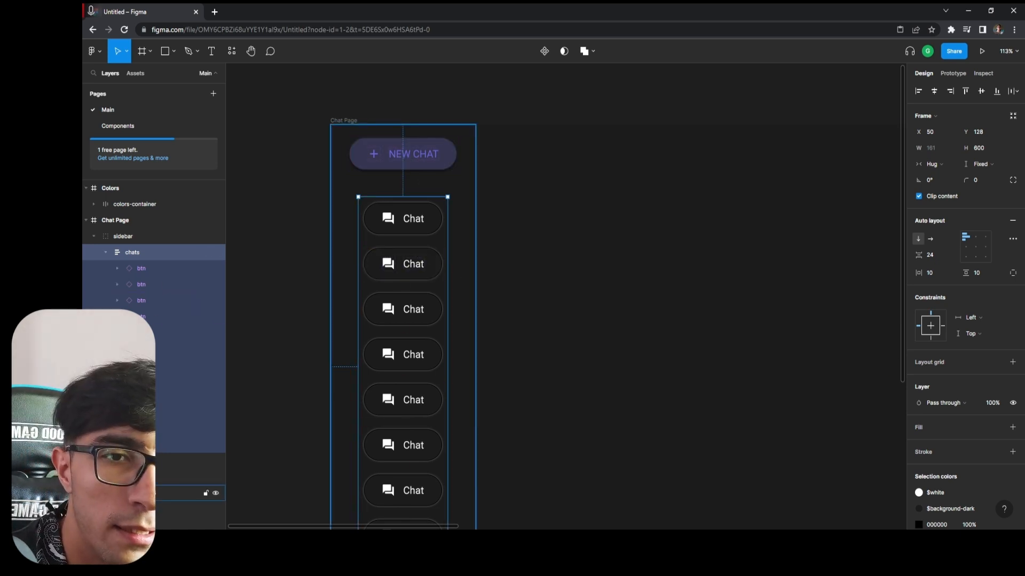
left_click(160, 493)
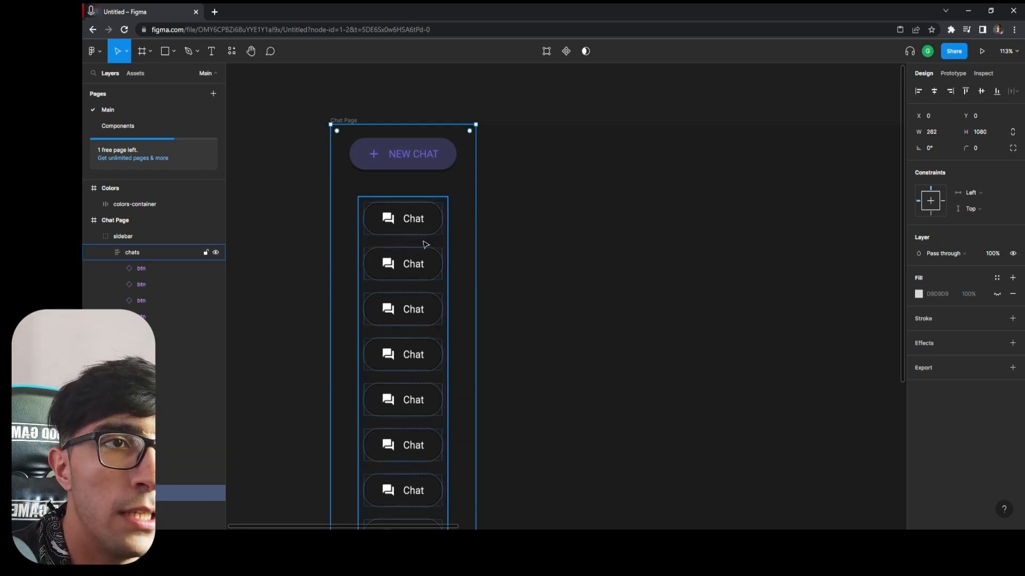
scroll(582, 250, "down", 3)
left_click(395, 293)
scroll(688, 307, "down", 1)
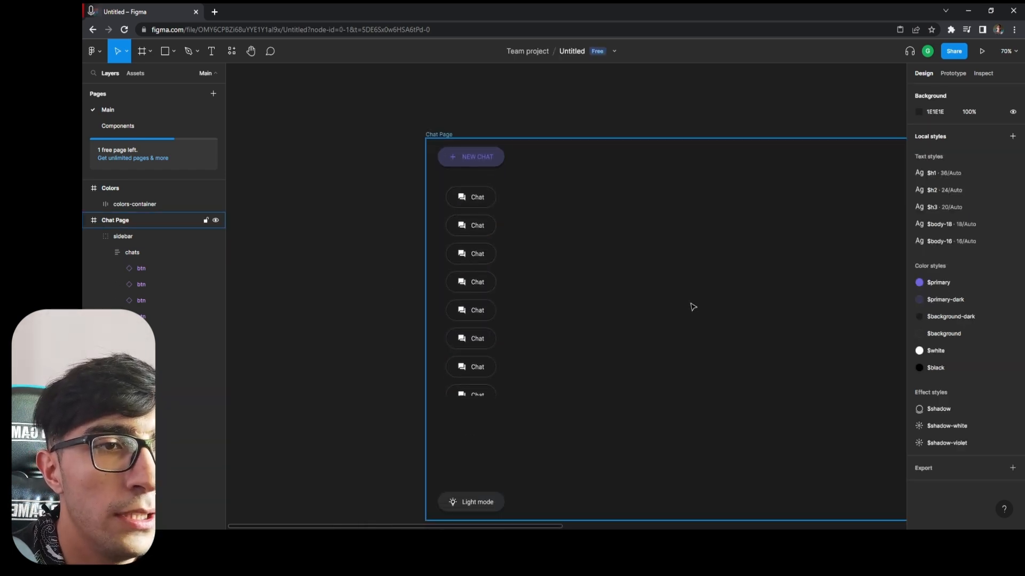
Examine the sidebar layout from the NEW CHAT button through the chats list down to the Light mode button.
scroll(692, 307, "down", 2)
scroll(675, 309, "up", 3)
scroll(725, 302, "down", 1)
left_click(468, 408)
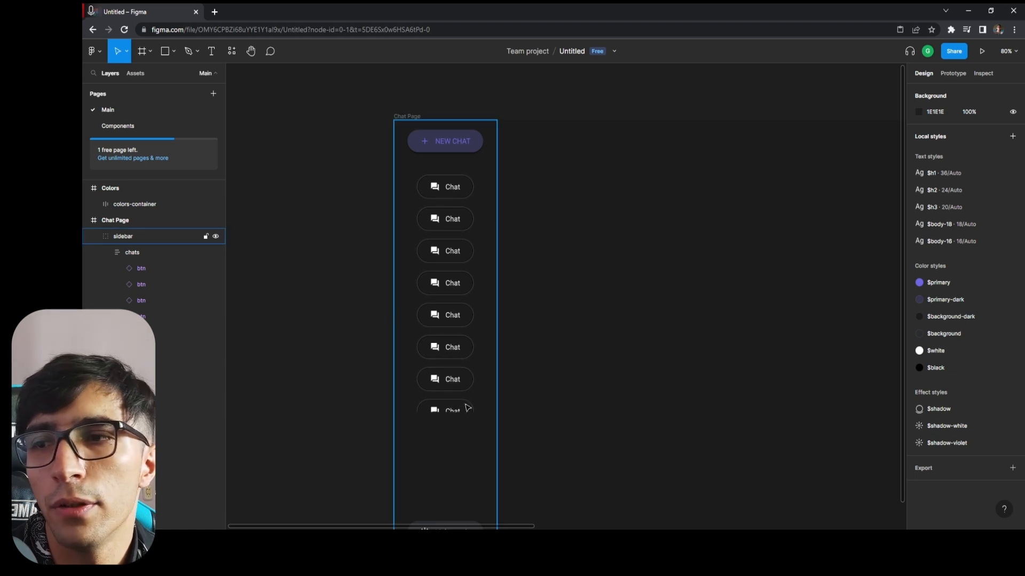
scroll(694, 267, "down", 2)
left_click(658, 210)
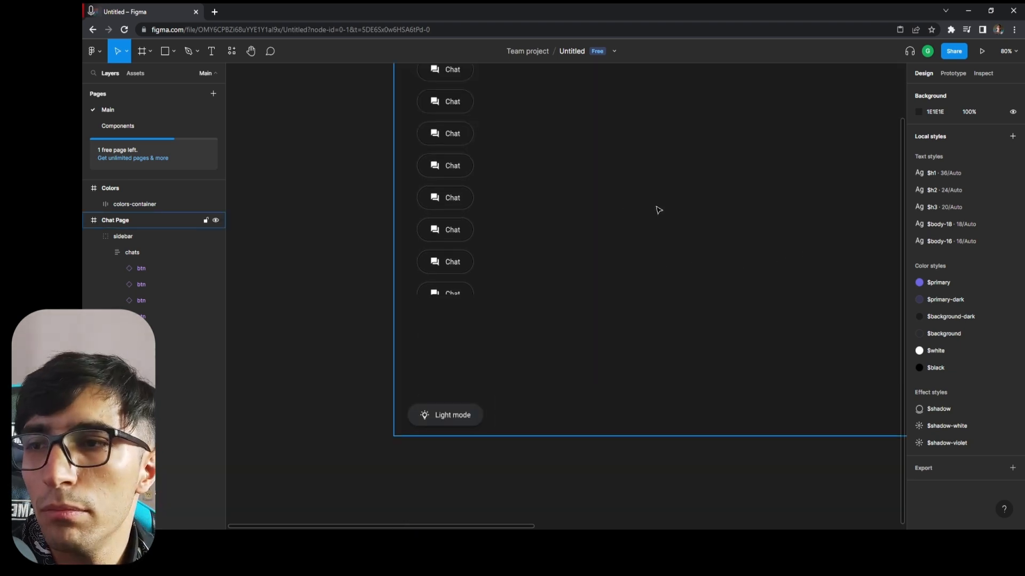
scroll(683, 192, "down", 2)
scroll(697, 182, "up", 4)
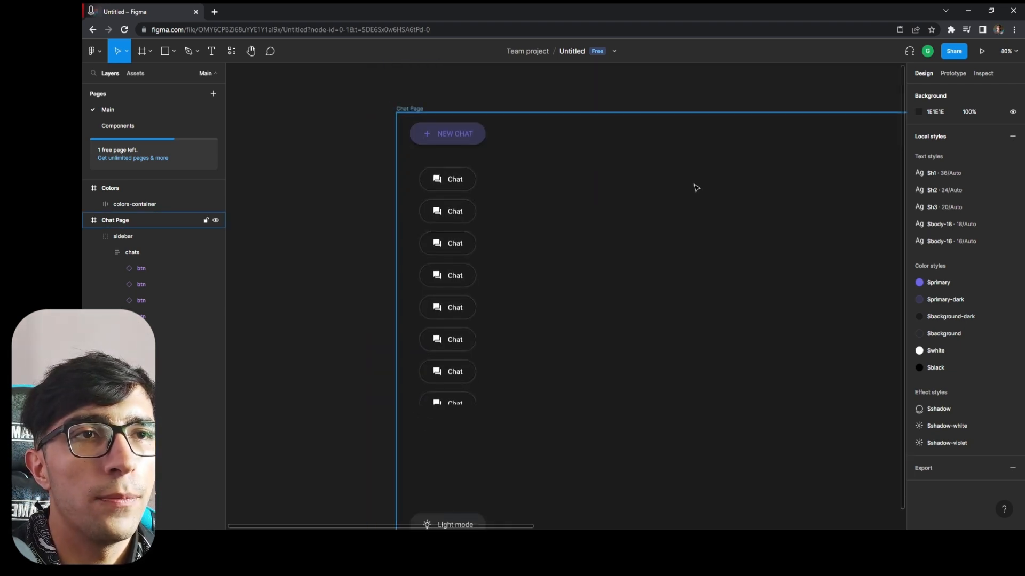
key("Escape")
Add a text layer reading "GPT" near the upper right corner of the Chat Page frame.
scroll(693, 176, "right", 3)
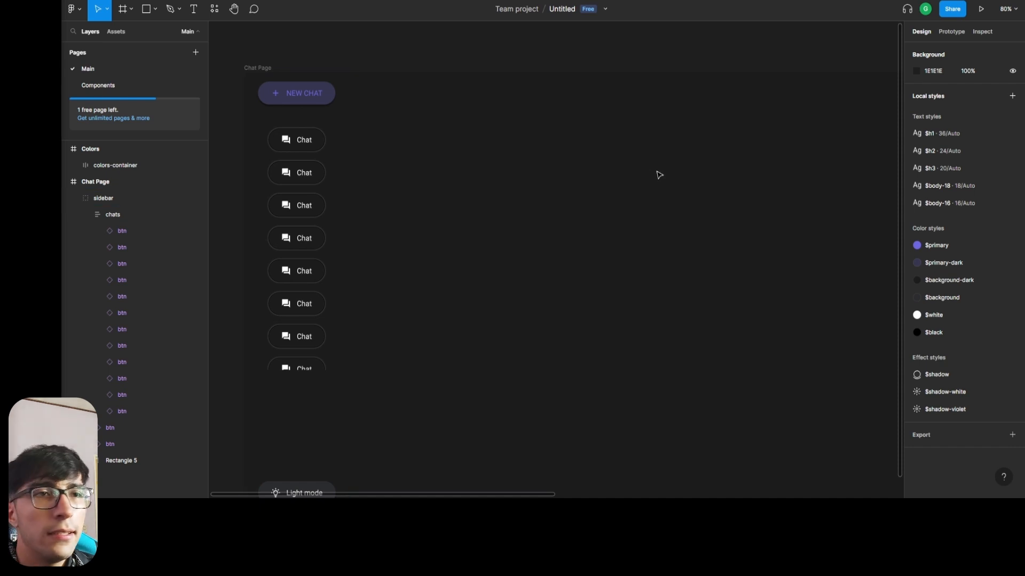
scroll(640, 120, "right", 10)
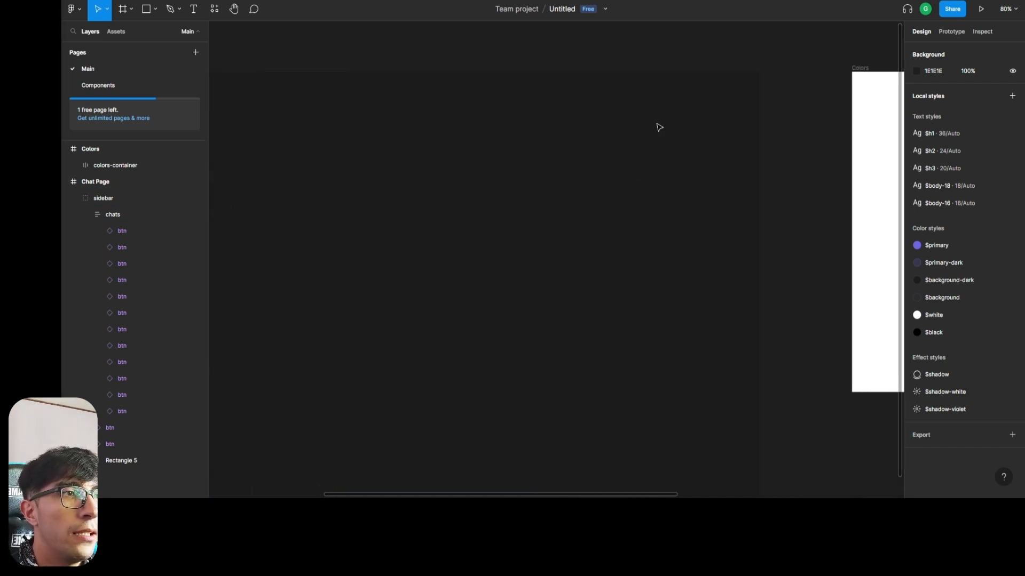
key("t")
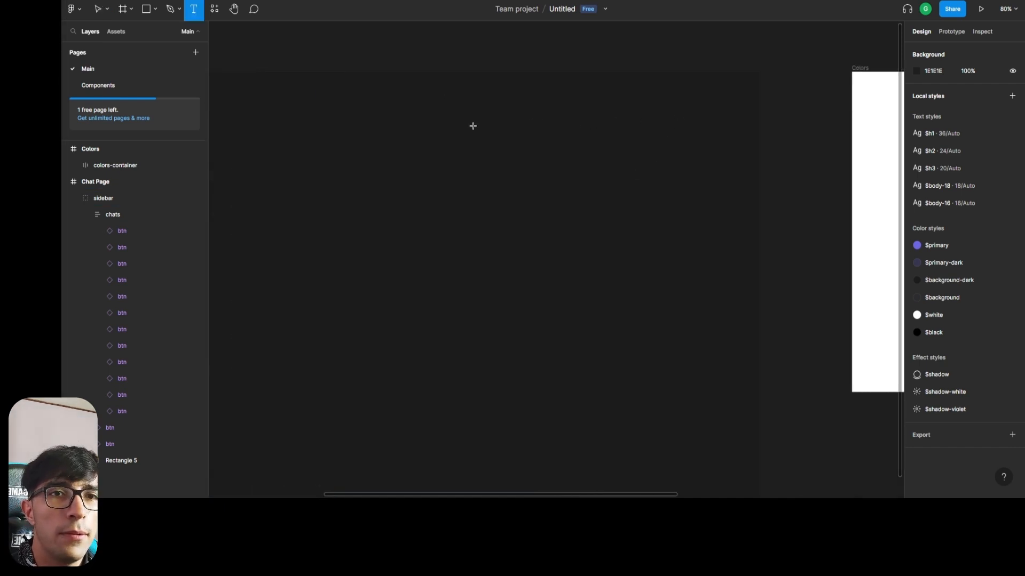
left_click(721, 105)
type("GPT")
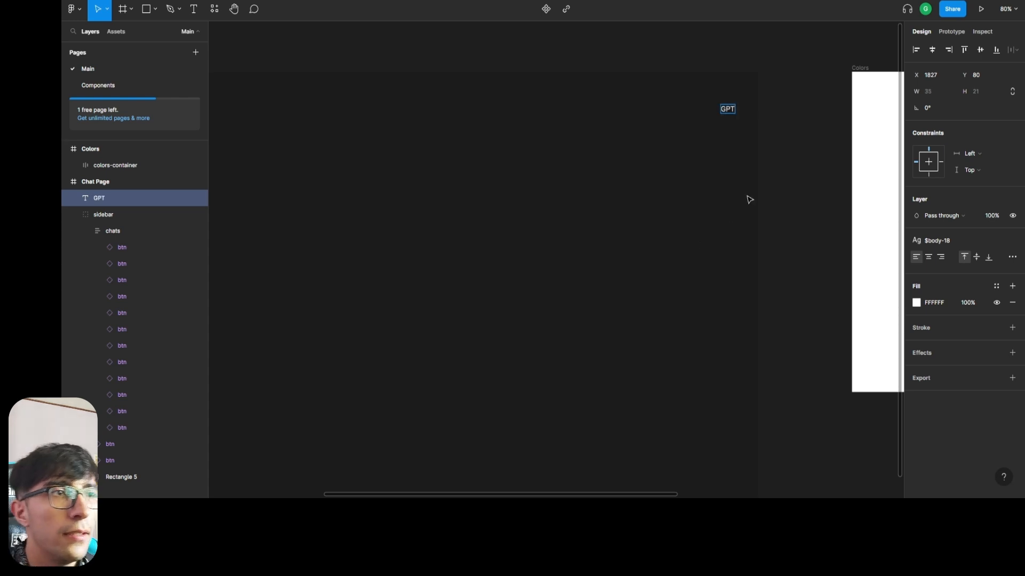
key("Escape")
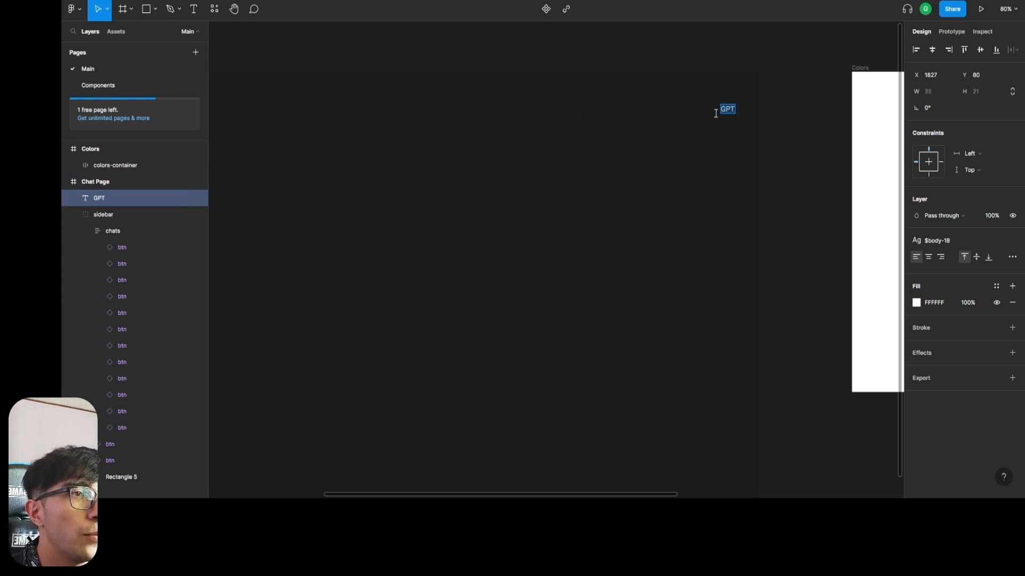
Give the GPT text the $h1 text style and the $primary color style, and place it at X 1792, Y 32.
mouse_move(726, 110)
left_mouse_down()
mouse_move(711, 81)
mouse_move(726, 93)
left_mouse_up()
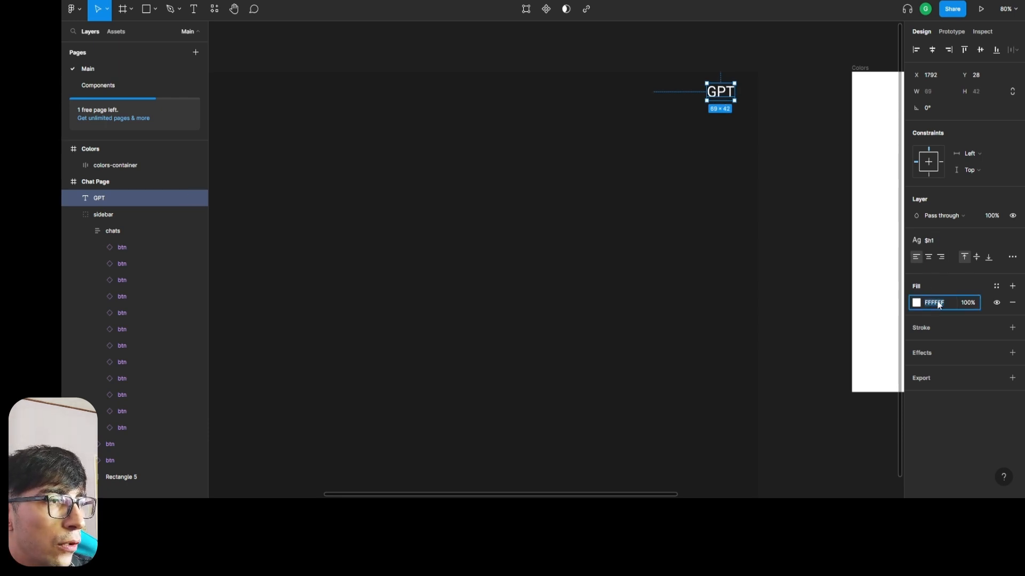
left_click(997, 287)
left_click(953, 348)
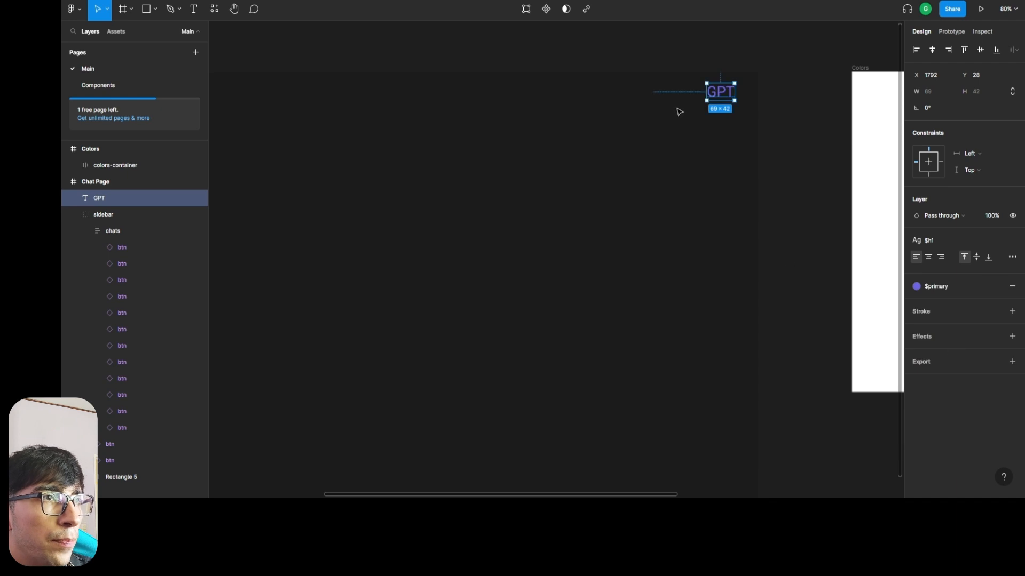
left_click_drag(729, 94, 728, 96)
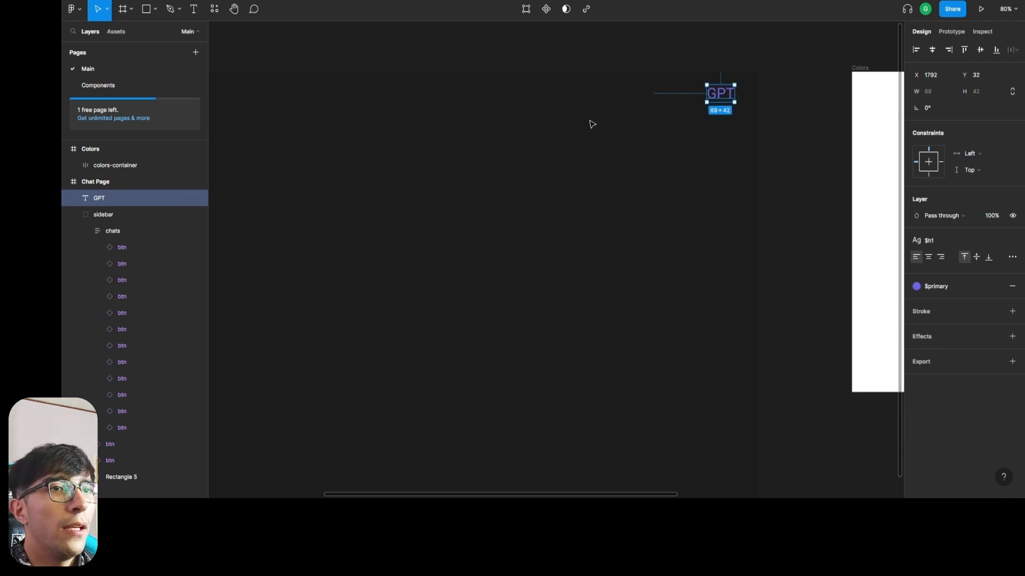
Measure the NEW CHAT button's distances to the edges of the Chat Page frame.
scroll(590, 121, "down", 3)
scroll(290, 101, "left", 3)
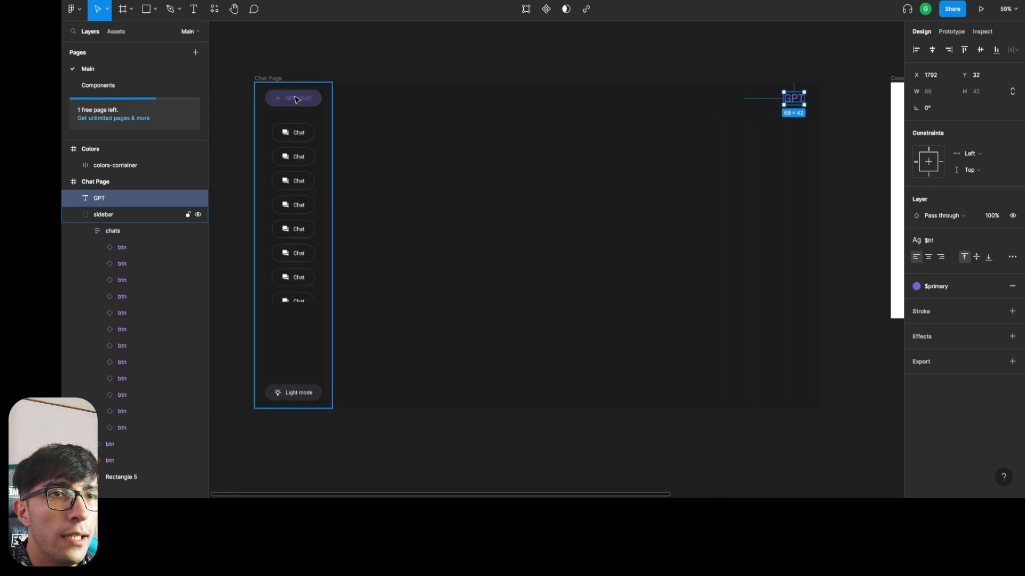
double_click(274, 99)
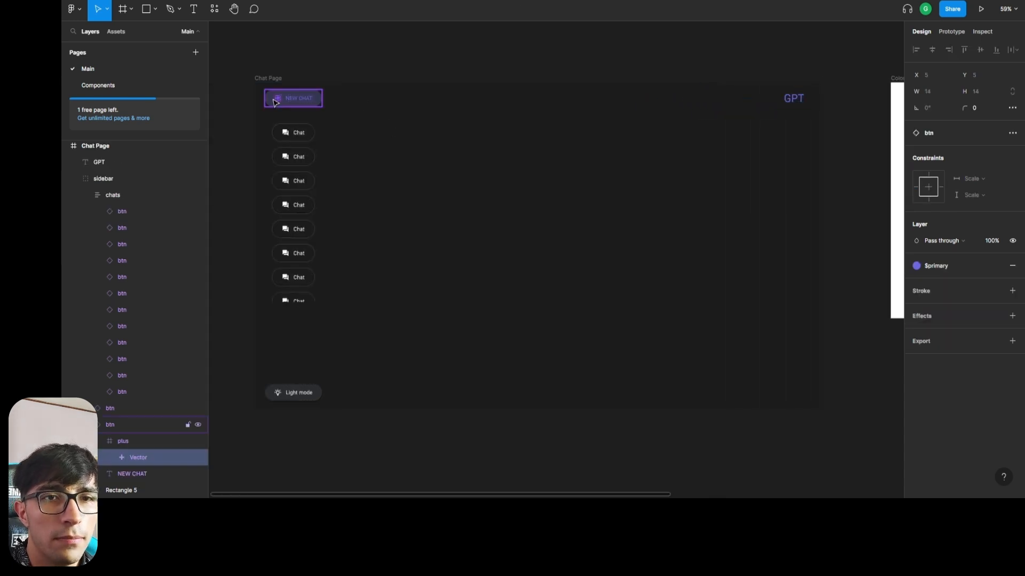
key("alt")
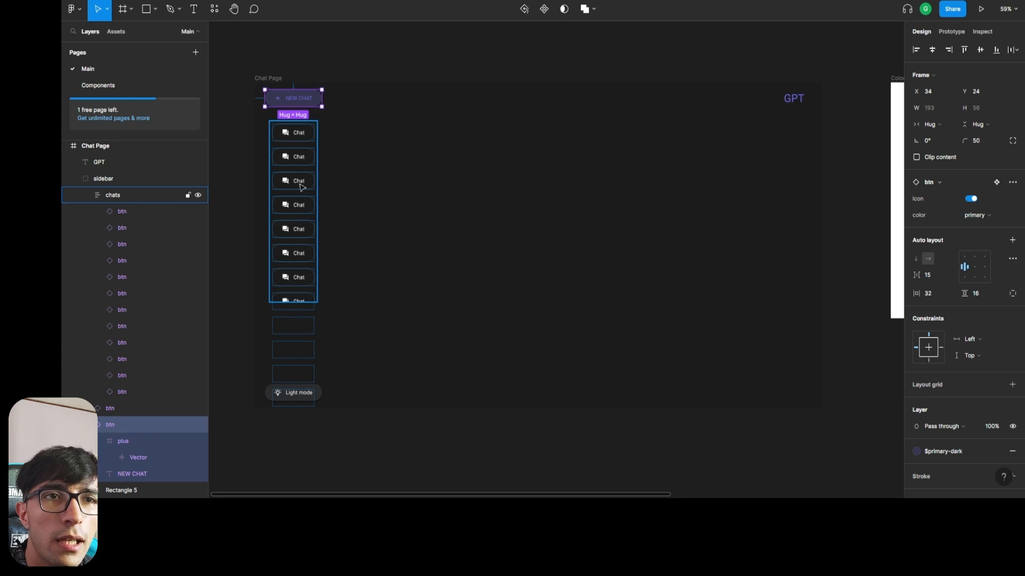
left_click(769, 54)
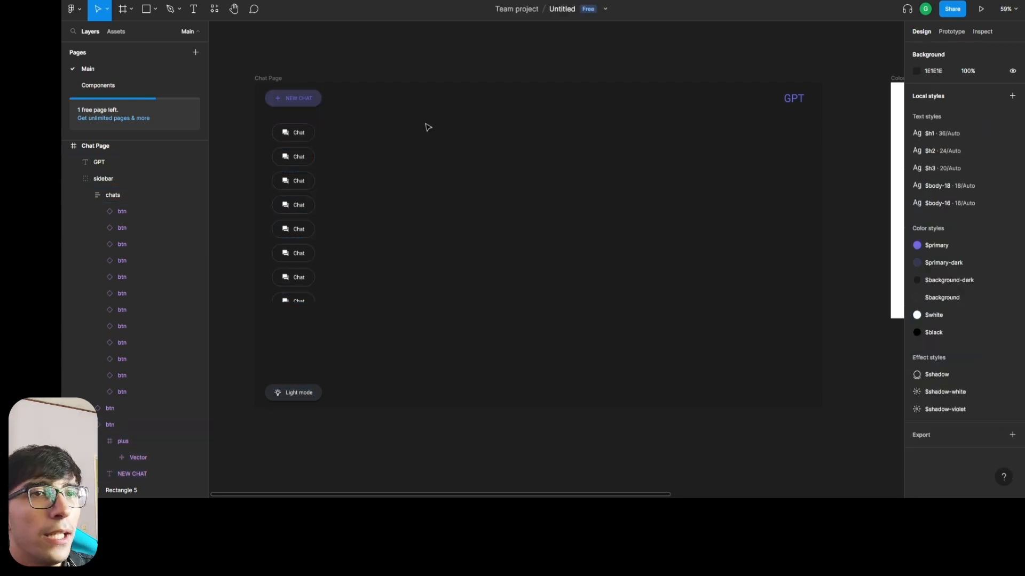
Nudge the GPT text to X 1817, Y 24, leaving 34 px to the Chat Page's right edge and 24 px to its top.
left_click(796, 96)
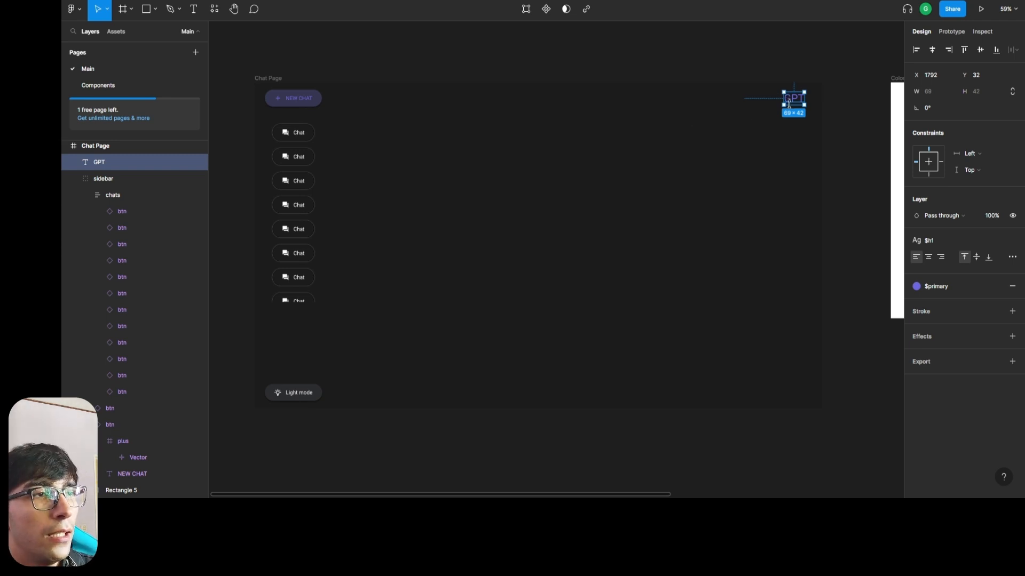
key("alt")
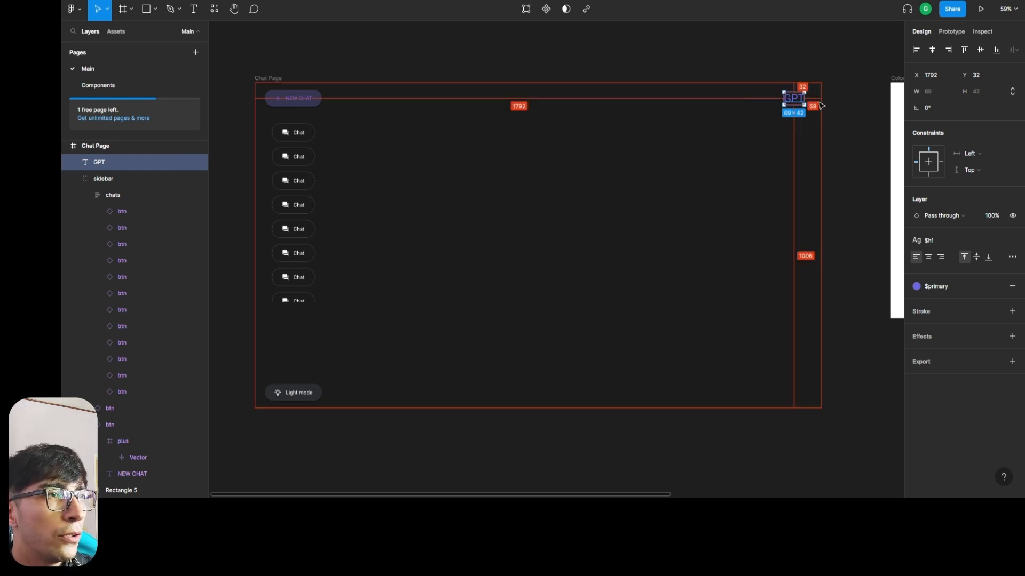
key("Right")
key("Right")
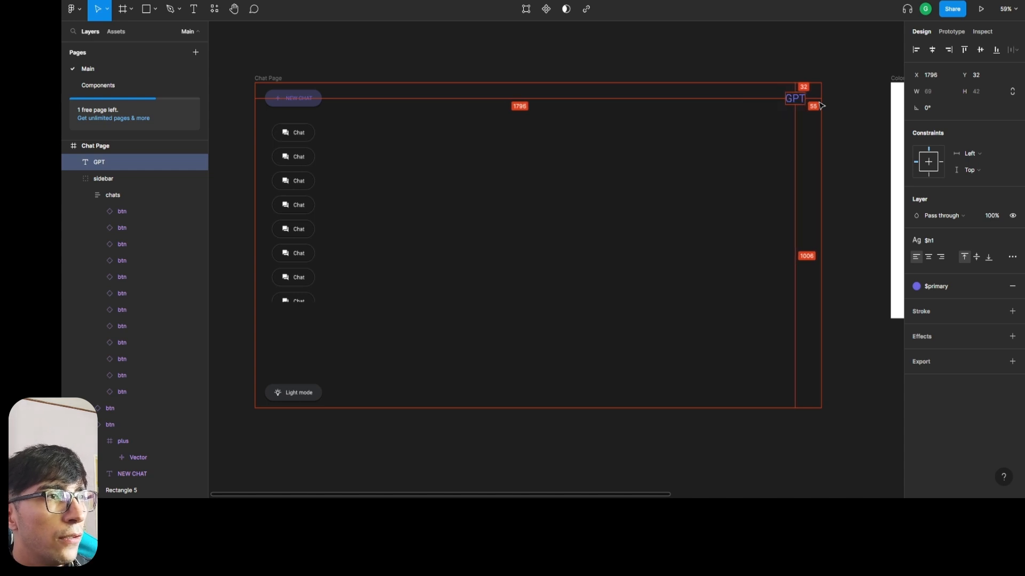
key("shift+Right")
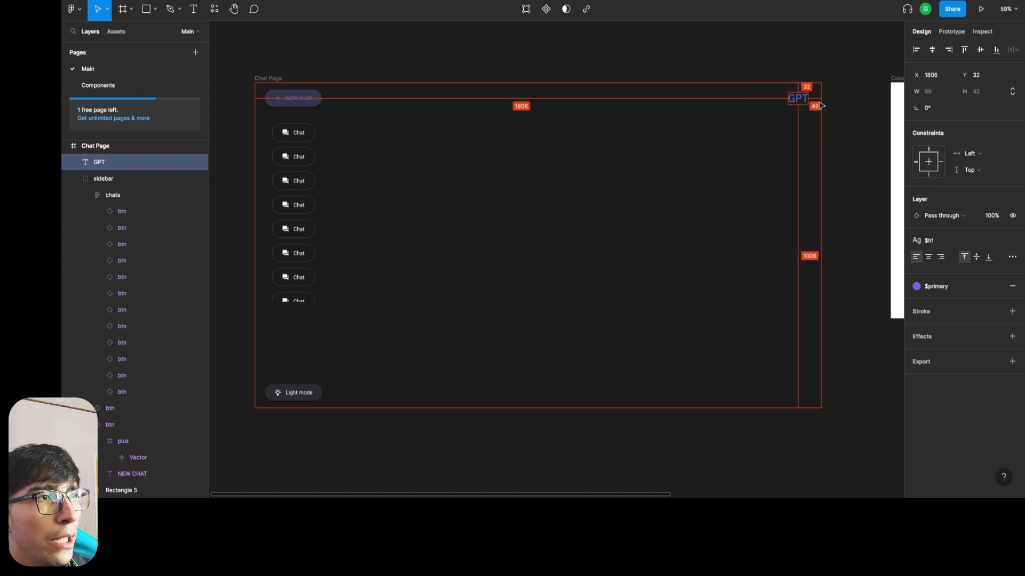
key("Right")
key("Right")
key("Right")
key("Right")
key("Right")
key("Right")
key("Right")
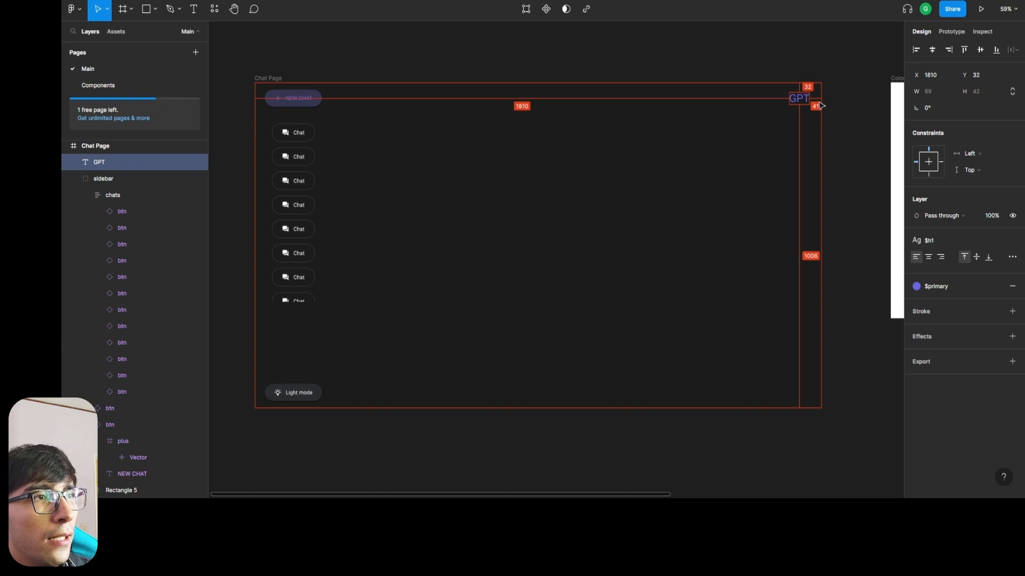
key("Right")
key("Right")
key("Right")
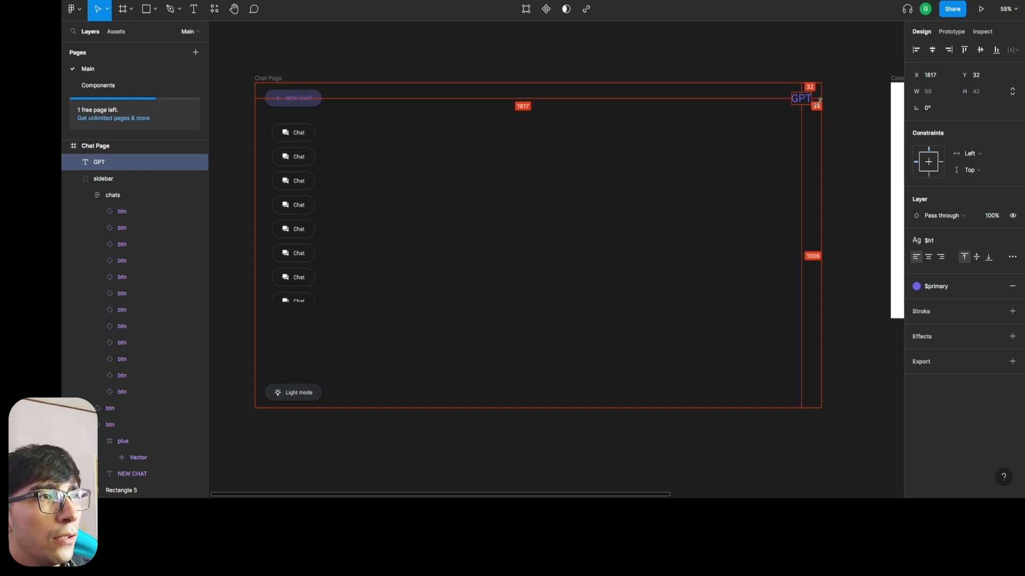
key("Up")
key("Up")
key("Up")
key("Up")
key("Up")
key("Up")
key("Up")
key("Up")
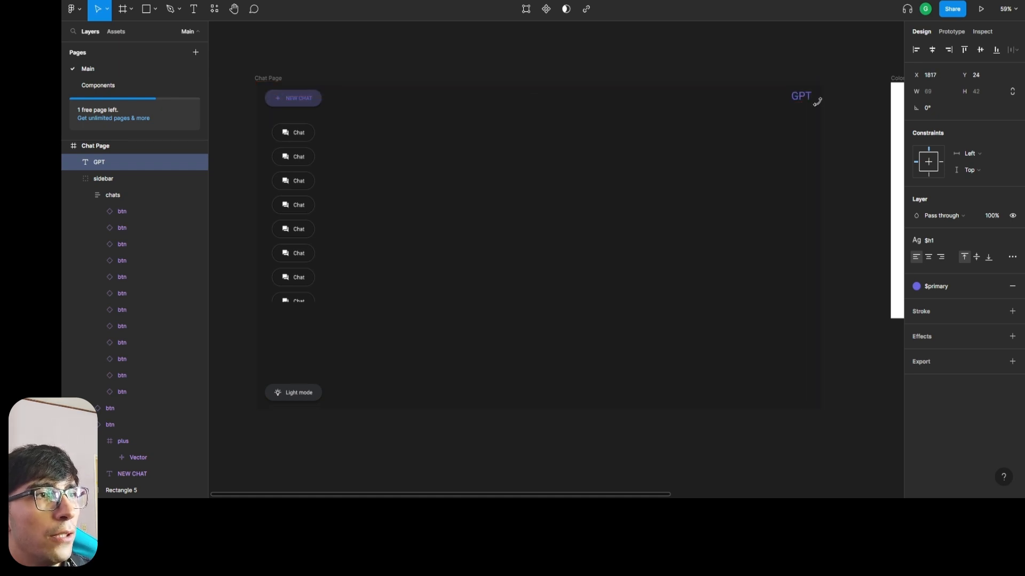
key("alt")
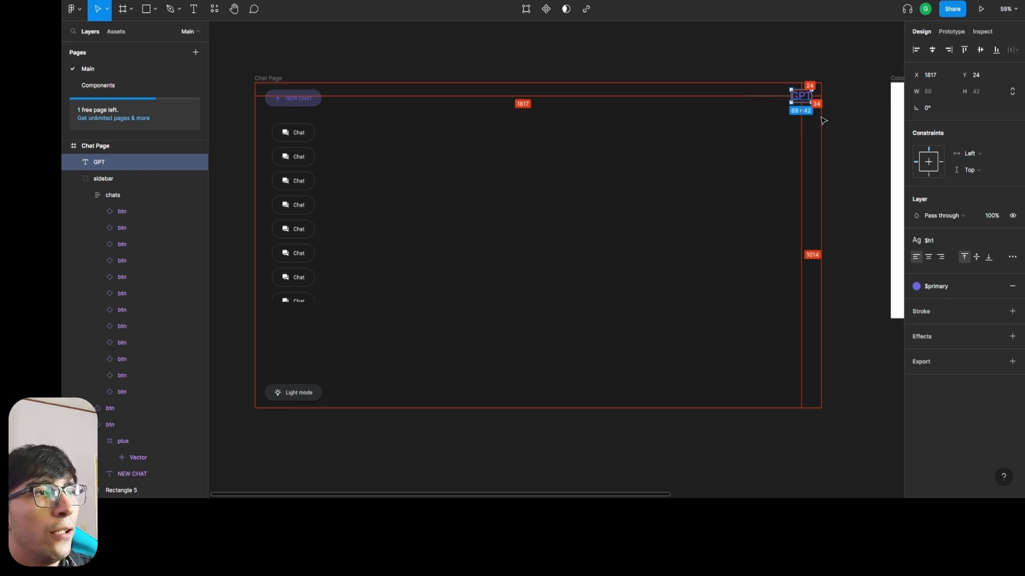
left_click(782, 181)
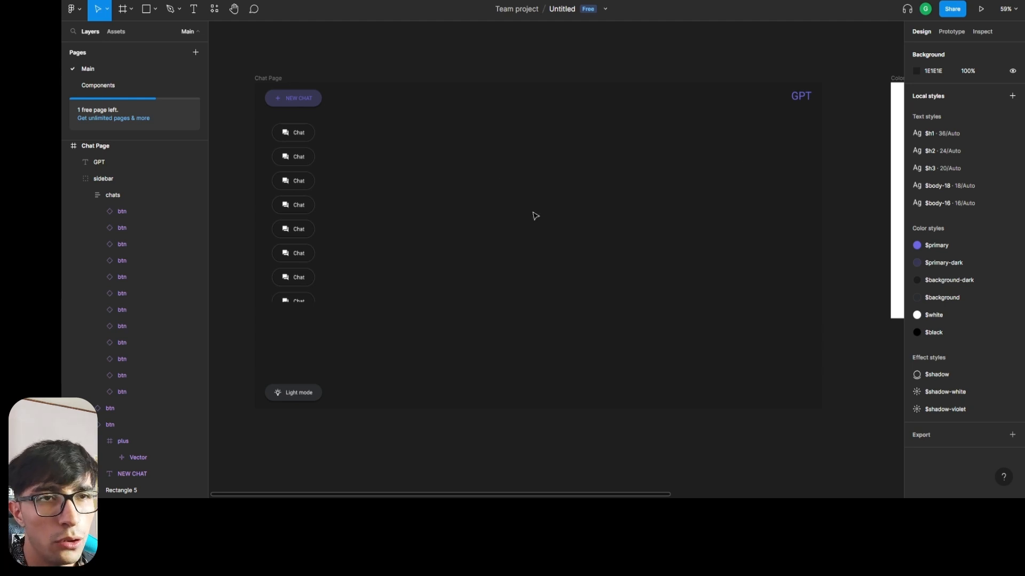
Collapse the chats layer in the layer tree and open the Components page with the button variants in view.
left_click(800, 97)
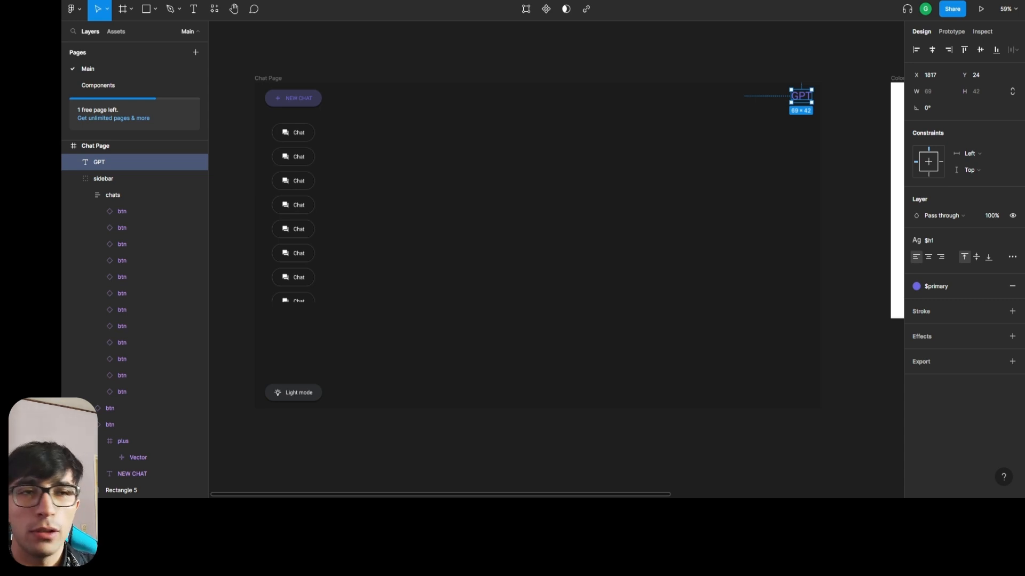
left_click(83, 195)
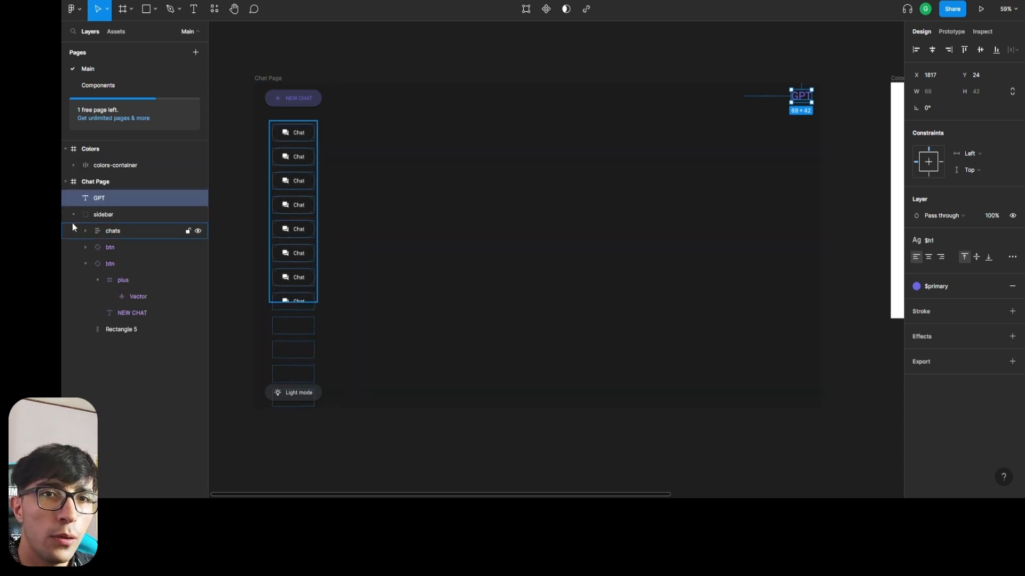
left_click(107, 84)
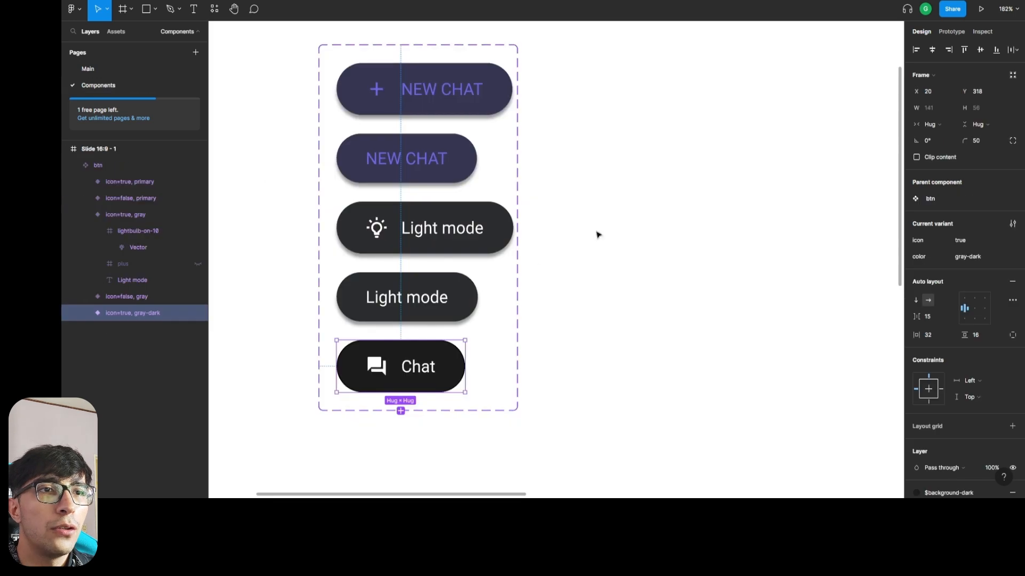
scroll(707, 295, "down", 5)
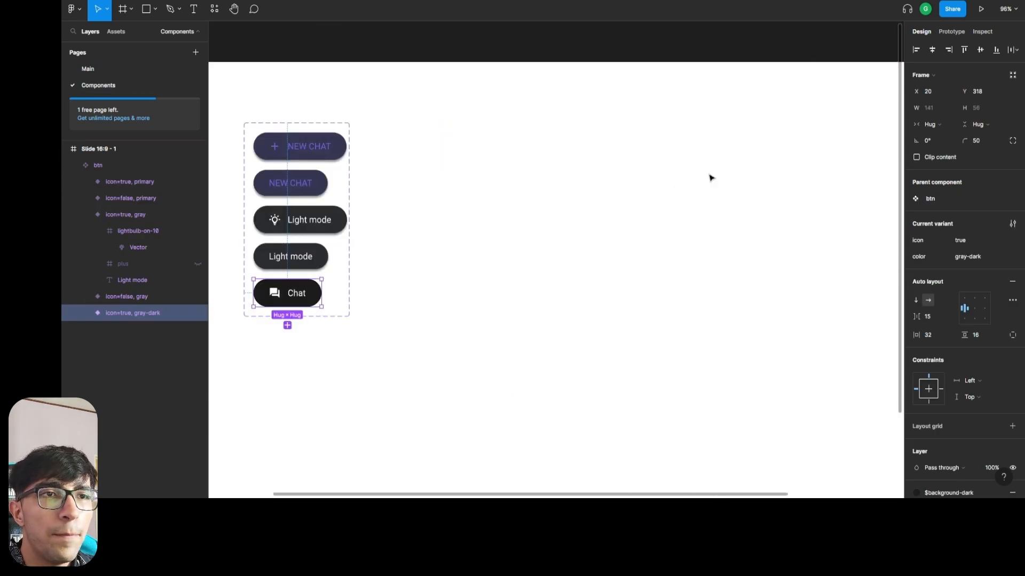
scroll(440, 279, "right", 1)
left_click(439, 279)
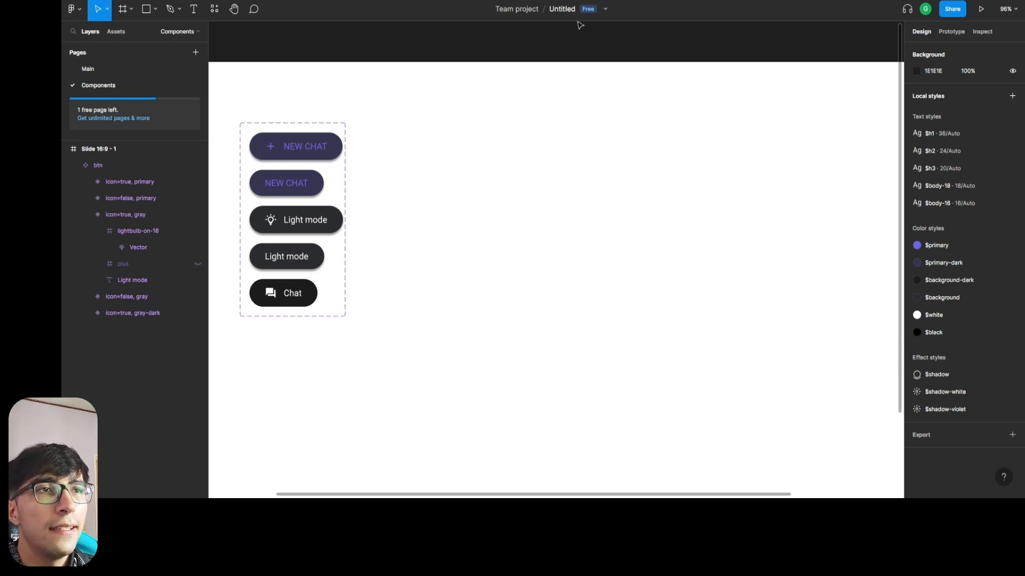
Rename the file from Untitled to CloneGPT.
double_click(560, 8)
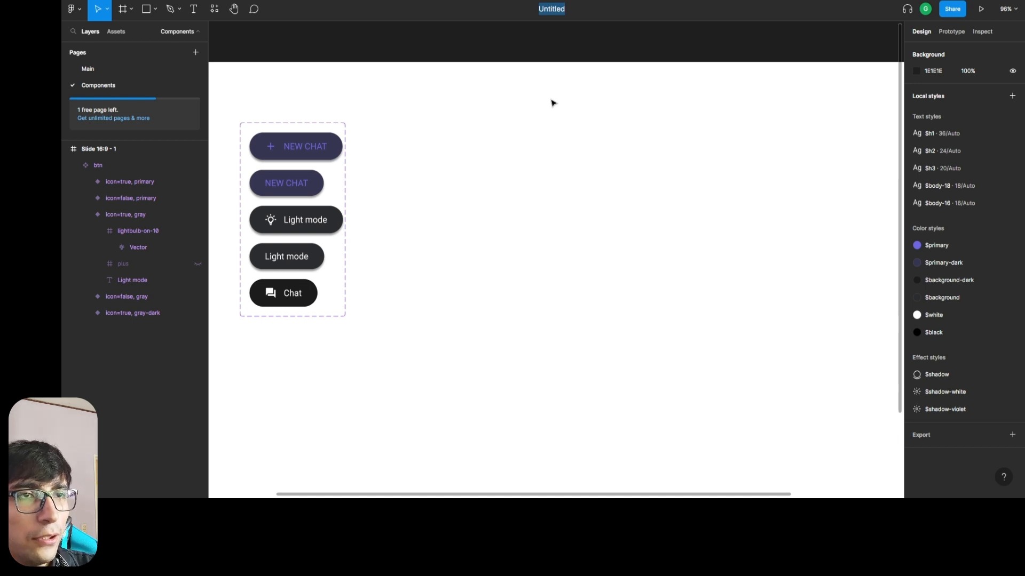
key("BackSpace")
type("CloneGPT")
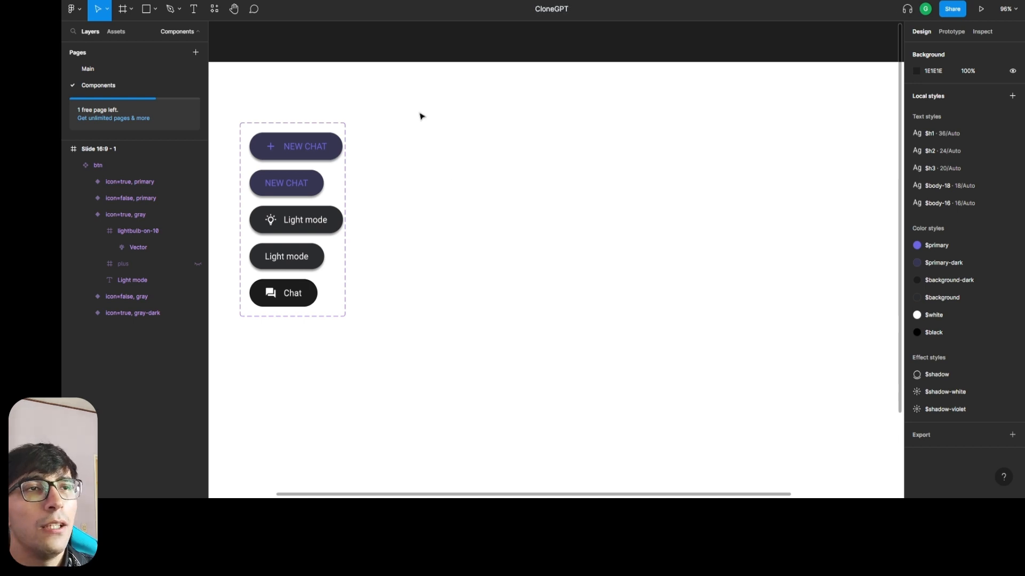
key("Return")
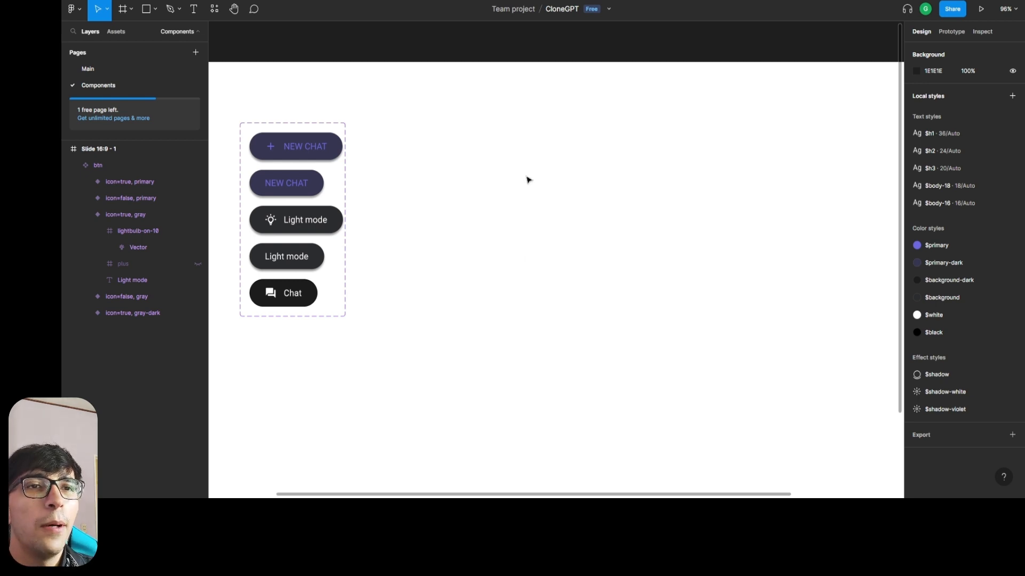
Collapse the btn component set in the layer tree.
left_click(260, 244)
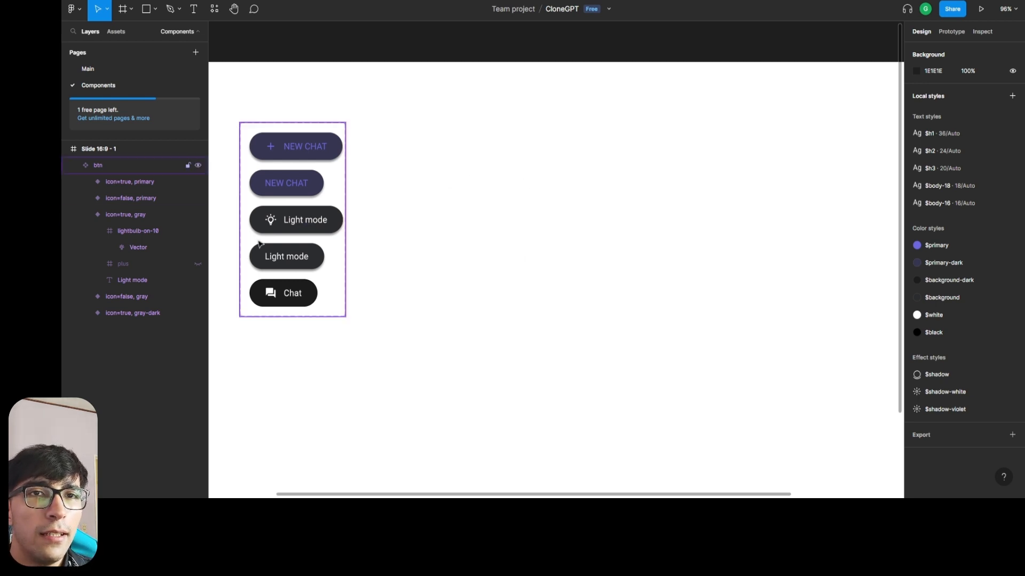
left_click(74, 166)
left_click(114, 310)
key("r")
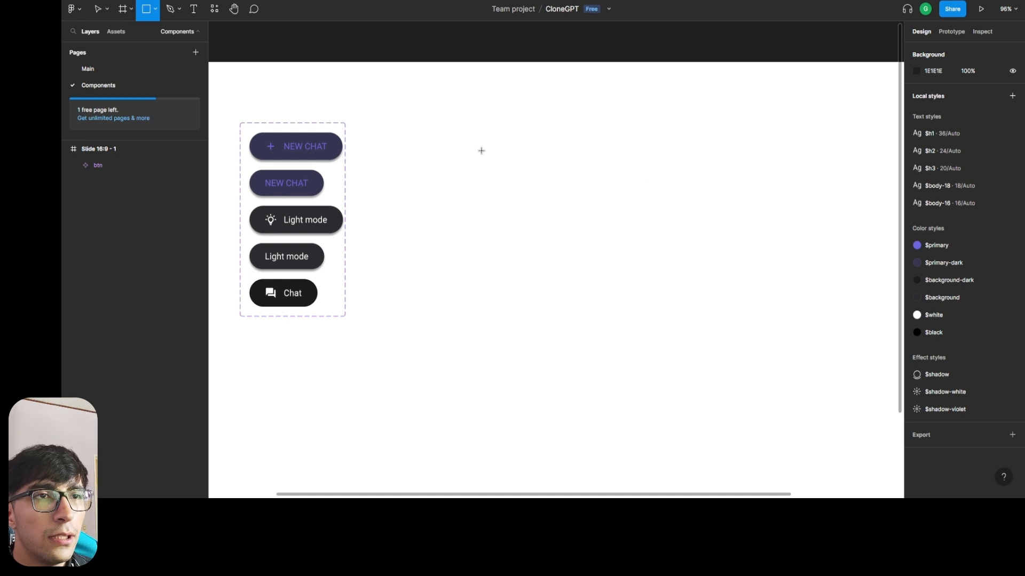
left_click(473, 127)
left_click_drag(476, 122, 555, 178)
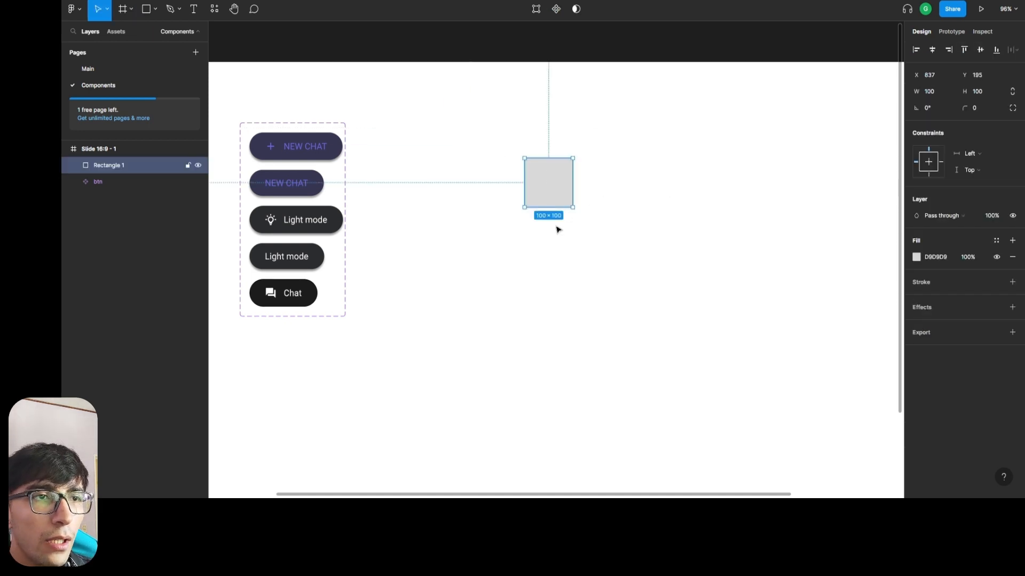
key("ctrl+z")
key("ctrl+z")
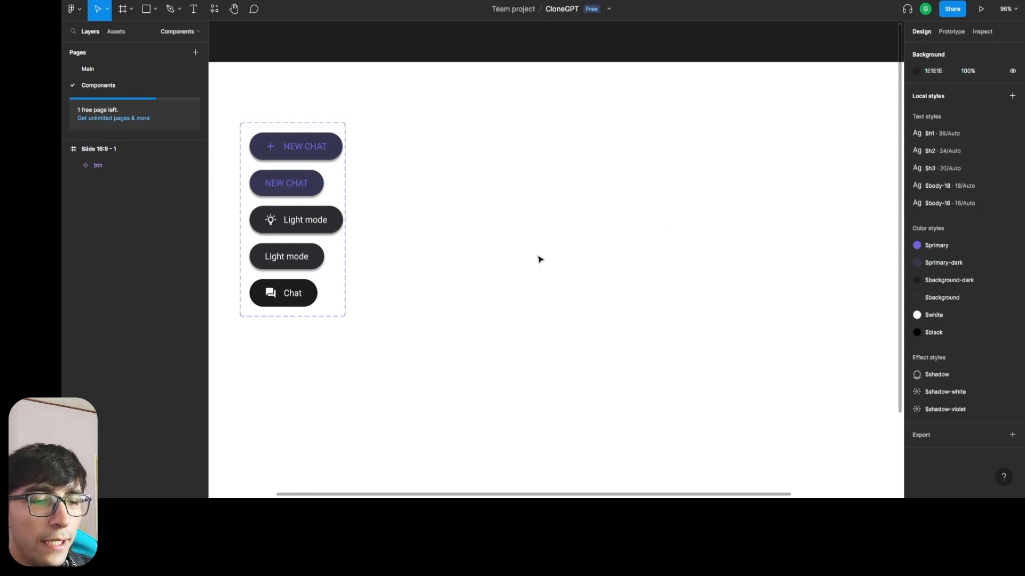
key("t")
left_click(528, 185)
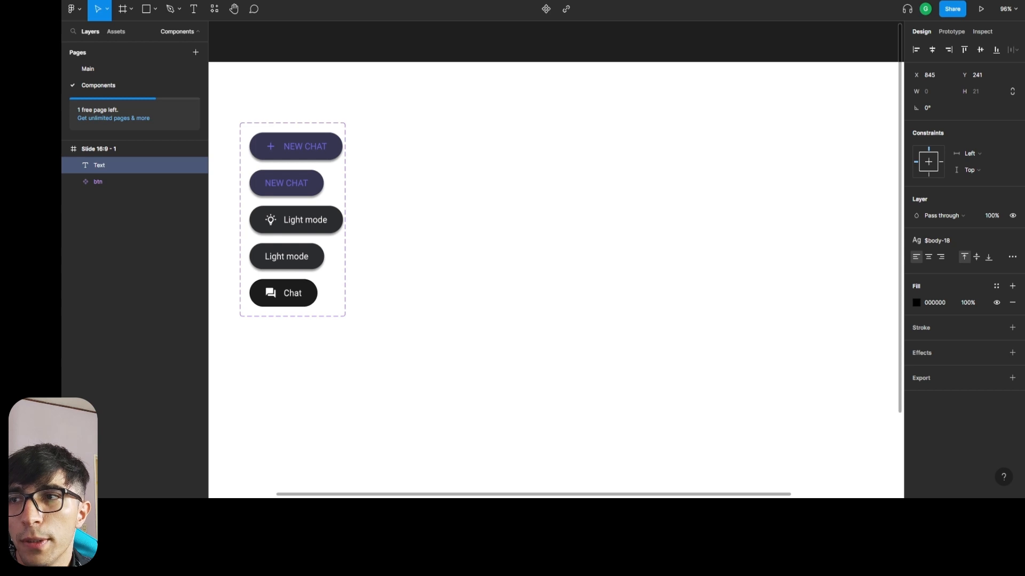
key("Escape")
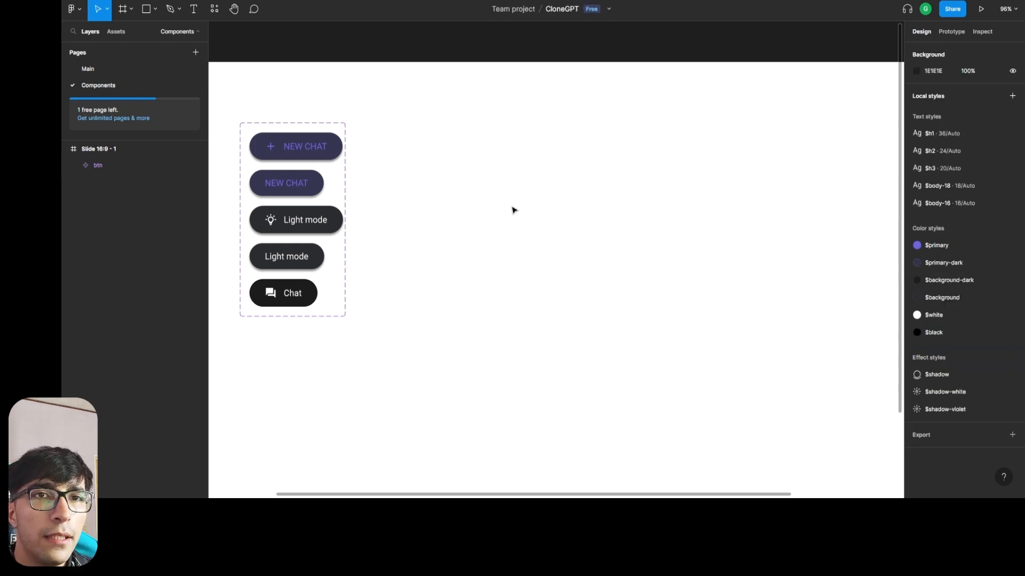
Add the text "Hello chat GPT!" in the empty area beside the button variants.
key("t")
left_click(513, 205)
type("Hello chat GPT!")
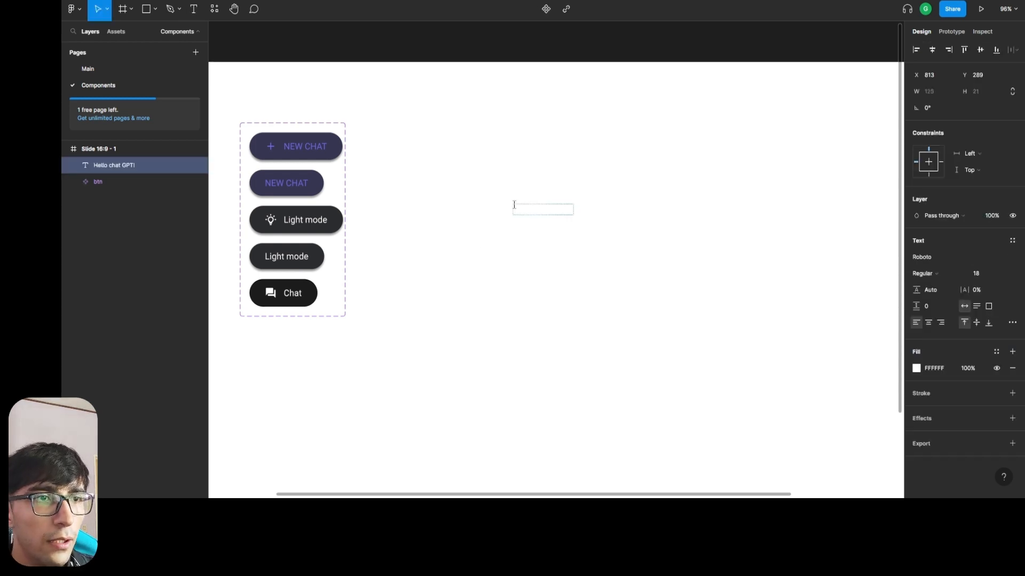
key("Escape")
key("Return")
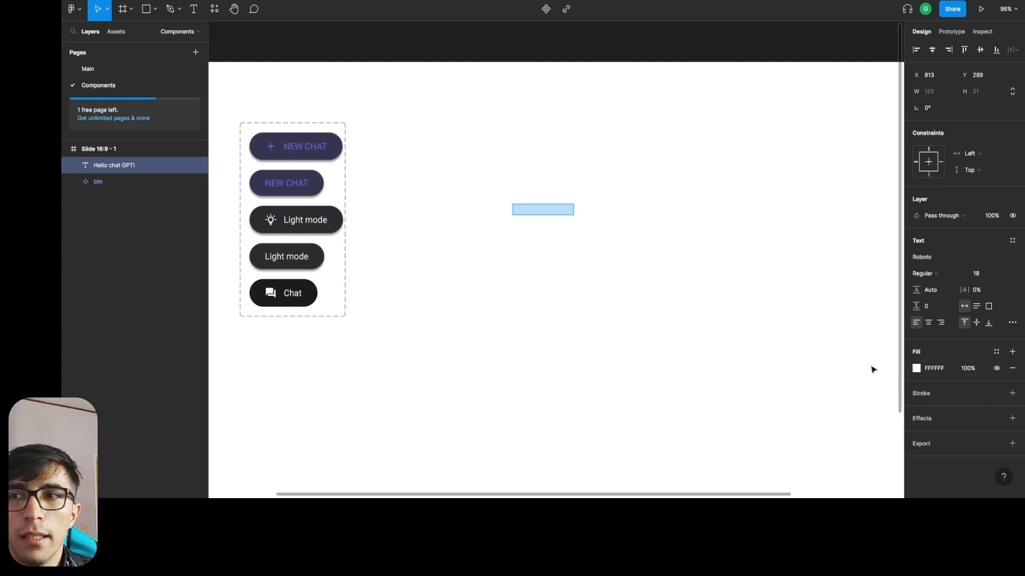
key("Escape")
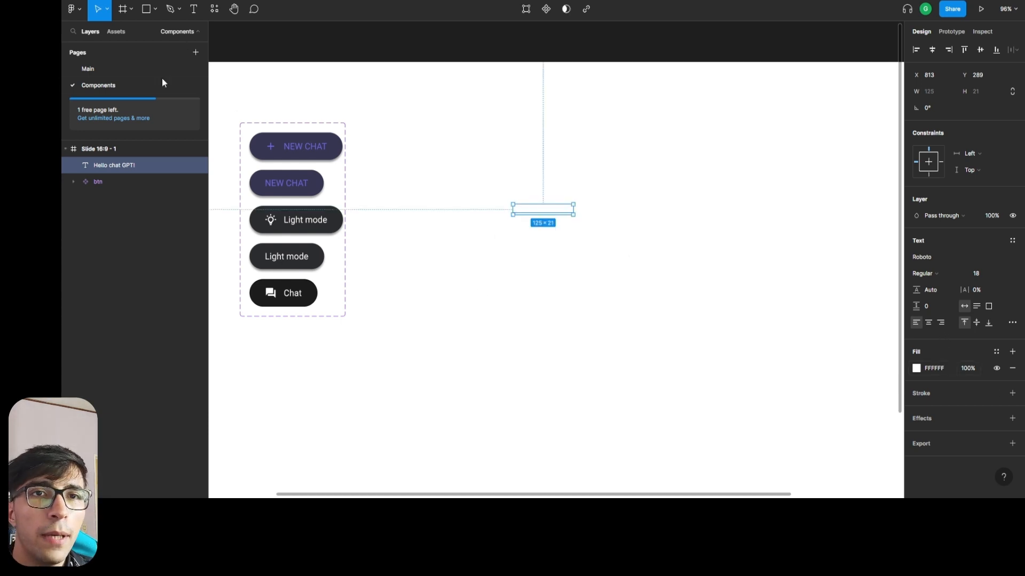
Replace the FFFFFF selection color of the Slide 16:9 - 1 frame with the $background color style.
left_click(100, 149)
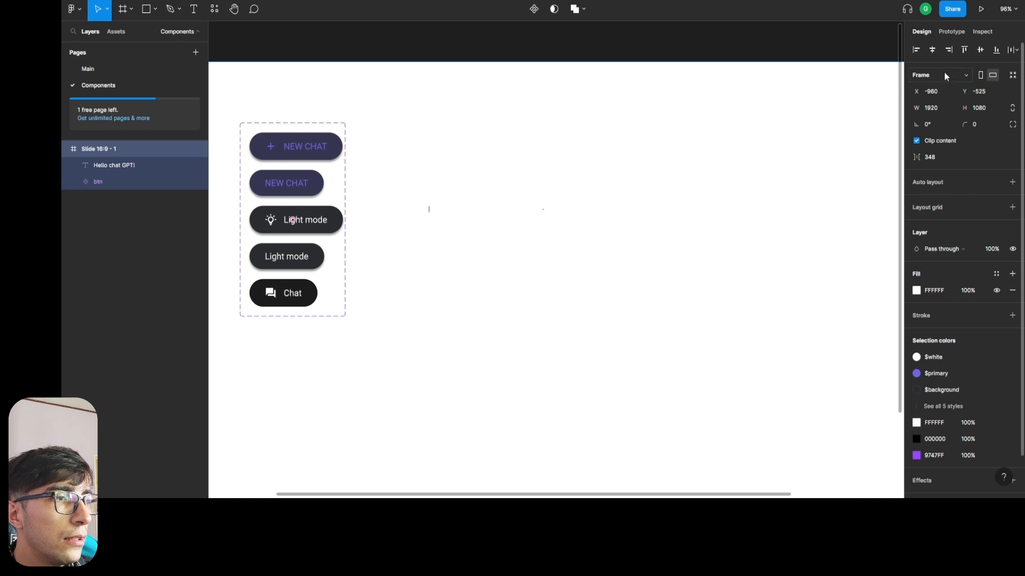
scroll(949, 373, "down", 1)
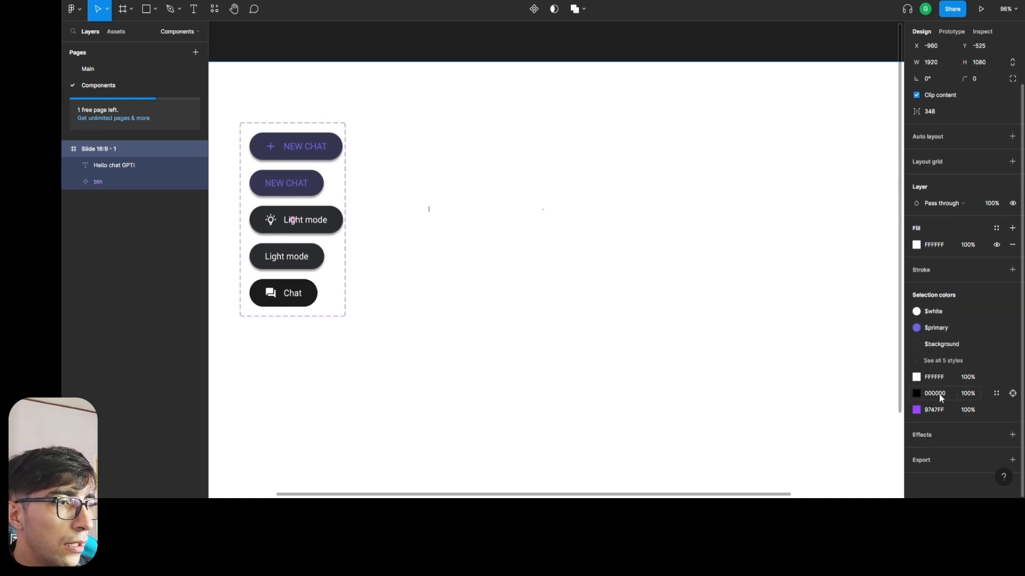
left_click(995, 378)
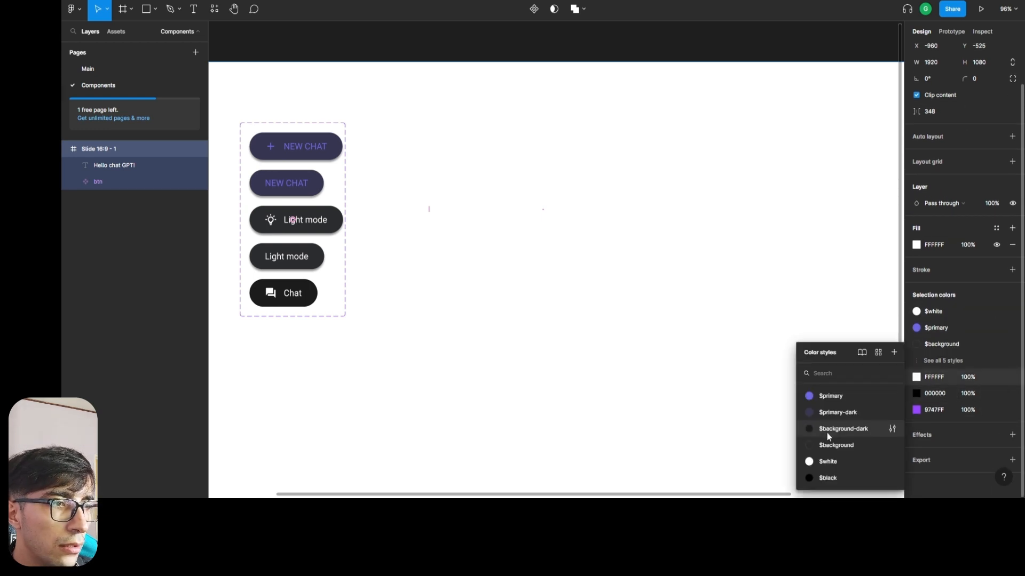
left_click(834, 445)
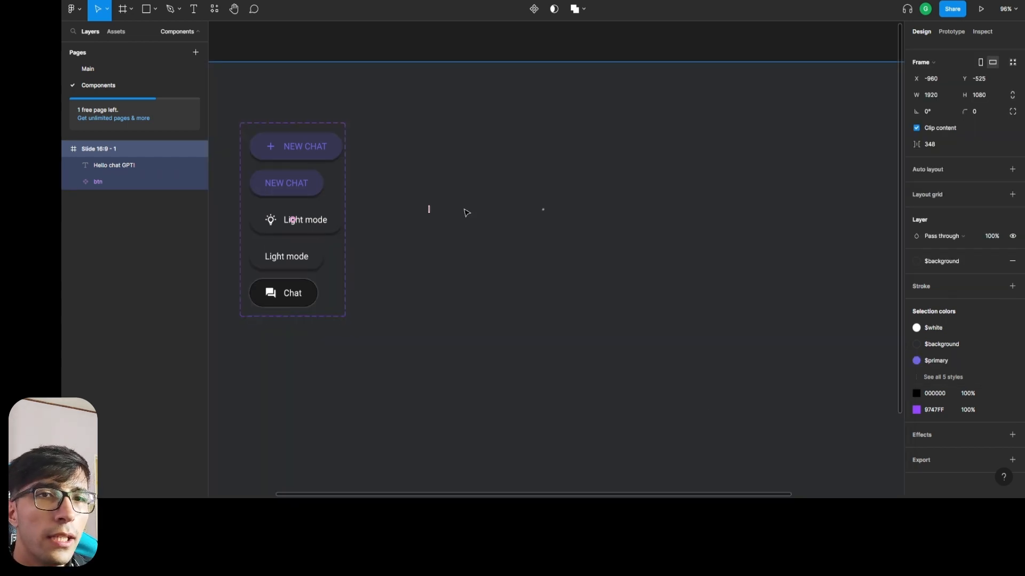
Apply the $white color style to the Hello chat GPT! text and move it to about X 876, Y 299.
left_click(114, 165)
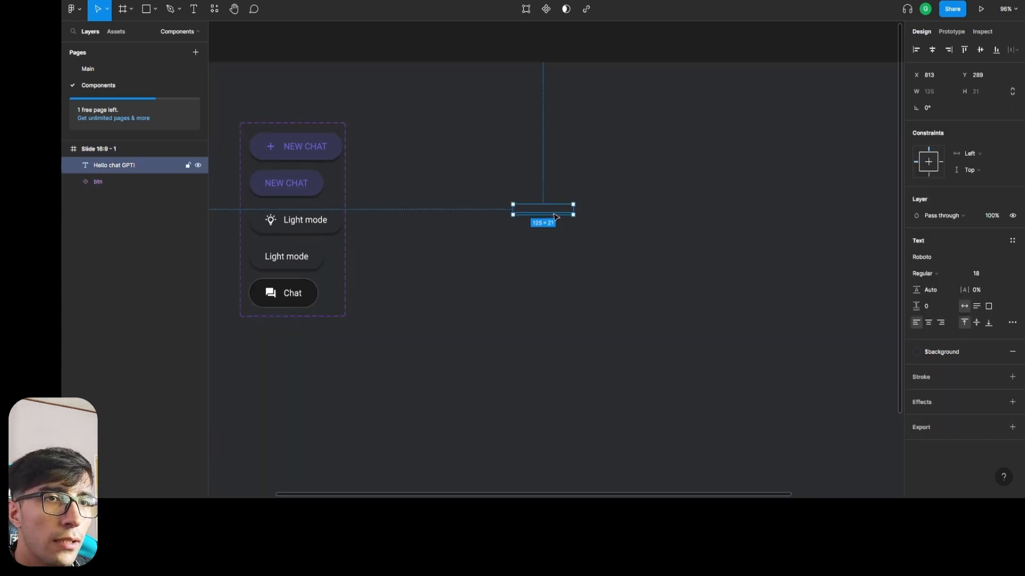
left_click_drag(555, 216, 613, 151)
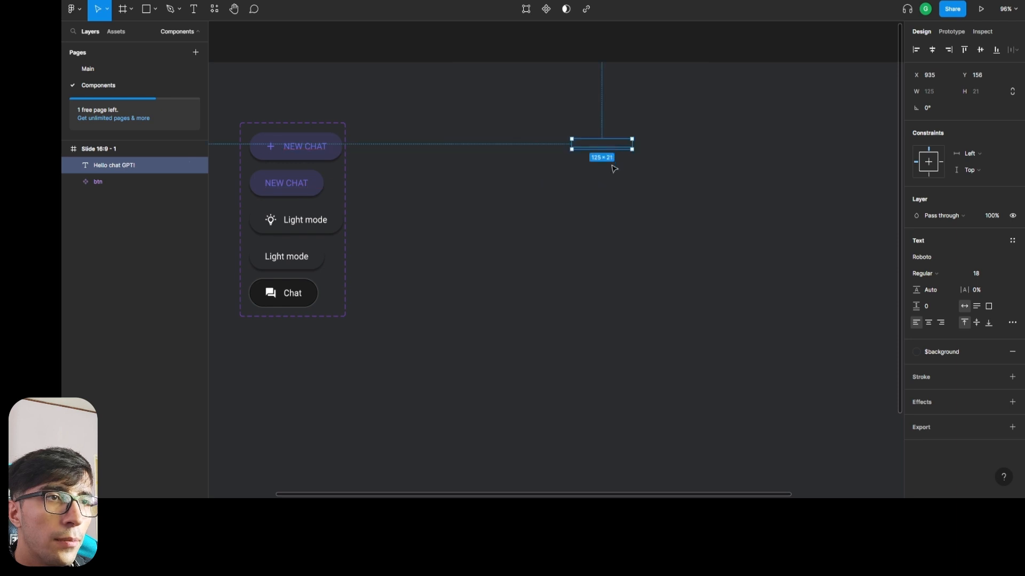
left_click(949, 352)
left_click(943, 468)
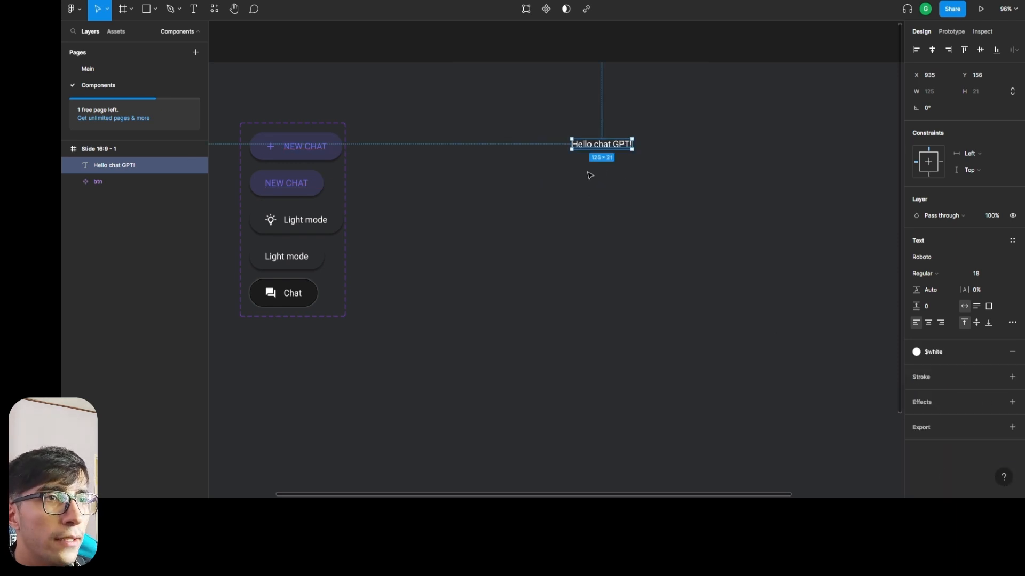
left_click_drag(624, 148, 595, 218)
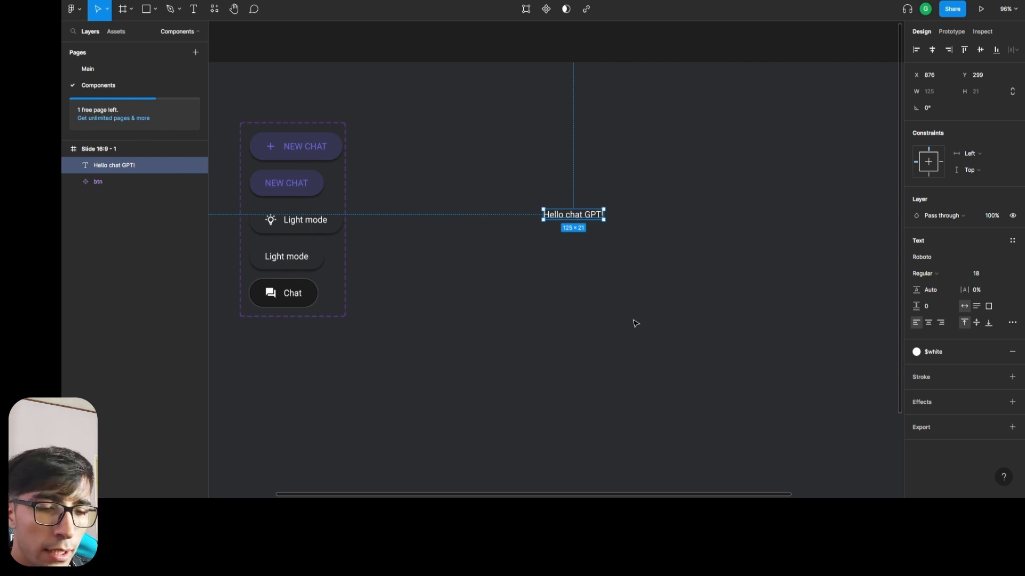
Wrap the Hello chat GPT! text in an auto layout frame and set its vertical padding to 16, matching the NEW CHAT button.
key("shift+a")
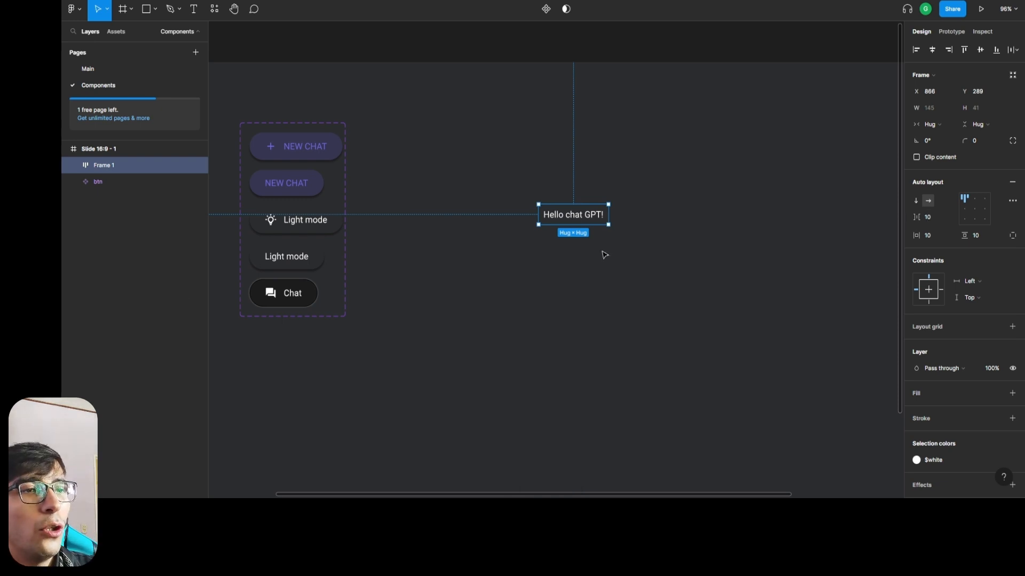
left_click(380, 151)
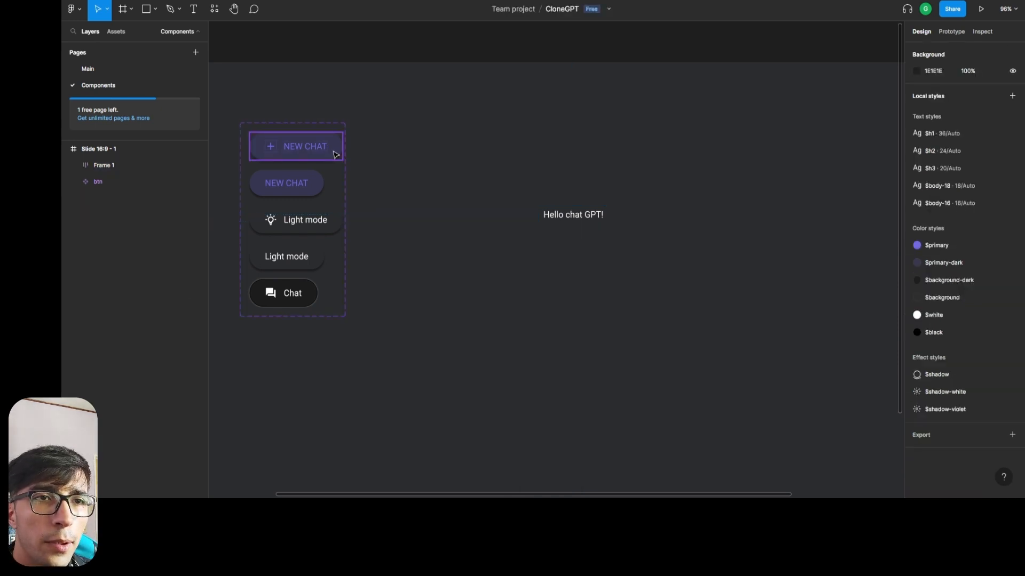
left_click(333, 154)
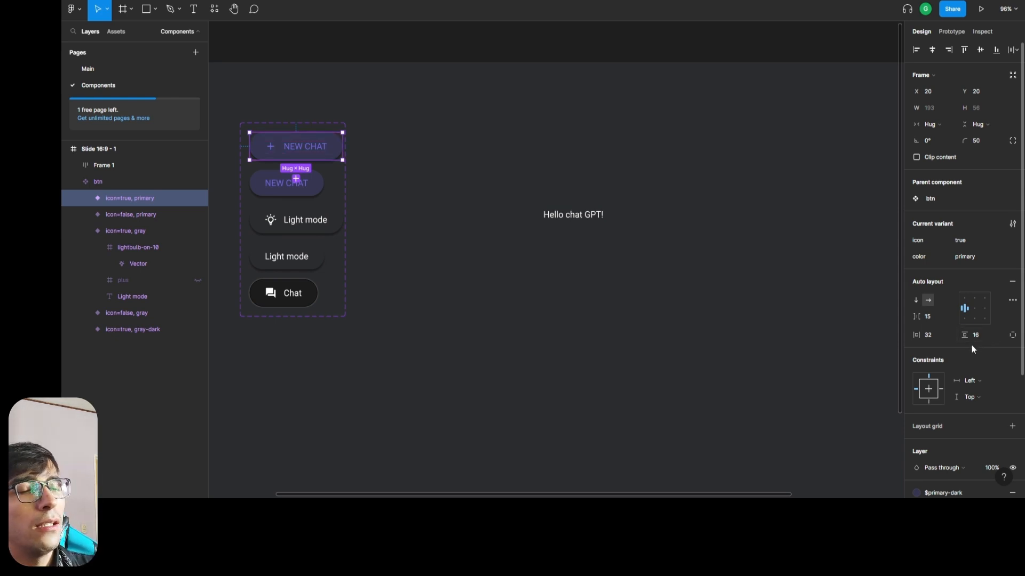
left_click(599, 228)
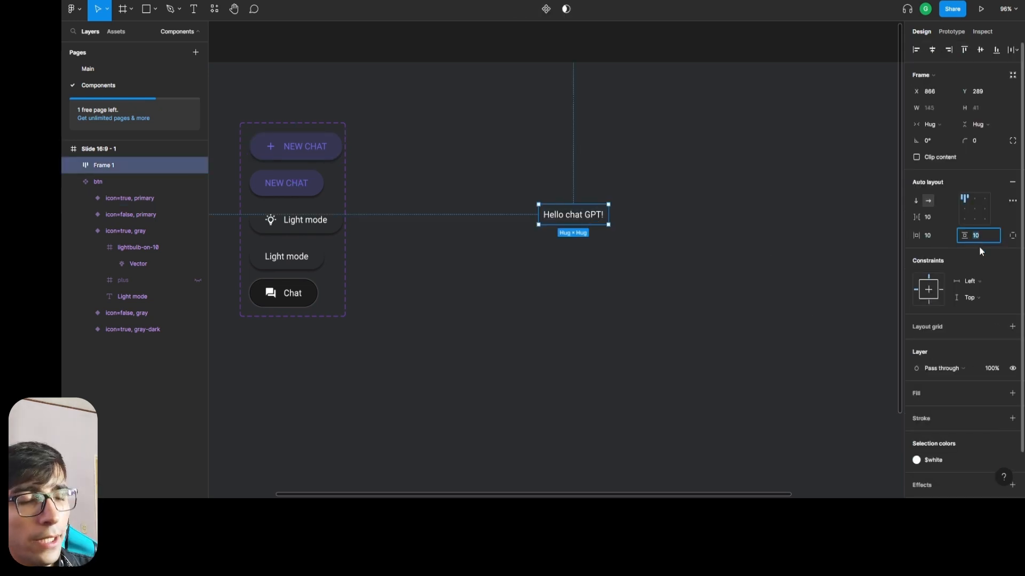
type("16")
key("shift+Tab")
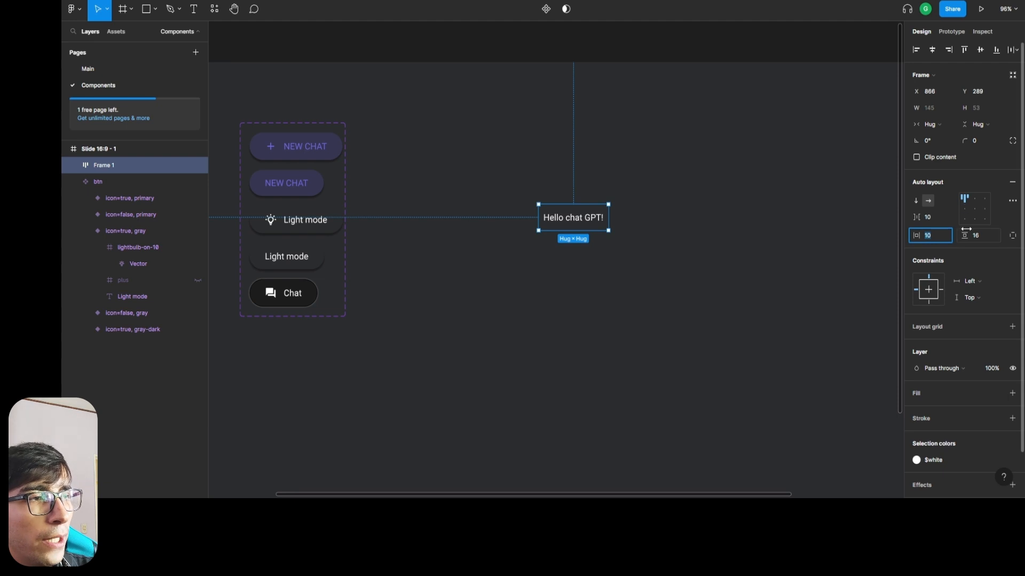
Set the horizontal padding of the Hello chat GPT! auto layout frame to 32.
left_click(985, 237)
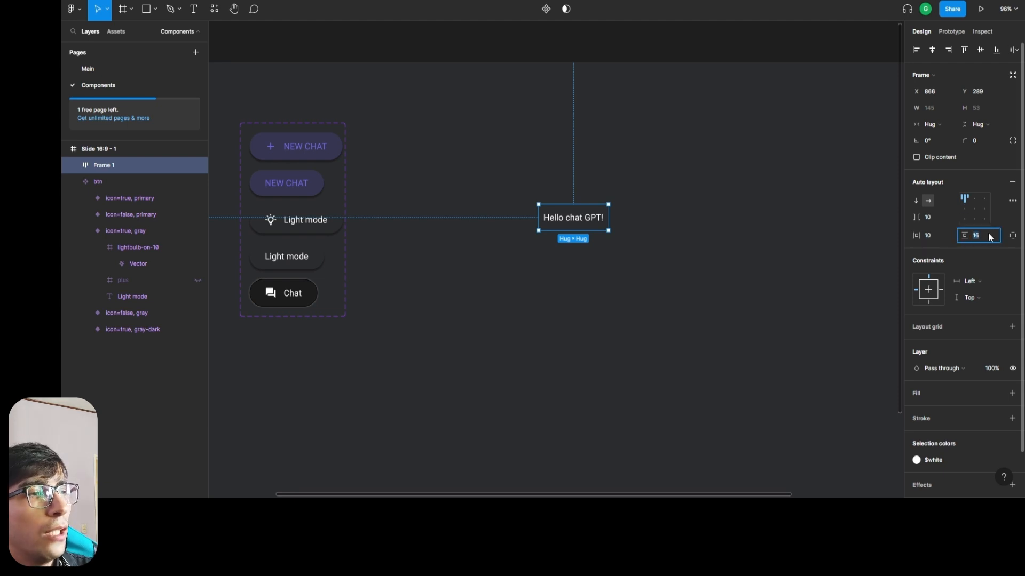
key("shift+Tab")
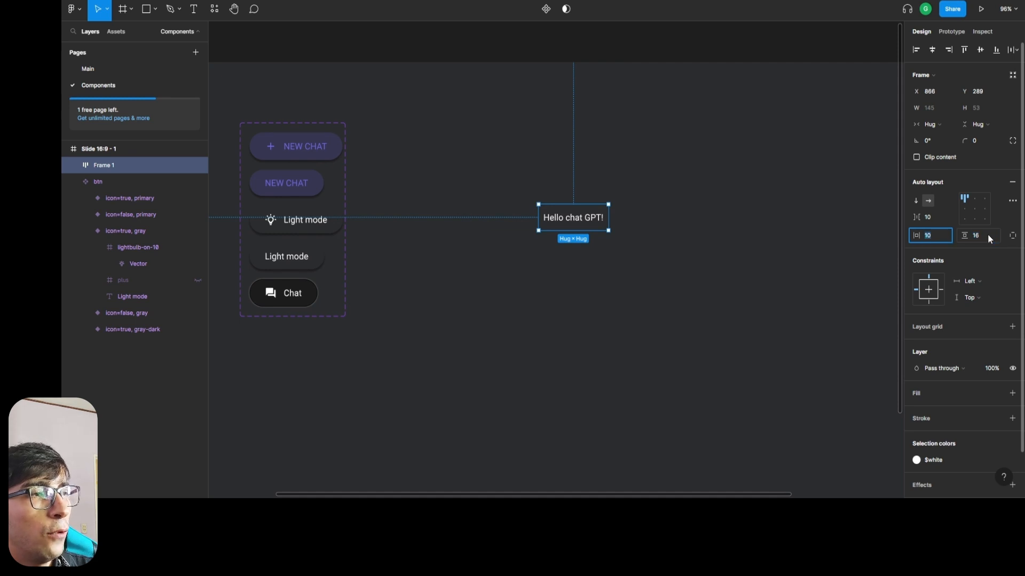
key("Tab")
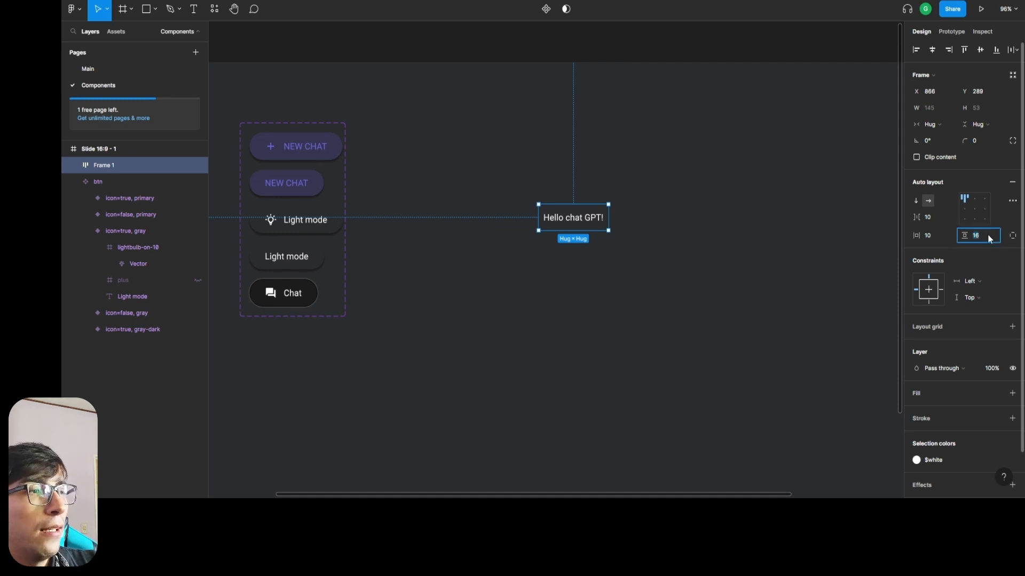
key("shift+Tab")
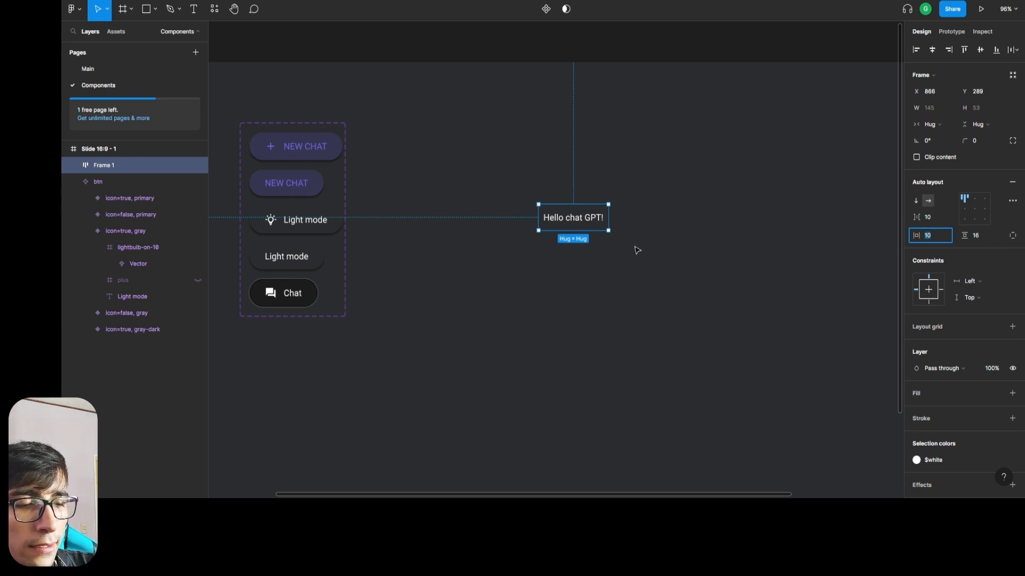
type("32")
key("Return")
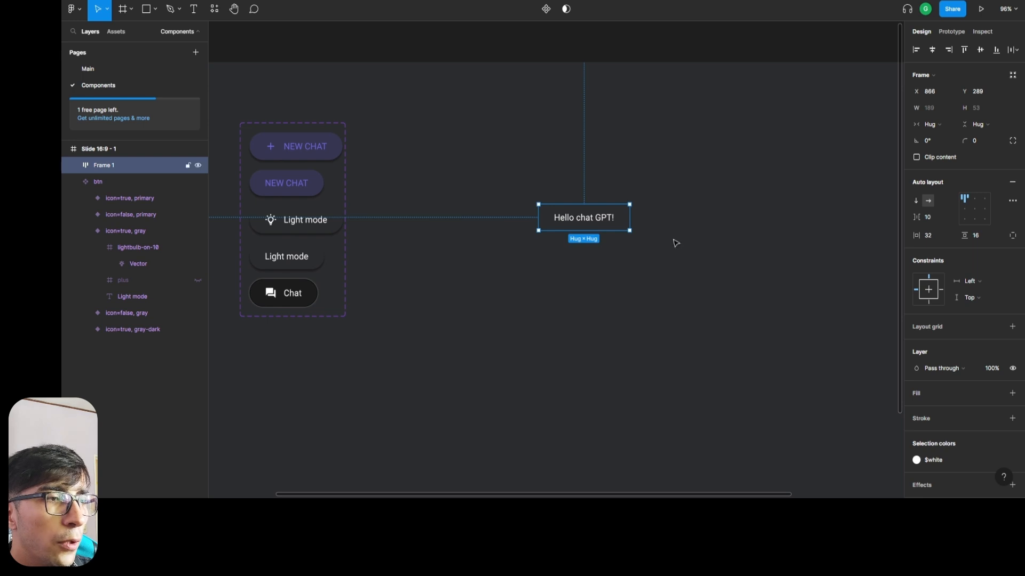
Rename the auto layout frame around the Hello chat GPT! text to message.
double_click(103, 164)
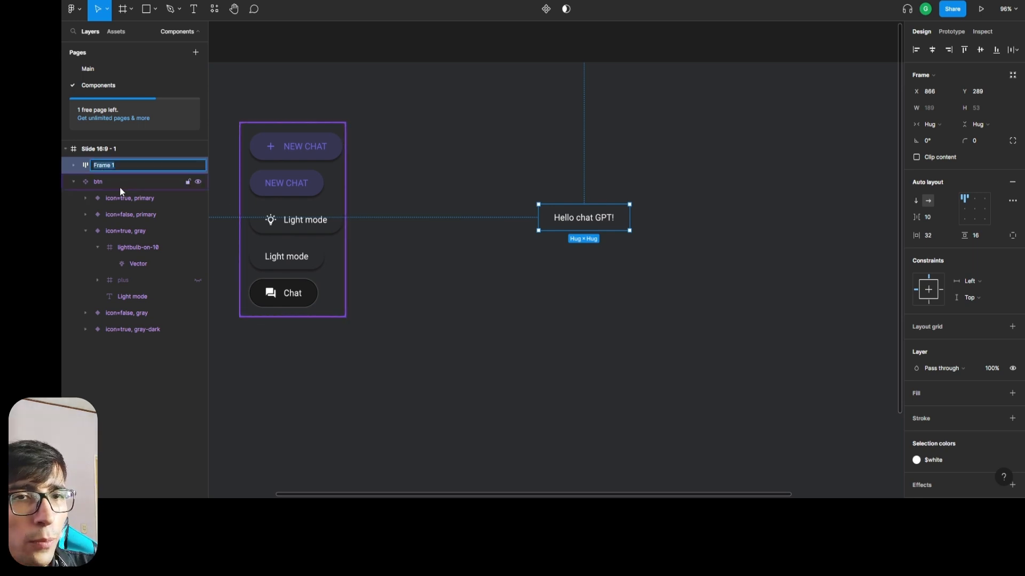
type("message")
key("Return")
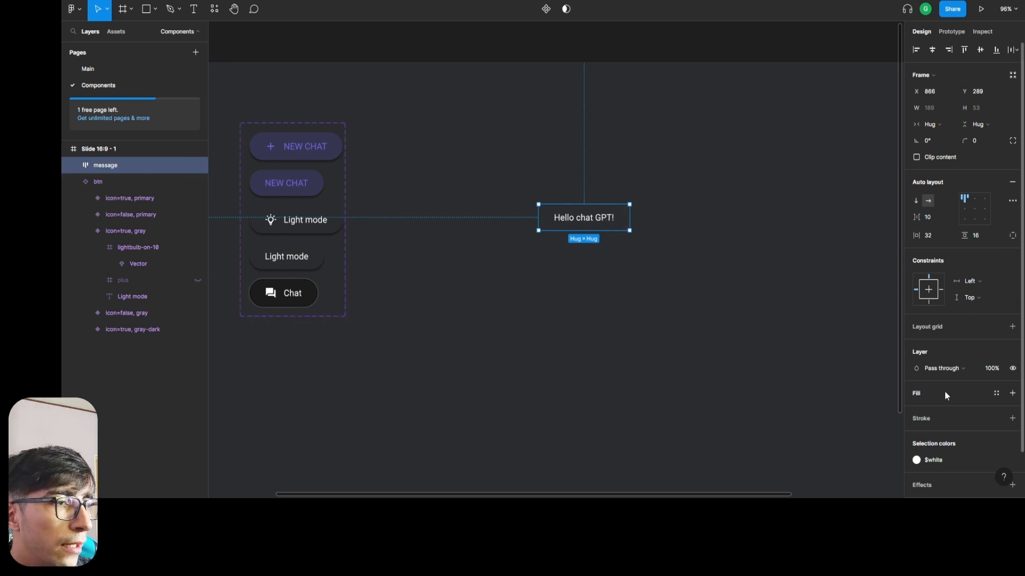
Fill the message frame with the $primary-dark color style and set its corner radius to 50.
scroll(952, 396, "down", 2)
left_click(996, 342)
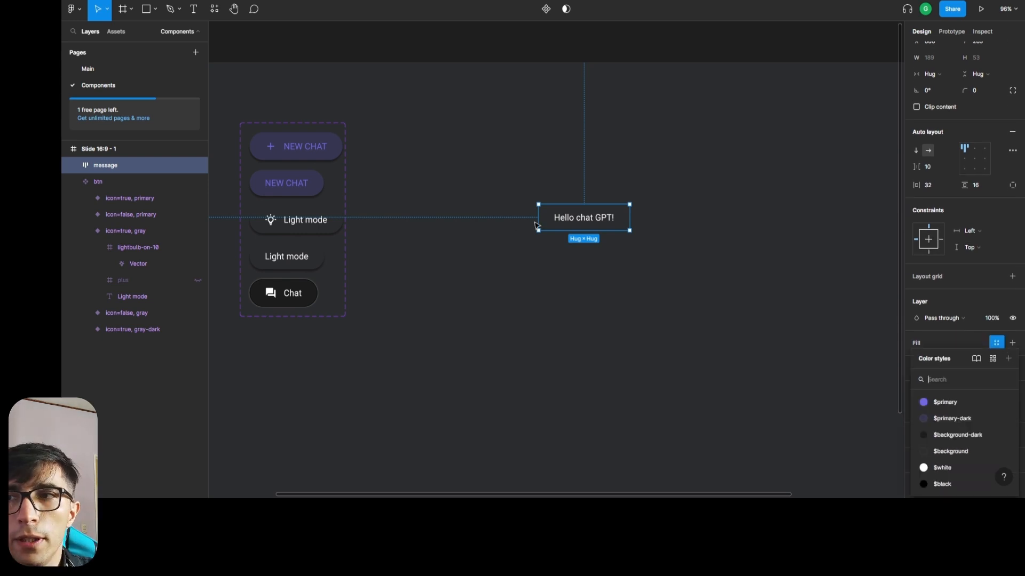
left_click(957, 419)
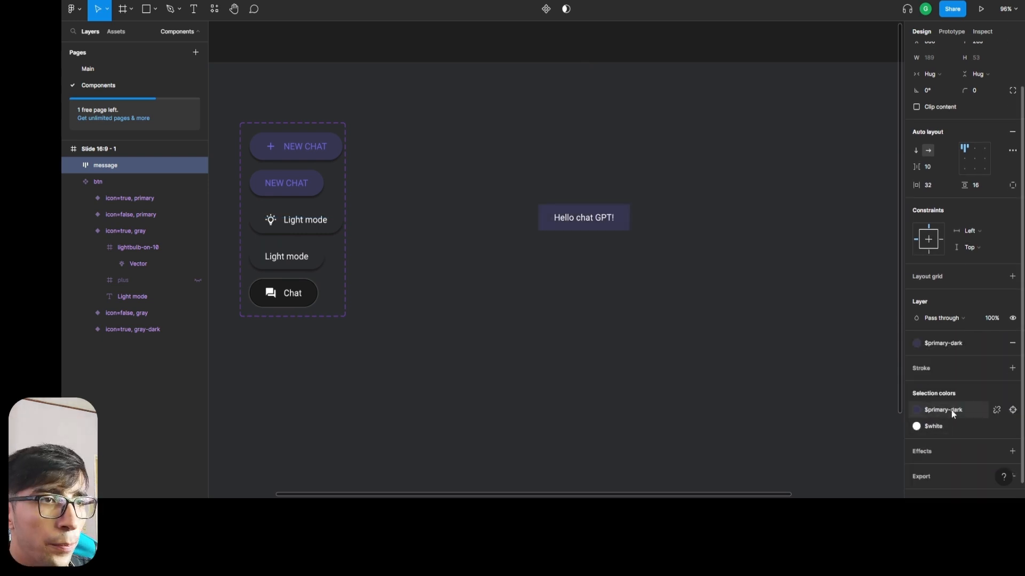
scroll(995, 94, "up", 2)
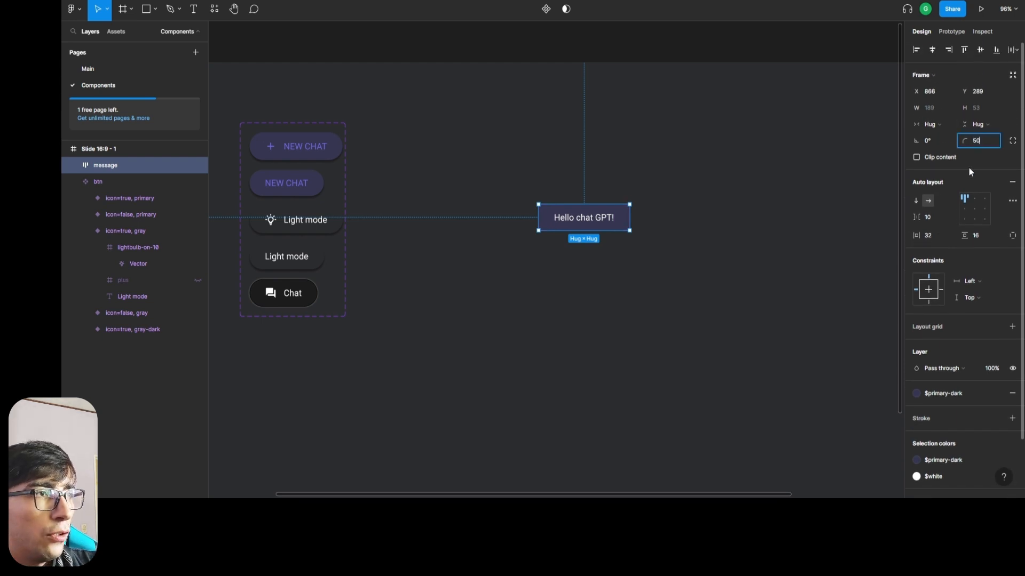
key("Return")
left_click(631, 247)
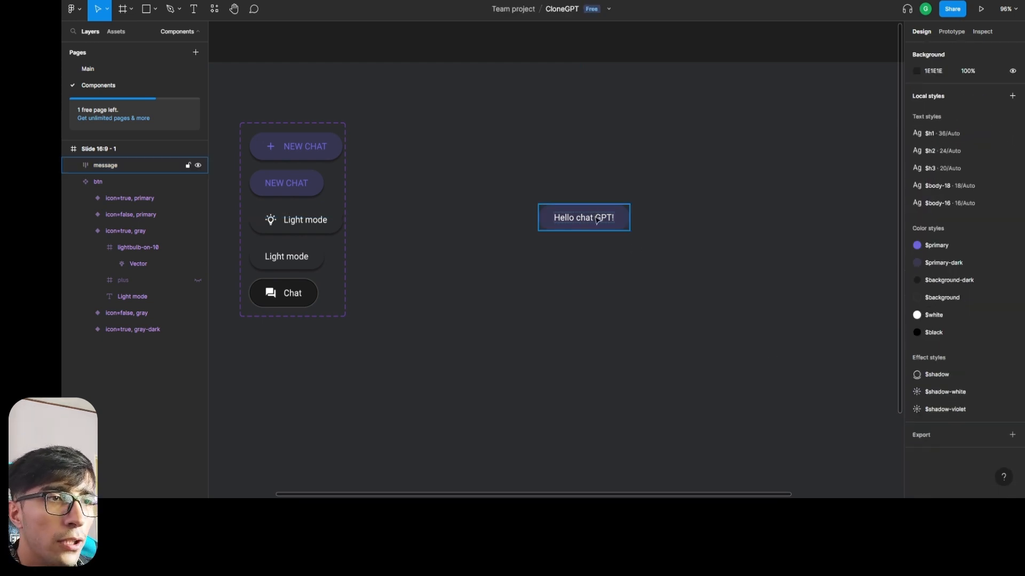
Move the message frame to about X 911, Y 292 and apply the $body-16 text style to its text.
left_click_drag(598, 219, 619, 221)
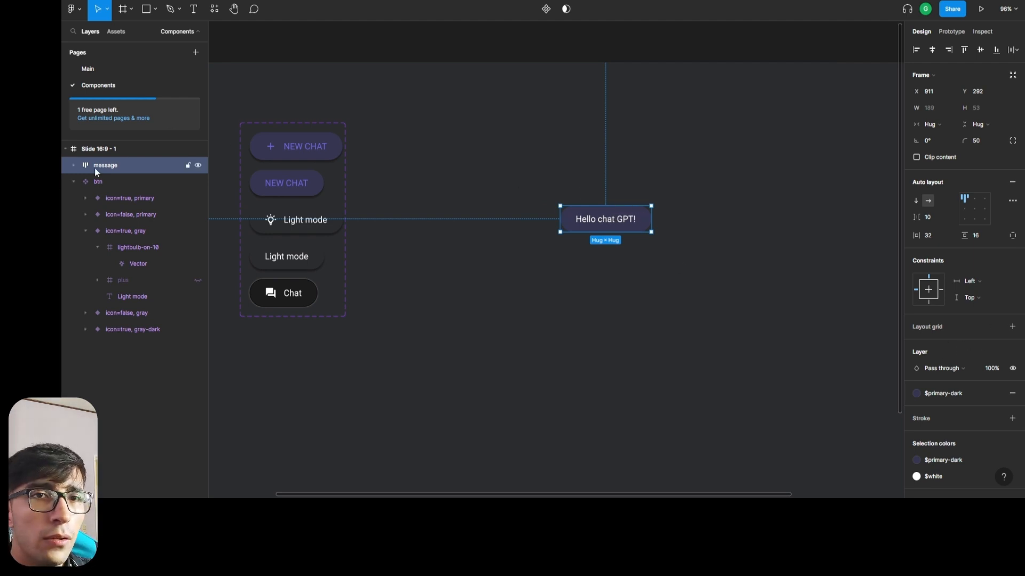
left_click(73, 165)
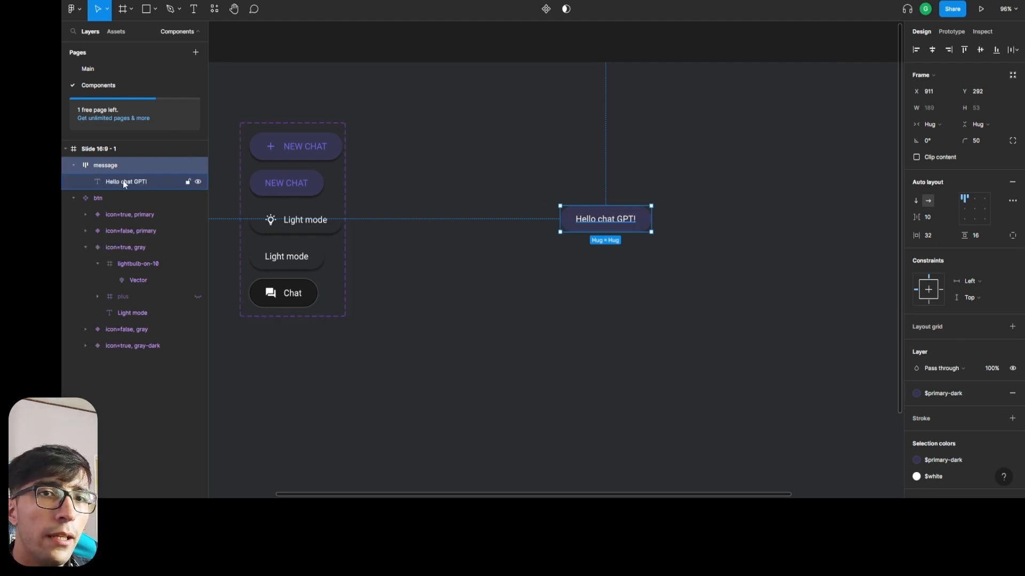
left_click(122, 182)
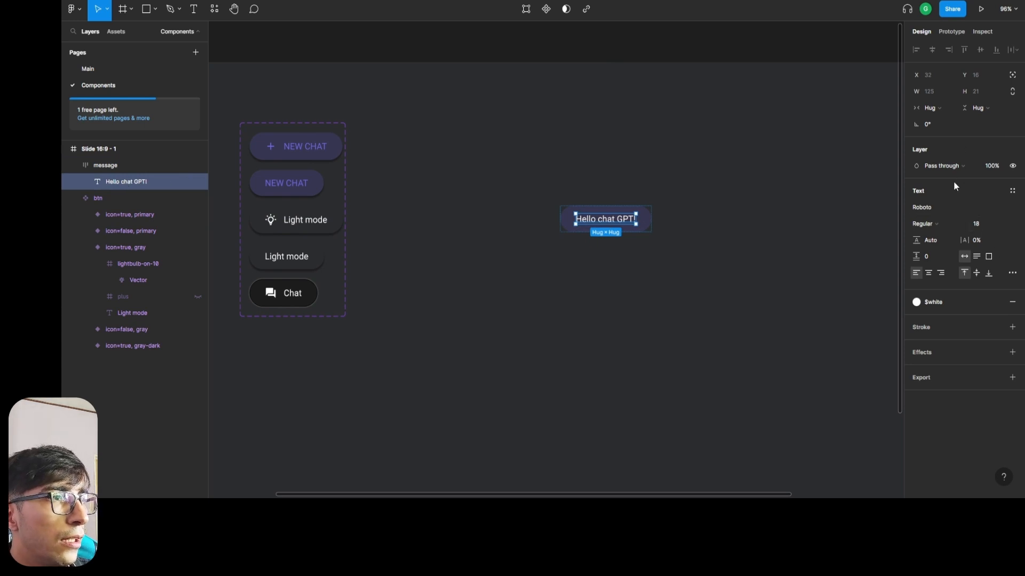
left_click(1012, 192)
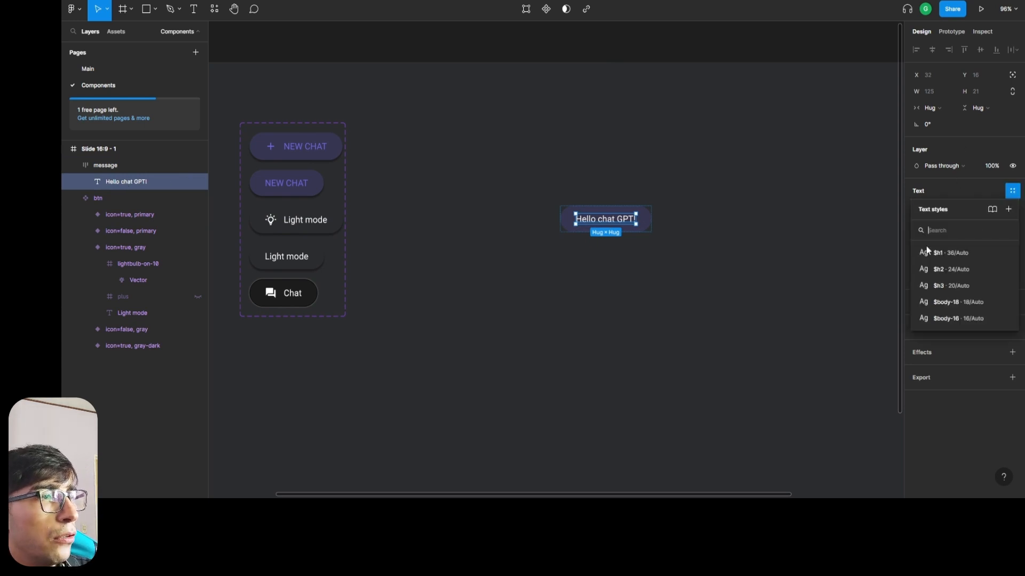
left_click(966, 319)
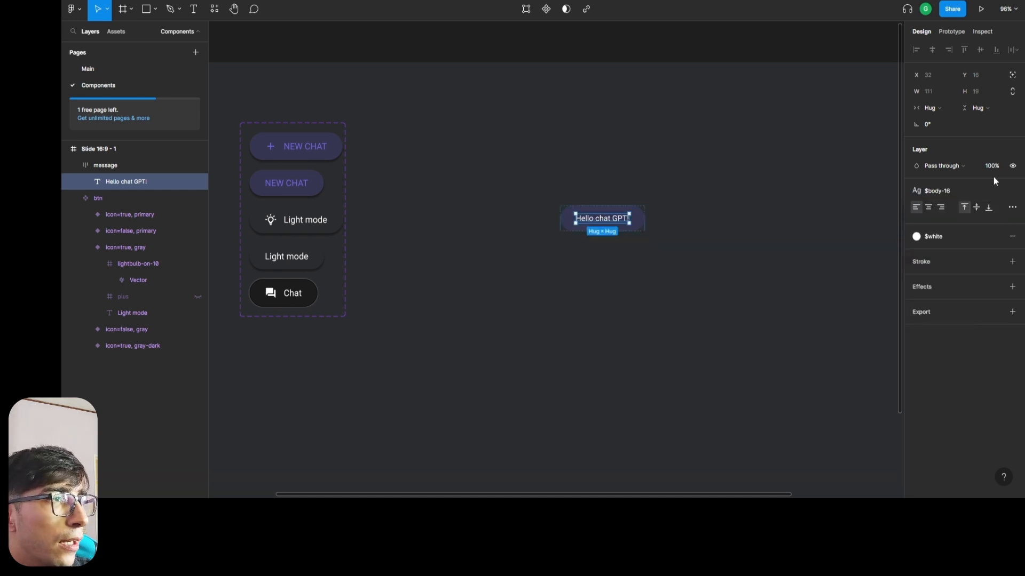
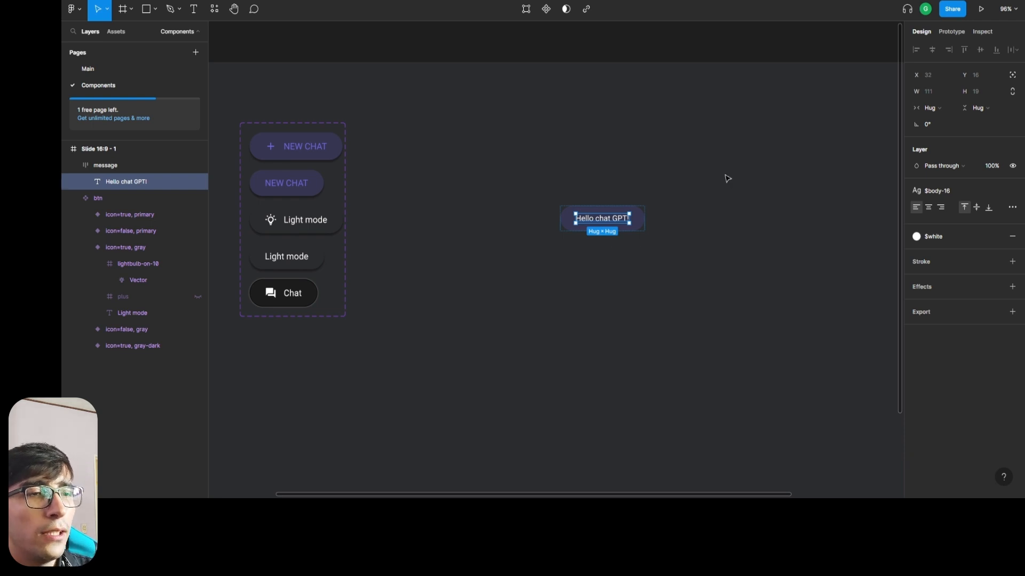
Move the message frame up to about X 930, Y 219.
left_click(678, 176)
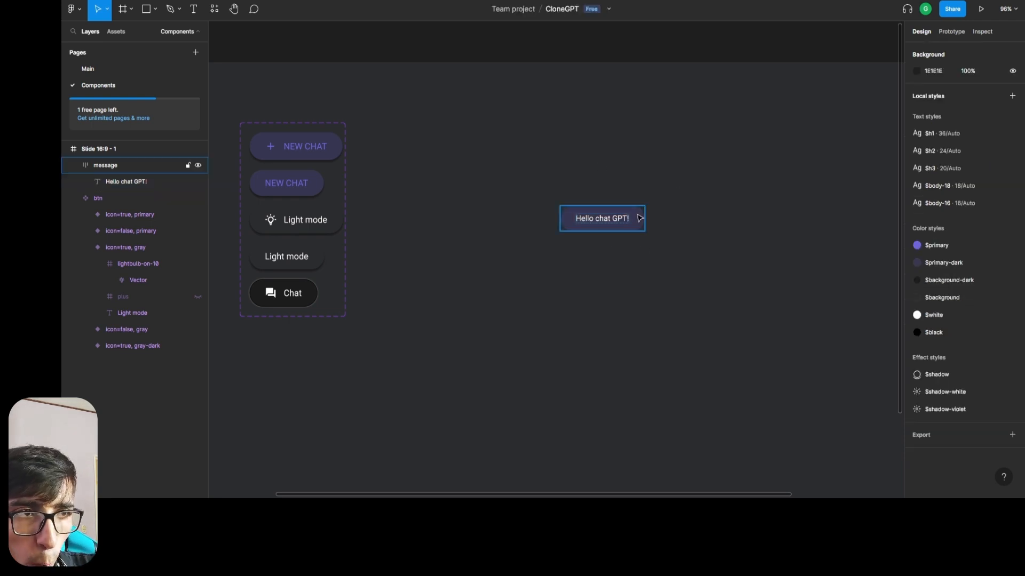
left_click_drag(640, 218, 649, 182)
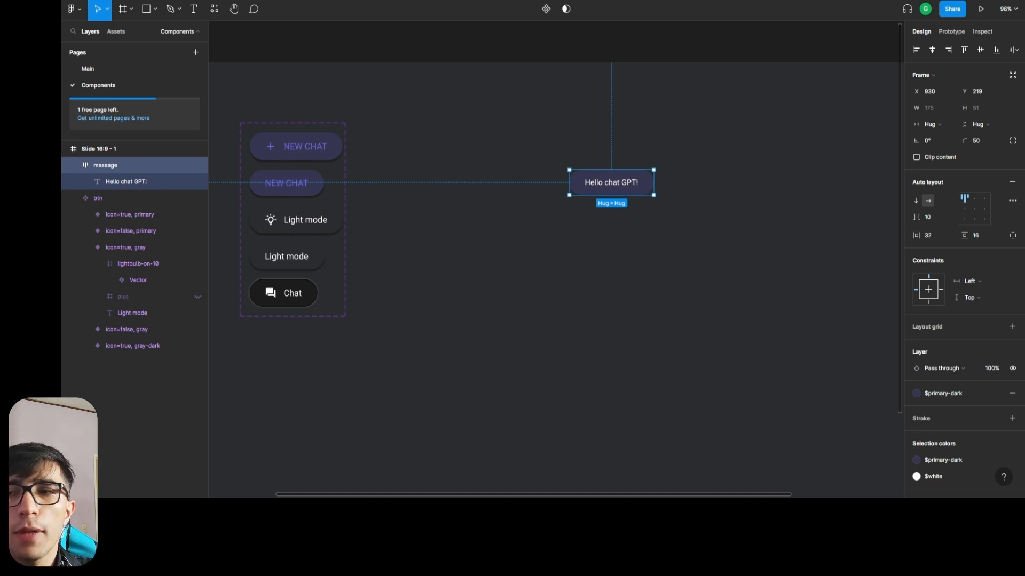
left_click(670, 229)
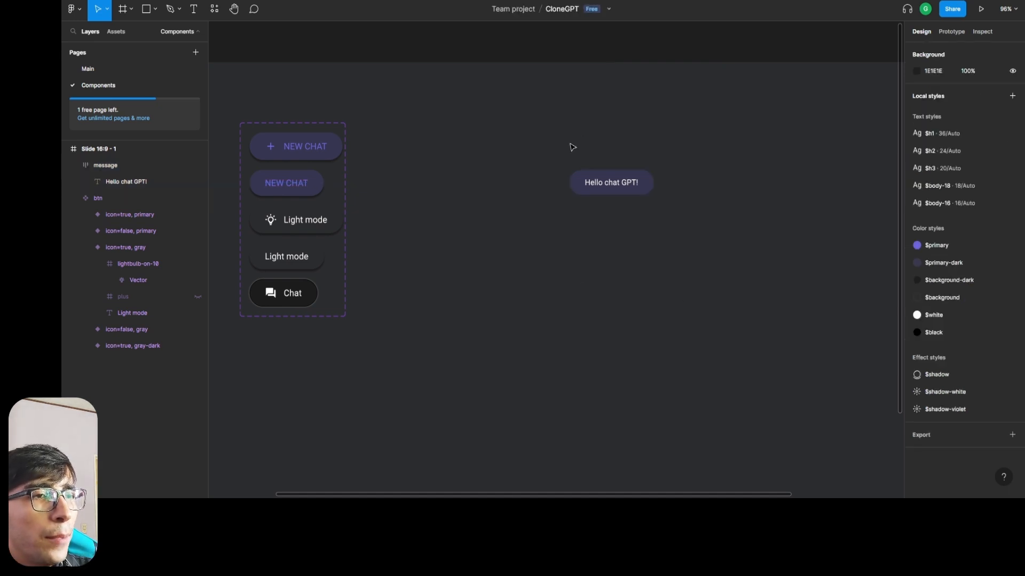
Turn the message frame into a component and add a variant property to it.
left_click_drag(571, 146, 647, 212)
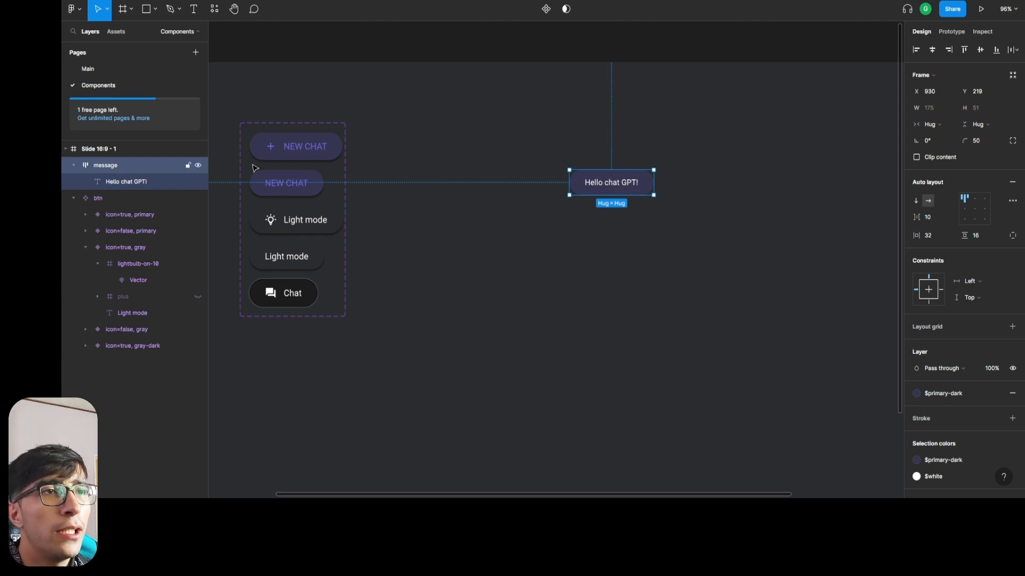
left_click(546, 13)
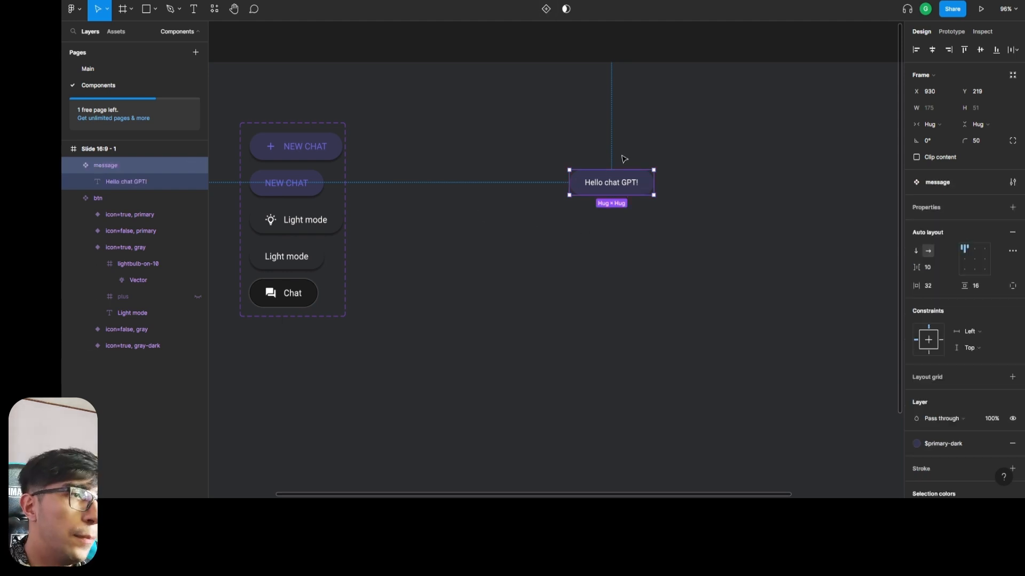
left_click(1010, 209)
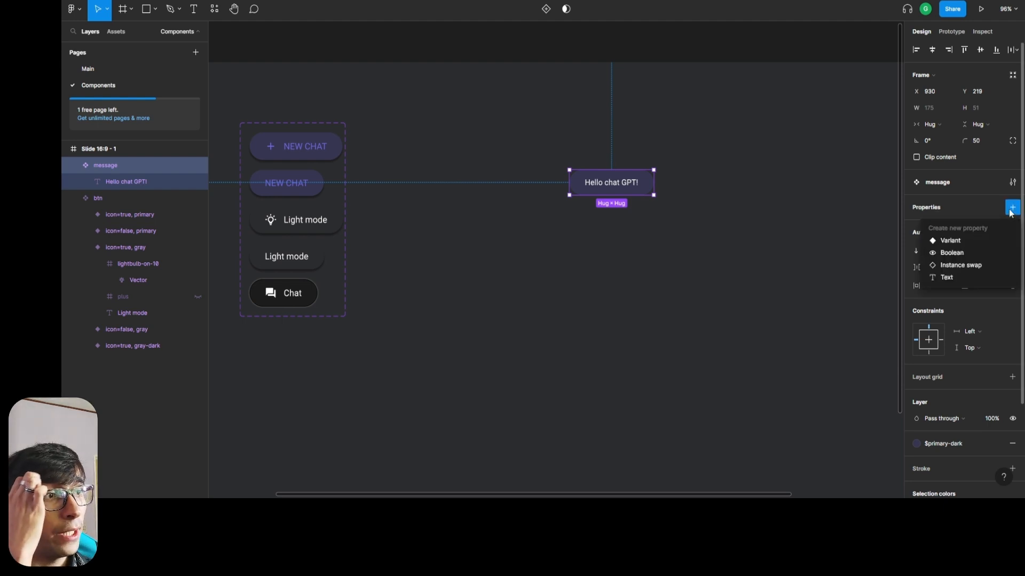
left_click(972, 240)
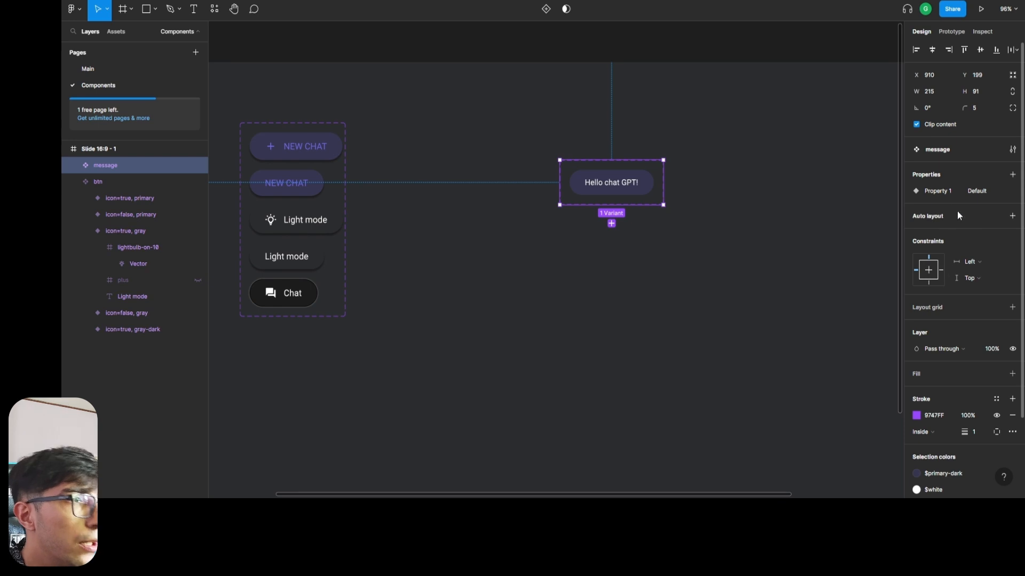
double_click(934, 191)
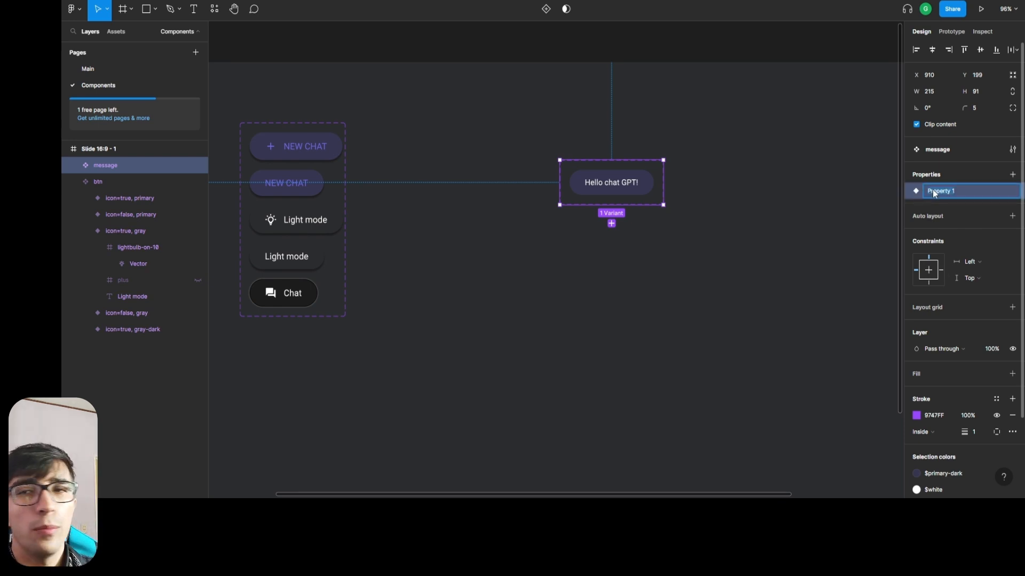
type("type")
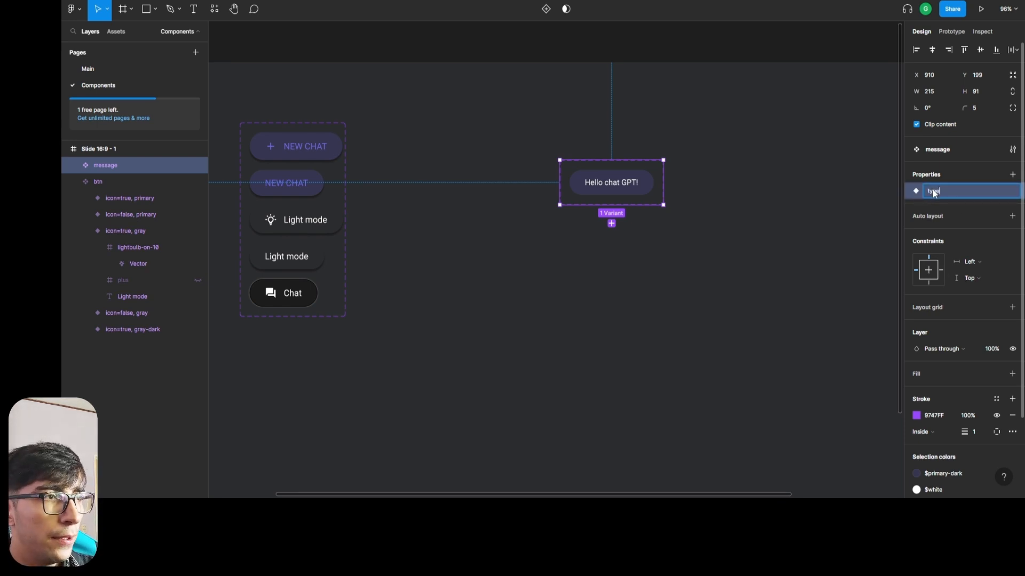
key("Escape")
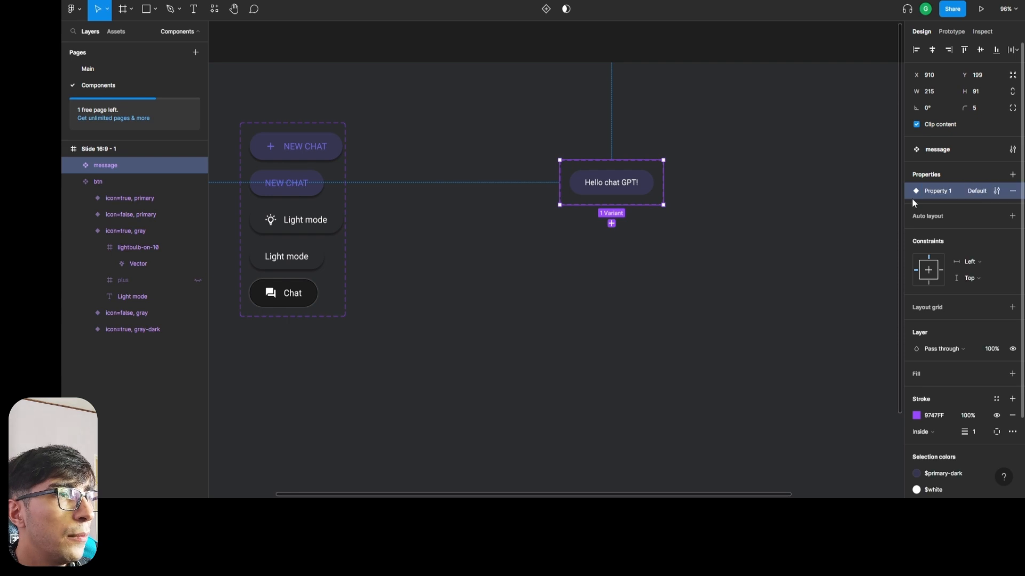
Rename the message component's variant property as type.
double_click(943, 190)
type("type")
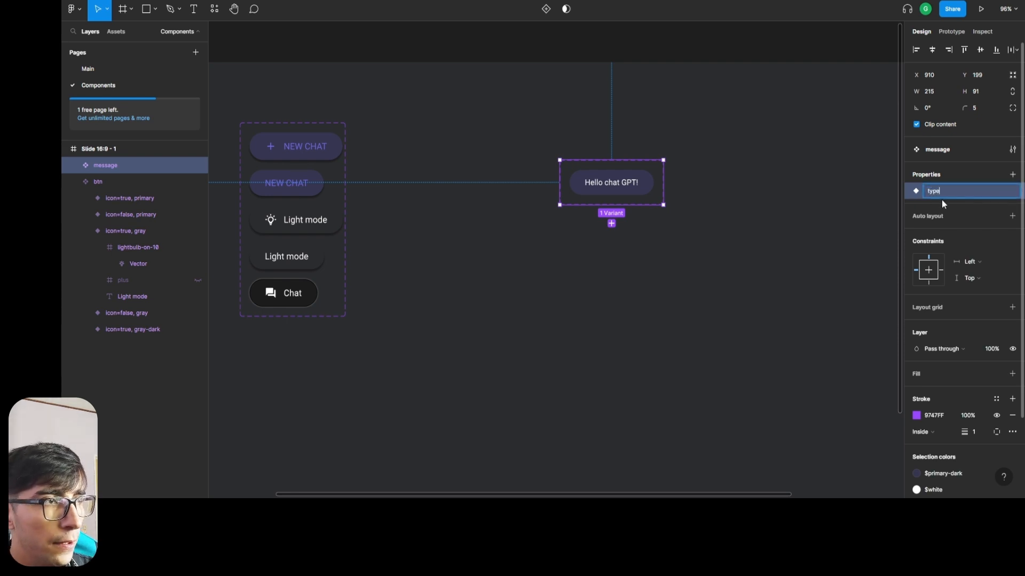
key("Return")
Rename the default value of the type property as from-user.
double_click(979, 190)
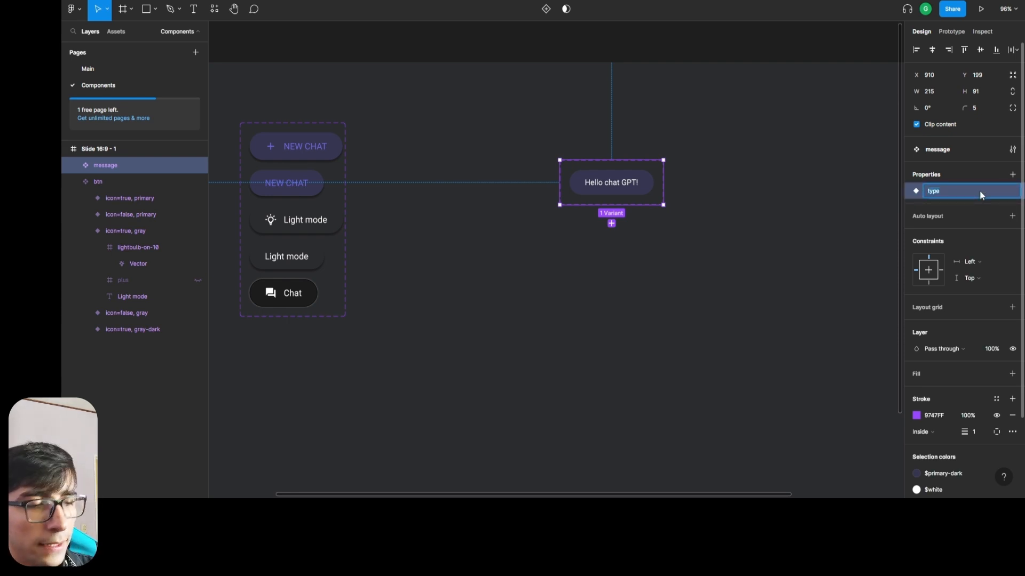
key("Return")
left_click(996, 191)
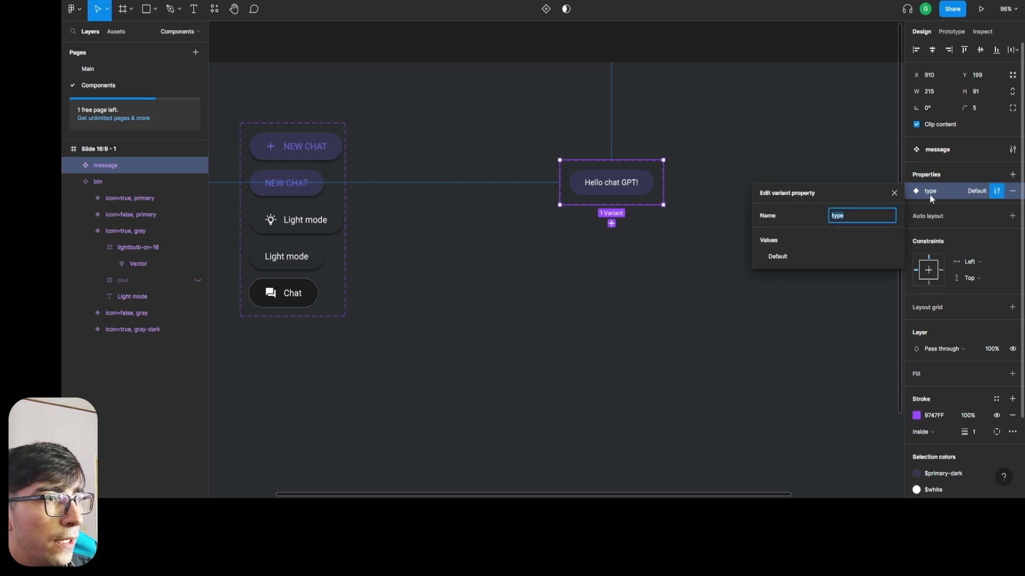
double_click(774, 258)
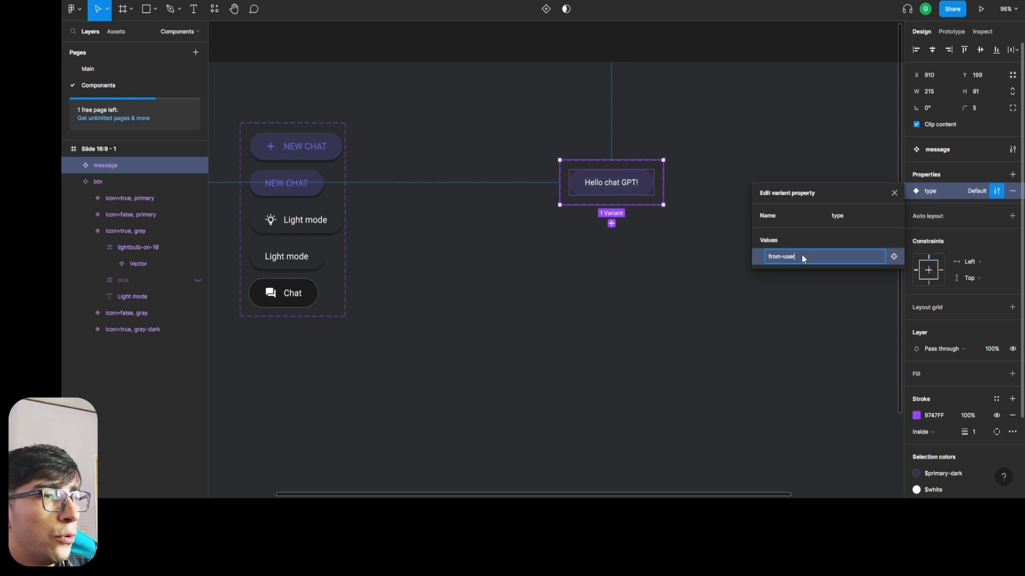
key("Return")
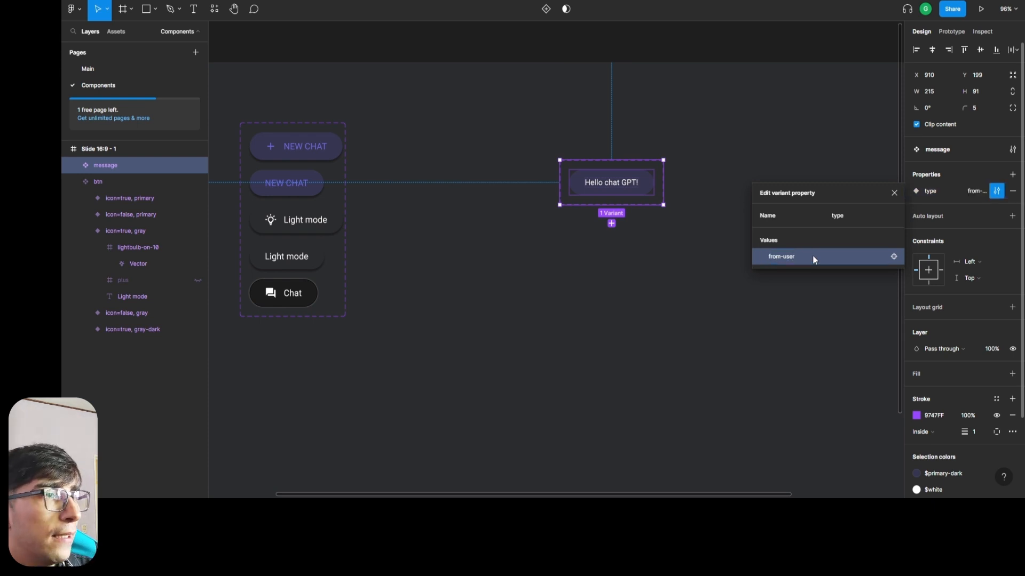
left_click(745, 350)
Try to add a second message variant from the selected from-user variant.
left_click(637, 196)
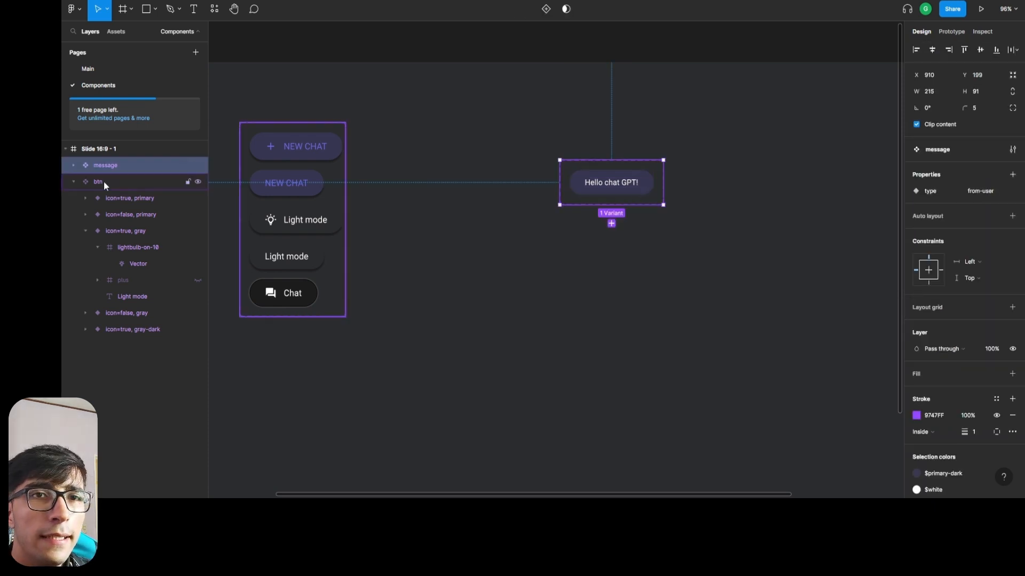
left_click(77, 164)
left_click(126, 184)
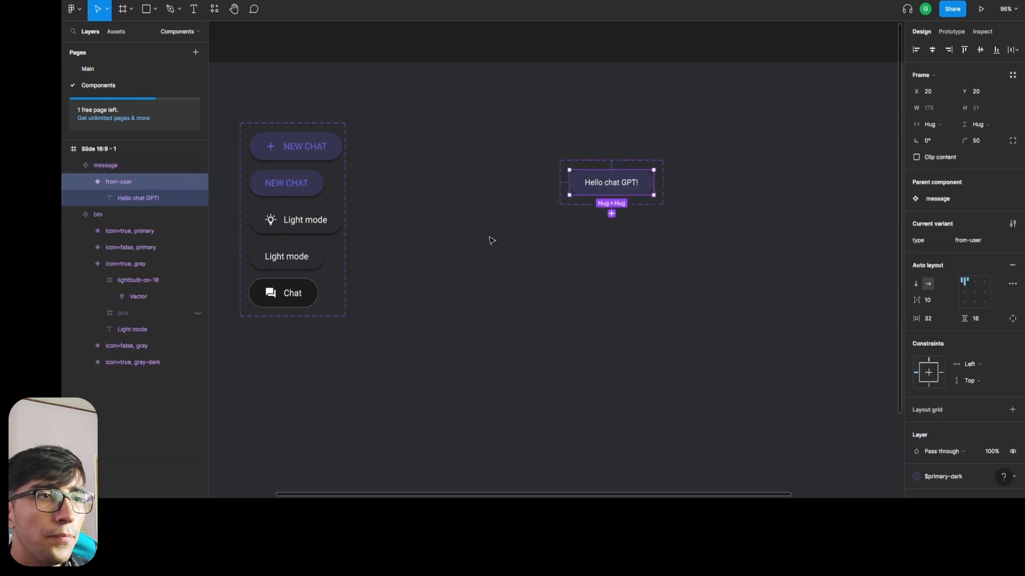
left_click(611, 214)
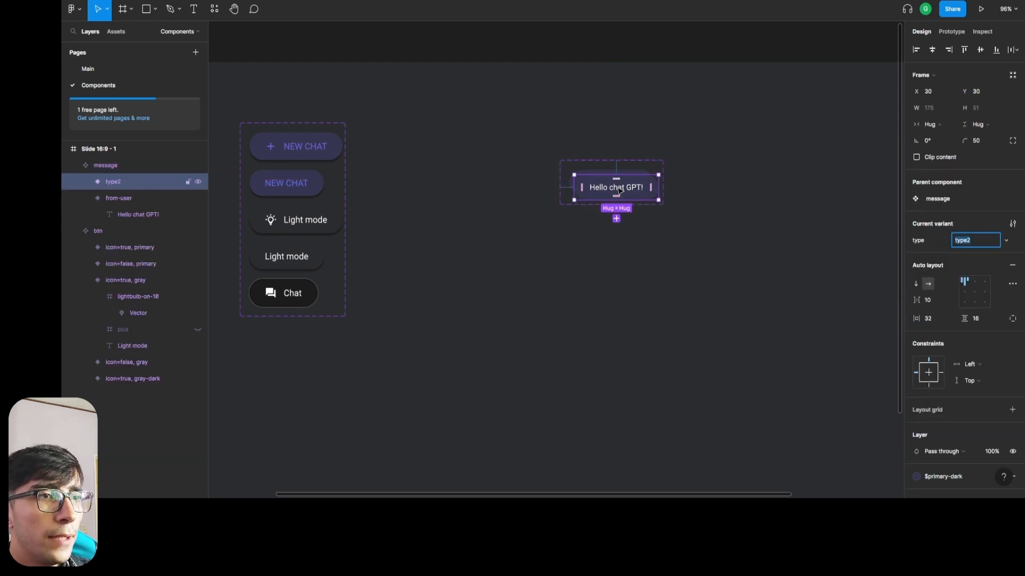
left_click_drag(616, 195, 621, 214)
key("ctrl+z")
key("ctrl+z")
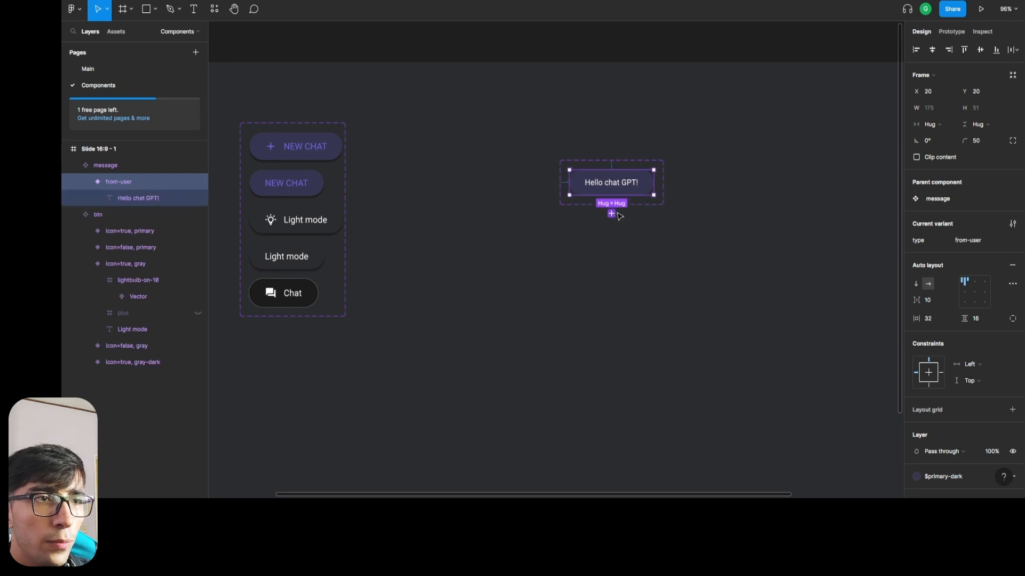
Add a second variant to the message component and set its type to from-gpt.
left_click(101, 166)
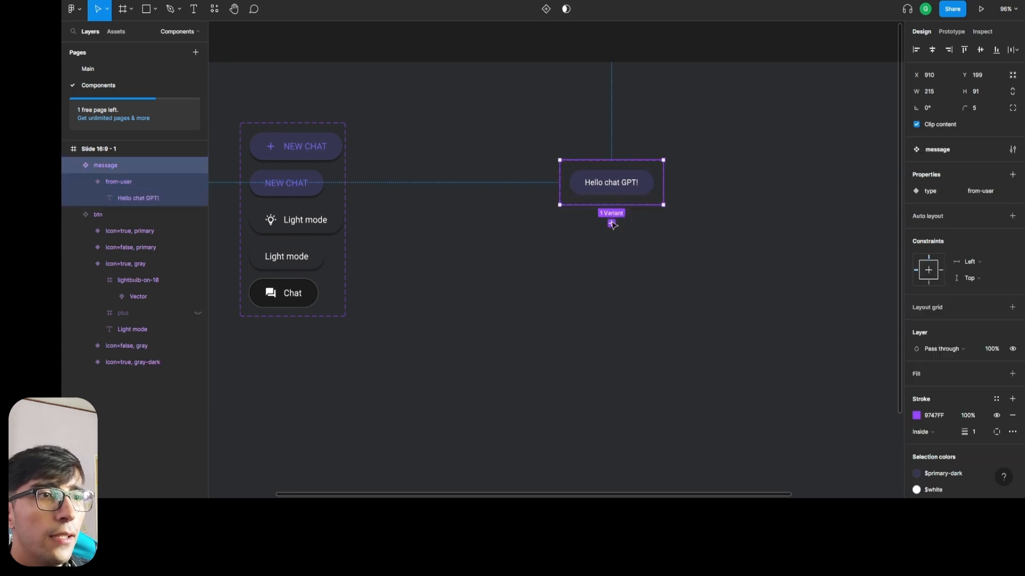
left_click(611, 221)
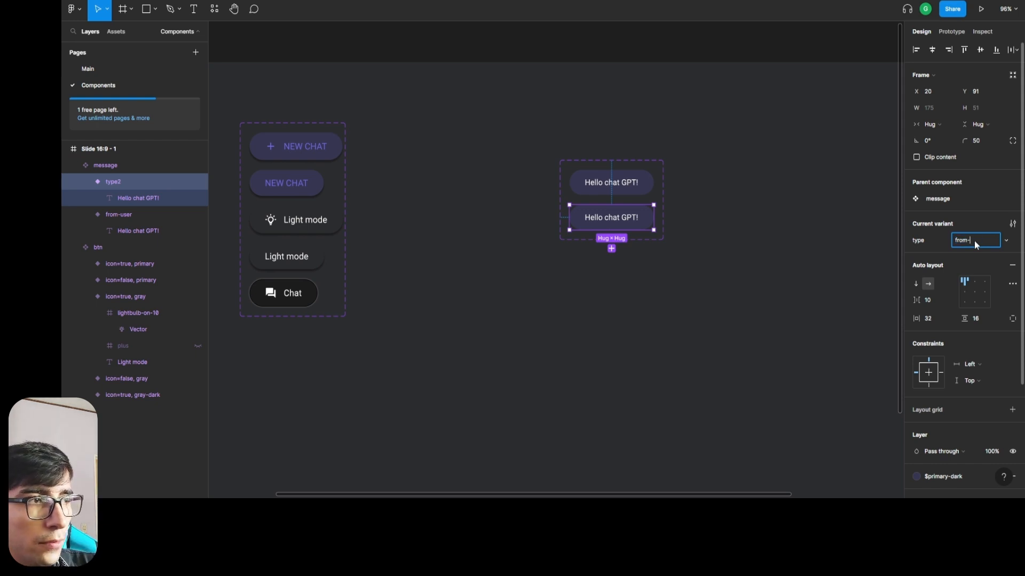
key("Return")
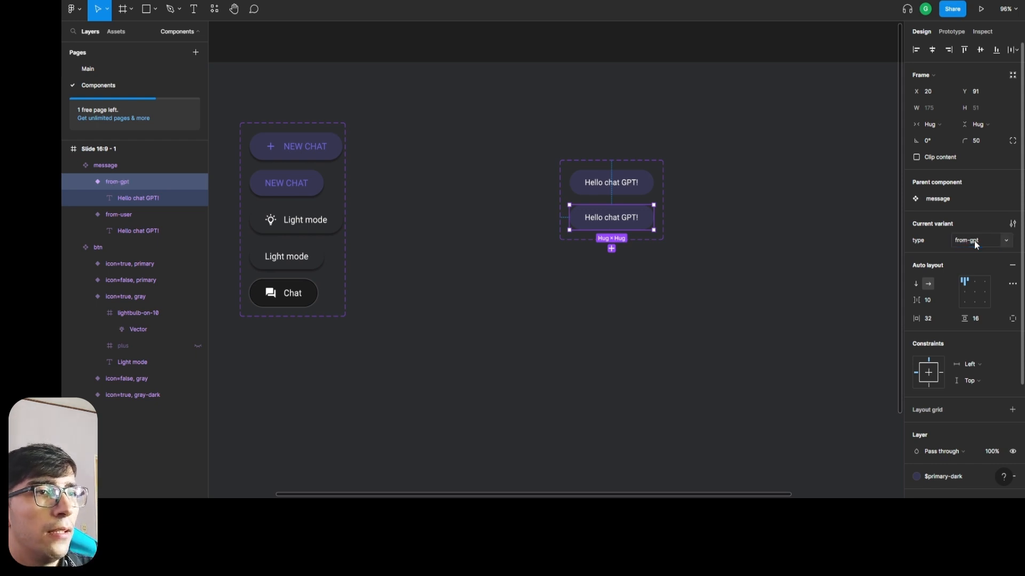
Add a third variant below from-gpt and set its type to loading.
left_click(611, 248)
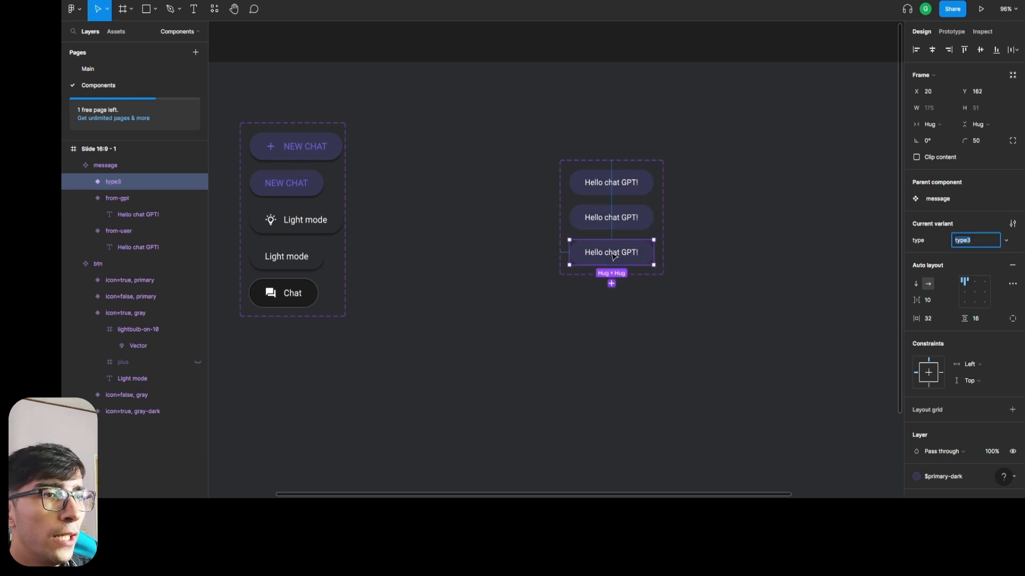
left_click(977, 245)
type("loading")
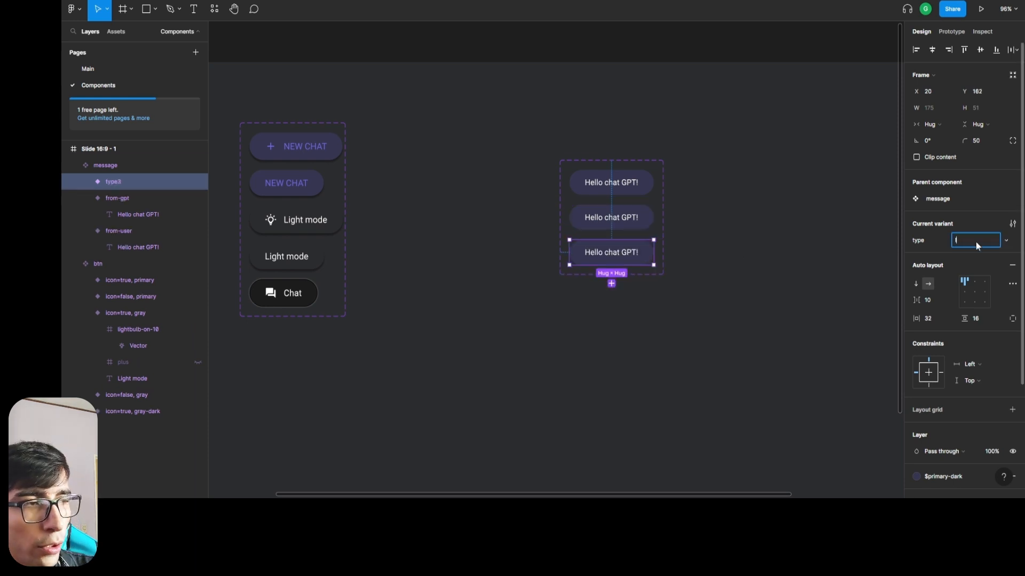
key("Return")
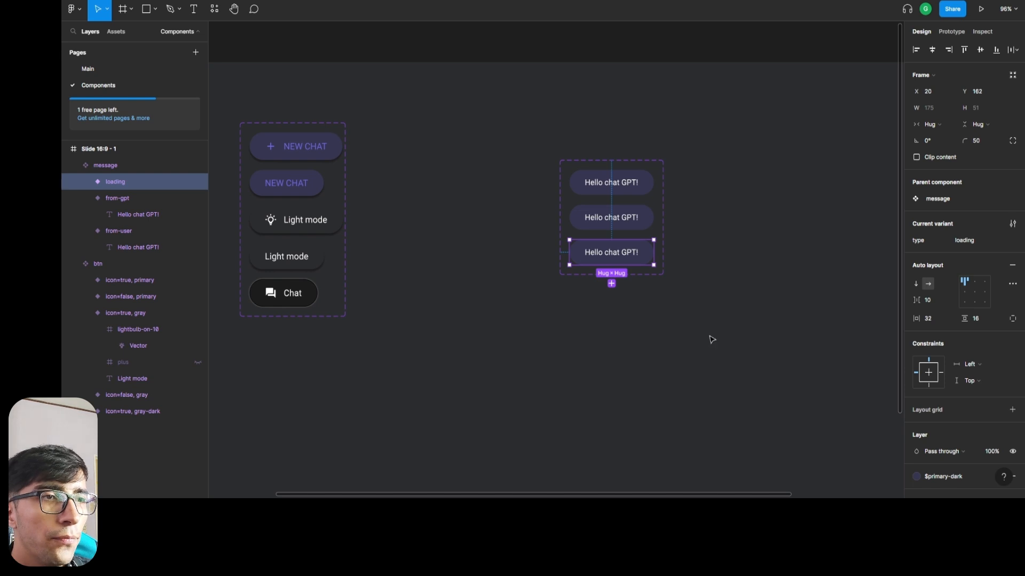
Replace the text of the from-gpt variant with "Hello! How can I assist you today?".
left_click(624, 226)
double_click(623, 220)
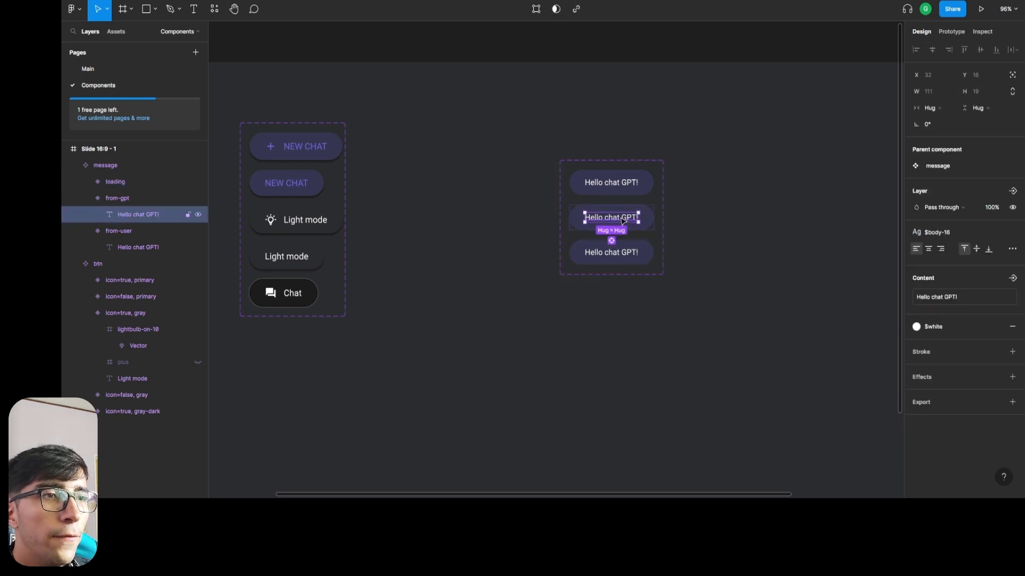
left_click(651, 224)
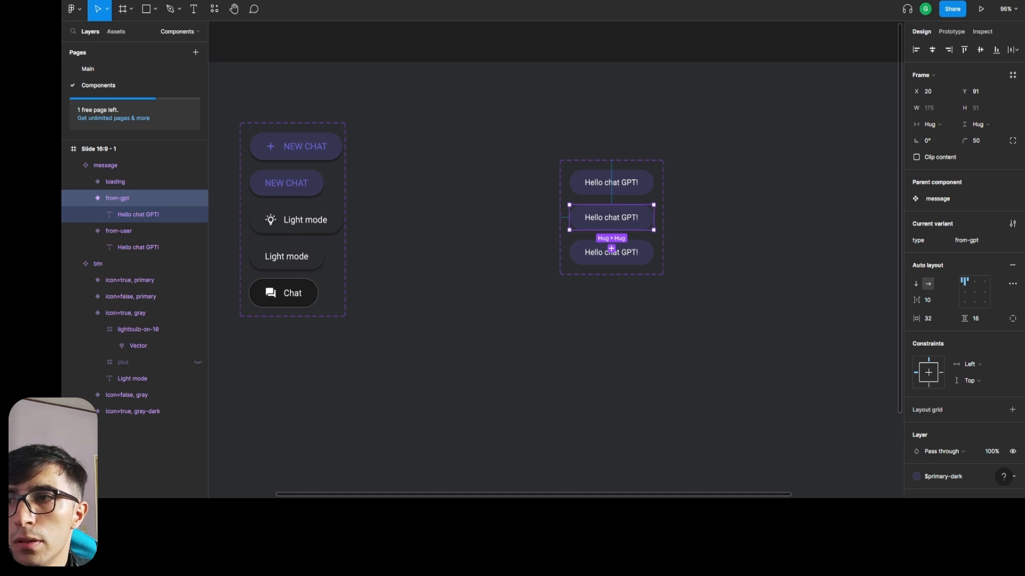
left_click(602, 218)
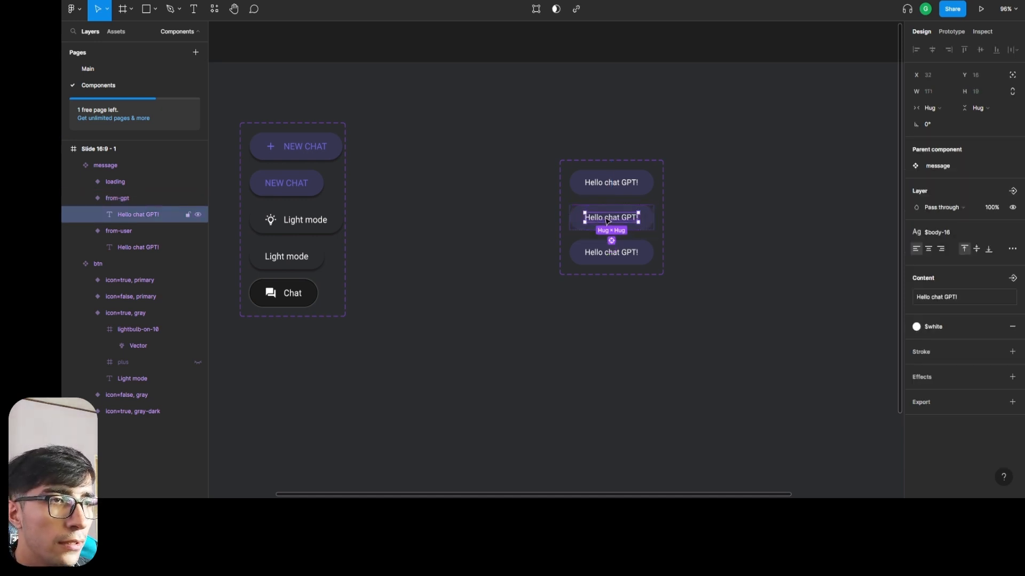
double_click(627, 215)
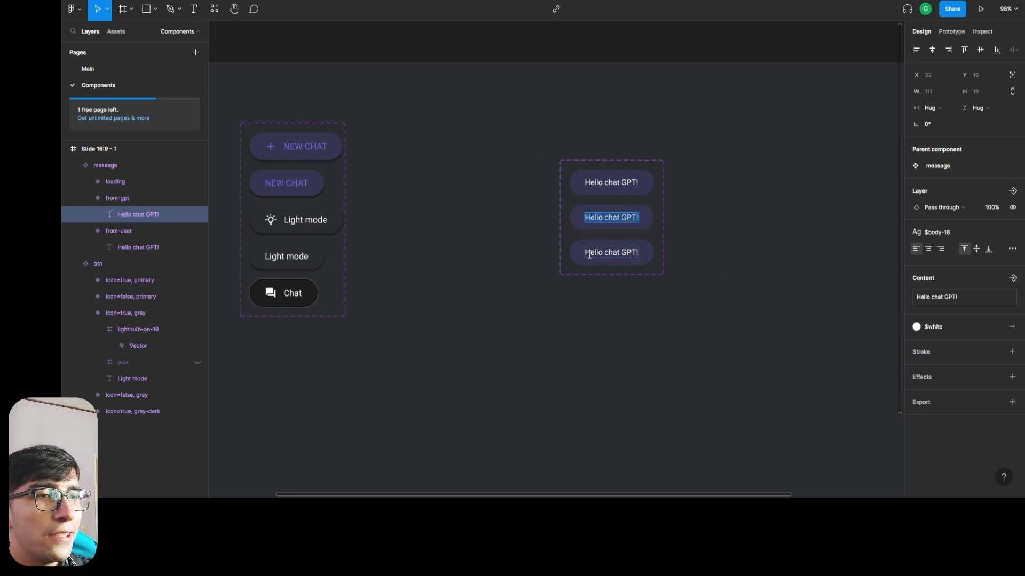
type("Hello! How can I assist you today?")
left_click(559, 201)
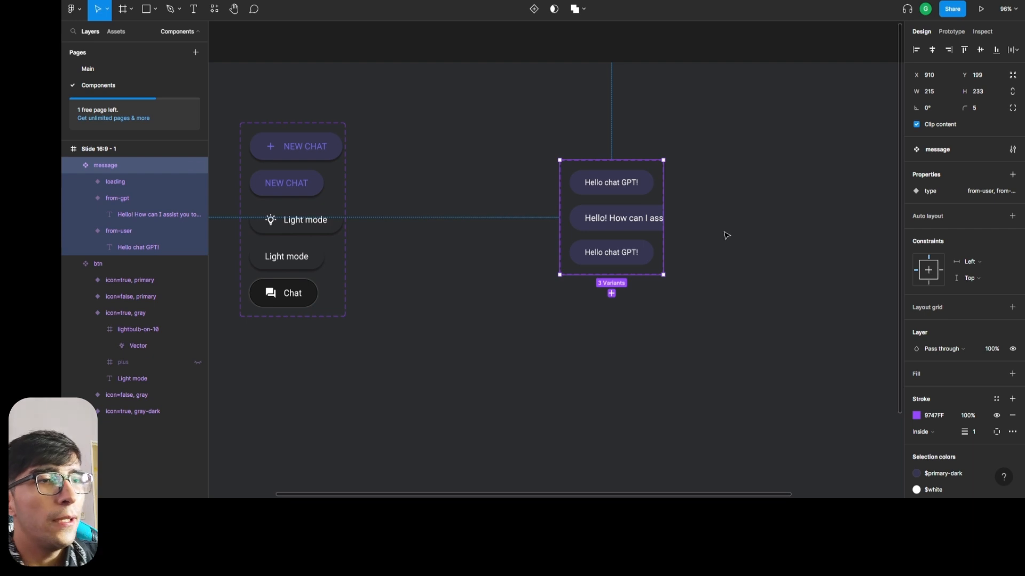
Widen the message component set to about 473 so that it encloses the whole from-gpt variant.
left_click(722, 200)
left_click(649, 201)
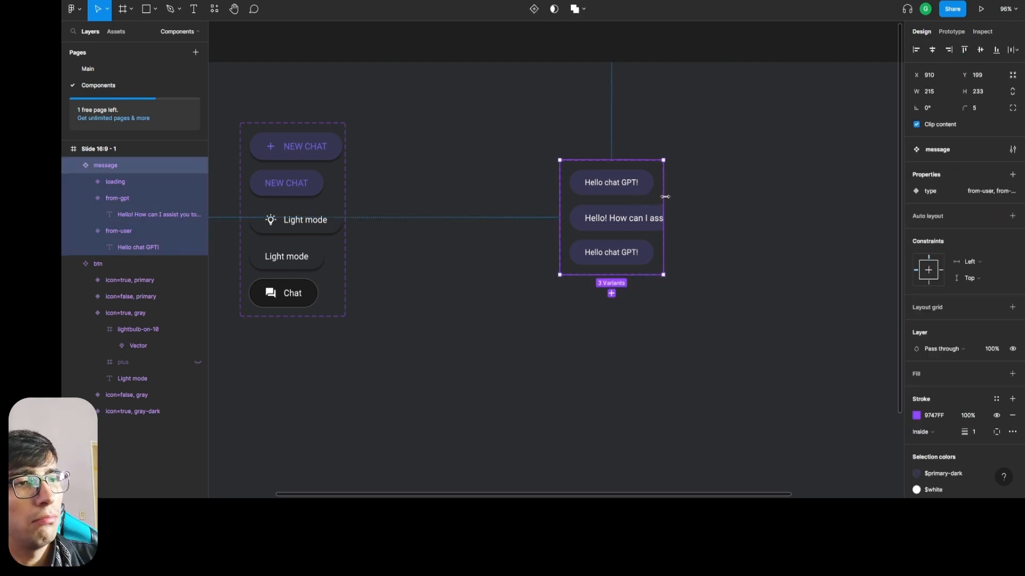
left_click_drag(664, 197, 784, 196)
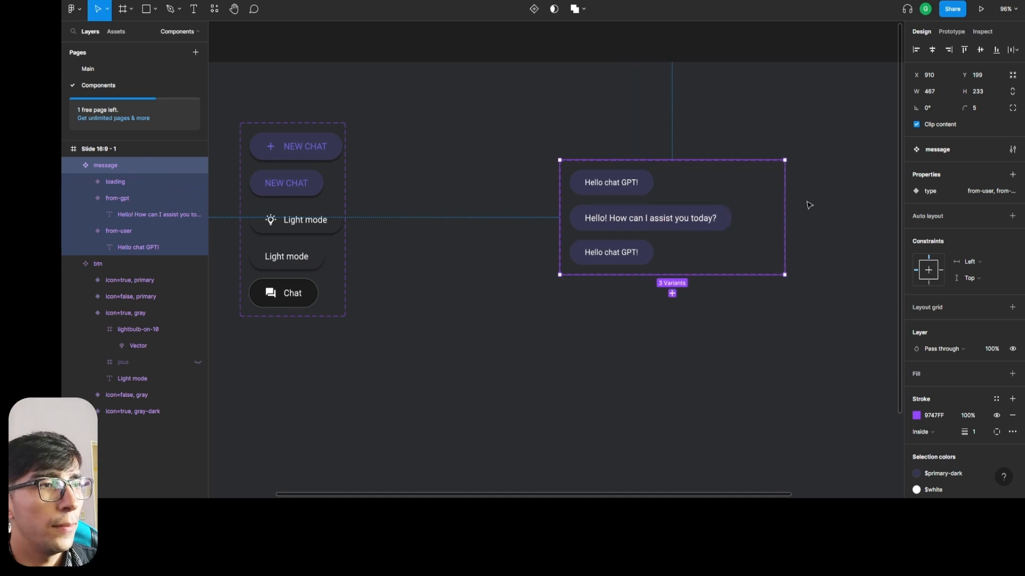
left_click_drag(783, 206, 787, 206)
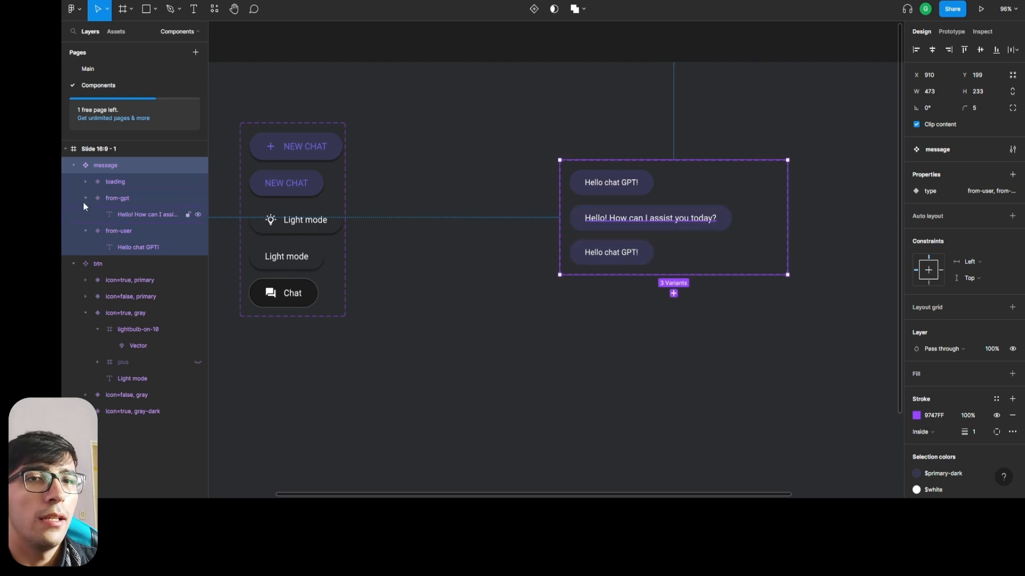
Change the fill of the from-gpt message variant to the $background color style.
left_click(114, 198)
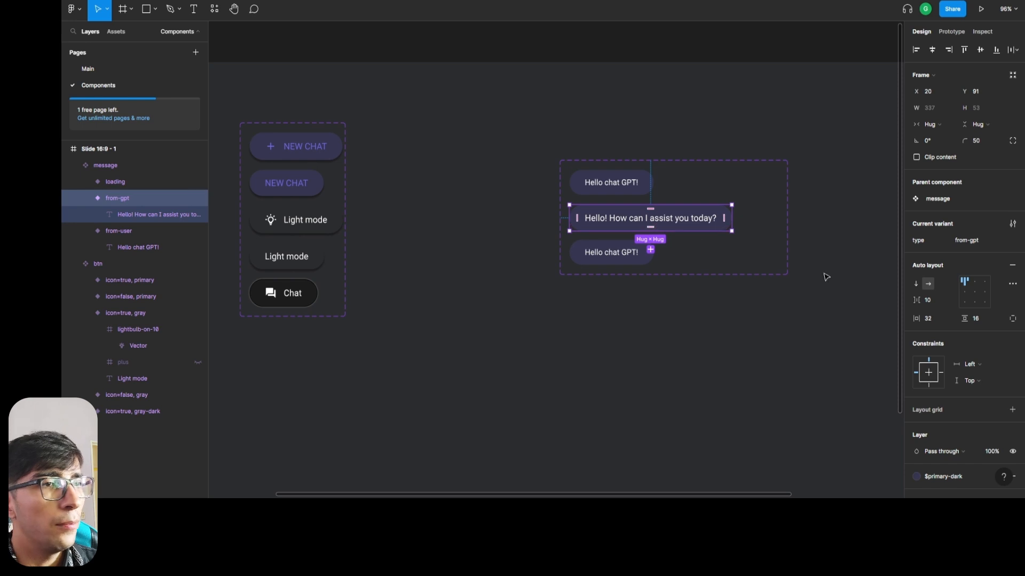
scroll(971, 374, "down", 3)
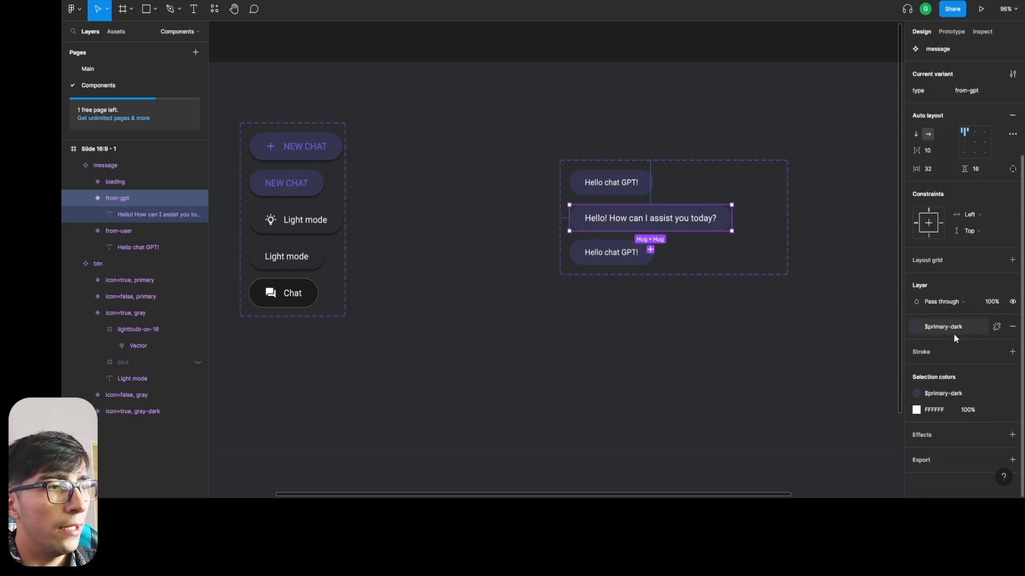
left_click(953, 333)
left_click(955, 438)
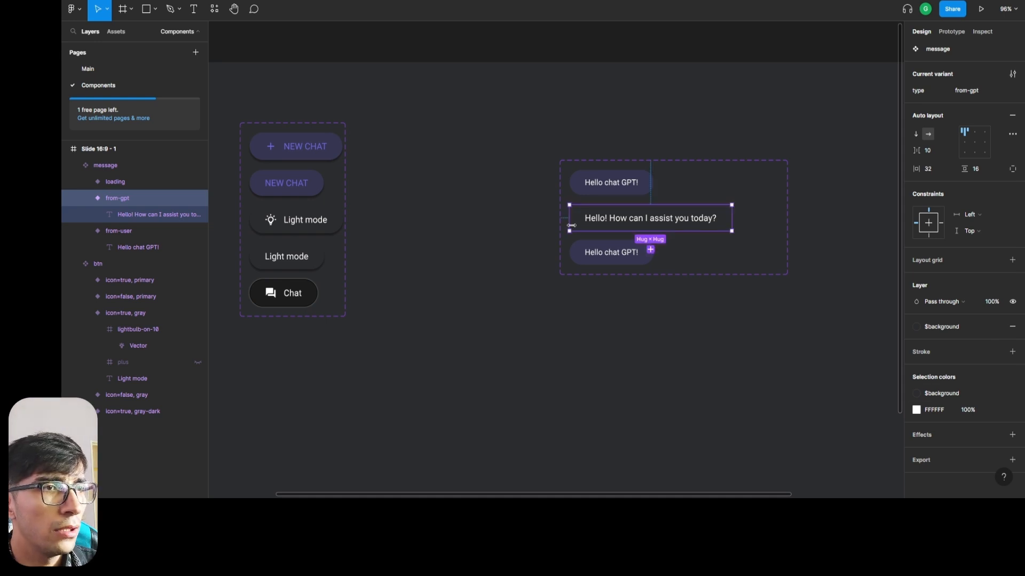
left_click(955, 395)
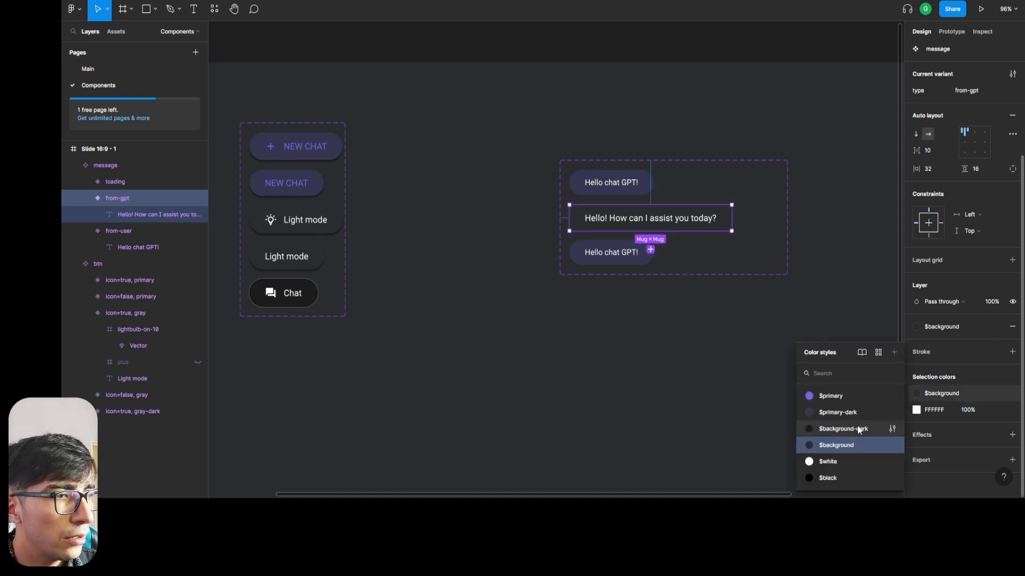
left_click(697, 422)
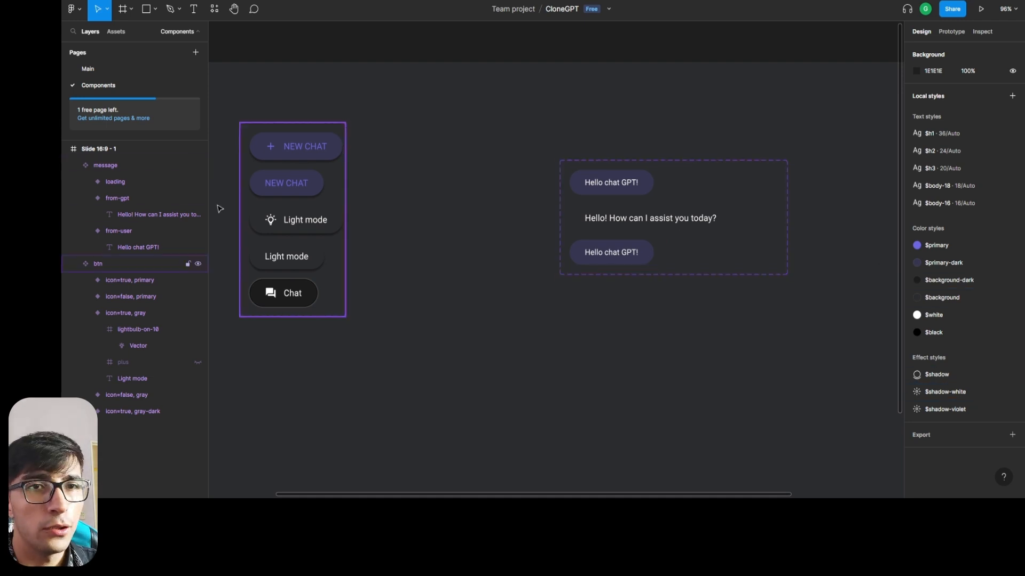
Apply the $shadow effect style to the from-user message variant.
left_click(114, 206)
left_click(115, 182)
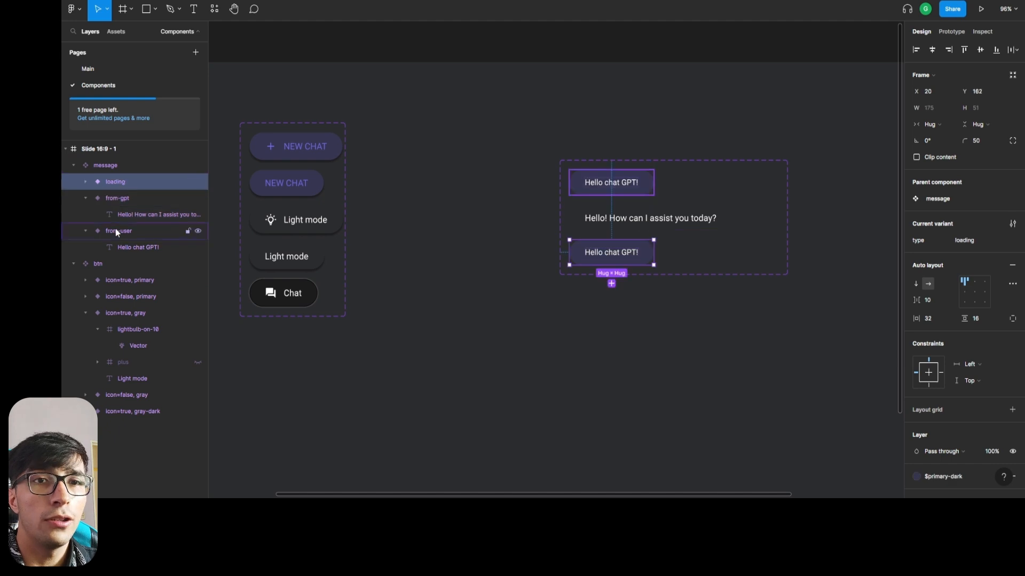
left_click(115, 229)
scroll(956, 435, "down", 3)
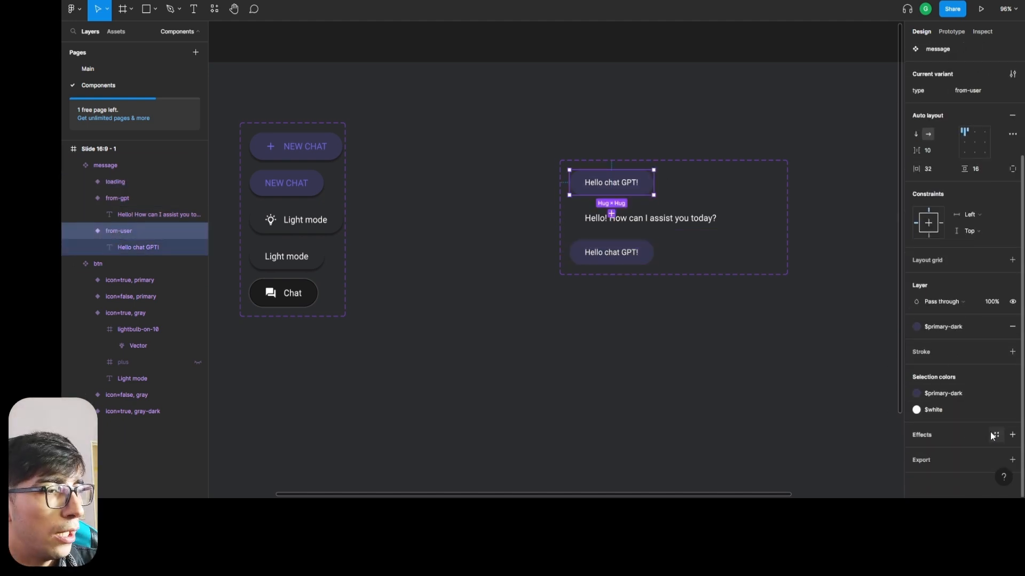
left_click(996, 436)
left_click(998, 467)
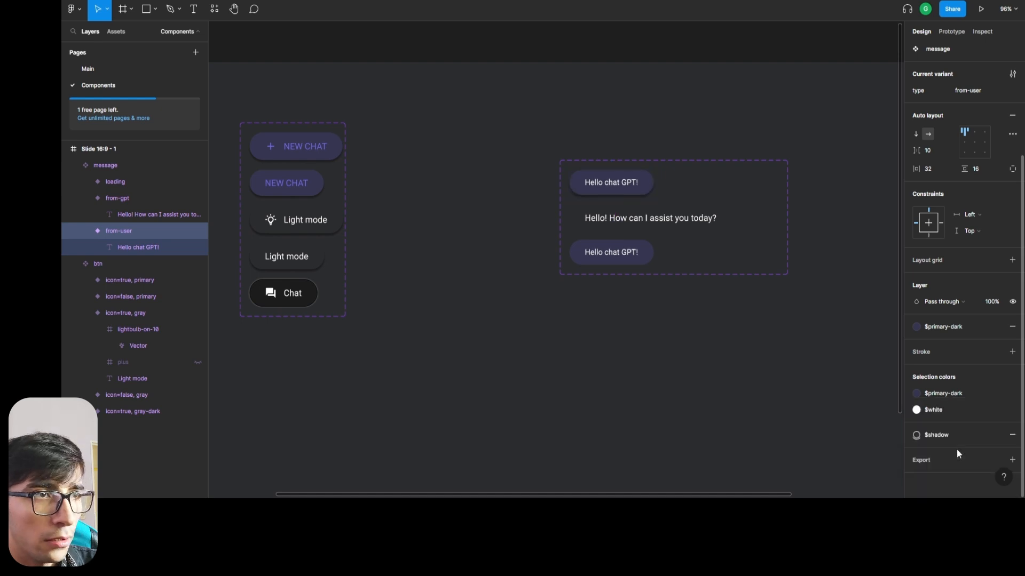
Apply the $shadow effect style to the from-gpt message variant.
left_click(122, 195)
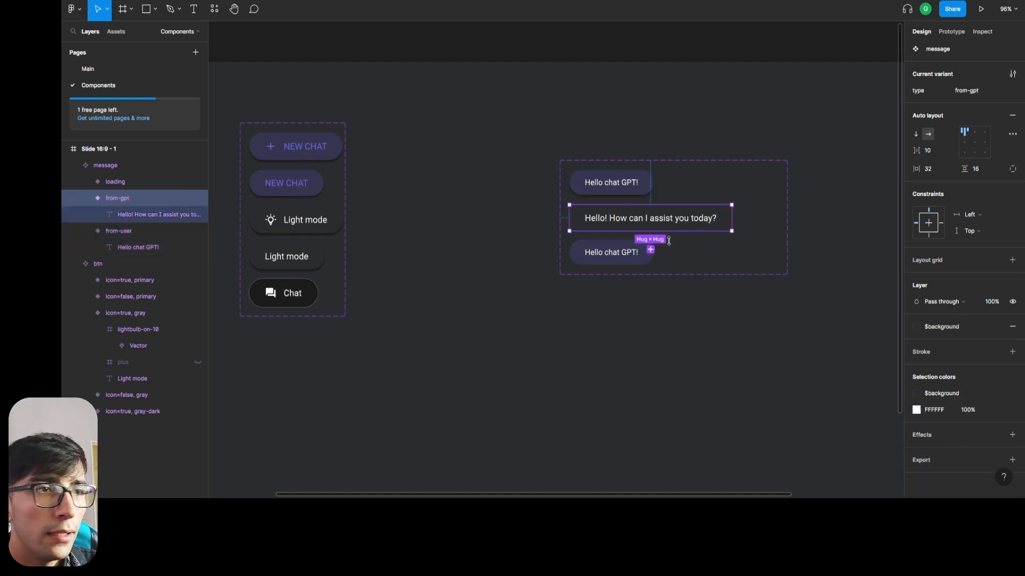
left_click(993, 434)
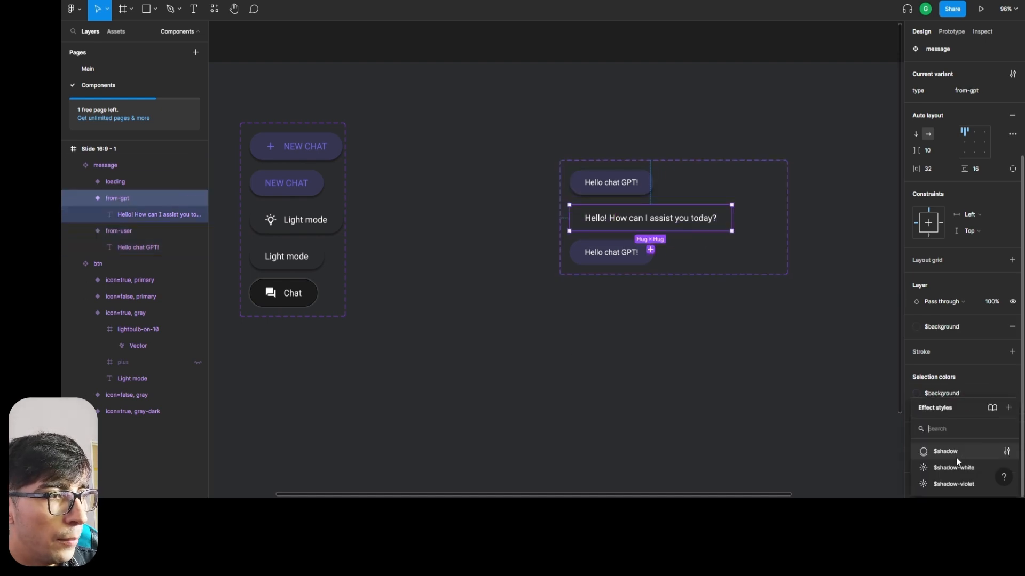
left_click(959, 462)
left_click(612, 346)
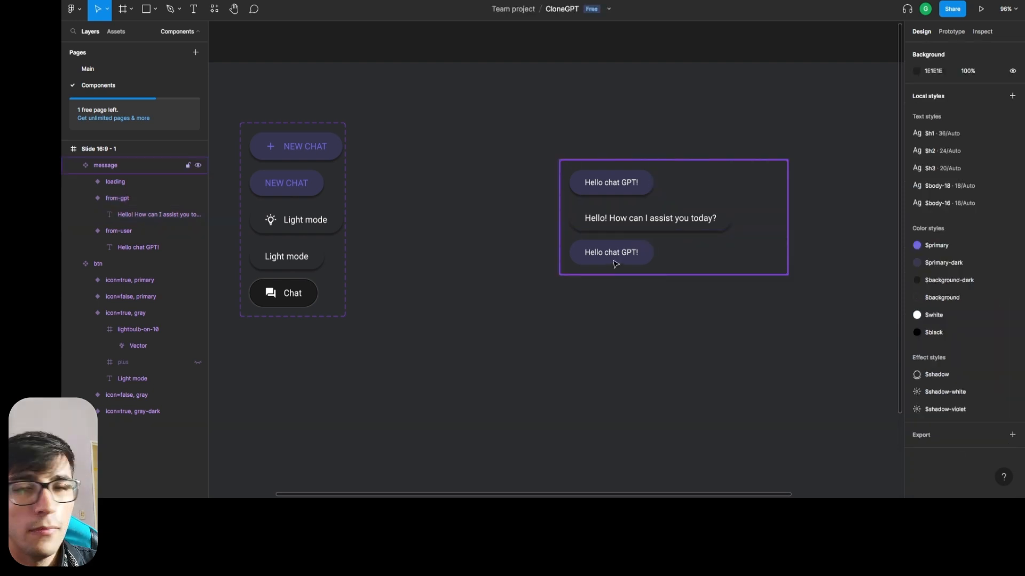
Apply the $shadow effect style to the loading message variant.
left_click(614, 262)
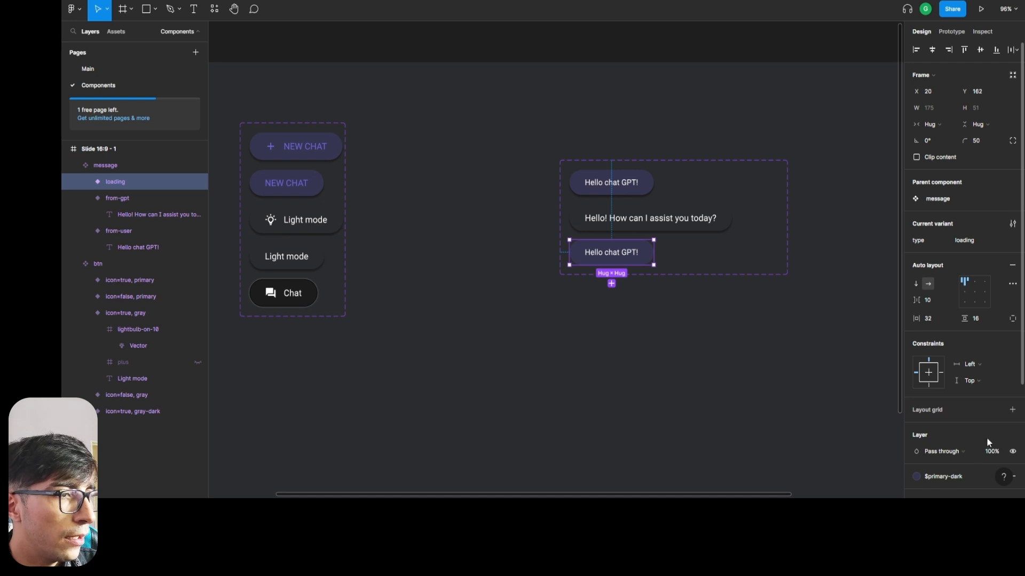
scroll(980, 374, "down", 4)
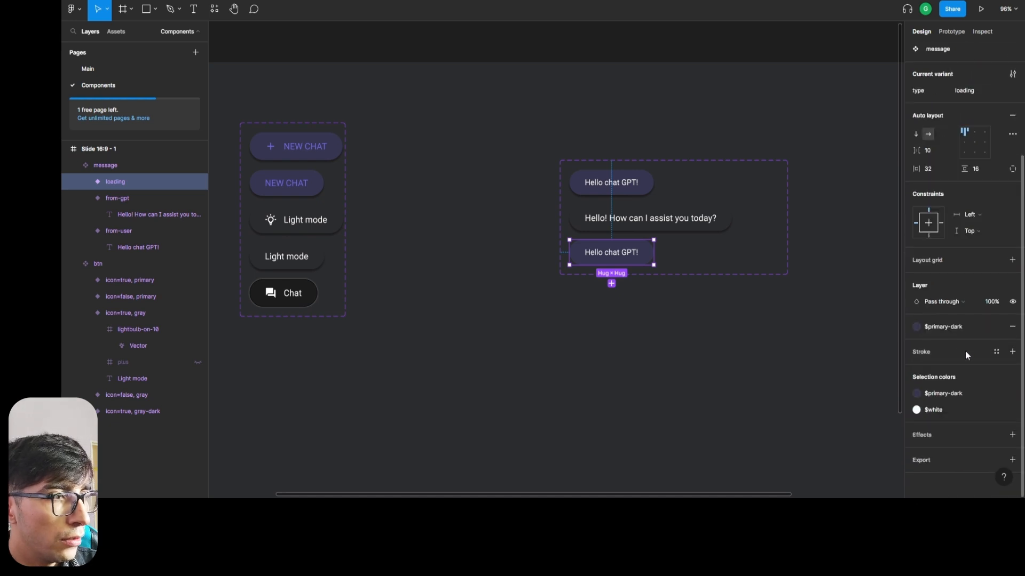
left_click(996, 435)
left_click(967, 452)
left_click(629, 294)
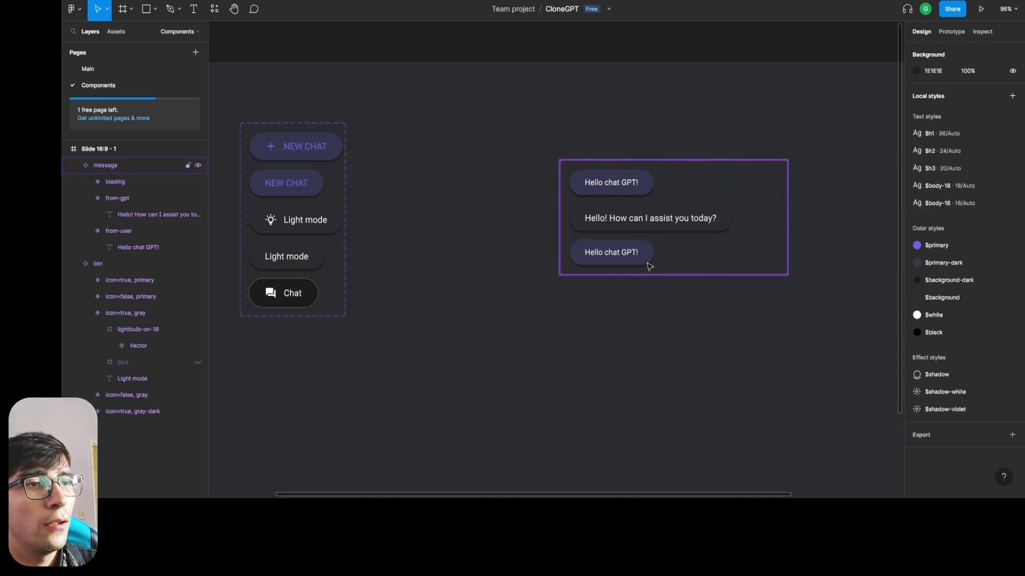
left_click(651, 224)
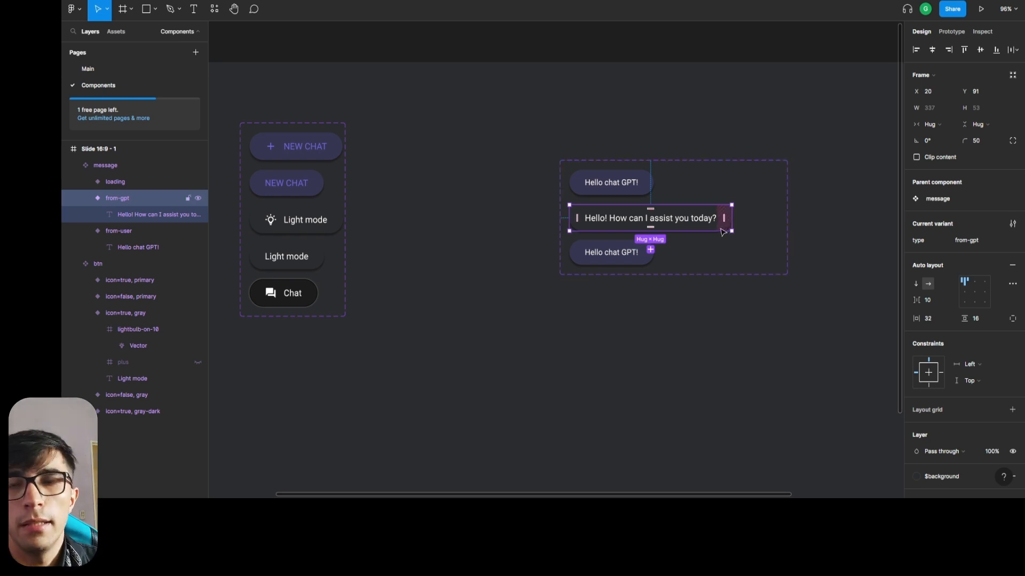
left_click(718, 360)
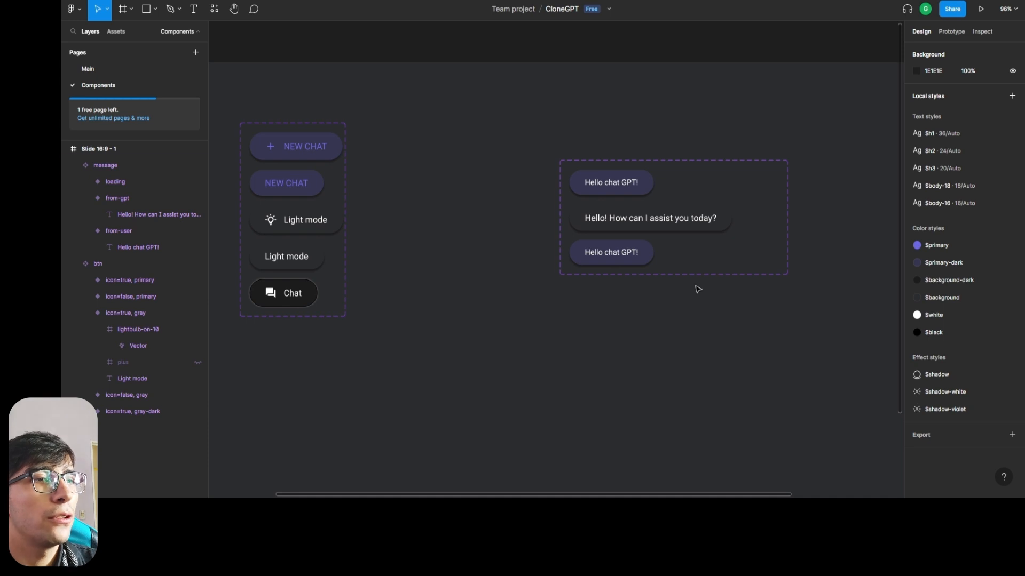
Replace the text of the loading message variant with "Loading...".
left_click(127, 183)
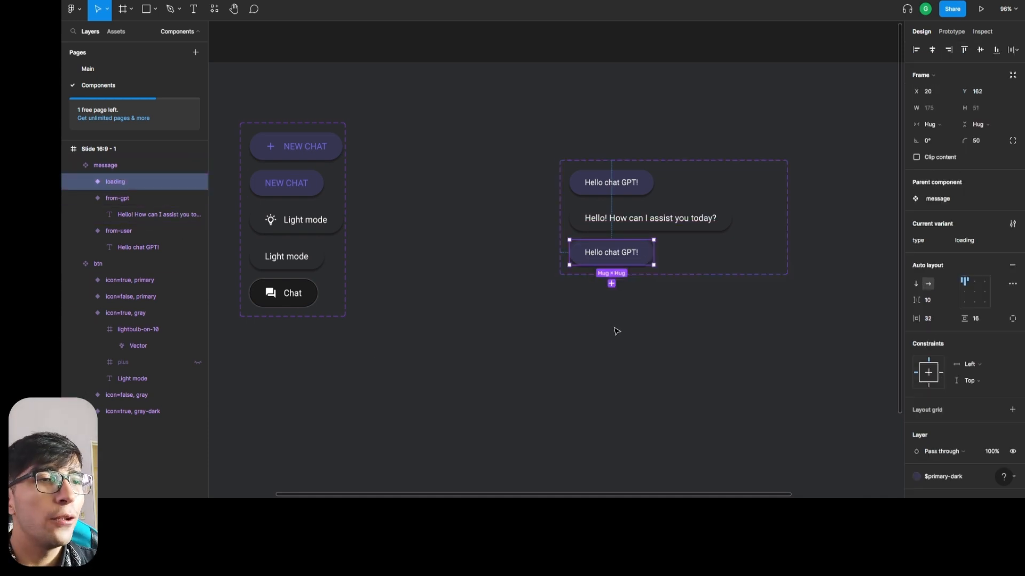
double_click(630, 258)
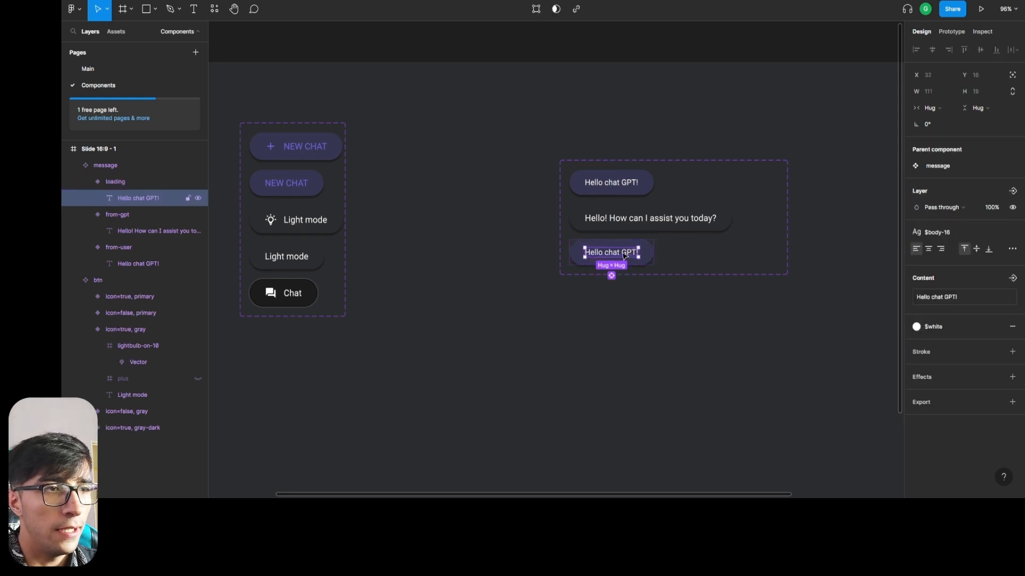
key("Return")
type("Loading...")
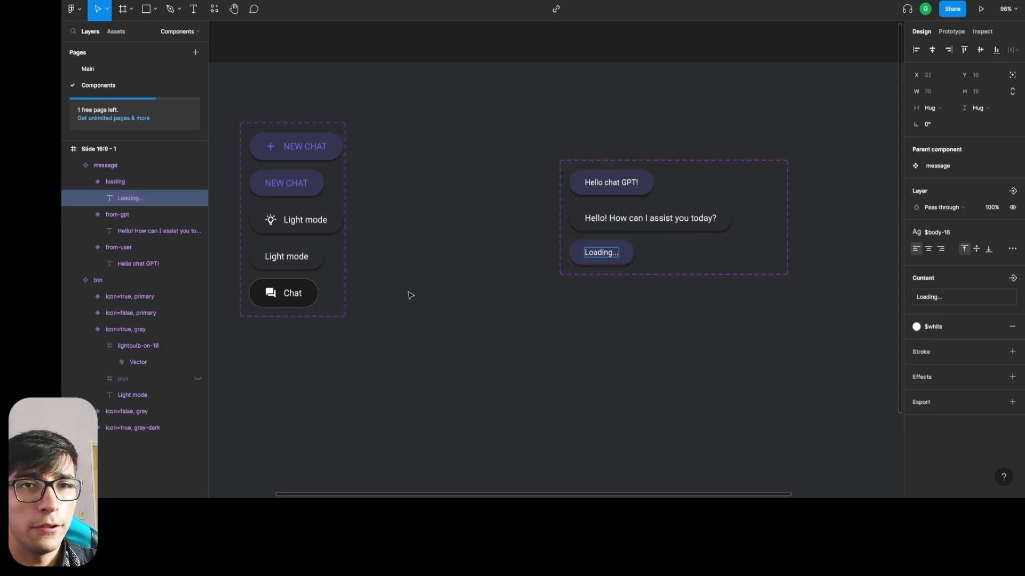
key("ctrl+a")
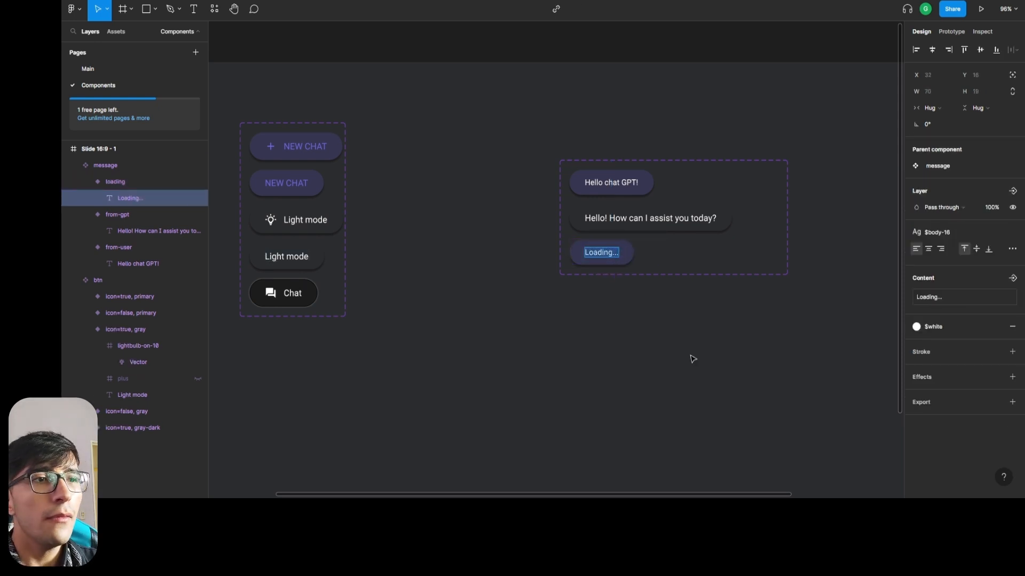
key("Escape")
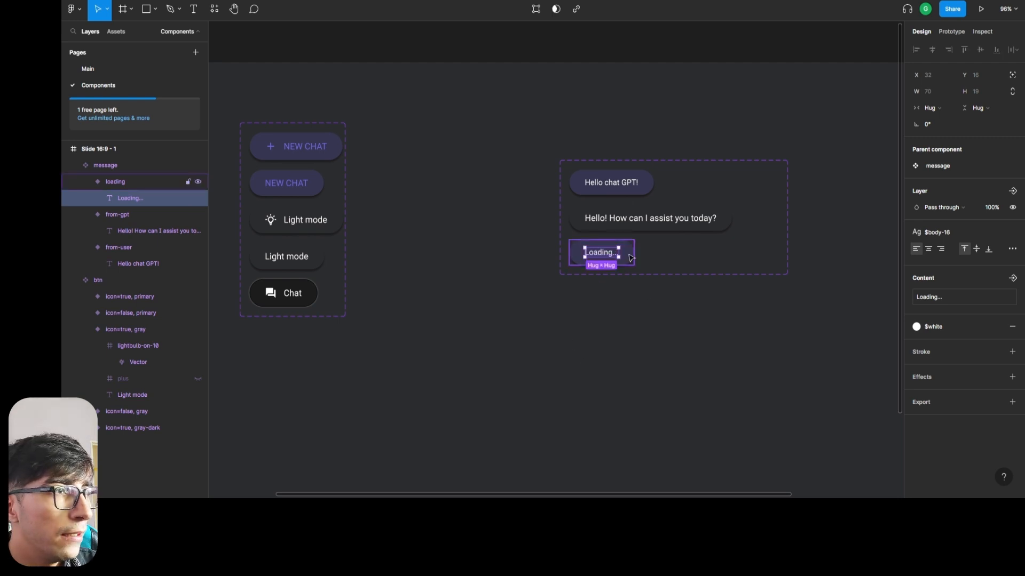
key("Escape")
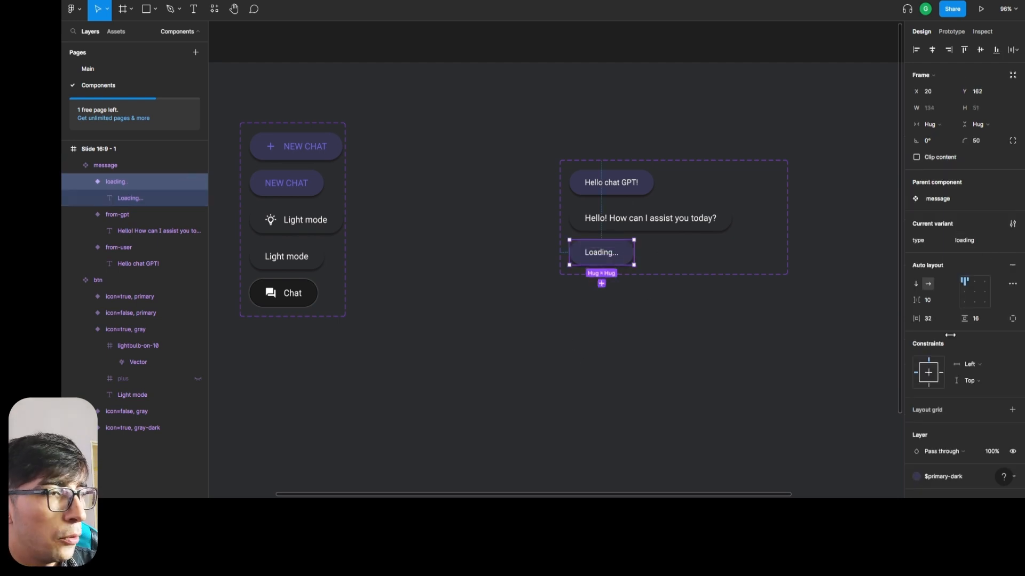
Try removing the fill of the loading message variant, and undo the removal.
scroll(950, 335, "down", 5)
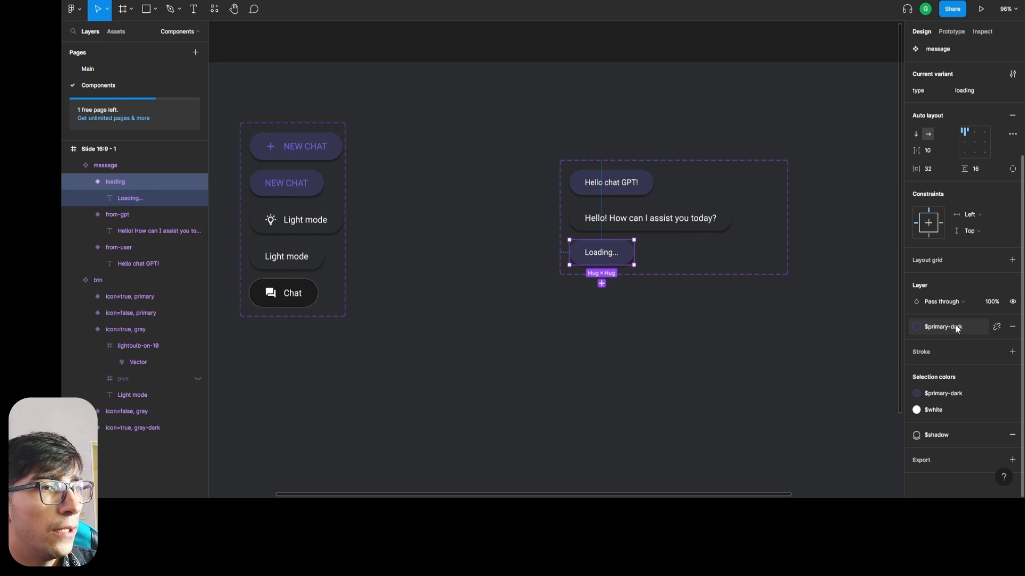
left_click(956, 329)
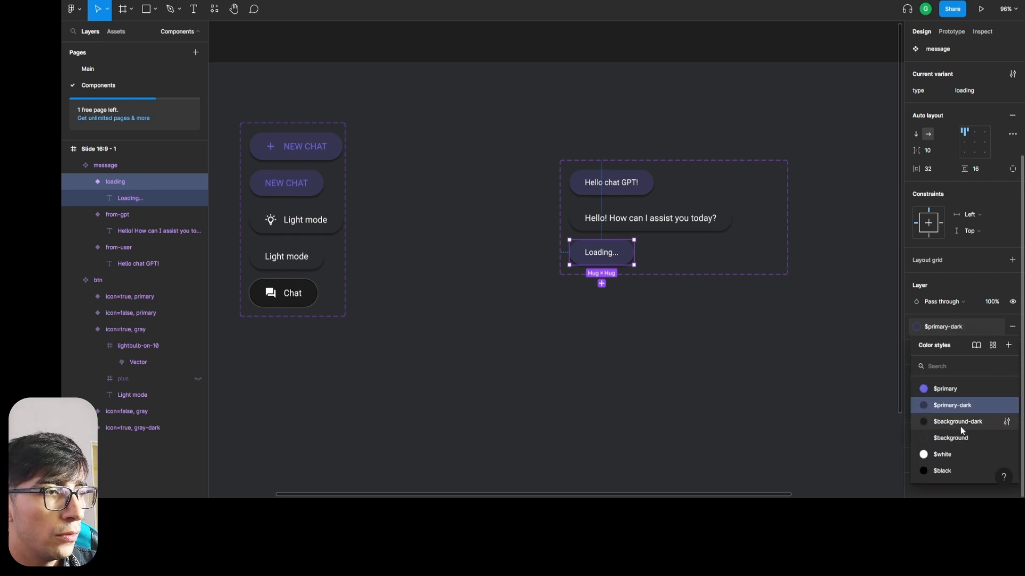
left_click(768, 409)
left_click(622, 256)
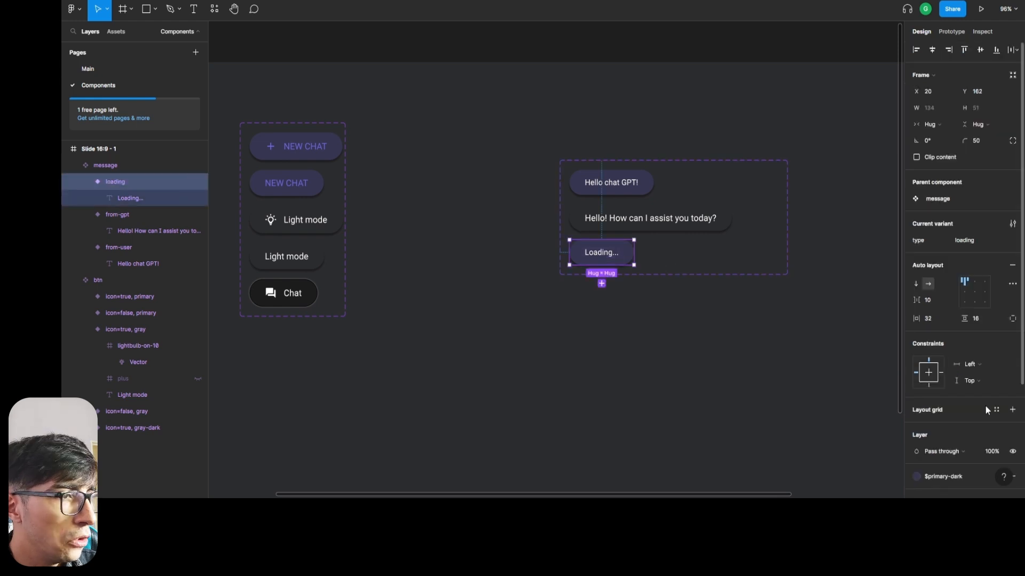
scroll(998, 331, "down", 3)
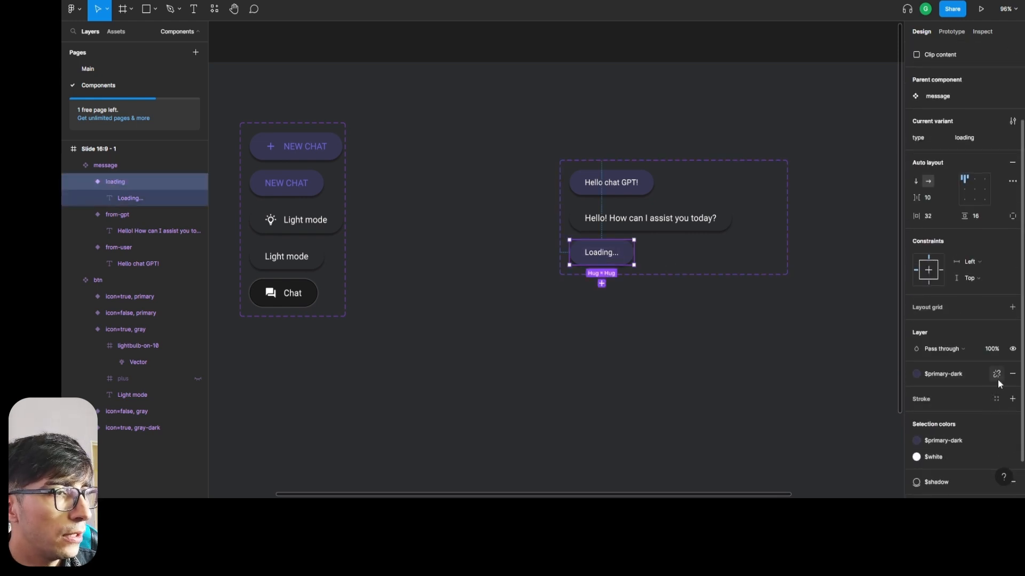
left_click(1013, 375)
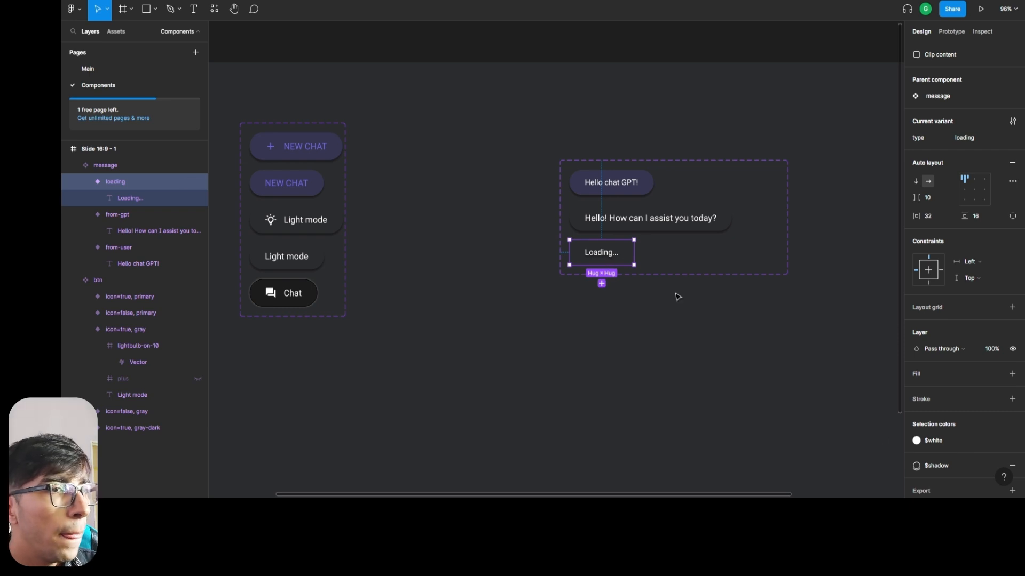
scroll(611, 269, "up", 8)
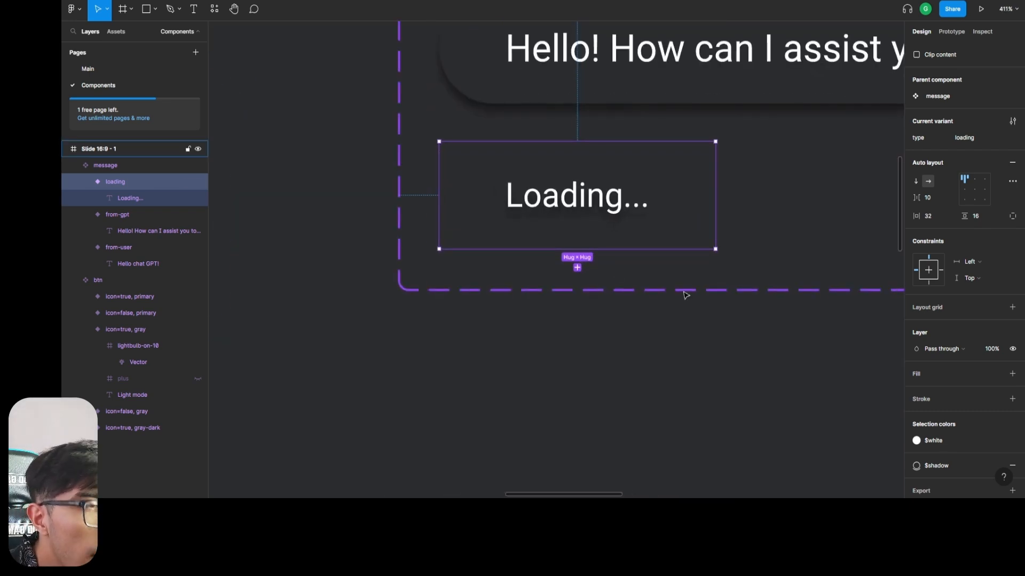
scroll(686, 295, "down", 8)
key("ctrl+z")
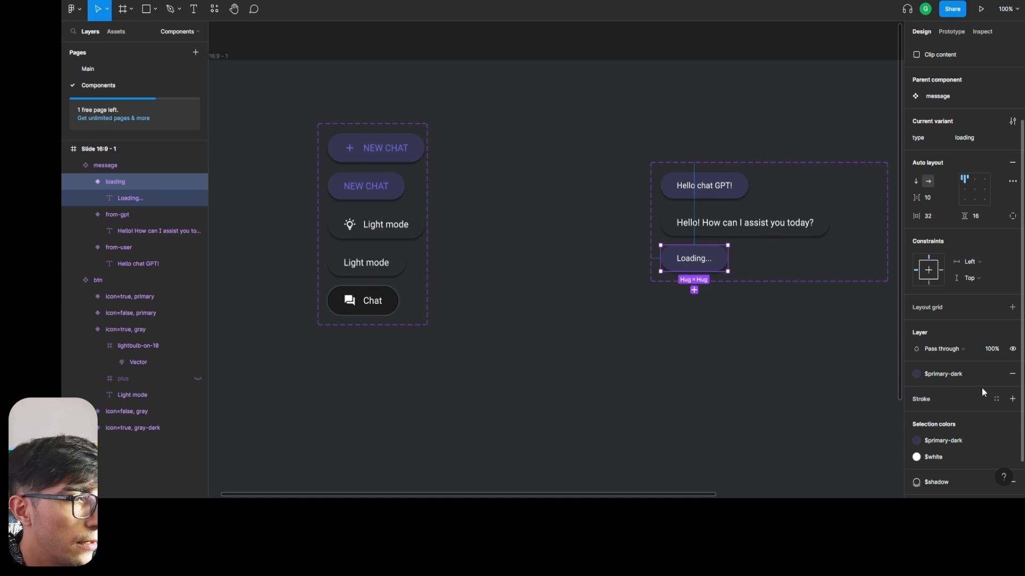
Change the fill of the loading message variant to the $background-dark color style.
left_click(943, 373)
scroll(747, 347, "right", 2)
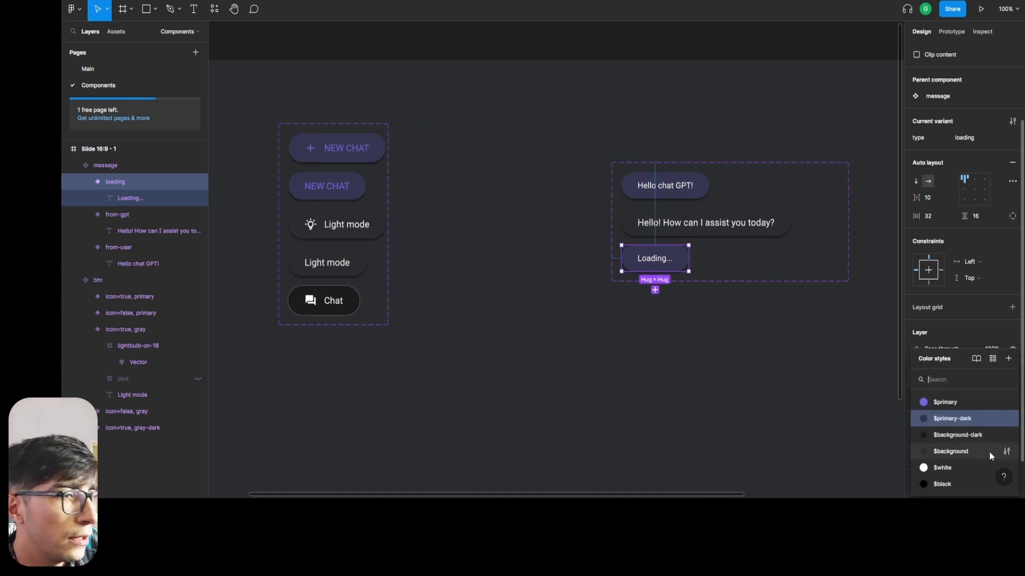
left_click(958, 435)
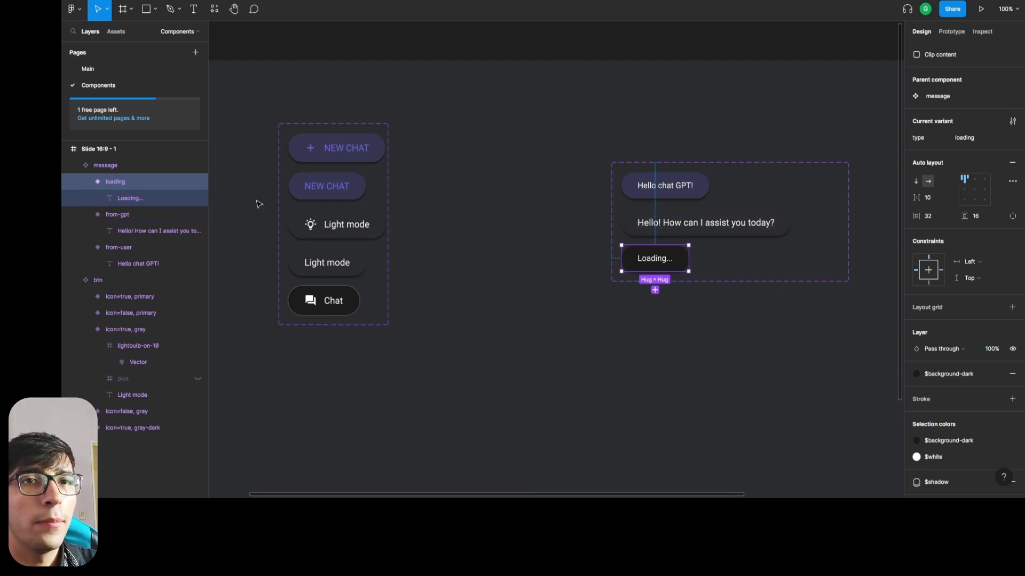
Look briefly at the Main page and return to the Components page.
left_click(88, 69)
left_click(99, 84)
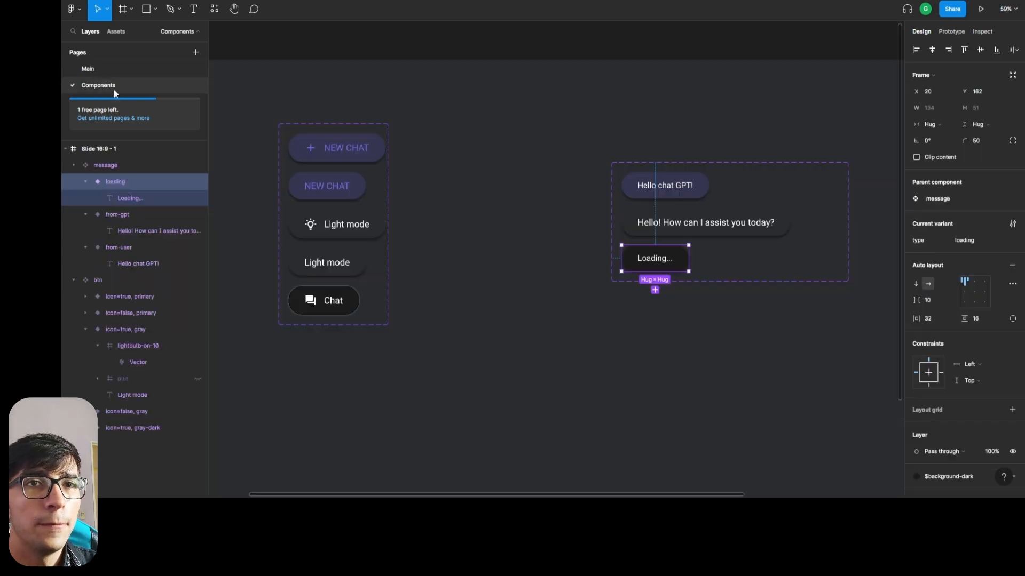
Change the loading message variant's text color to the $primary style and its effect to $shadow-violet.
scroll(613, 330, "up", 3)
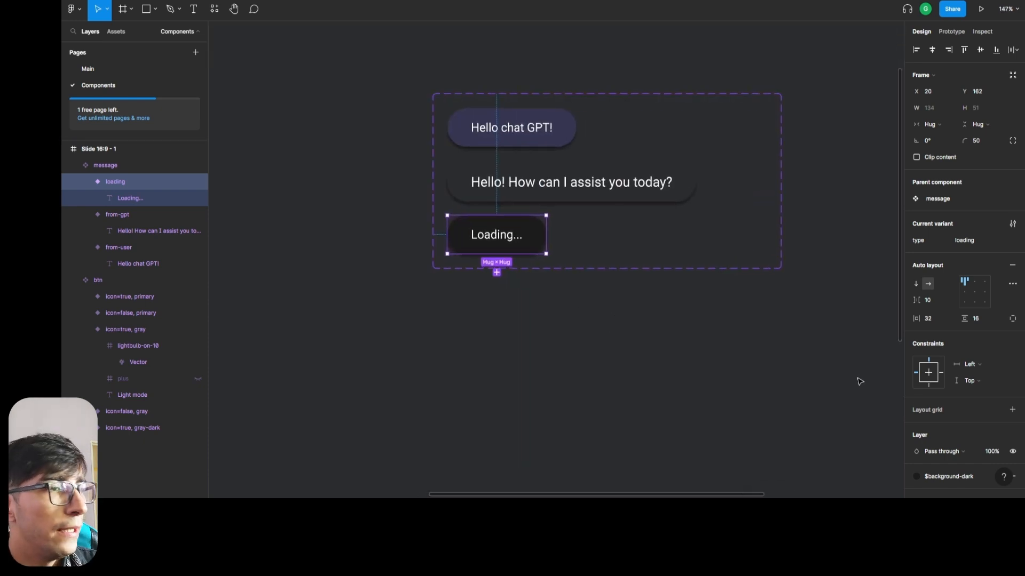
scroll(963, 464, "down", 3)
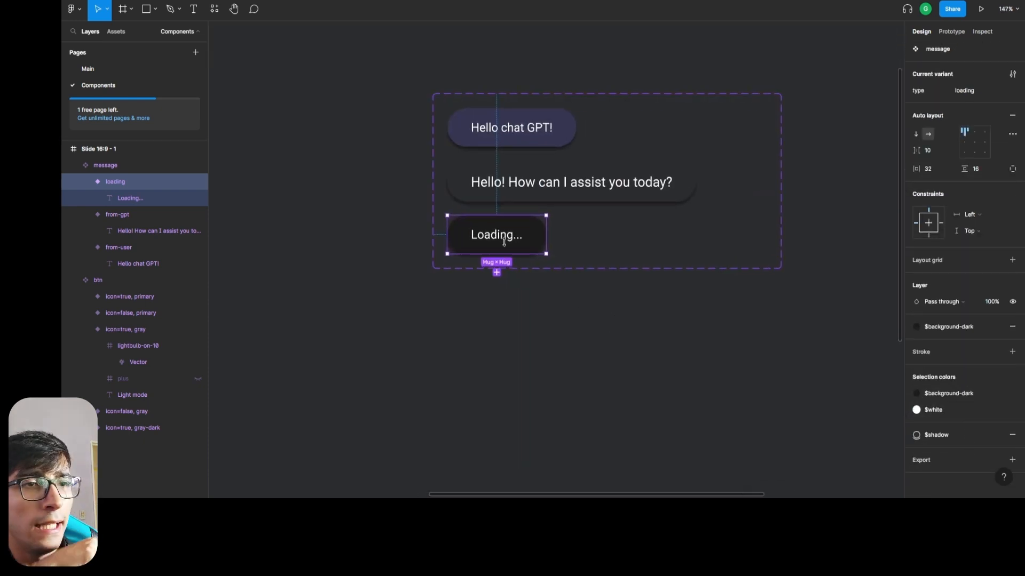
left_click(948, 412)
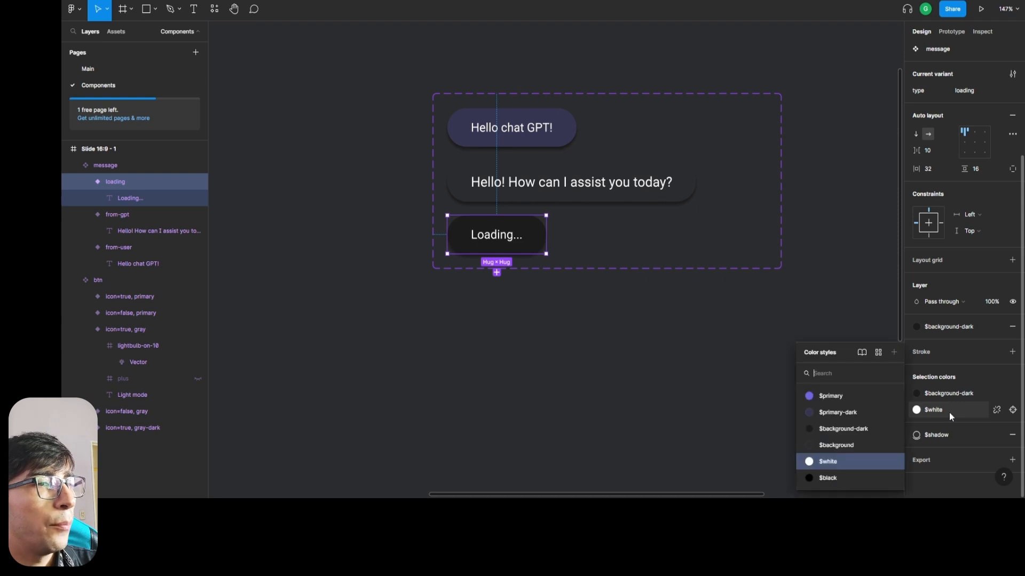
left_click(845, 397)
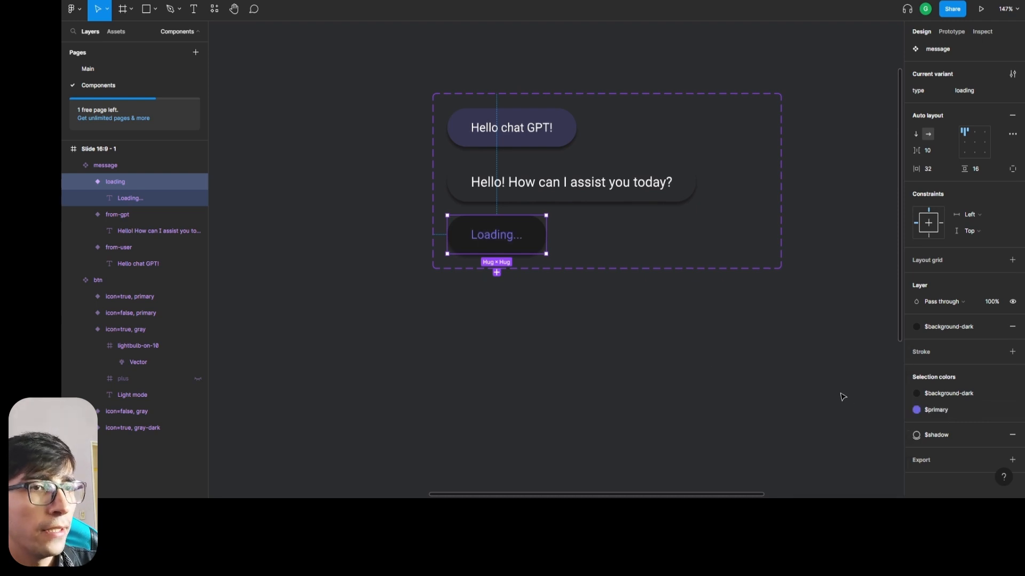
left_click(946, 435)
left_click(962, 483)
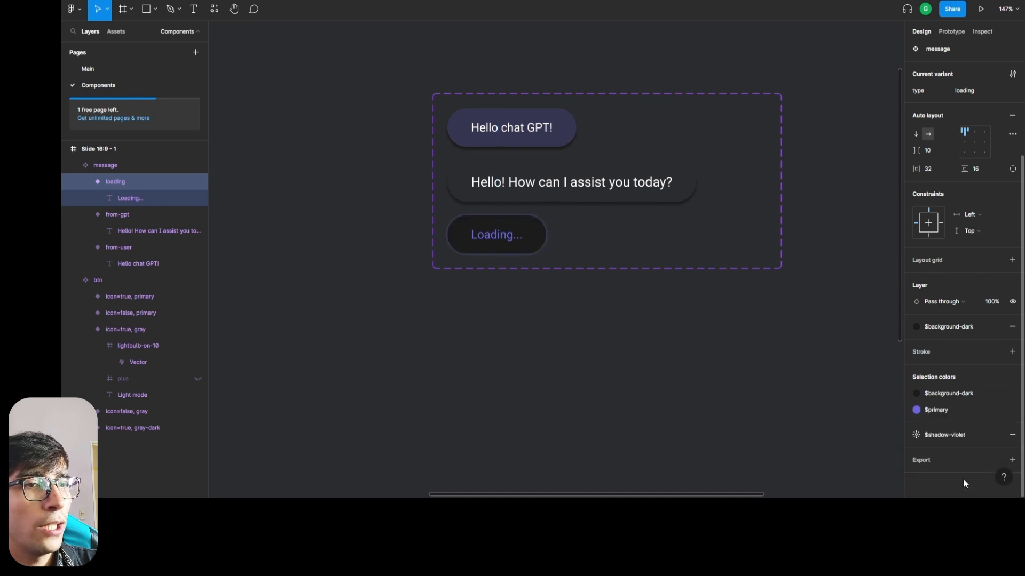
left_click(500, 357)
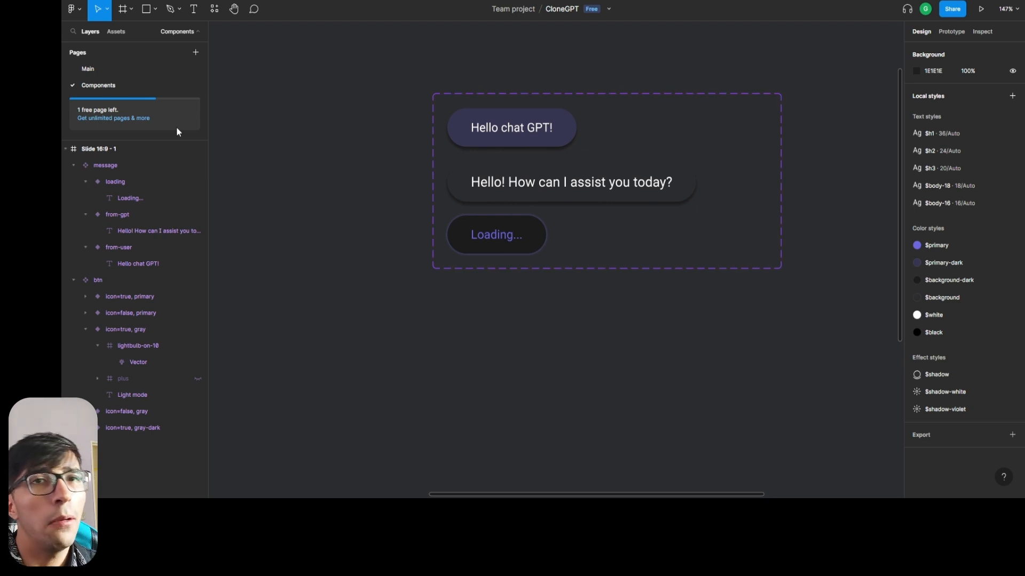
Place a from-user message instance on the Main page's Chat Page frame, just below the GPT title at about X 1711, Y 128.
left_click(109, 69)
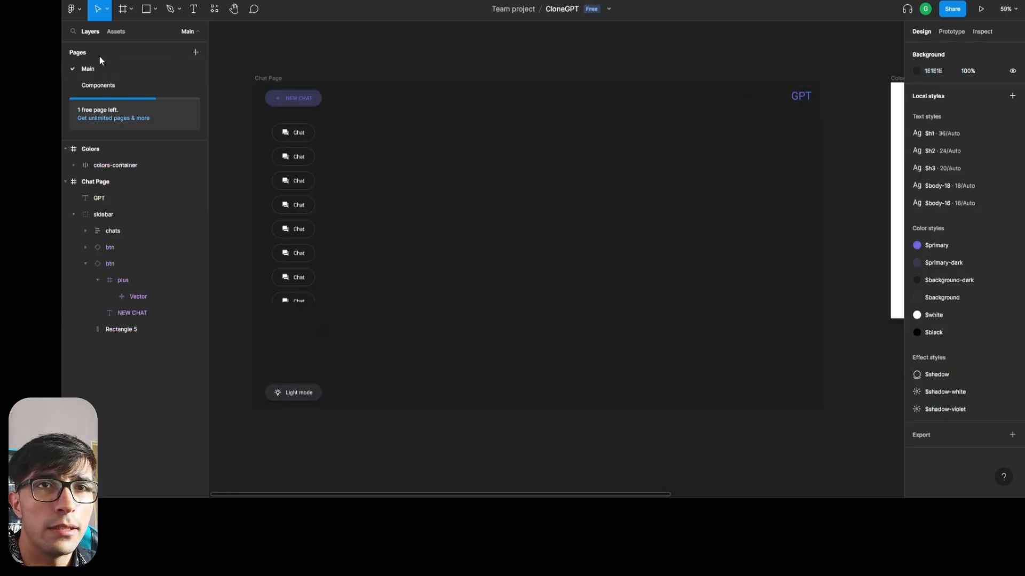
left_click(114, 32)
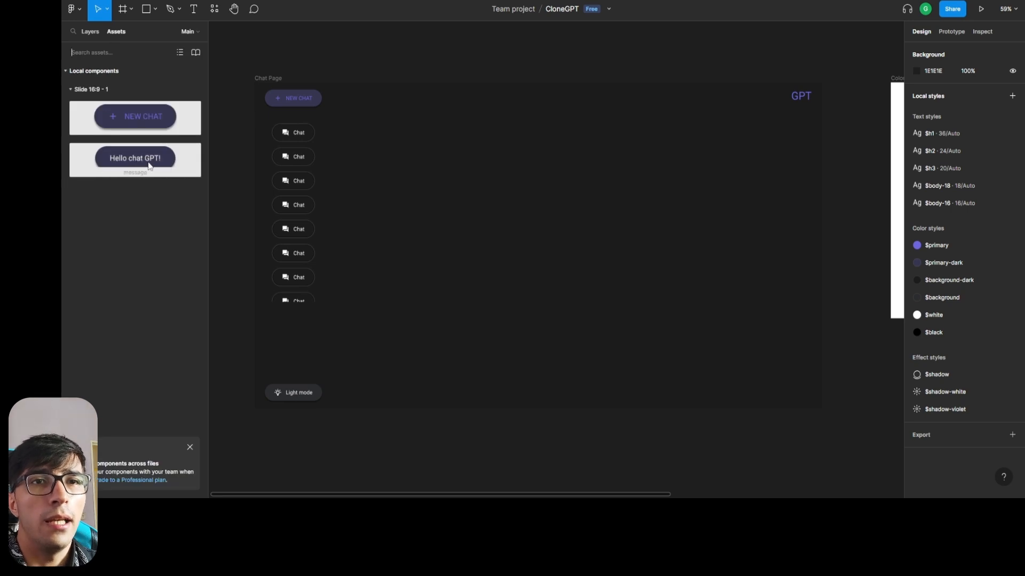
left_click_drag(144, 166, 748, 162)
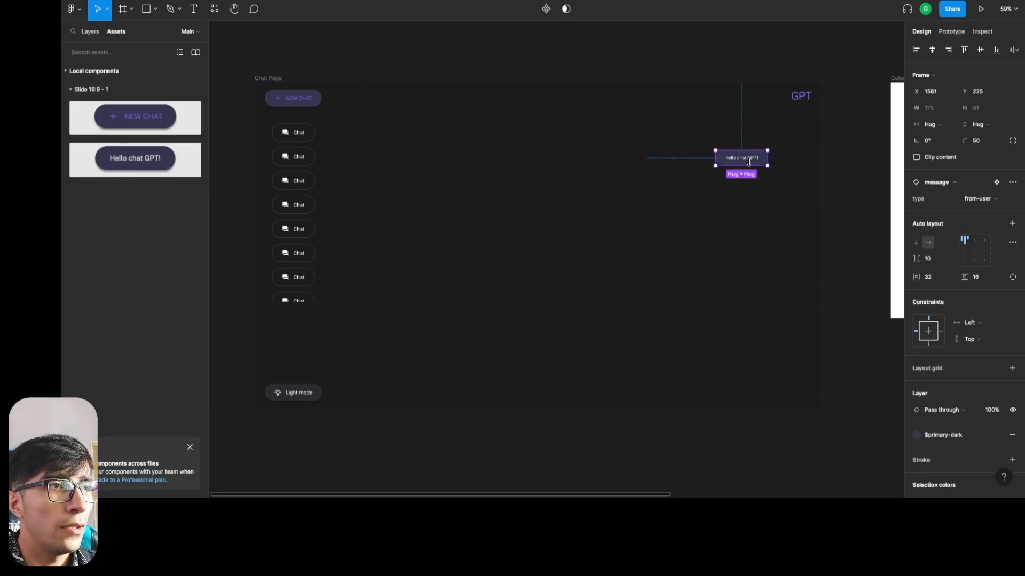
scroll(774, 163, "up", 5)
scroll(771, 159, "down", 4)
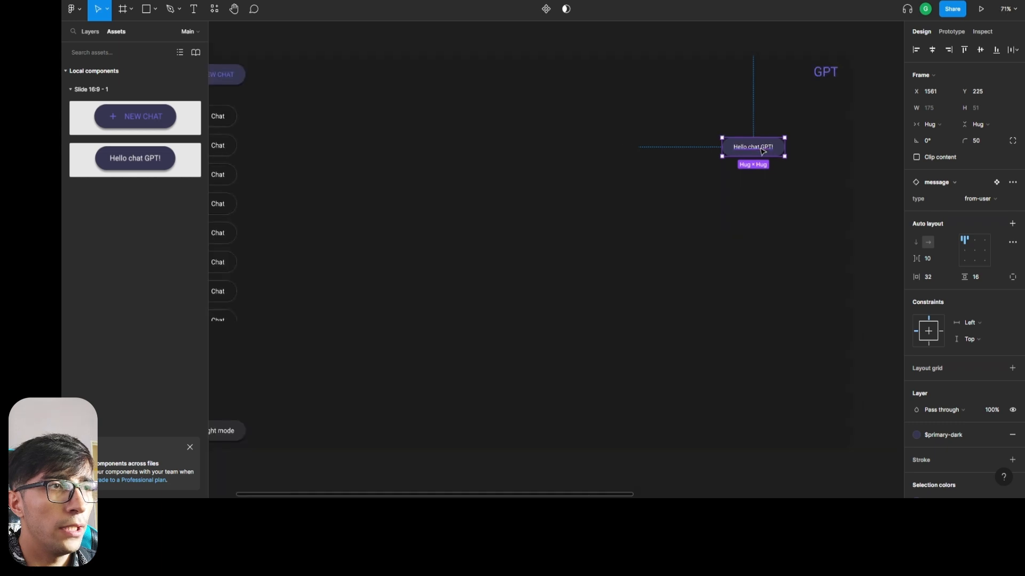
left_click_drag(771, 159, 828, 122)
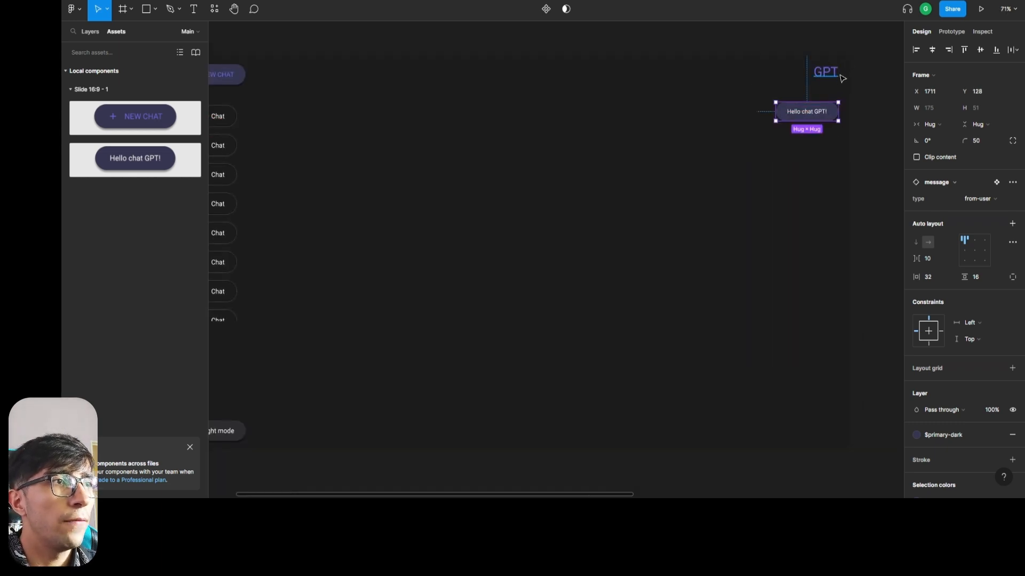
Check the message's distance to the frame edges and nudge it left to X 1677.
key("alt")
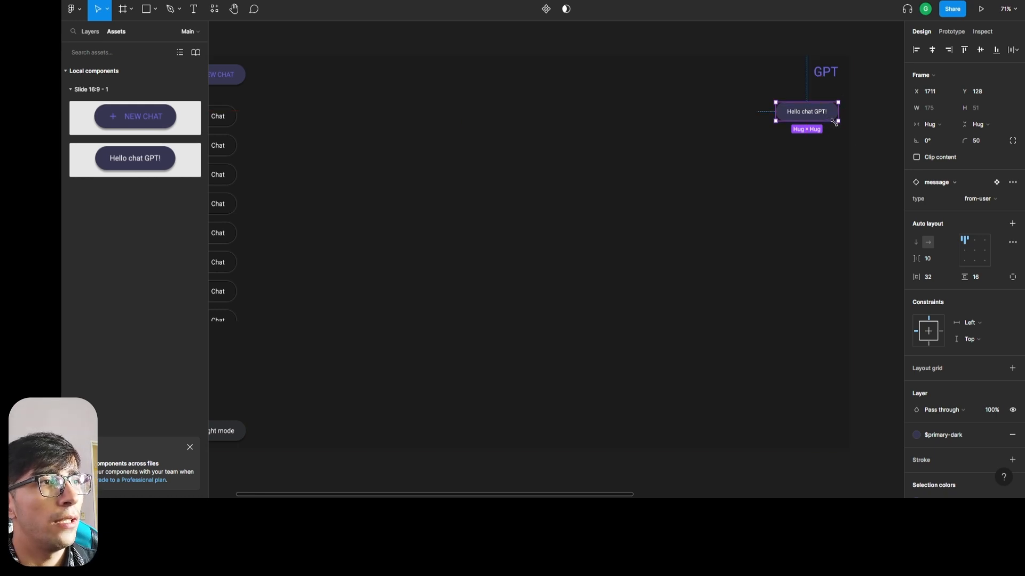
key("alt")
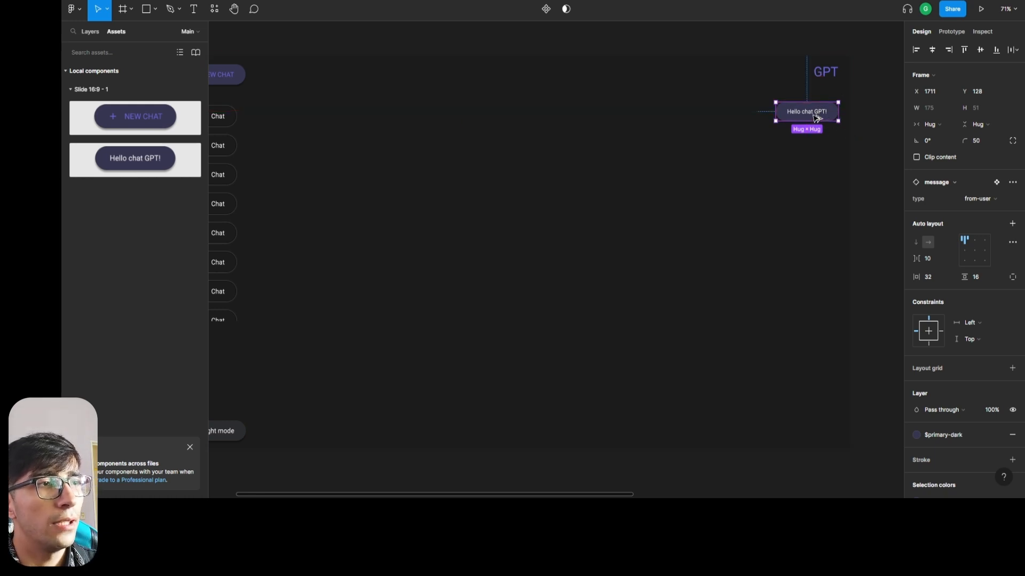
key("alt")
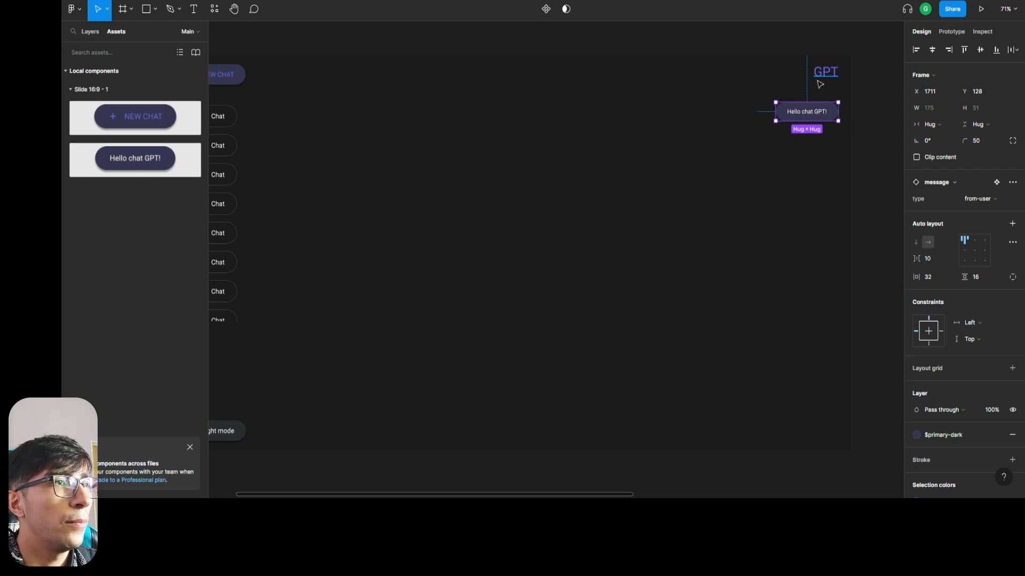
key("alt")
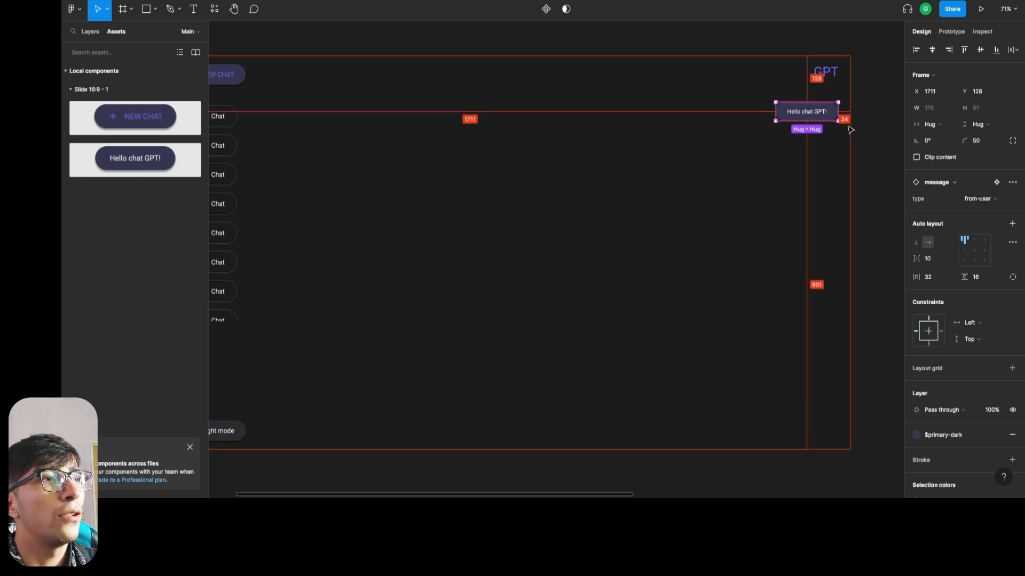
key("alt")
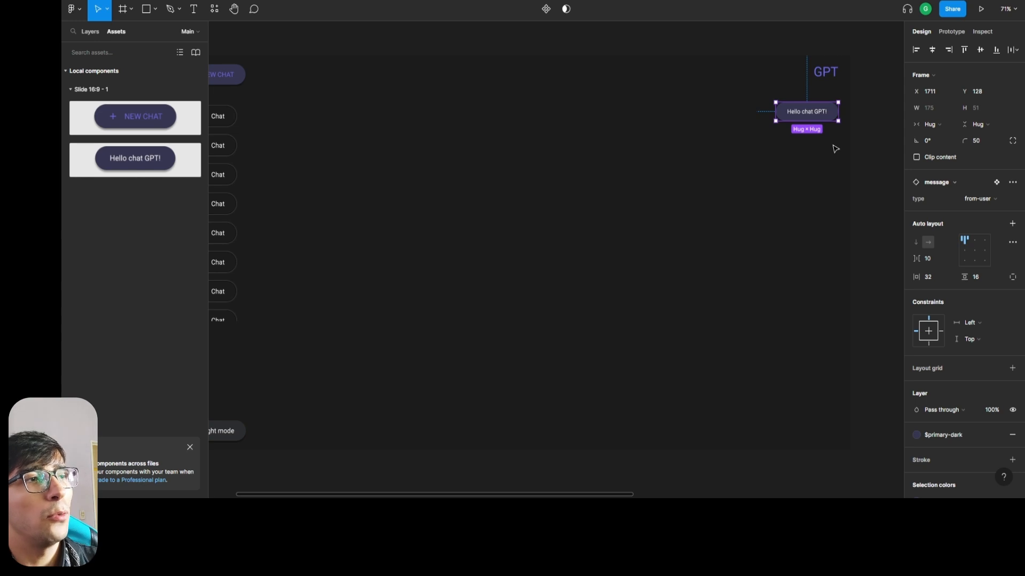
key("alt")
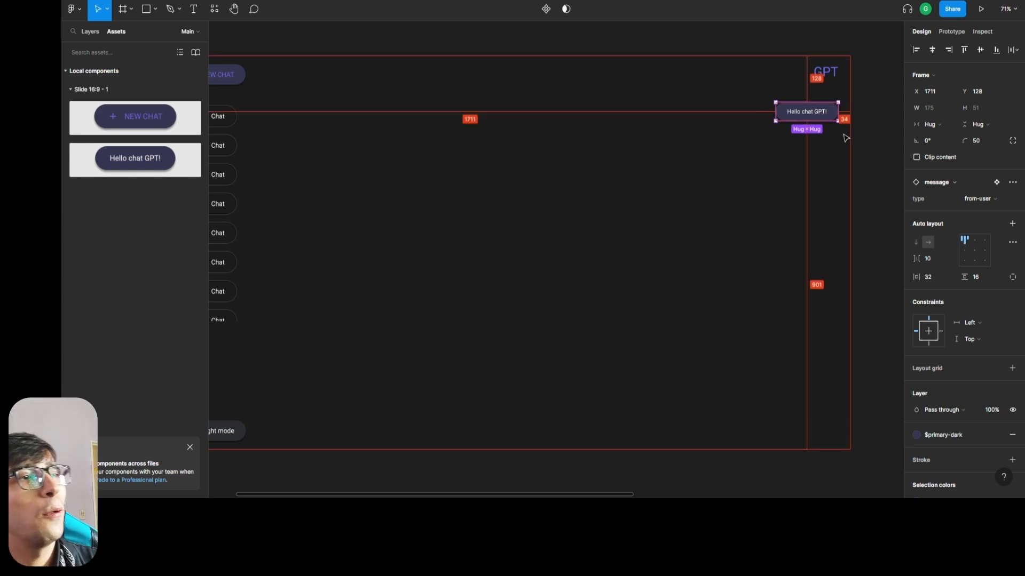
key("Left")
key("Left")
key("Left")
key("Left")
key("Left")
key("Left")
key("Left")
key("Left")
key("Left")
key("Left")
key("Left")
key("Left")
key("Left")
key("Left")
key("Left")
key("Left")
key("Left")
key("Left")
key("Left")
key("Left")
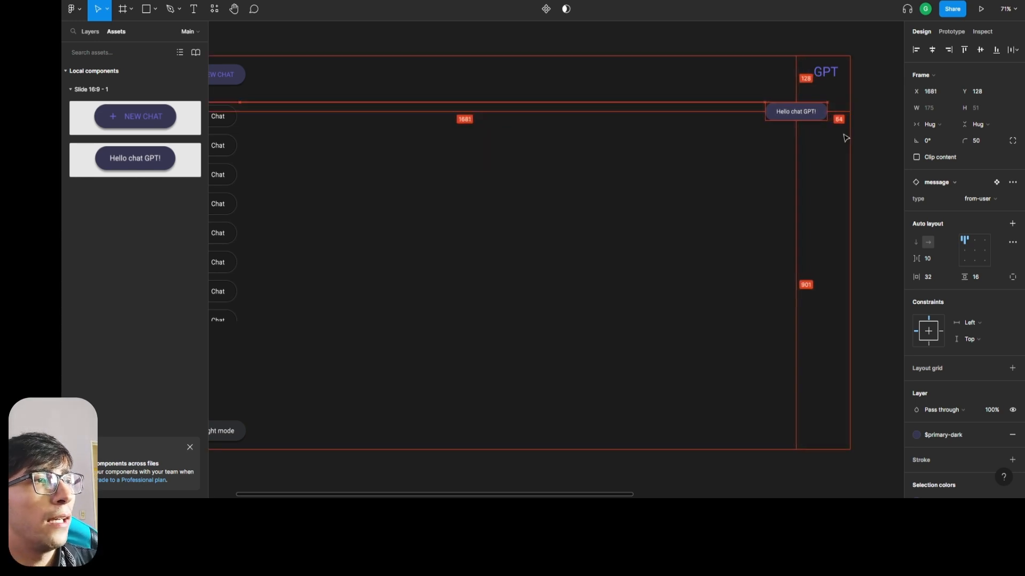
key("Left")
key("Left")
key("Left")
key("Left")
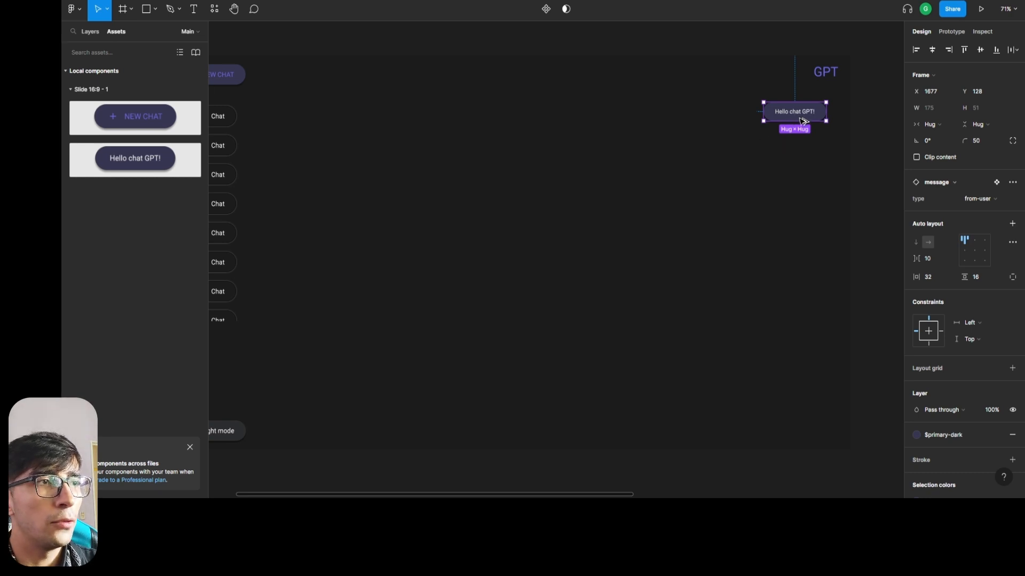
Duplicate the user message beside the chat list at X 412, Y 203 and switch the copy's type to from-gpt.
left_click_drag(803, 121, 347, 144)
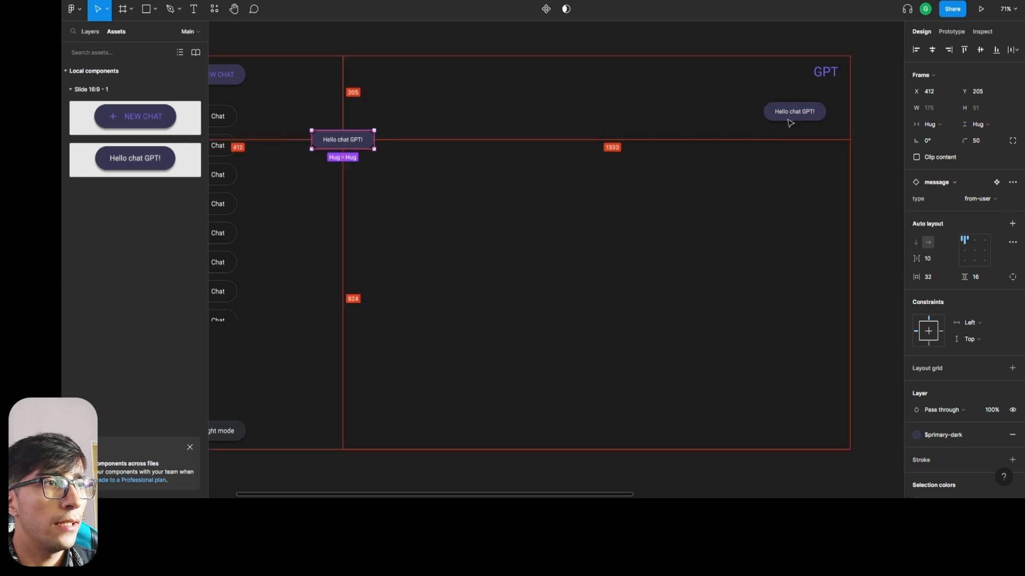
key("Up")
key("Up")
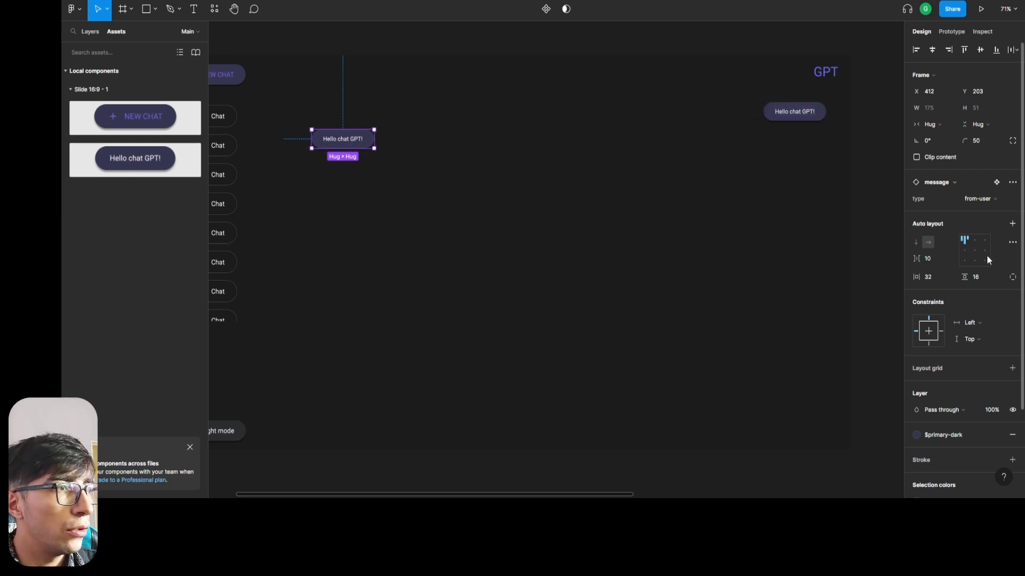
left_click(992, 203)
left_click(987, 213)
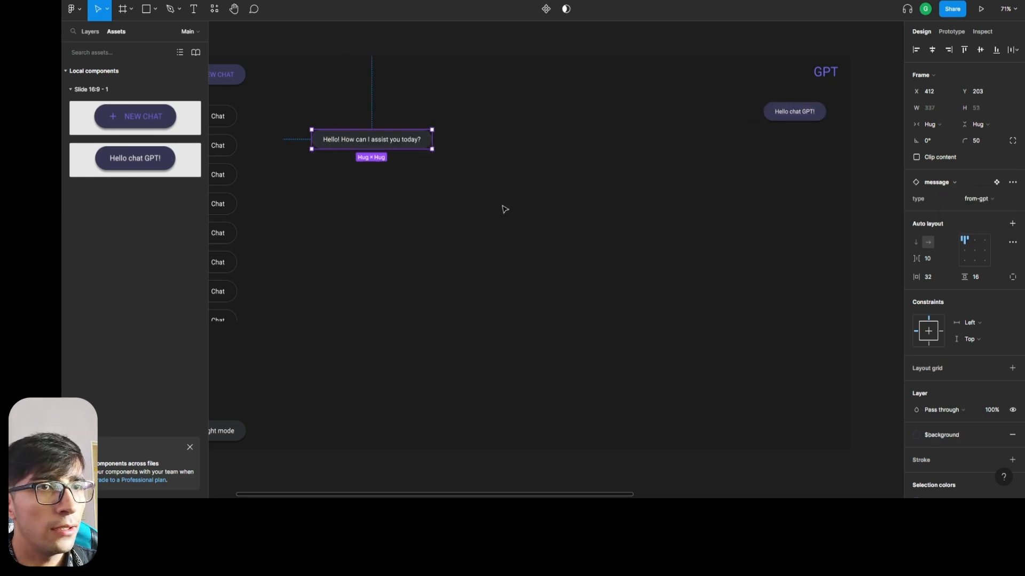
left_click(579, 215)
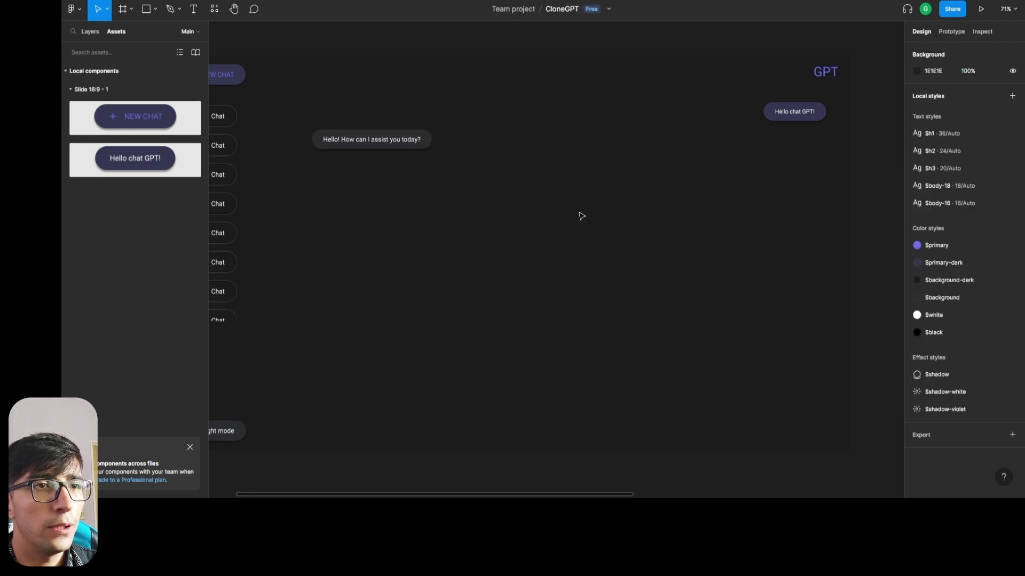
Nudge the "Hello chat GPT!" message up to Y 114, closer to the GPT title.
left_click(781, 122)
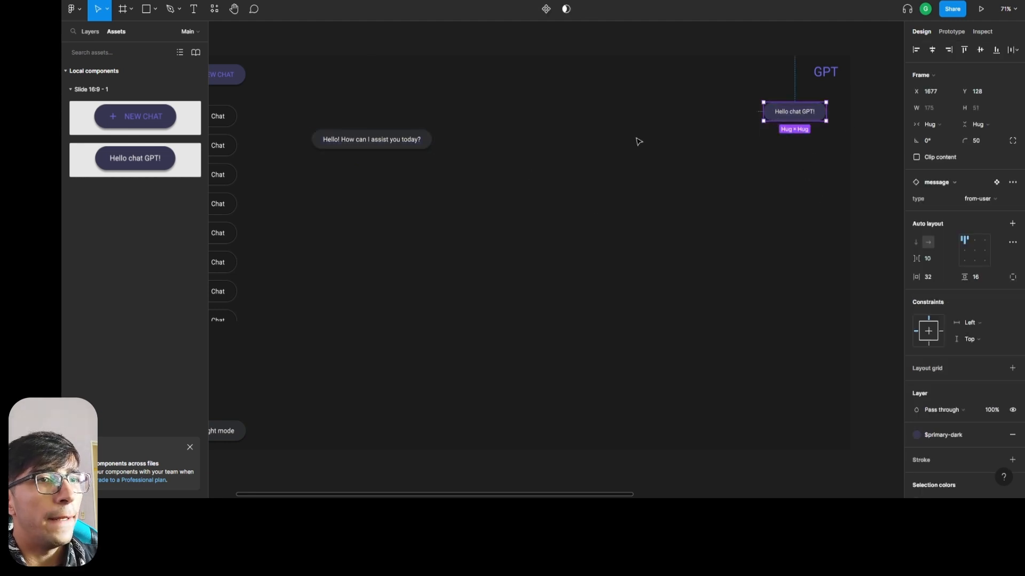
key("alt")
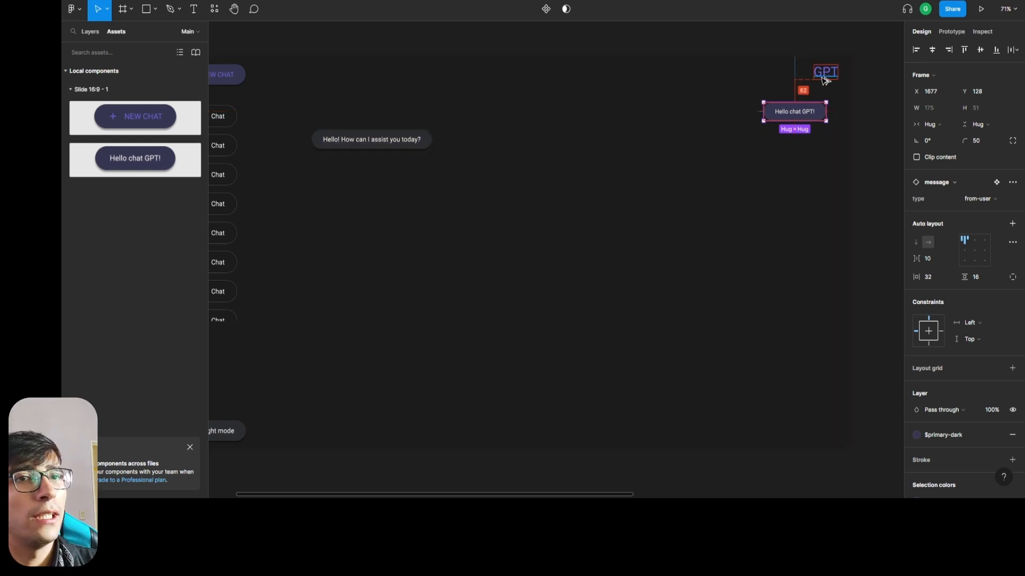
key("Up")
key("Up")
key("Up")
key("Up")
key("Up")
key("Up")
key("Up")
key("Up")
key("Up")
key("Up")
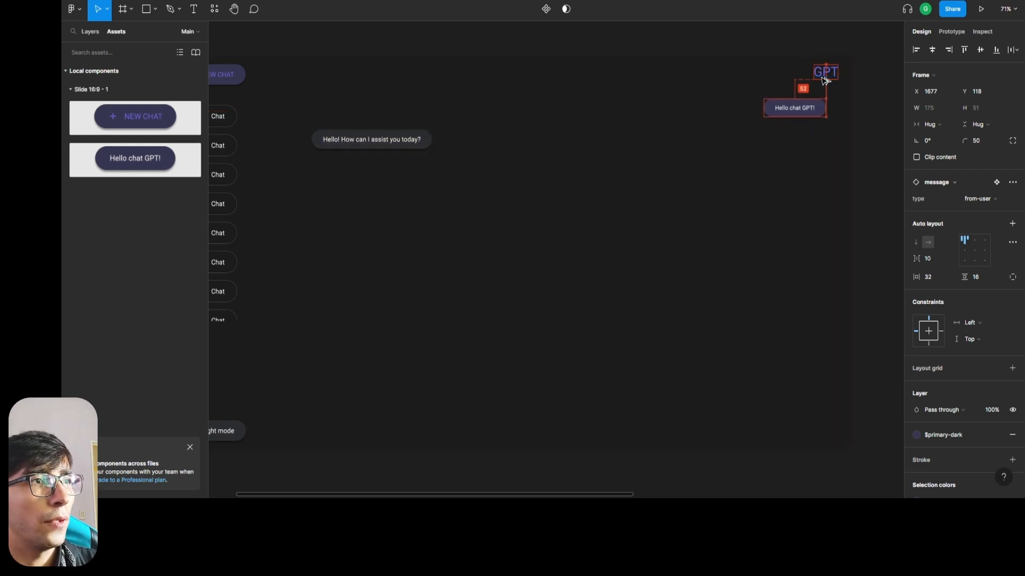
key("Up")
key("Up")
key("Up")
key("Up")
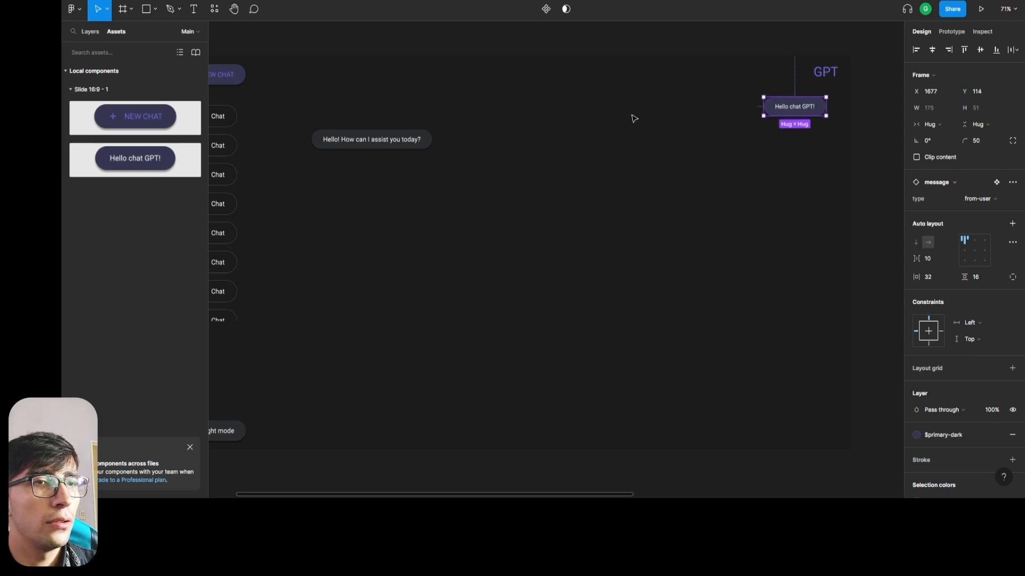
Nudge the "Hello! How can I assist you today?" message up to Y 189, measuring its gap to the user message.
left_click(392, 145)
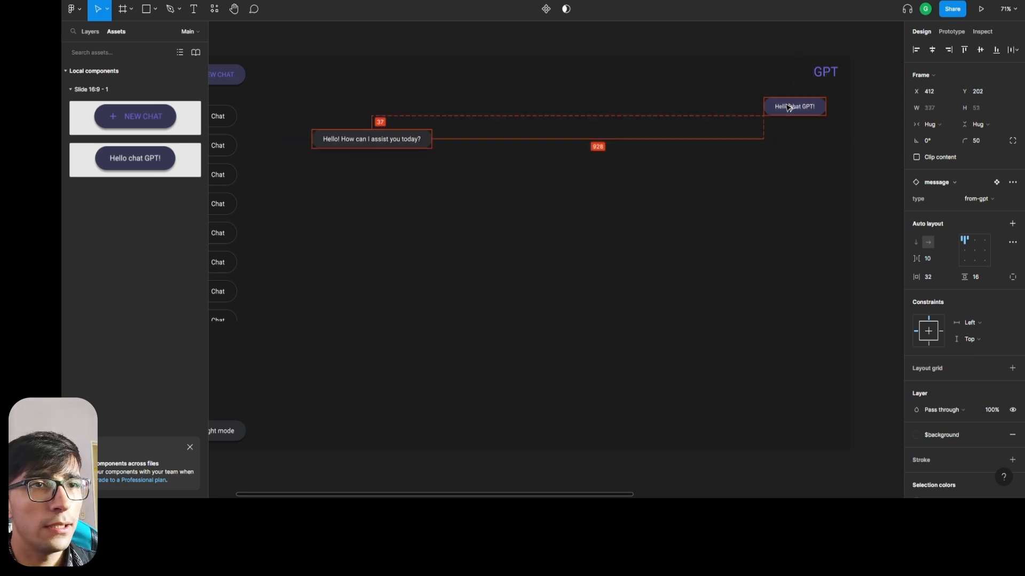
key("Up")
key("Up")
key("Up")
key("Up")
key("Up")
key("Up")
key("Up")
key("Up")
key("Up")
key("Up")
key("Up")
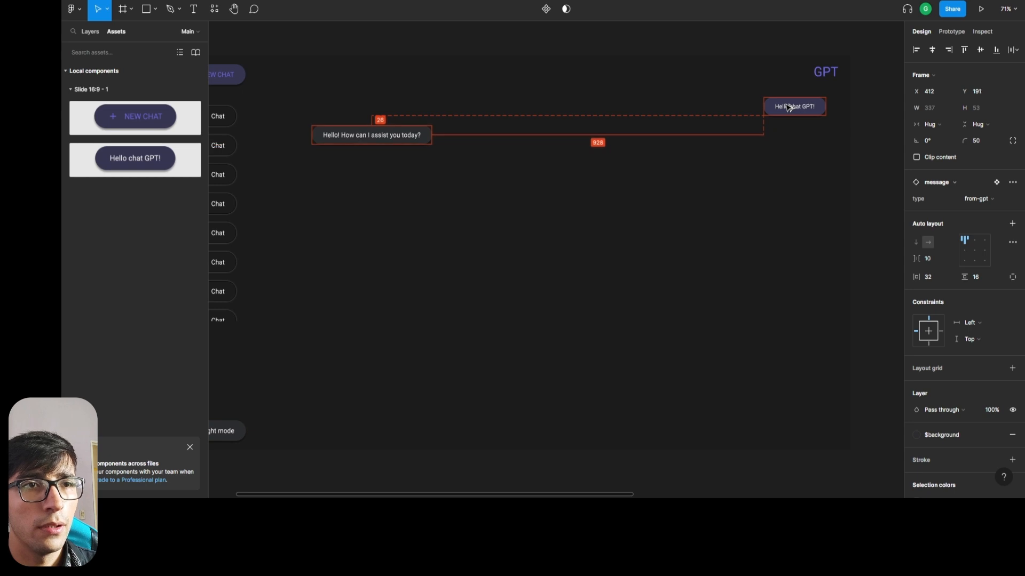
key("Up")
key("Up")
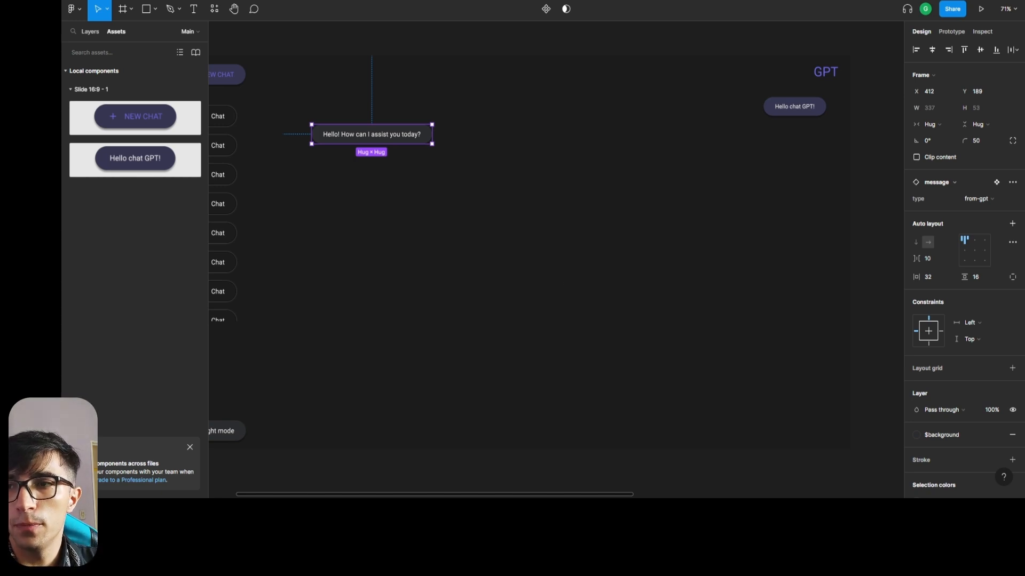
Duplicate the user message straight down and nudge the copy to Y 266, below the GPT reply.
left_click(793, 113)
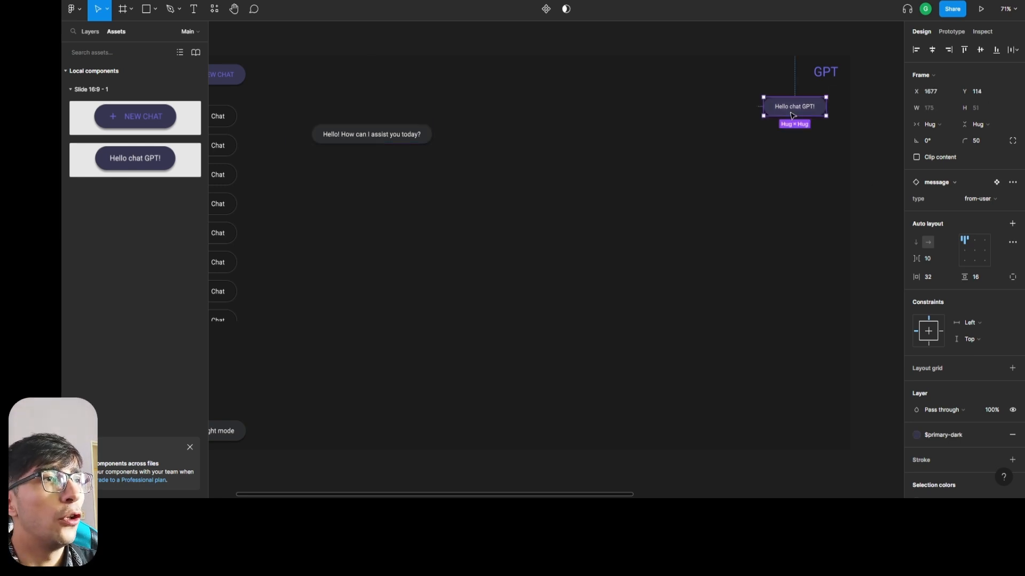
left_click_drag(791, 108, 793, 163)
key("alt")
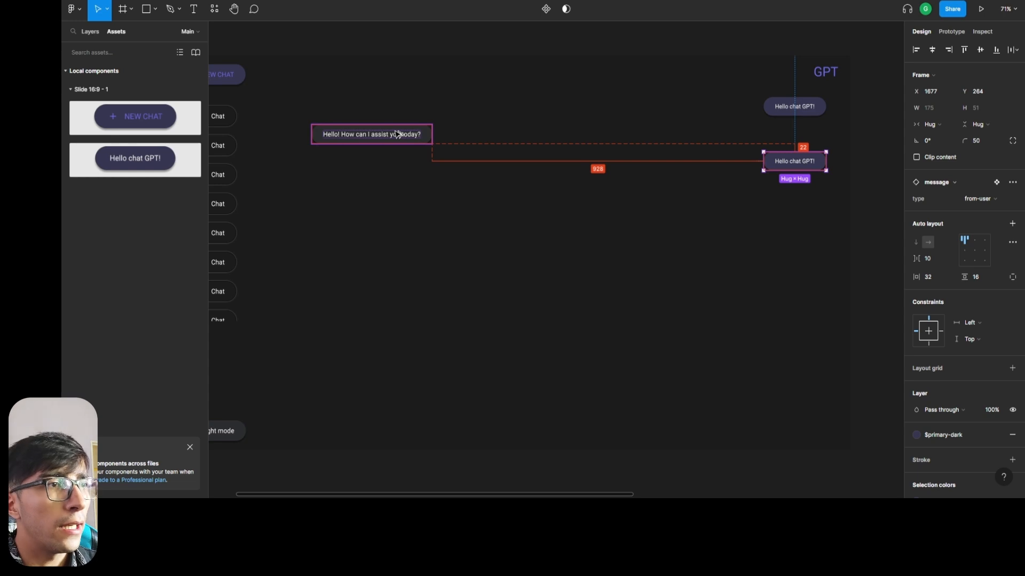
key("Down")
key("Down")
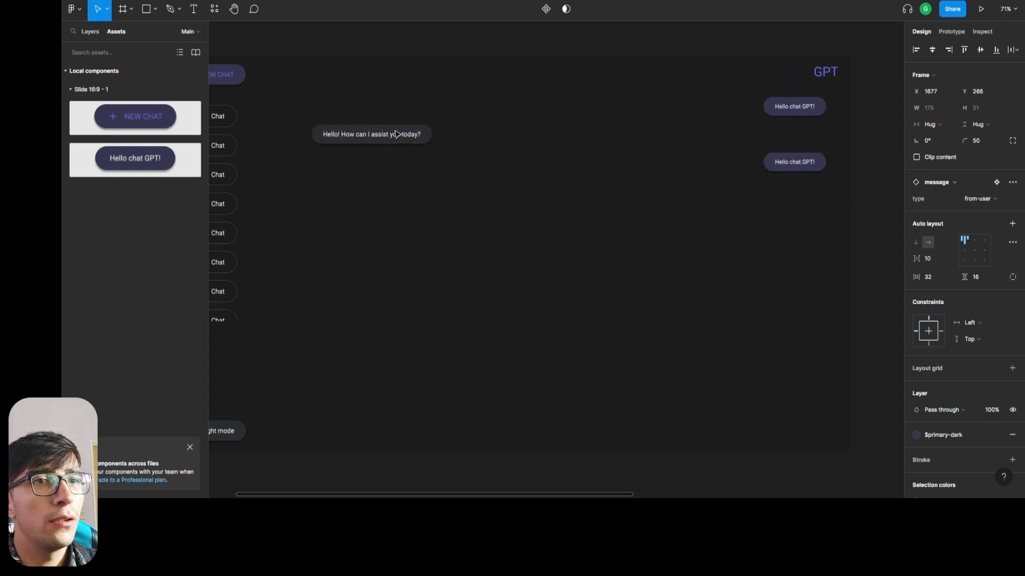
Nudge the "Hello! How can I assist you today?" message toward the sidebar to X 341, measuring its gap to the sidebar.
left_click(364, 140)
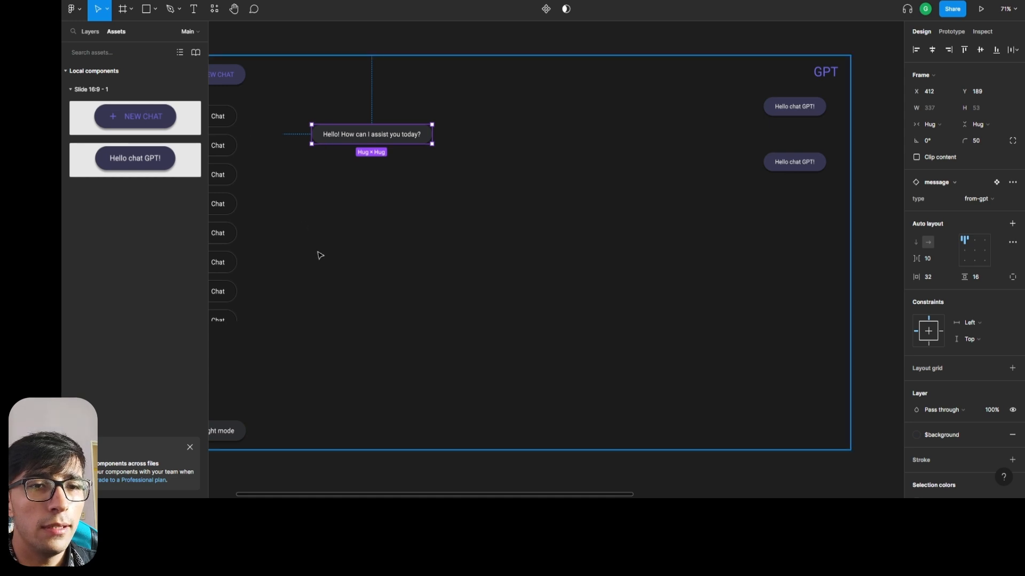
scroll(321, 254, "down", 2)
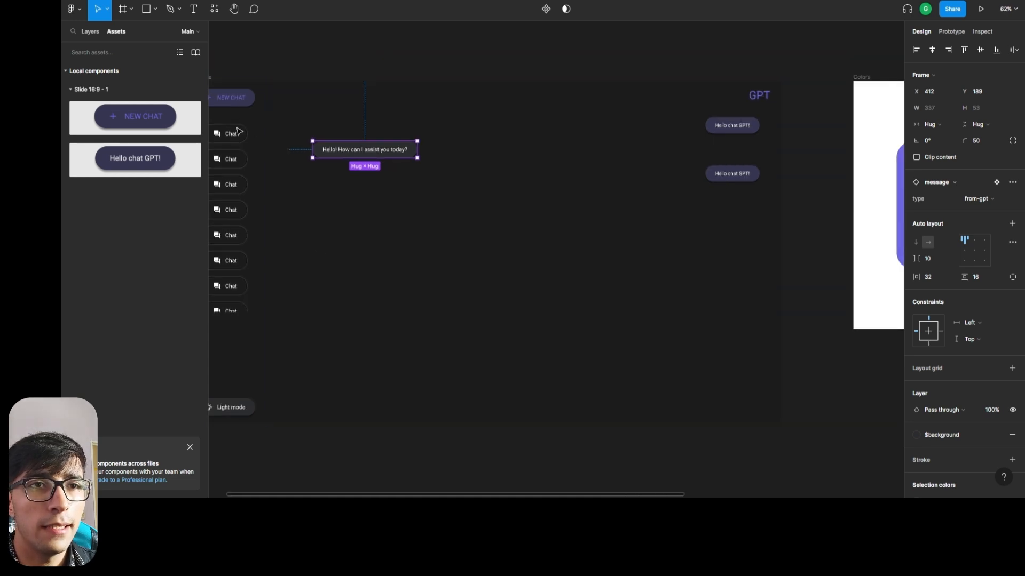
key("alt")
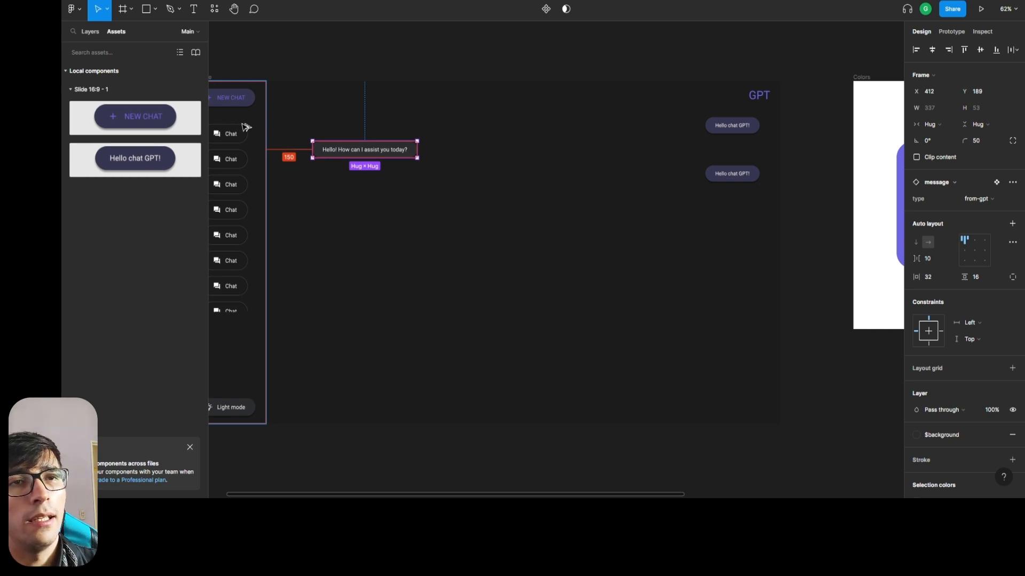
key("Left")
key("Left")
key("Left")
key("Left")
key("Left")
key("Left")
key("Left")
key("Left")
key("Left")
key("Left")
key("Left")
key("Left")
key("Left")
key("Left")
key("Left")
key("Left")
key("Left")
key("Left")
key("Left")
key("Left")
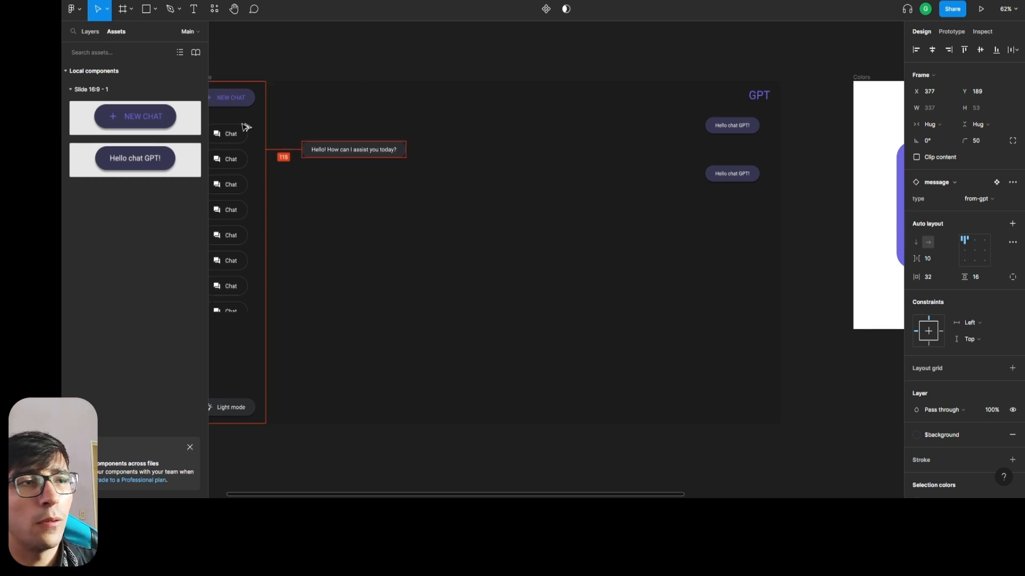
key("Left")
key("Left")
key("Left")
key("Left")
key("Left")
key("Left")
key("Left")
key("Left")
key("Left")
key("Left")
key("Left")
key("Left")
key("Left")
key("Left")
key("Left")
key("Left")
key("Left")
key("Left")
key("Left")
key("Left")
key("Left")
key("Left")
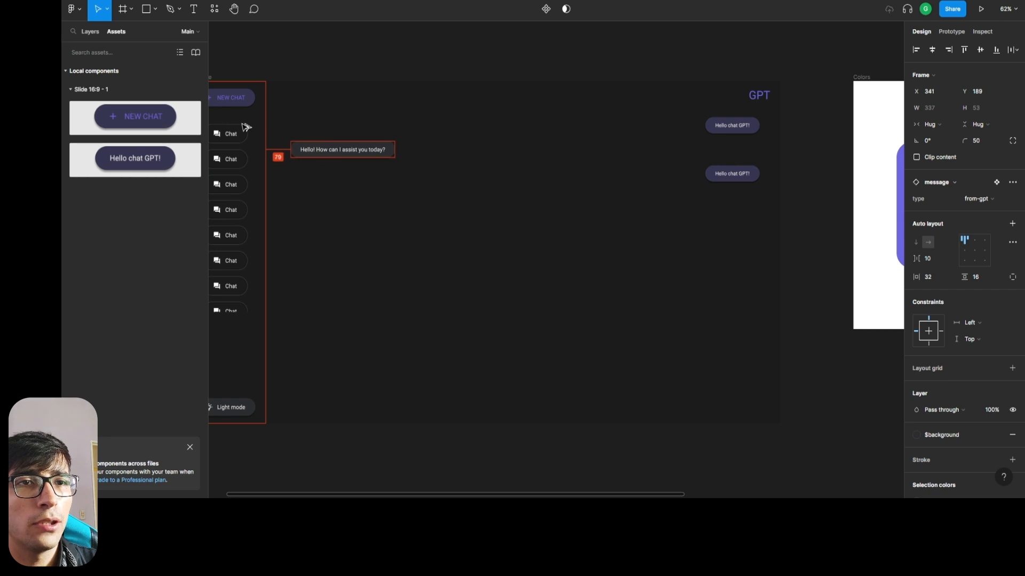
Compare with the first user message's edge spacing and fine-tune the GPT reply's horizontal position to X 330.
left_click(753, 132)
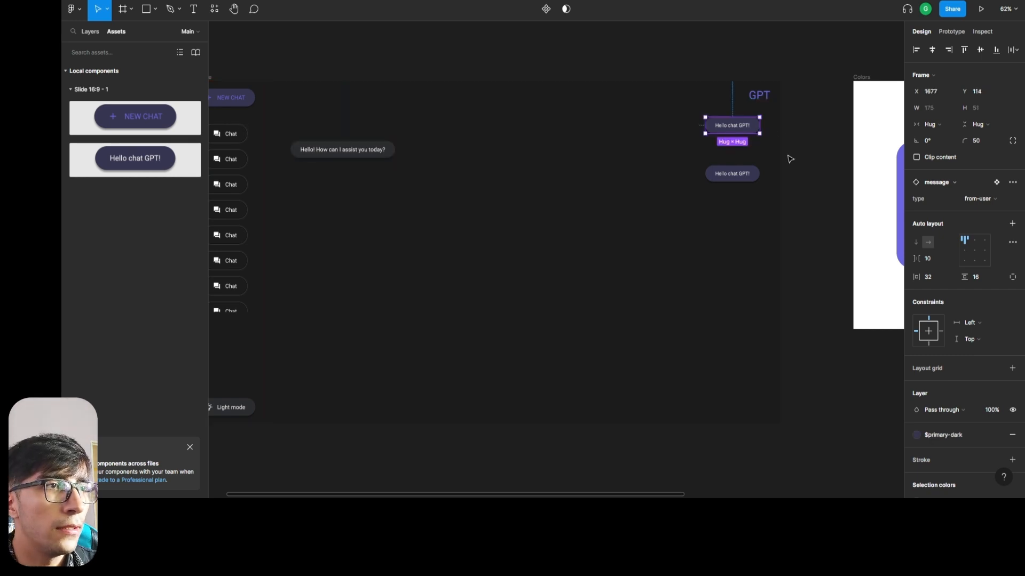
left_click(304, 151)
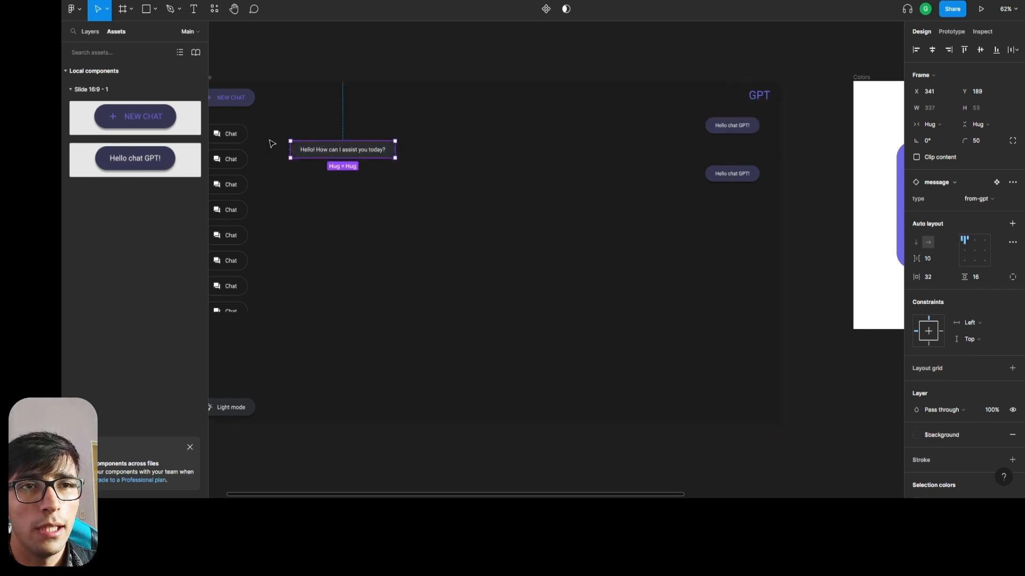
key("Left")
key("Left")
key("Left")
key("Left")
key("Left")
key("Left")
key("Left")
key("Left")
key("Left")
key("Left")
key("Left")
key("Left")
key("Left")
key("Left")
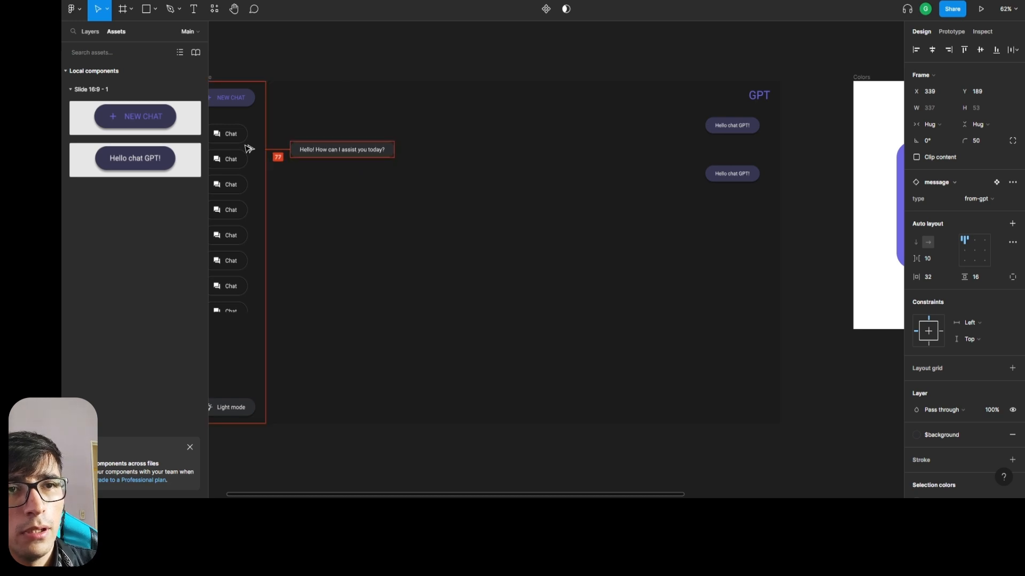
key("Right")
key("Right")
key("Right")
key("Right")
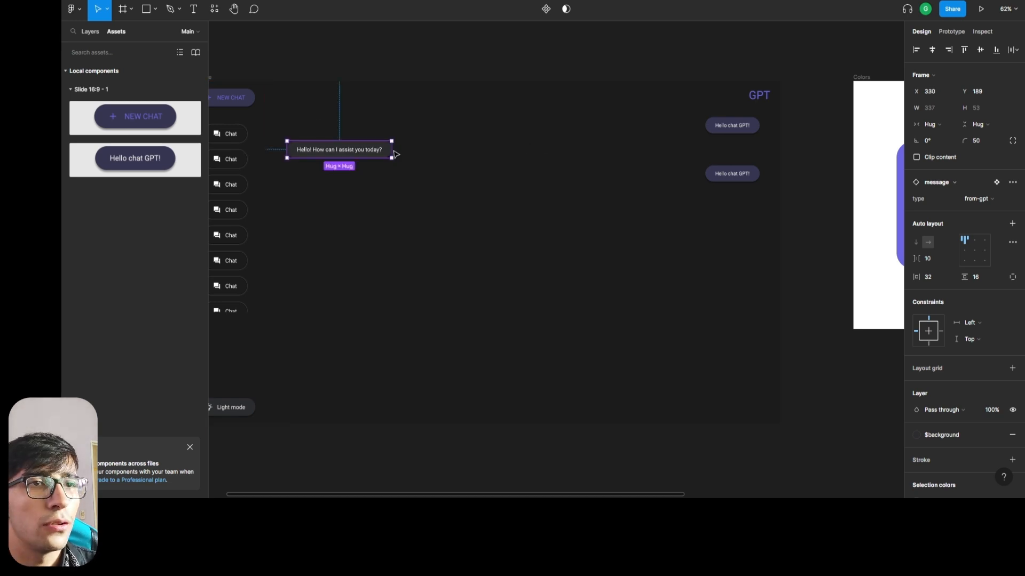
left_click(691, 234)
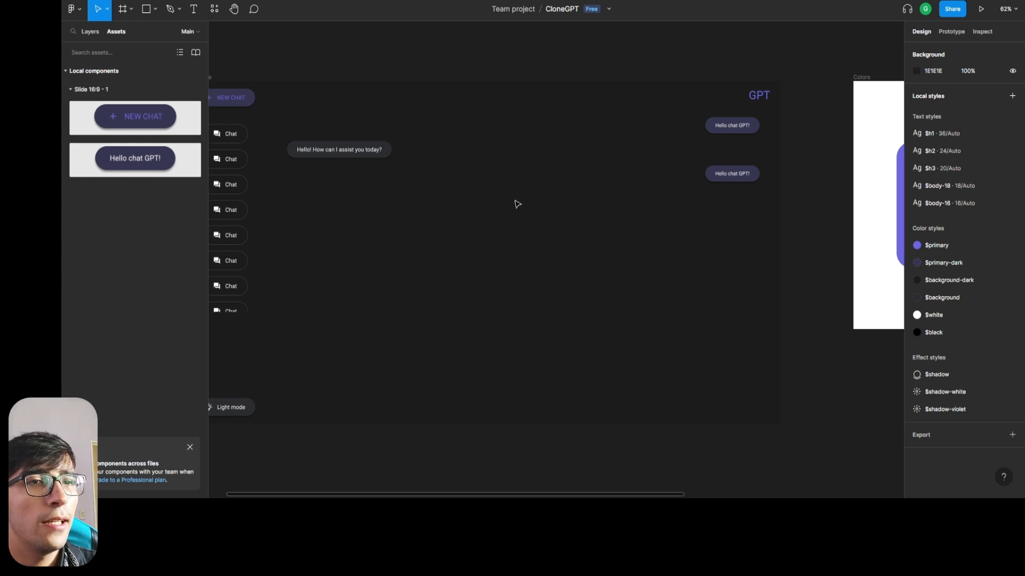
Duplicate the GPT reply straight down and nudge the copy to Y 341, measuring its gap to the second user message.
left_click(356, 154)
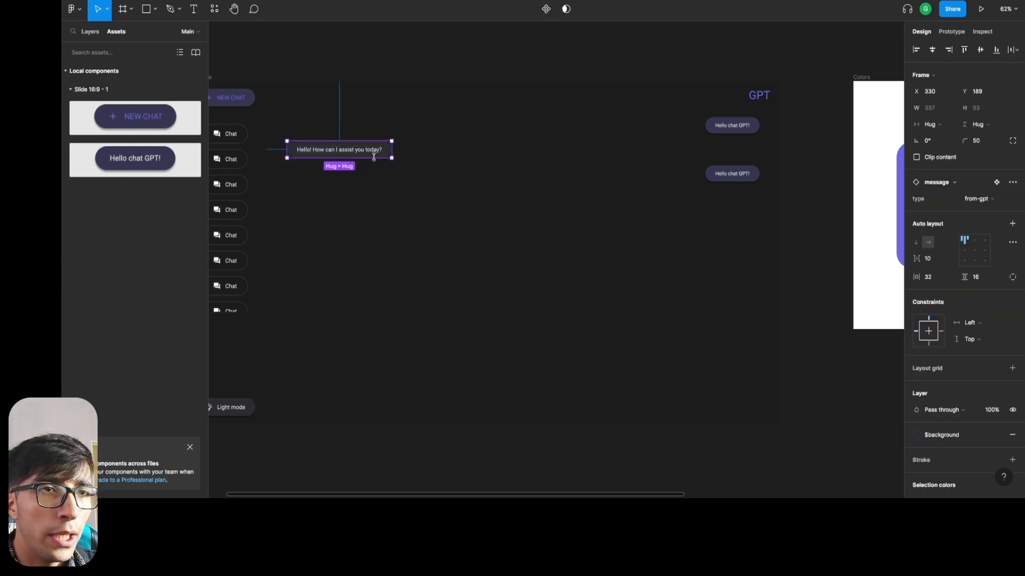
left_click_drag(373, 150, 352, 206)
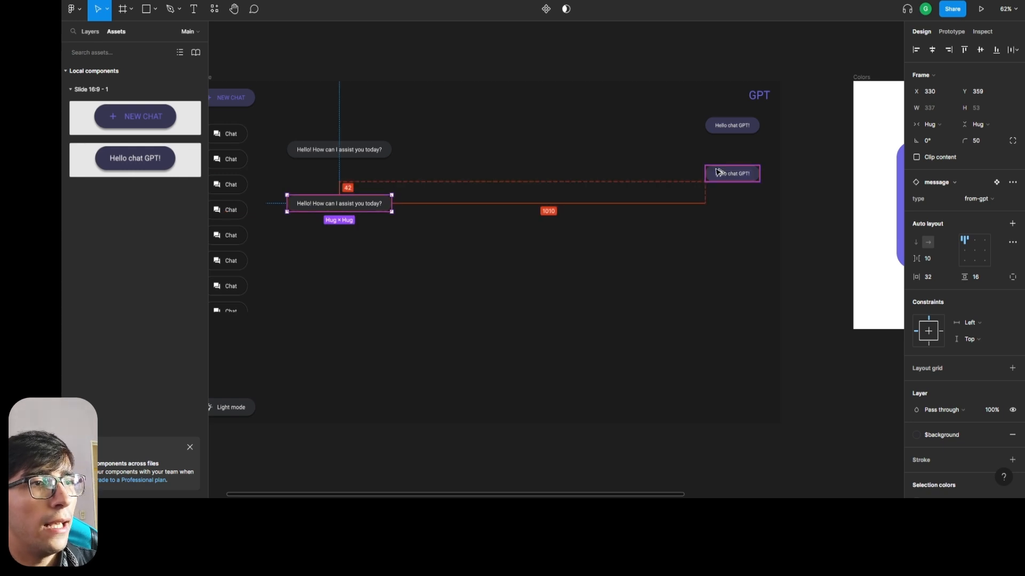
key("Up")
key("Up")
key("Up")
key("Up")
key("Up")
key("Up")
key("Up")
key("Up")
key("Up")
key("Up")
key("Up")
key("Up")
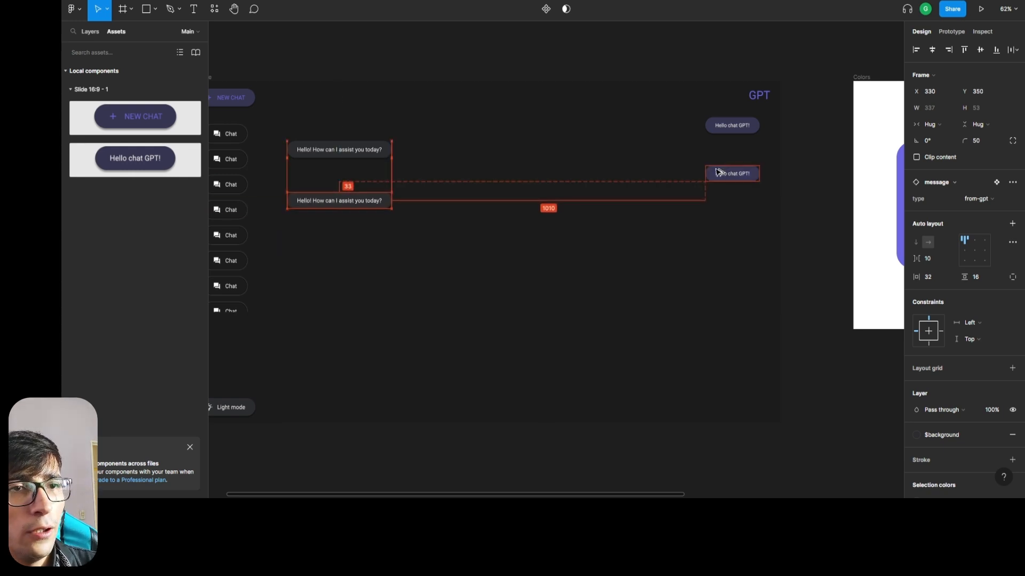
key("Up")
key("Up")
key("Up")
key("Up")
key("Up")
key("Up")
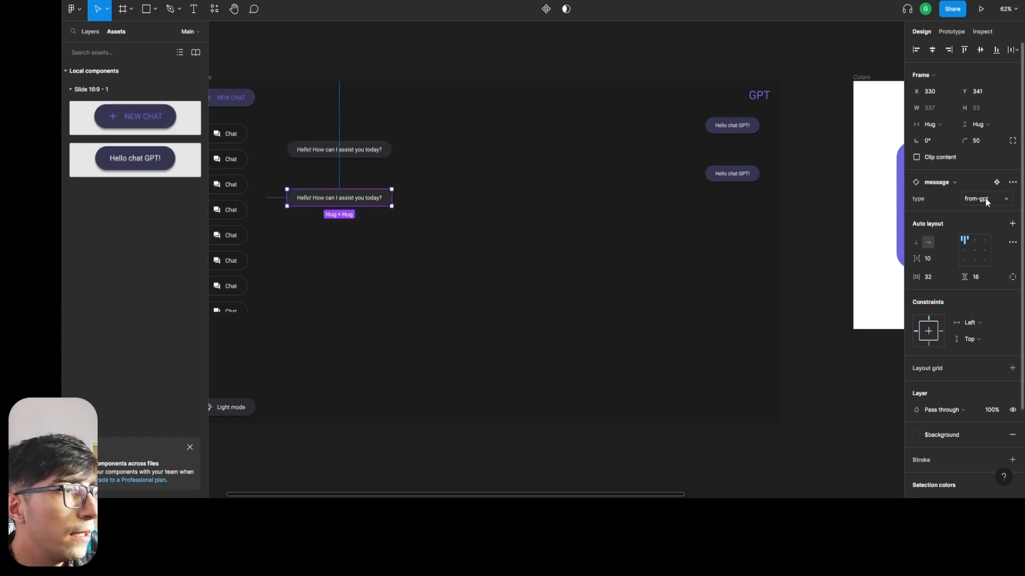
Switch the duplicated GPT reply's type to loading.
left_click(1007, 202)
left_click(992, 211)
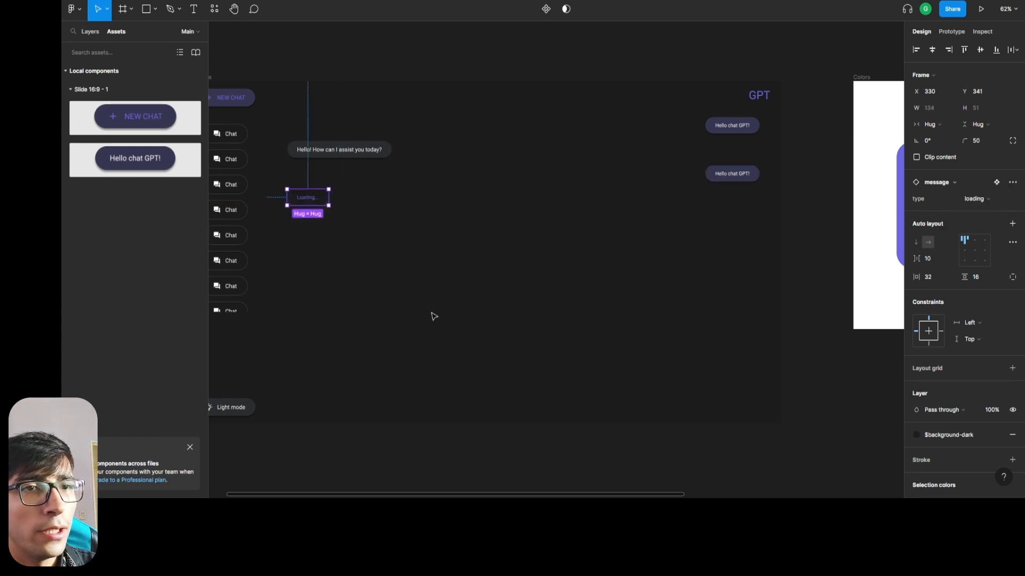
left_click(398, 310)
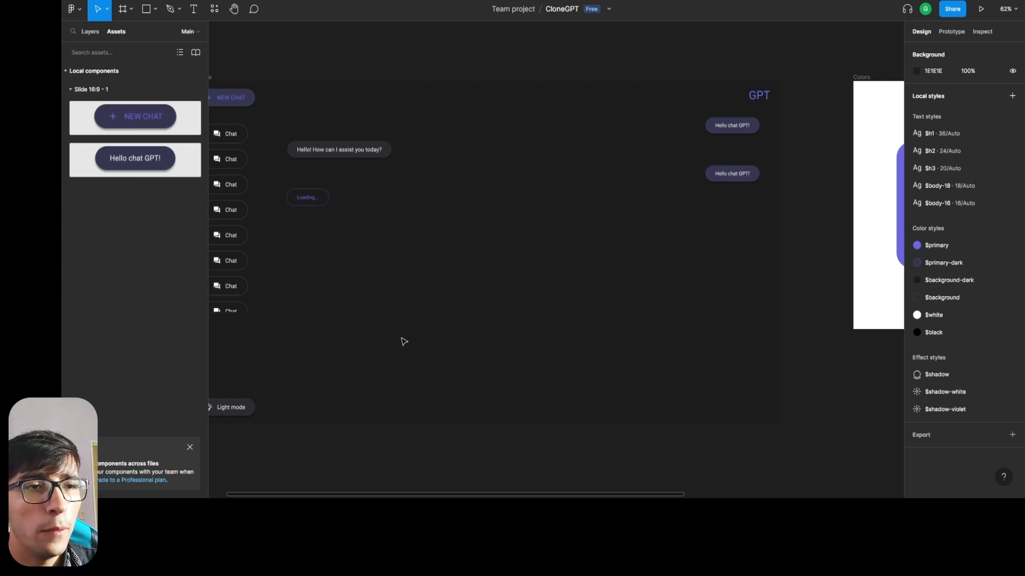
Review the button and message component sets on the Components page, collapse the message layer, and return to the Main page.
scroll(581, 274, "up", 2)
scroll(606, 215, "down", 2)
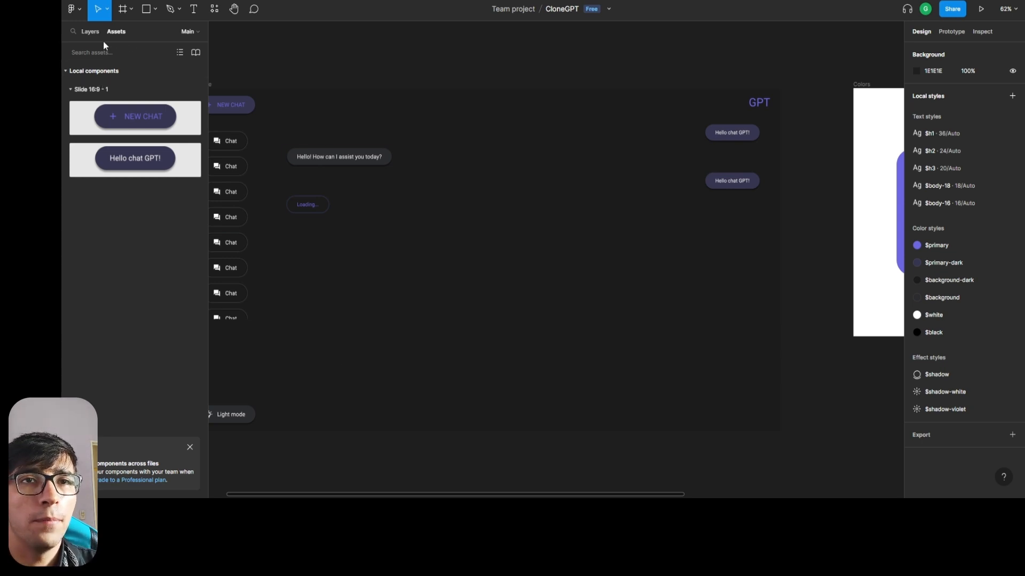
left_click(91, 32)
left_click(97, 83)
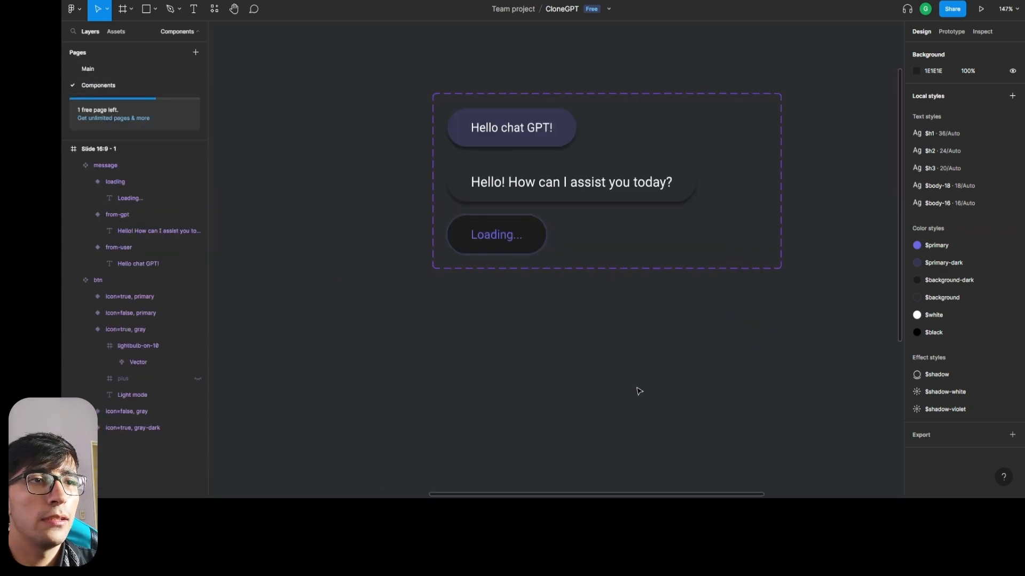
scroll(640, 374, "down", 5)
scroll(578, 385, "down", 3)
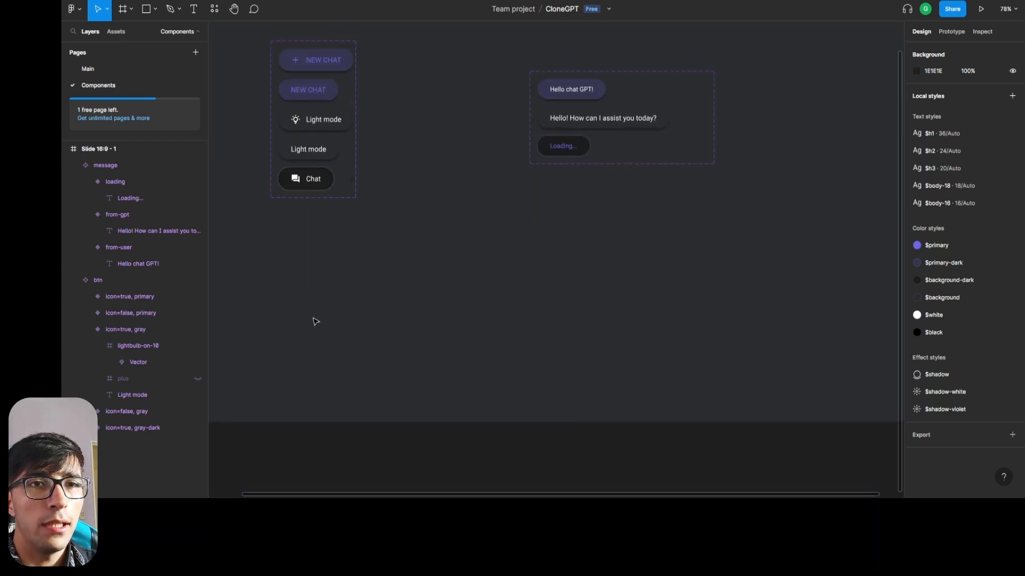
left_click(76, 164)
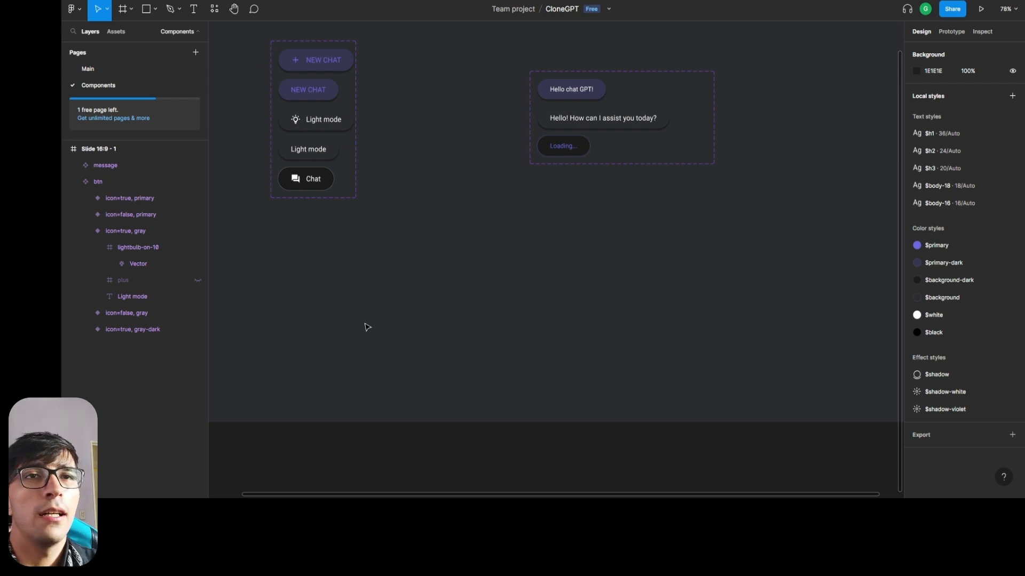
left_click(110, 68)
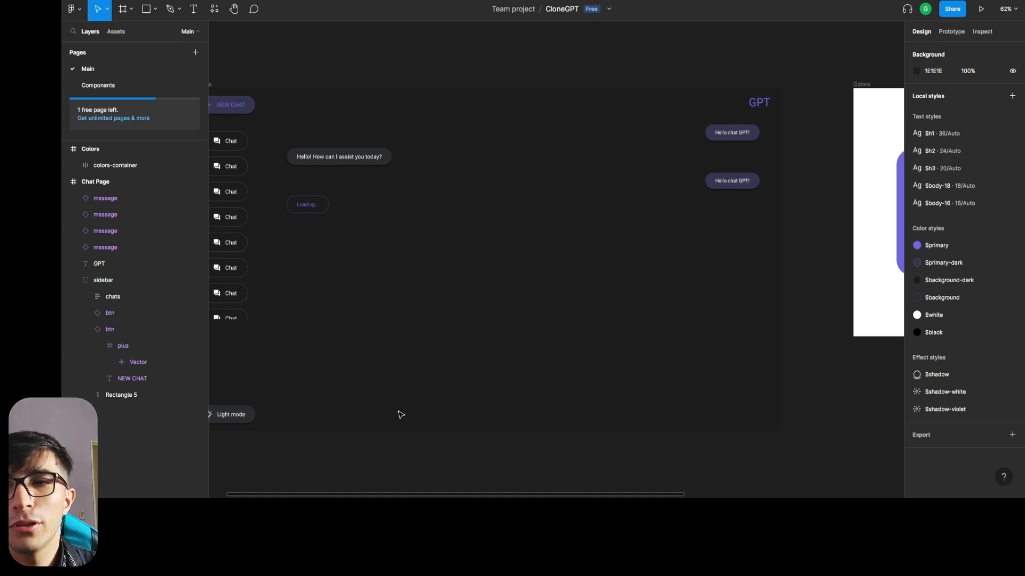
Place a 100 × 100 rectangle near the bottom of the Chat Page, moving it to about X 464, Y 954.
key("r")
left_click(396, 404)
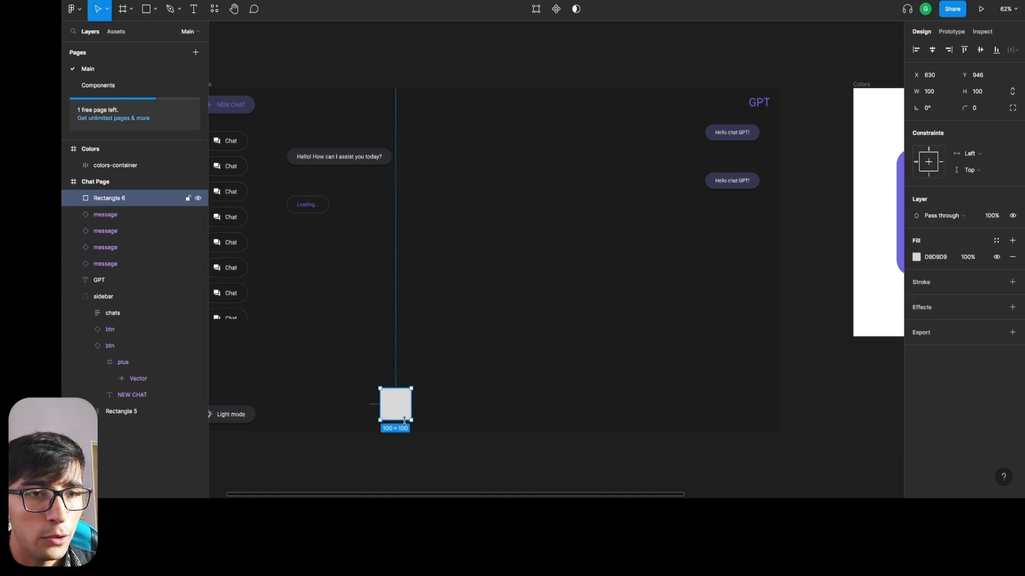
left_click_drag(412, 408, 444, 400)
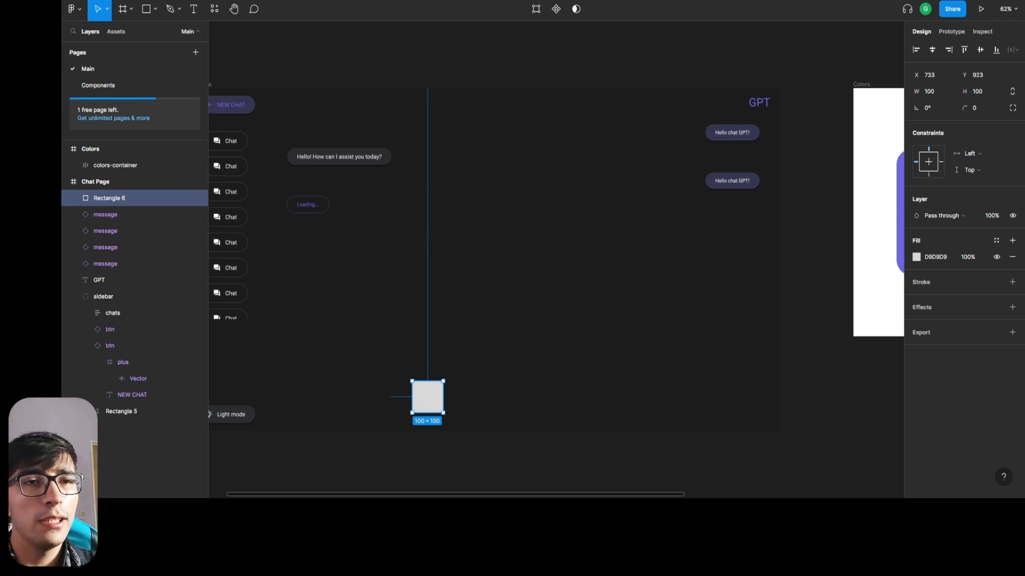
scroll(496, 387, "down", 3)
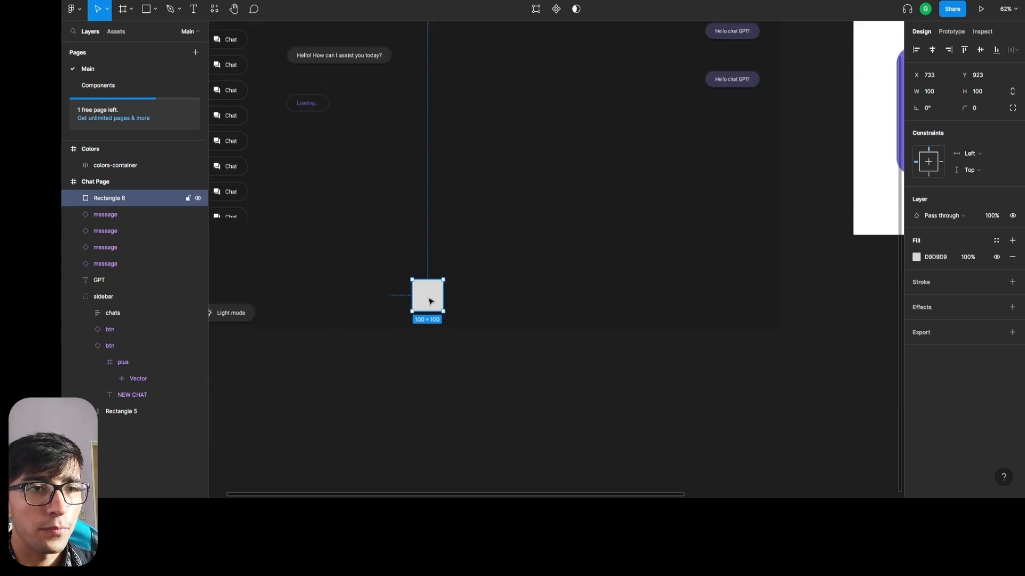
left_click_drag(430, 301, 347, 311)
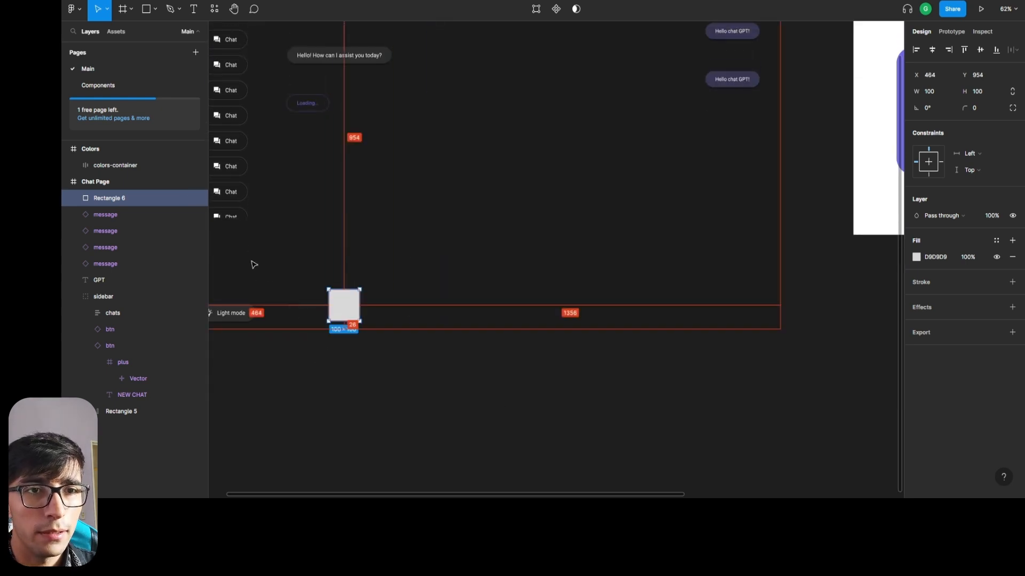
Collapse the sidebar group, align the rectangle to the sidebar's edge at X 262, Y 980, and stretch it to 1658 × 100.
left_click(293, 265)
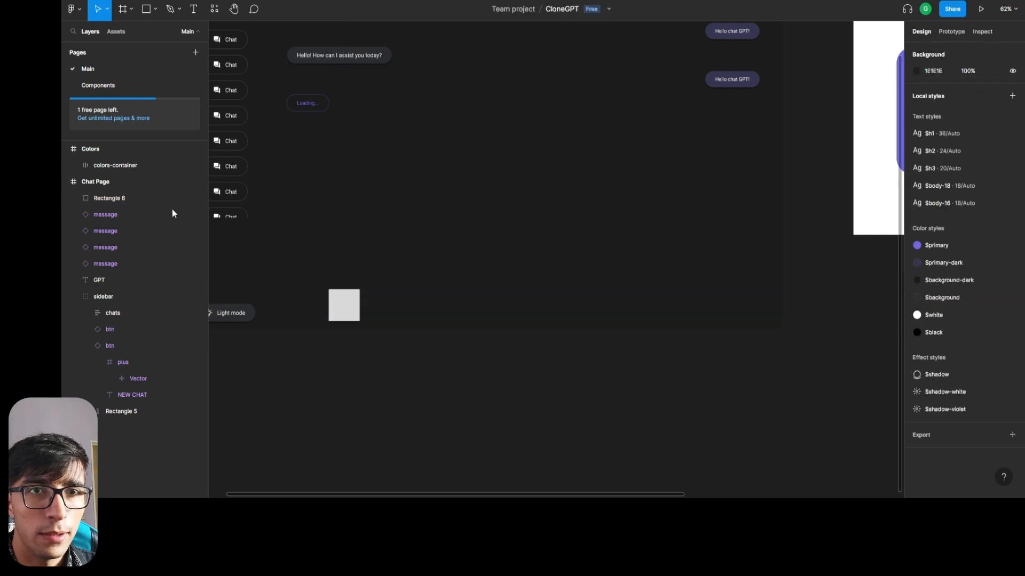
left_click(73, 296)
left_click(98, 297)
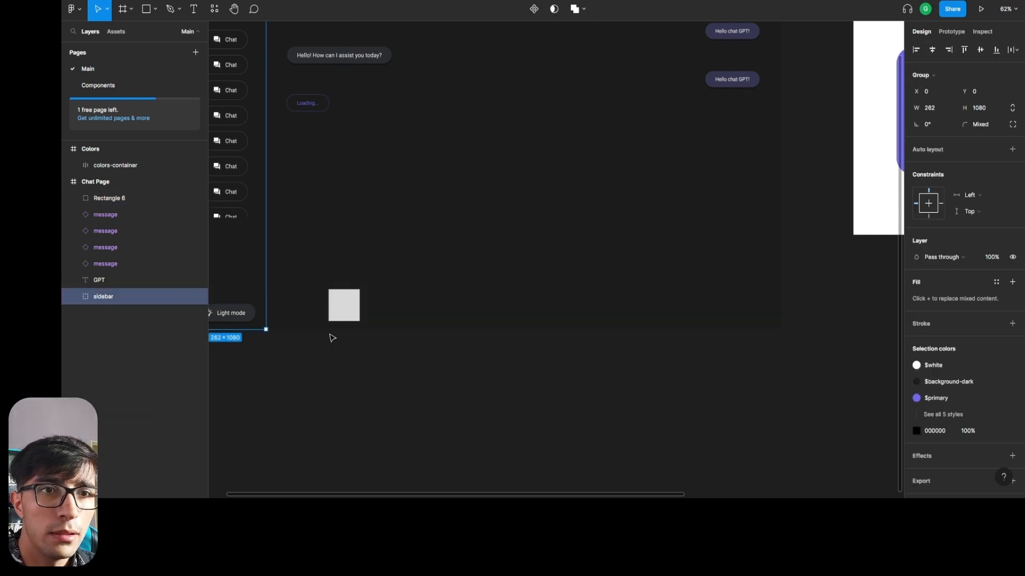
left_click_drag(337, 291, 275, 297)
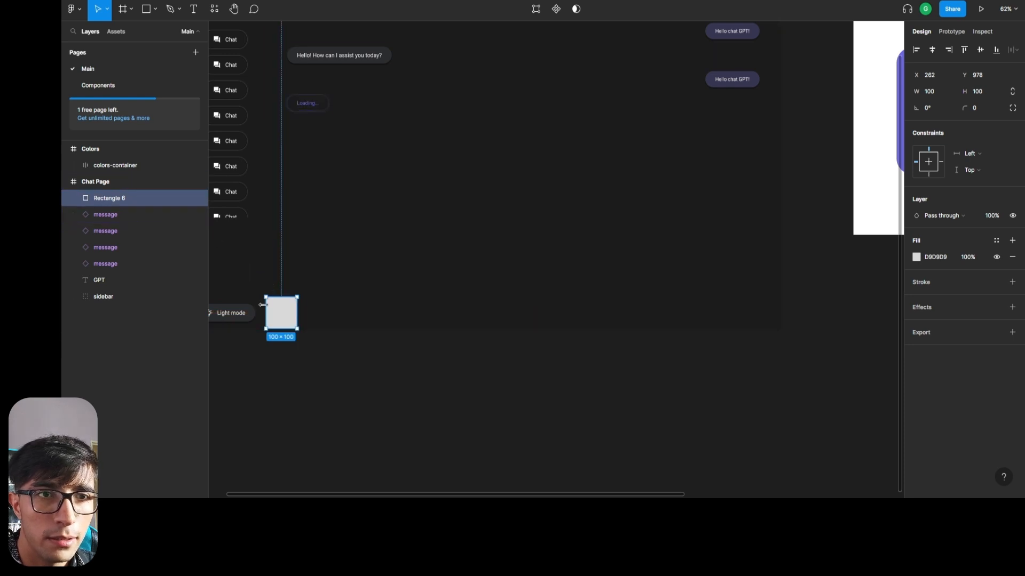
left_click_drag(280, 324, 778, 316)
scroll(526, 256, "up", 8)
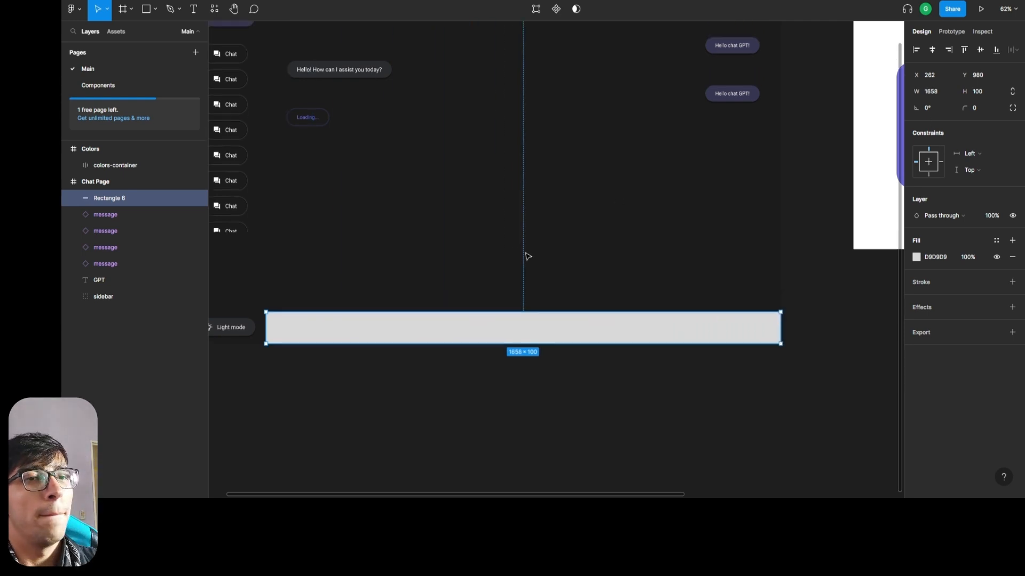
scroll(427, 299, "down", 4)
scroll(307, 246, "down", 3)
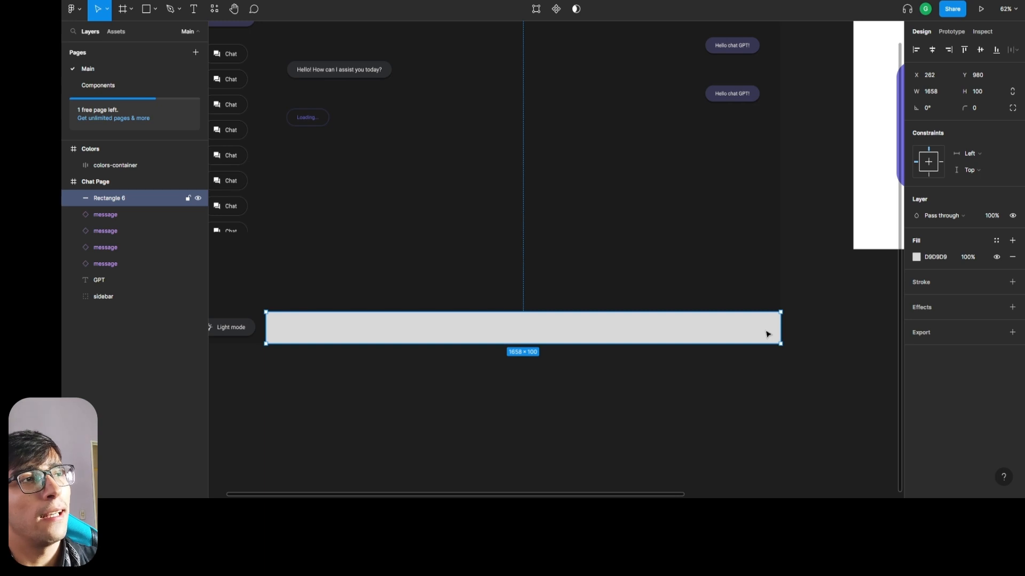
Narrow the light gray bar at the base of the Chat Page by 68 on each side, to a width of 1522.
scroll(792, 226, "up", 2)
left_click(748, 87)
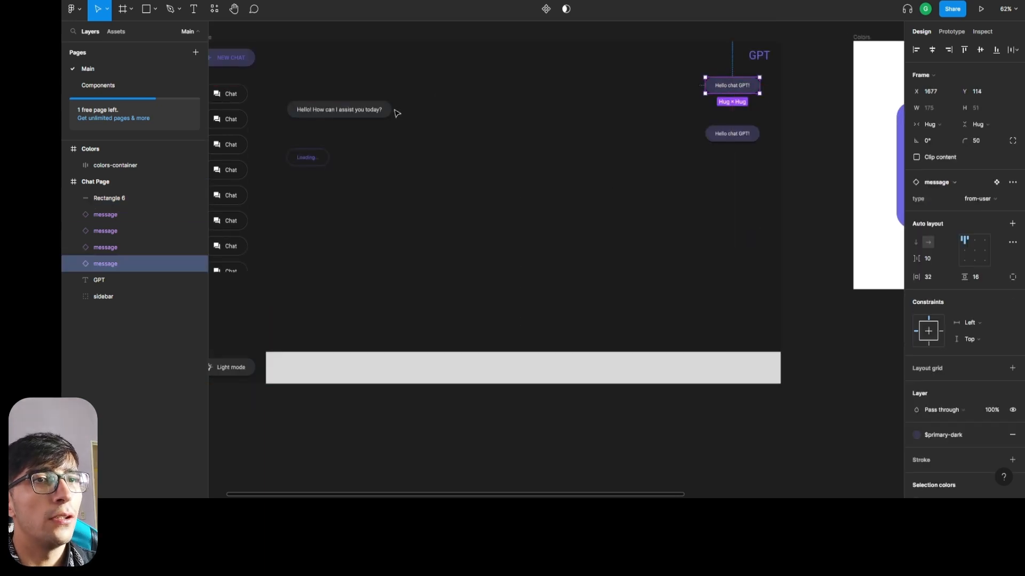
left_click(586, 366)
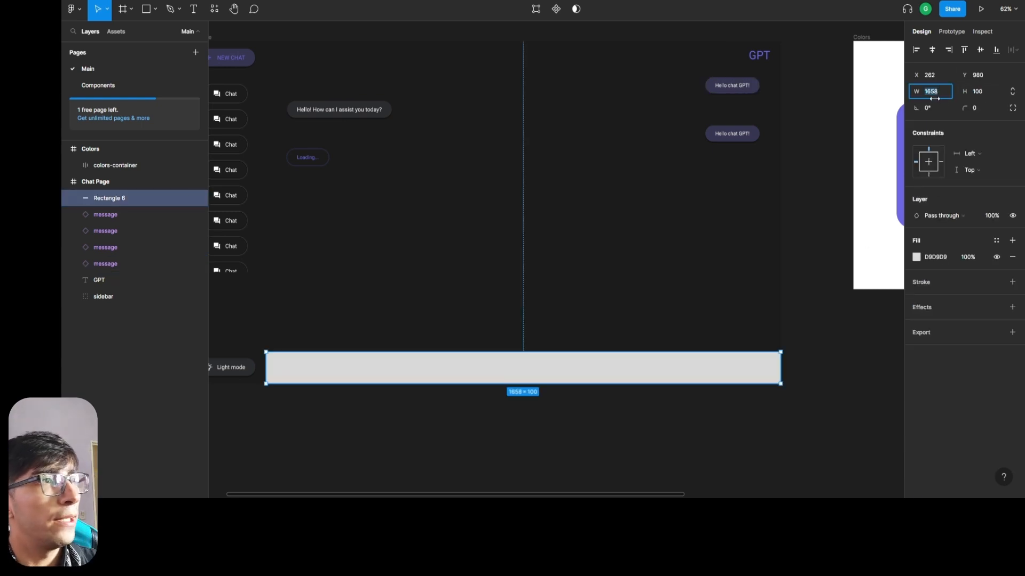
key("Right")
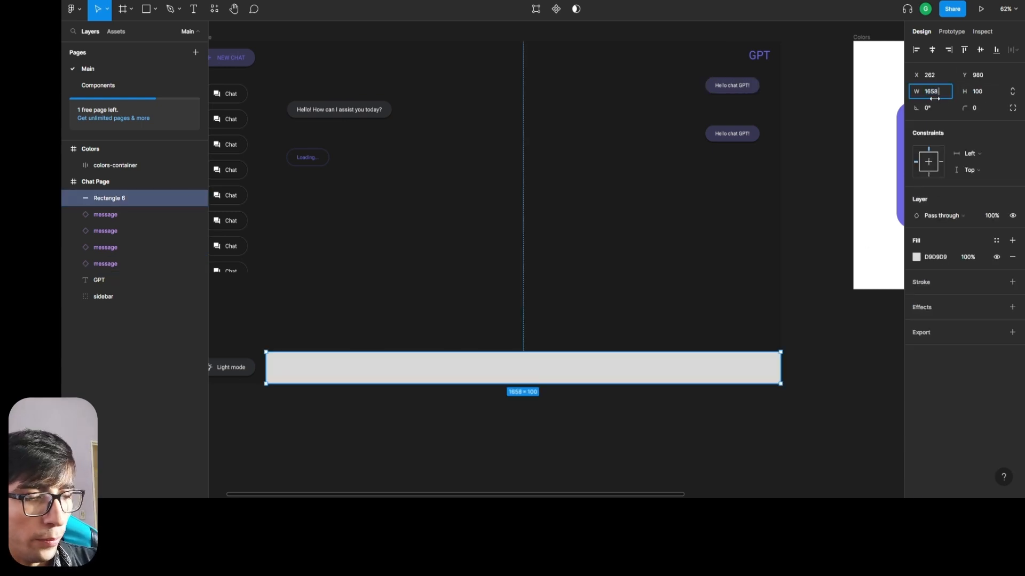
type("- 68")
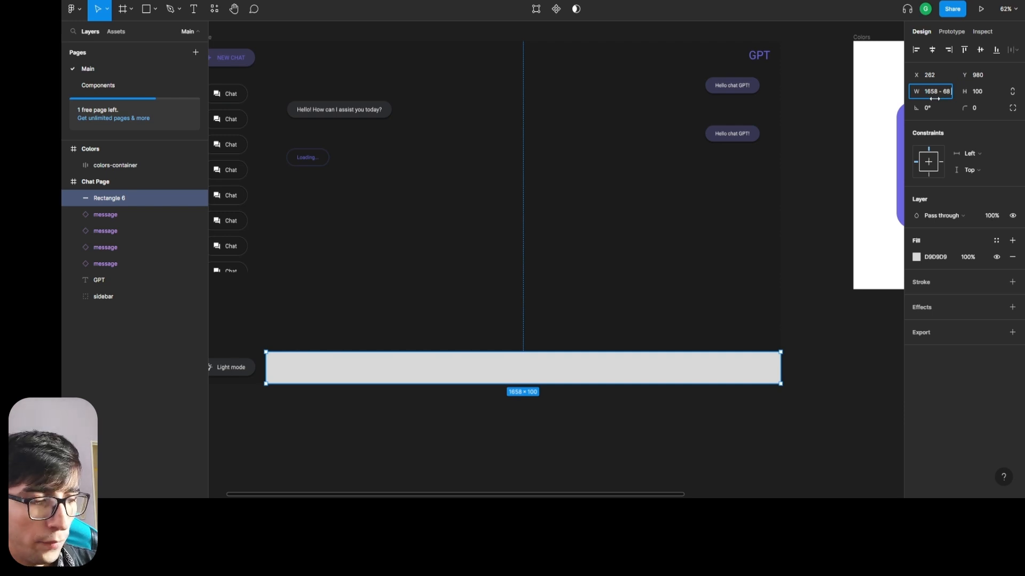
type(" - 68")
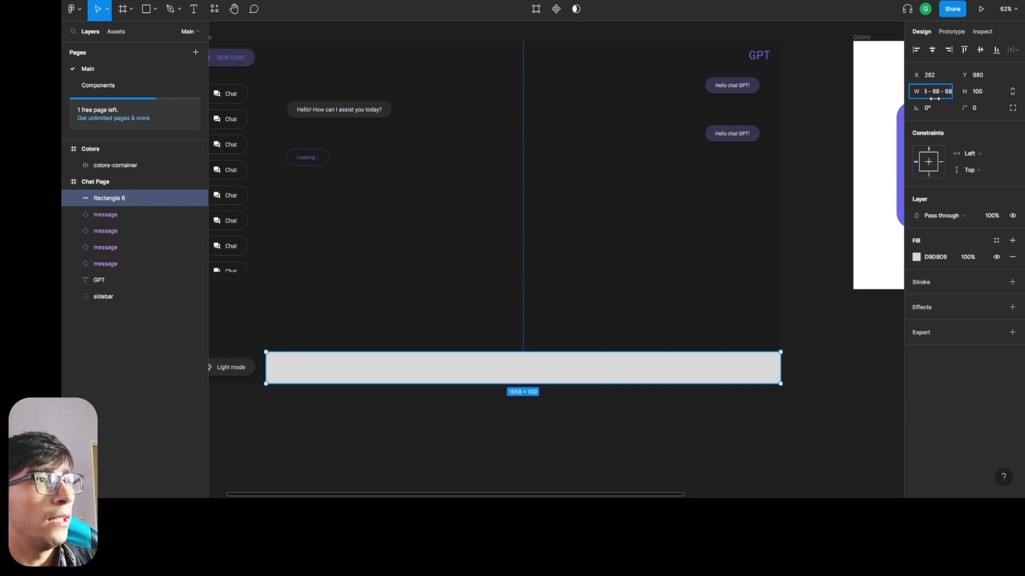
key("Return")
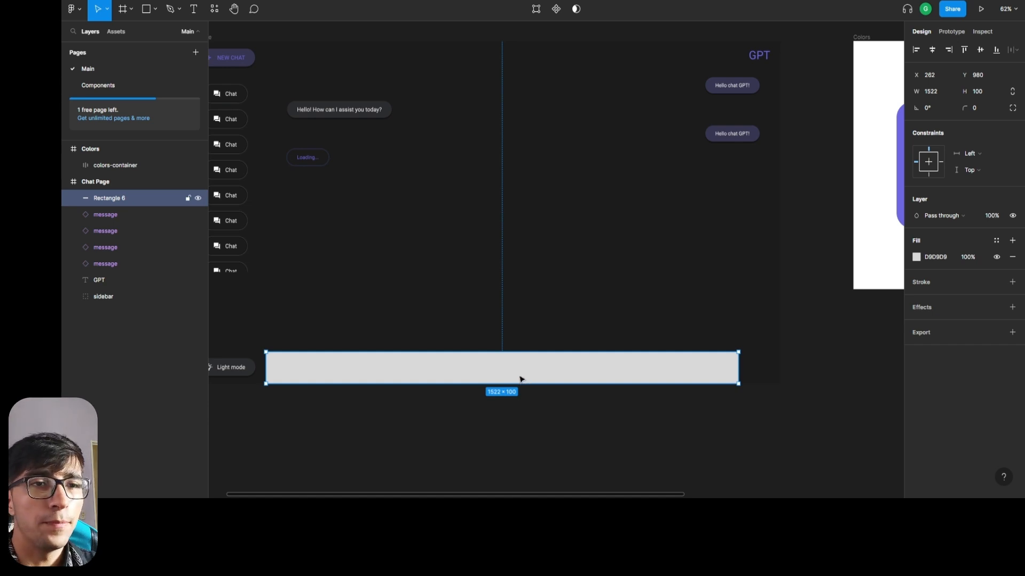
Move the gray bar to X 330, keeping Y 980, and check its spacing from the sidebar.
left_click_drag(574, 382, 595, 380)
key("alt")
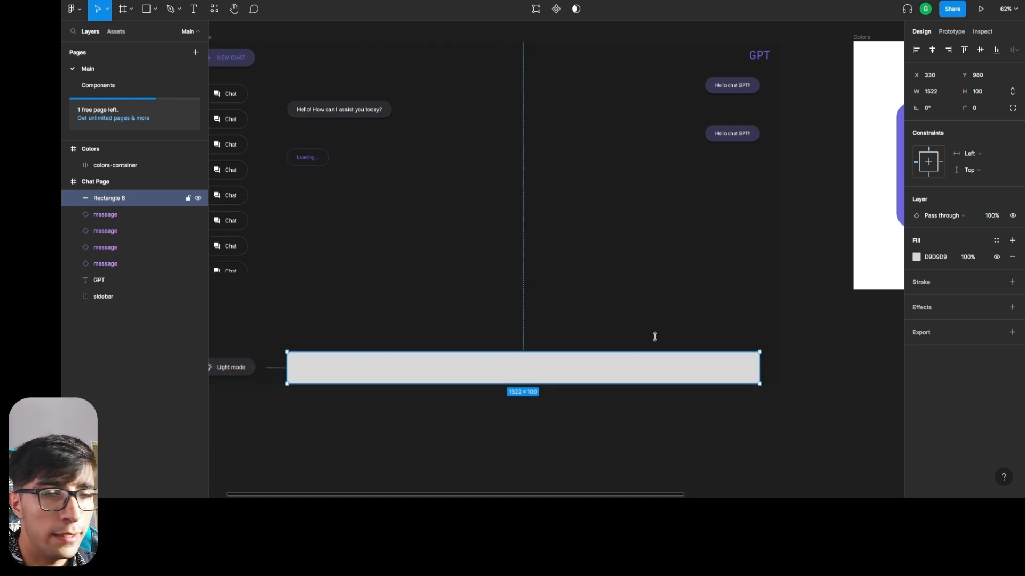
key("alt")
key("alt")
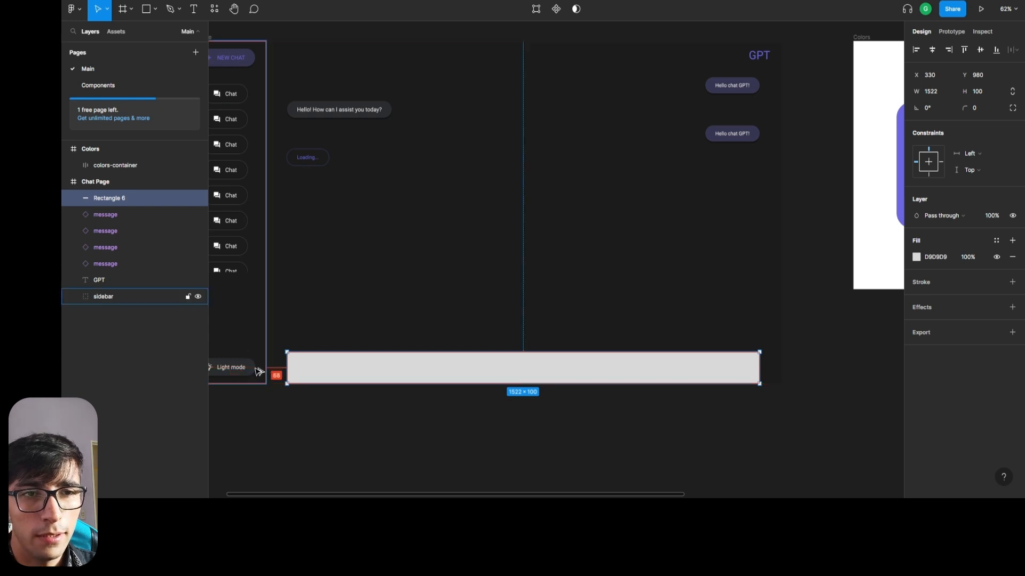
scroll(259, 372, "up", 5)
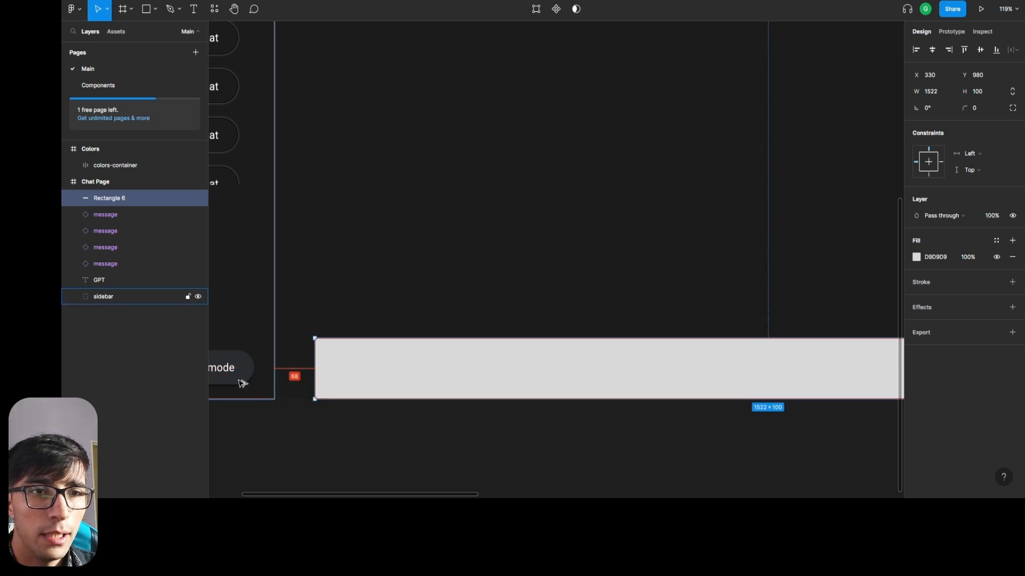
Halve the gray bar's width to 761.
scroll(584, 322, "down", 3)
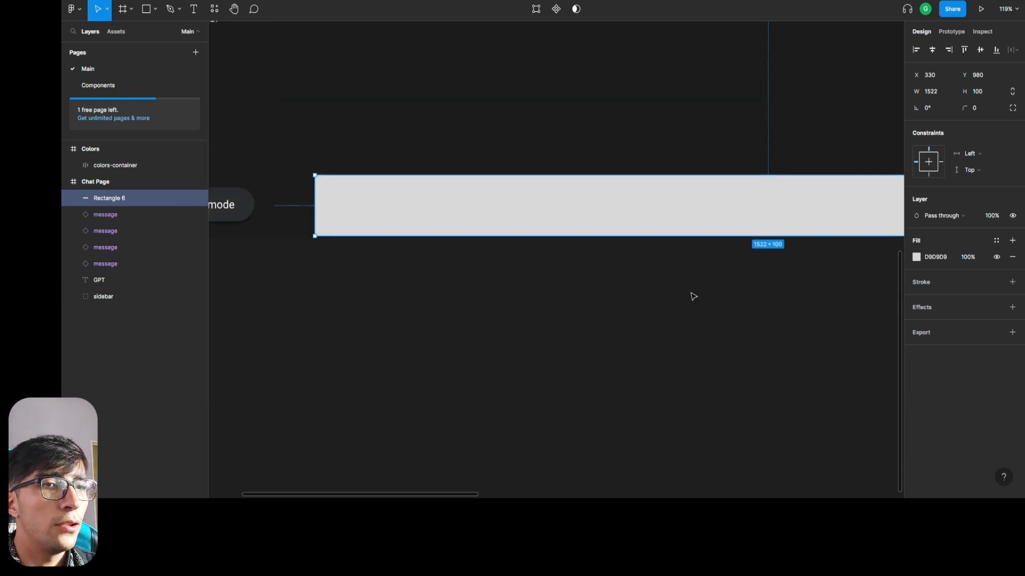
scroll(696, 294, "up", 3)
scroll(701, 282, "down", 1)
scroll(718, 279, "right", 4)
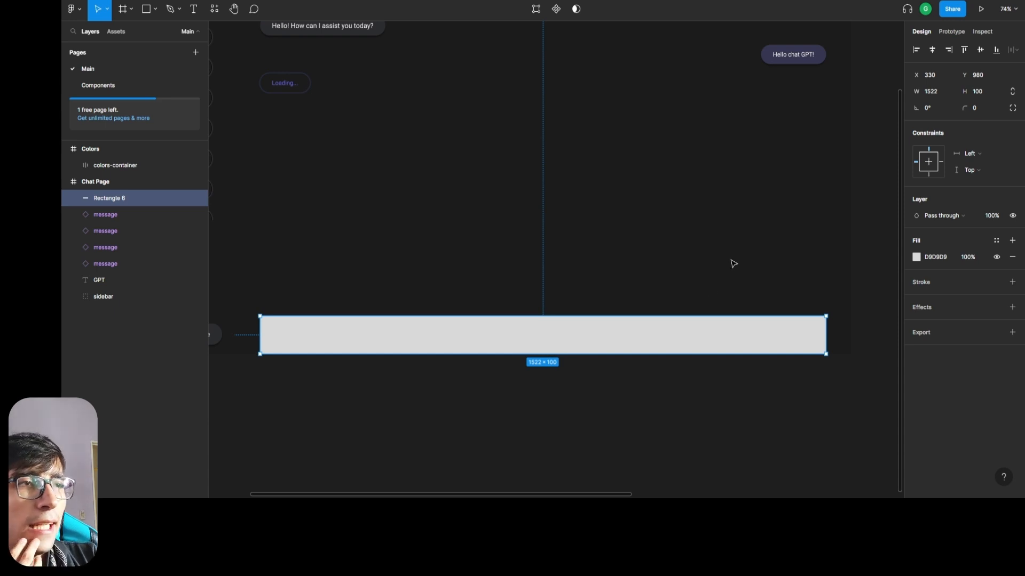
scroll(604, 313, "up", 1)
scroll(604, 313, "down", 3, "ctrl")
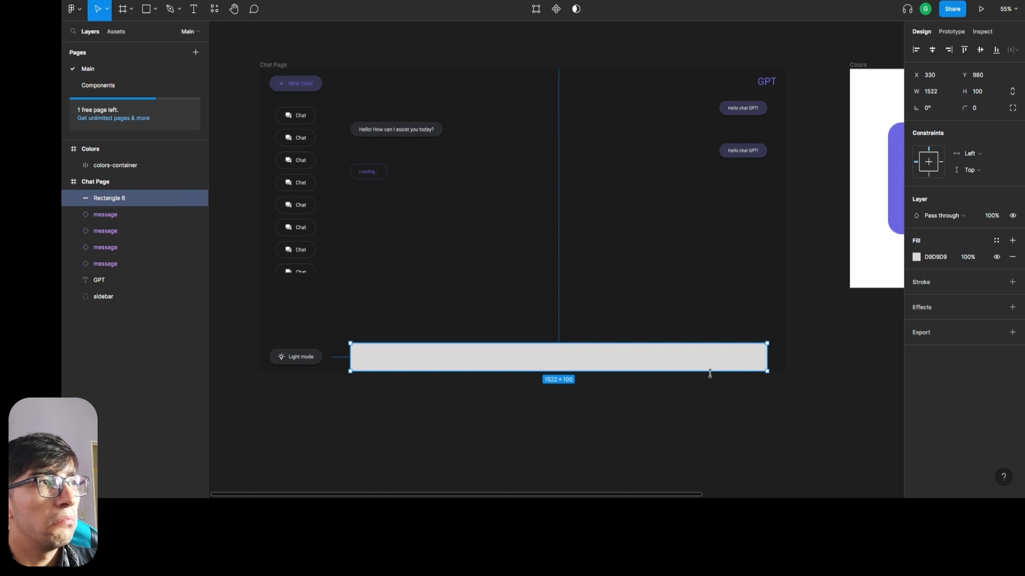
left_click(943, 93)
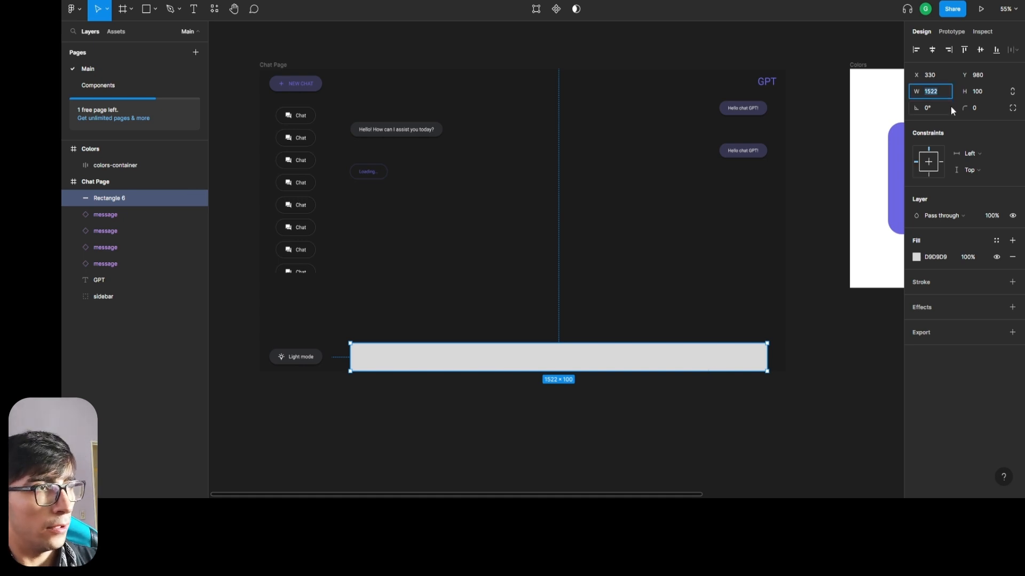
key("Escape")
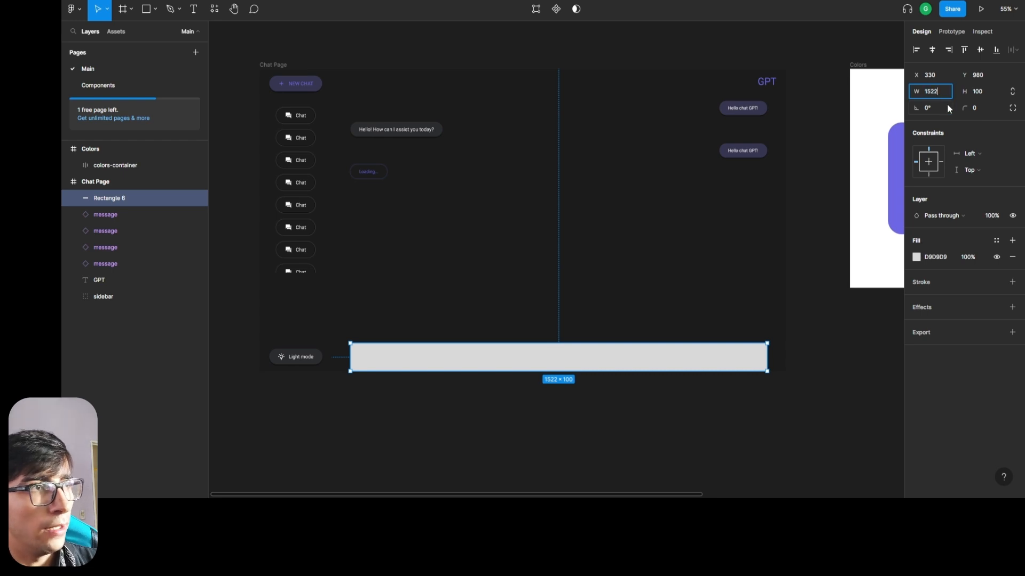
type("2")
key("Return")
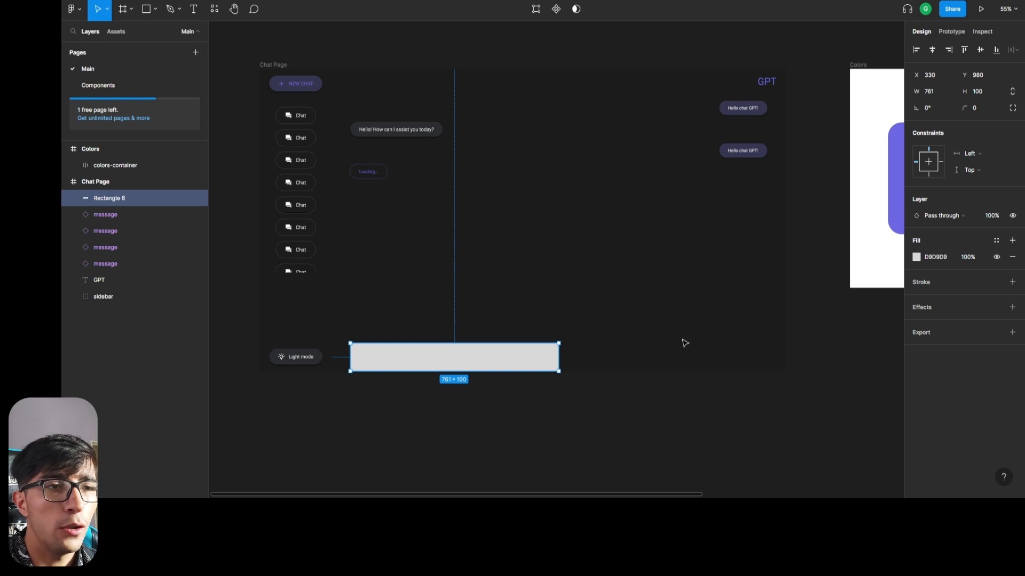
Place a 100 × 100 rectangle in the empty area of the Chat Page and fill it with dark red 4D1E1E.
key("r")
left_click(649, 308)
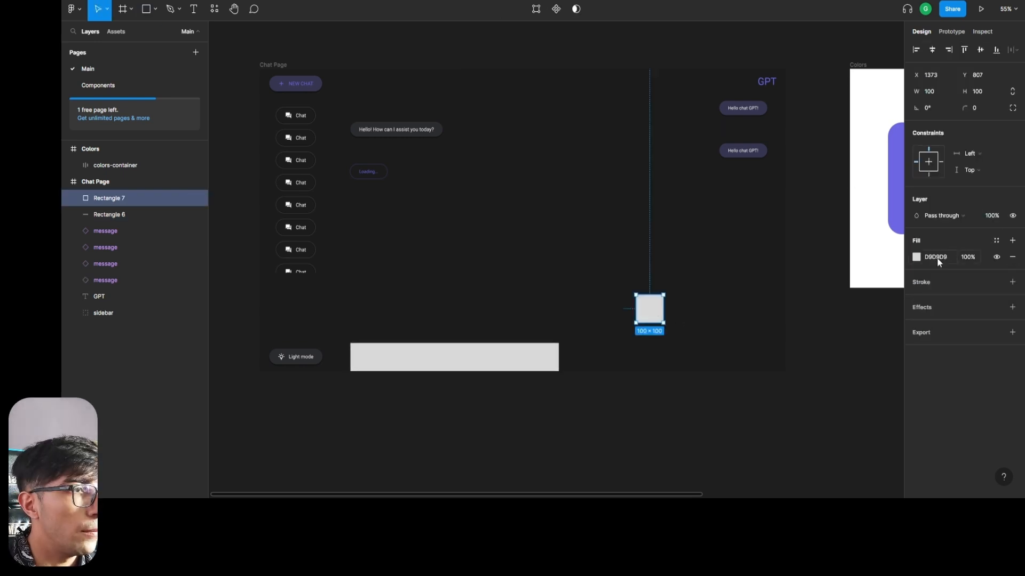
left_click(916, 258)
left_click_drag(842, 317, 857, 329)
left_click(673, 322)
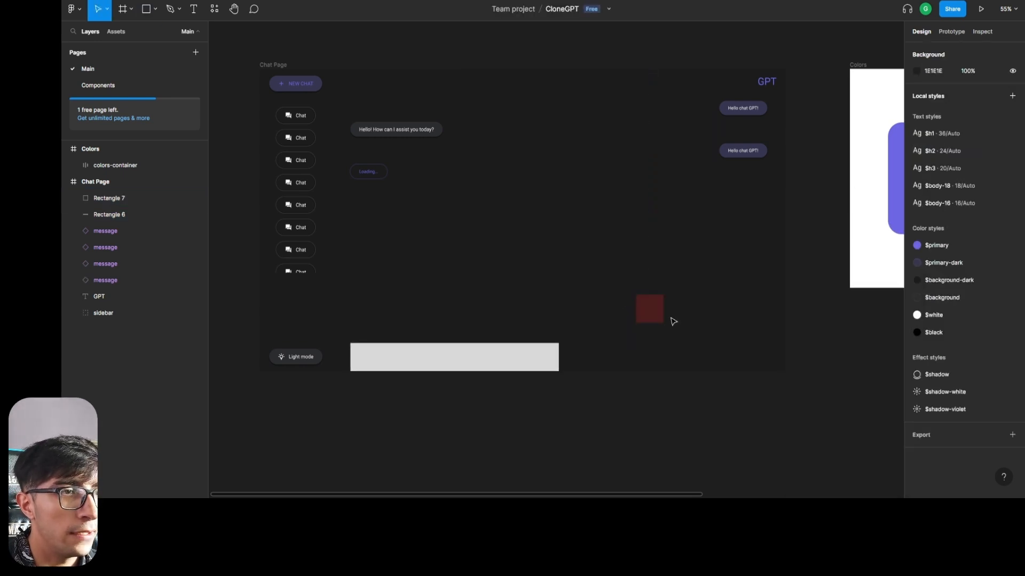
Move the dark red rectangle against the sidebar's edge at the page's upper boundary, at X 262, Y 0.
left_click_drag(656, 315, 366, 86)
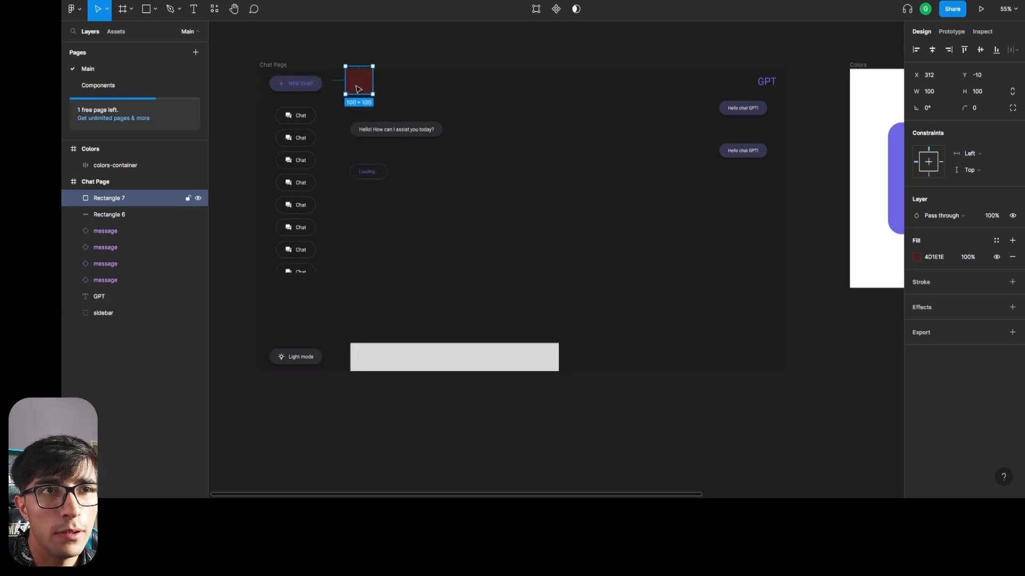
left_click_drag(358, 88, 344, 83)
scroll(345, 84, "up", 4)
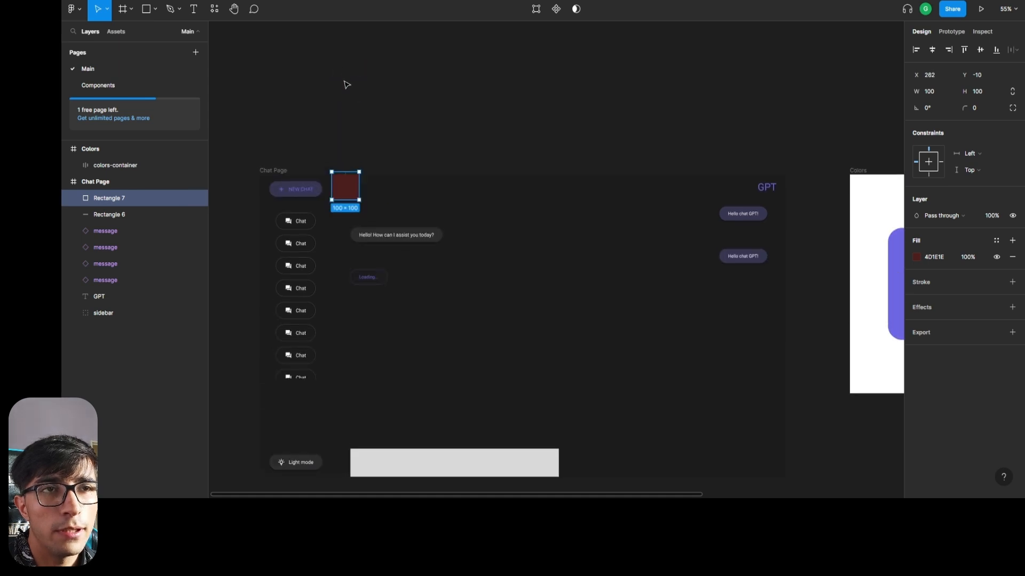
scroll(340, 160, "up", 10)
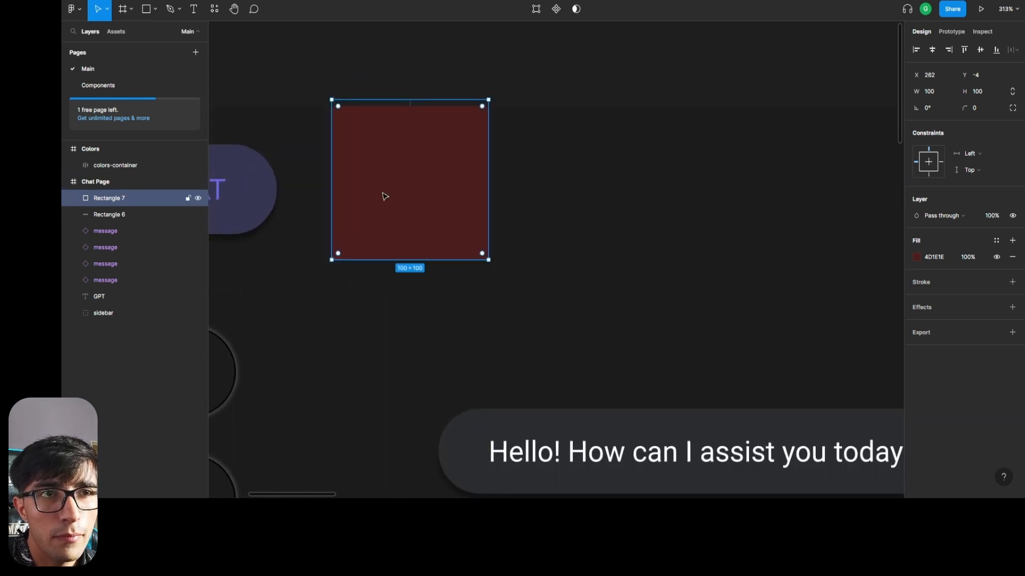
left_click_drag(384, 194, 388, 181)
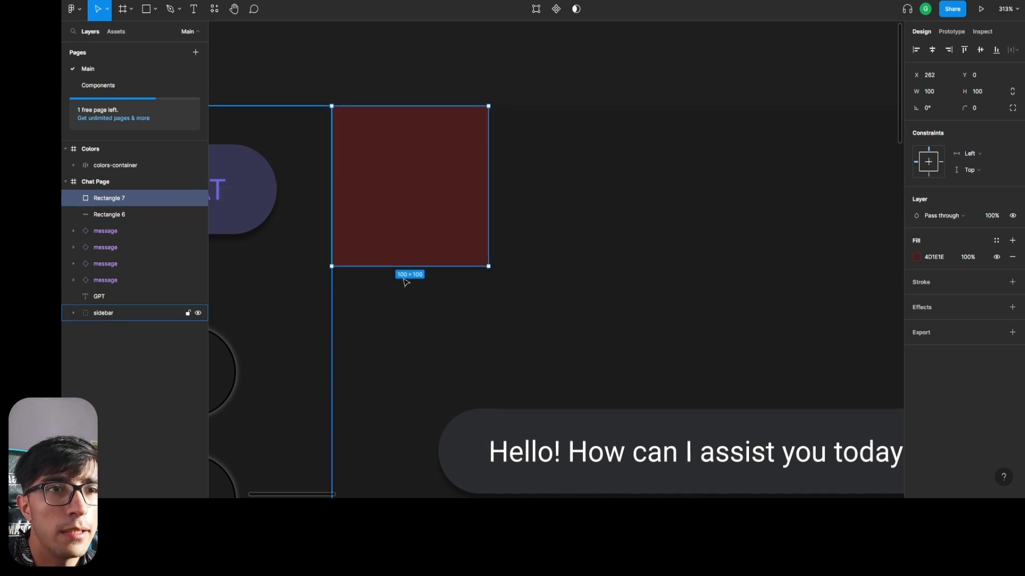
Stretch the dark red rectangle to 1658 × 1080 so it covers the chat area beside the sidebar.
scroll(552, 288, "down", 5)
scroll(582, 287, "down", 10)
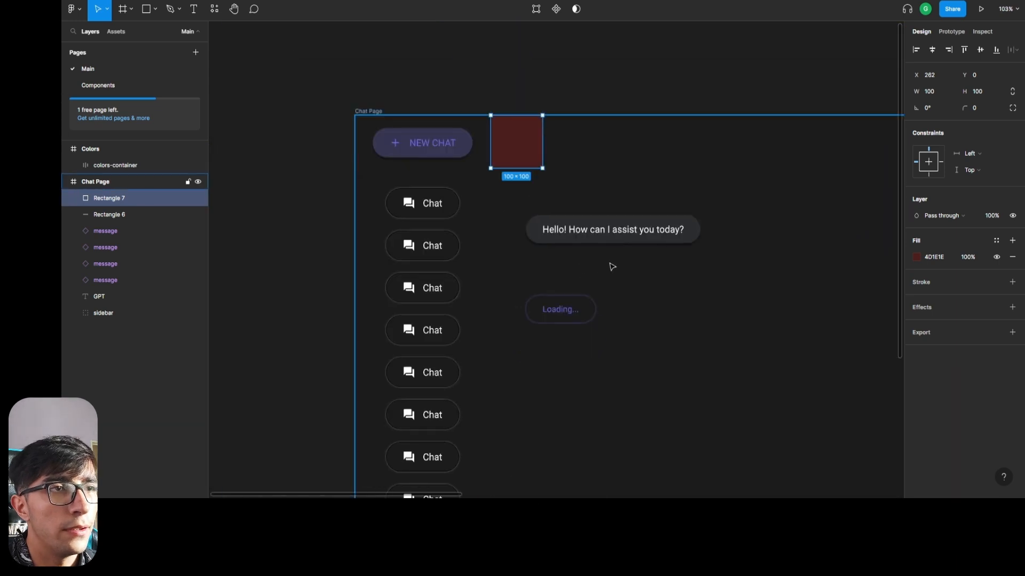
left_click_drag(578, 185, 802, 203)
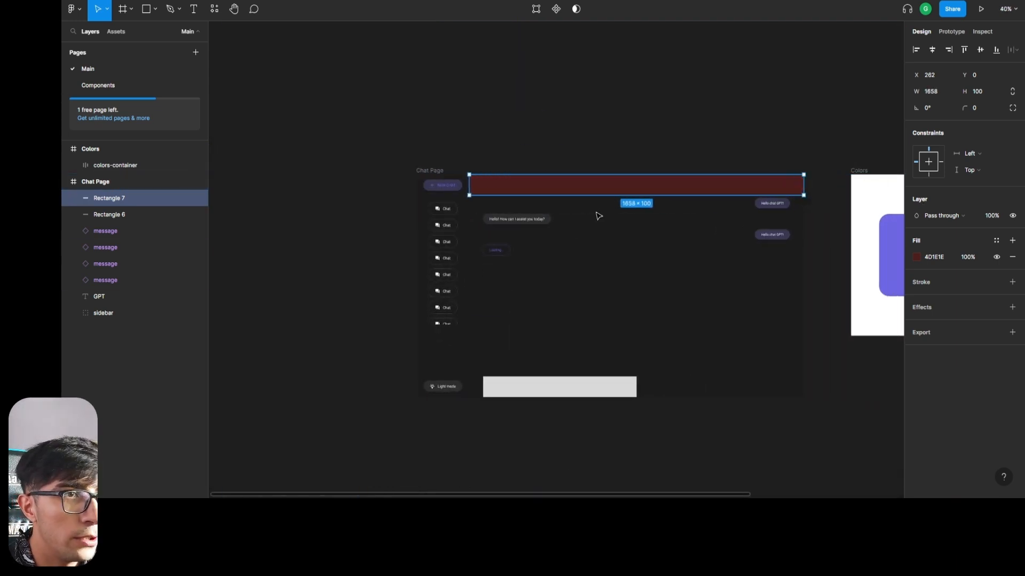
left_click_drag(589, 196, 559, 398)
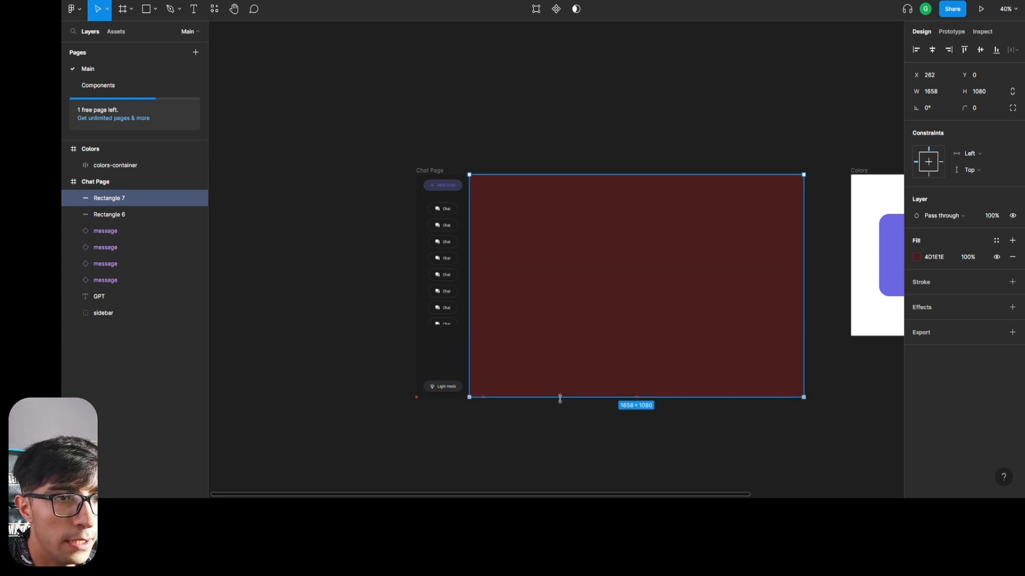
Group the gray bar with the dark red rectangle and reorder the layers so the bar lies in front.
left_click(111, 216, "shift")
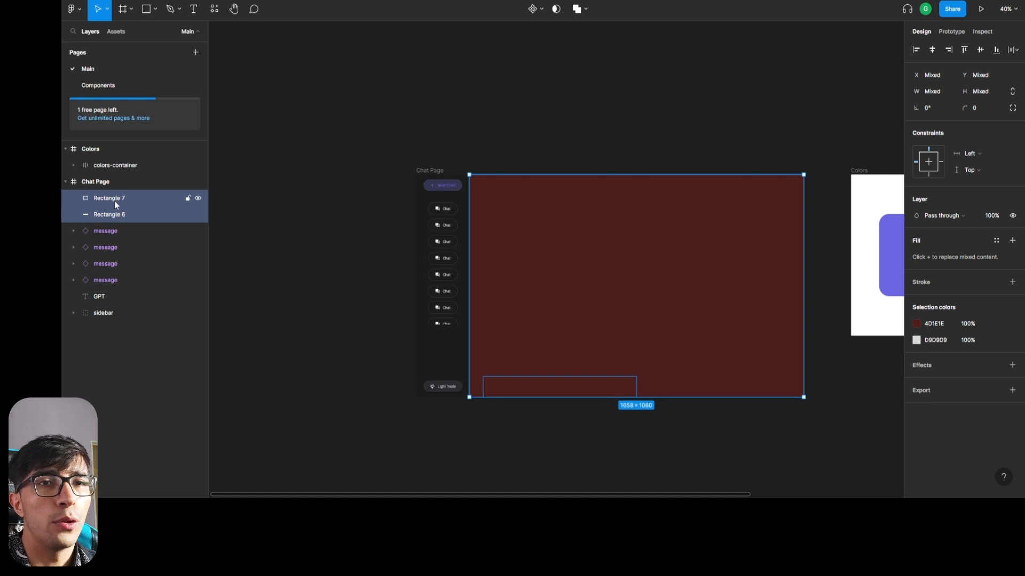
left_click_drag(115, 200, 117, 218)
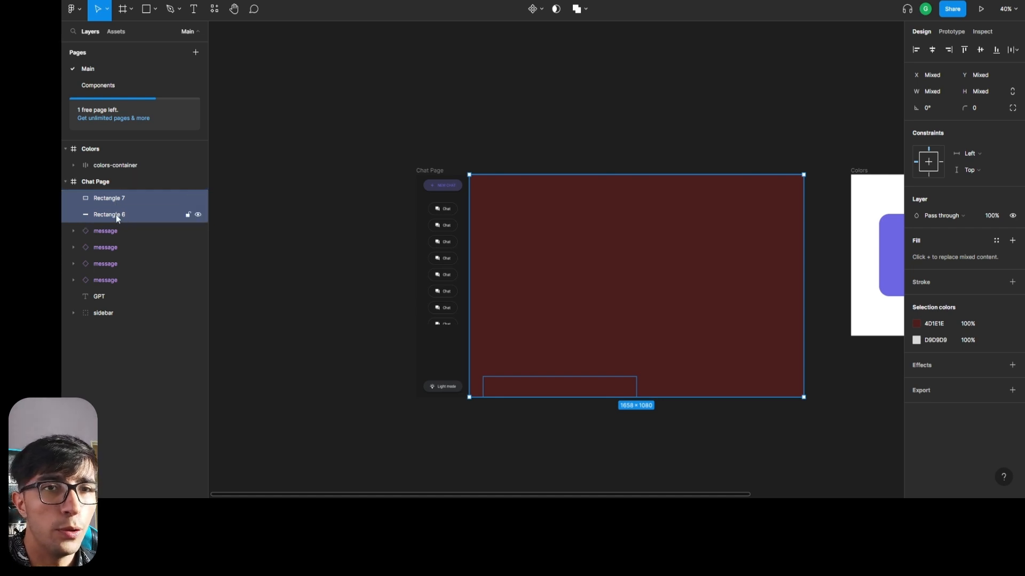
key("ctrl+g")
left_click(94, 196)
left_click(73, 198)
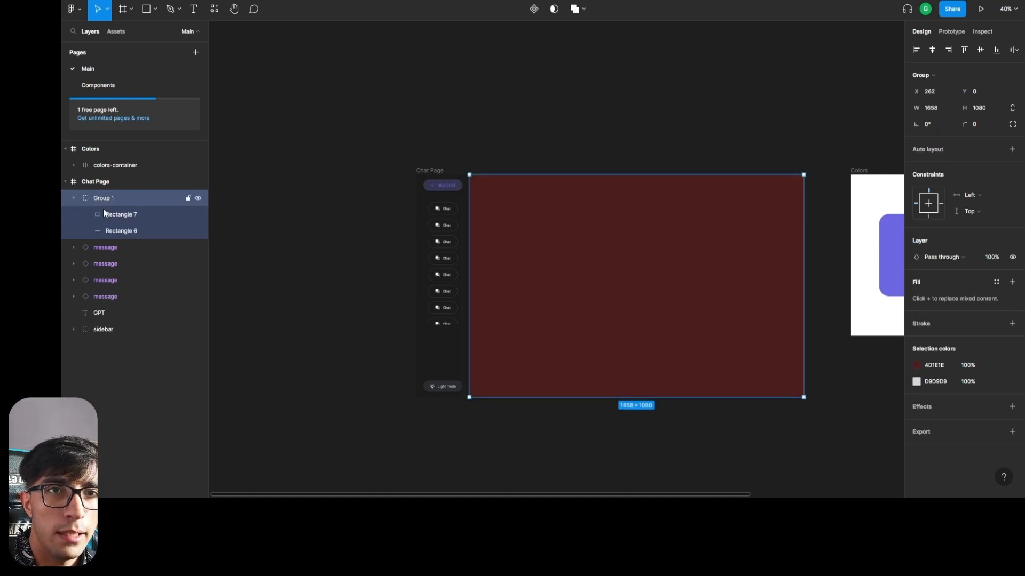
left_click_drag(117, 233, 140, 235)
left_click(131, 216)
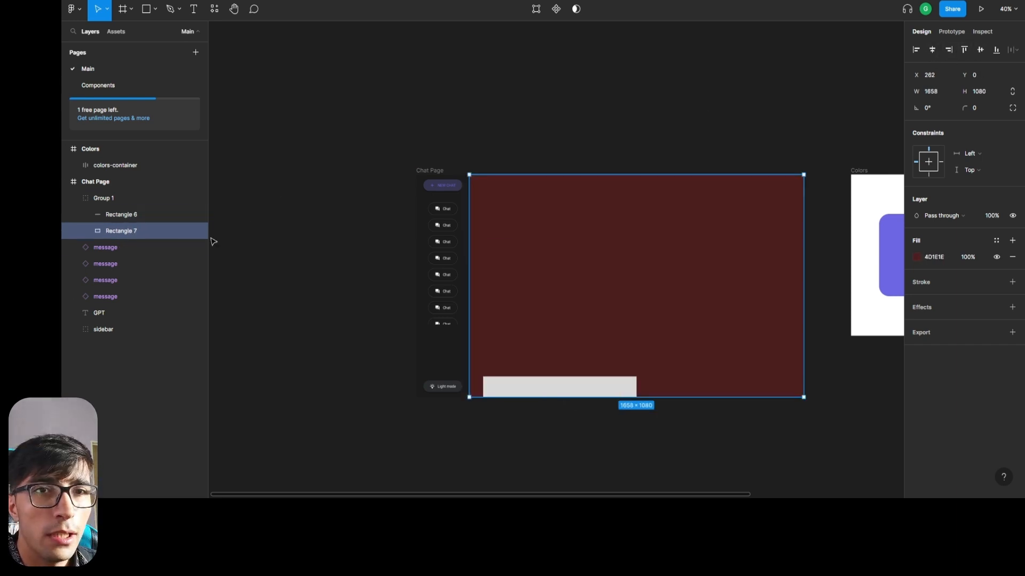
Center the gray bar horizontally within the group at X 711 and align it to the group's lower edge.
left_click(120, 215)
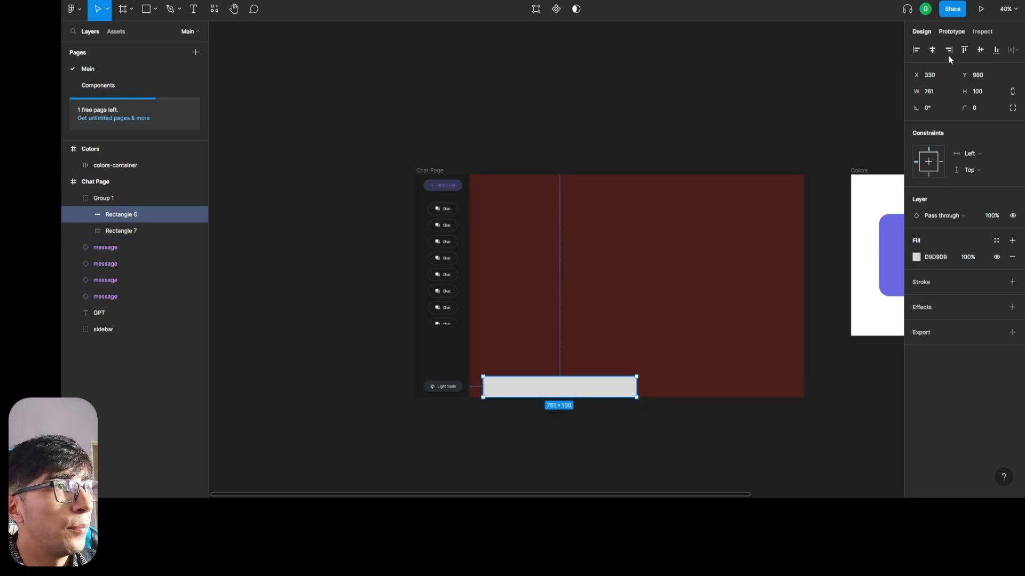
left_click(933, 51)
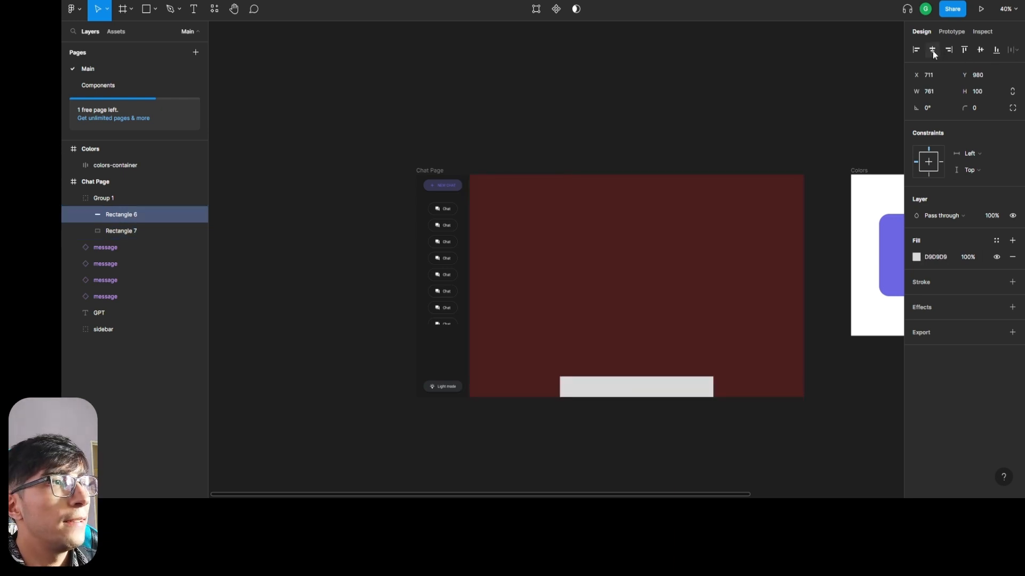
left_click(982, 50)
left_click(995, 50)
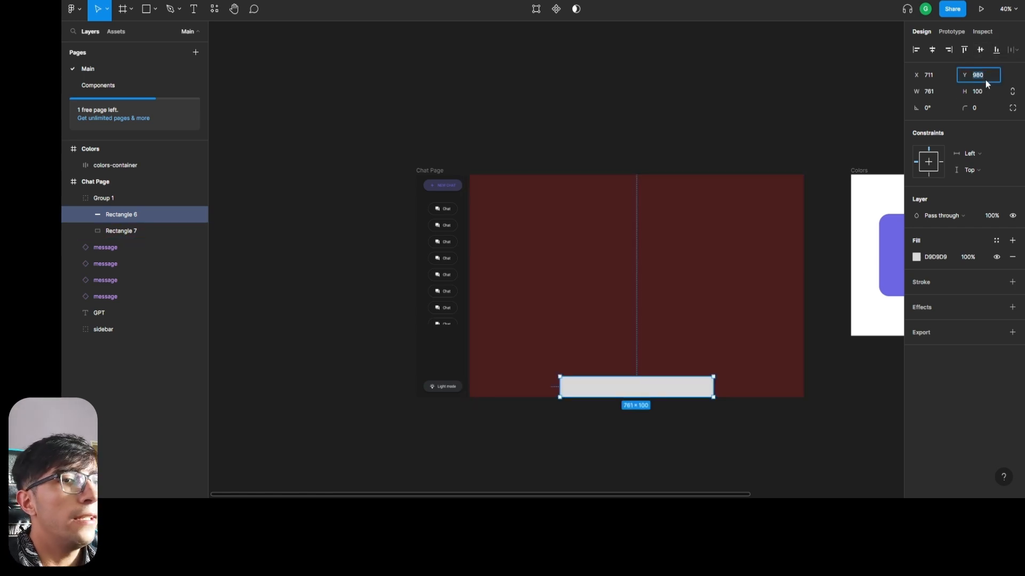
Raise the gray bar to Y 956, matching the Light mode button's 24 px spacing from the page's lower edge.
left_click(453, 394)
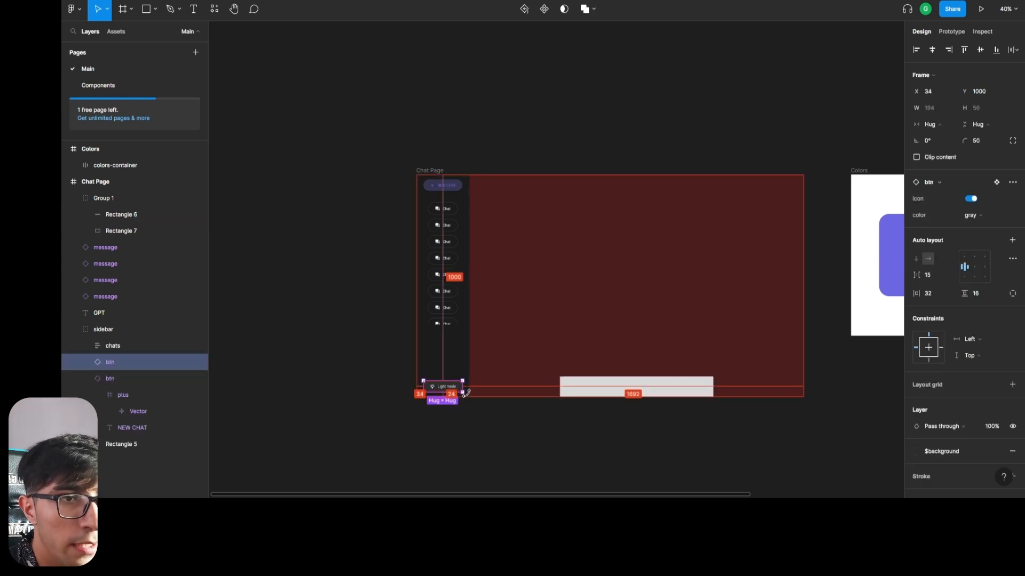
left_click(648, 386)
left_click(130, 215)
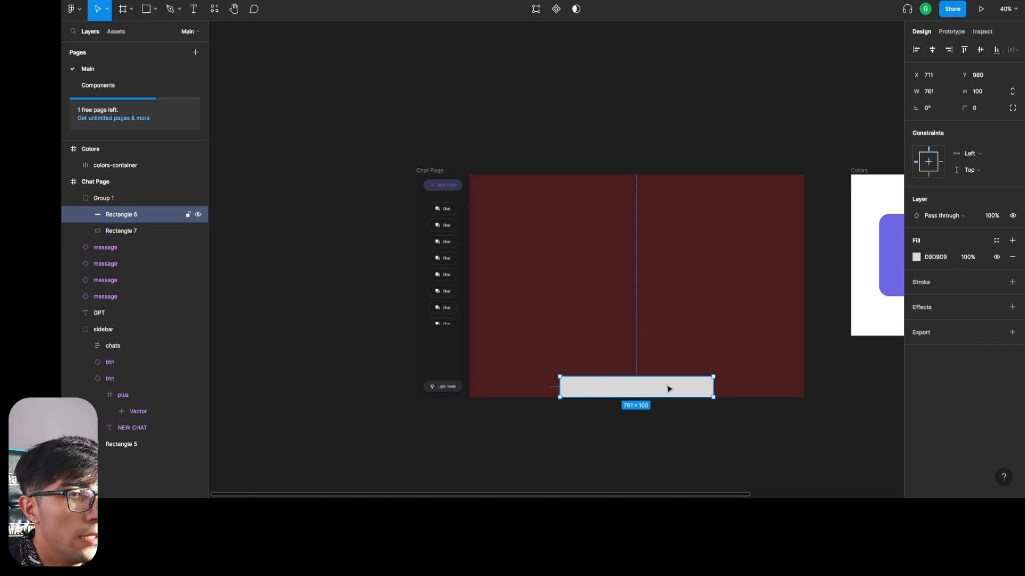
key("alt+Up")
key("alt+Up")
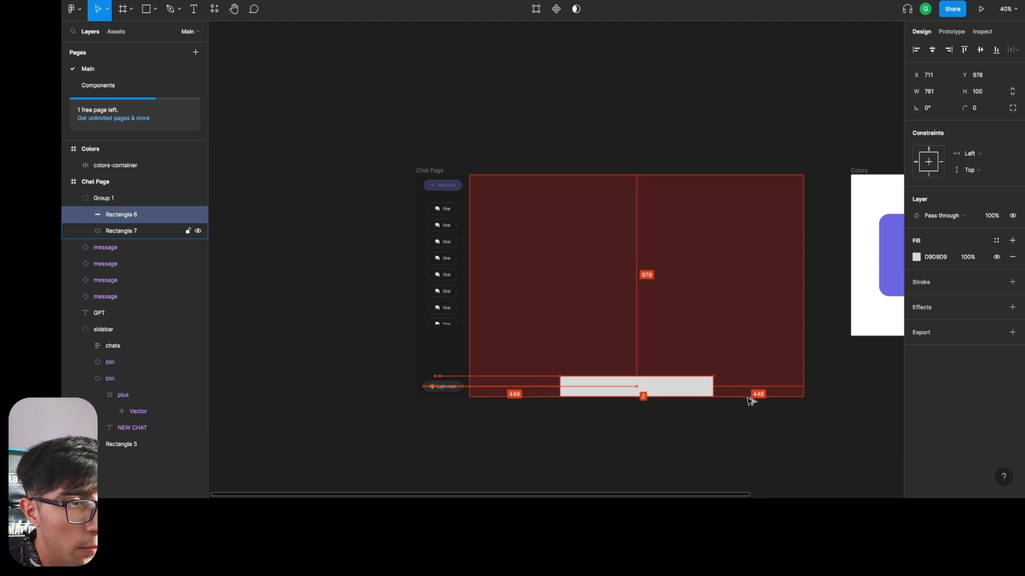
key("alt+Up")
key("alt+Up")
key("alt+Up")
key("alt+Up")
key("alt+Up")
key("alt+Up")
key("alt+Up")
key("alt+Up")
key("alt+Up")
key("alt+Up")
key("alt+Up")
key("alt+Up")
key("alt+Up")
key("alt+Up")
key("alt+Up")
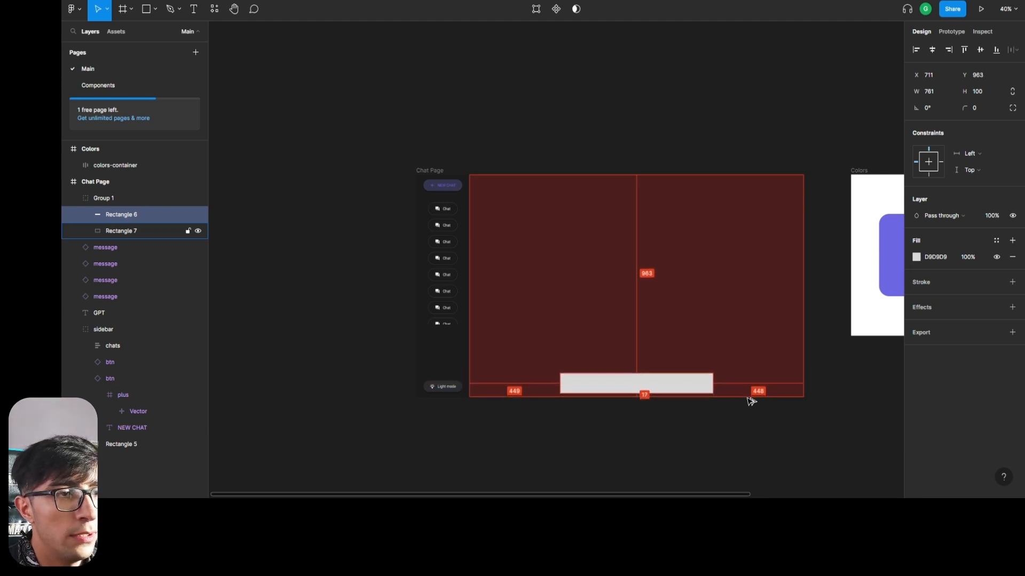
key("alt+Up")
key("alt+Up")
key("alt+Up")
key("alt+Up")
key("alt+Up")
key("alt+Up")
key("alt+Up")
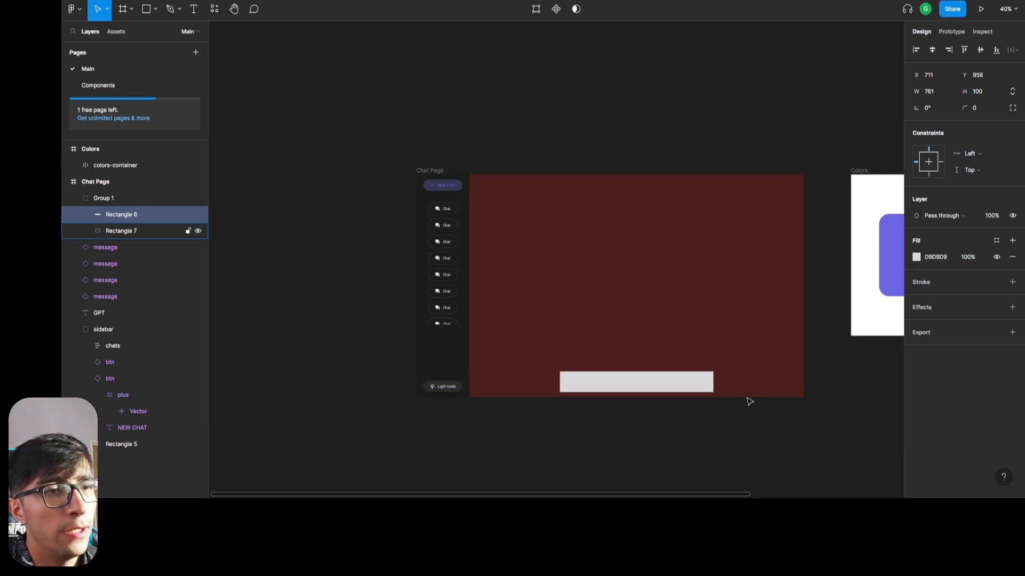
Delete the dark red rectangle and move the gray bar out of its group, directly into the Chat Page frame.
left_click(567, 249)
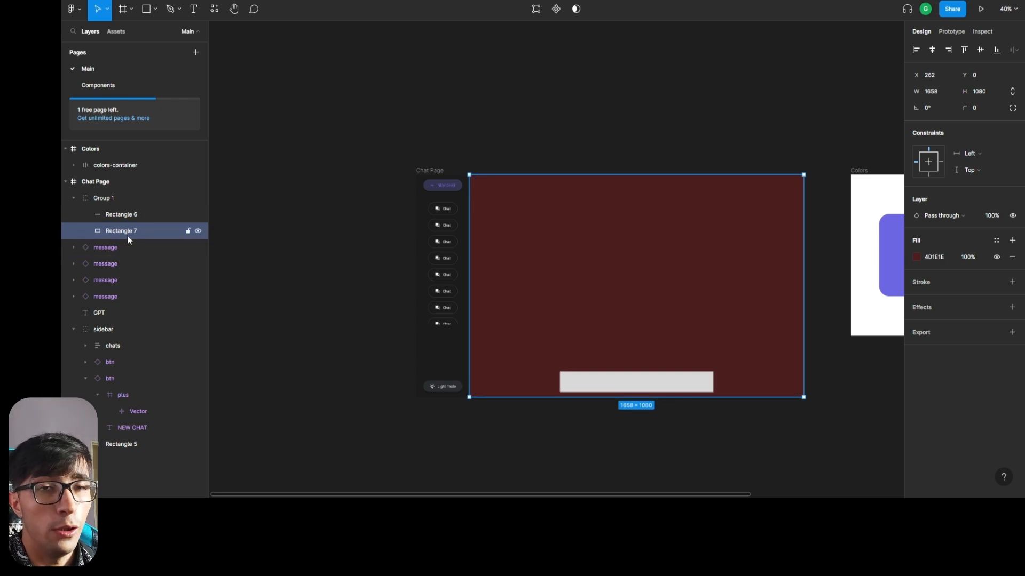
key("Delete")
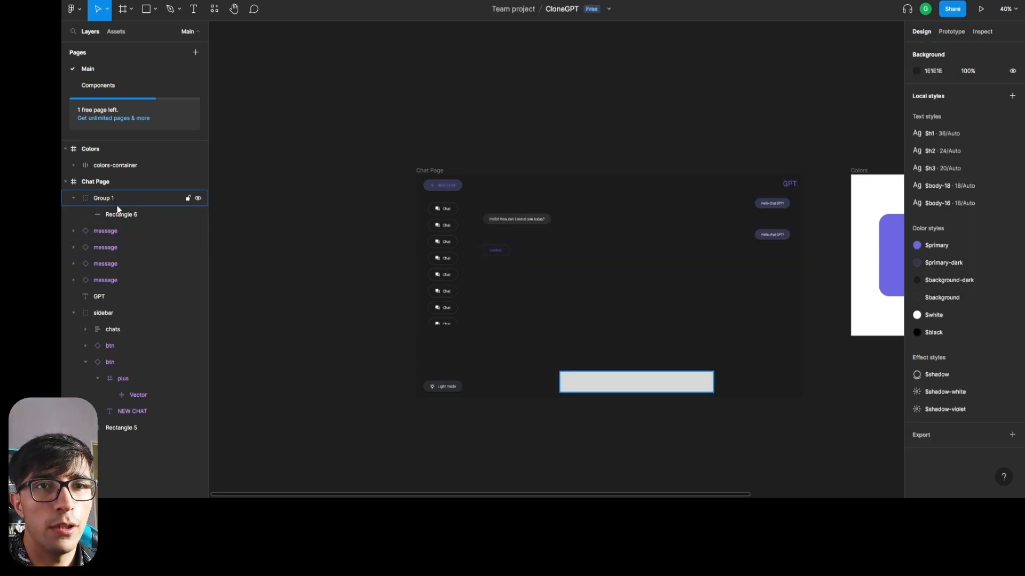
left_click_drag(121, 212, 106, 193)
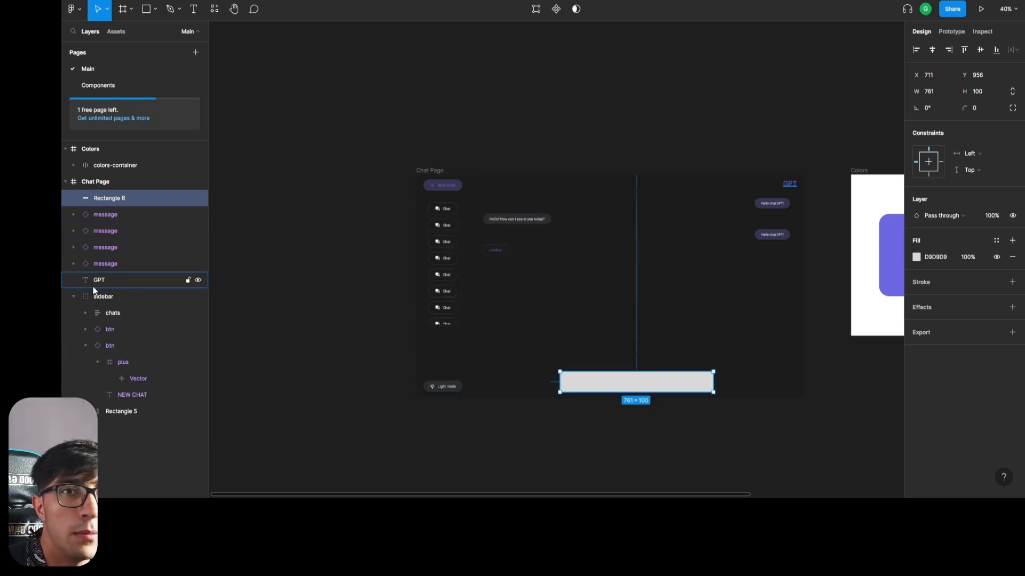
key("ctrl+z")
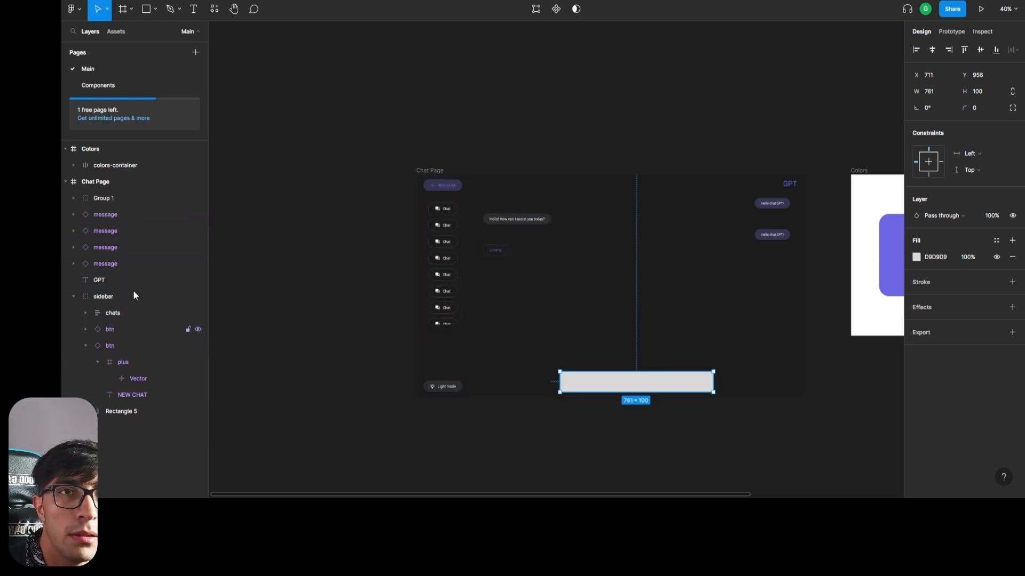
left_click(71, 208)
left_click(71, 204)
left_click_drag(113, 211, 94, 191)
left_click(71, 218)
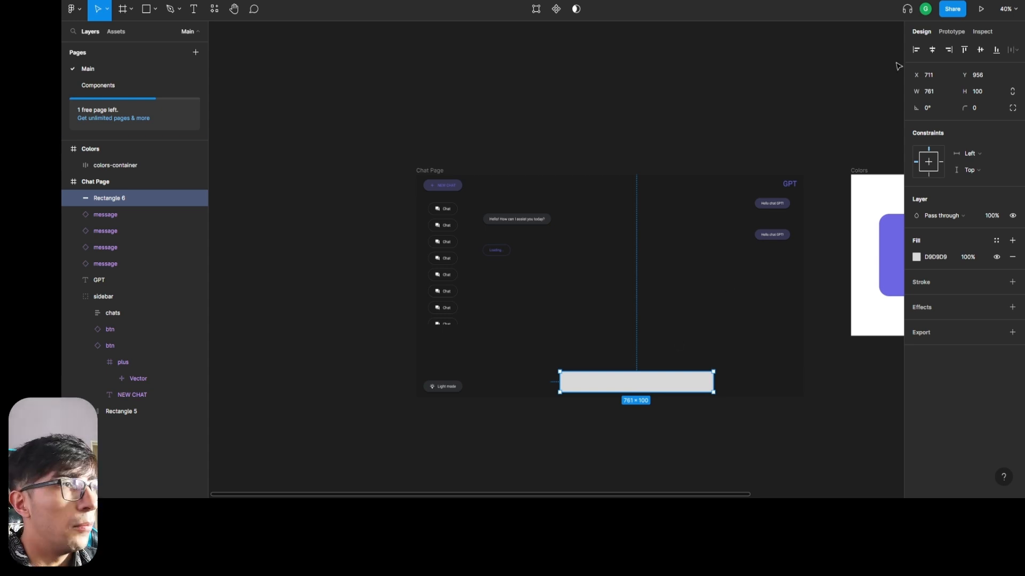
Set the gray bar's corner radius to 50.
left_click(977, 107)
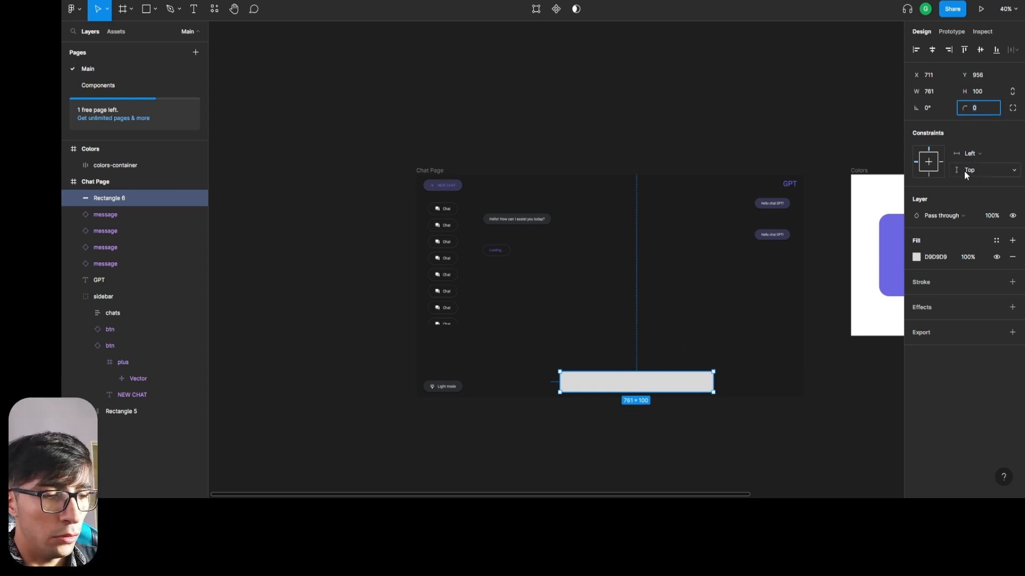
type("50")
key("Return")
Add the placeholder text "Type anything..." inside the rounded gray bar, near its starting end.
scroll(661, 433, "up", 3)
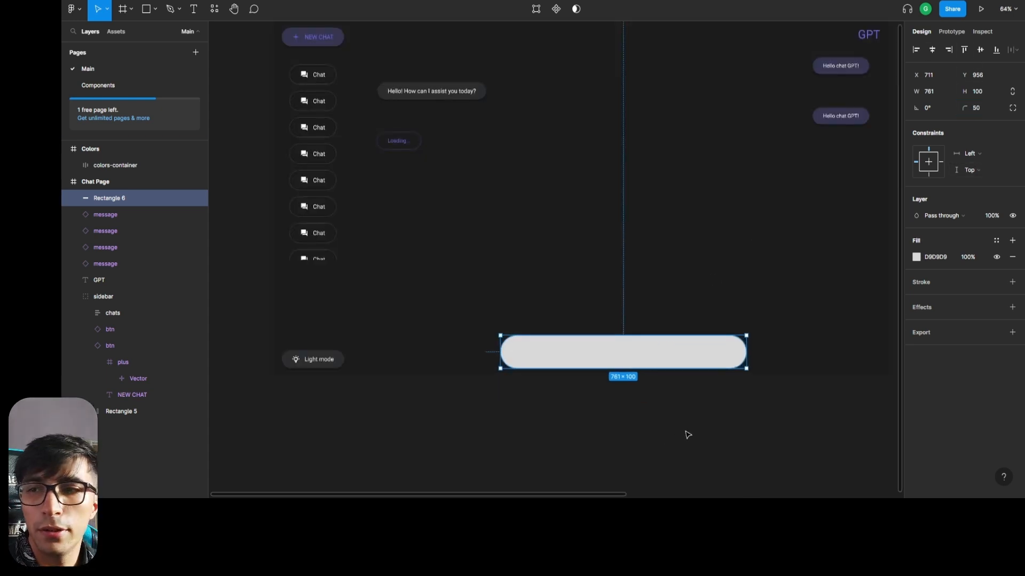
scroll(688, 434, "up", 5)
scroll(403, 277, "down", 4)
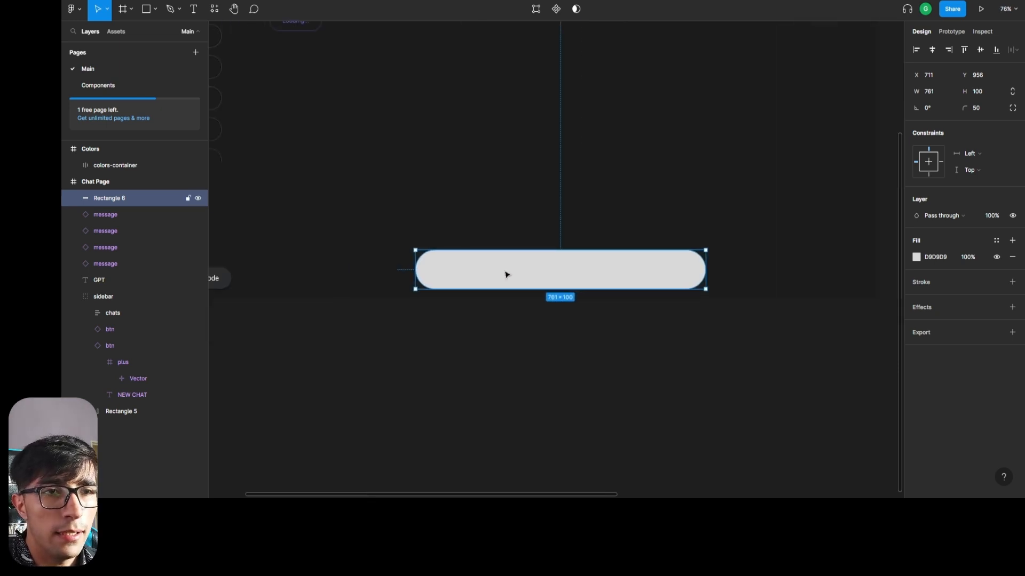
key("t")
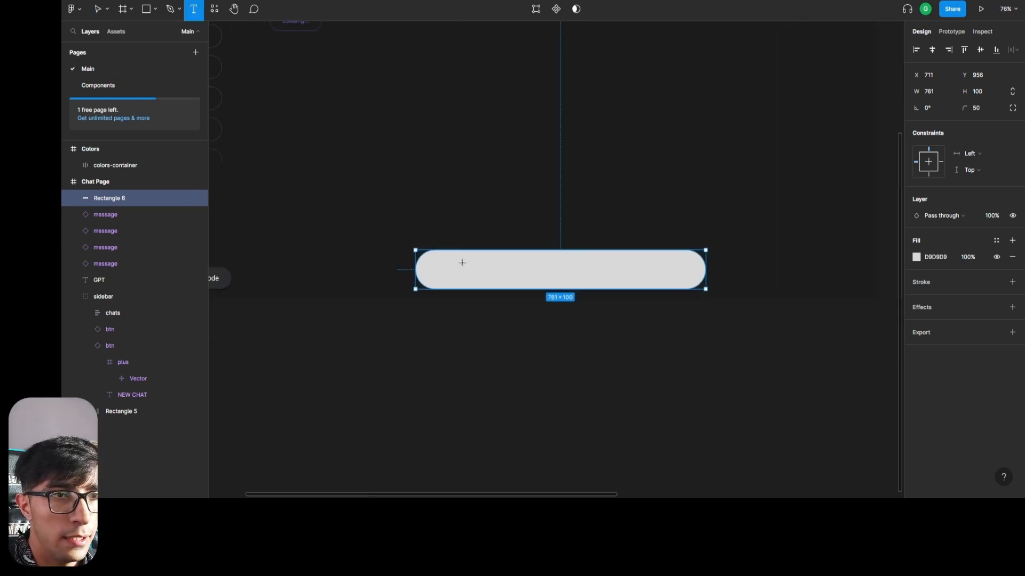
left_click(462, 261)
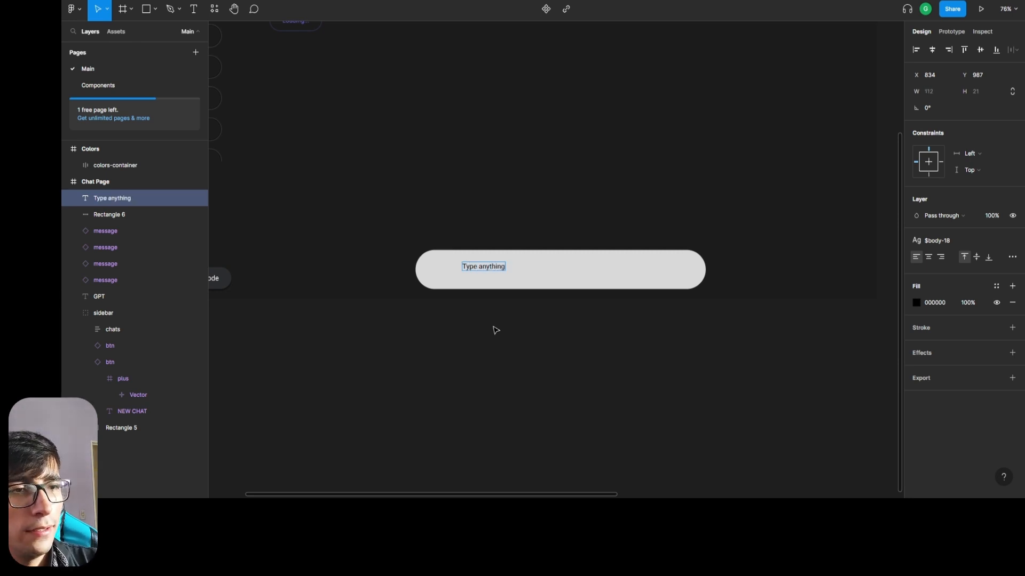
Apply the $h2 text style to the "Type anything..." placeholder.
key("ctrl+a")
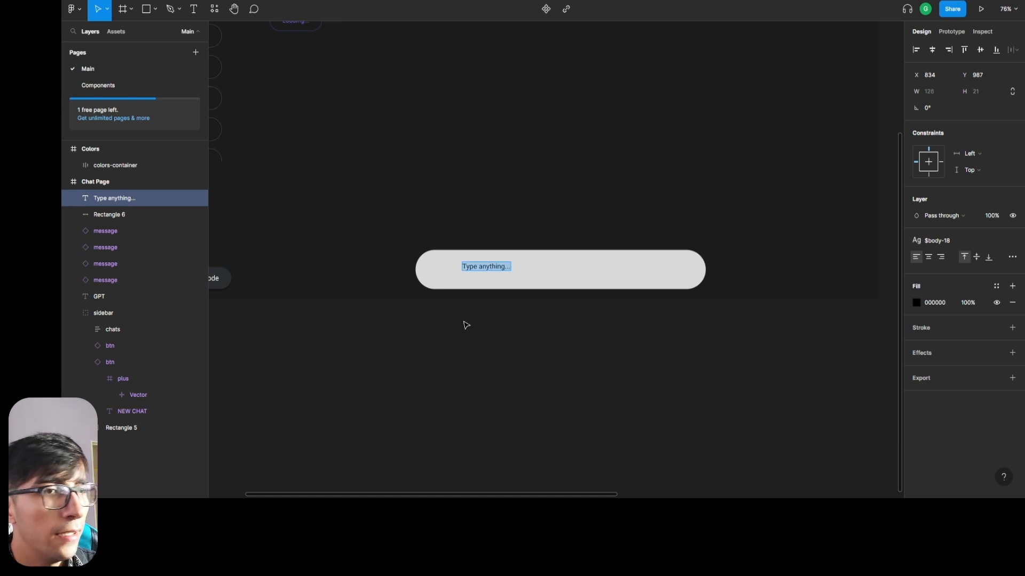
left_click(953, 239)
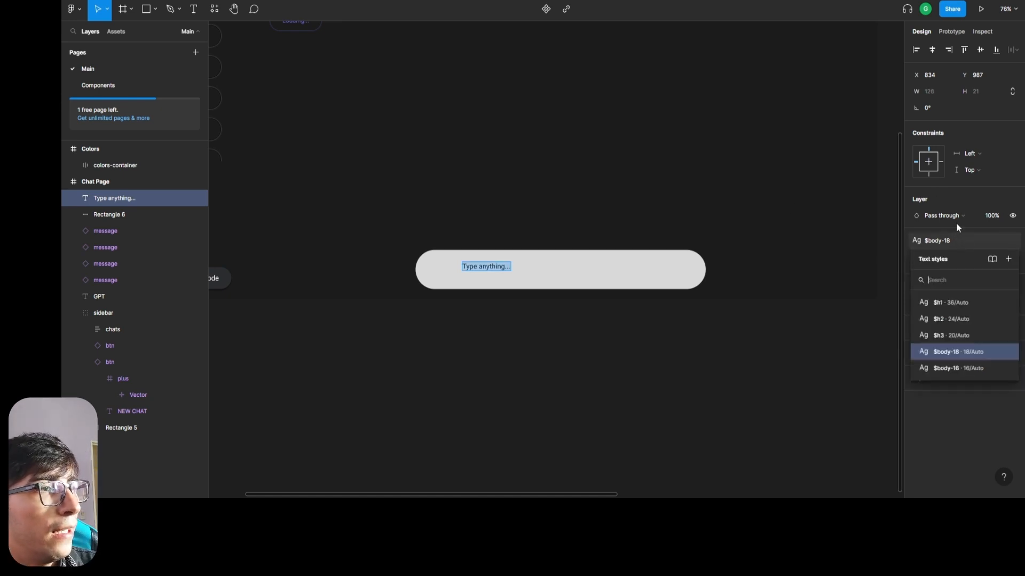
left_click(961, 319)
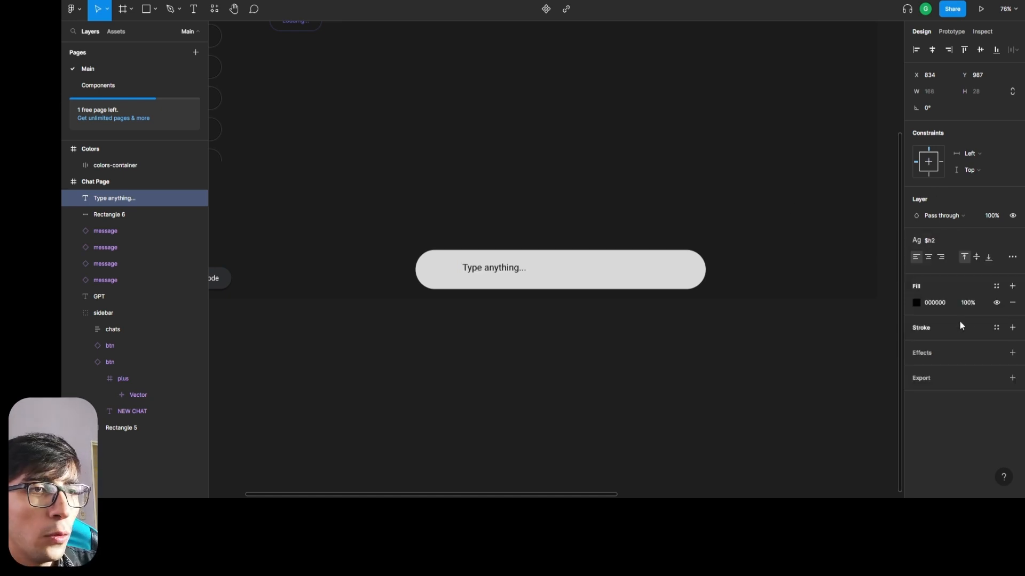
key("Escape")
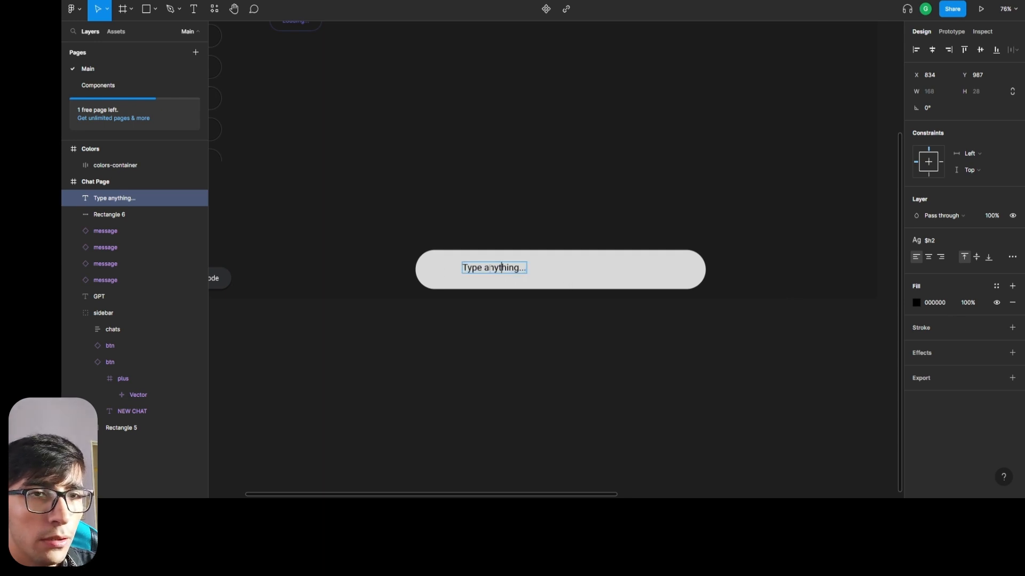
Try wrapping the placeholder text and the rounded bar together in an auto layout frame.
left_click(103, 212)
left_click(109, 198)
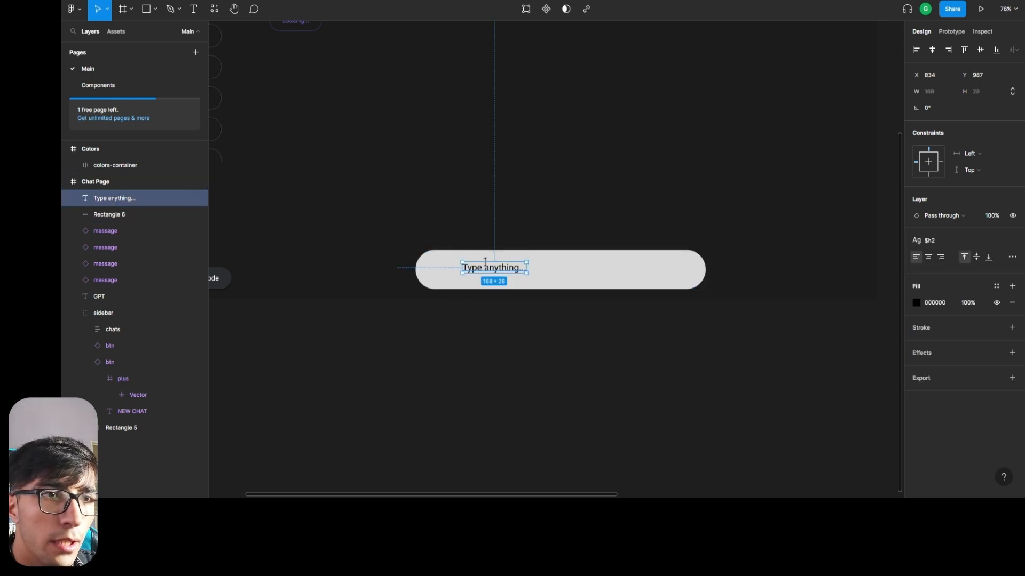
left_click(104, 214, "shift")
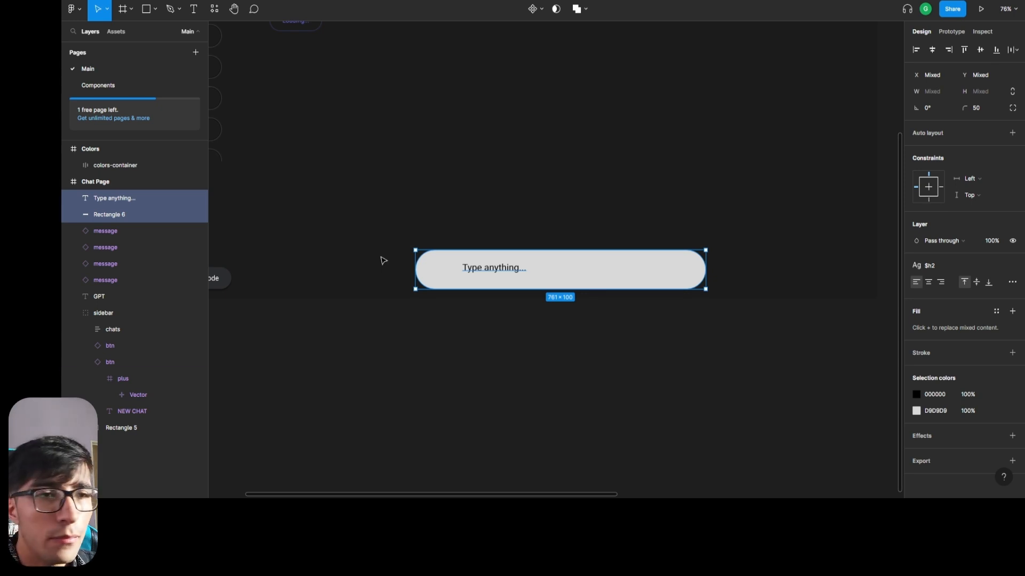
left_click(478, 274)
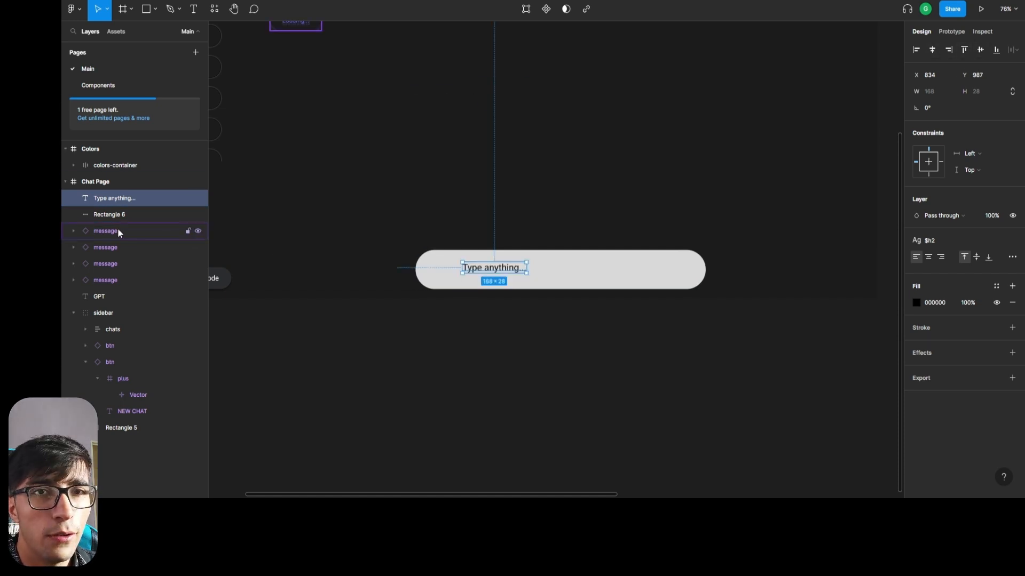
left_click(101, 214, "shift")
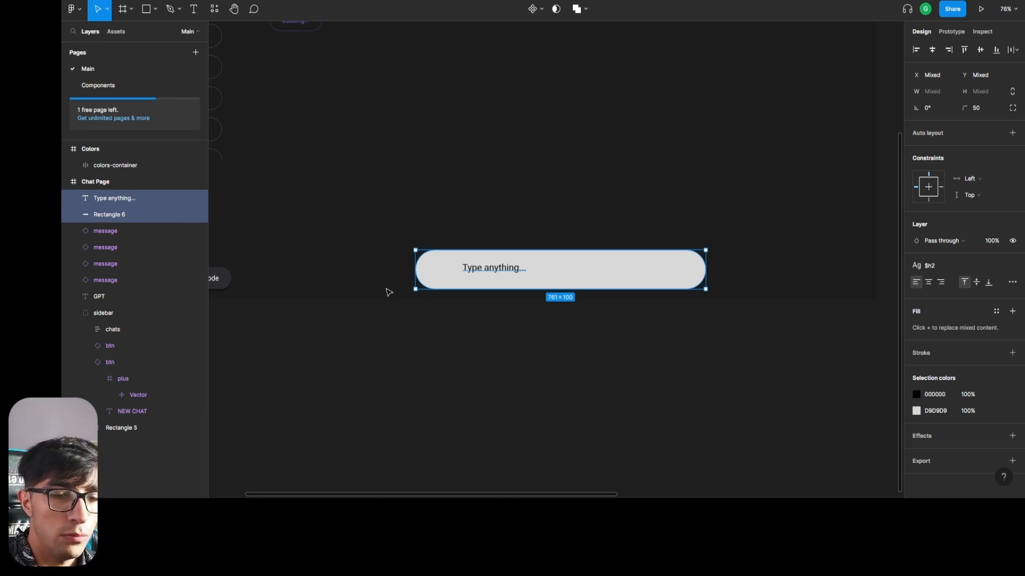
key("shift+a")
key("ctrl+z")
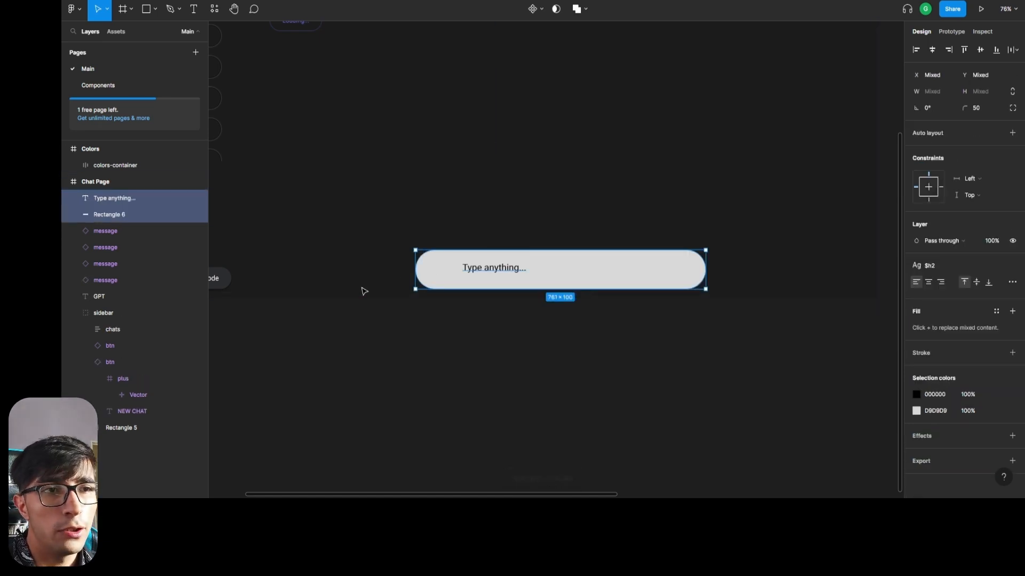
Group the "Type anything..." text with the rounded gray bar.
left_click(108, 212)
left_click(113, 199, "shift")
key("ctrl+g")
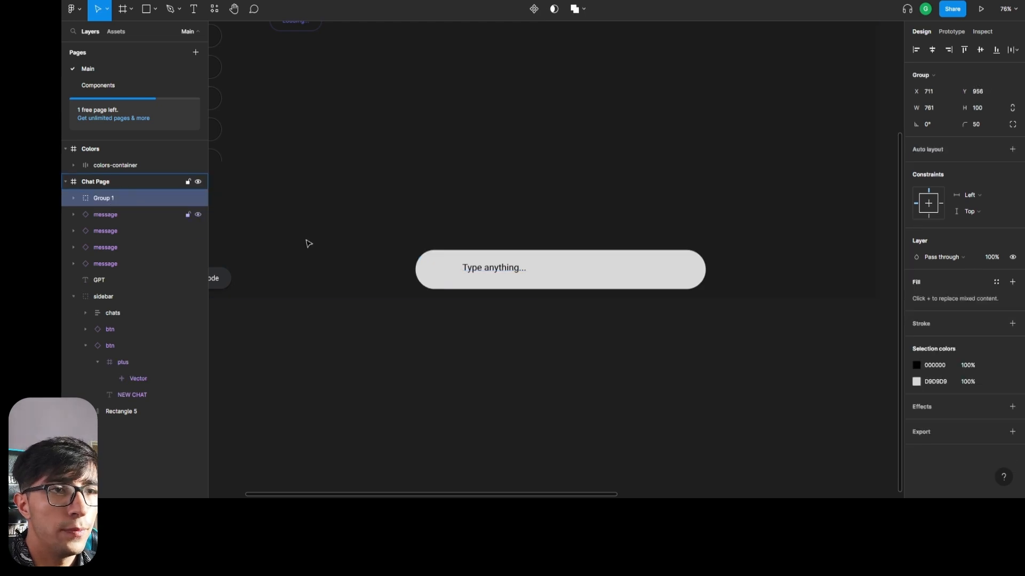
Apply the $background color style to the fill of the rounded bar inside the new group.
left_click(73, 198)
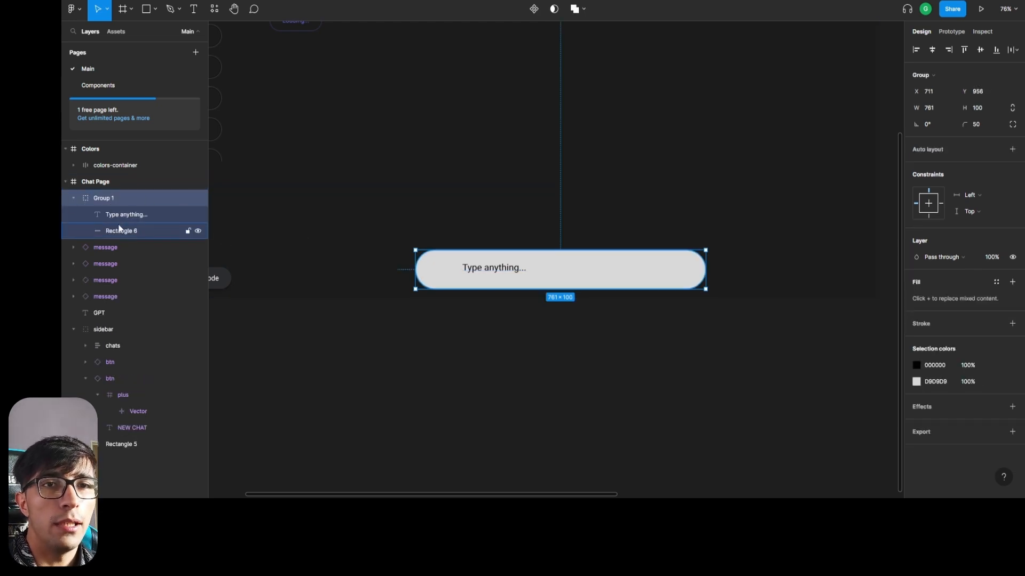
left_click(127, 214)
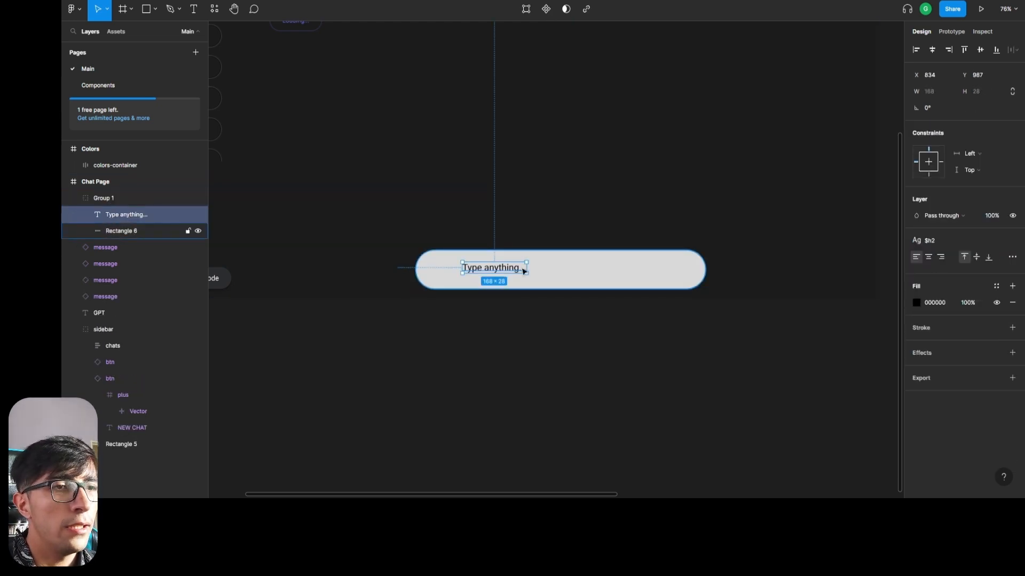
left_click(104, 231)
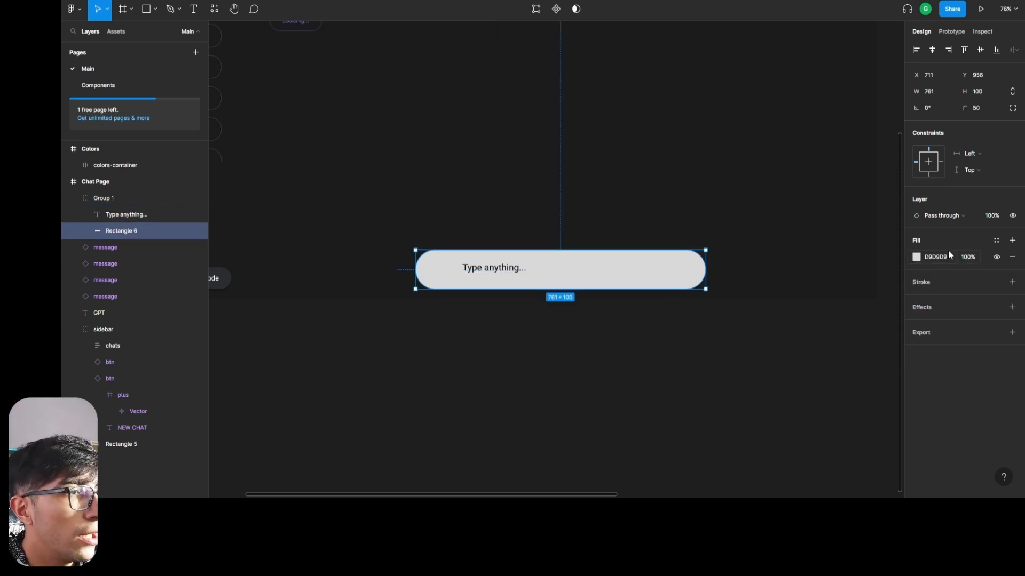
left_click(993, 240)
left_click(952, 368)
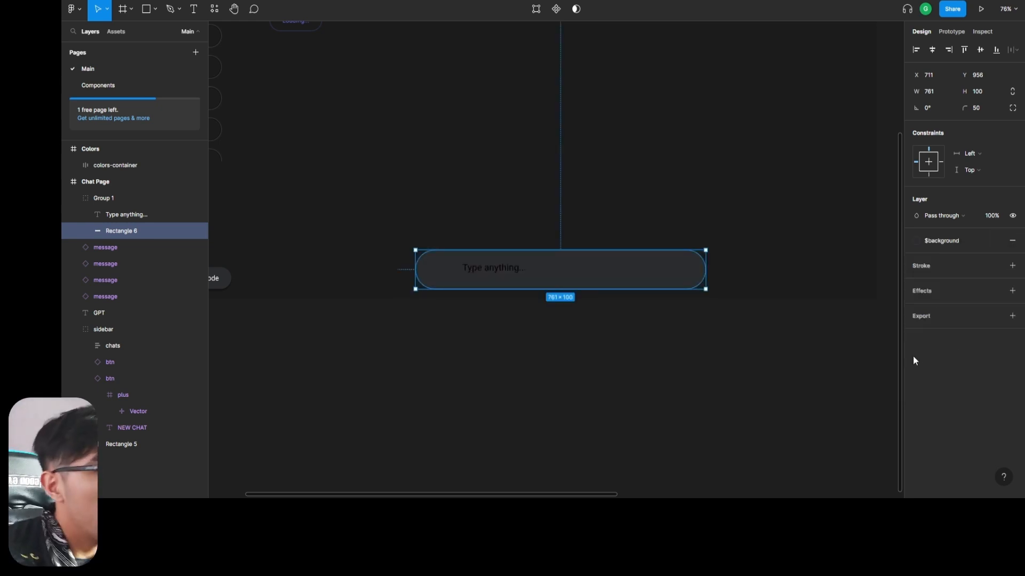
Apply the $shadow-white effect style to the rounded input bar.
left_click(995, 291)
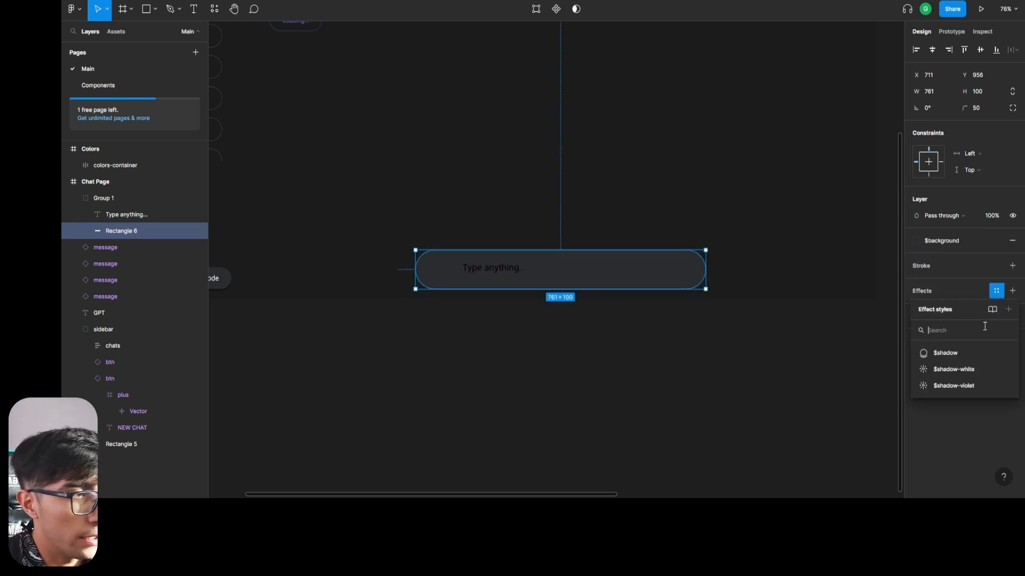
left_click(974, 354)
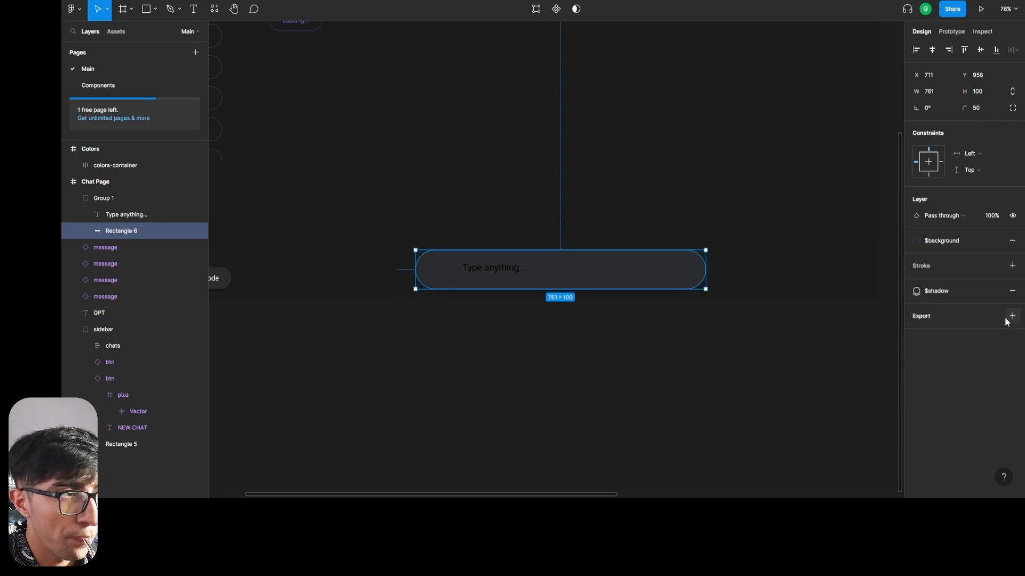
left_click(996, 290)
left_click(955, 370)
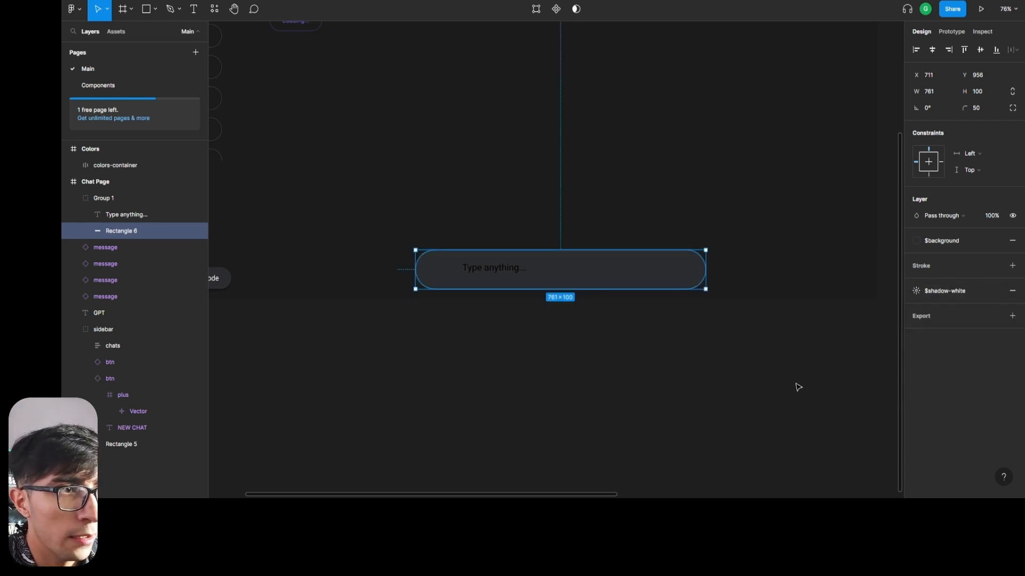
left_click(704, 435)
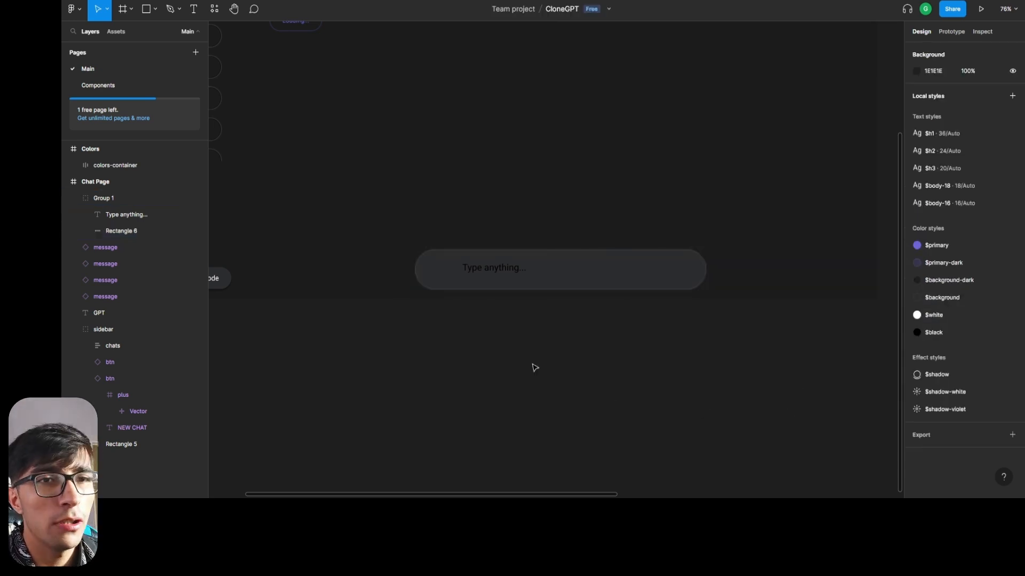
Apply the $white color style to the fill of the "Type anything..." text.
left_click(113, 213)
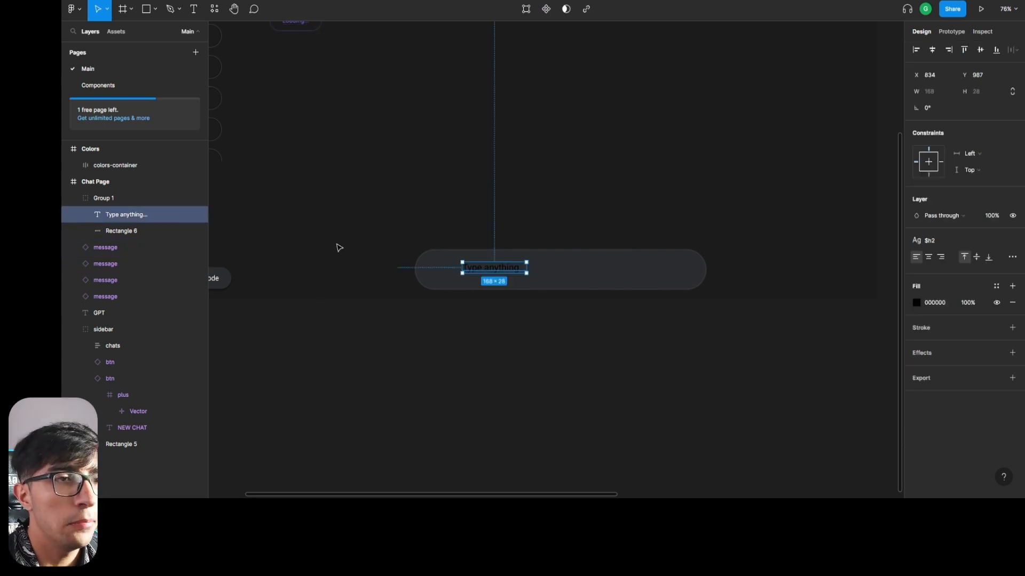
left_click(997, 287)
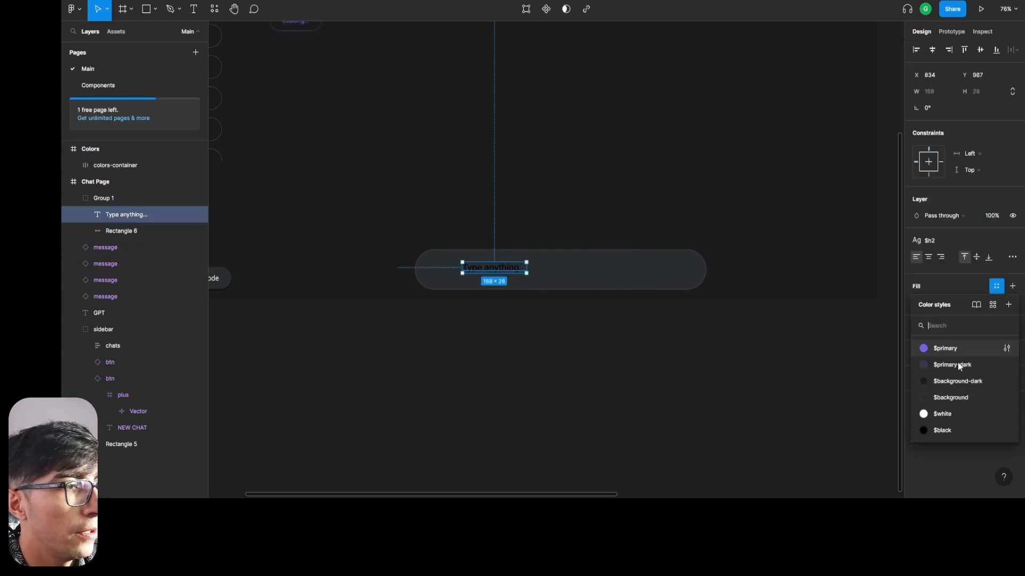
left_click(950, 418)
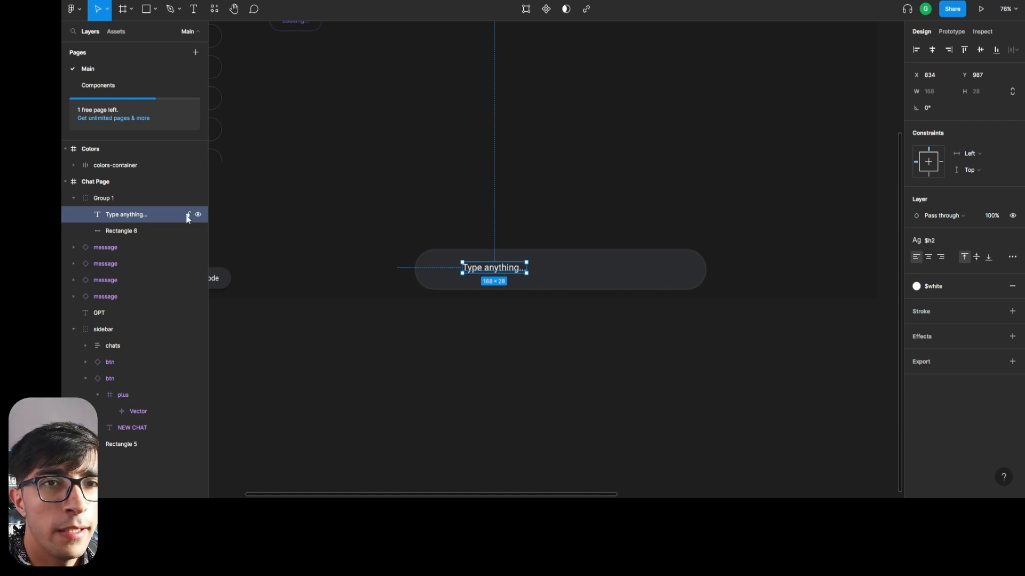
Center the "Type anything..." text vertically in the input bar and offset it 36 px from the bar's left edge.
left_click(919, 51)
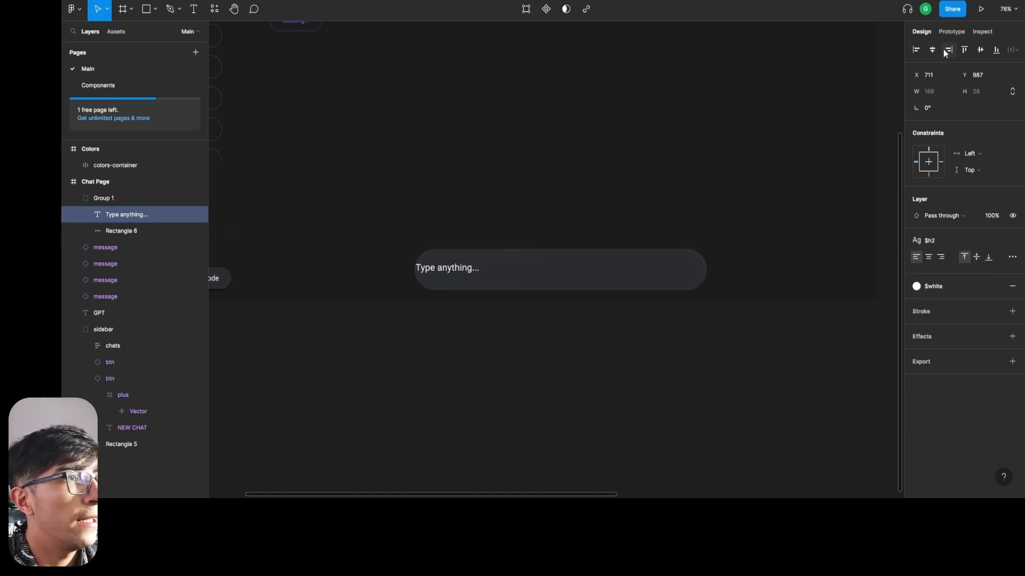
left_click(981, 50)
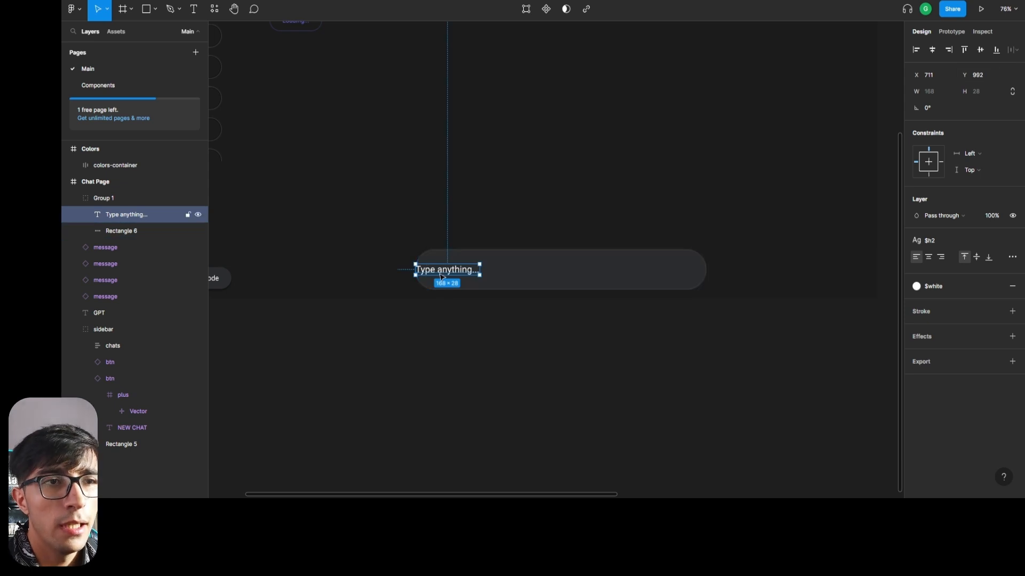
key("Right")
key("Right")
key("Right")
key("Right")
key("Right")
key("Right")
key("Right")
key("Right")
key("Right")
key("Right")
key("Right")
key("Right")
key("Right")
key("Right")
key("Right")
key("Right")
key("Right")
key("Right")
key("Right")
key("Right")
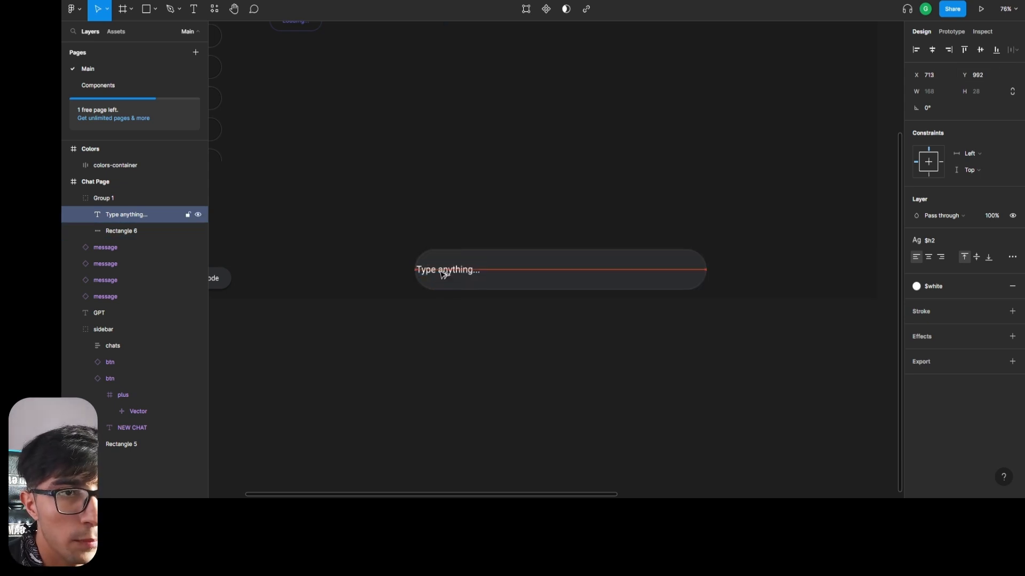
key("alt")
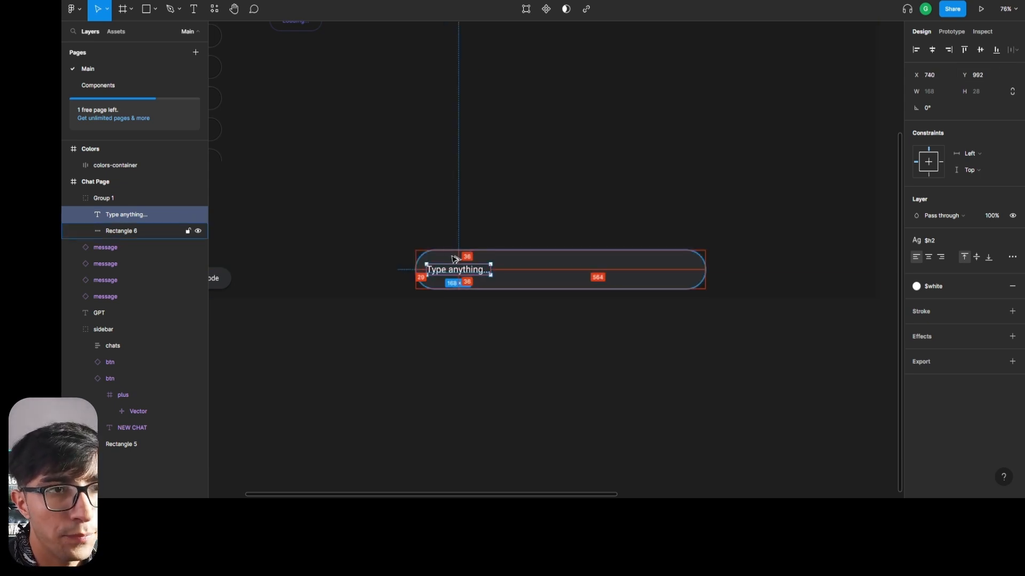
key("Right")
key("Right")
key("Right")
key("Right")
key("Right")
key("Right")
key("Right")
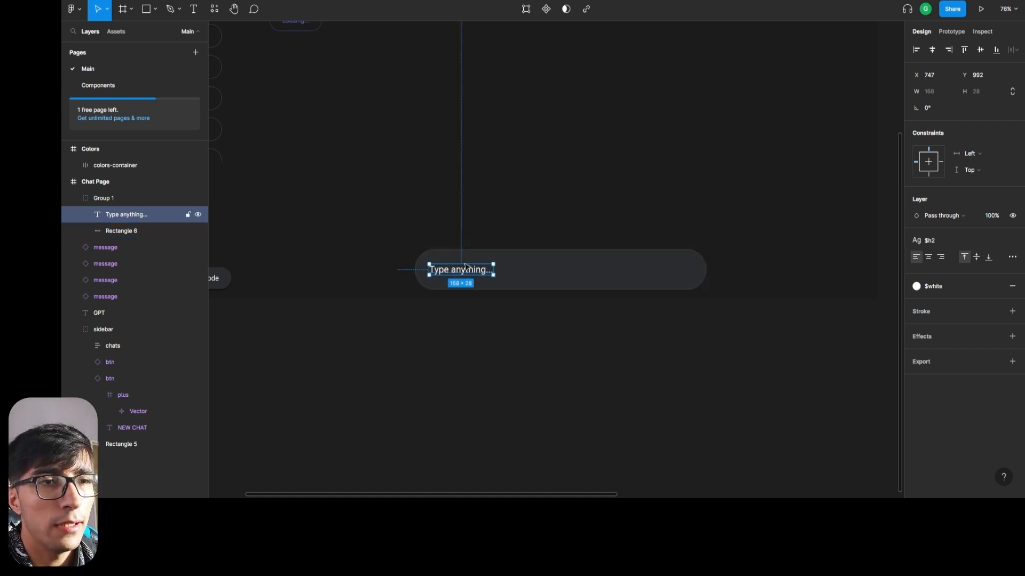
key("alt")
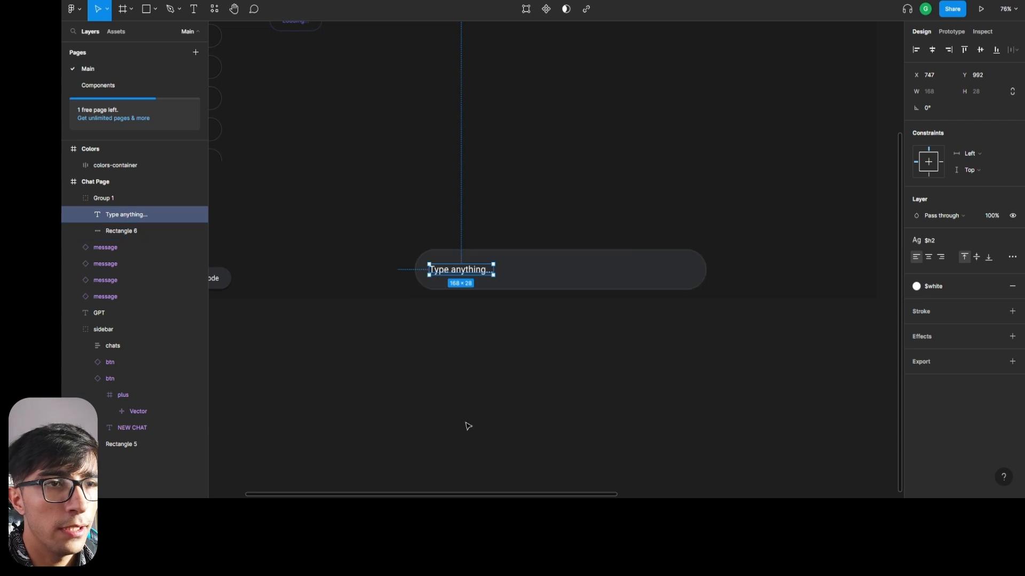
left_click(570, 383)
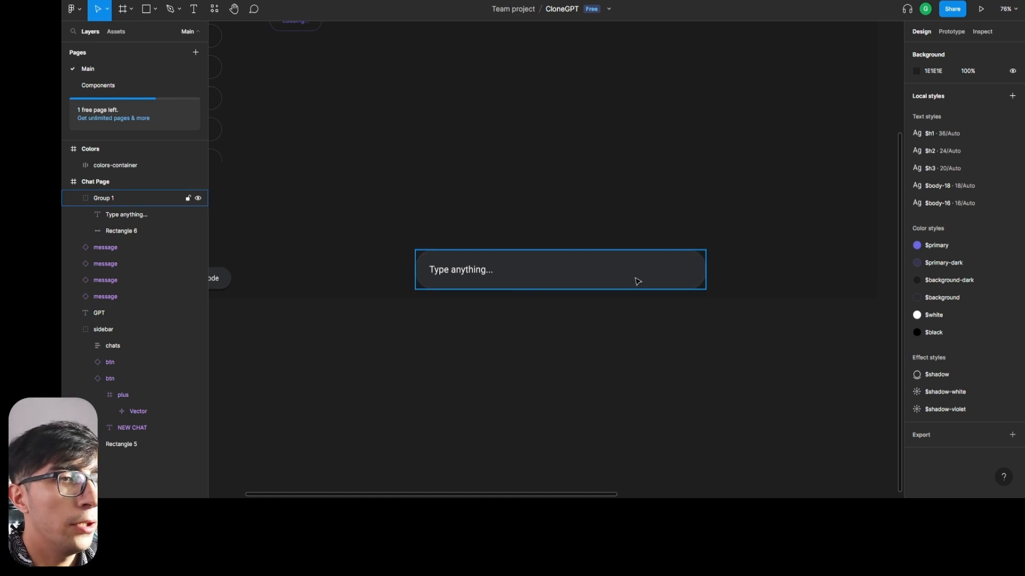
left_click(117, 196)
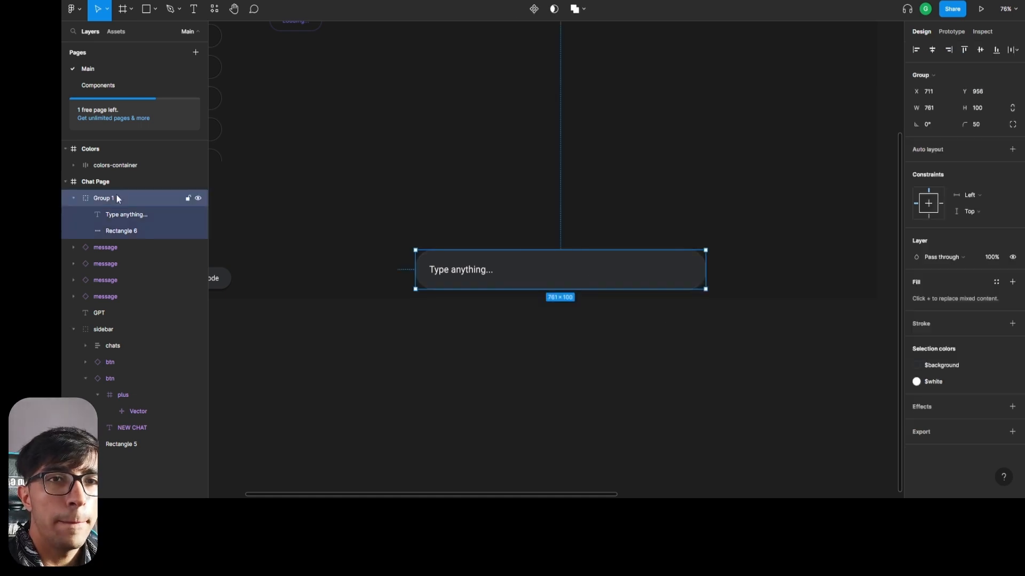
left_click(686, 386)
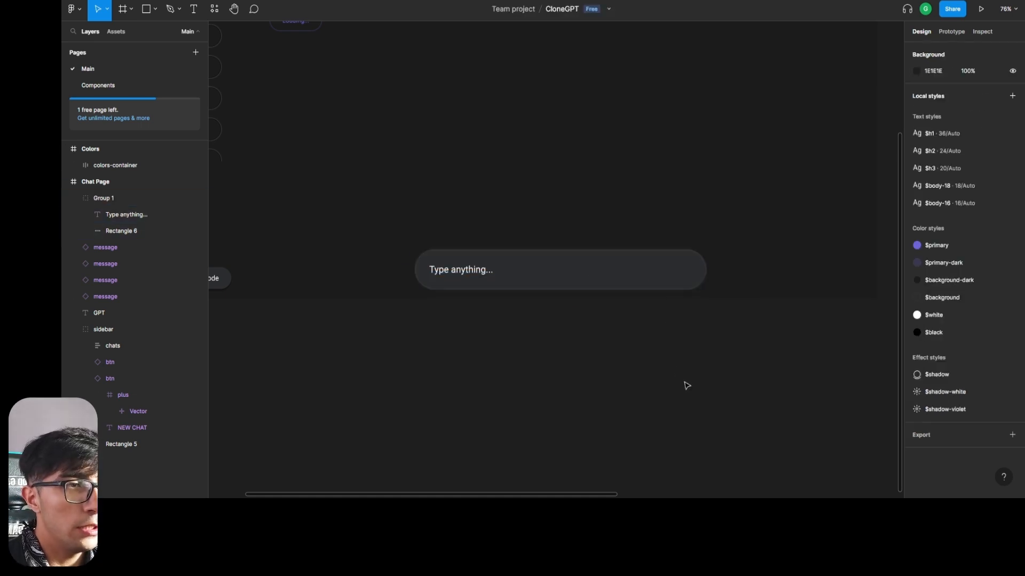
Place a 100 × 100 ellipse over the right end of the input bar, at about X 1372, Y 957.
left_click(157, 11)
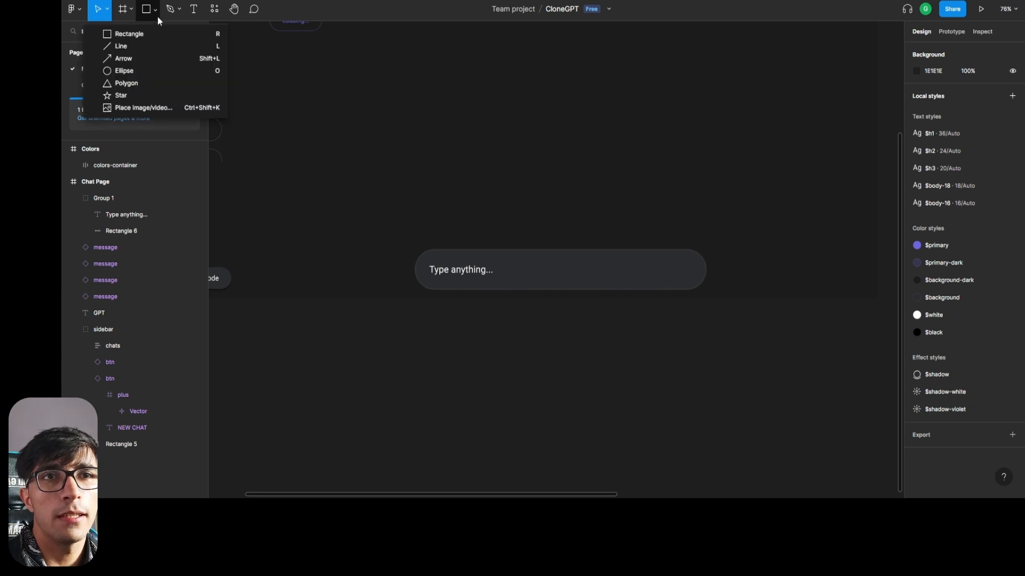
left_click(126, 71)
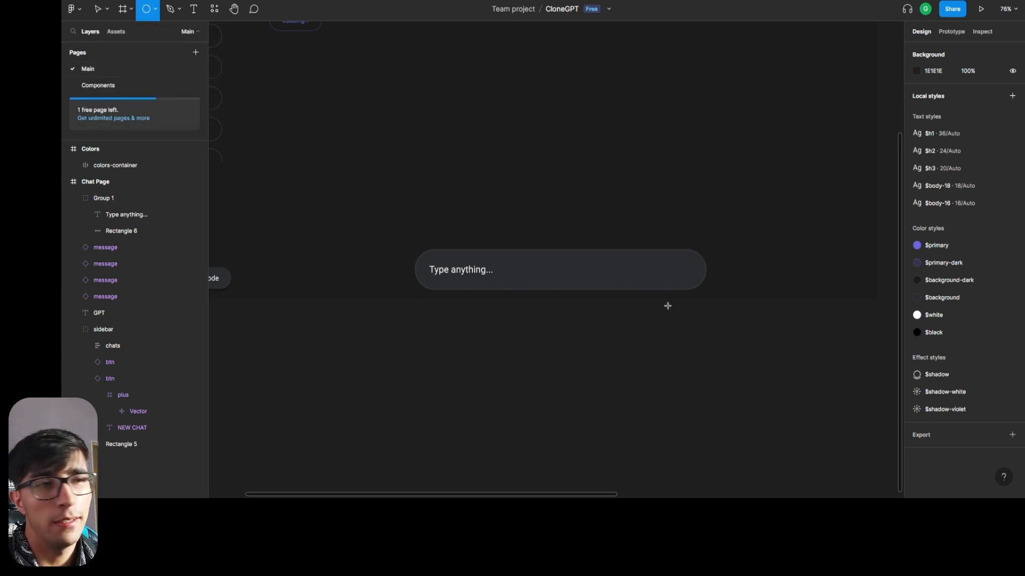
left_click(155, 9)
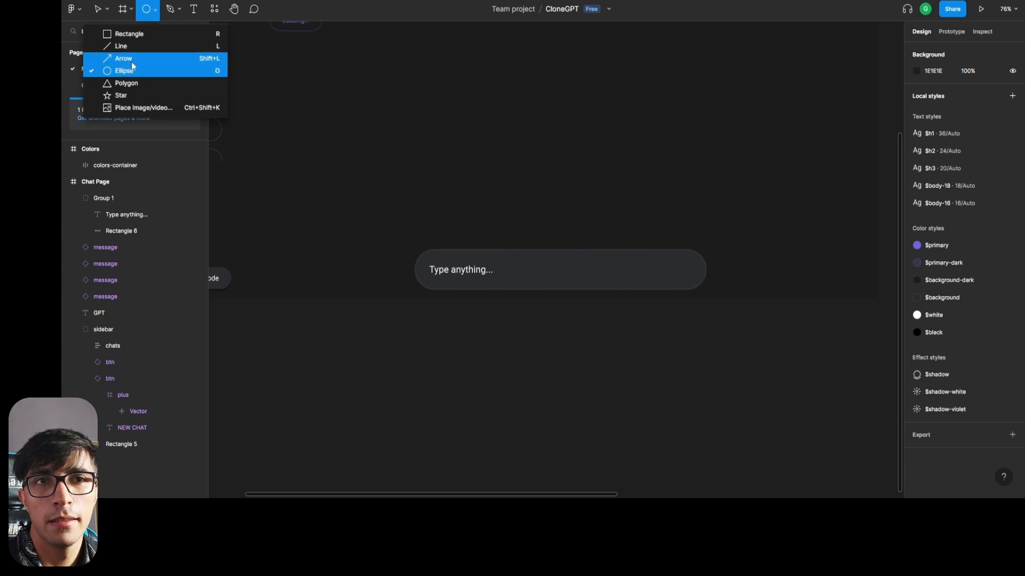
left_click(670, 269)
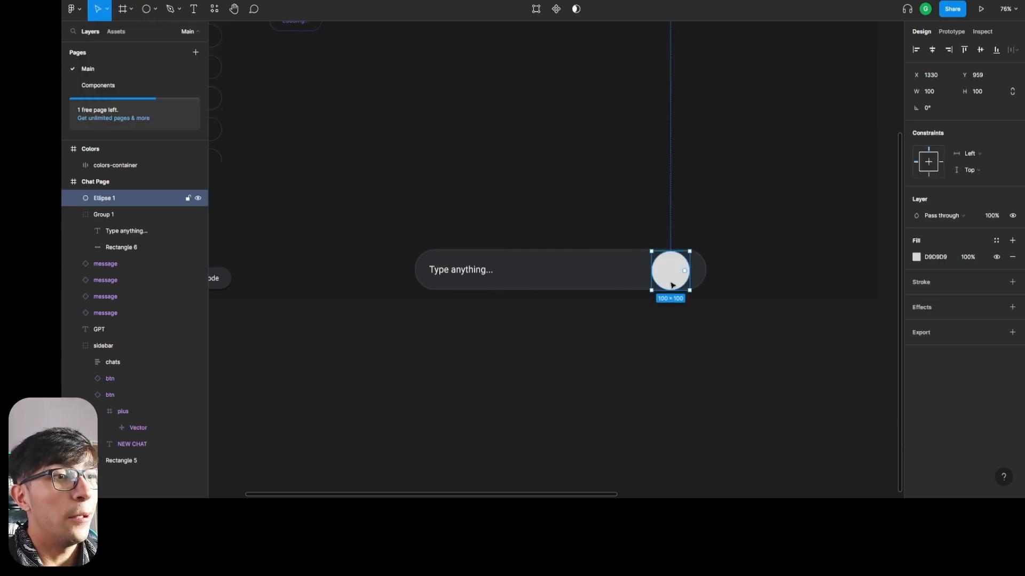
left_click(539, 275)
left_click(668, 273)
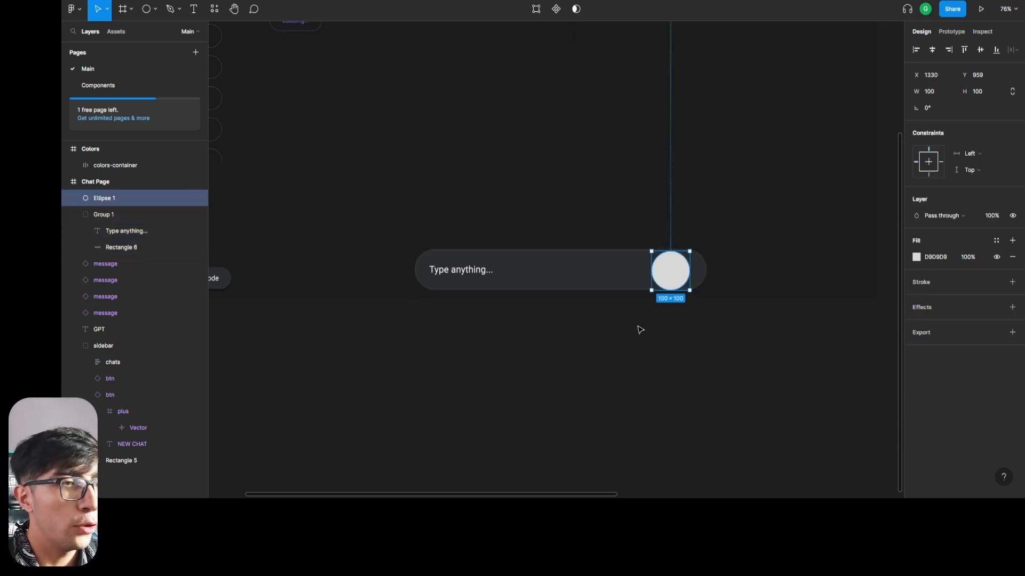
left_click_drag(669, 281, 684, 281)
Move the ellipse into Group 1 with the input bar and align it to the group's right edge.
scroll(783, 246, "up", 3)
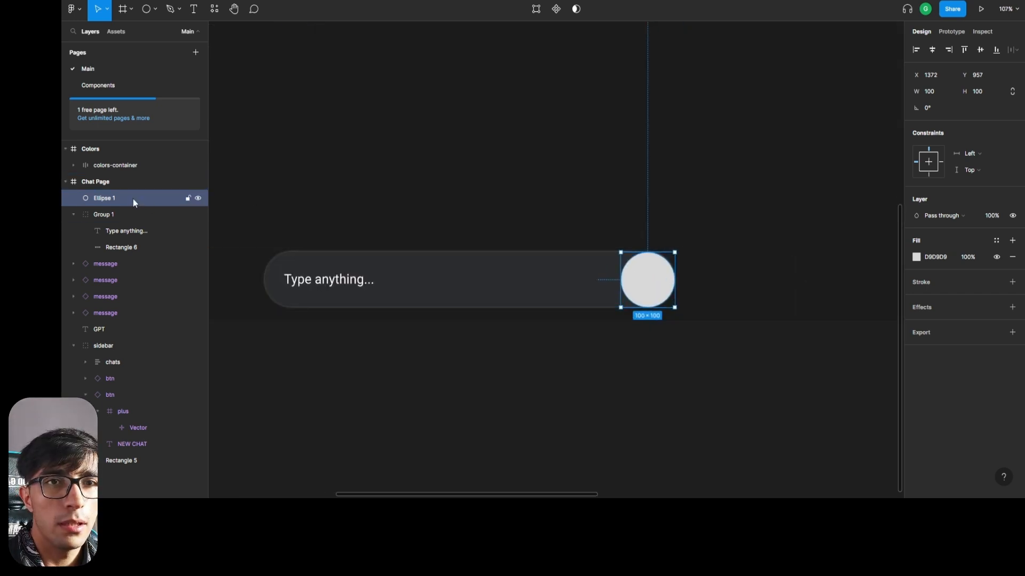
left_click_drag(133, 198, 108, 216)
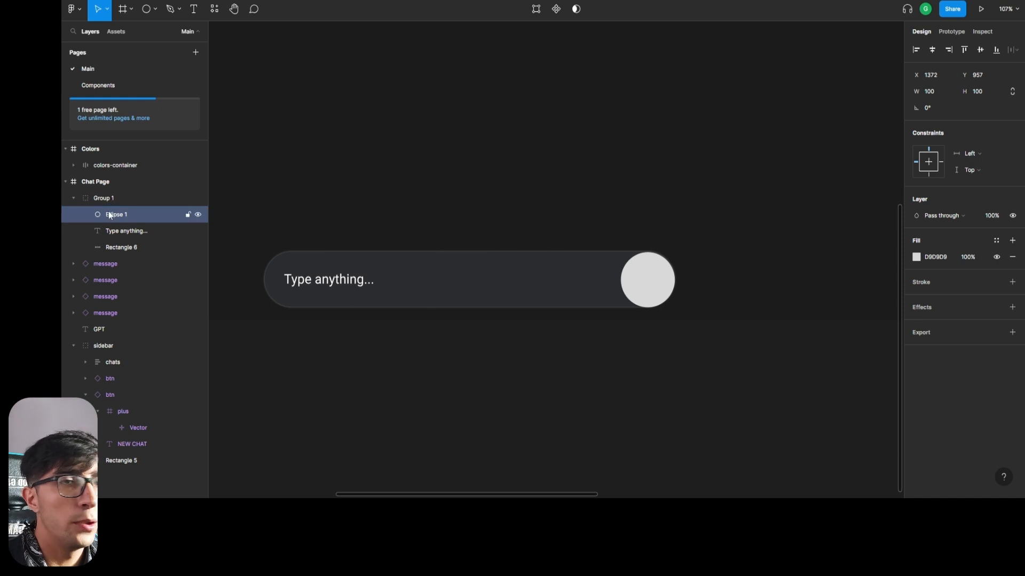
left_click(930, 52)
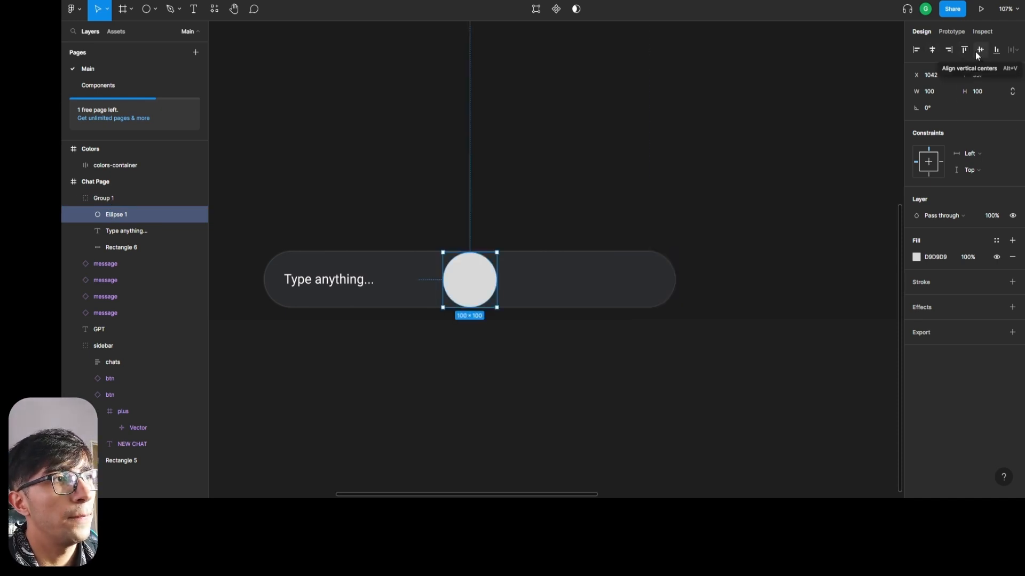
left_click(949, 53)
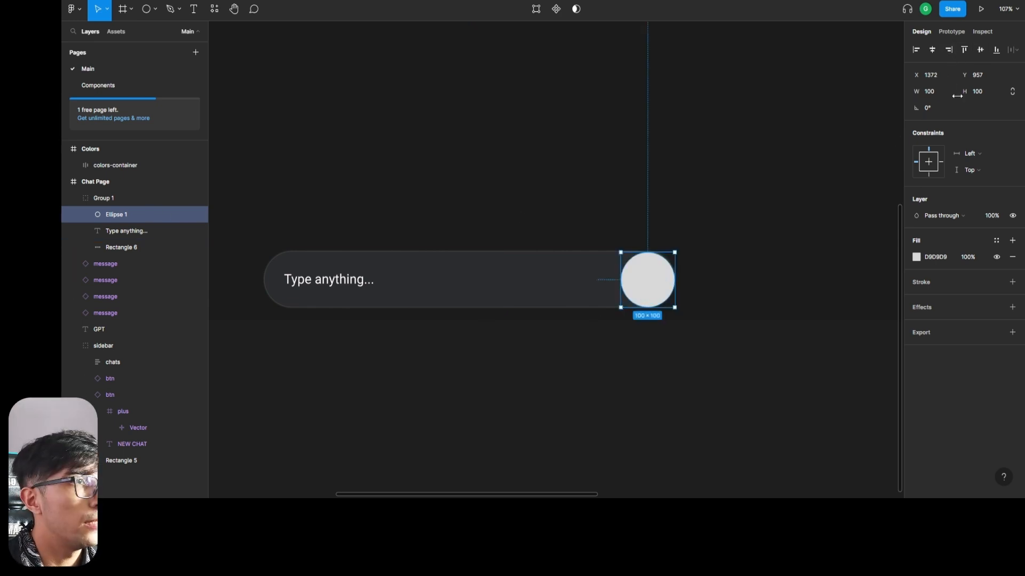
Try setting the circle's width to 200 with its proportions unconstrained, and undo the change.
left_click(1013, 93)
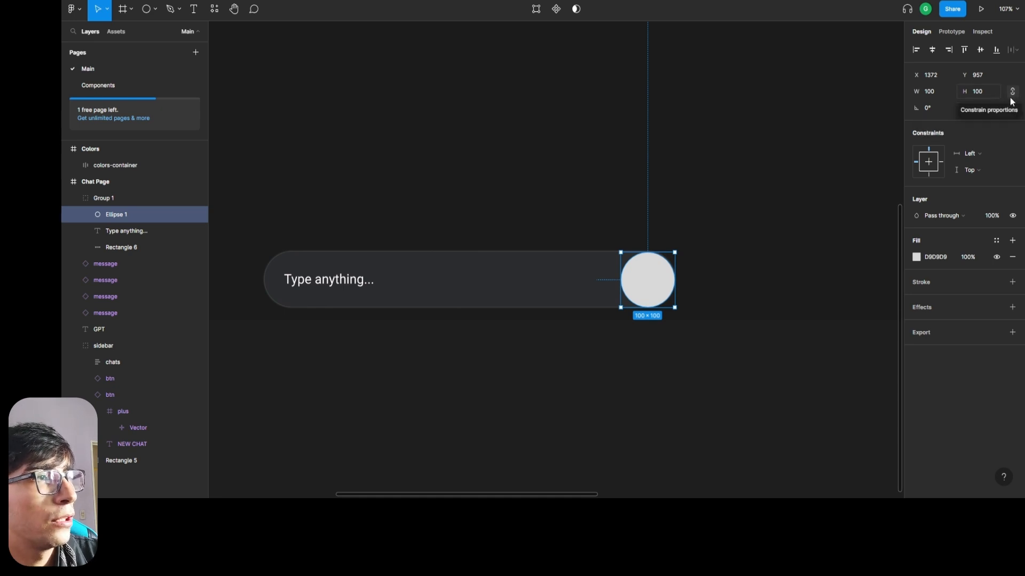
left_click(1013, 95)
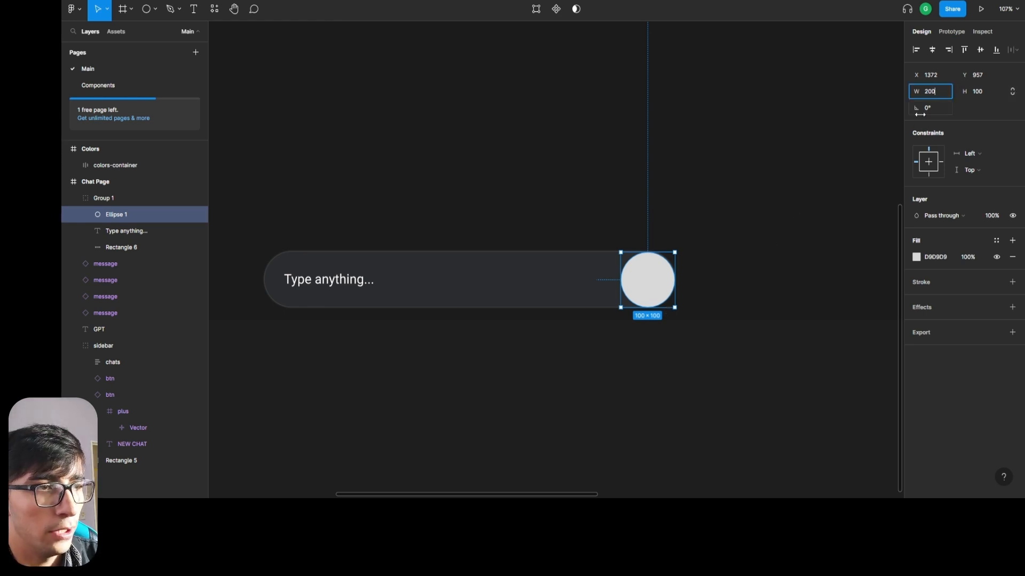
key("Return")
key("ctrl+z")
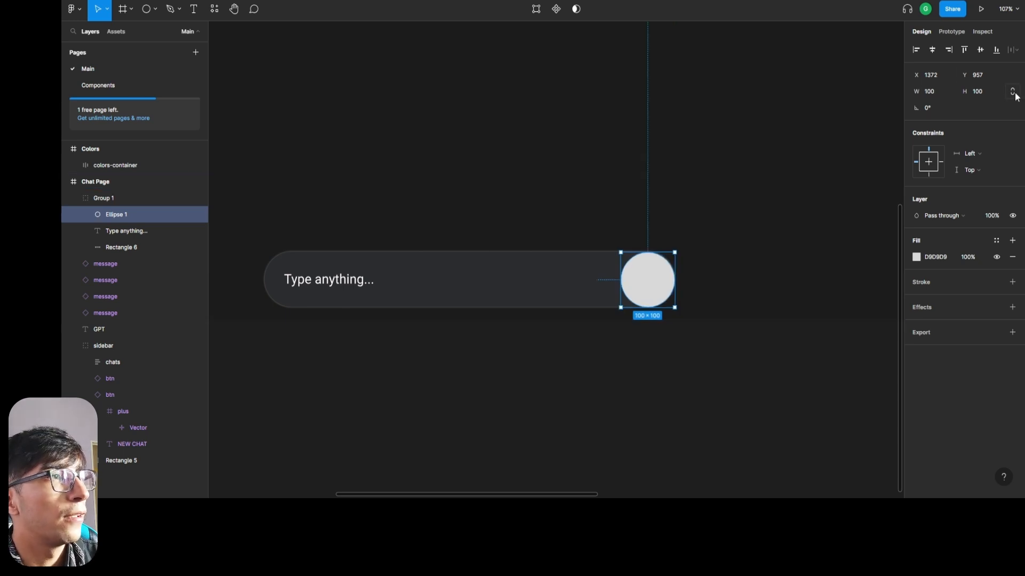
Constrain the circle's proportions and resize it, trying a width of 70 and settling on 90.
left_click(1013, 92)
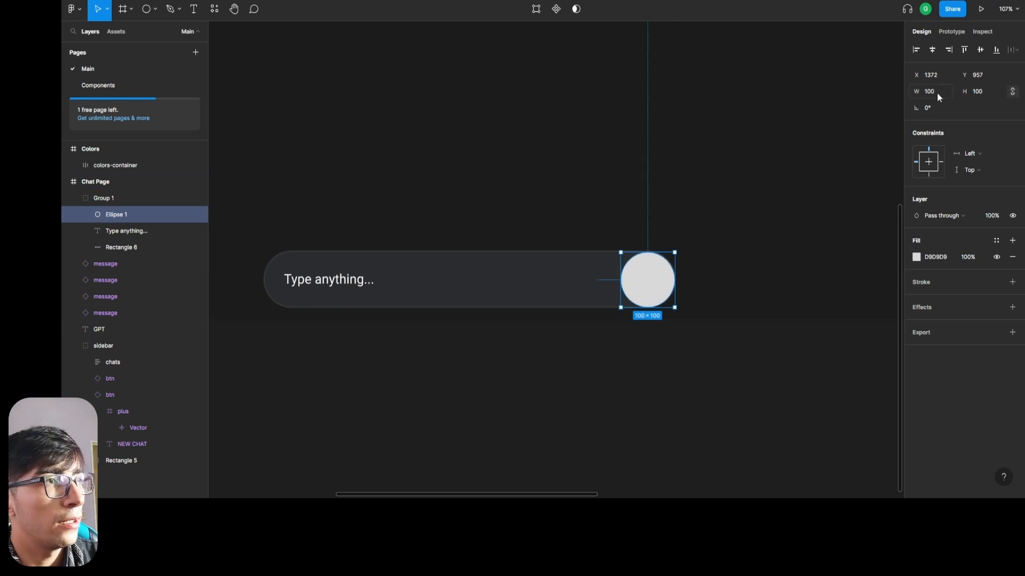
type("7")
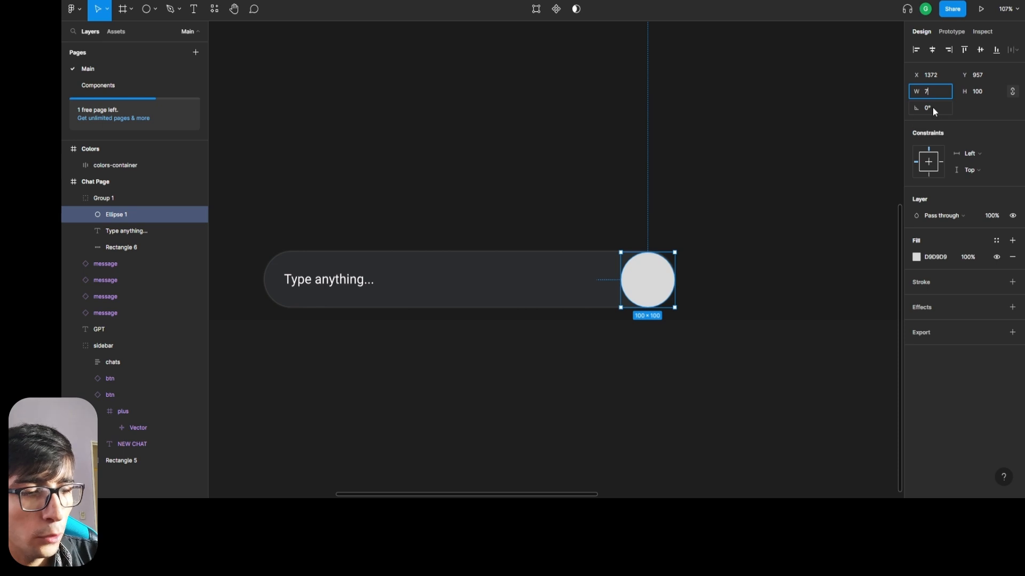
type("0")
key("Return")
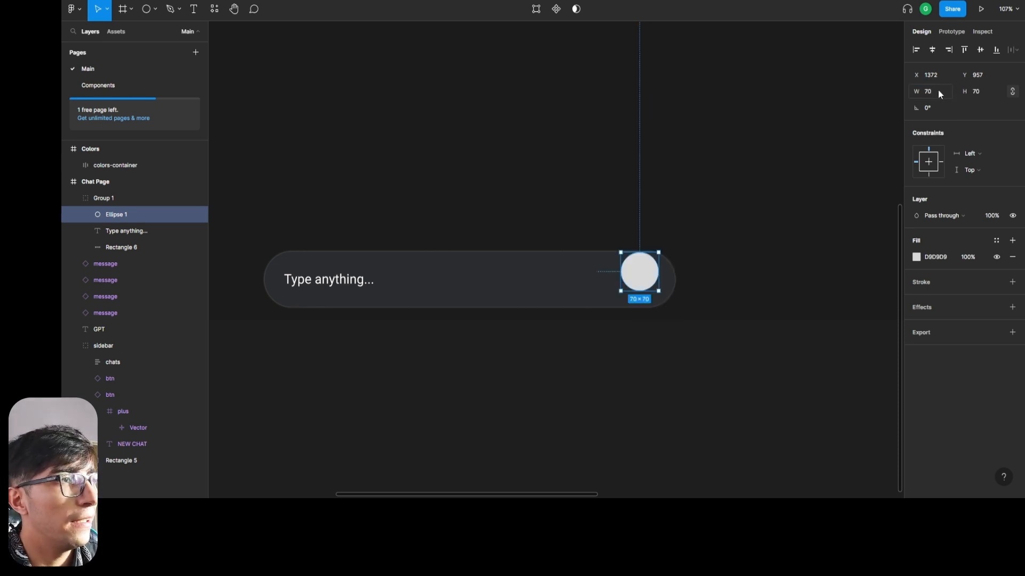
type("90")
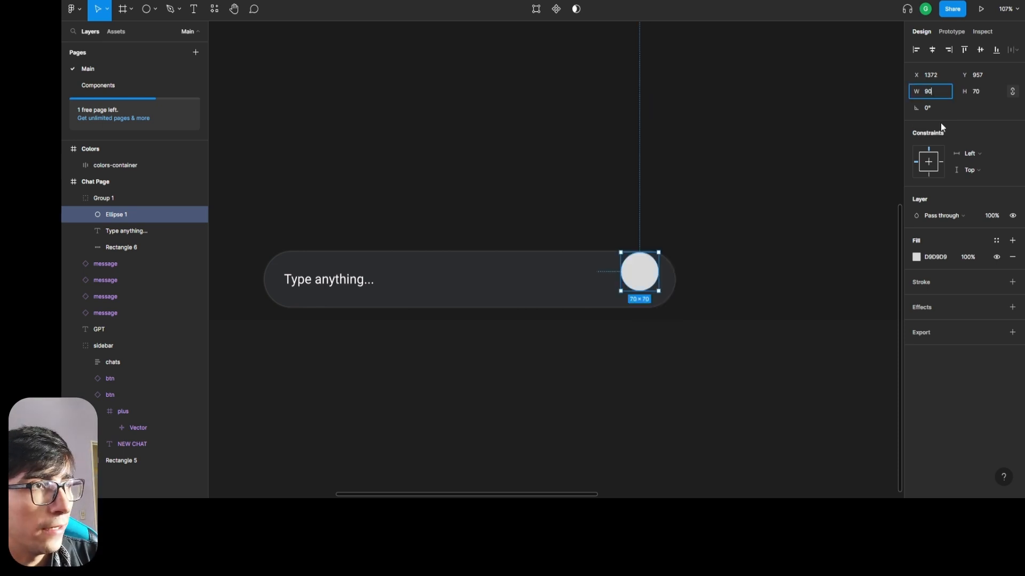
key("Return")
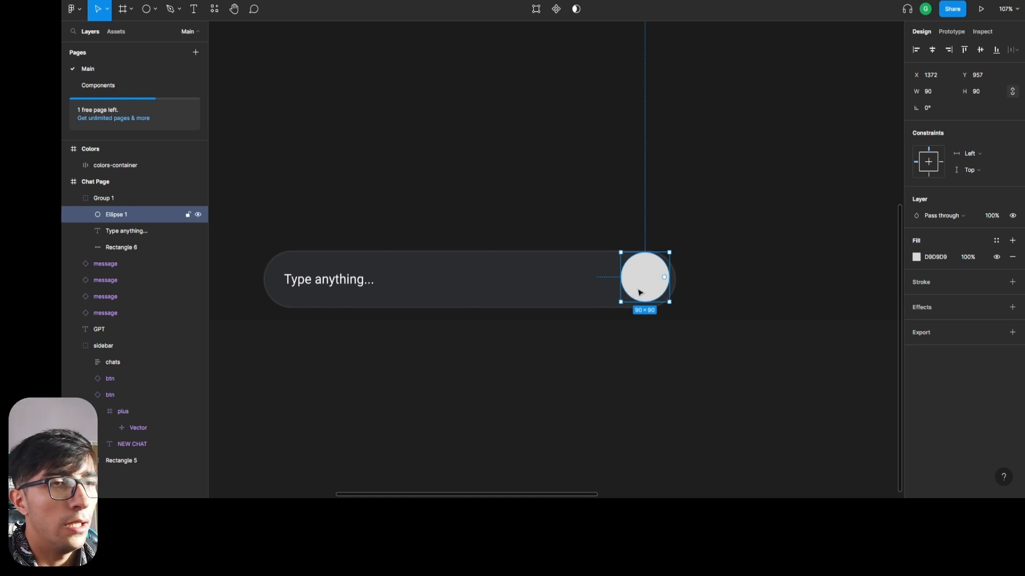
Center the circle vertically in the input bar and nudge it to 5 px from the bar's right edge.
left_click(980, 51)
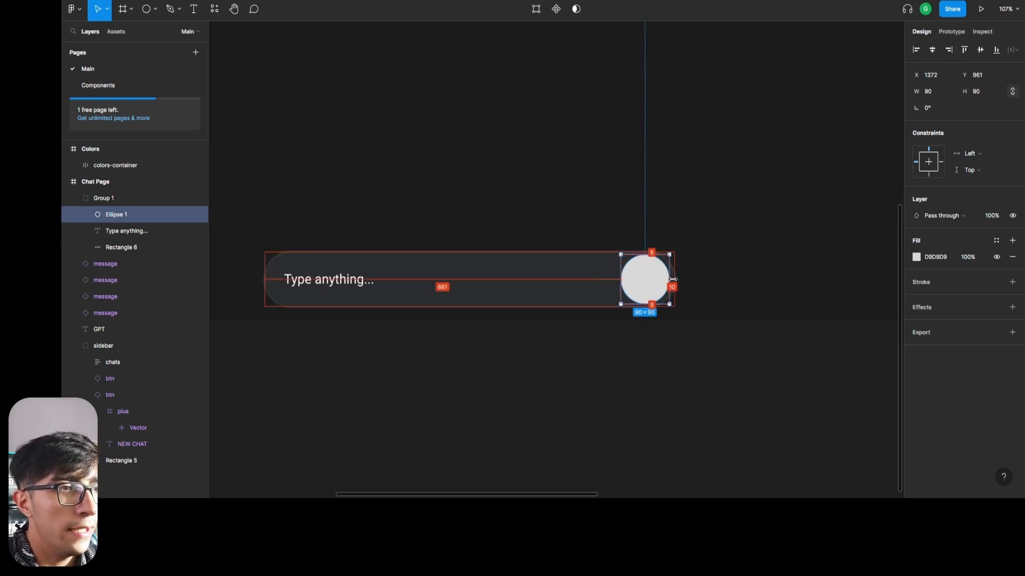
key("Right")
key("Right")
key("Right")
key("Right")
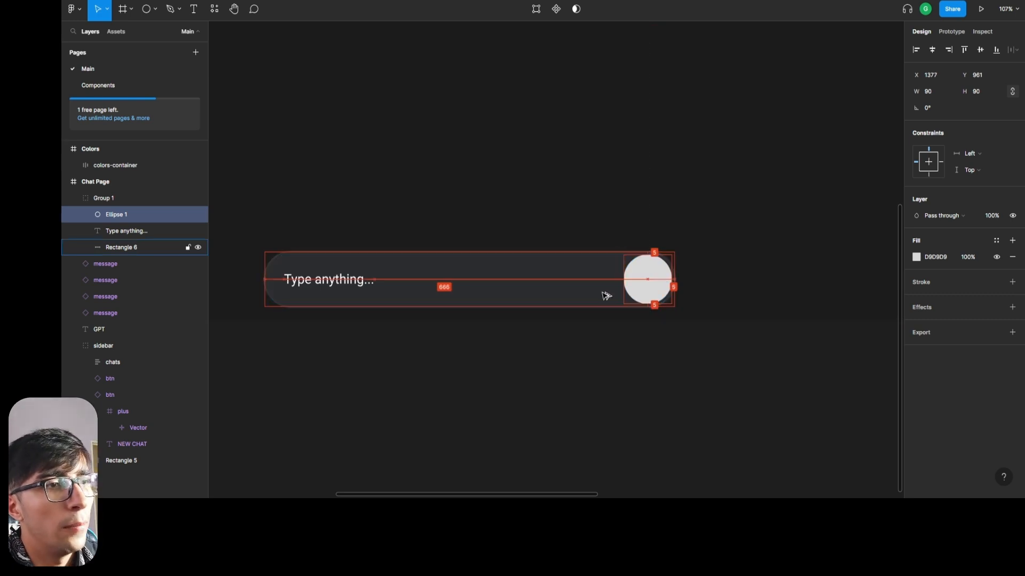
left_click(734, 414)
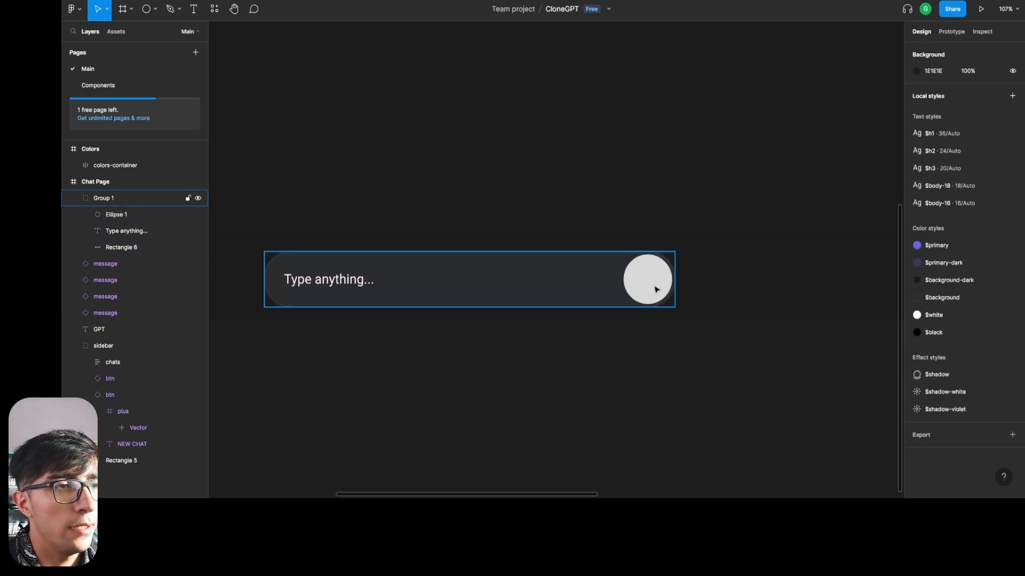
Apply the $primary-dark color style to the fill of the circle in the input bar.
left_click(128, 214)
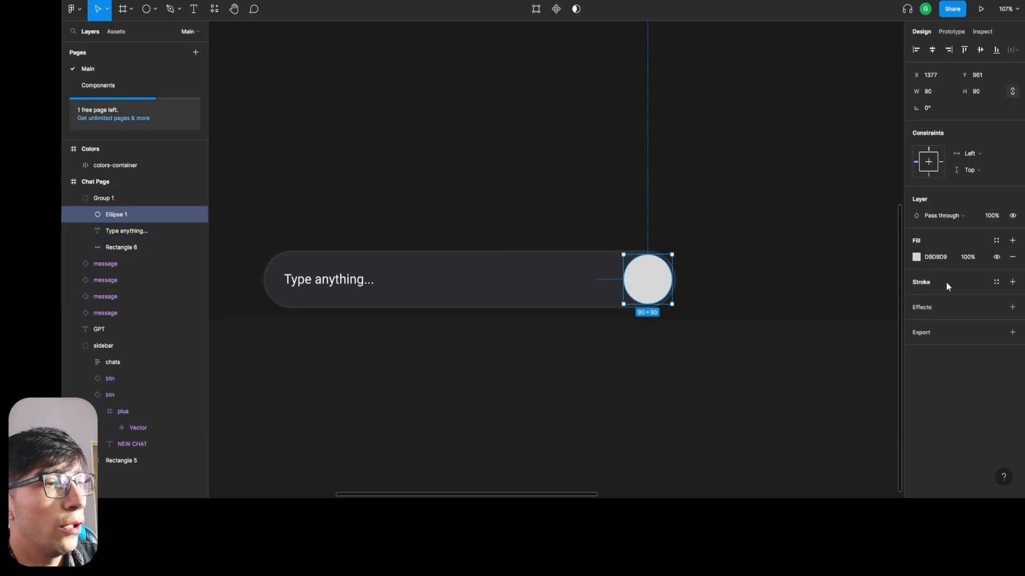
left_click(995, 239)
left_click(965, 315)
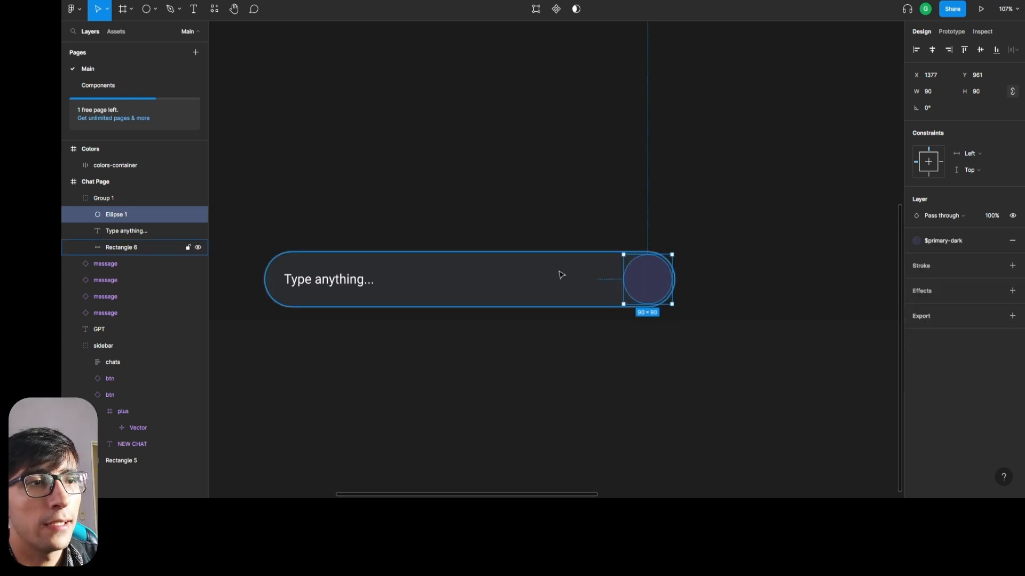
left_click(507, 206)
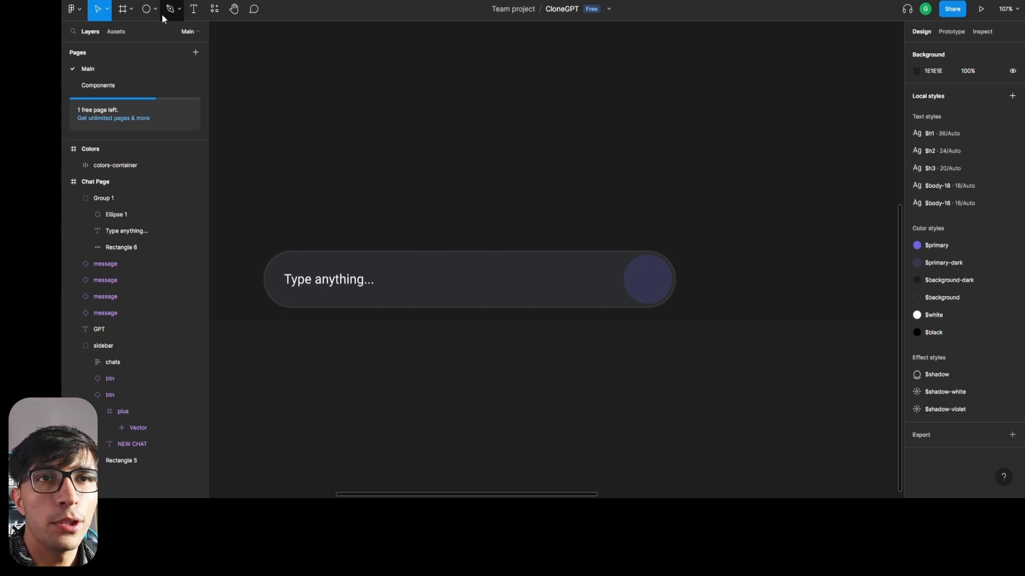
Run the Material Design Icons plugin and browse its icons for "arrow".
left_click(214, 9)
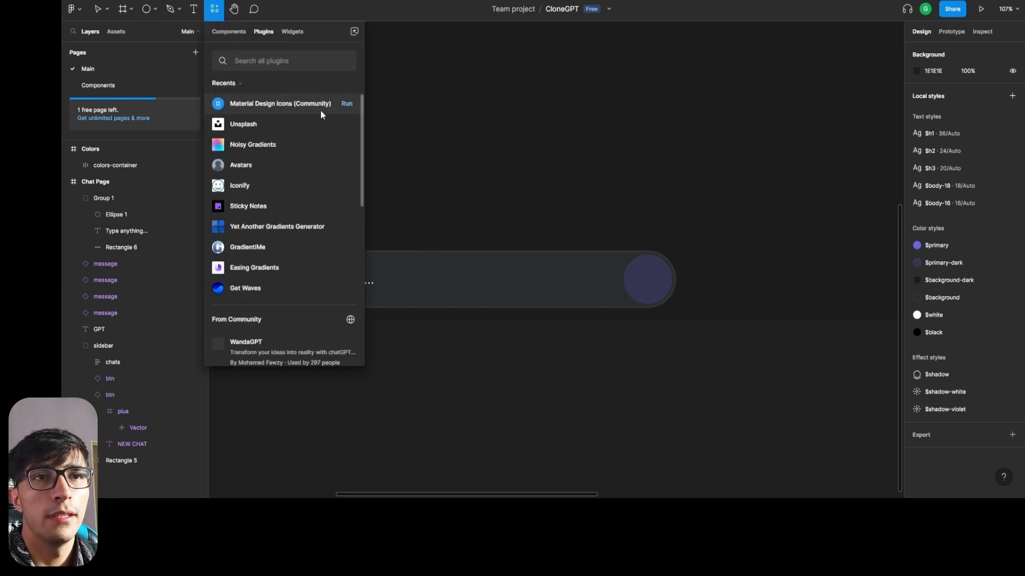
left_click(345, 107)
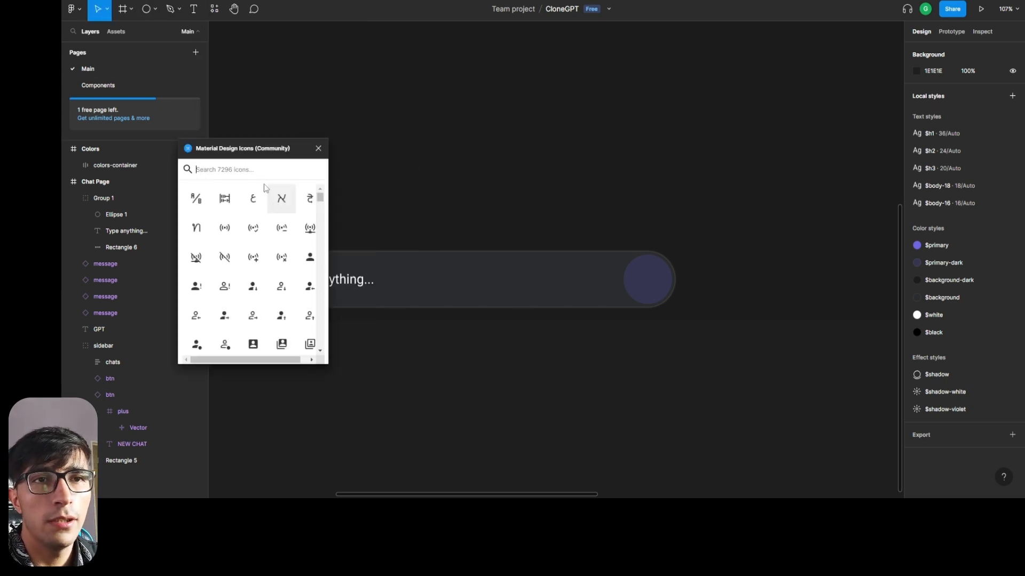
left_click(253, 177)
type("arrow")
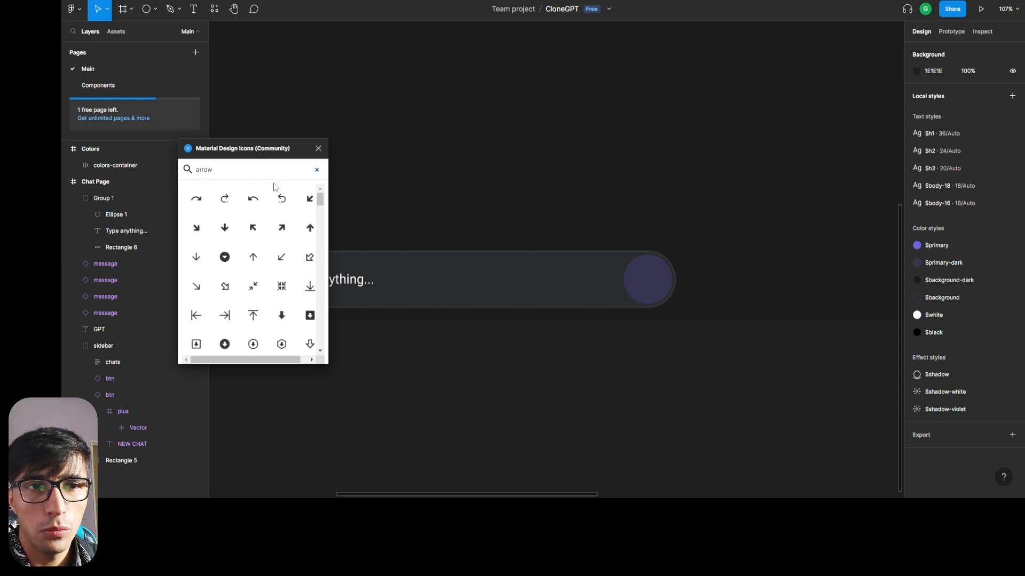
scroll(265, 254, "down", 5)
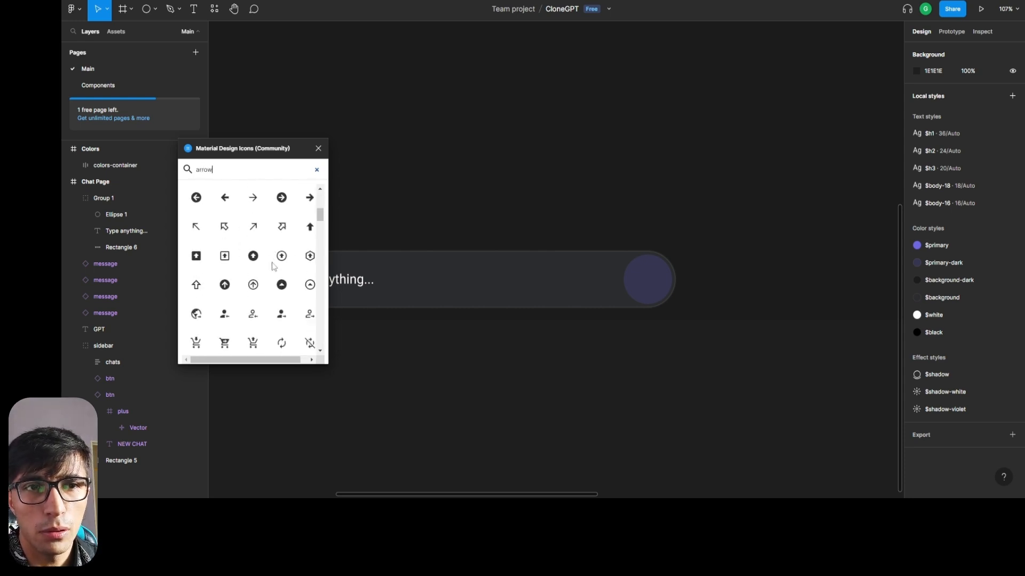
scroll(275, 288, "down", 5)
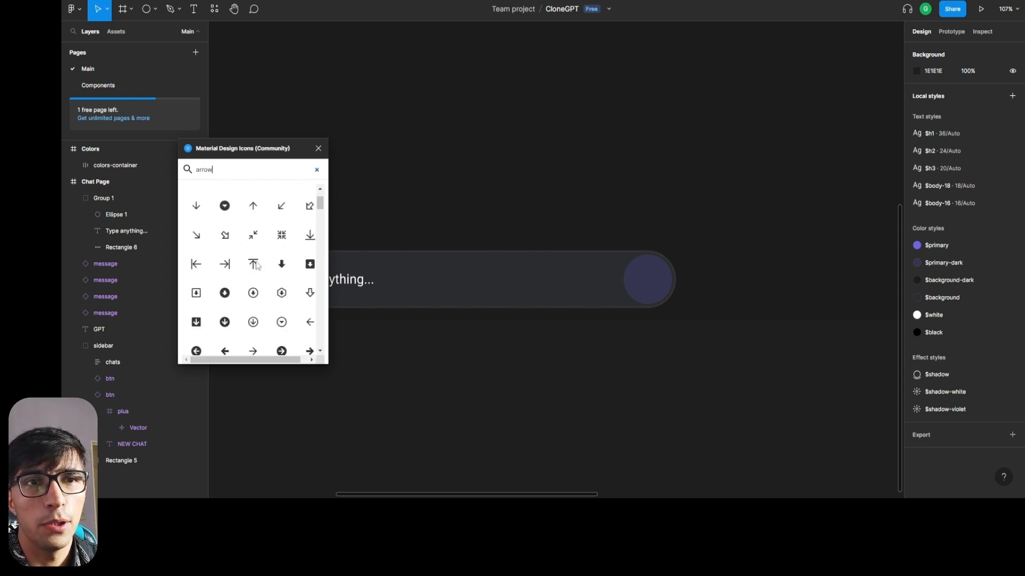
Find the plain "send" icon in the plugin, place it on the input bar's circle and nest it in Group 1.
key("ctrl+a")
type("send")
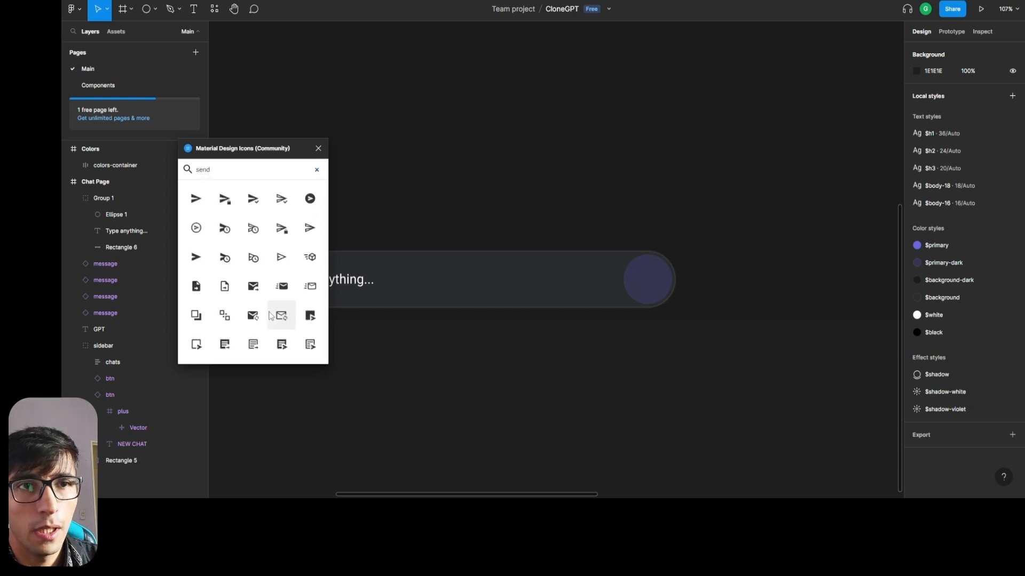
left_click_drag(196, 201, 631, 288)
left_click(318, 148)
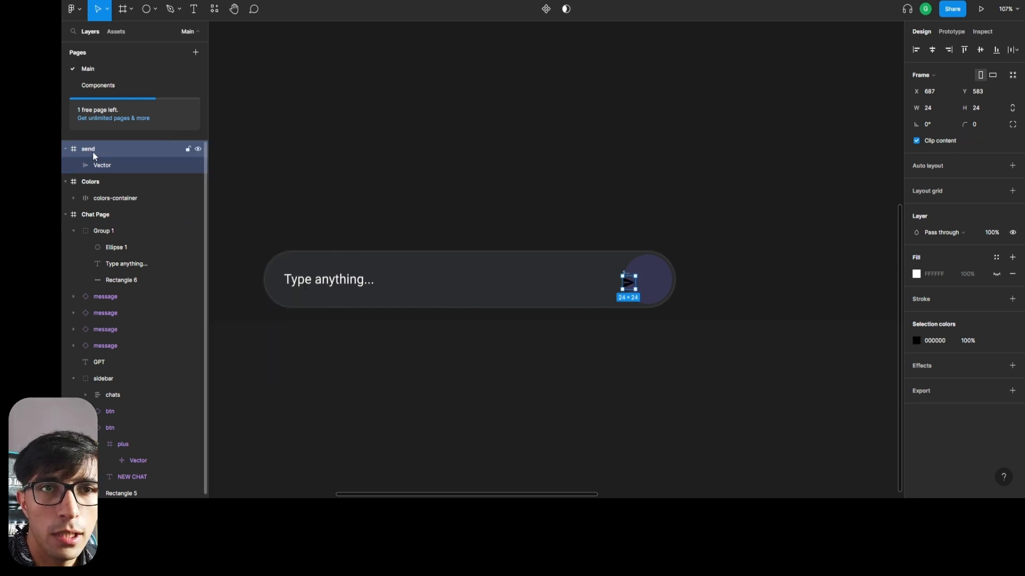
left_click(66, 149)
left_click_drag(75, 150, 105, 210)
Rename the input bar's group, trying Input and settling on main-input.
double_click(107, 204)
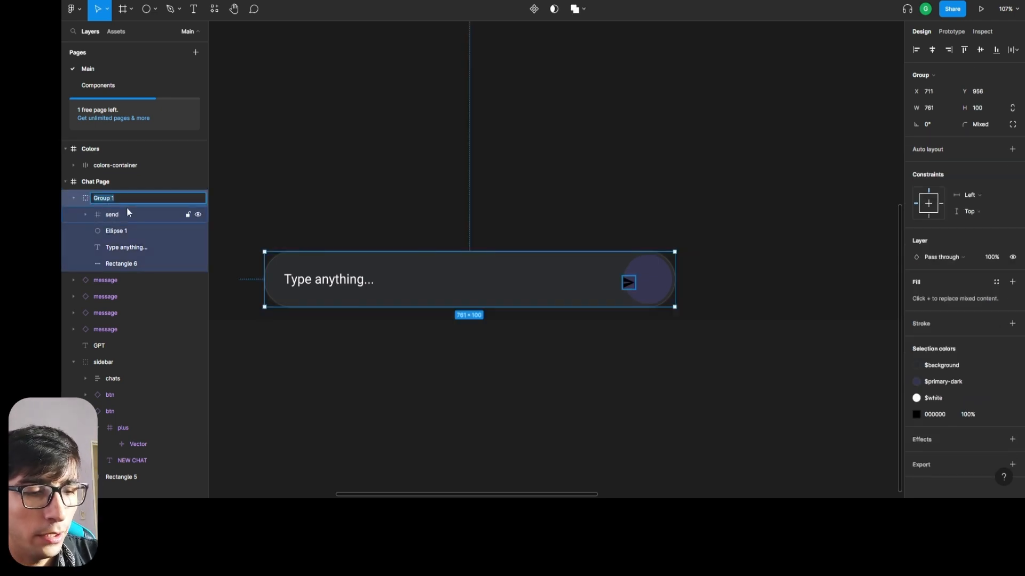
type("Inpu")
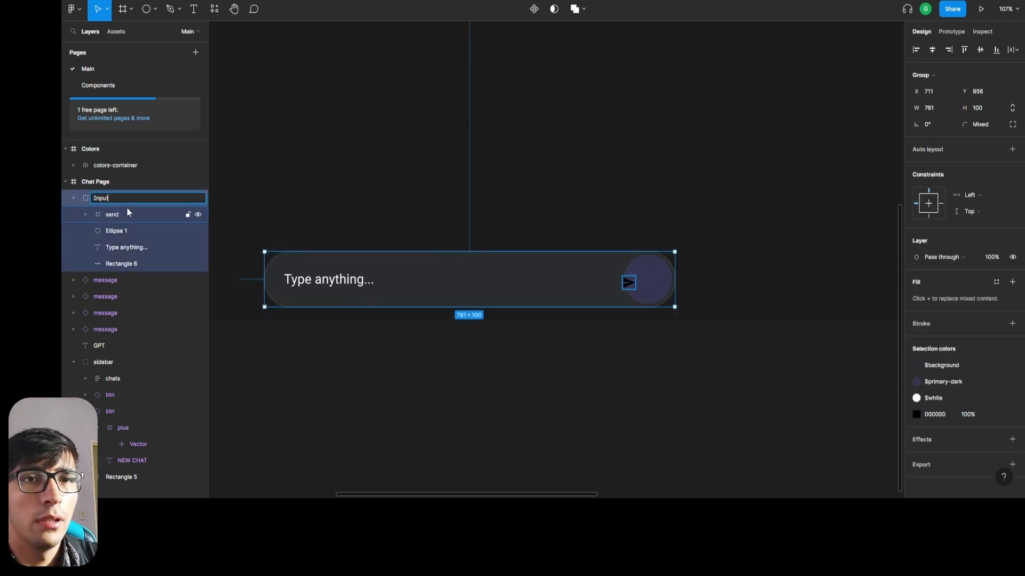
type("t")
key("Return")
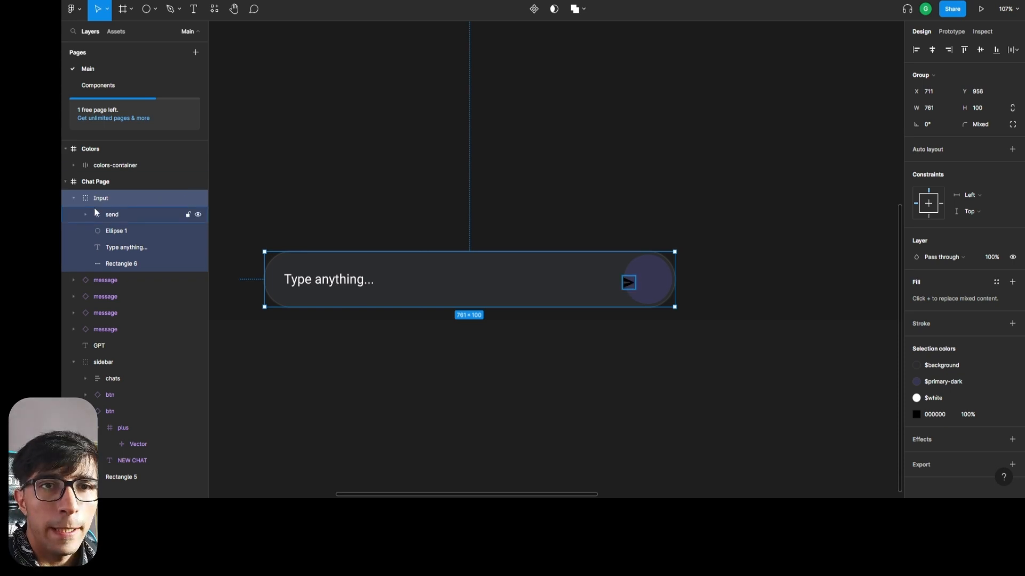
double_click(110, 199)
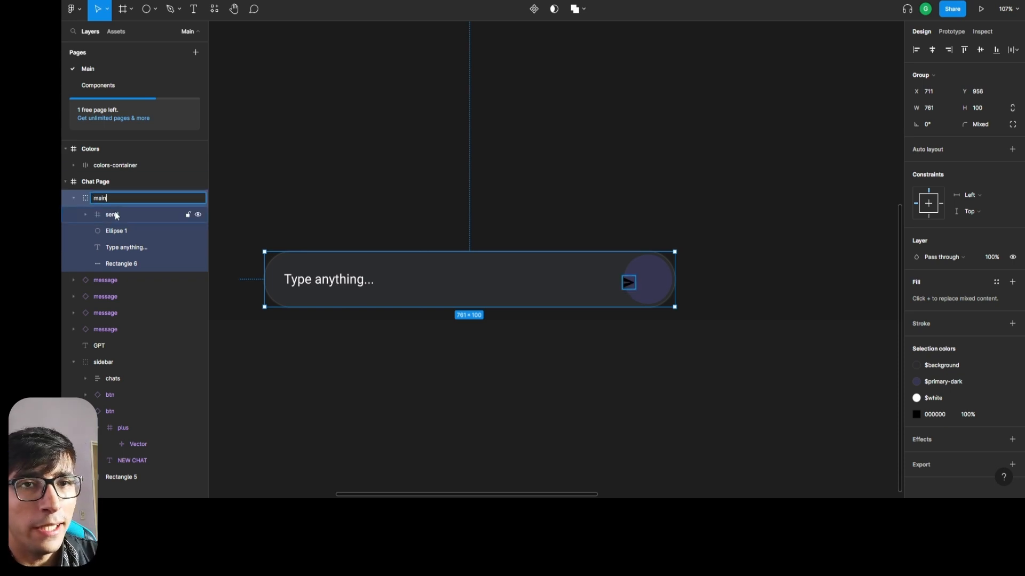
type("main-input")
key("Return")
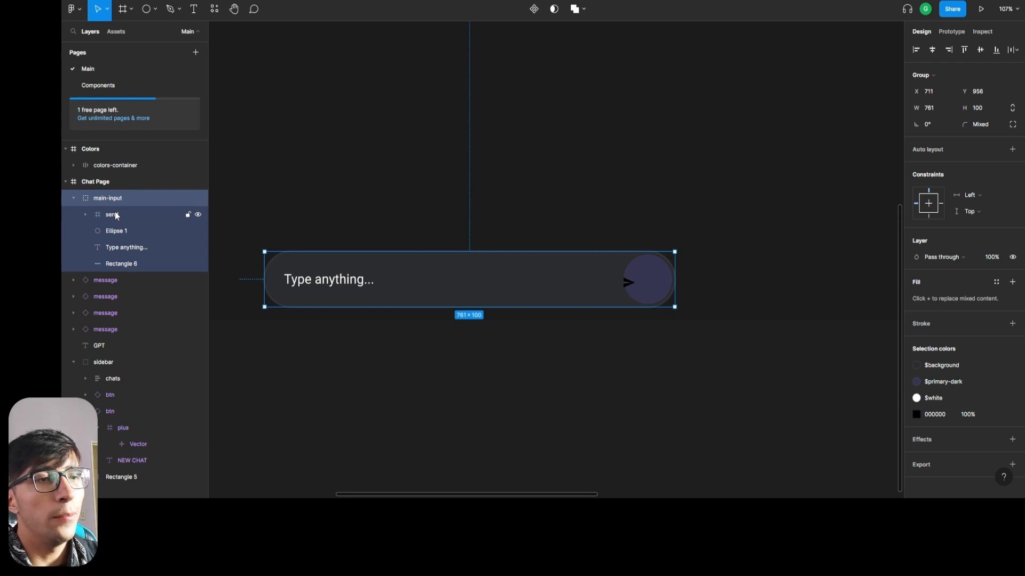
Resize the send icon with its proportions constrained, trying a width of 39 and settling on 40.
left_click(114, 214)
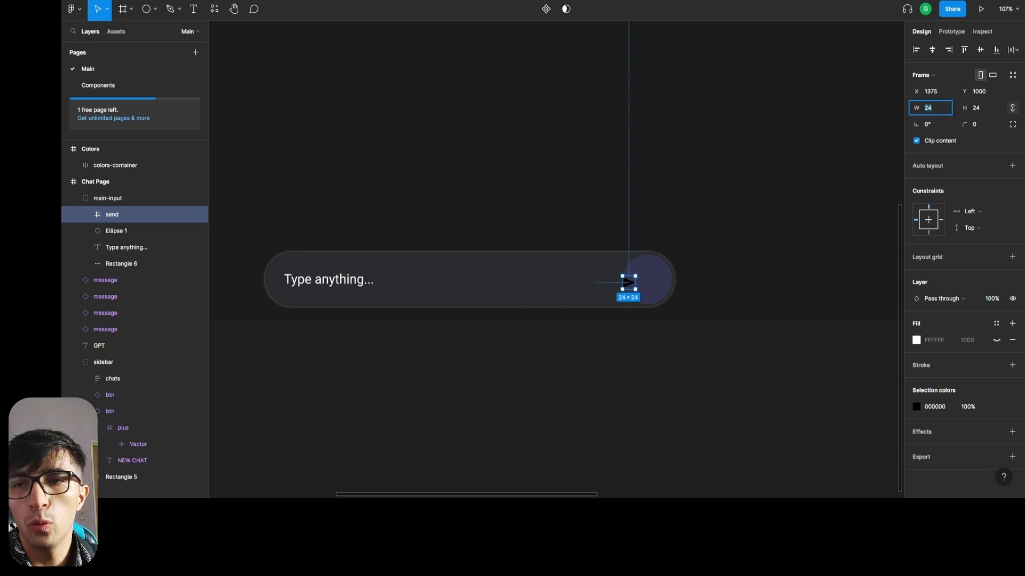
key("Return")
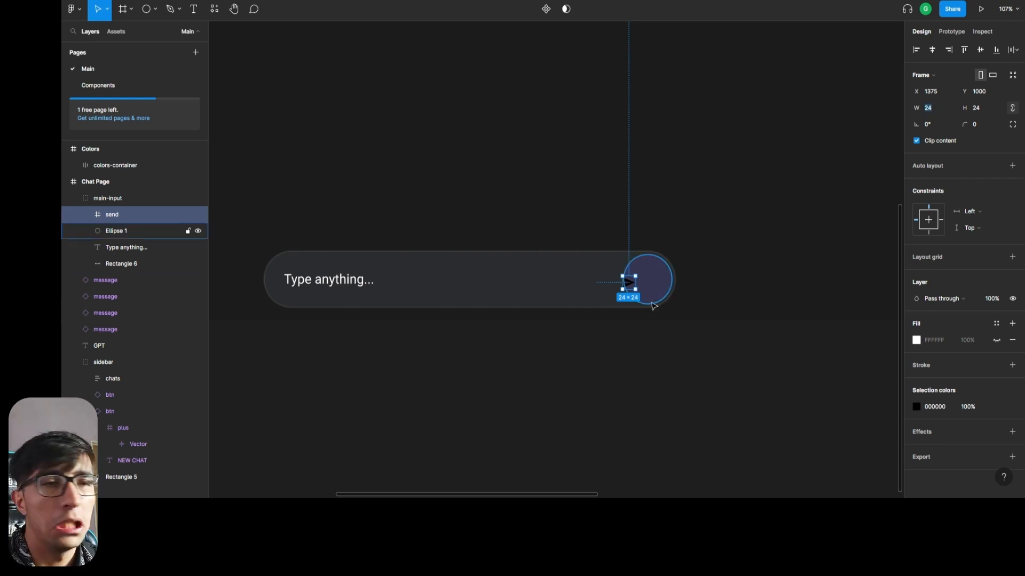
left_click(633, 284)
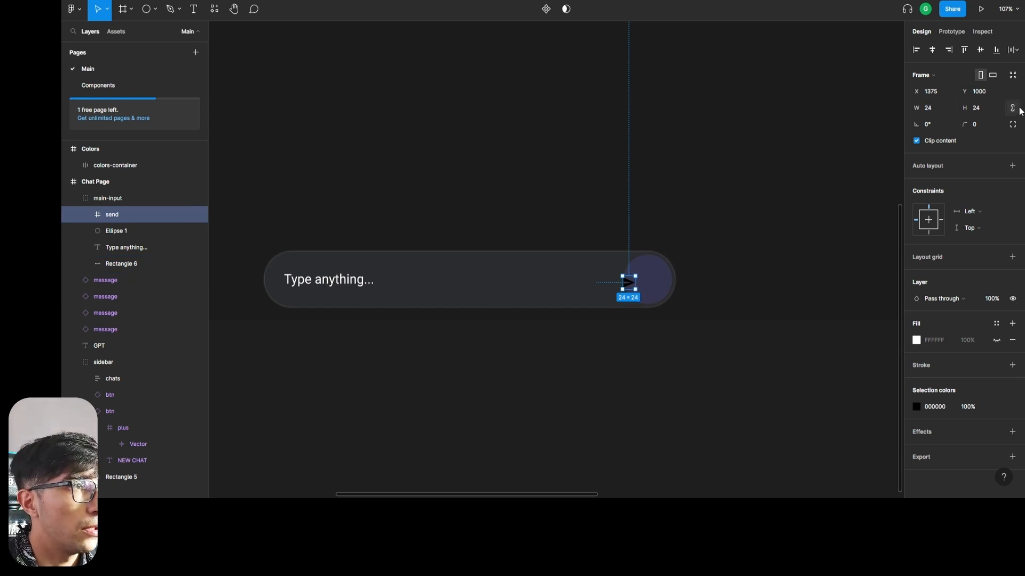
left_click(932, 117)
type("39")
key("Return")
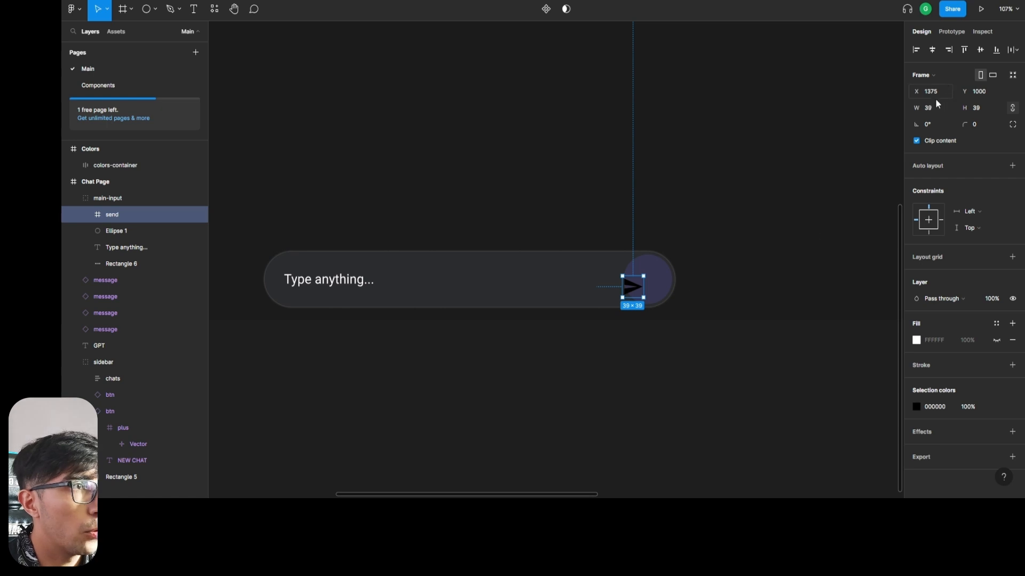
type("40")
key("Return")
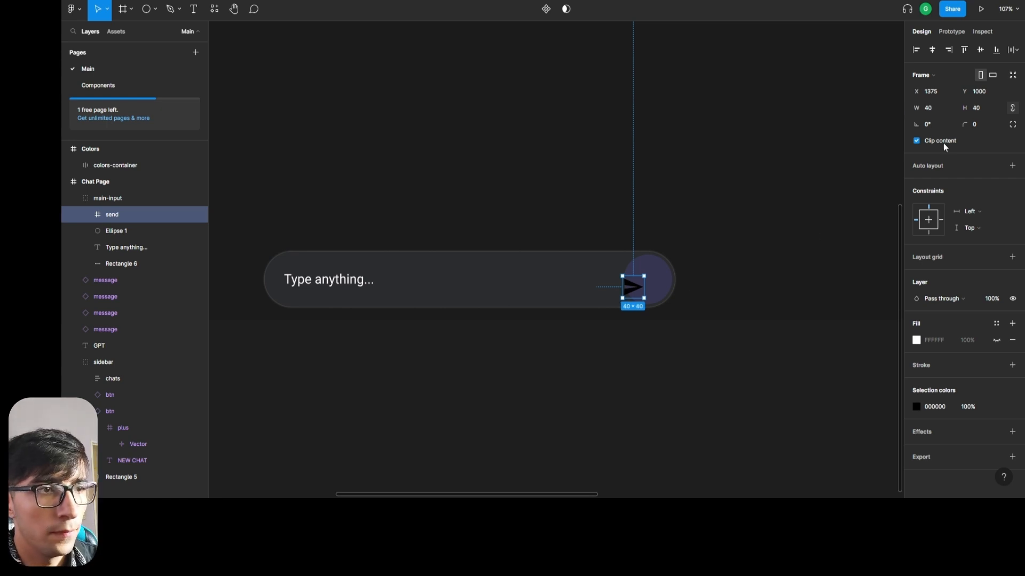
Center the send icon inside the circle and check its distances to the circle's edges.
mouse_move(634, 289)
left_mouse_down()
mouse_move(653, 276)
mouse_move(655, 289)
mouse_move(647, 278)
left_mouse_up()
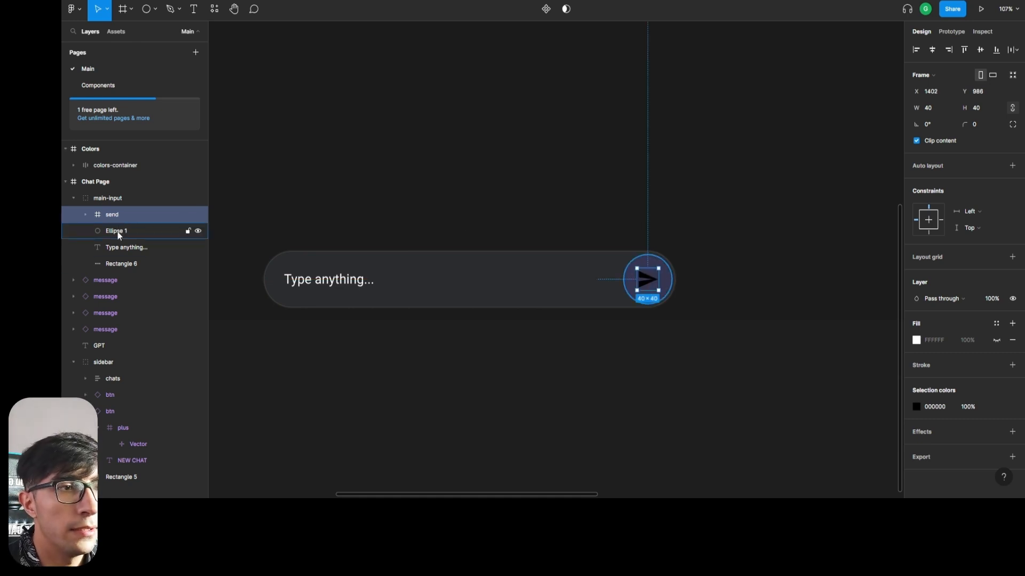
key("alt")
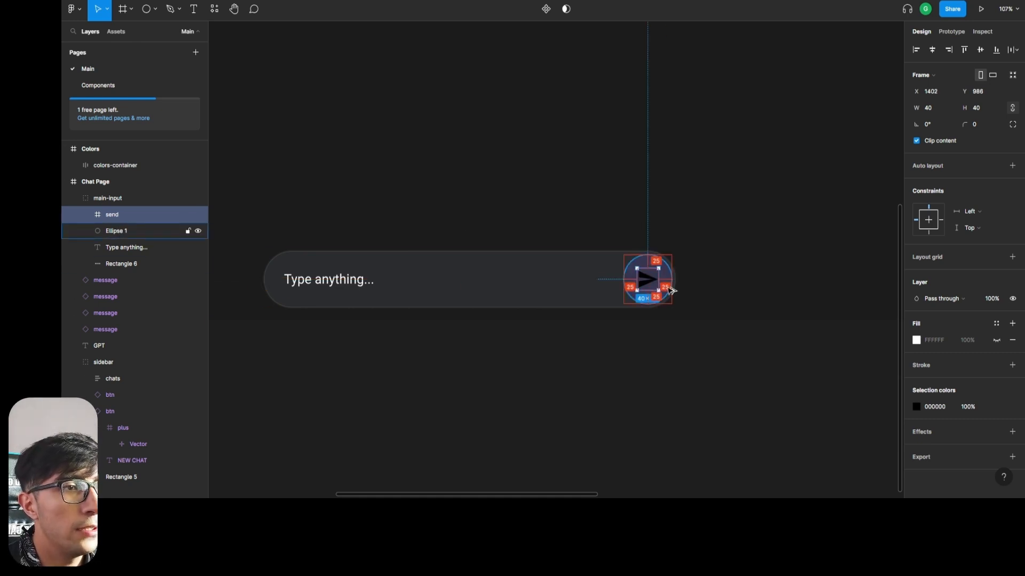
left_click(609, 373)
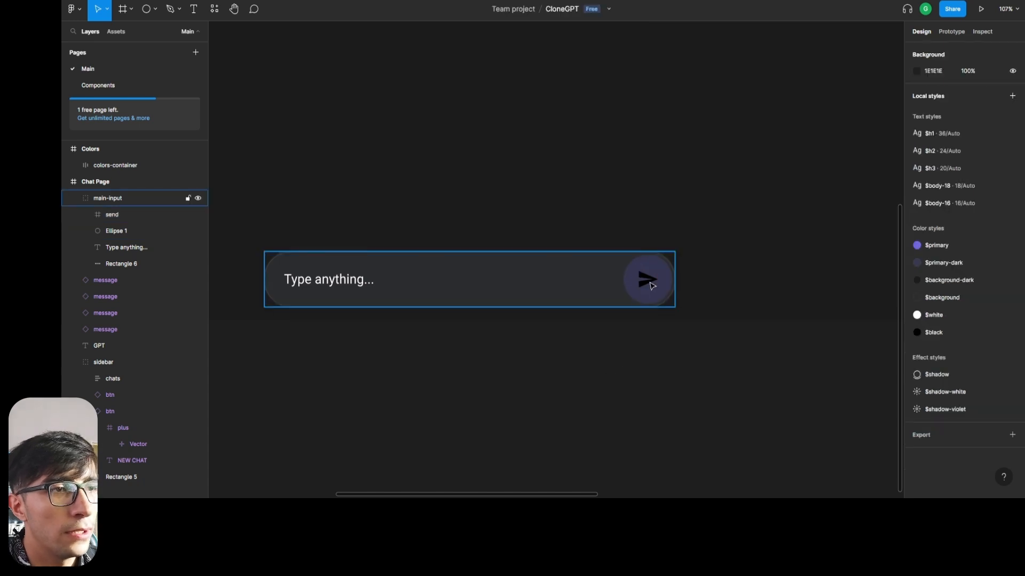
Nudge the send icon 3 px to the right within the circle, to X 1405, and check its spacing.
left_click(122, 215)
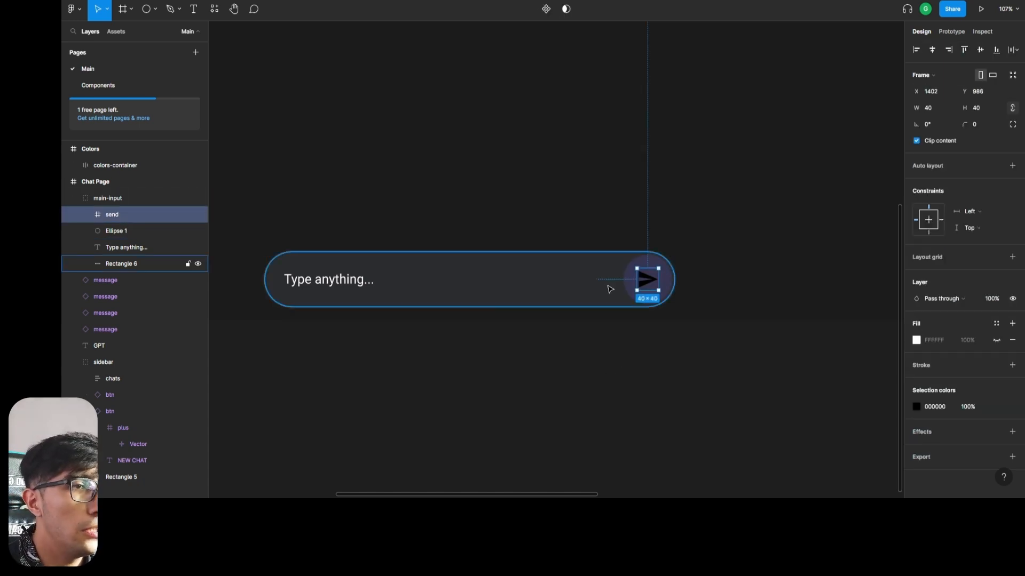
key("Right")
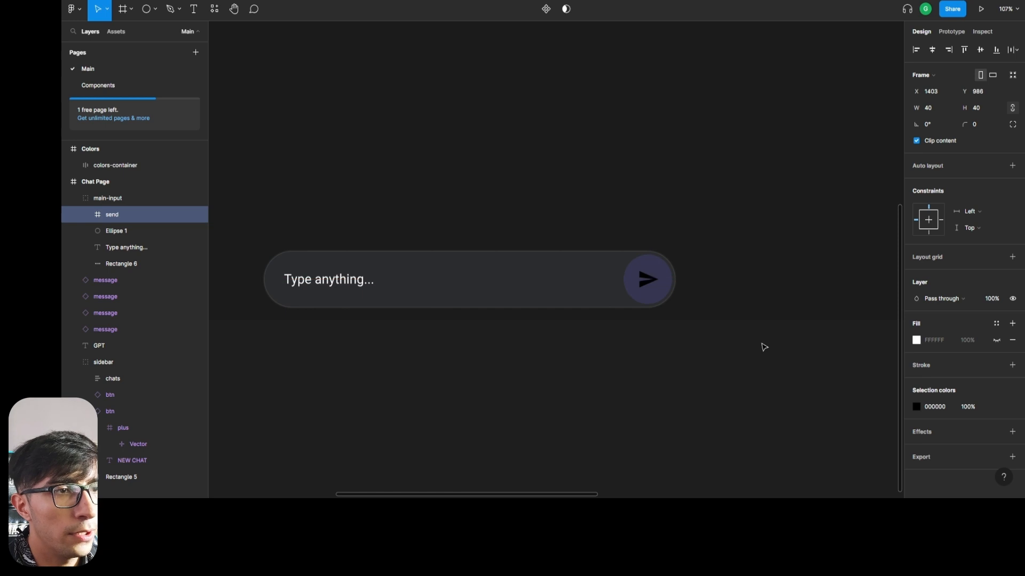
key("Right")
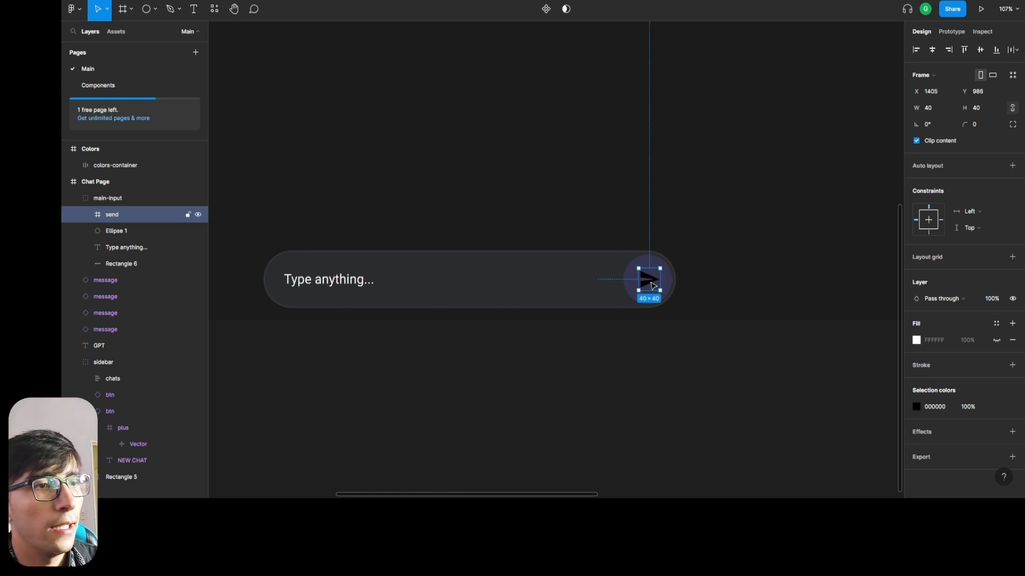
key("alt")
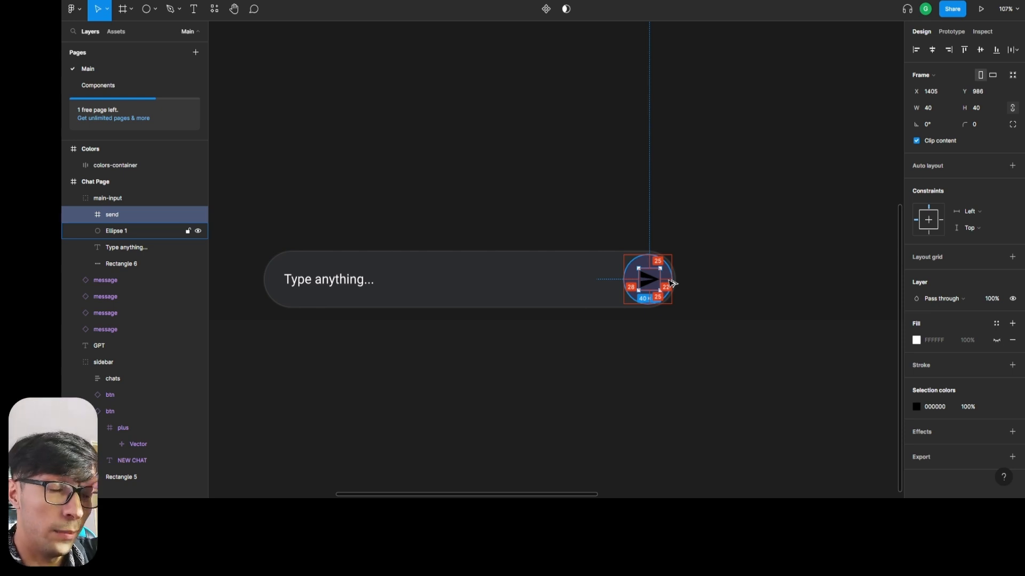
left_click(665, 323)
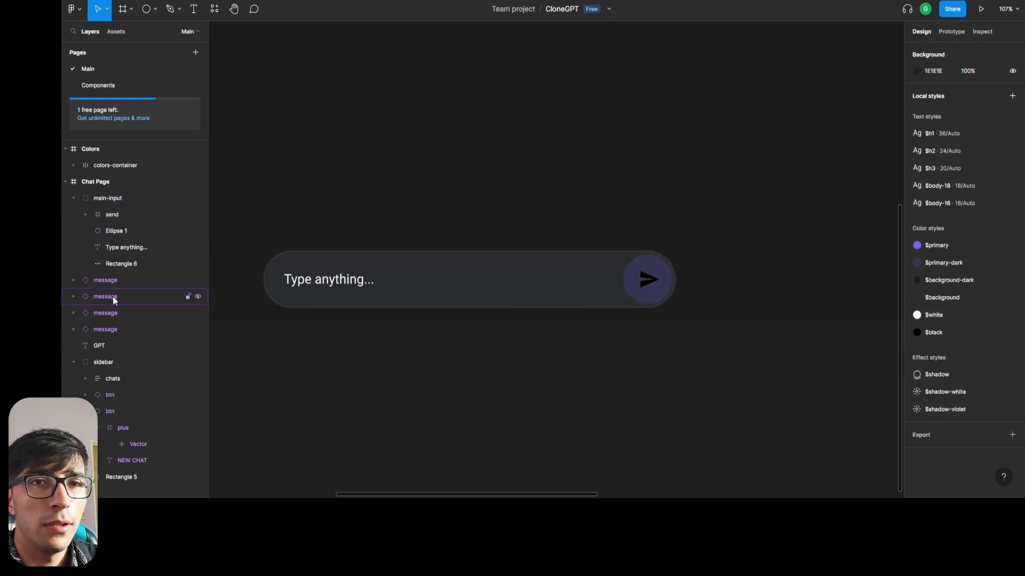
Apply the $primary color style to the send icon.
left_click(117, 216)
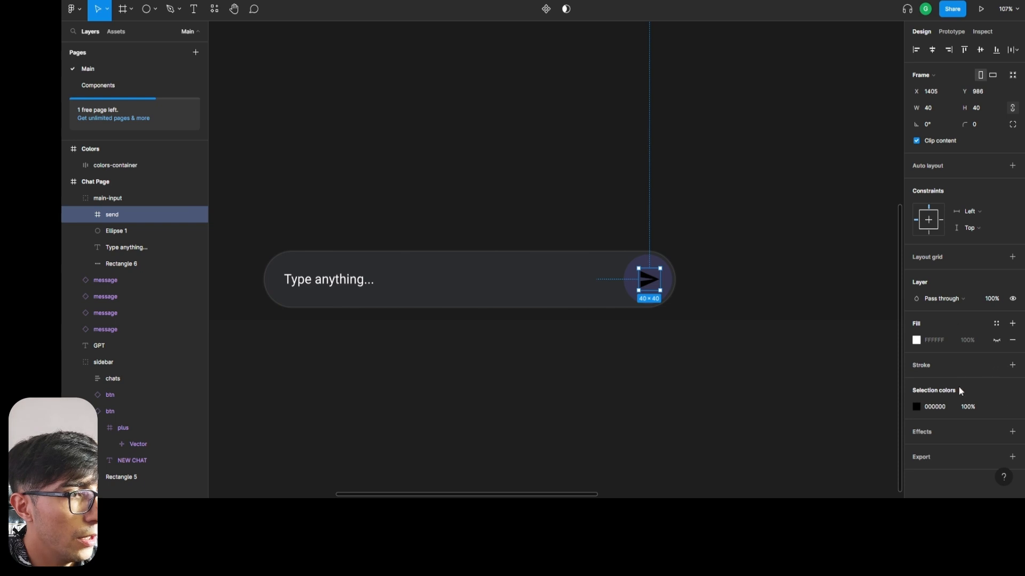
left_click(996, 408)
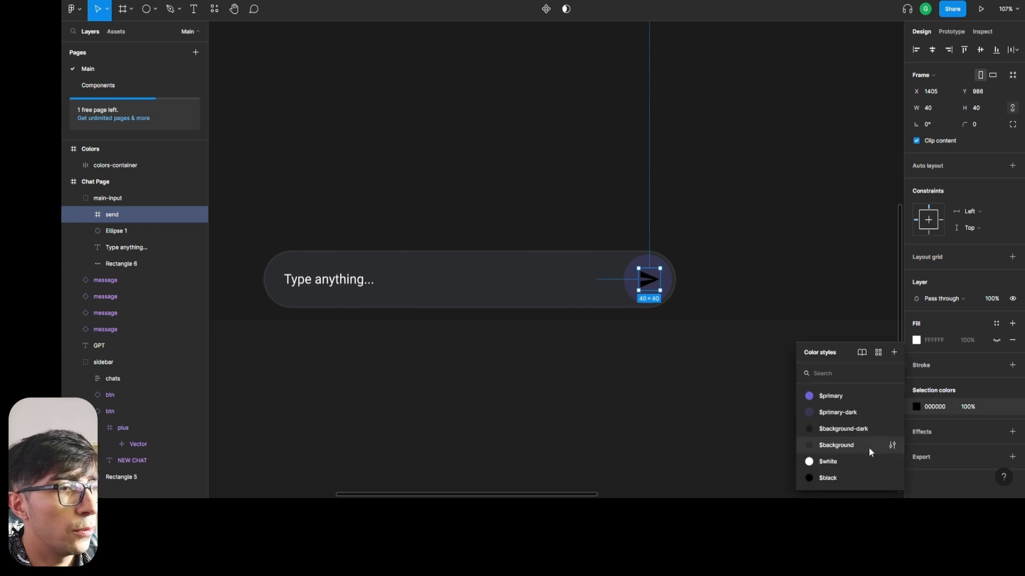
left_click(831, 396)
left_click(757, 416)
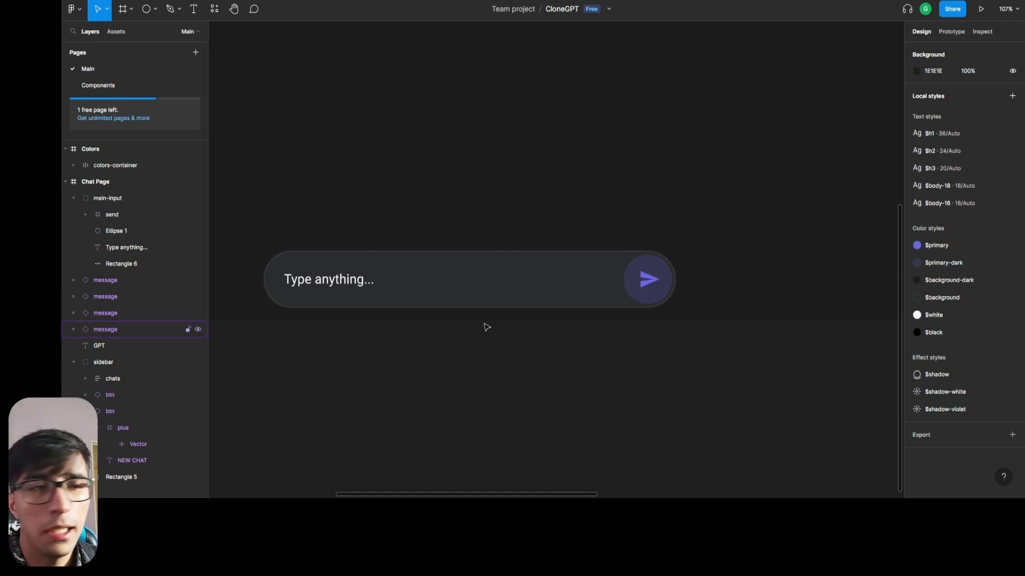
Apply the $shadow effect style to the circle behind the send icon.
left_click(119, 232)
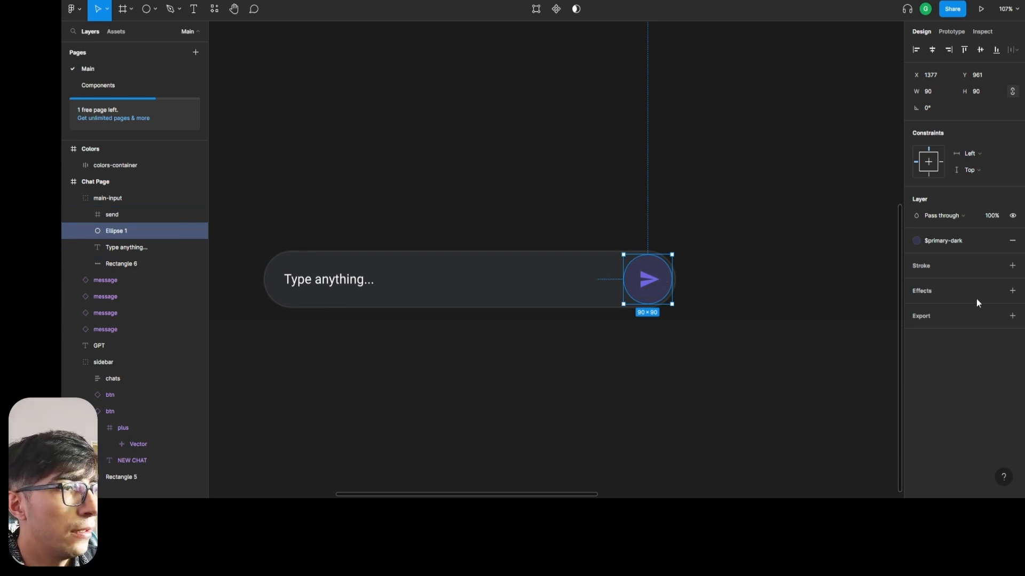
left_click(995, 291)
left_click(973, 353)
left_click(693, 427)
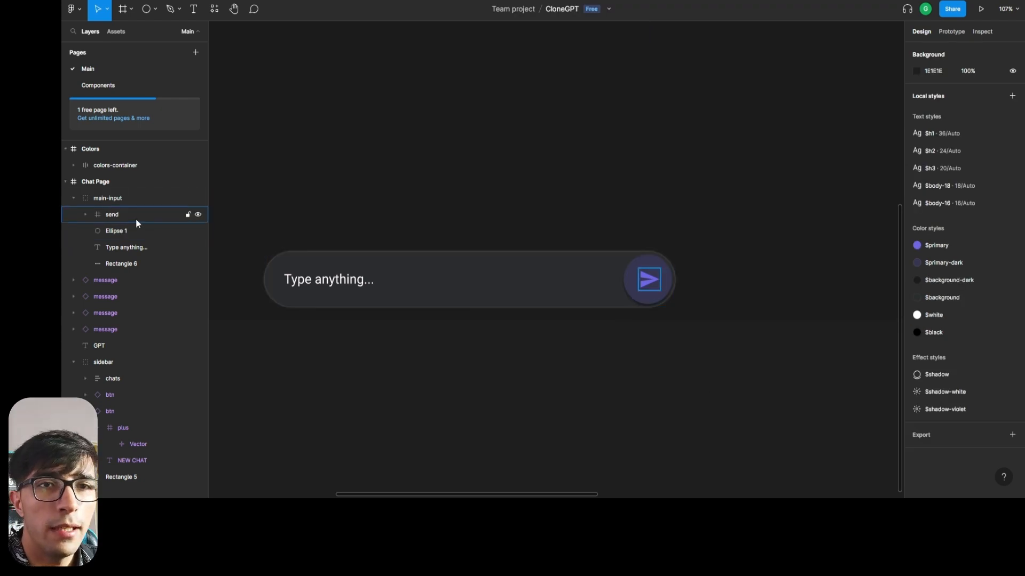
Resize the circle behind the send icon to 80 by 80 and keep it selected.
left_click(128, 247)
left_click(118, 231)
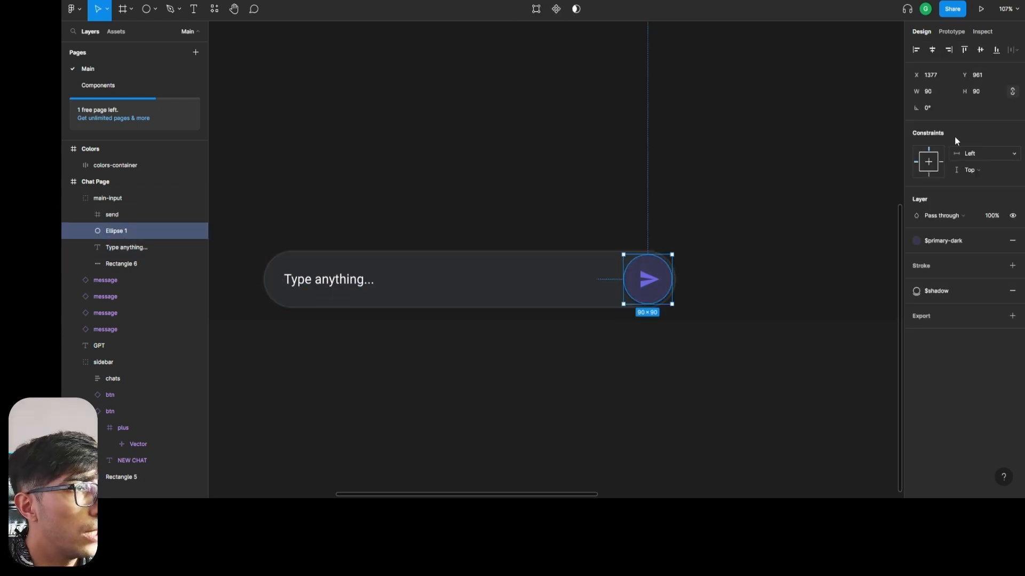
type("80")
key("Return")
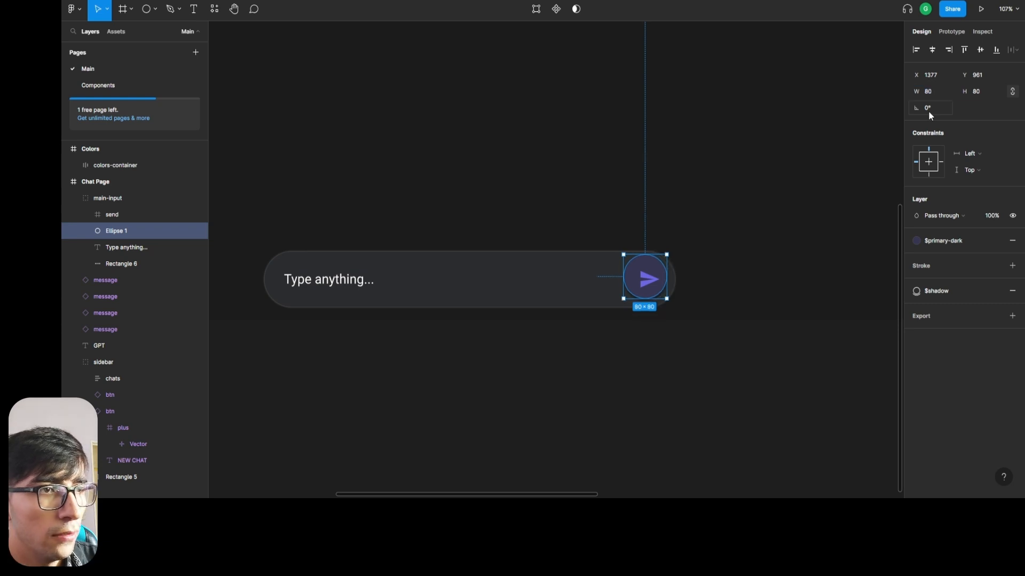
left_click(749, 399)
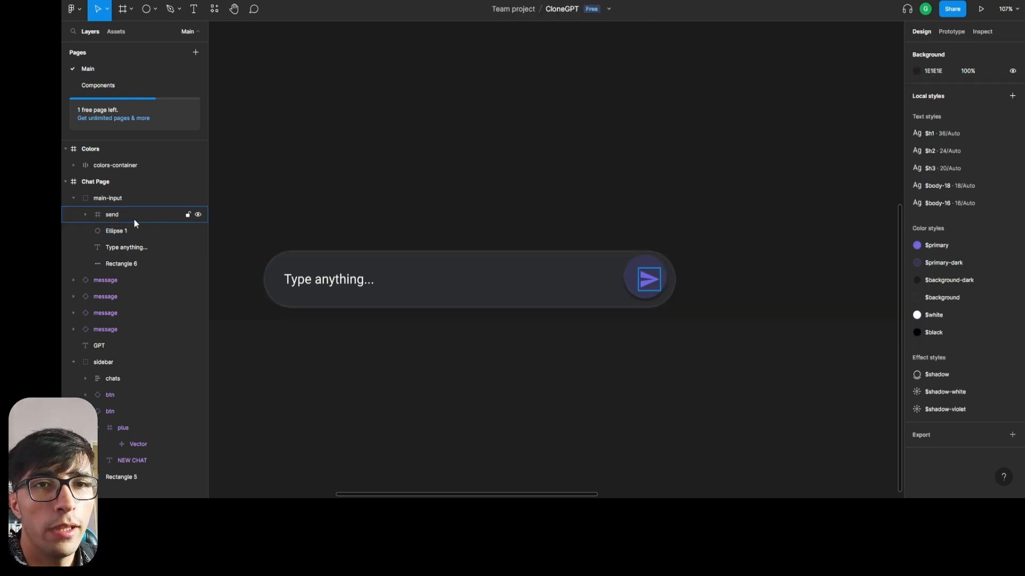
left_click(144, 231)
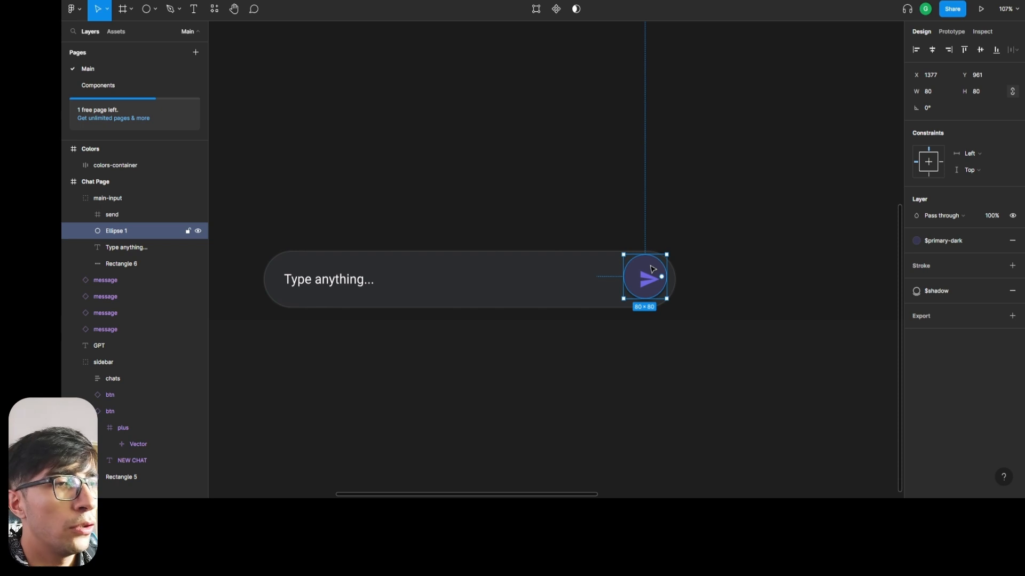
left_click_drag(652, 270, 652, 270)
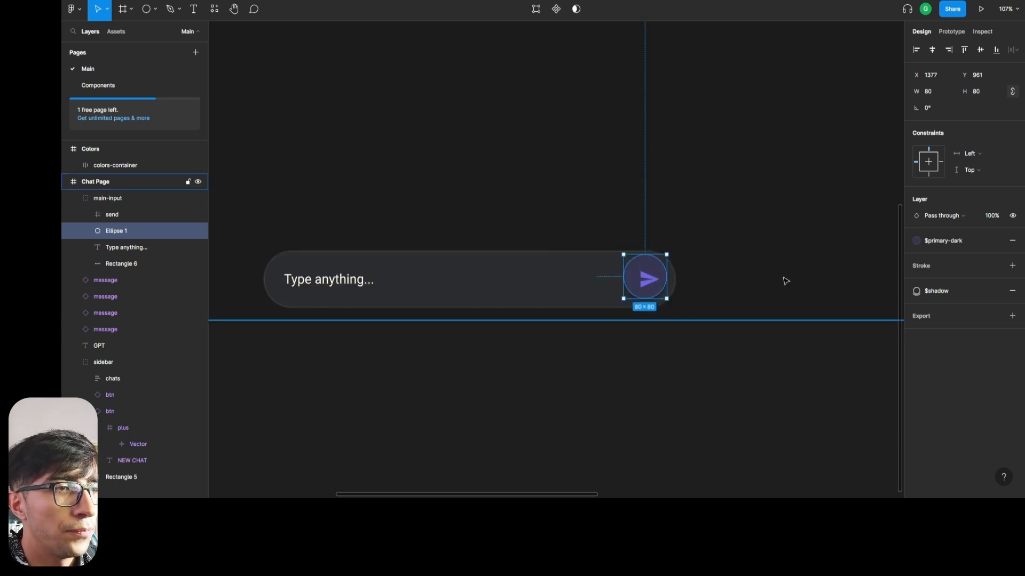
Reposition the circle behind the send icon so that the icon sits centred within it, and clear the selection.
key("ctrl+z")
key("ctrl+z")
key("ctrl+z")
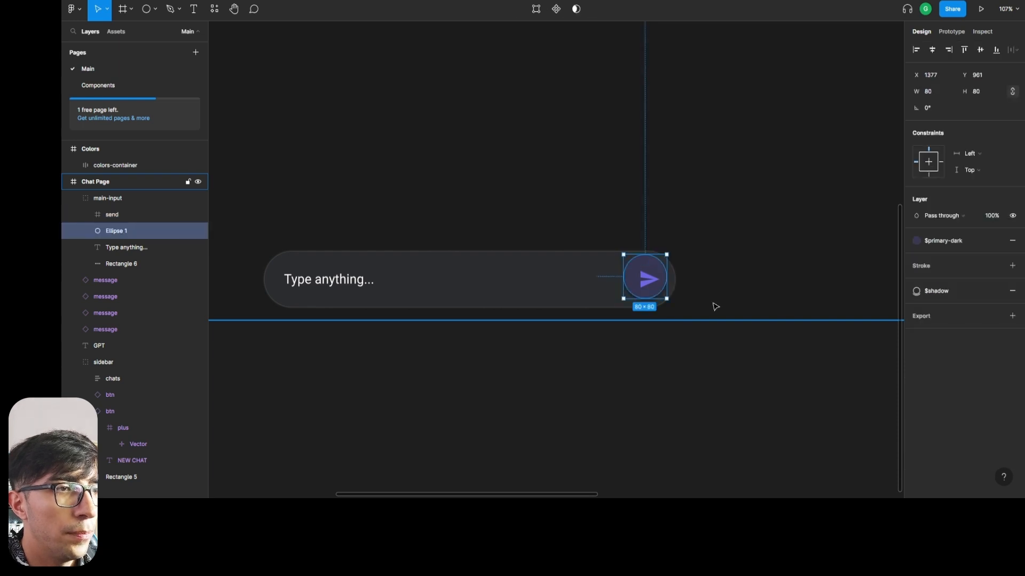
key("ctrl+z")
left_click_drag(672, 290, 668, 288)
left_click(747, 411)
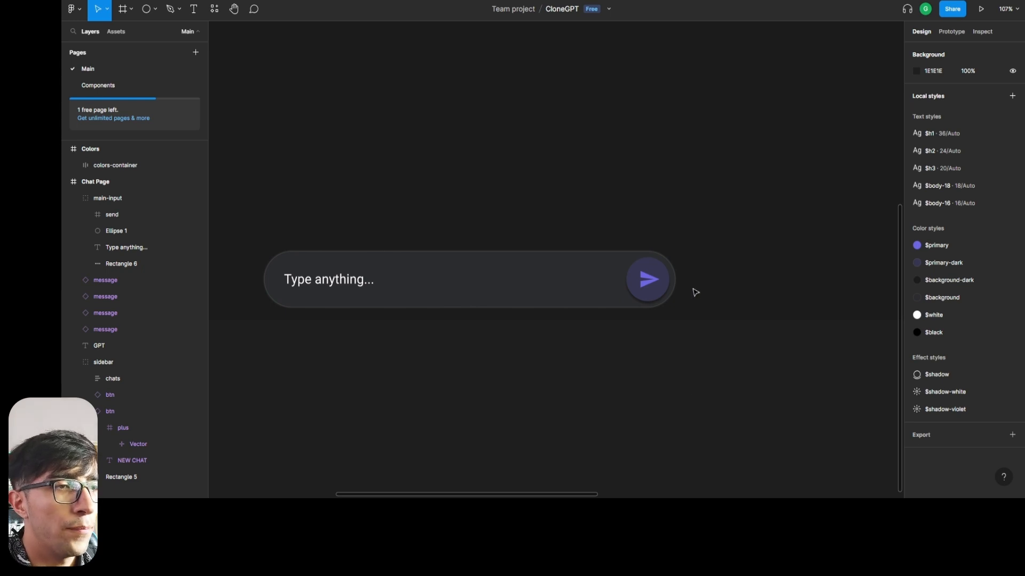
Turn the main-input group on the Chat Page into a component.
scroll(417, 391, "down", 1)
scroll(416, 392, "down", 5)
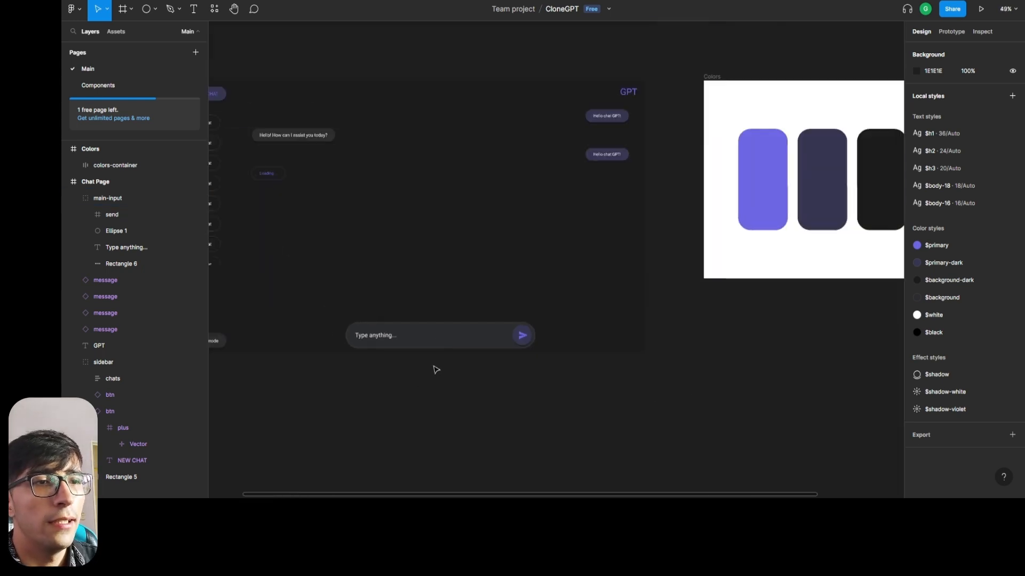
scroll(658, 242, "down", 1)
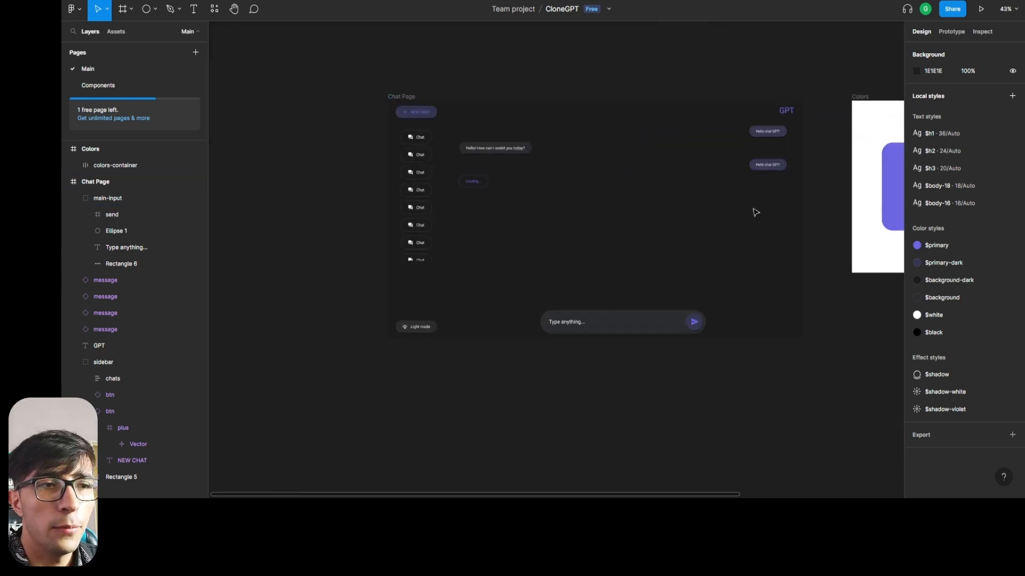
scroll(755, 212, "up", 1)
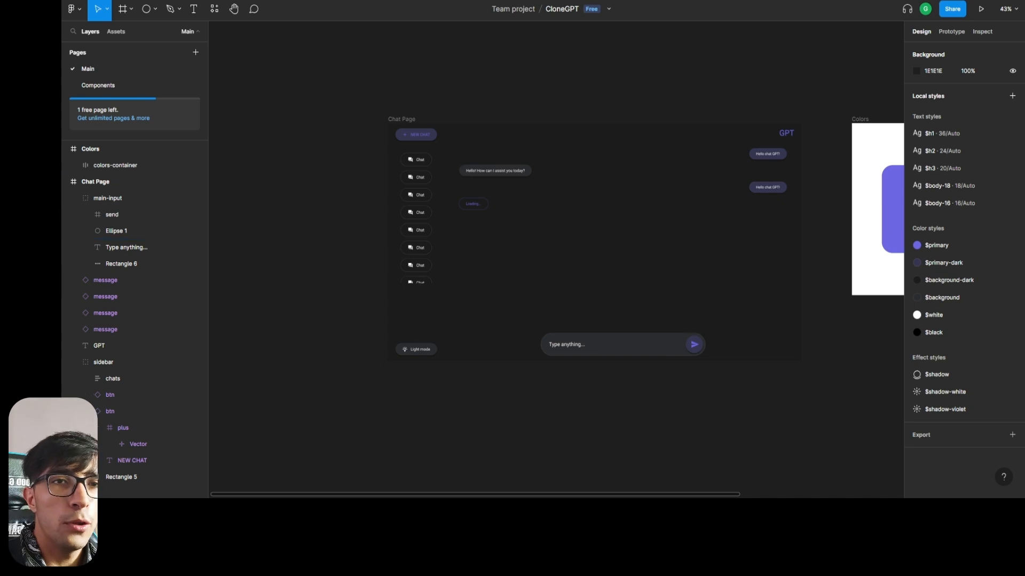
left_click(101, 200)
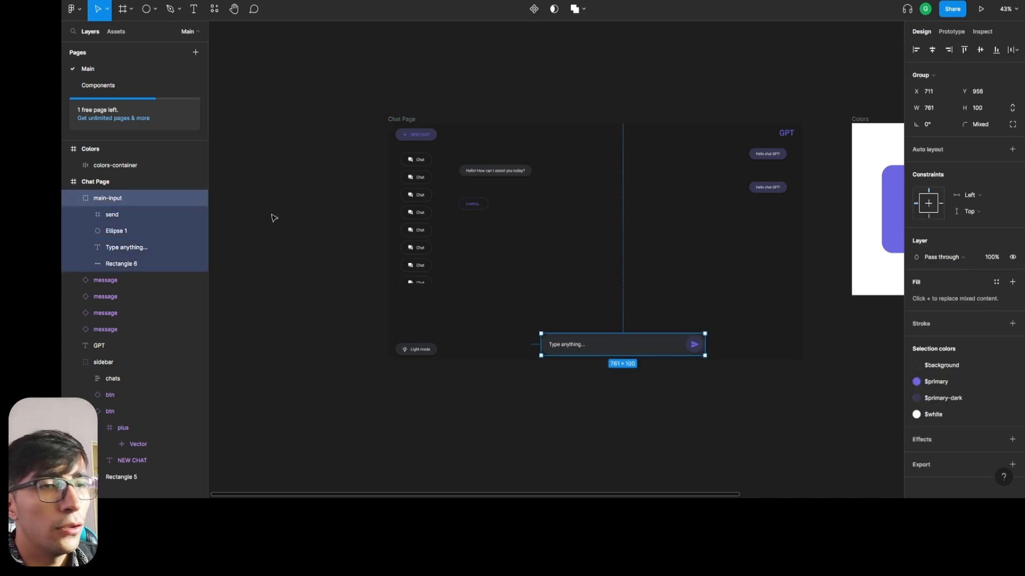
left_click(534, 9)
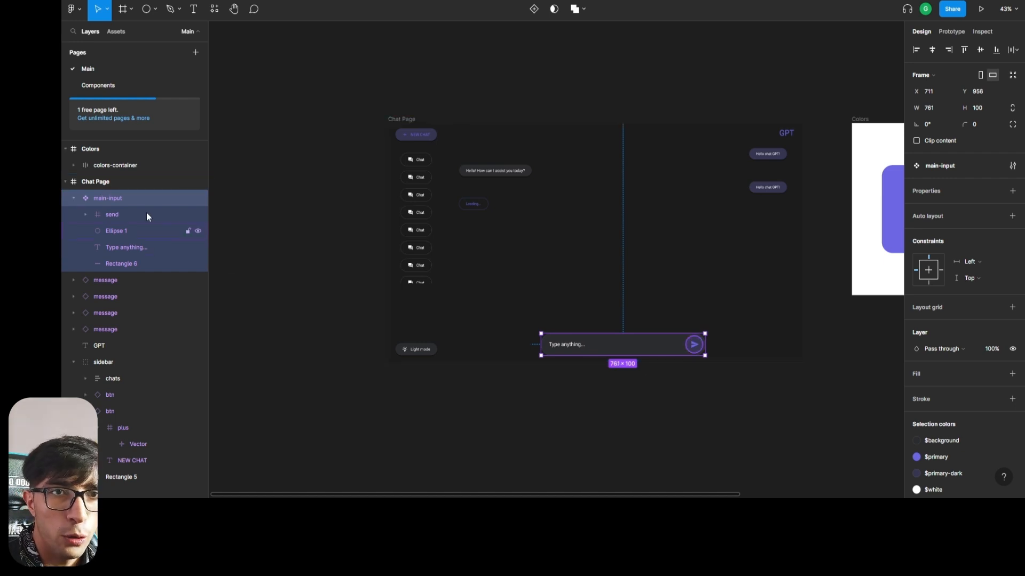
Duplicate main-input to leave an instance on the Chat Page, and move the main component to the Components page.
key("ctrl+d")
left_click(122, 214)
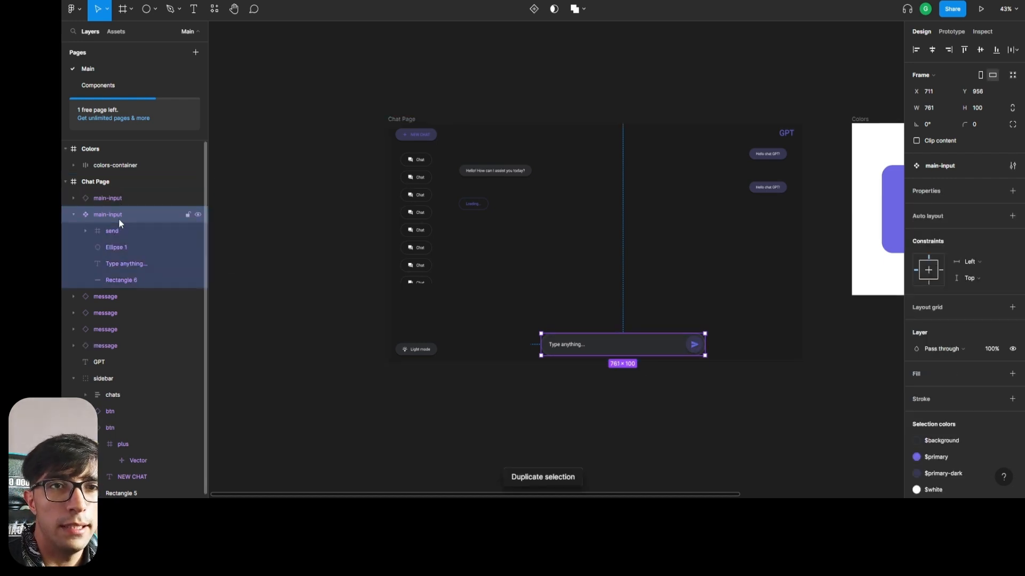
left_click(149, 85)
key("ctrl+v")
scroll(587, 240, "down", 5)
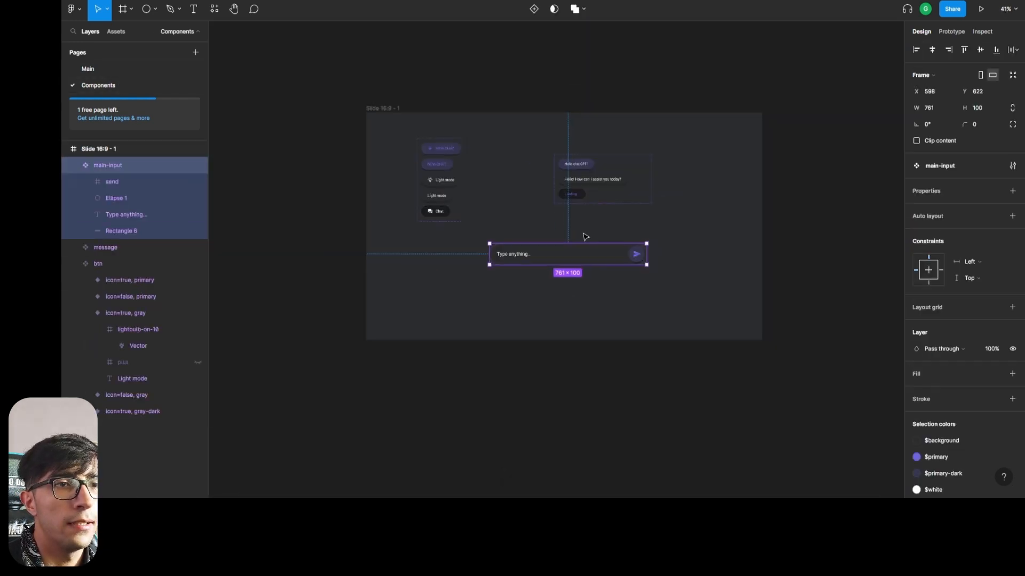
key("Escape")
Rename the slide frame holding the components as Components, and return to the Main page.
scroll(505, 195, "up", 3)
left_click(393, 110)
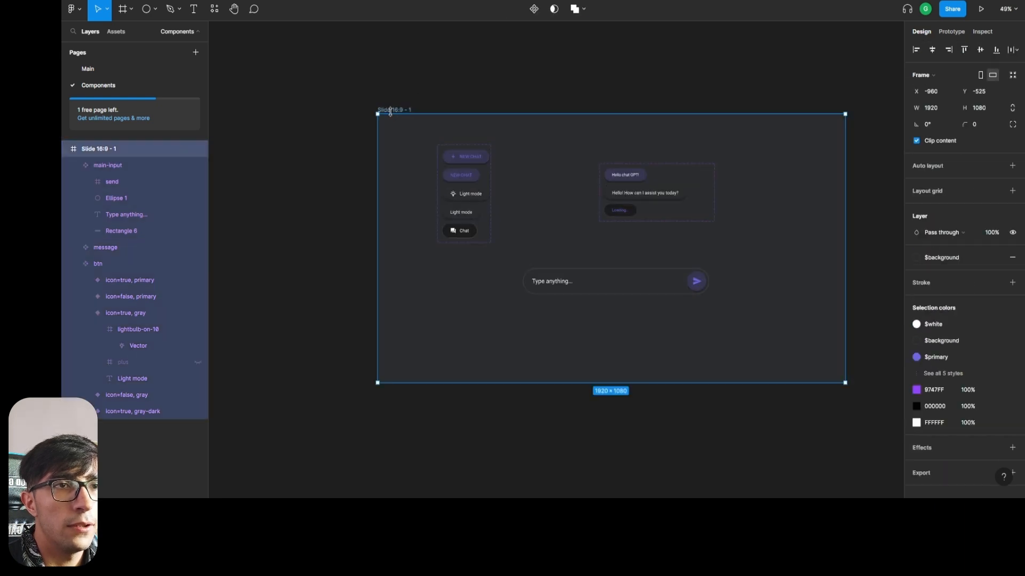
type("Components")
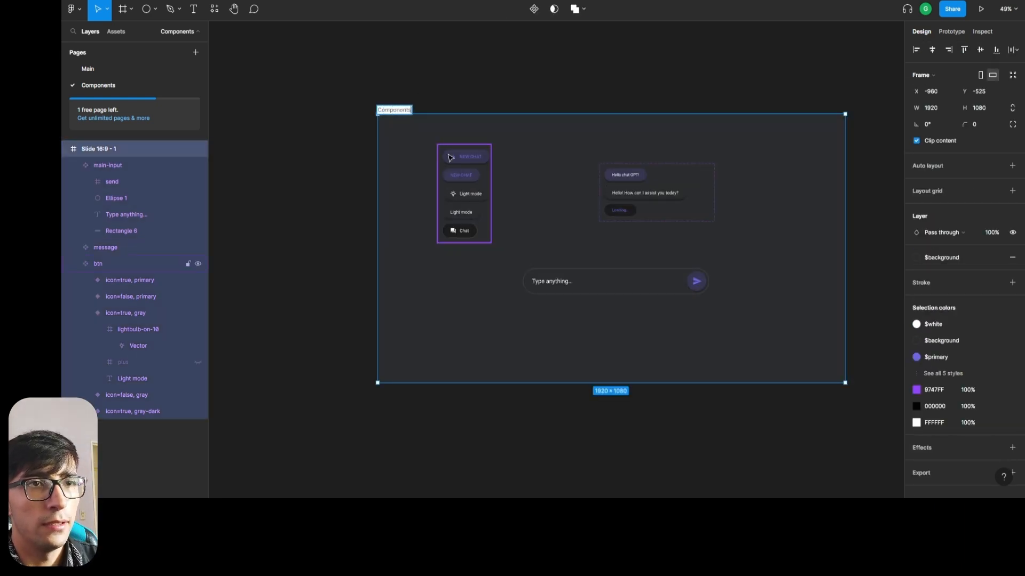
key("Return")
left_click(322, 252)
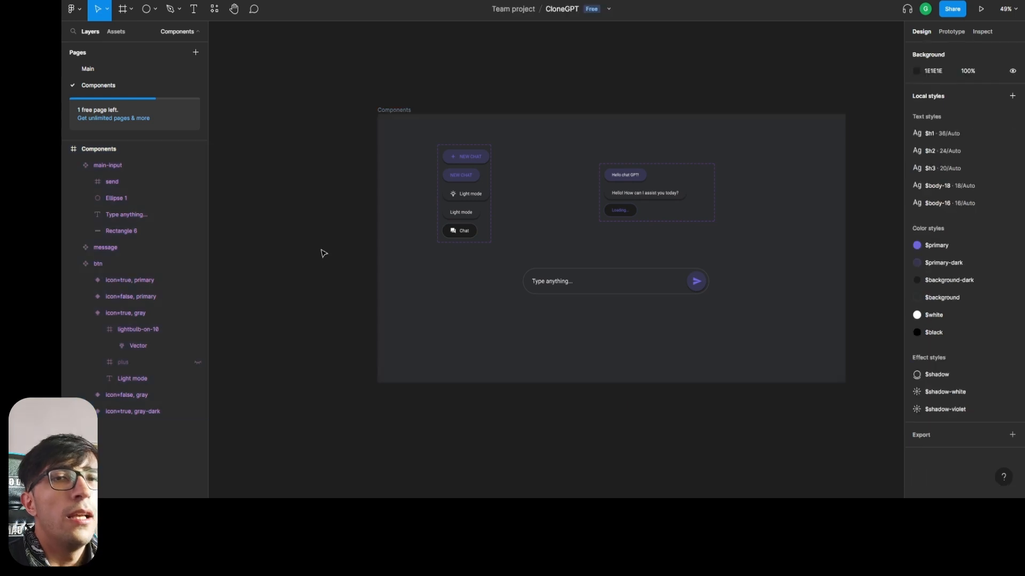
left_click(103, 68)
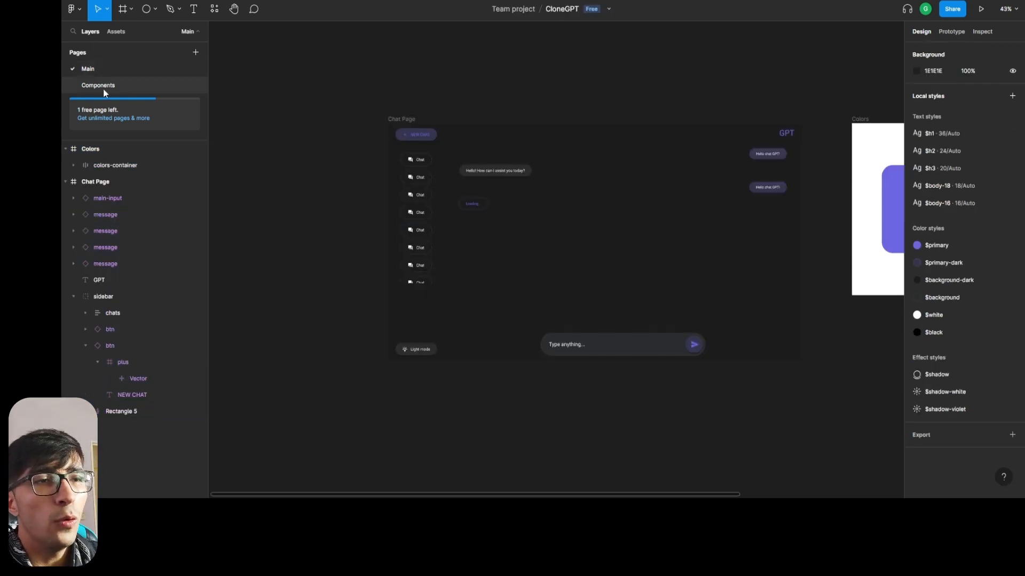